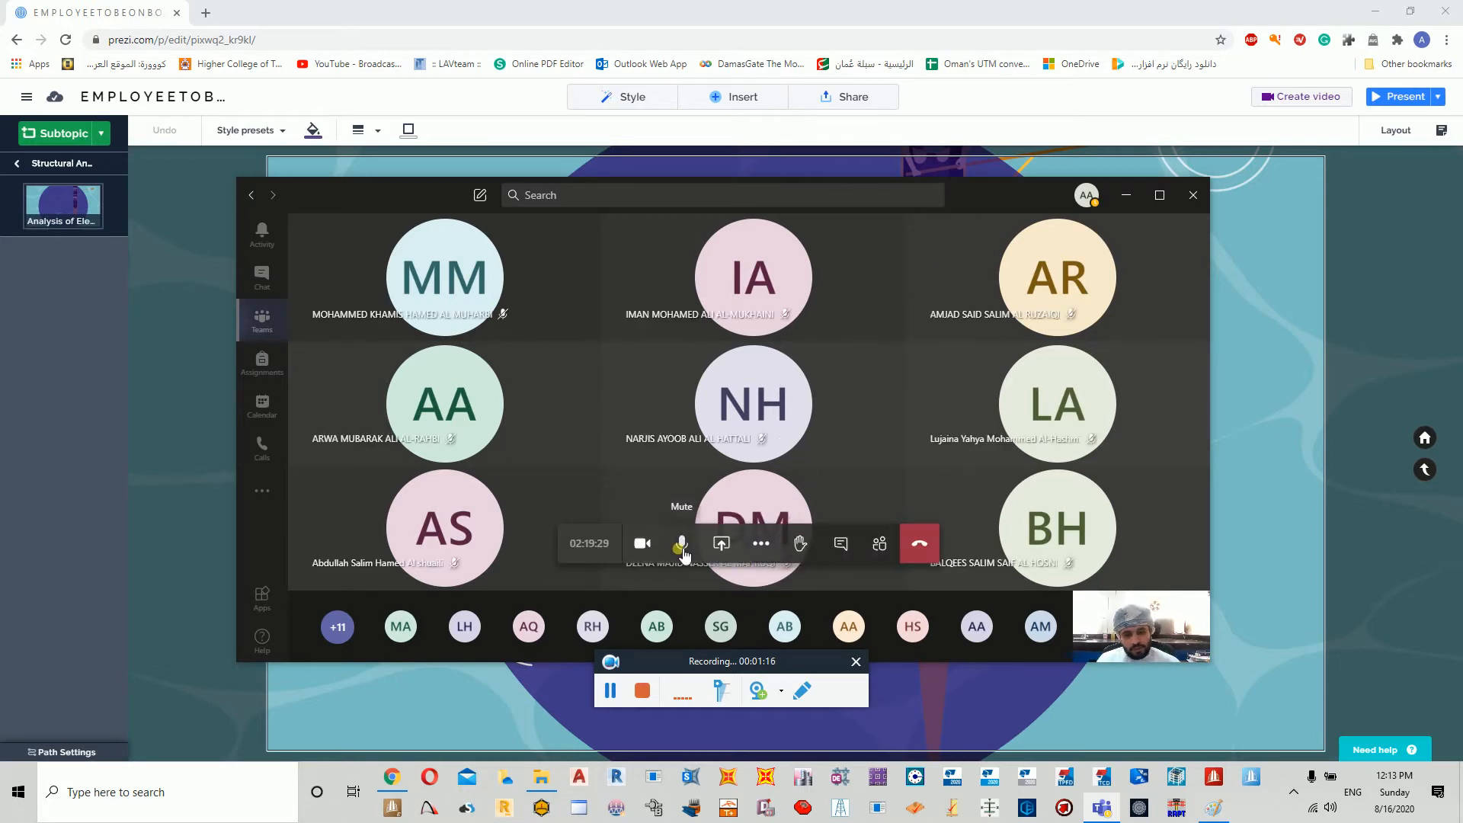
Share the whole desktop, Screen #1, in the Teams meeting without system audio.
click(721, 542)
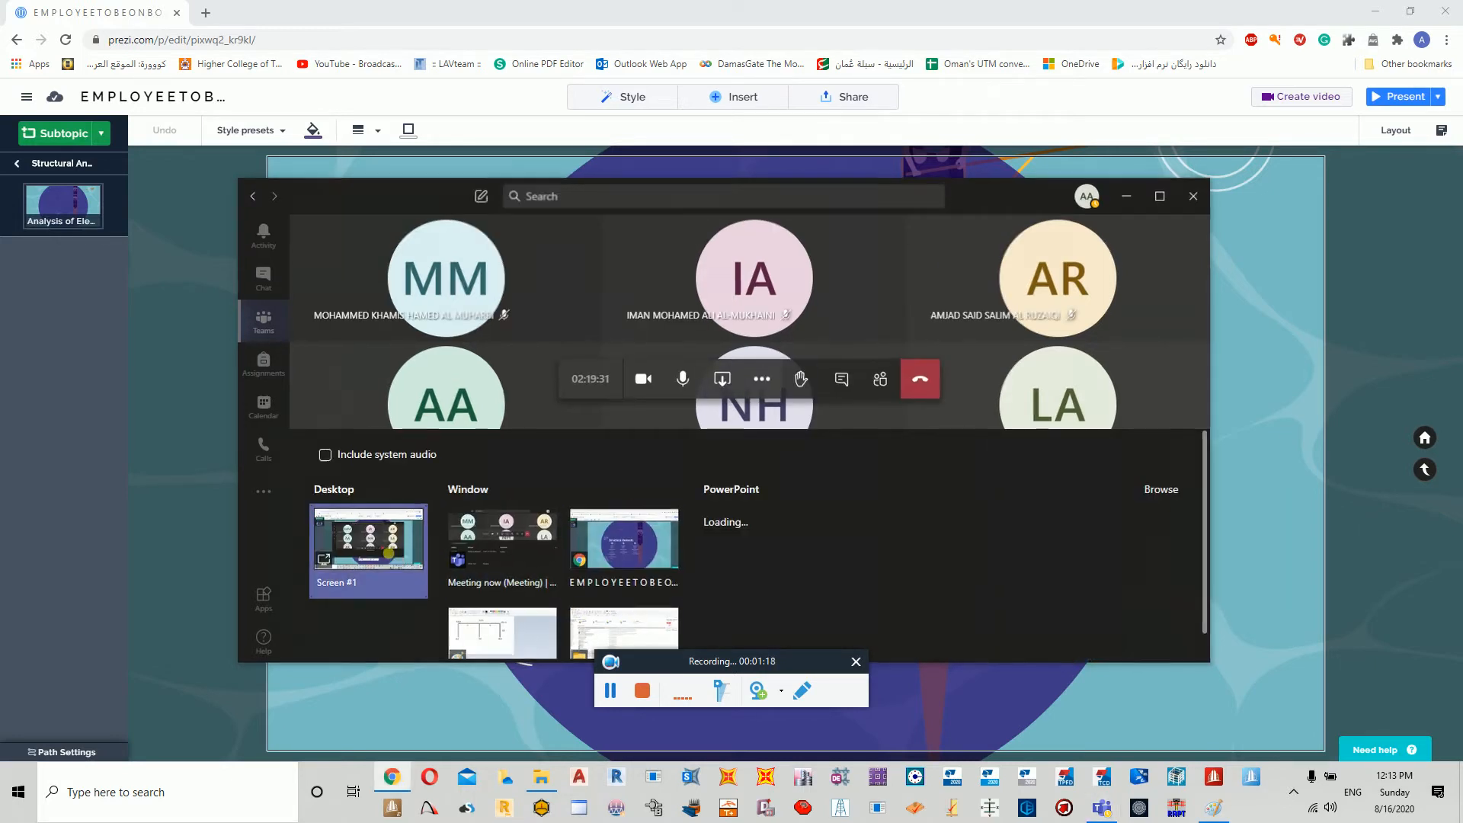
click(366, 538)
drag(768, 686, 1114, 778)
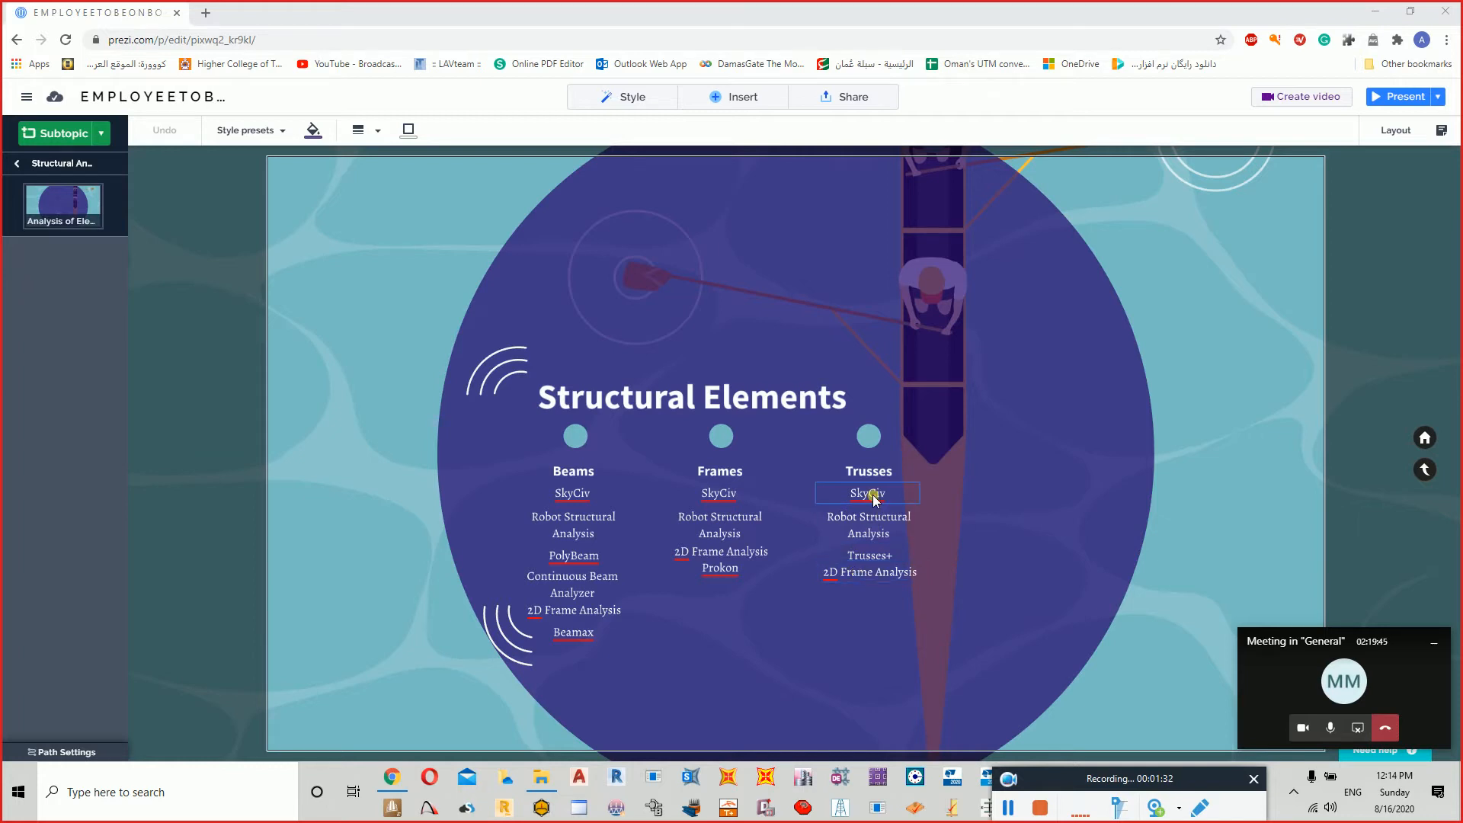
Switch to SkyCiv Structural Analysis and launch the 2D Truss/Frame module with SkyCiv Truss (2D), continuing with 2D.
click(467, 807)
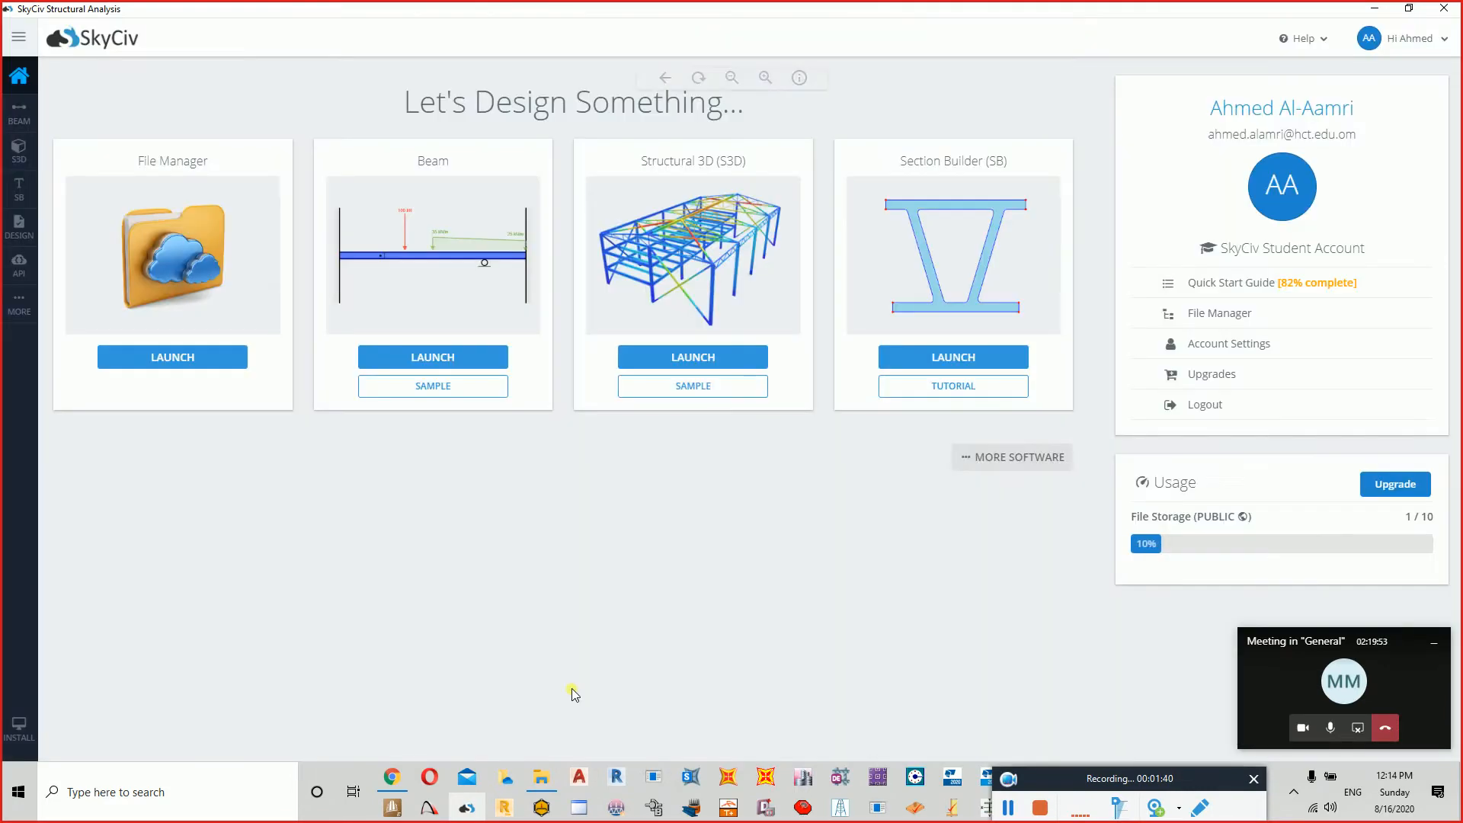
click(1013, 457)
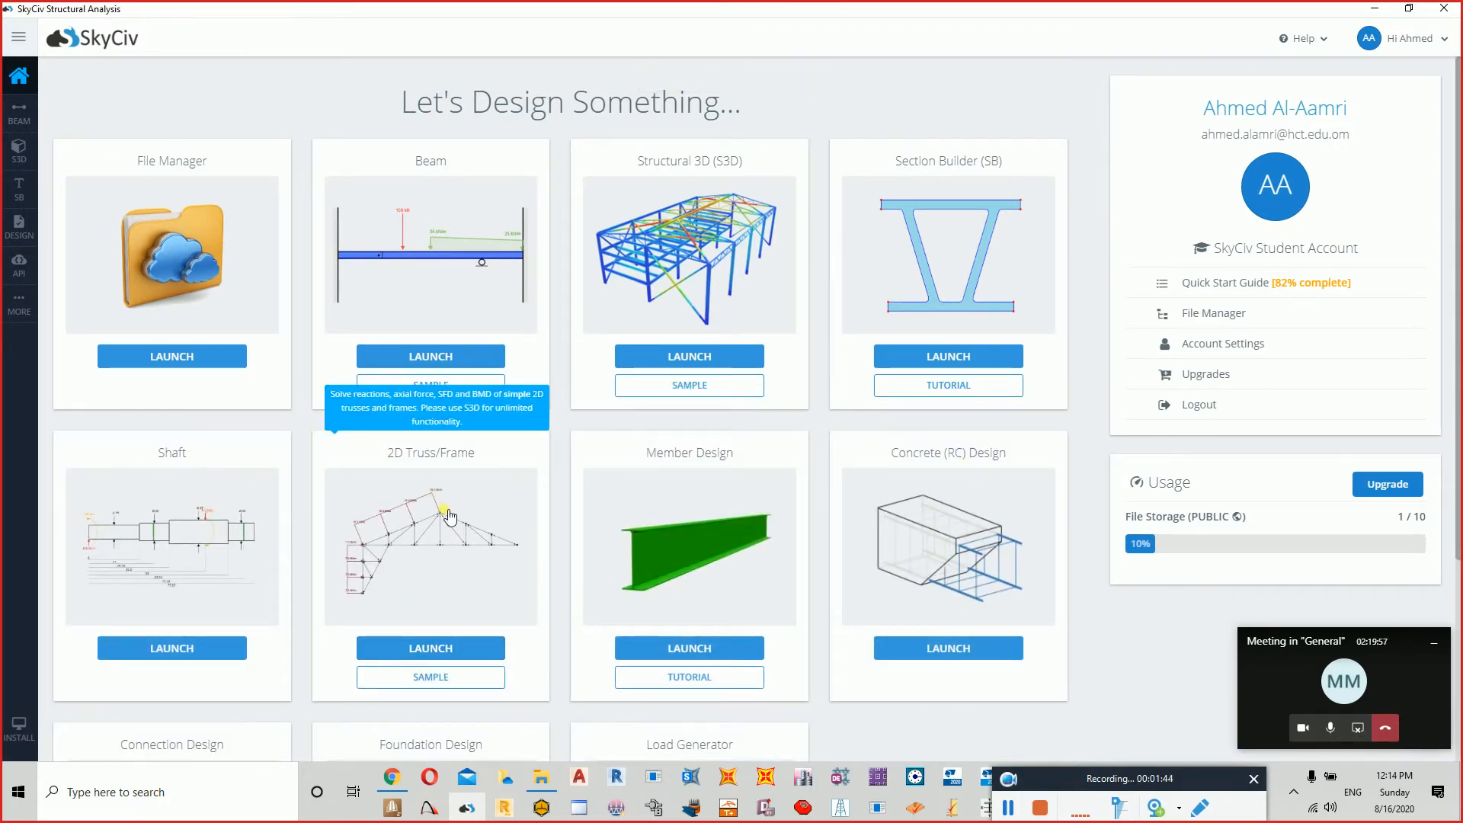
scroll(426, 602, down, 1)
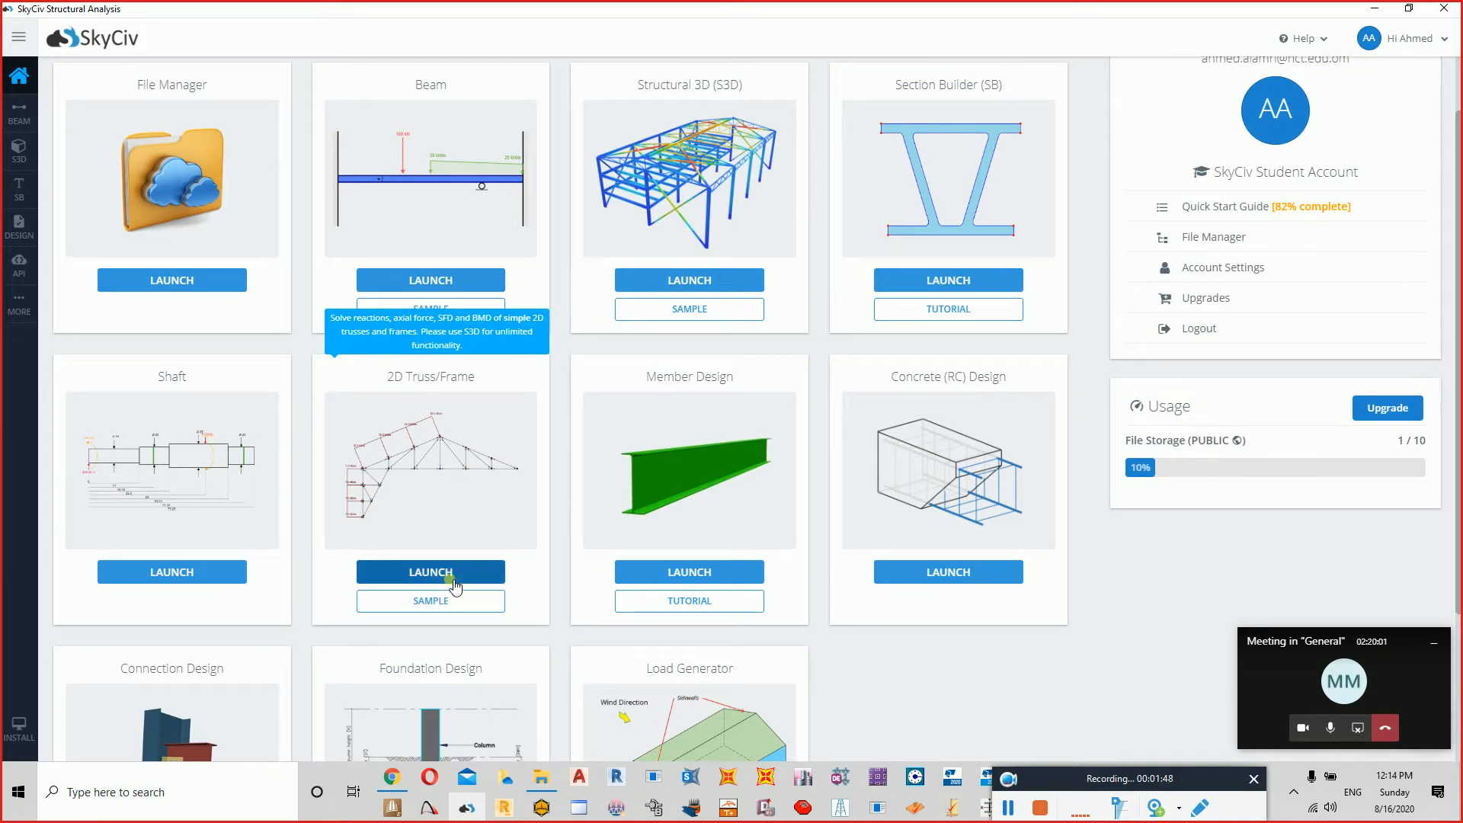
click(451, 580)
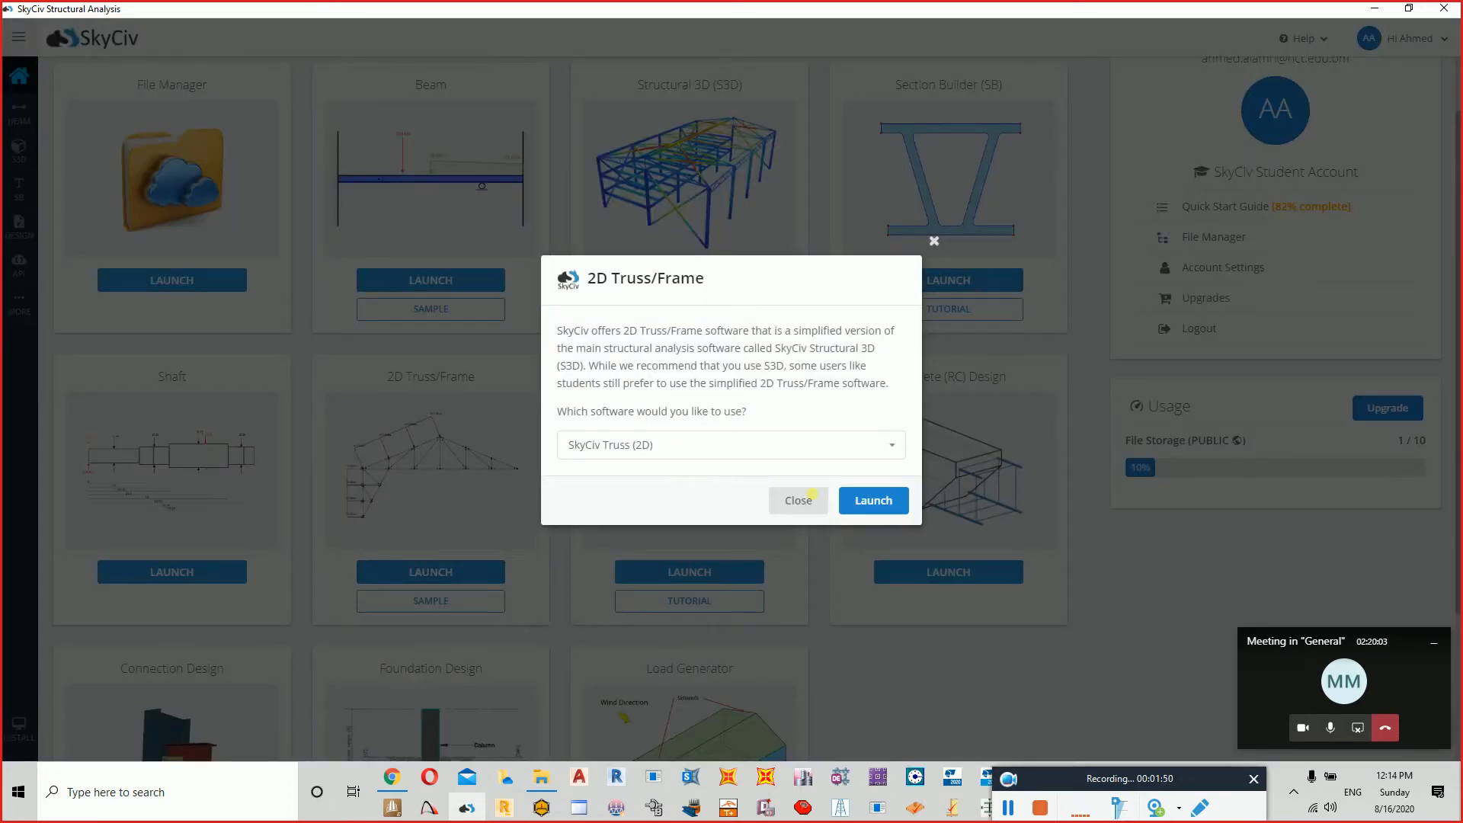
click(884, 508)
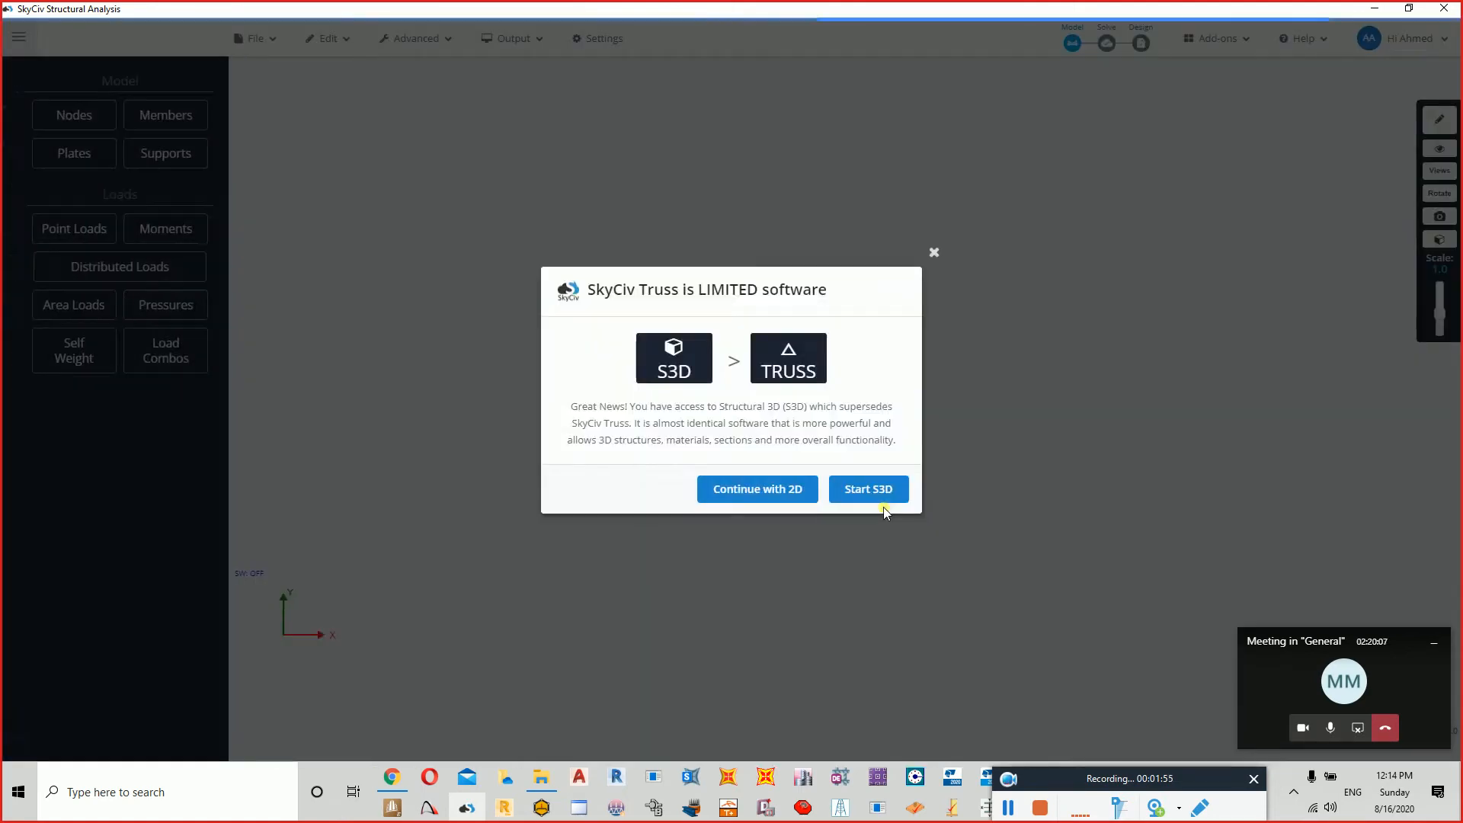
click(770, 487)
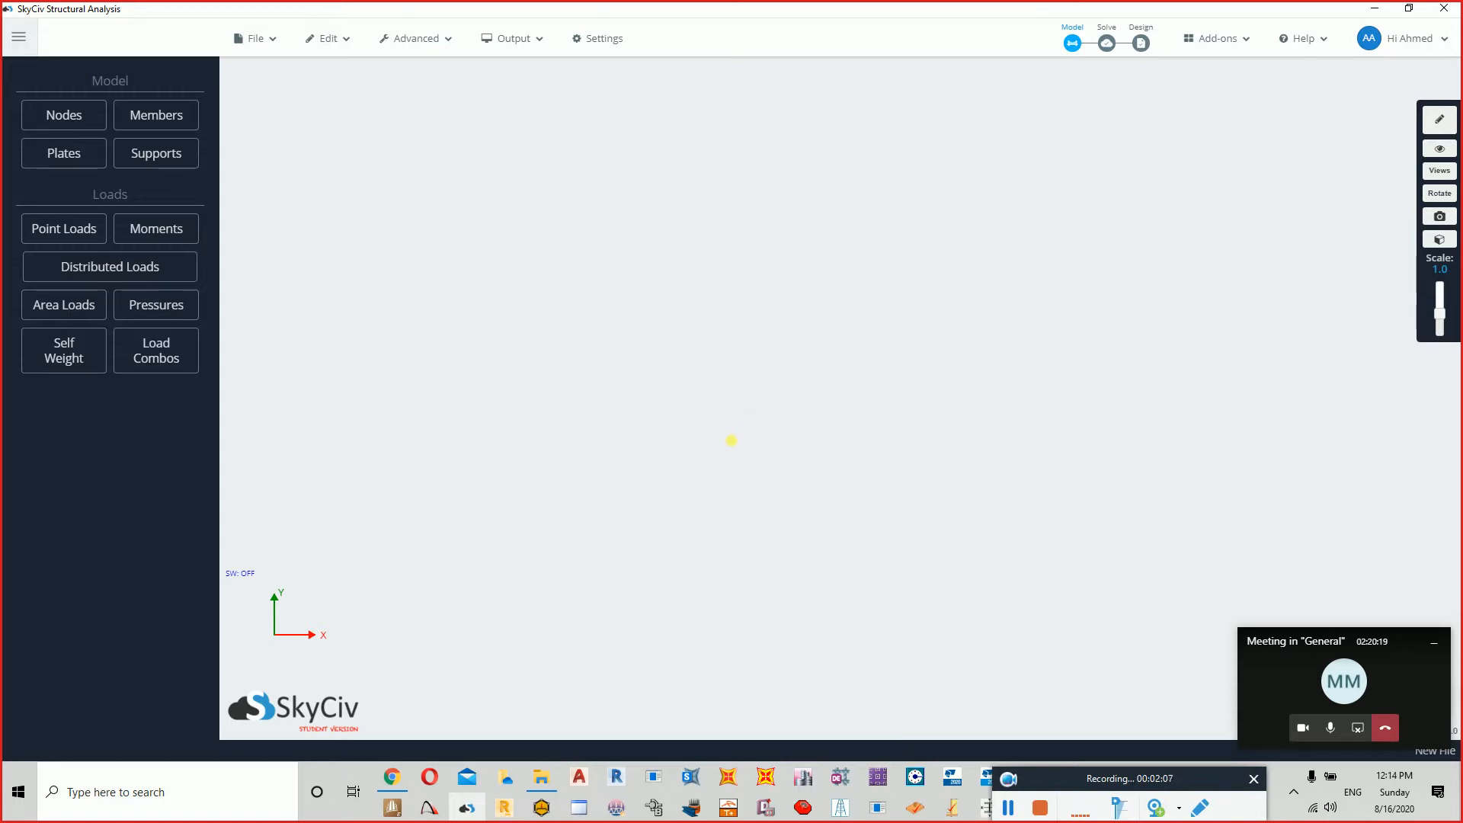
Create five bottom-chord nodes at X = 0, 3, 6, 9 and 12 m with Y = 0.
click(84, 122)
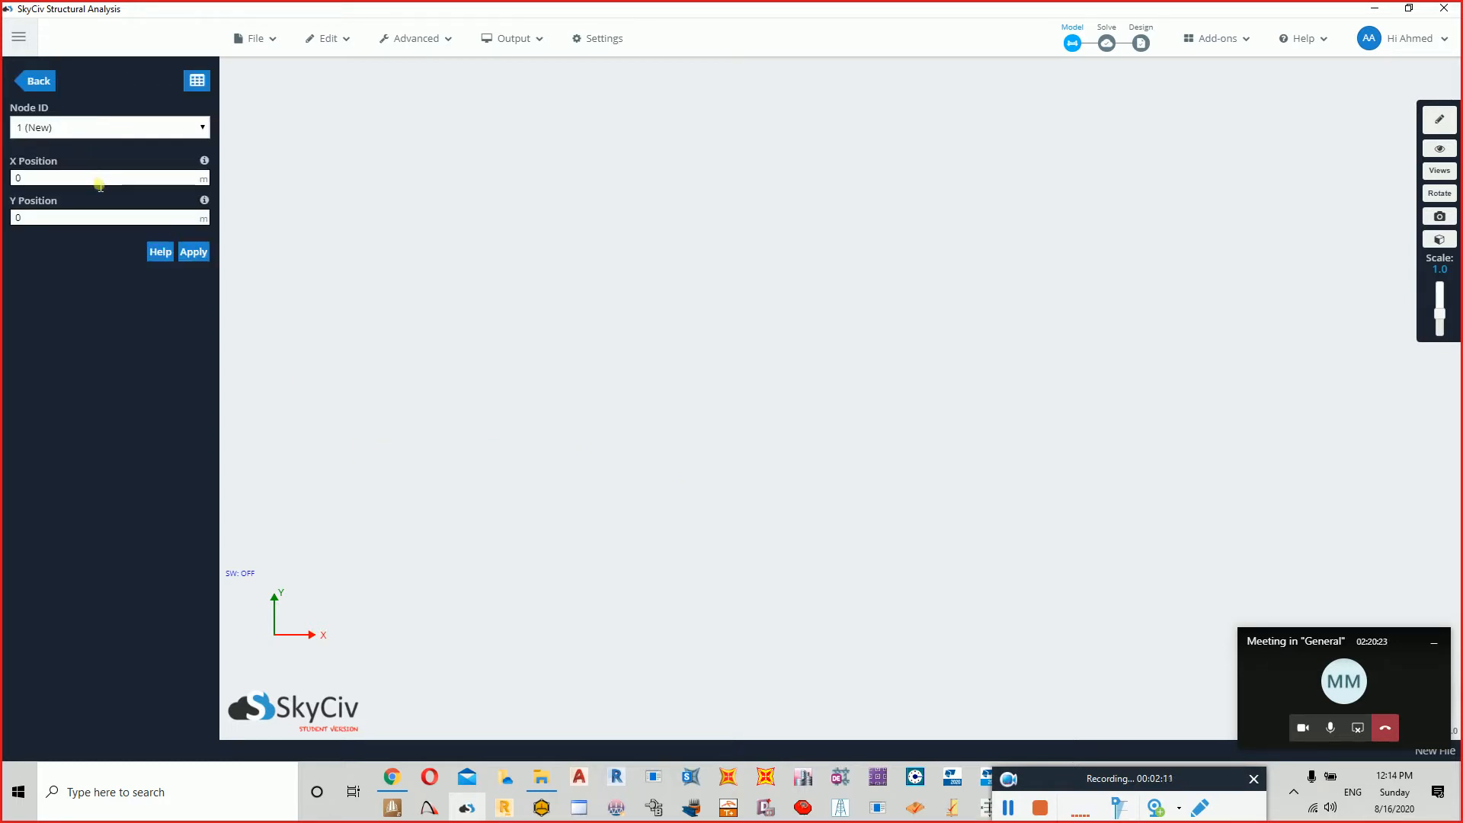
key(Return)
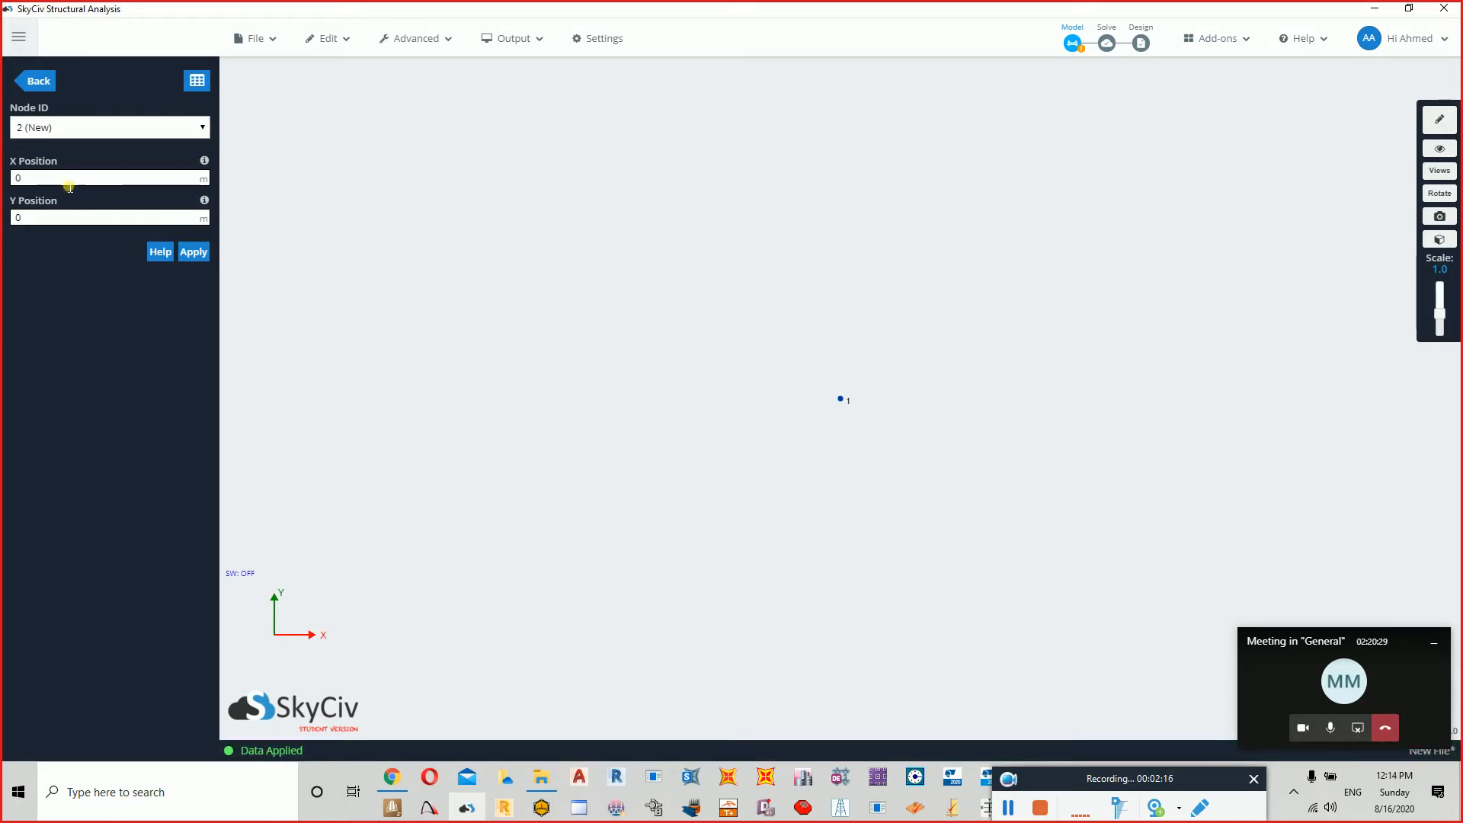
text(3)
key(Return)
text(6)
key(Return)
text(9)
key(Return)
text(12)
key(Return)
In the nodes data table, copy the X and Y positions of nodes 2 to 4 into new rows starting at node 6.
drag(30, 182, 4, 182)
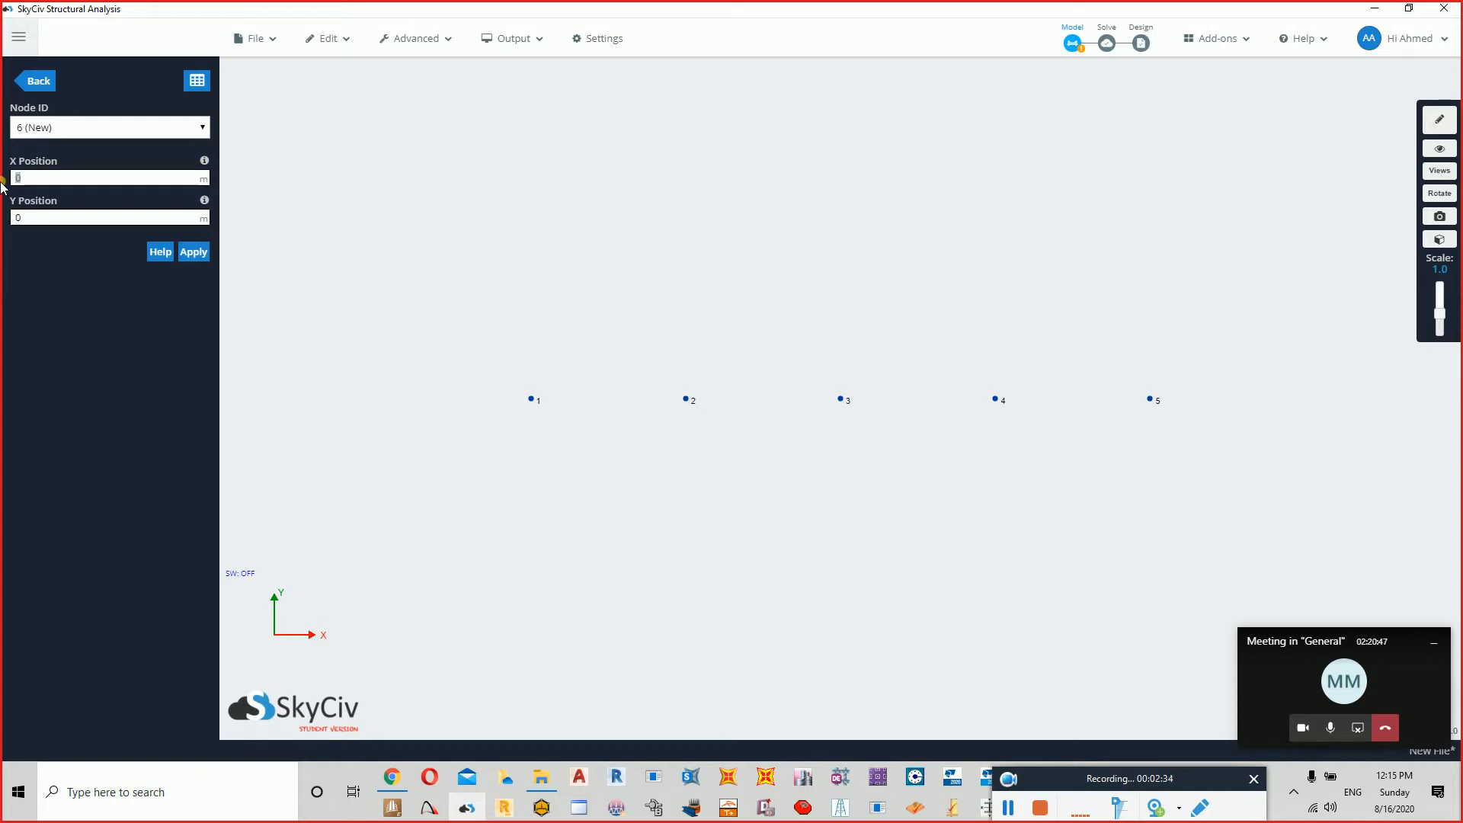
text(1)
click(197, 80)
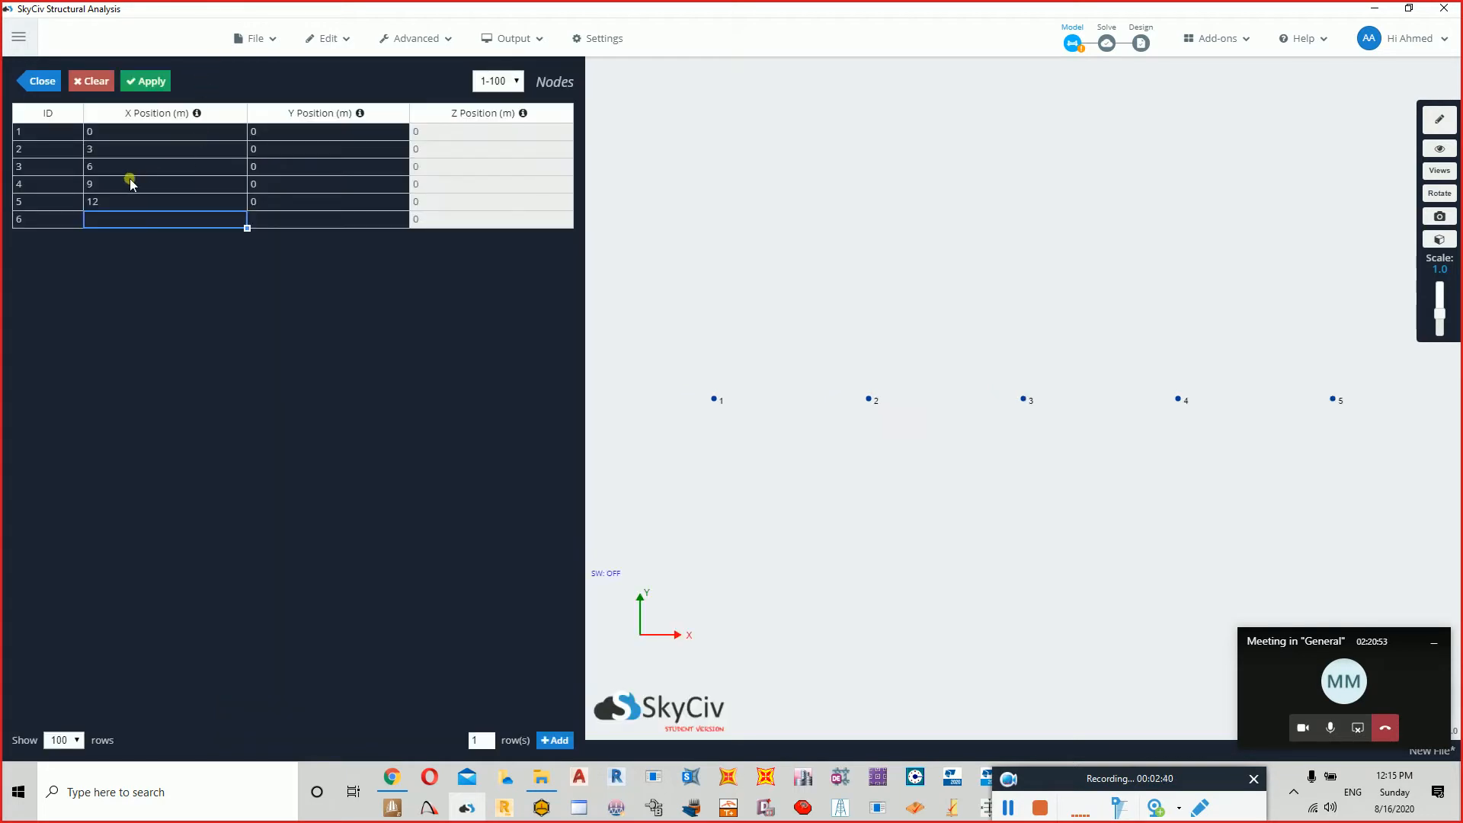
drag(99, 149, 255, 186)
key(ctrl+c)
click(190, 219)
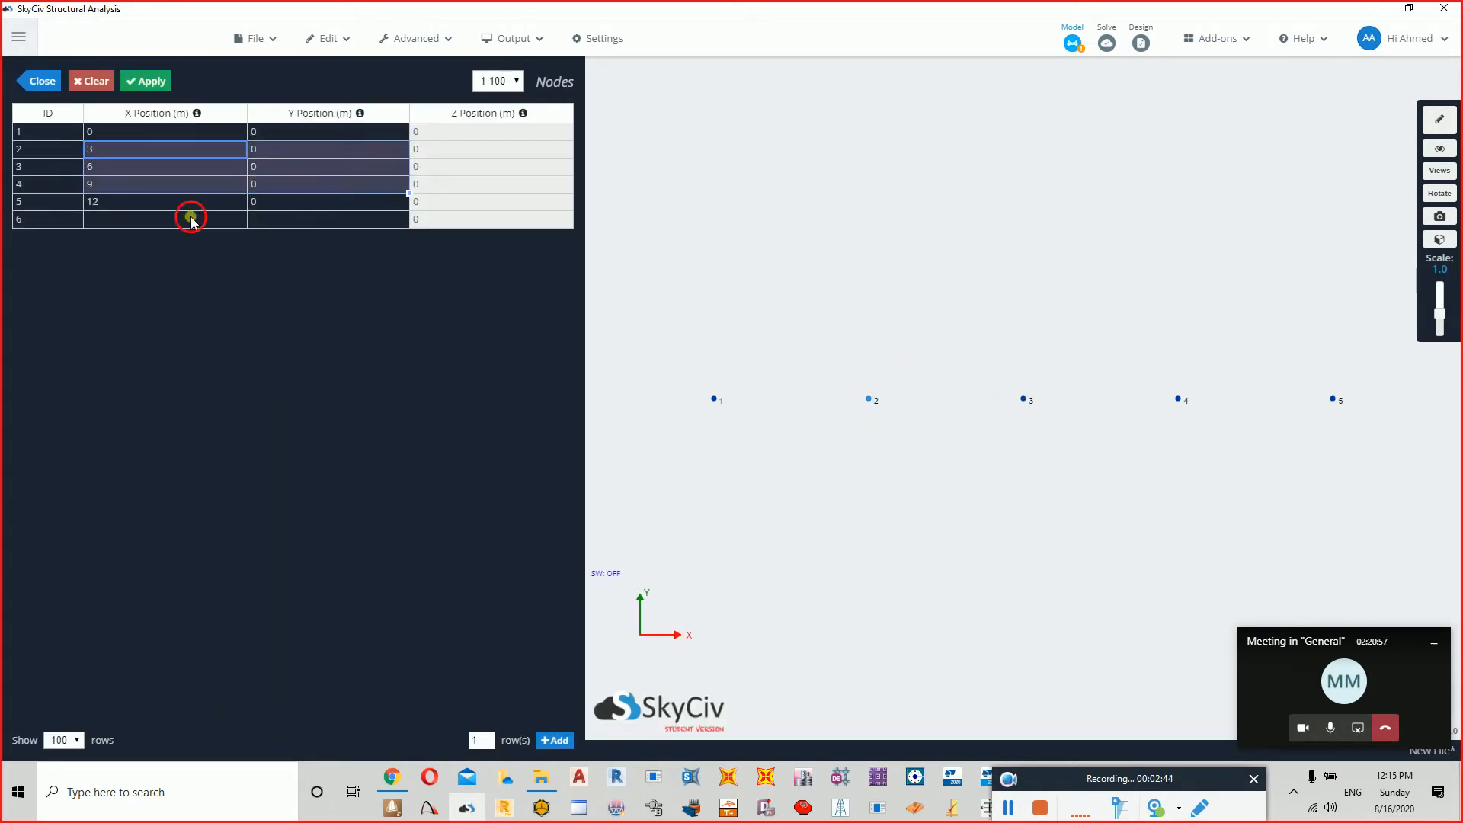
key(ctrl+v)
Set the Y position of the three copied nodes to 1.5 m, apply the table and close it.
click(281, 221)
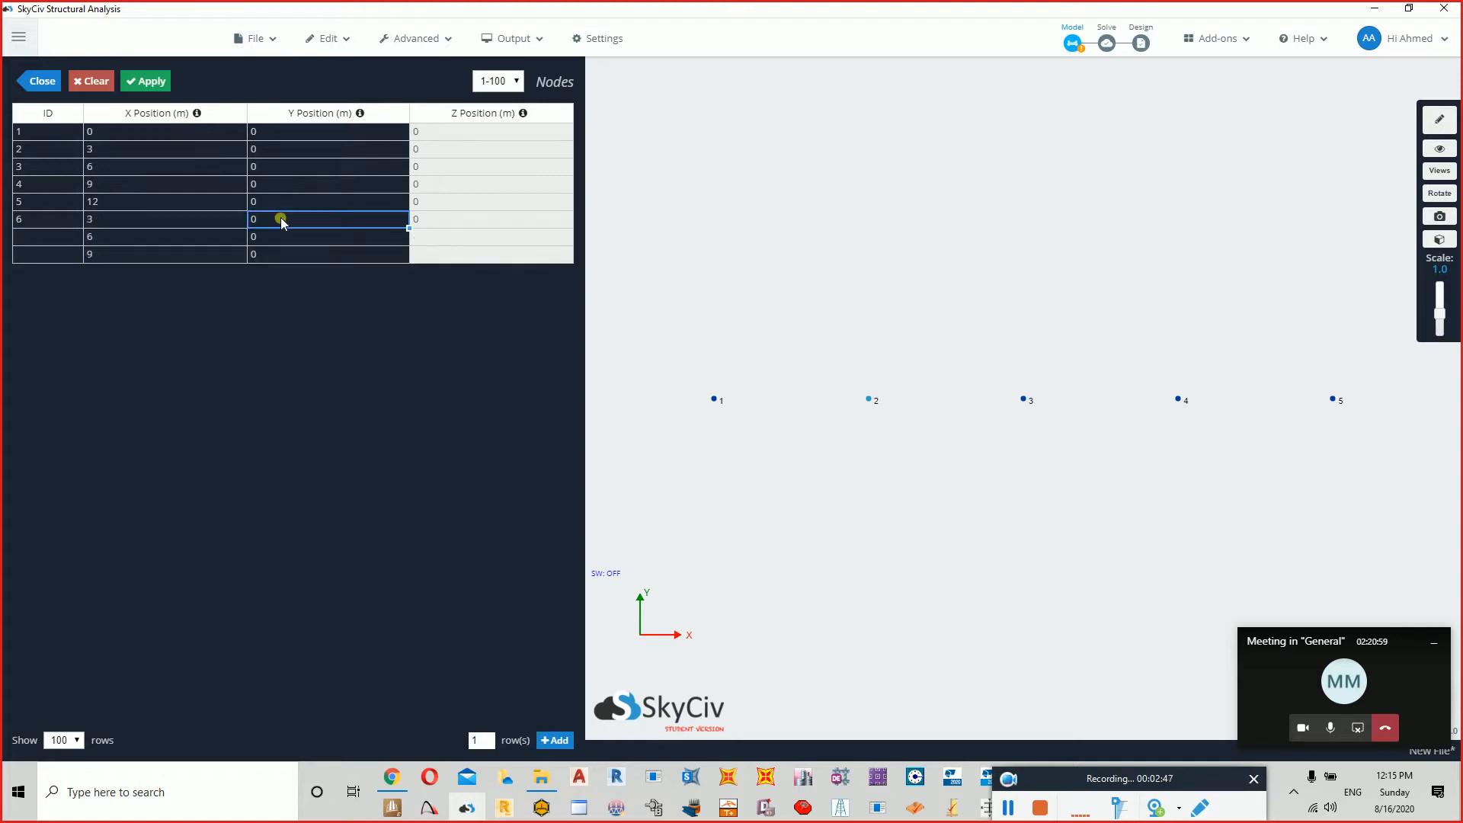
text(1.5)
click(281, 242)
text(1)
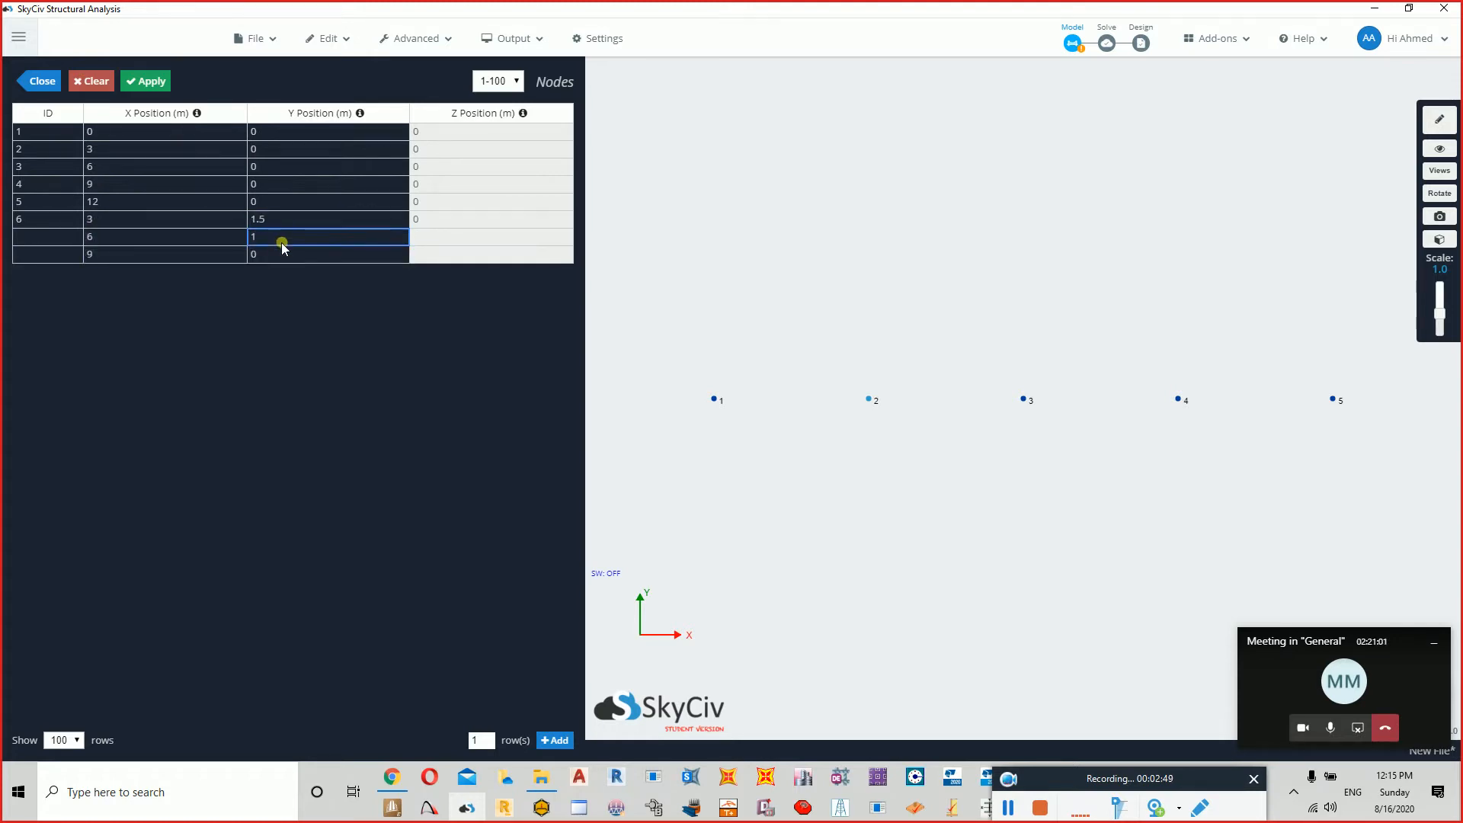
text(.5)
key(Return)
text(1.5)
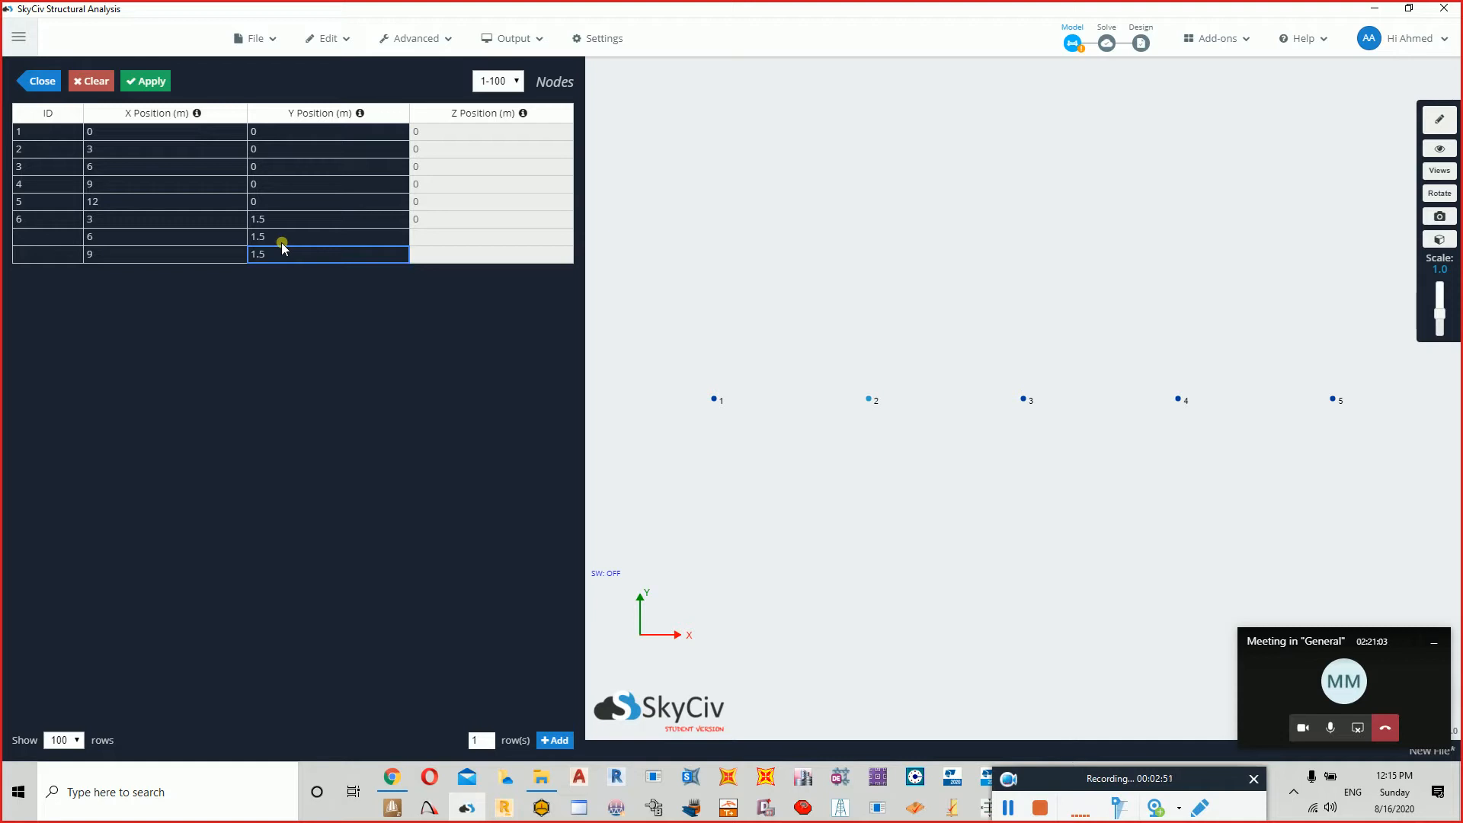
click(146, 80)
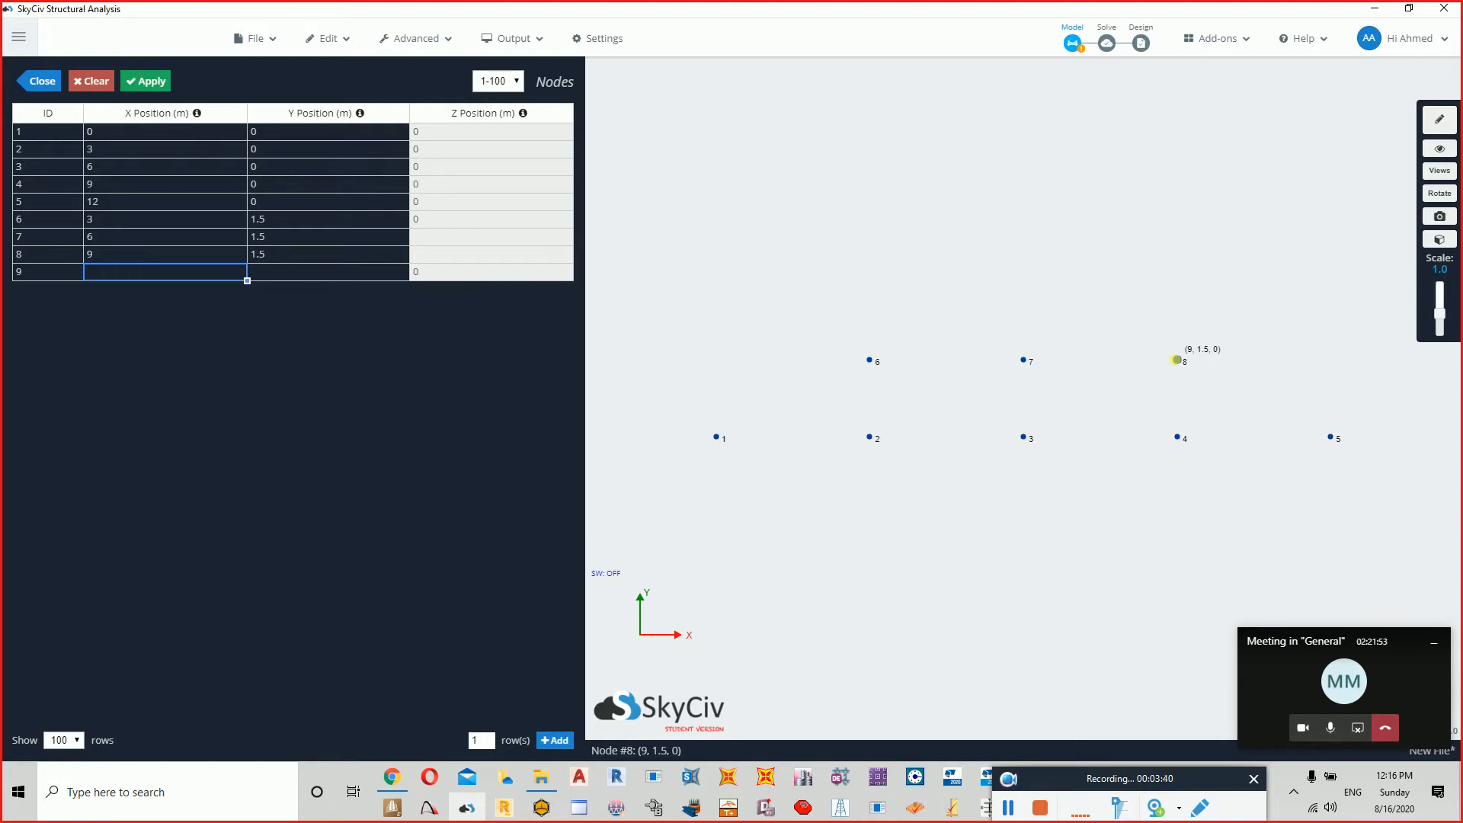
click(44, 83)
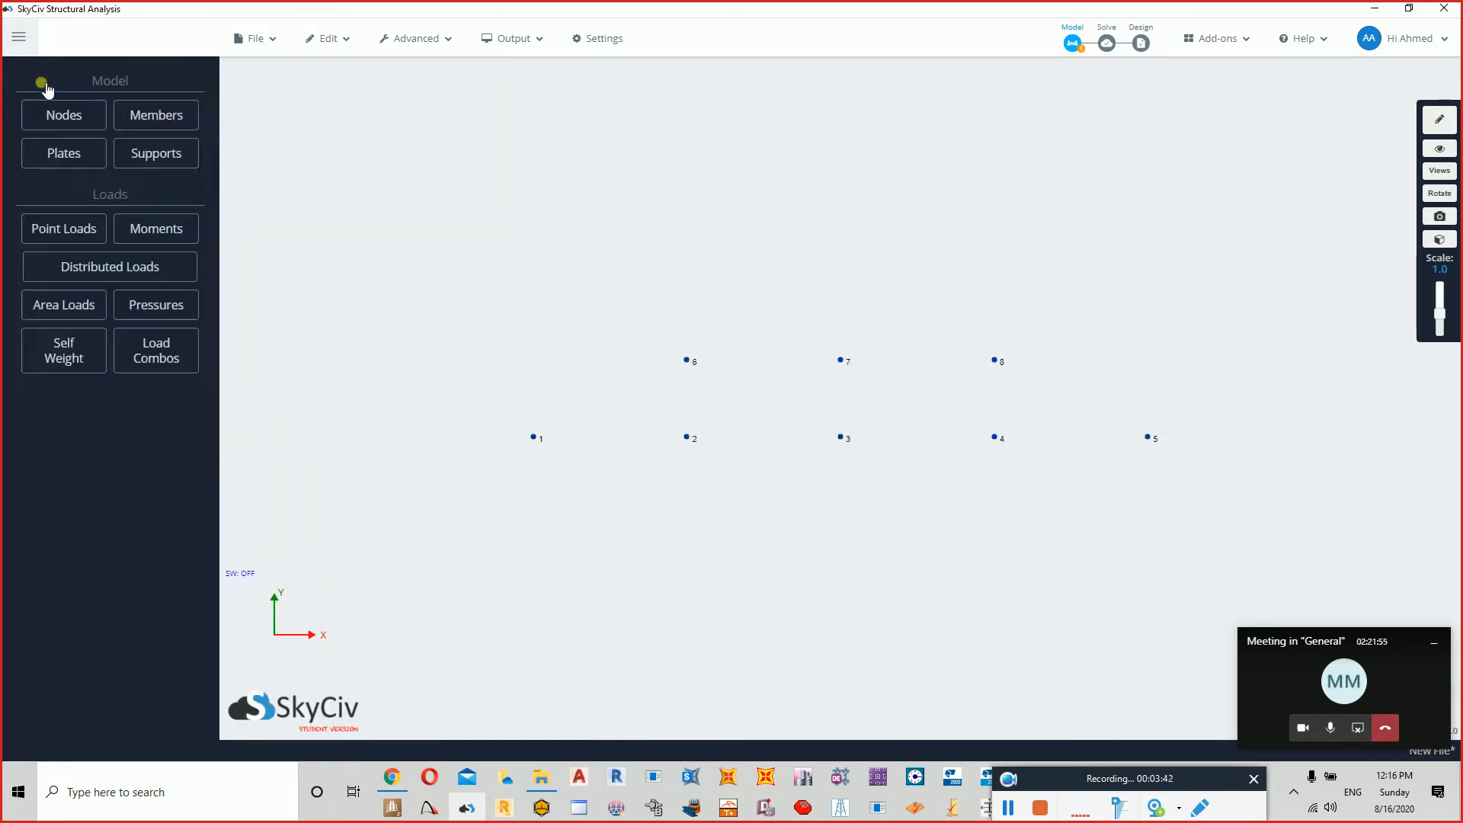
Add the first two bottom-chord members, connecting node 1 to 2 and node 2 to 3.
scroll(910, 505, up, 2)
click(168, 122)
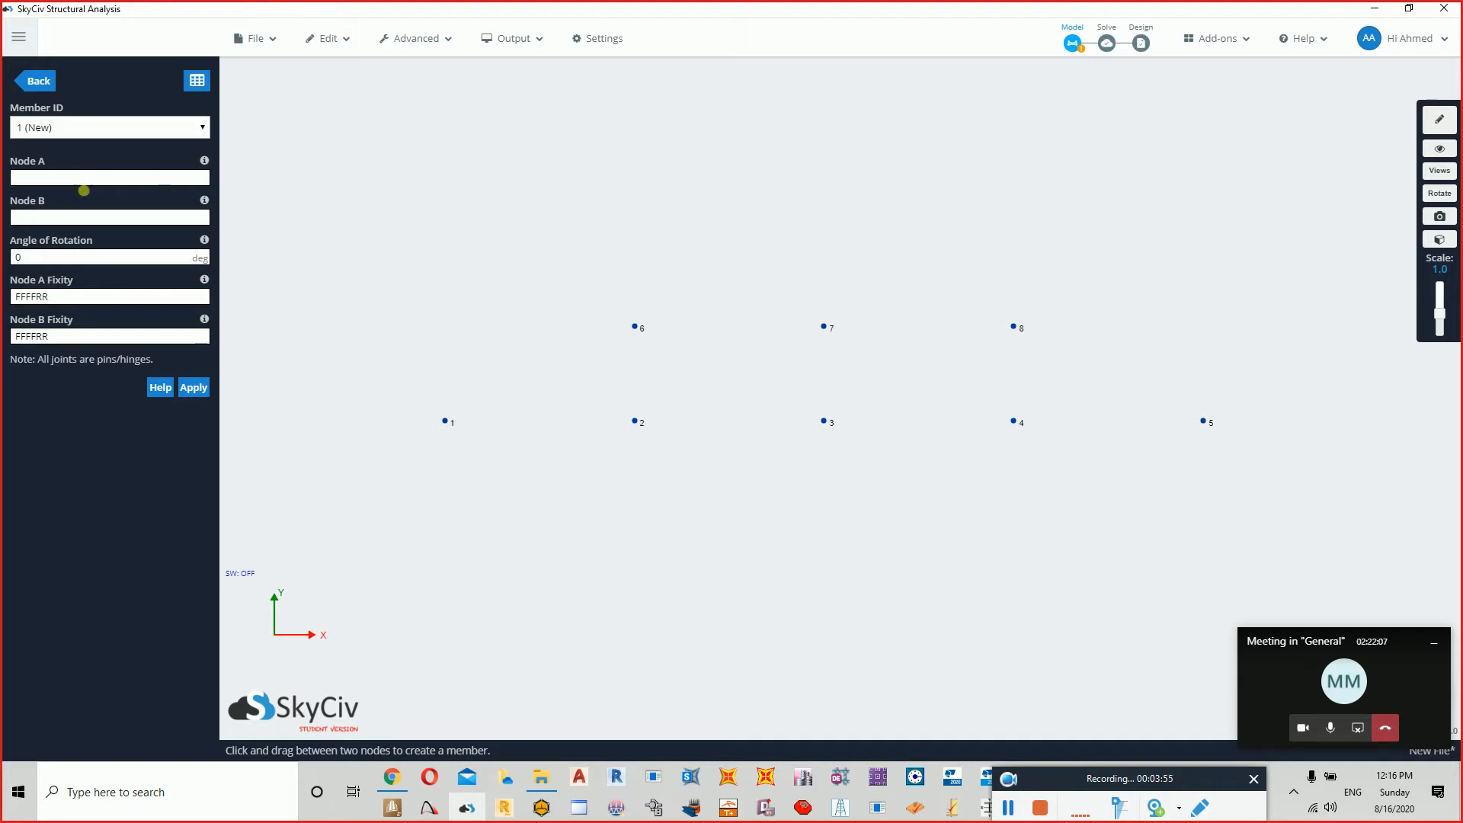
text(1)
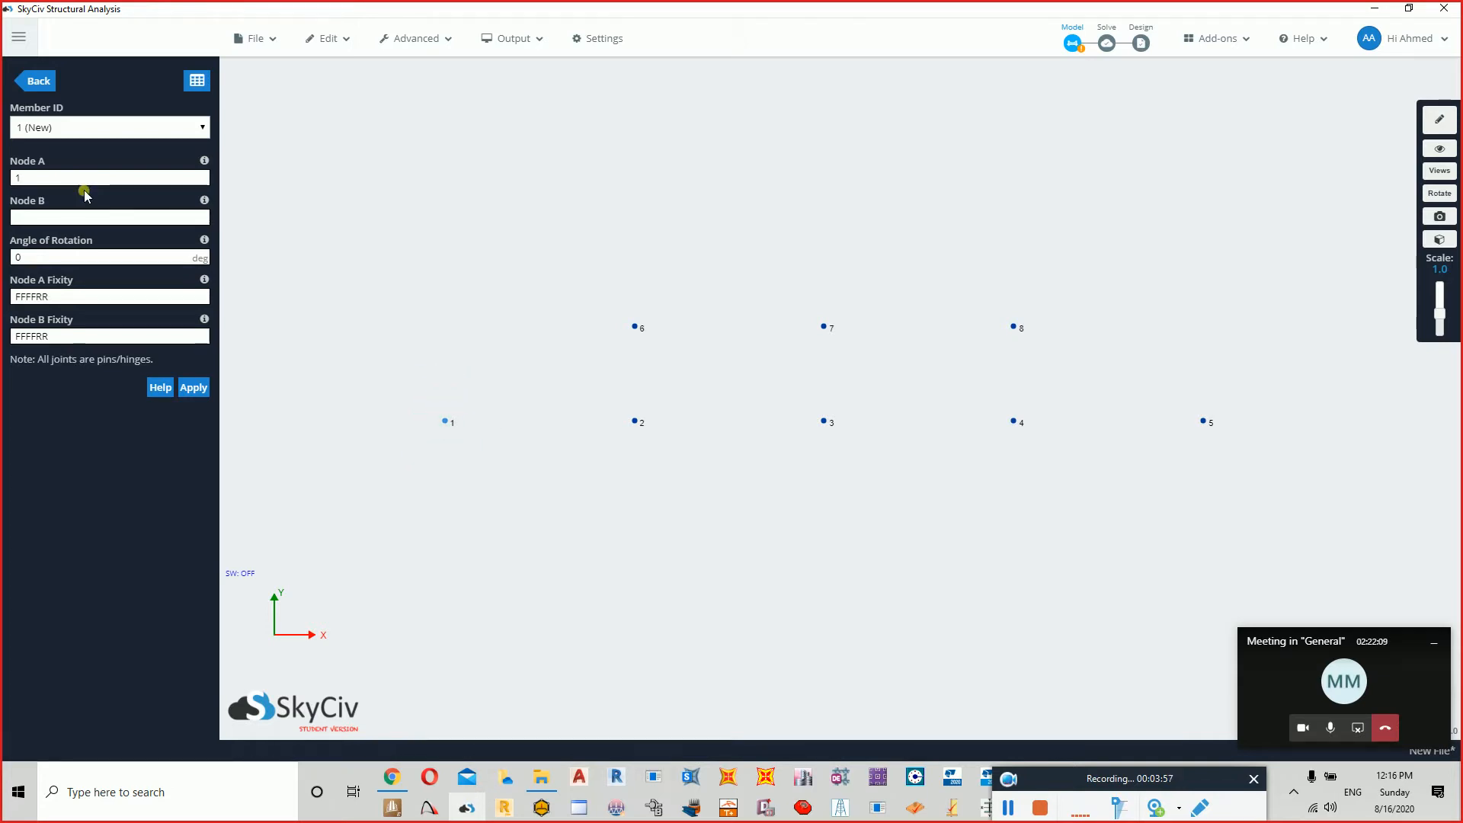
key(Tab)
text(2)
key(Return)
text(2)
key(Tab)
text(3)
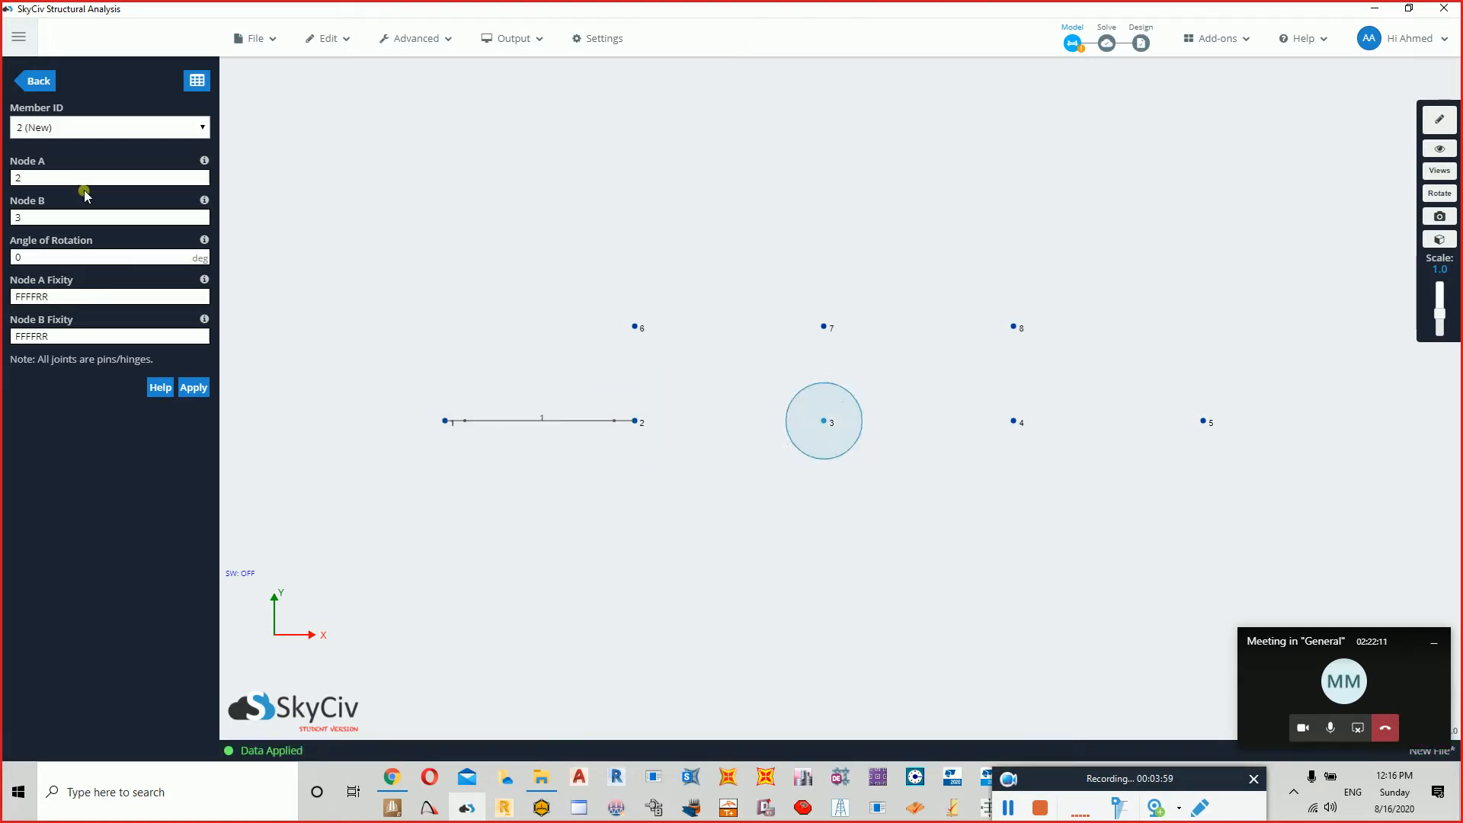
key(Return)
Complete the bottom chord with members connecting node 3 to 4 and node 4 to 5.
text(3)
key(Tab)
text(4)
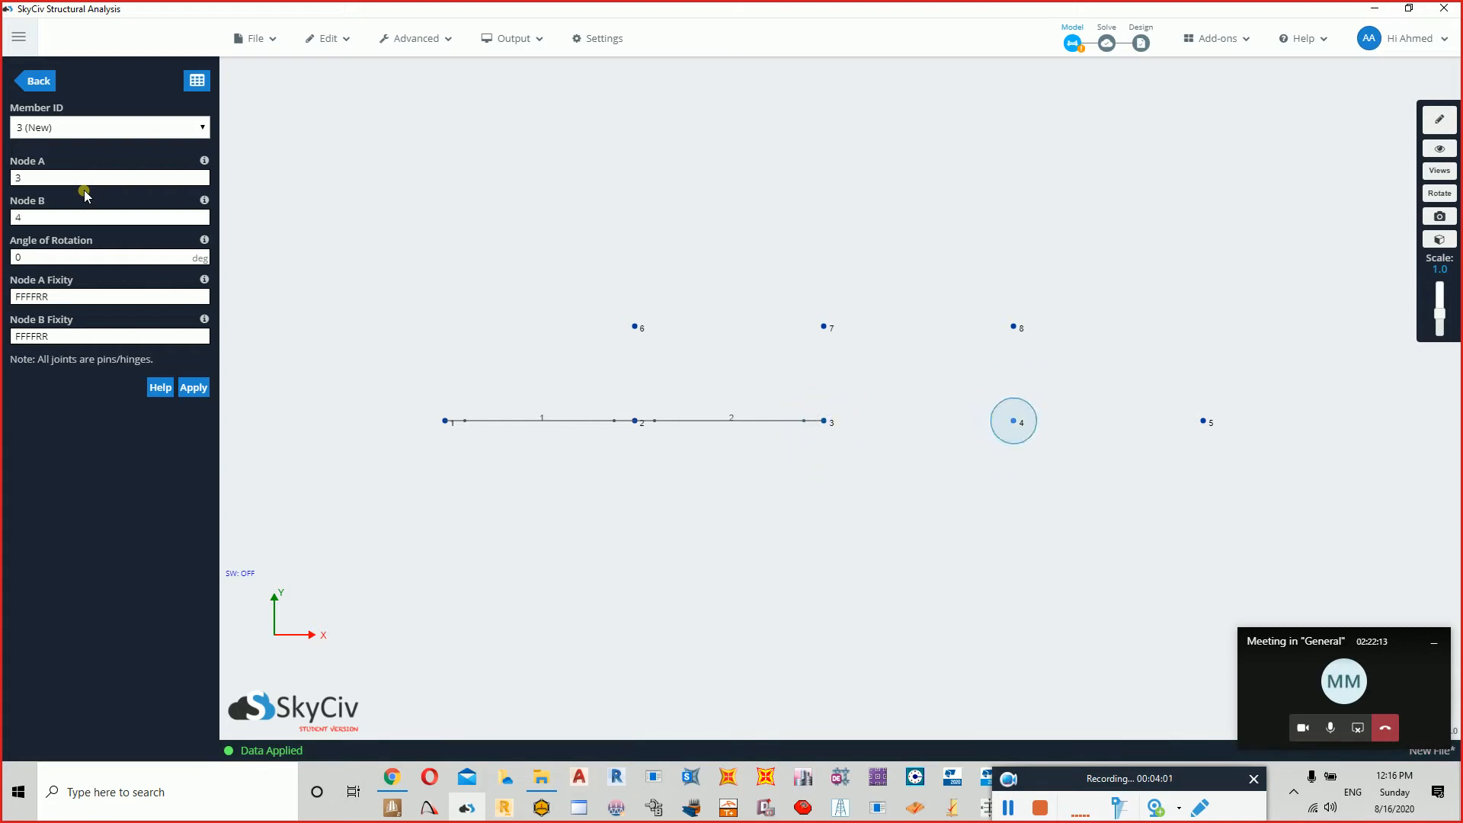
key(Return)
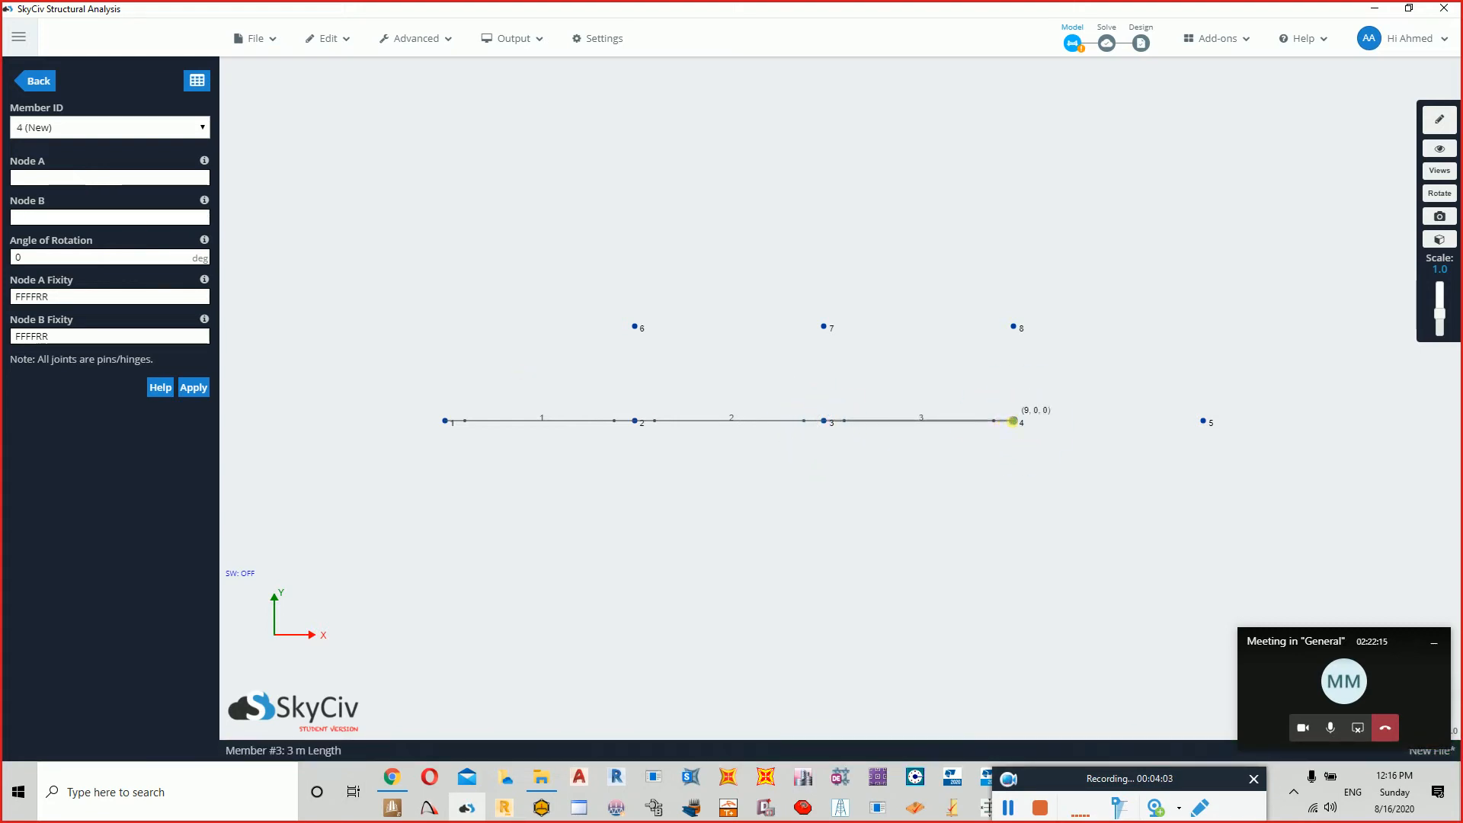
click(1013, 420)
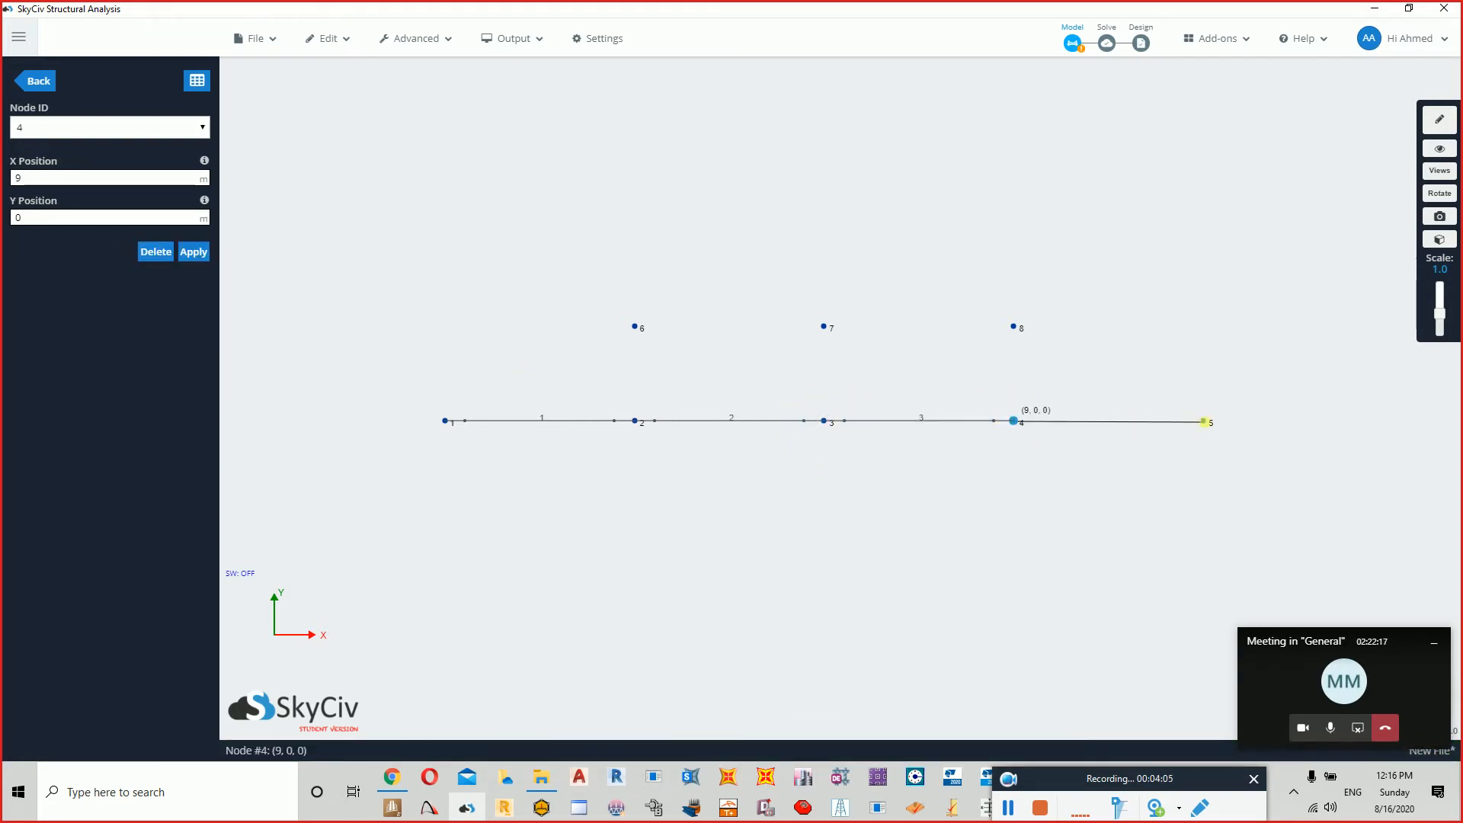
click(1204, 422)
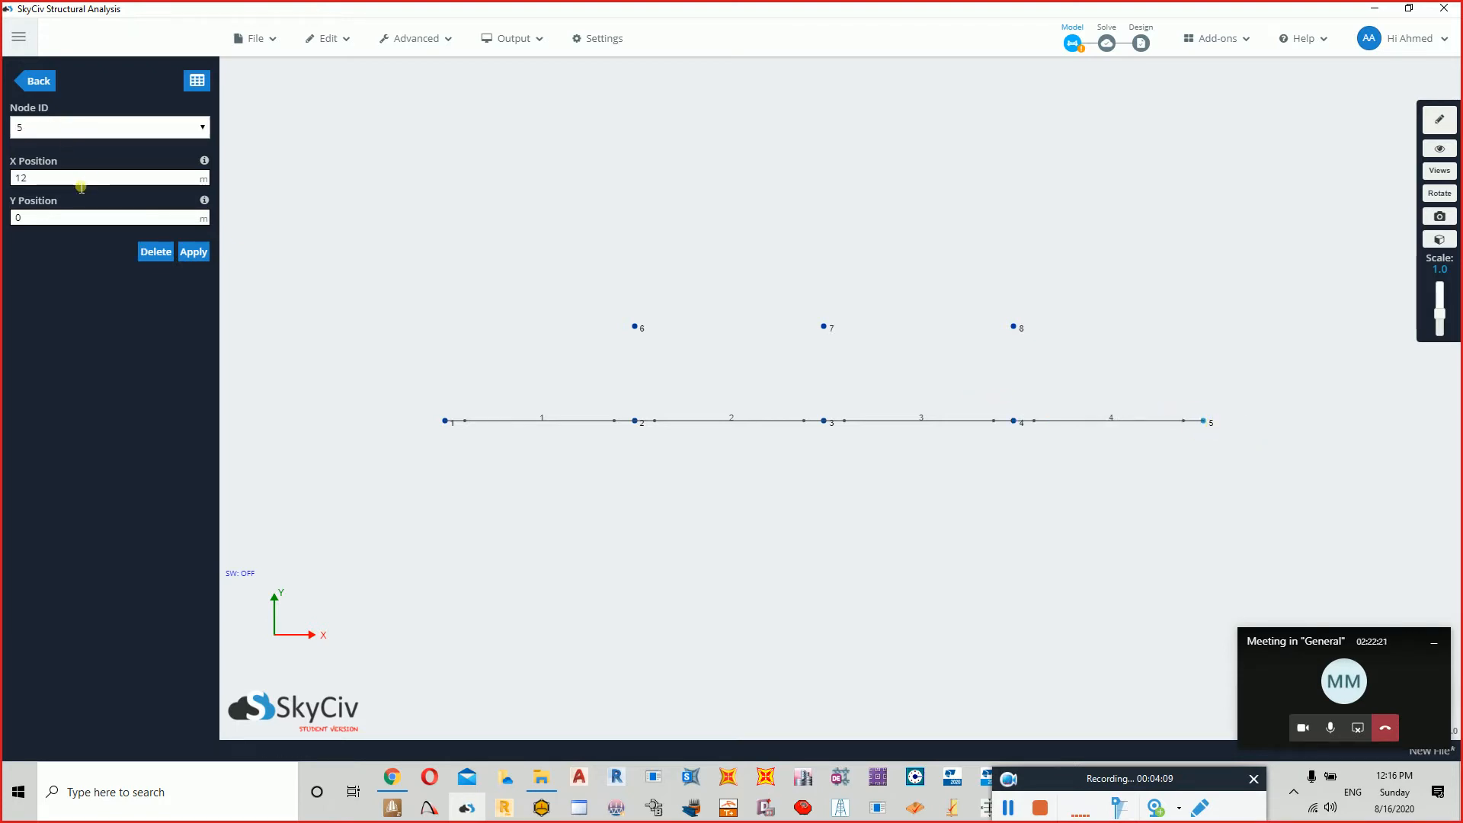
click(39, 81)
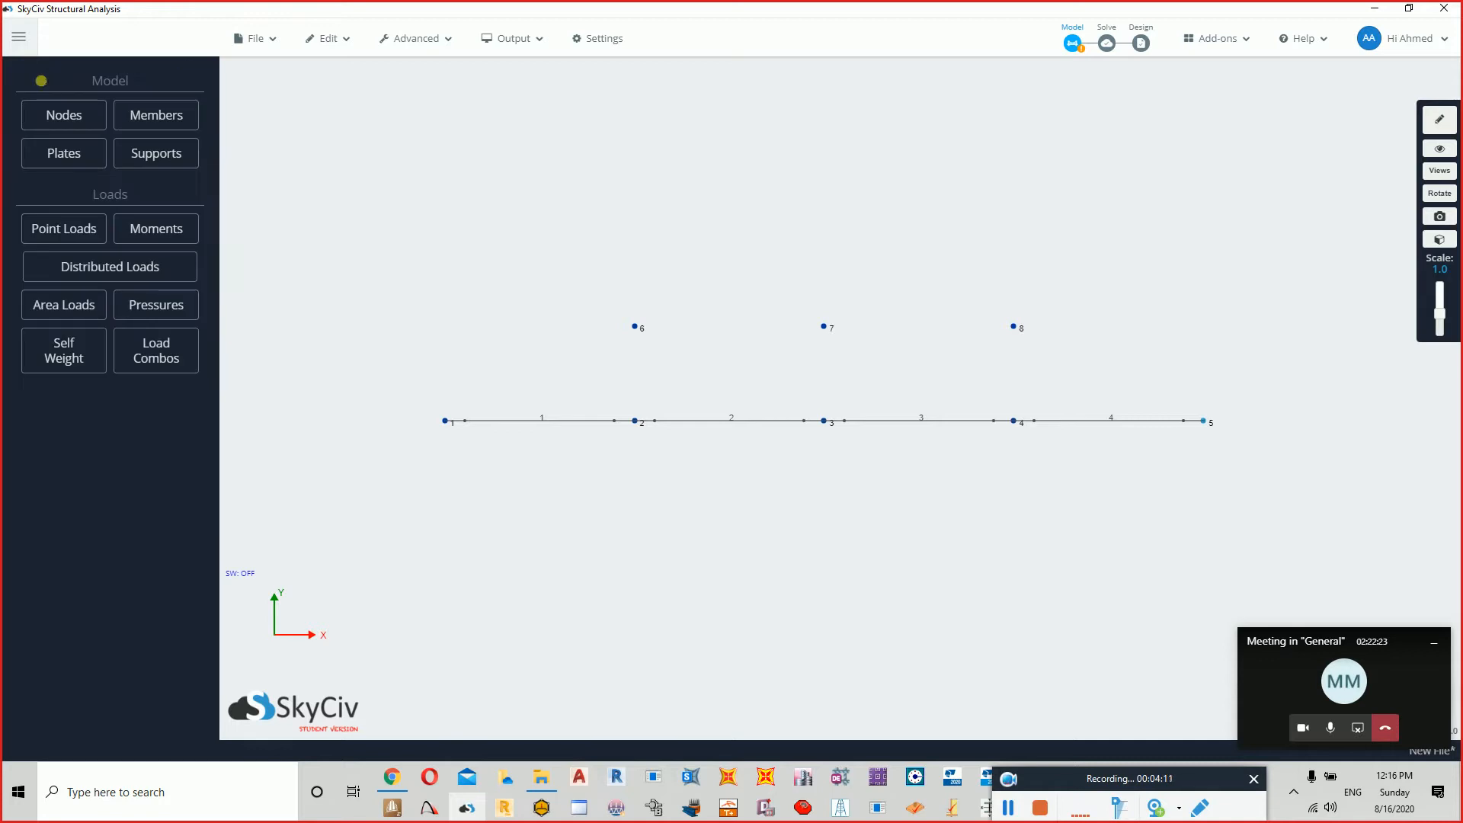
Add three vertical members connecting node 6 to 2, node 7 to 3 and node 8 to 4.
click(144, 118)
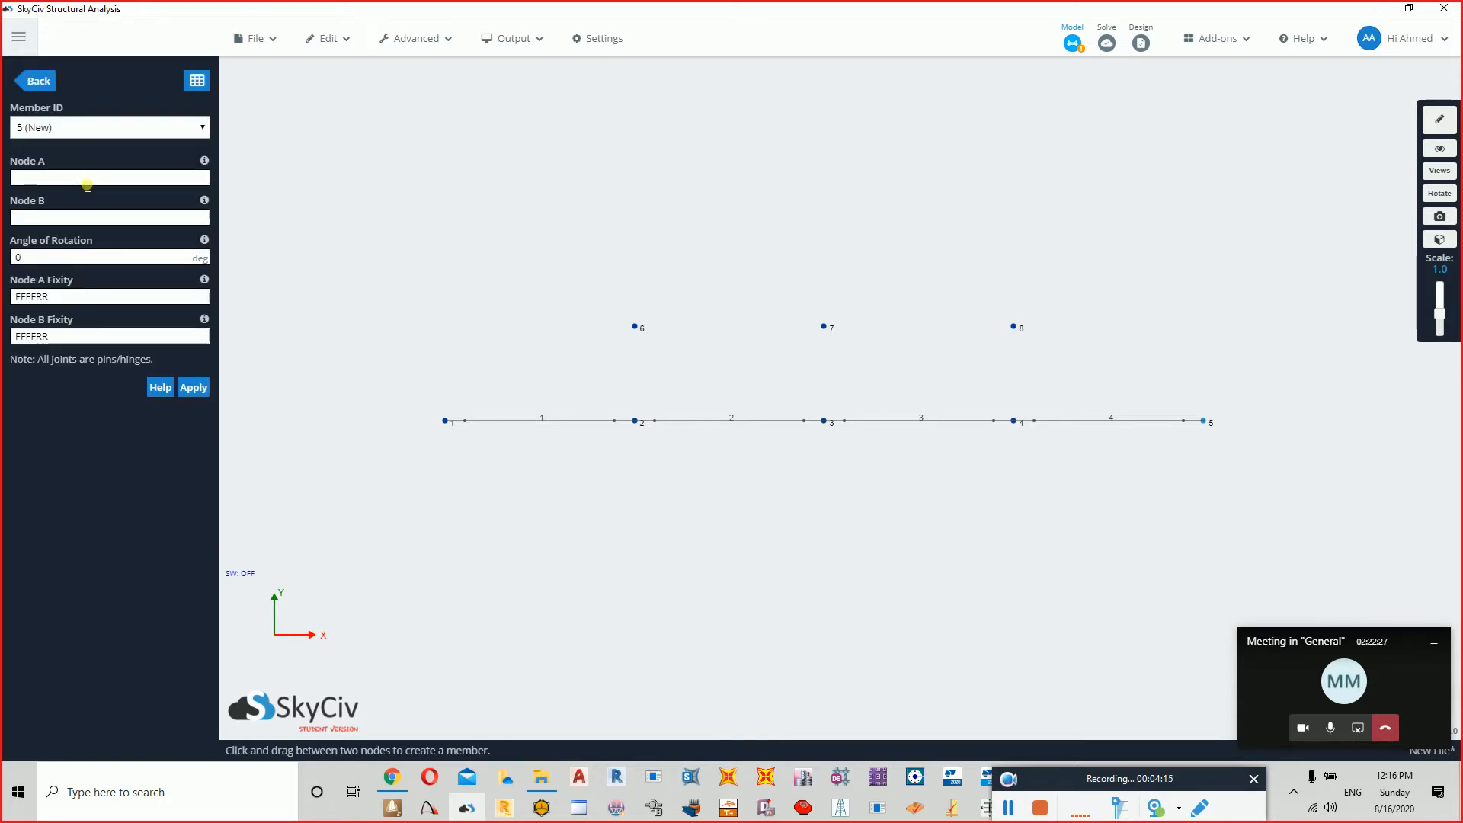
text(6)
key(Tab)
text(2)
key(Return)
text(7)
key(Tab)
text(3)
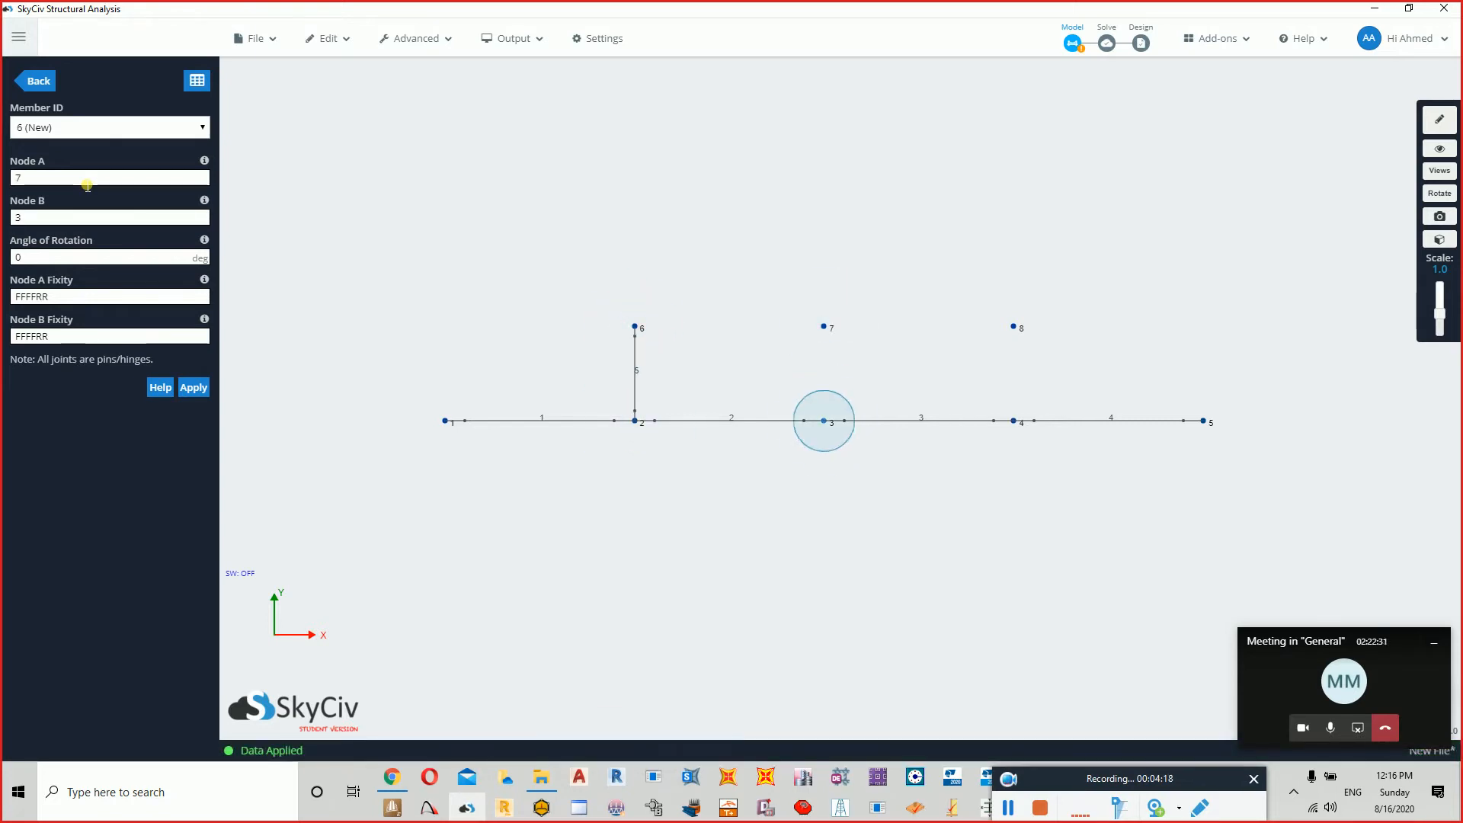
key(Return)
text(8)
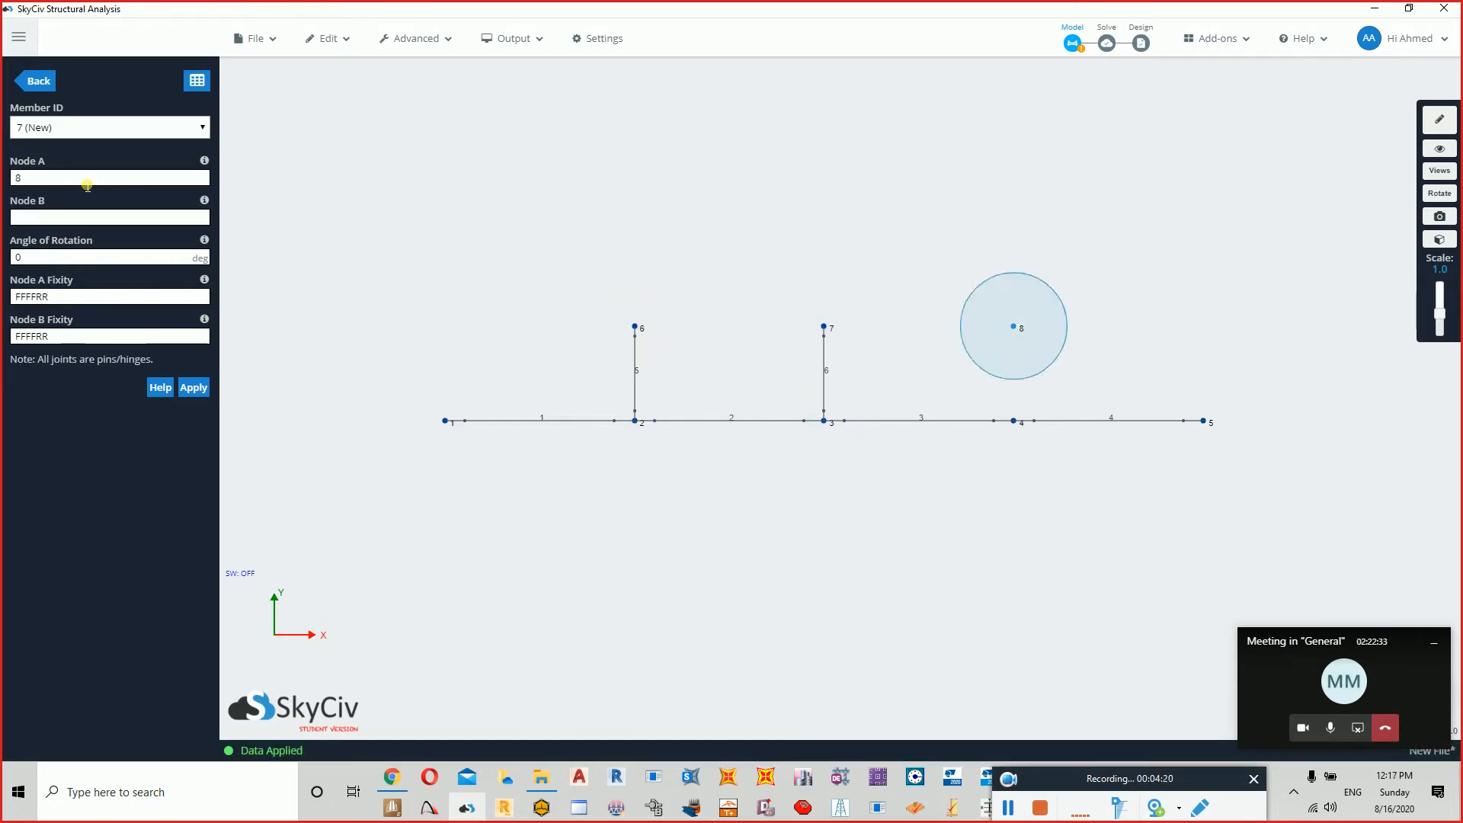
key(Tab)
text(4)
key(Return)
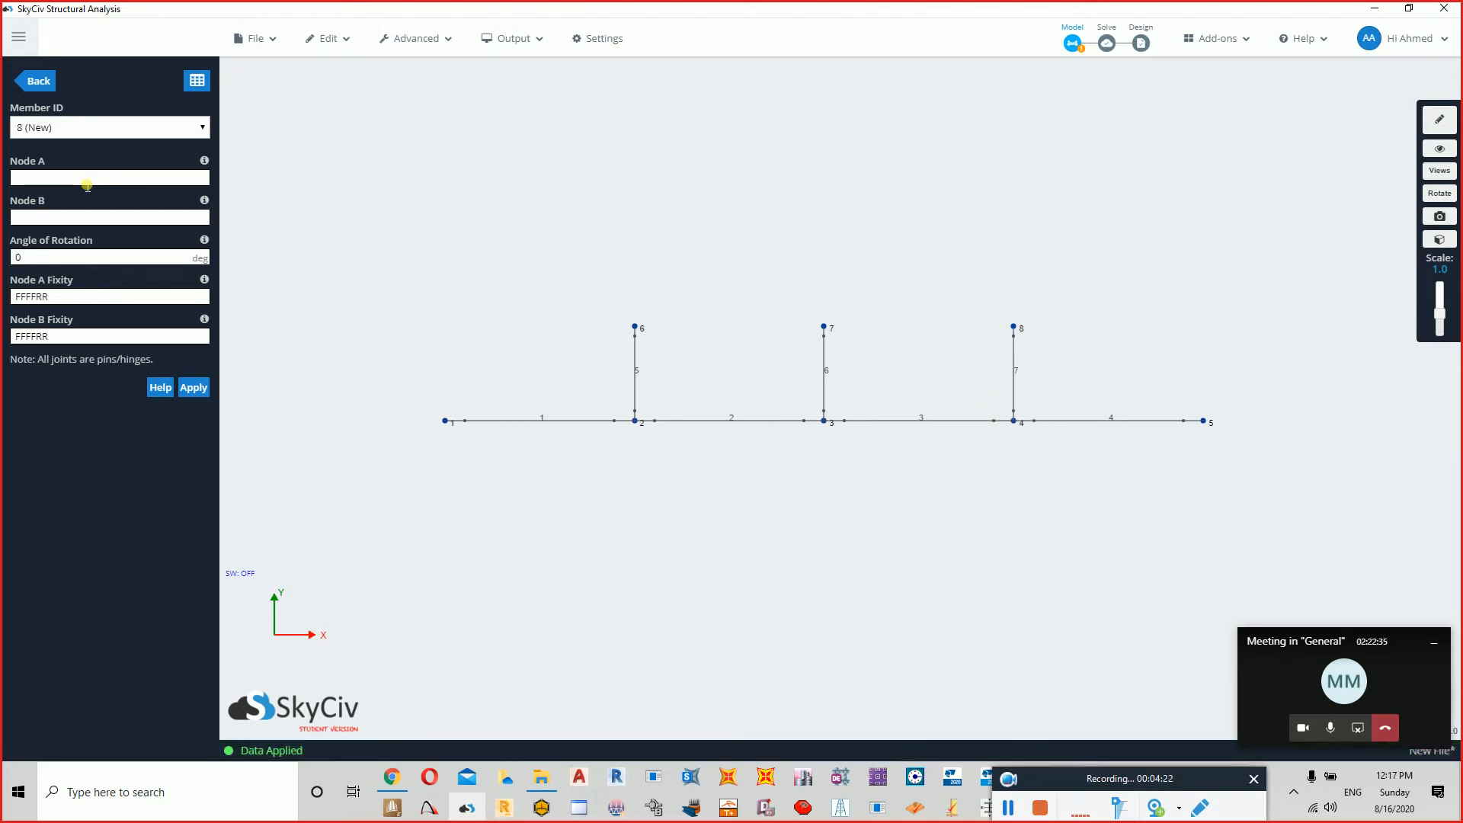
Add the sloping end member from node 6 to 1 and the top-chord member from node 6 to 7.
text(6)
key(Tab)
text(1)
key(Return)
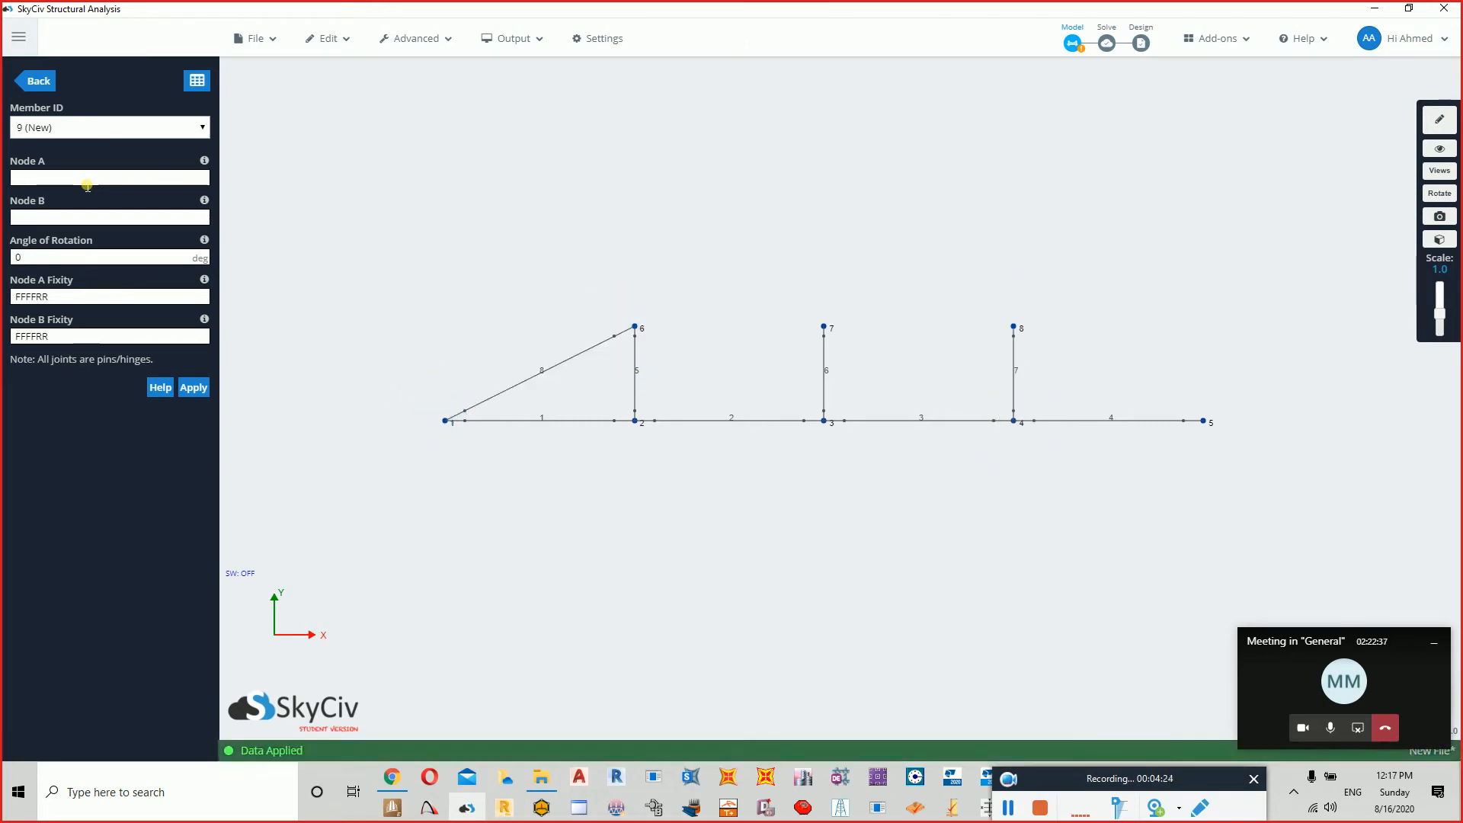
text(6)
key(Tab)
text(7)
key(Return)
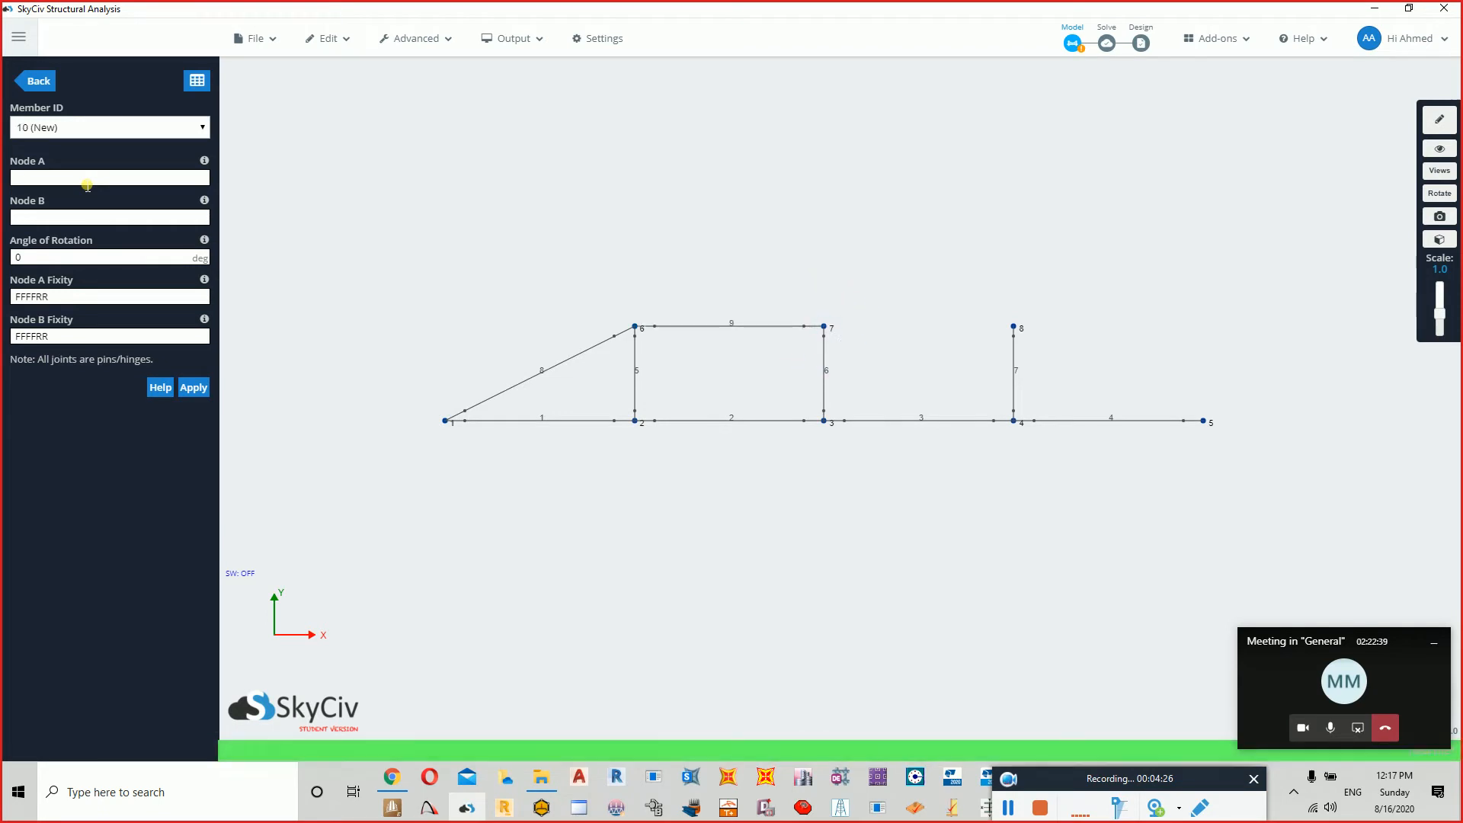
Add the top-chord member from node 7 to 8 and the sloping end member from node 8 to 5.
text(7)
key(Tab)
text(8)
key(Return)
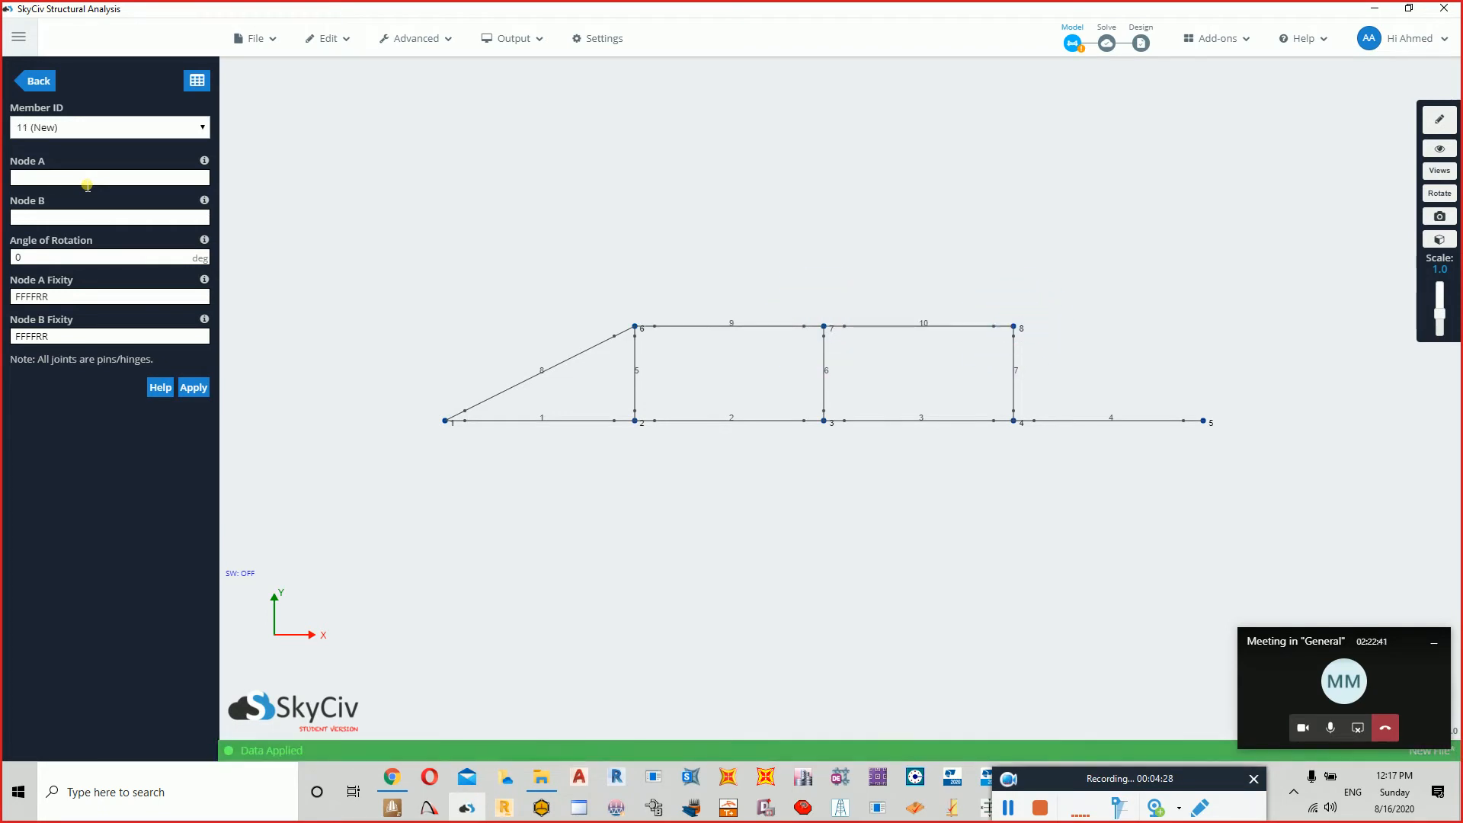
text(8)
key(Tab)
text(5)
key(Return)
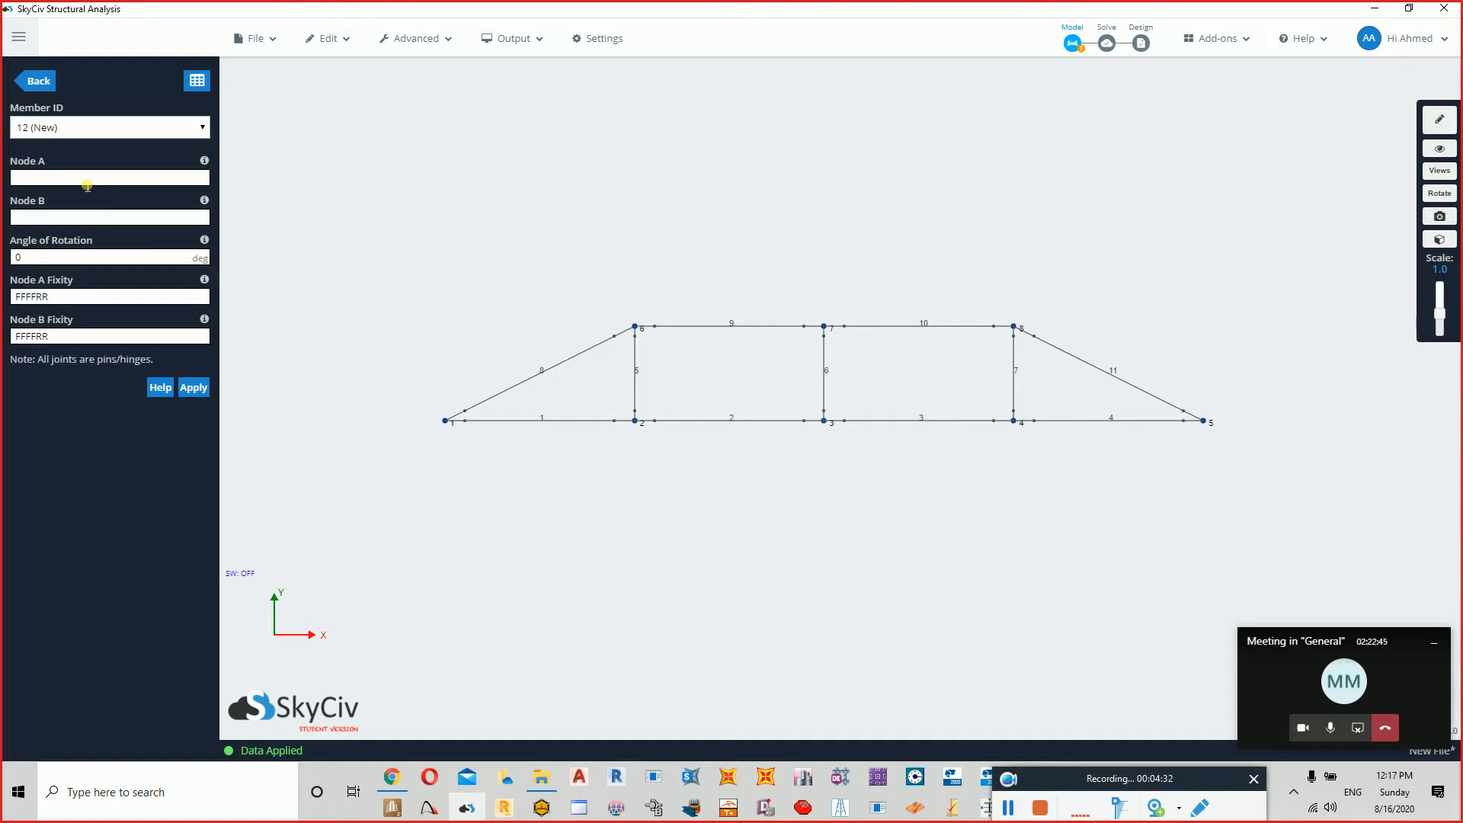
Add two inner diagonal members connecting node 6 to 3 and node 8 to 3.
text(6)
key(Tab)
text(3)
key(Return)
text(8)
key(Tab)
text(3)
key(Return)
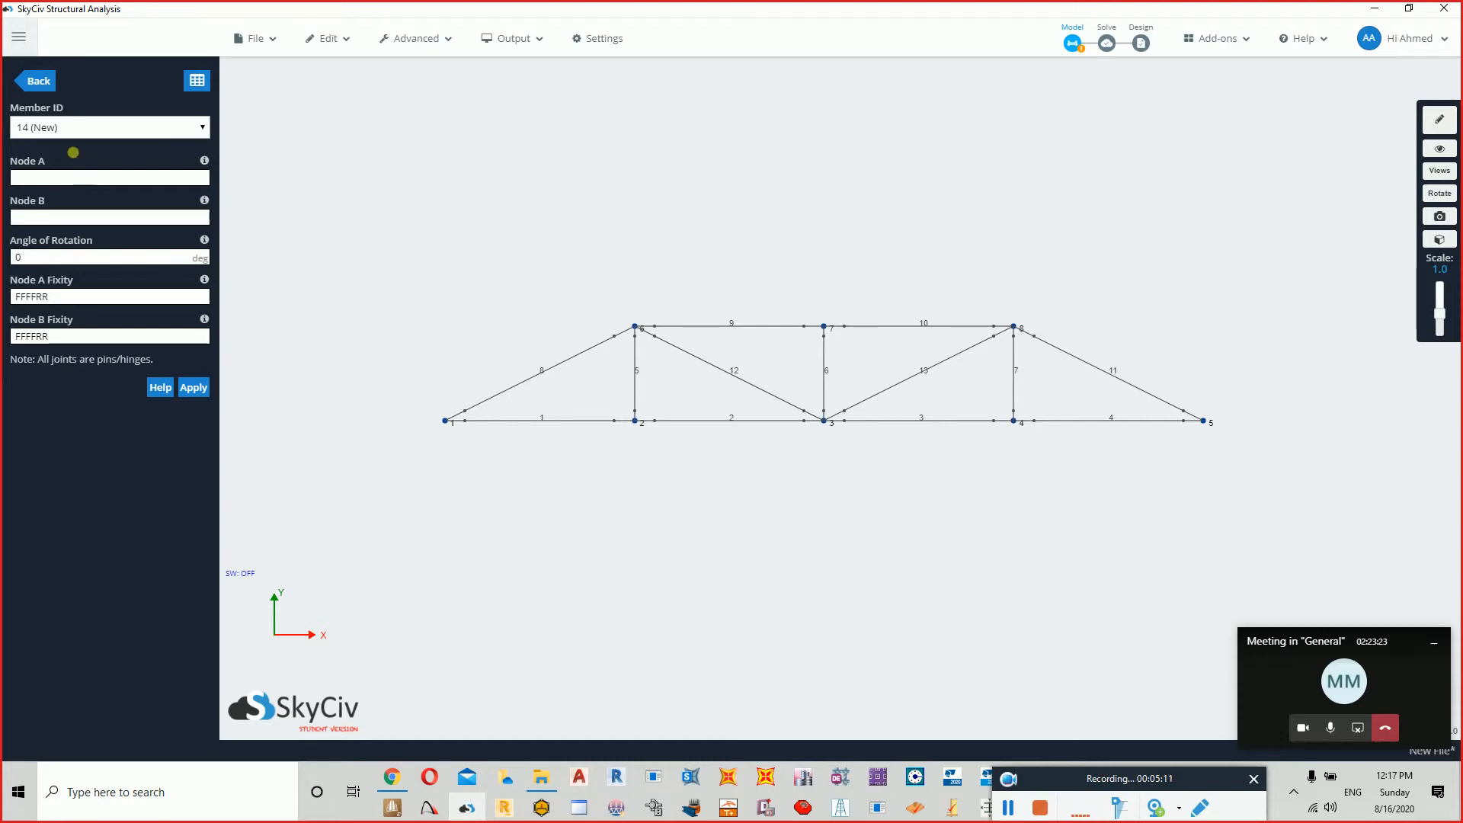
Add a pin support (FFFFRR) at node 1 and a roller support (RFFRRR) at node 5.
click(38, 81)
click(195, 167)
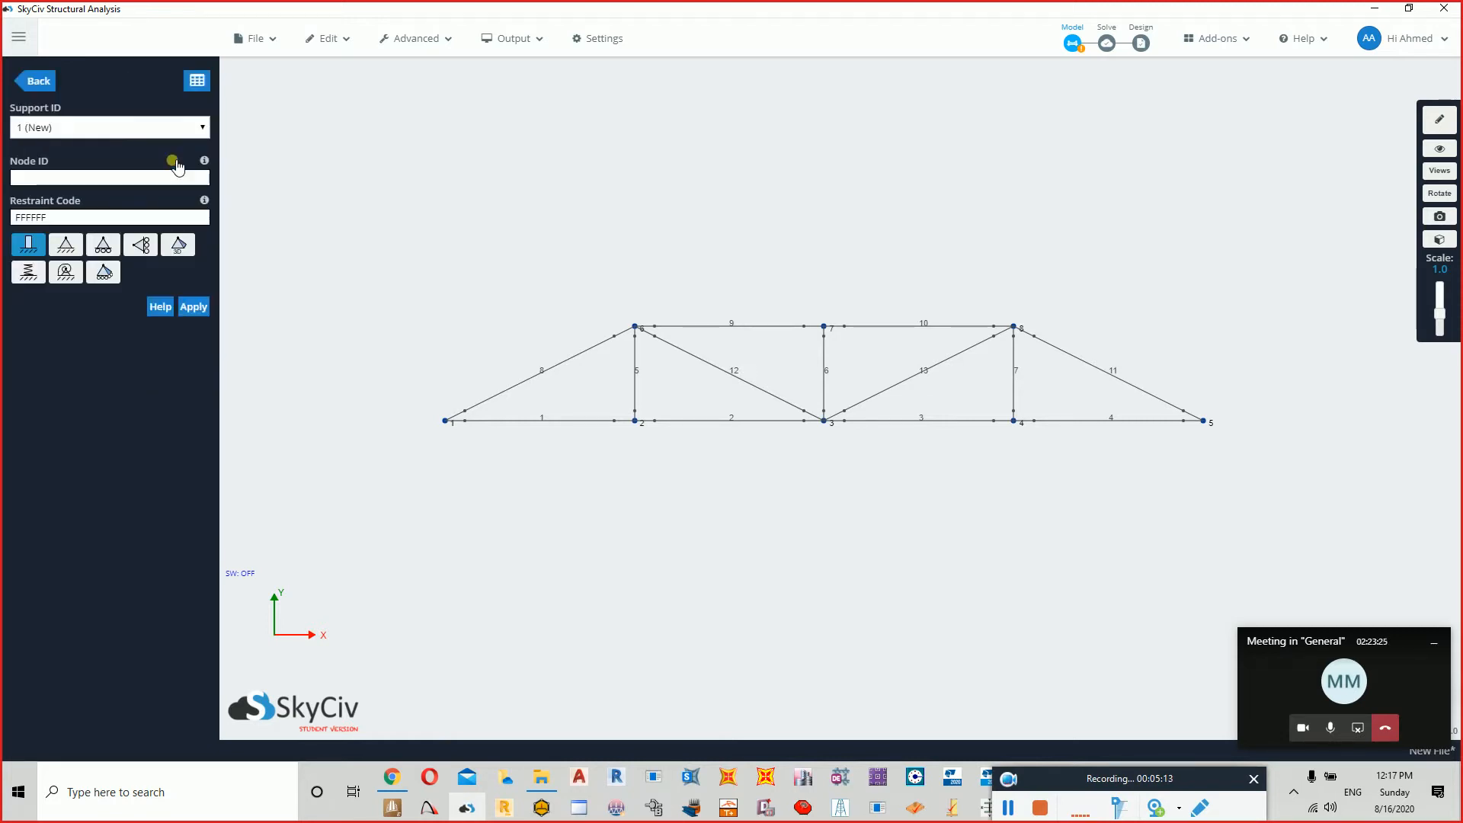
click(65, 249)
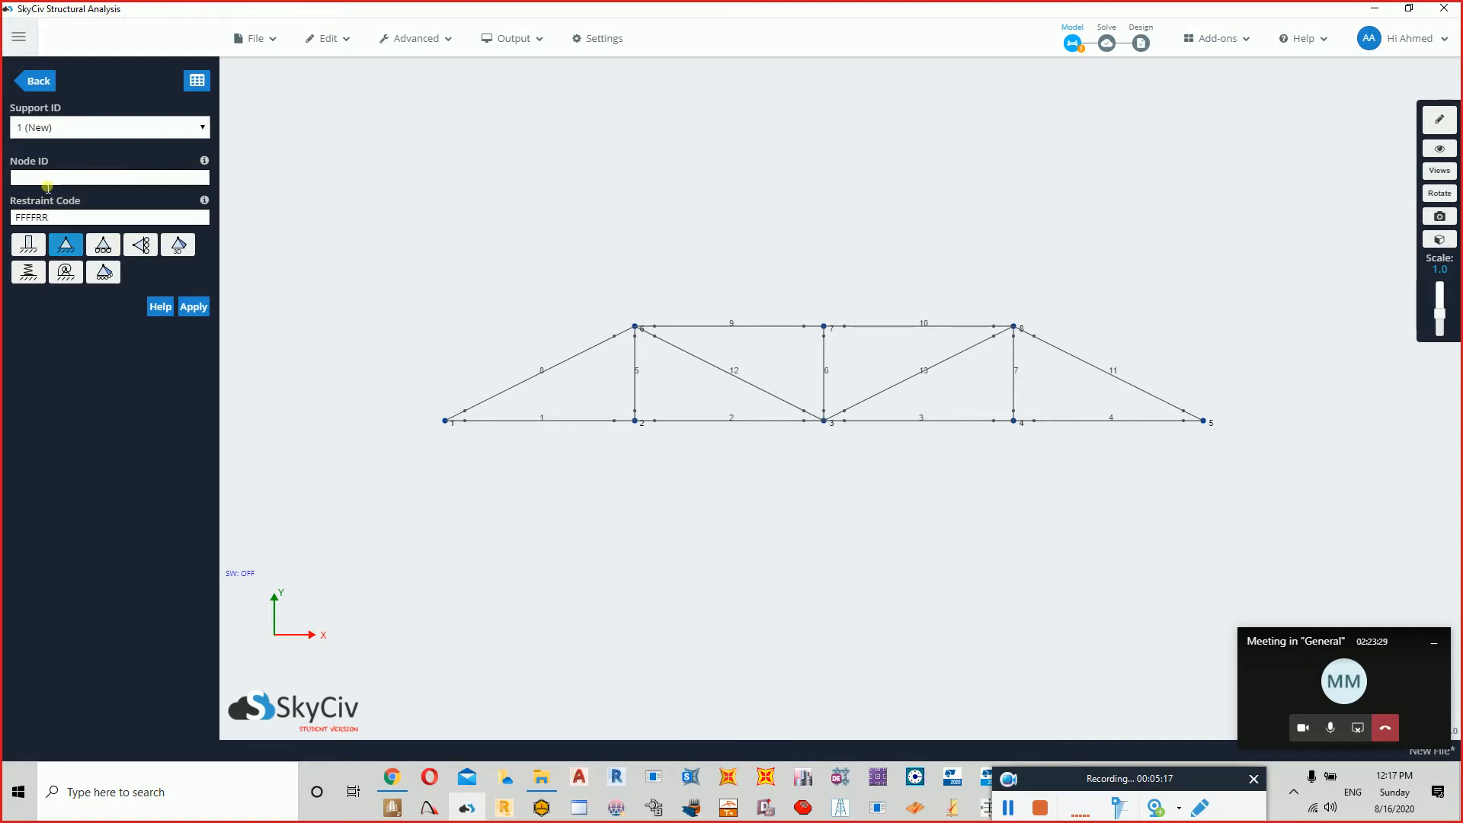
click(445, 419)
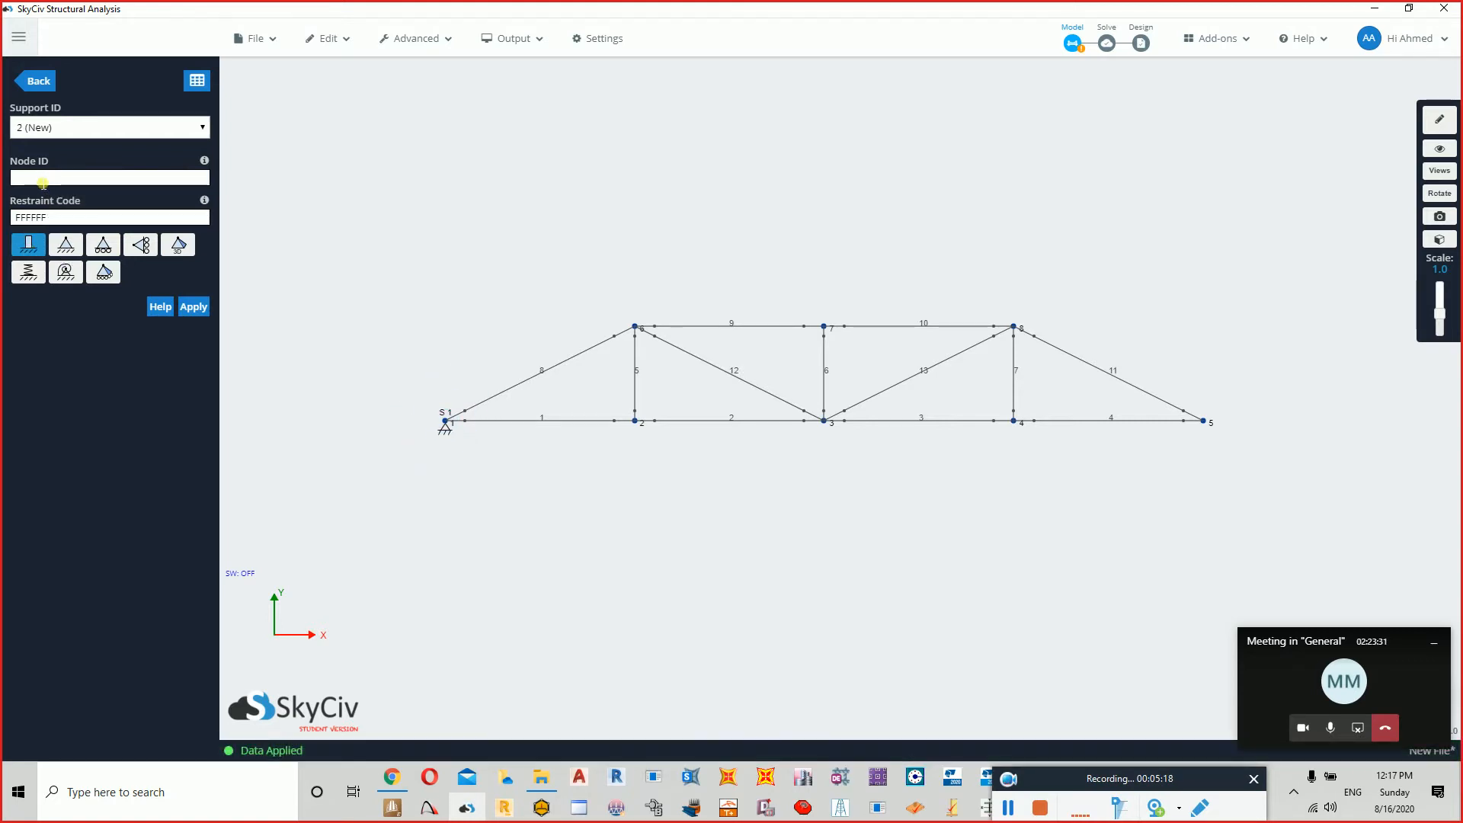
click(103, 244)
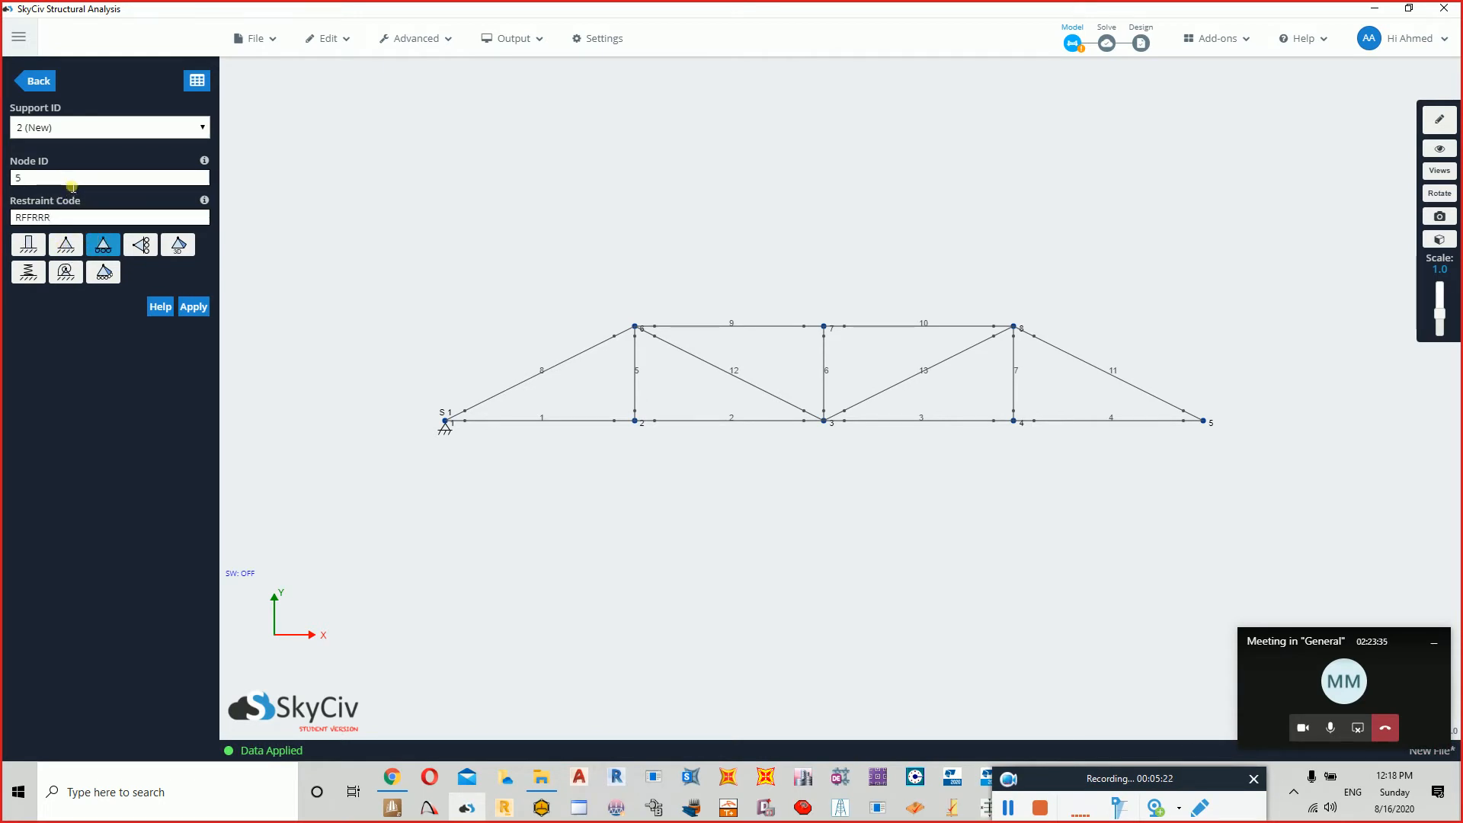
key(Return)
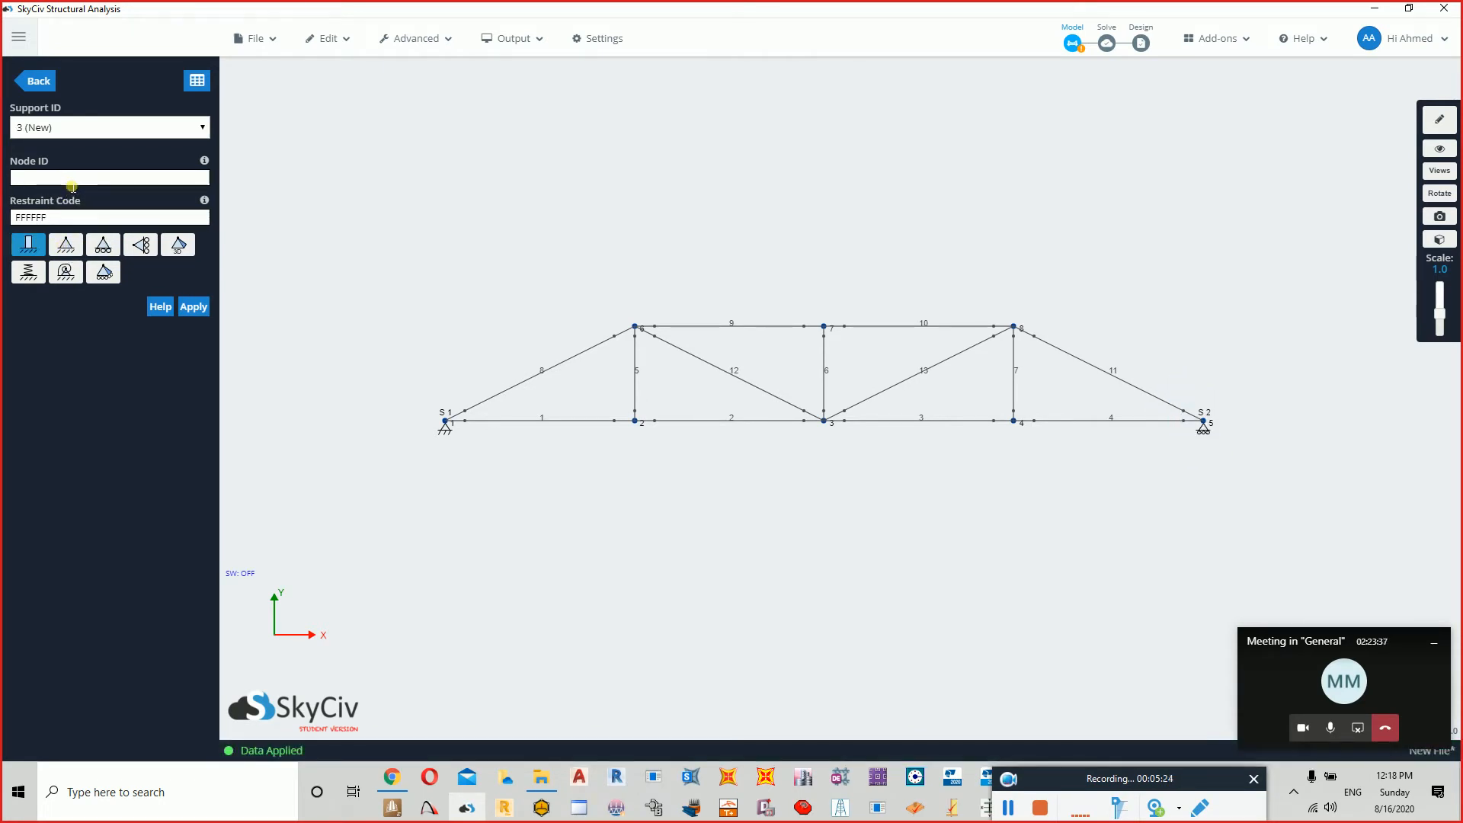
Add point loads with a Y magnitude of -20 kN at nodes 6, 7 and 8.
click(27, 81)
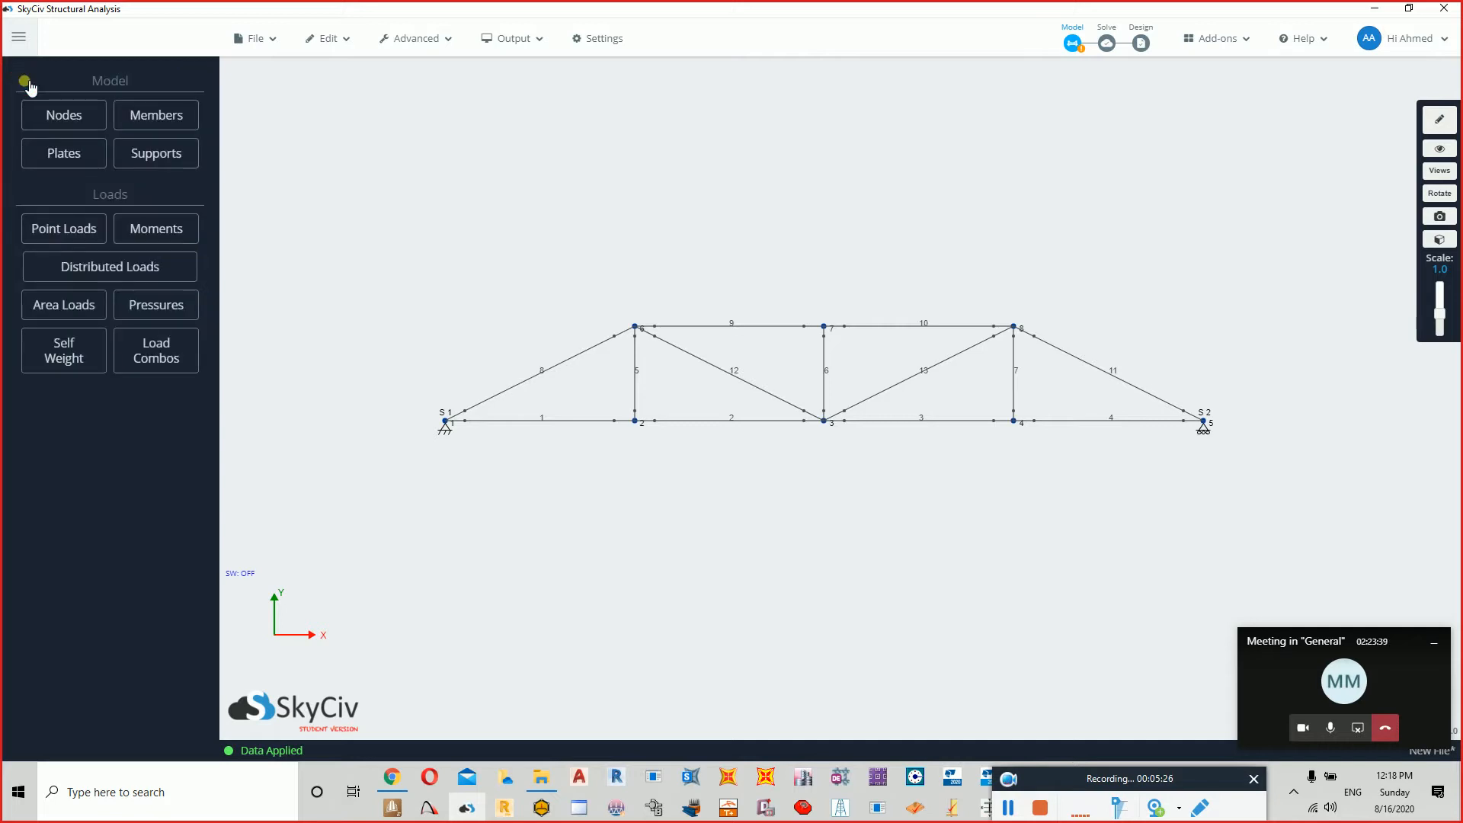
click(72, 233)
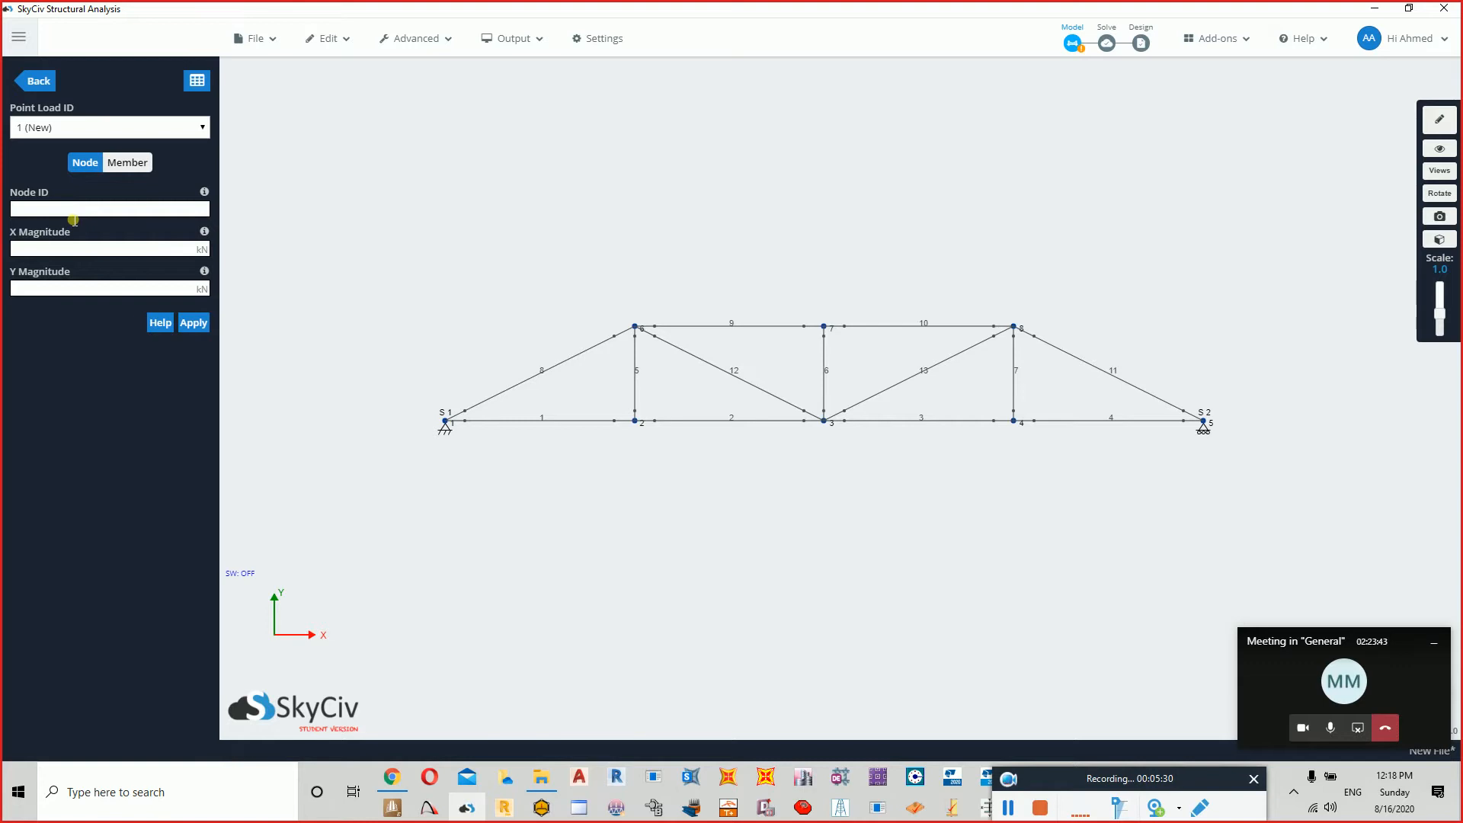
click(73, 210)
text(6,7,8)
key(Return)
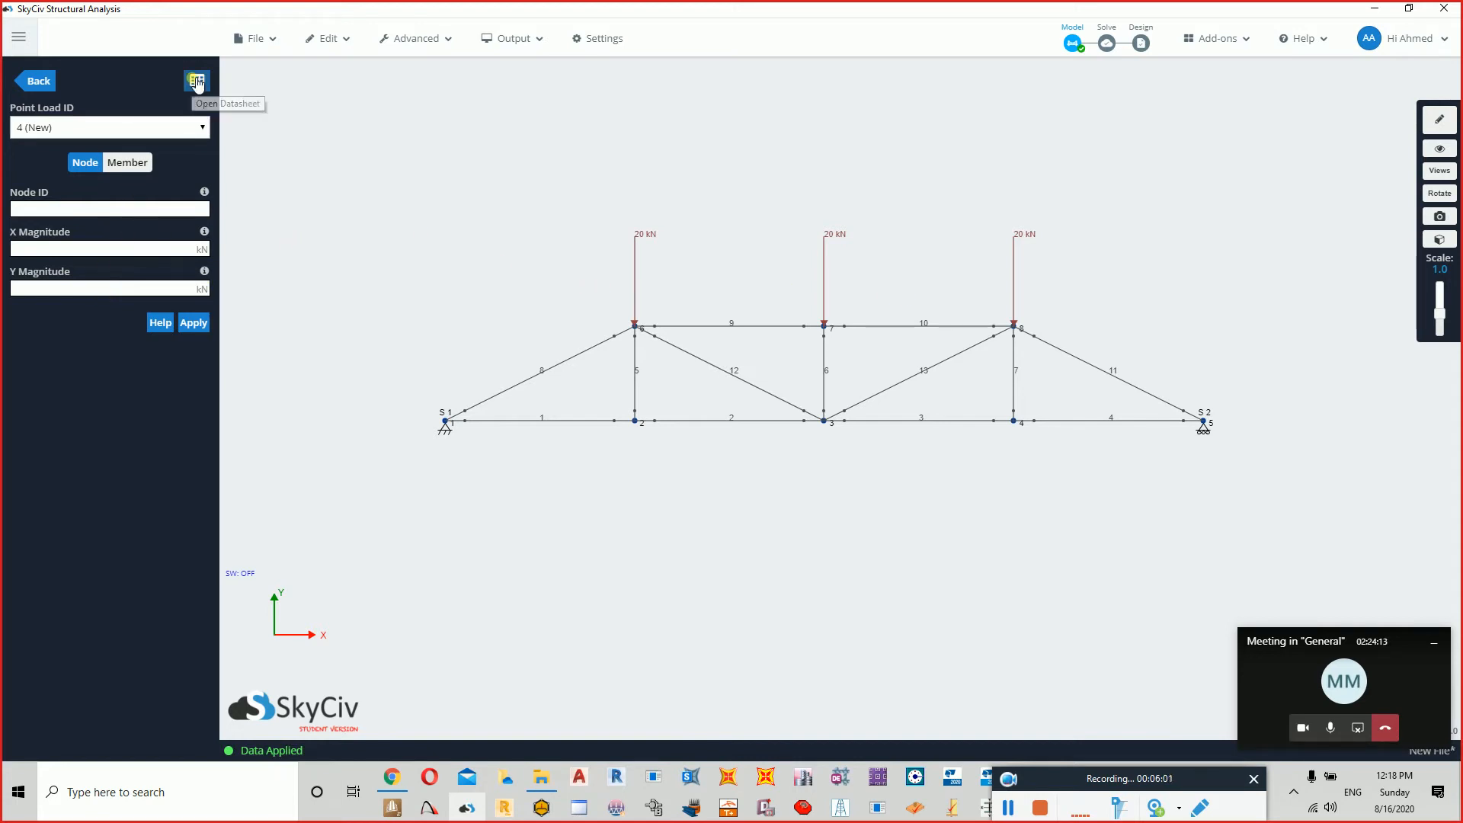
Set the Y magnitude of the point load at node 7 to -50 kN in the point loads datasheet and apply it.
click(197, 81)
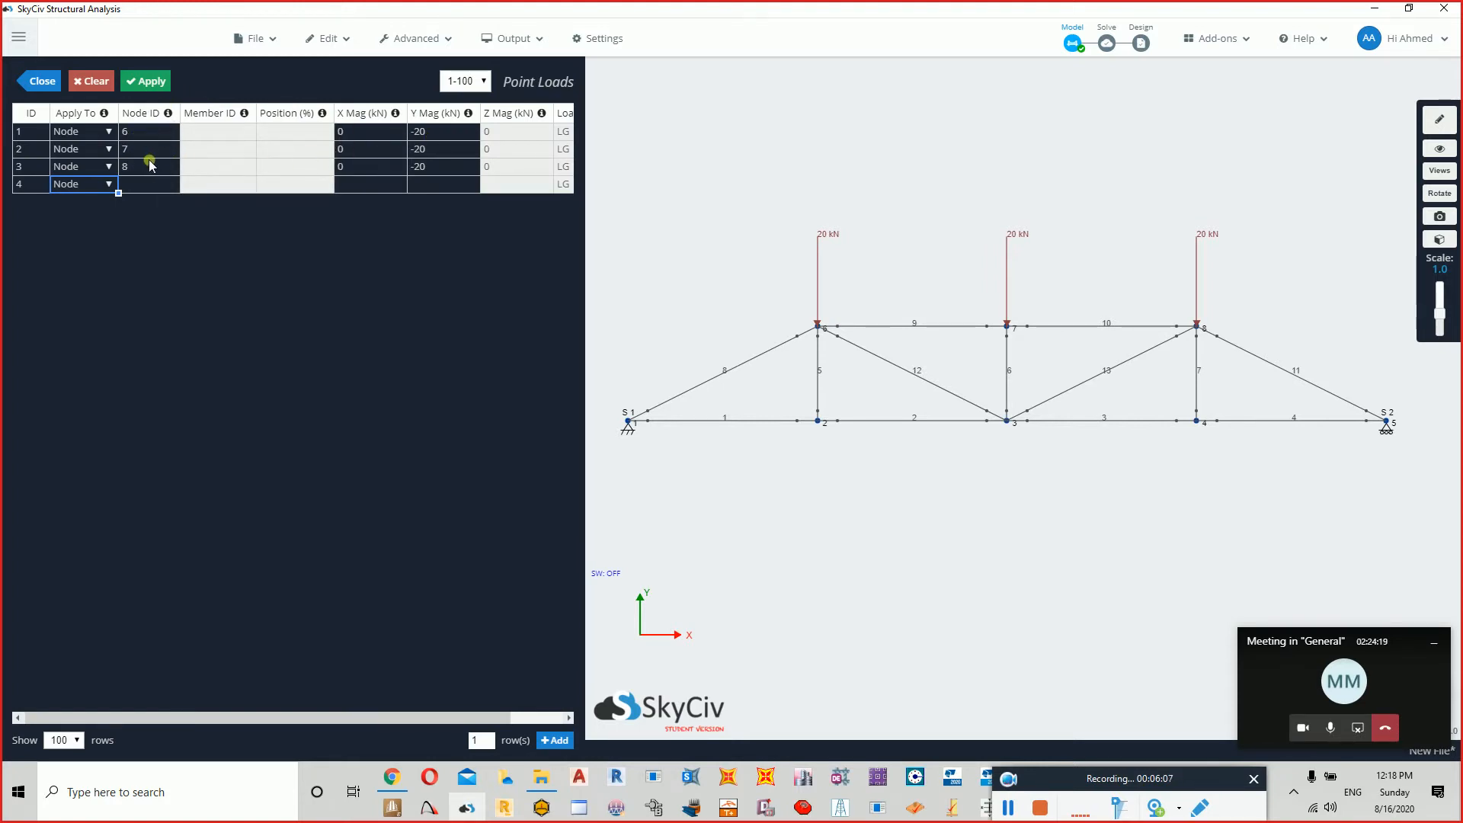
click(427, 149)
text(-)
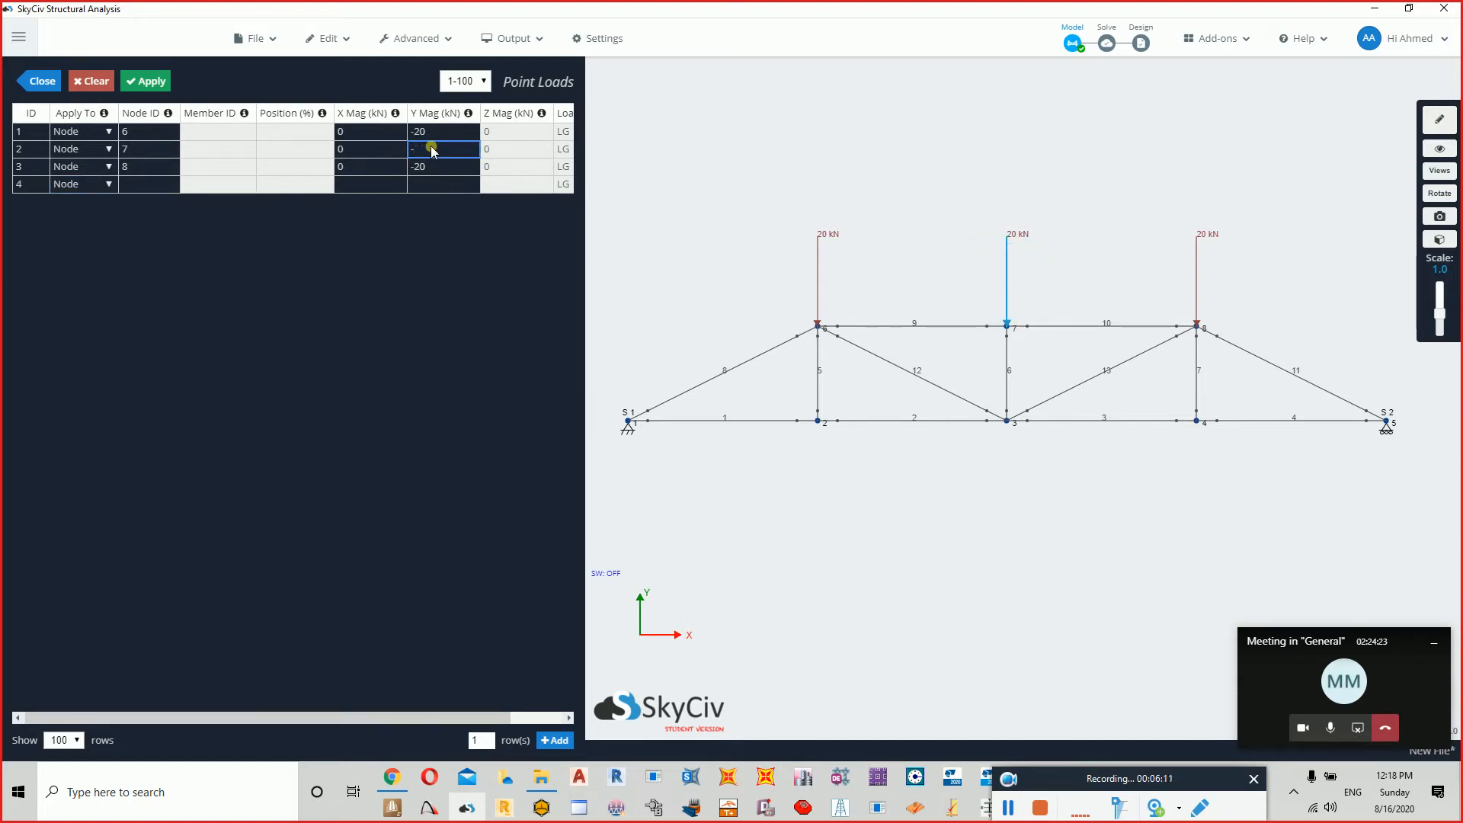
click(164, 88)
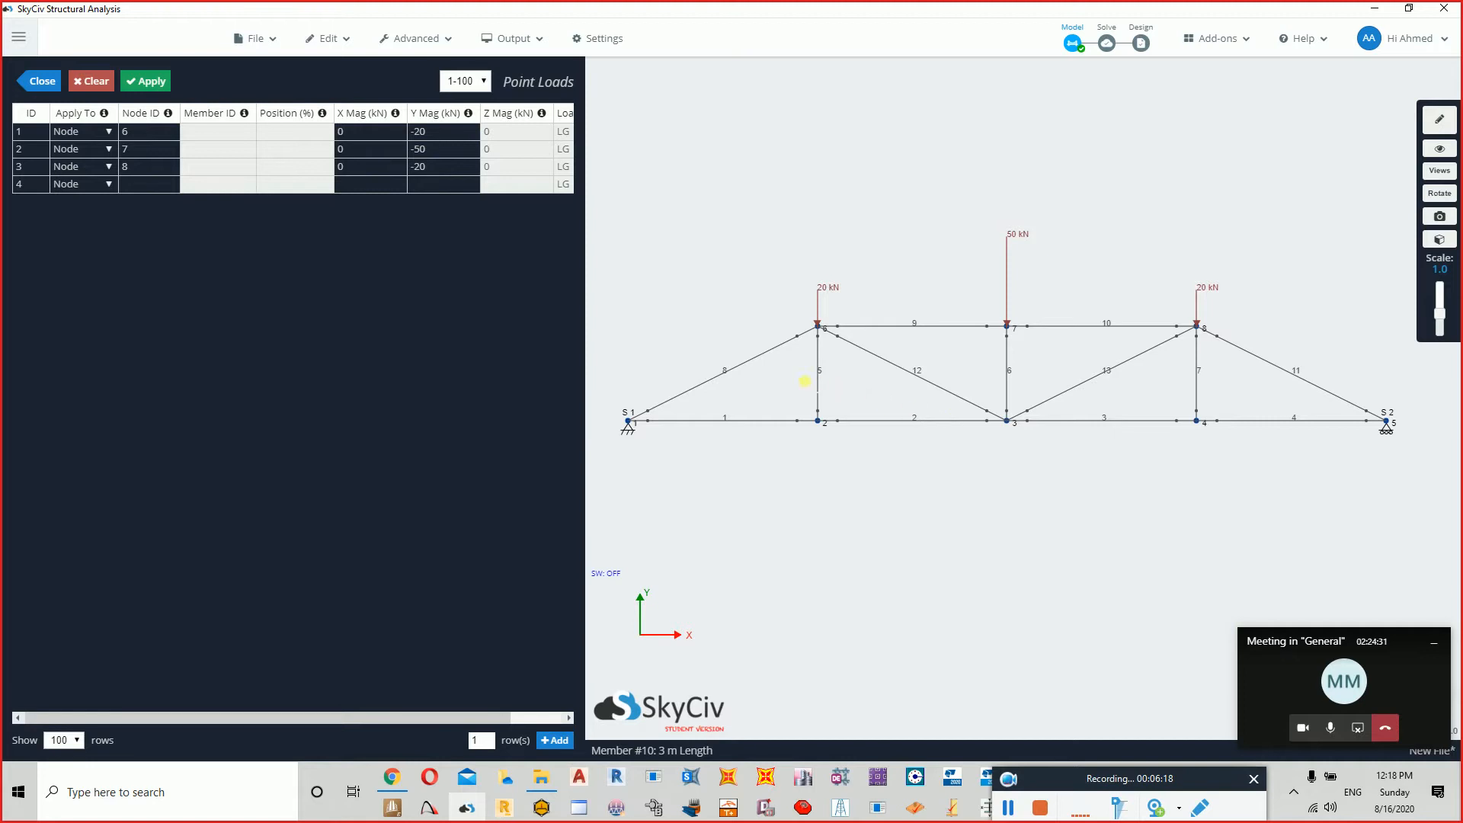
click(43, 82)
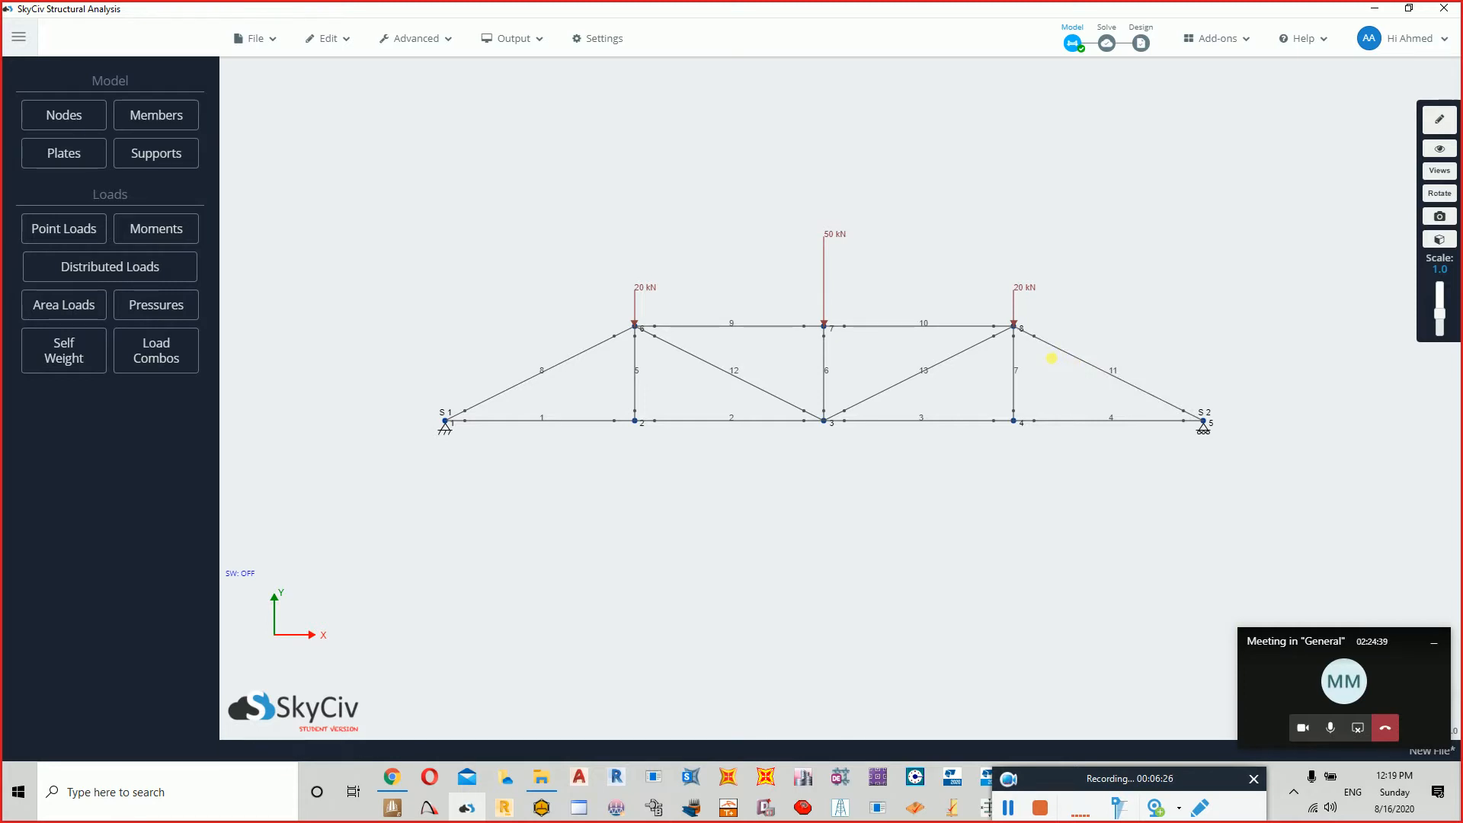
Solve the truss model and check the support reactions.
click(1107, 43)
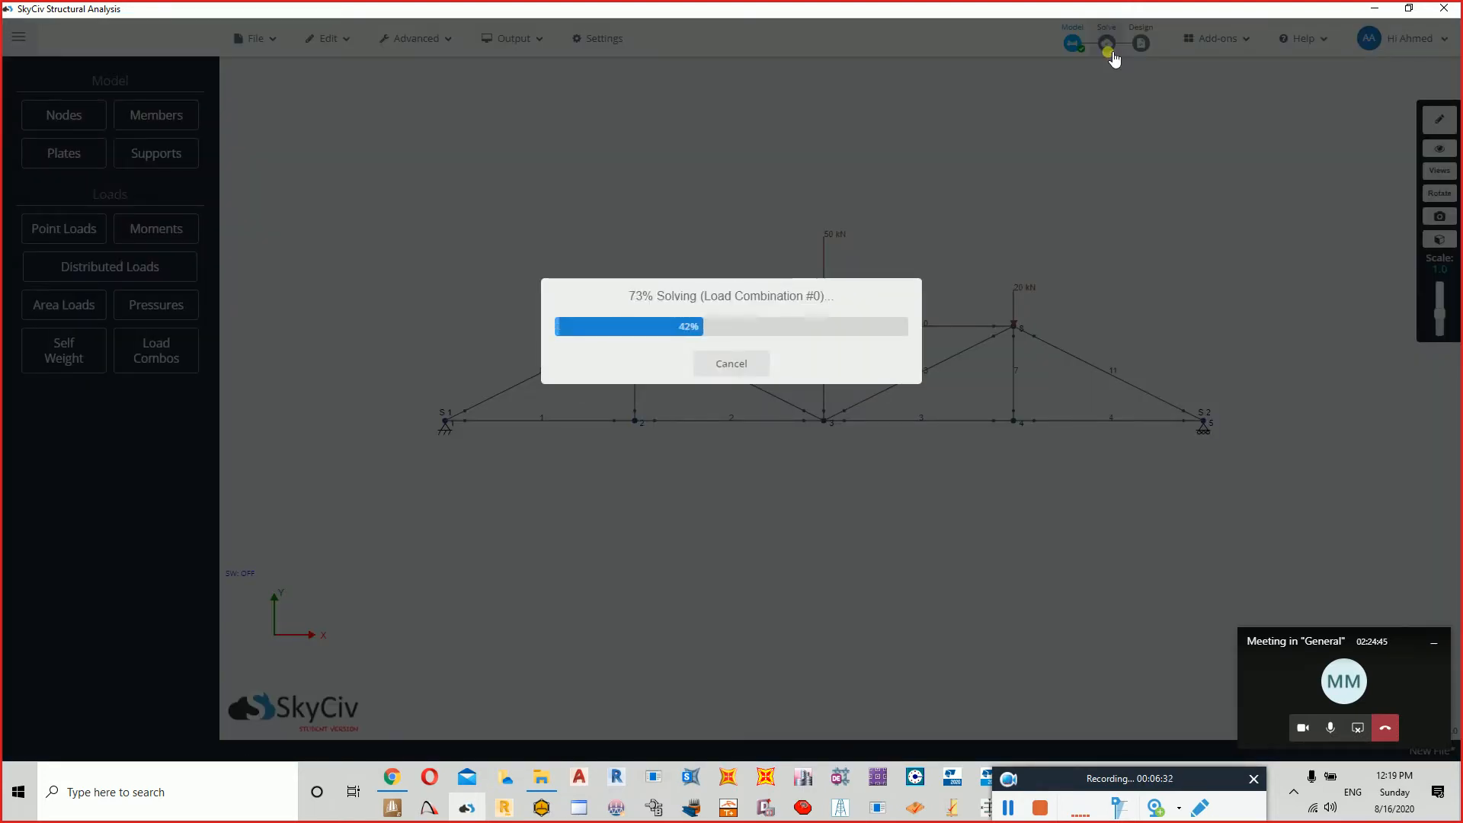
click(768, 379)
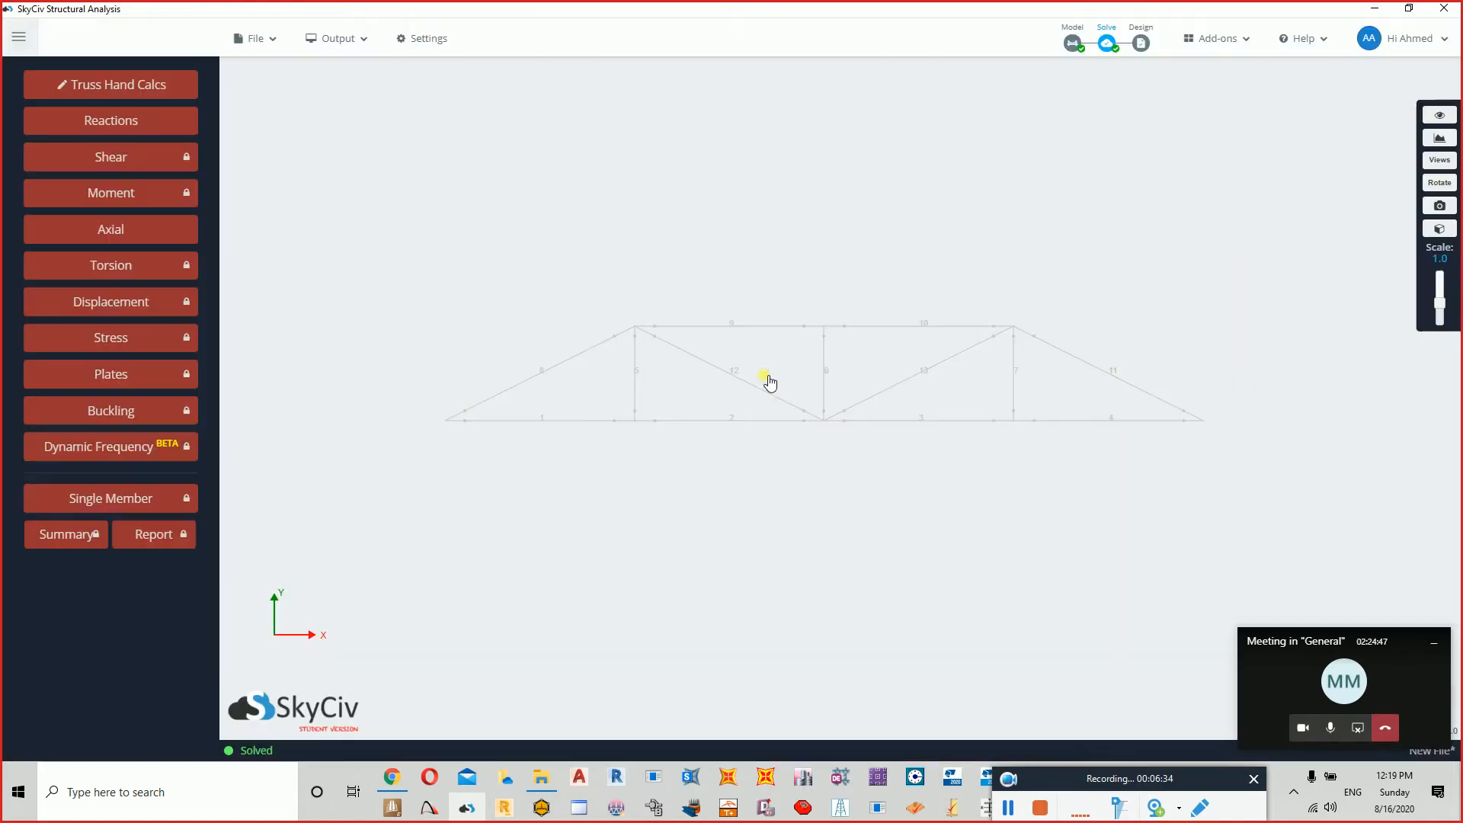
click(114, 131)
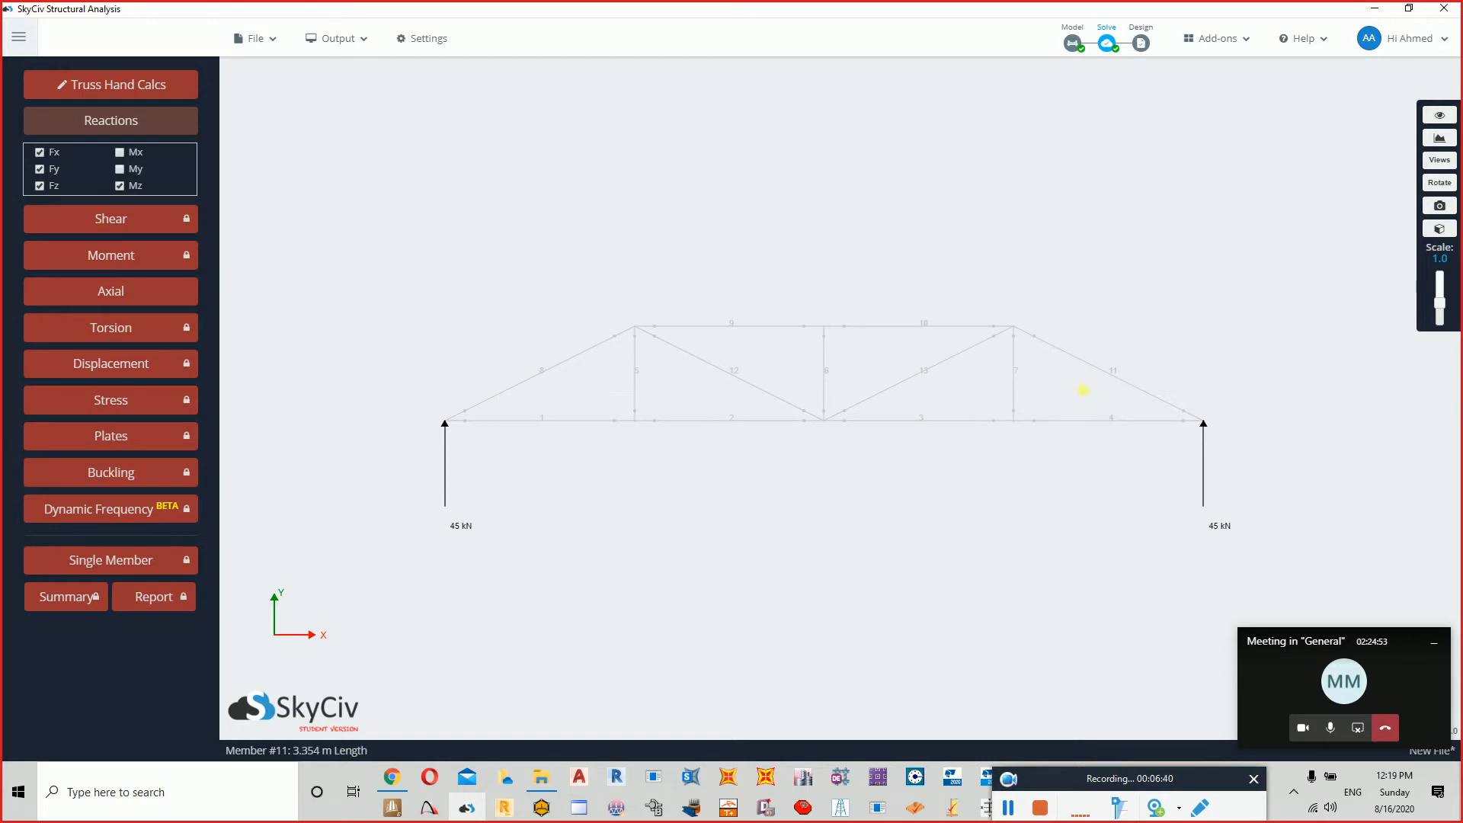
click(143, 133)
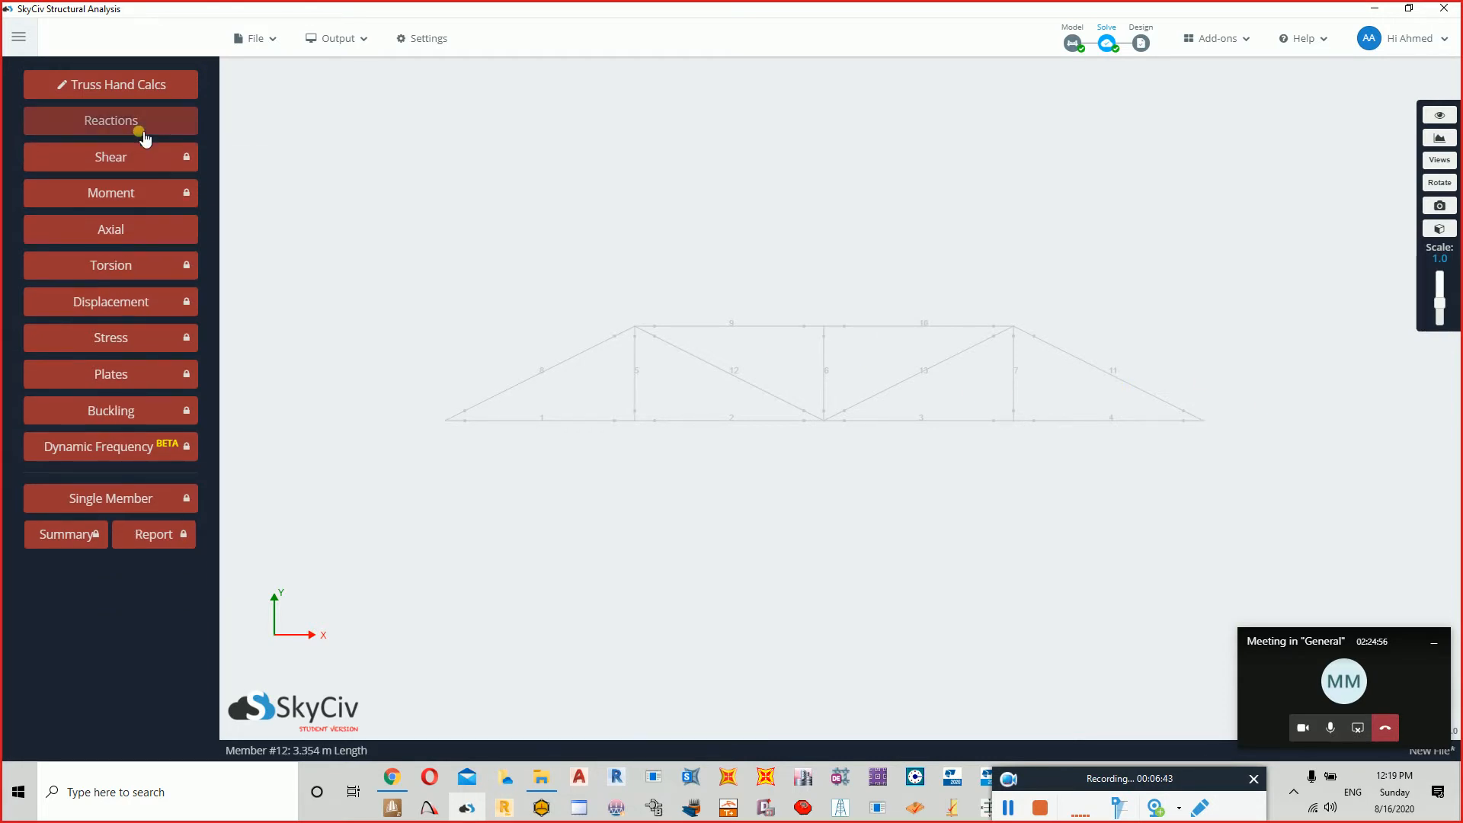
Display the simple axial force results and examine the tension and compression forces in the truss members.
click(141, 238)
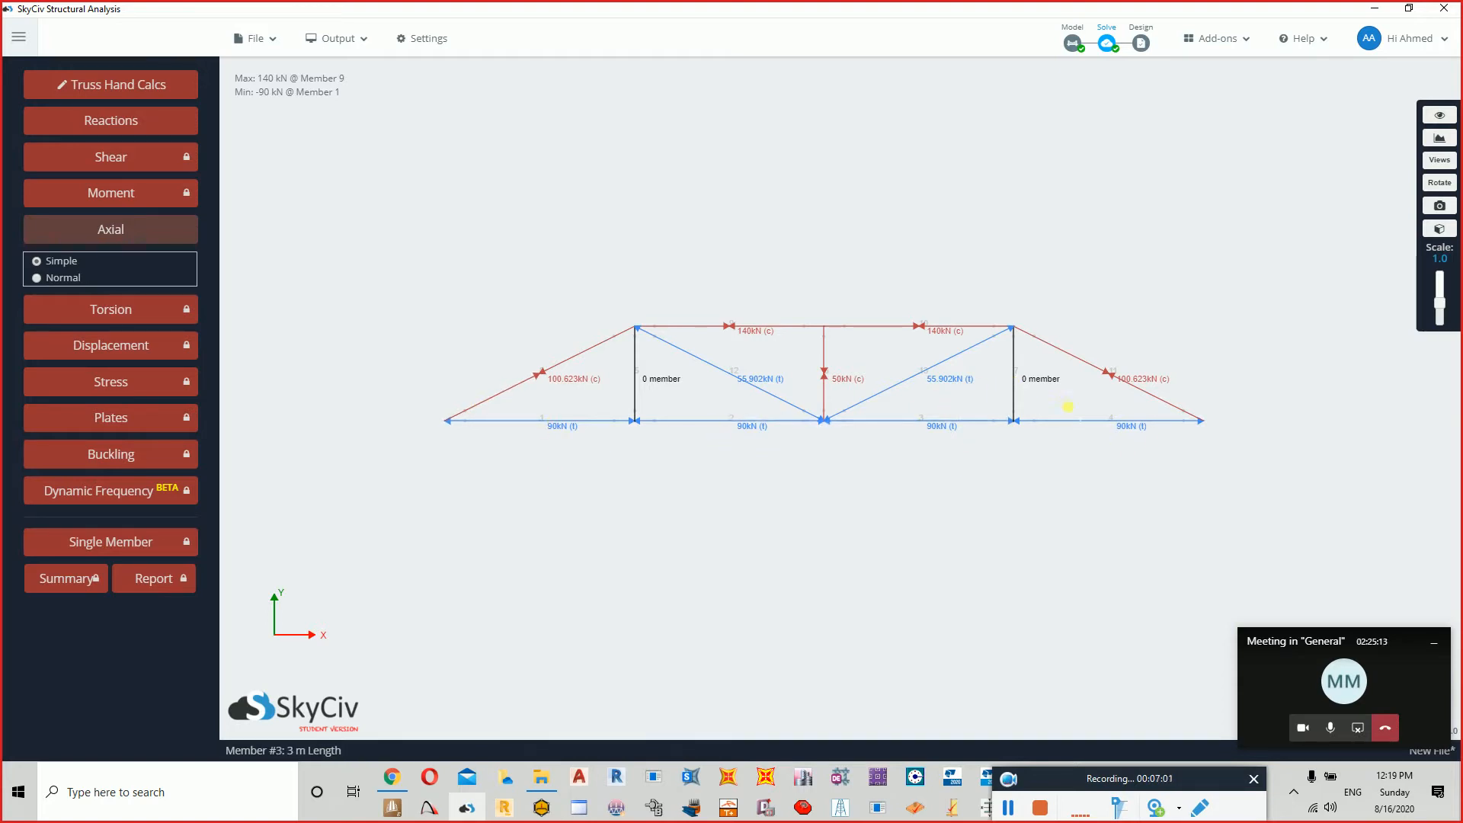
scroll(971, 394, up, 3)
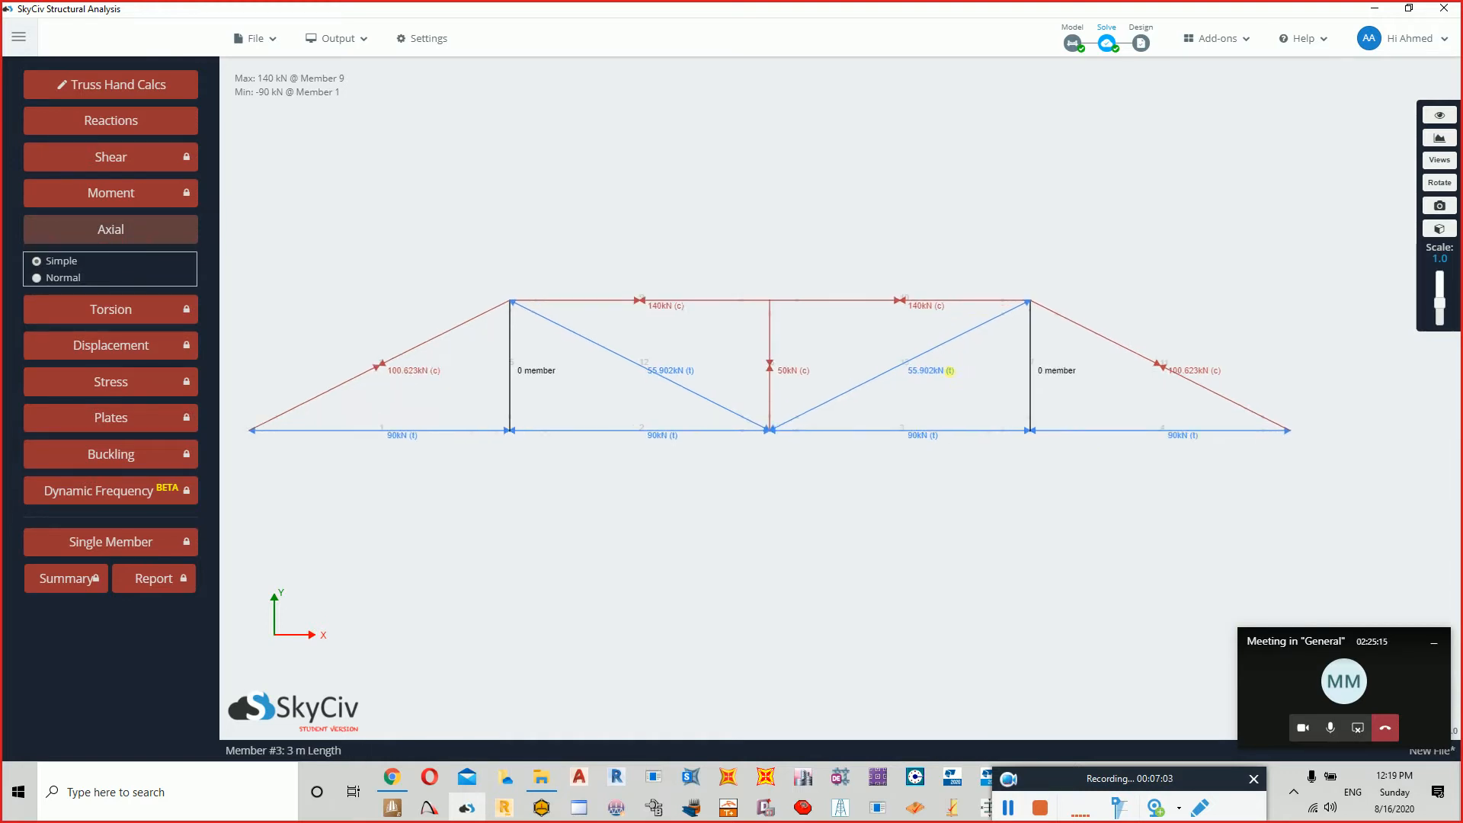
scroll(911, 402, down, 1)
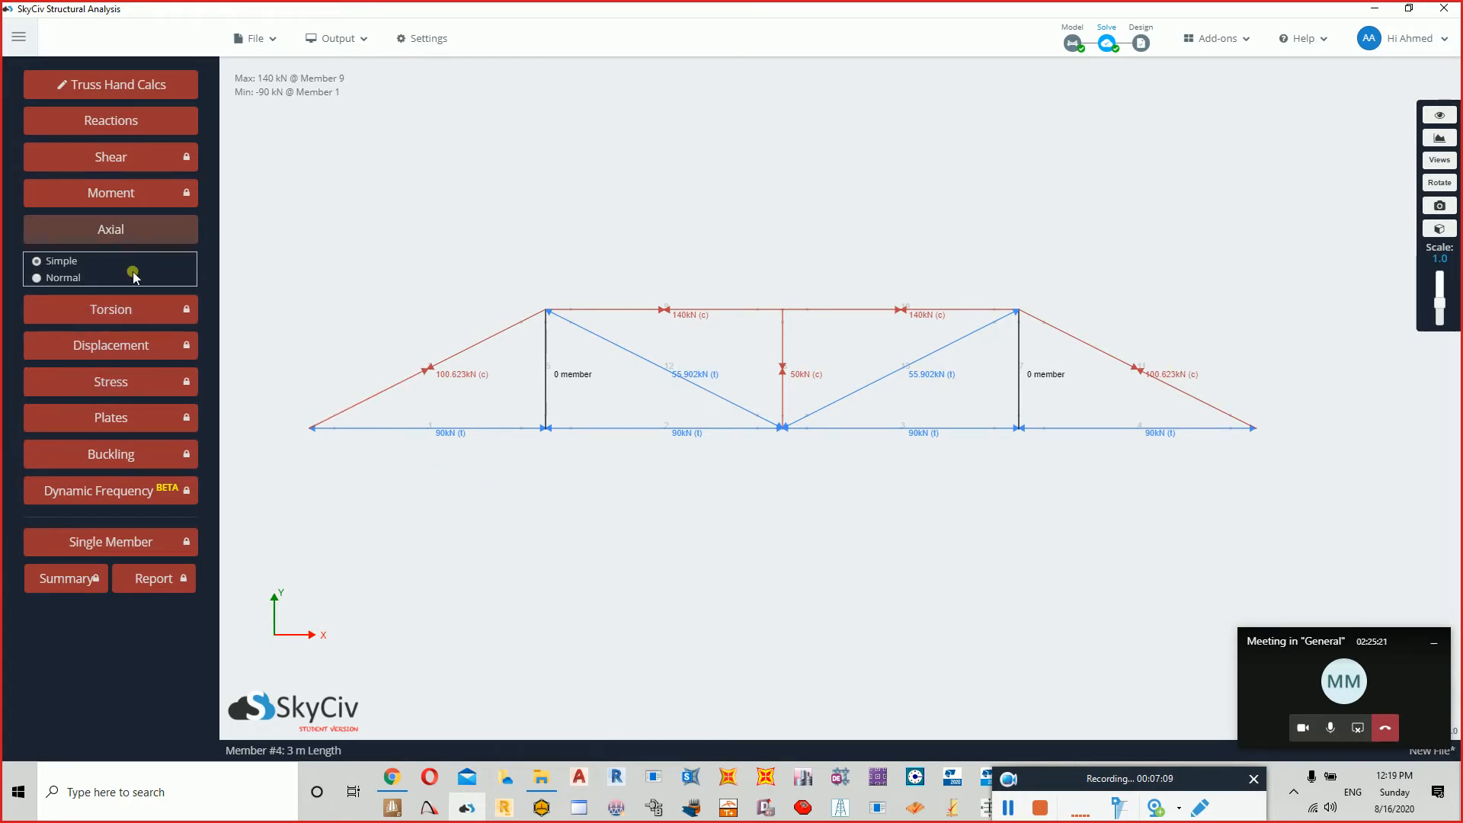
Review the truss hand calculations, covering the introduction, the evaluation and the solutions for Joint 1 and Joint 2.
click(154, 96)
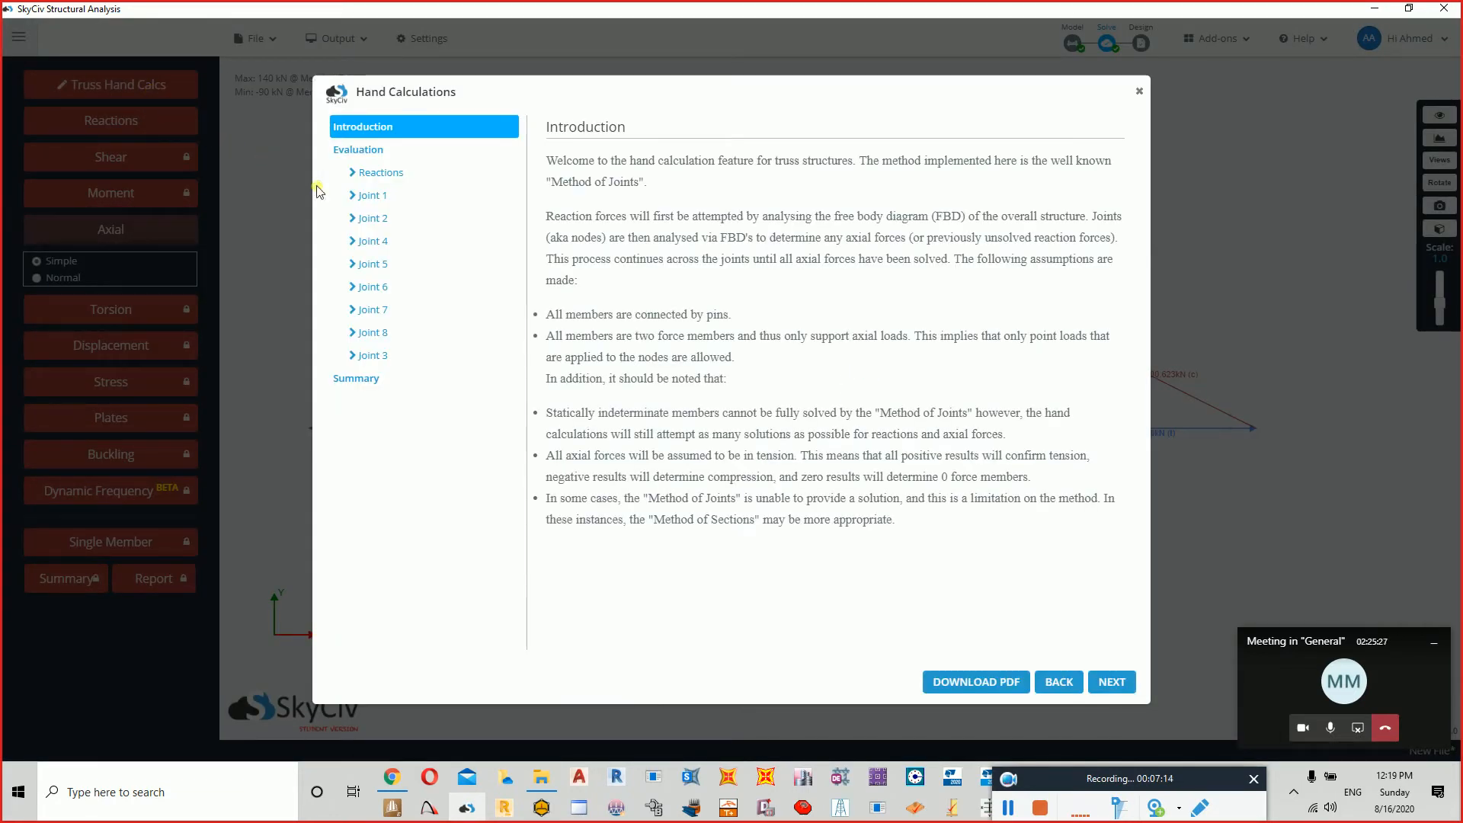
click(395, 155)
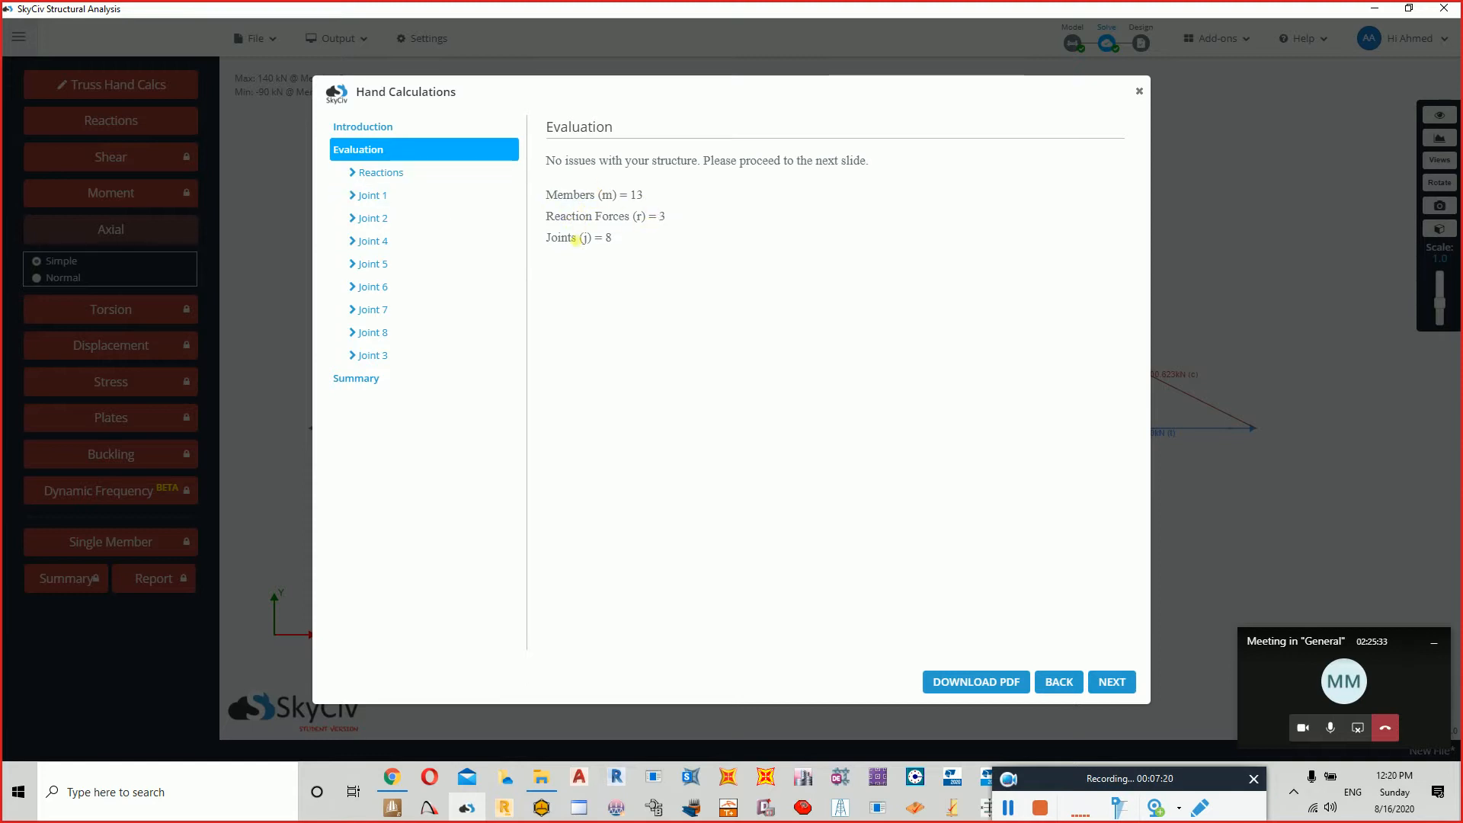
click(387, 135)
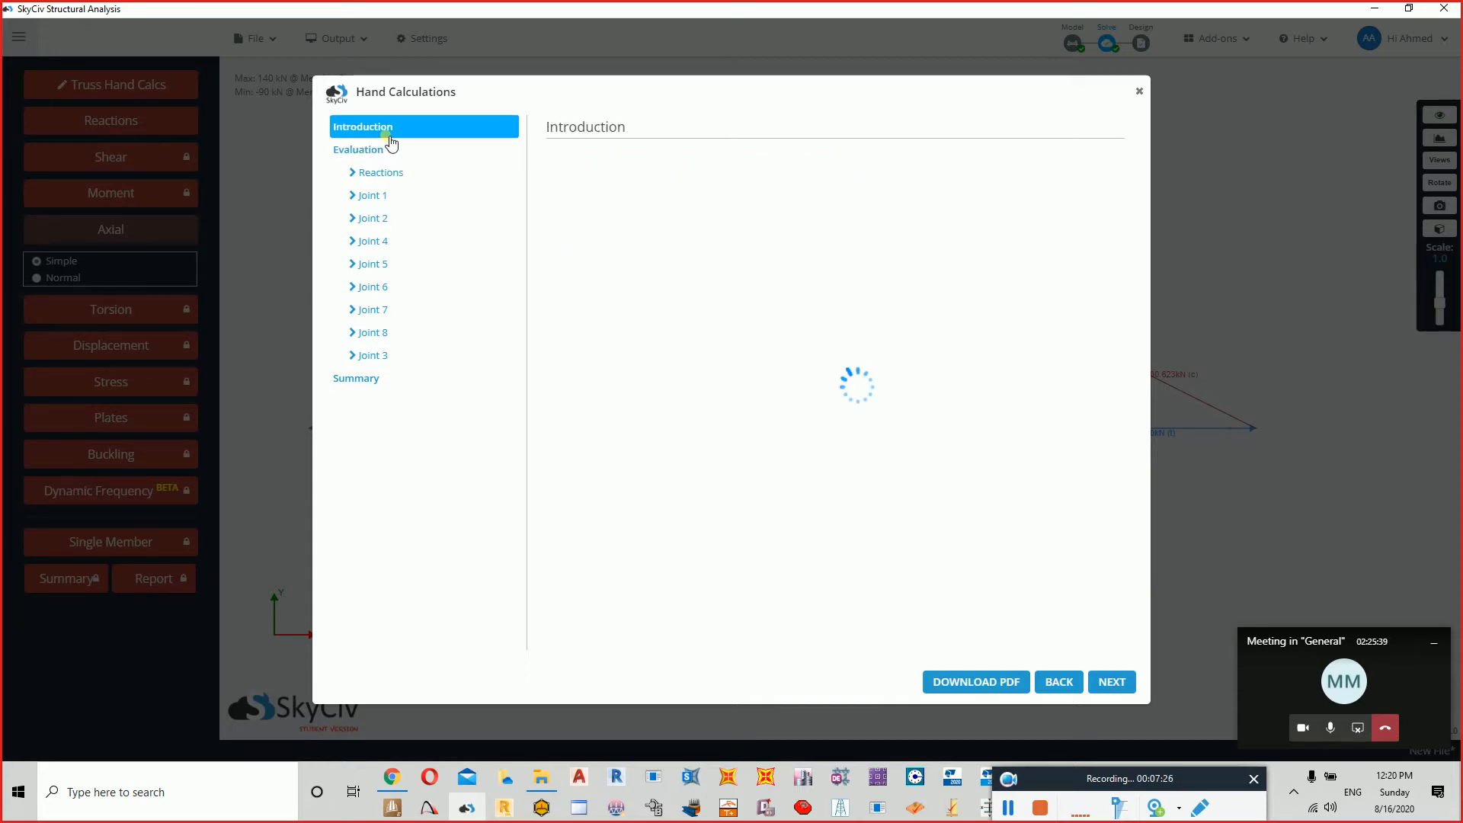
click(379, 200)
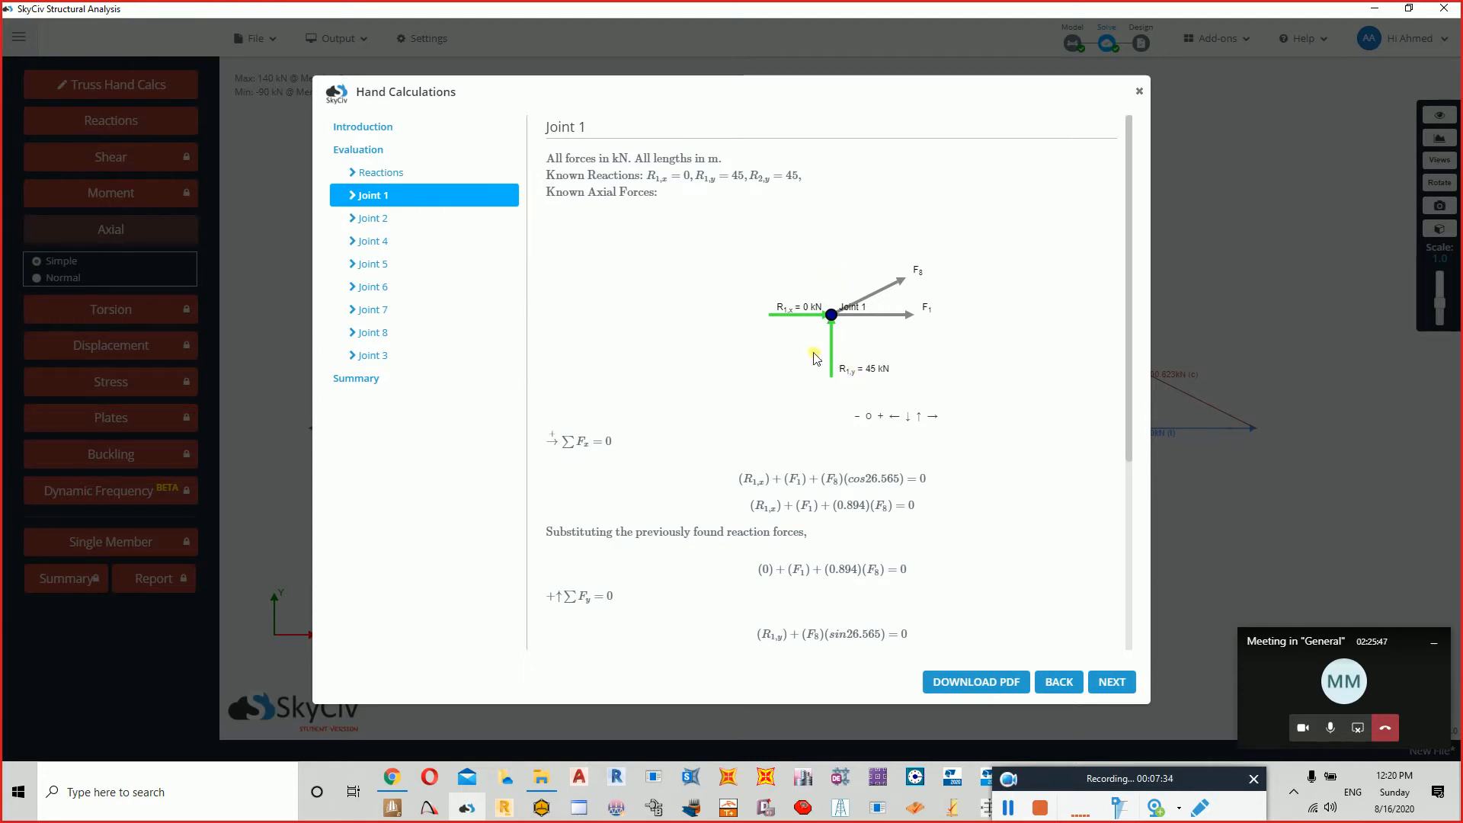
scroll(820, 389, down, 3)
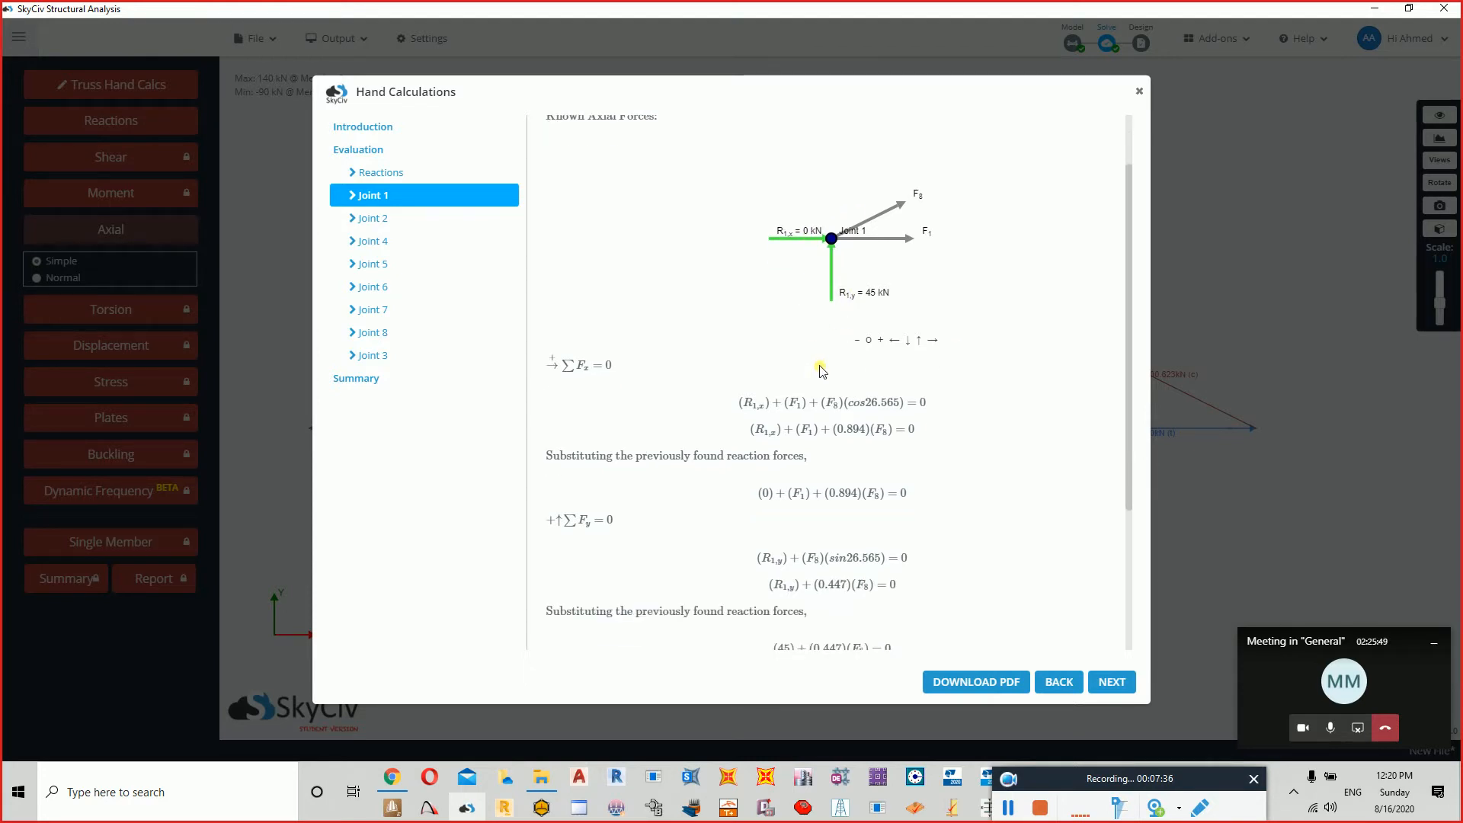
scroll(820, 389, down, 1)
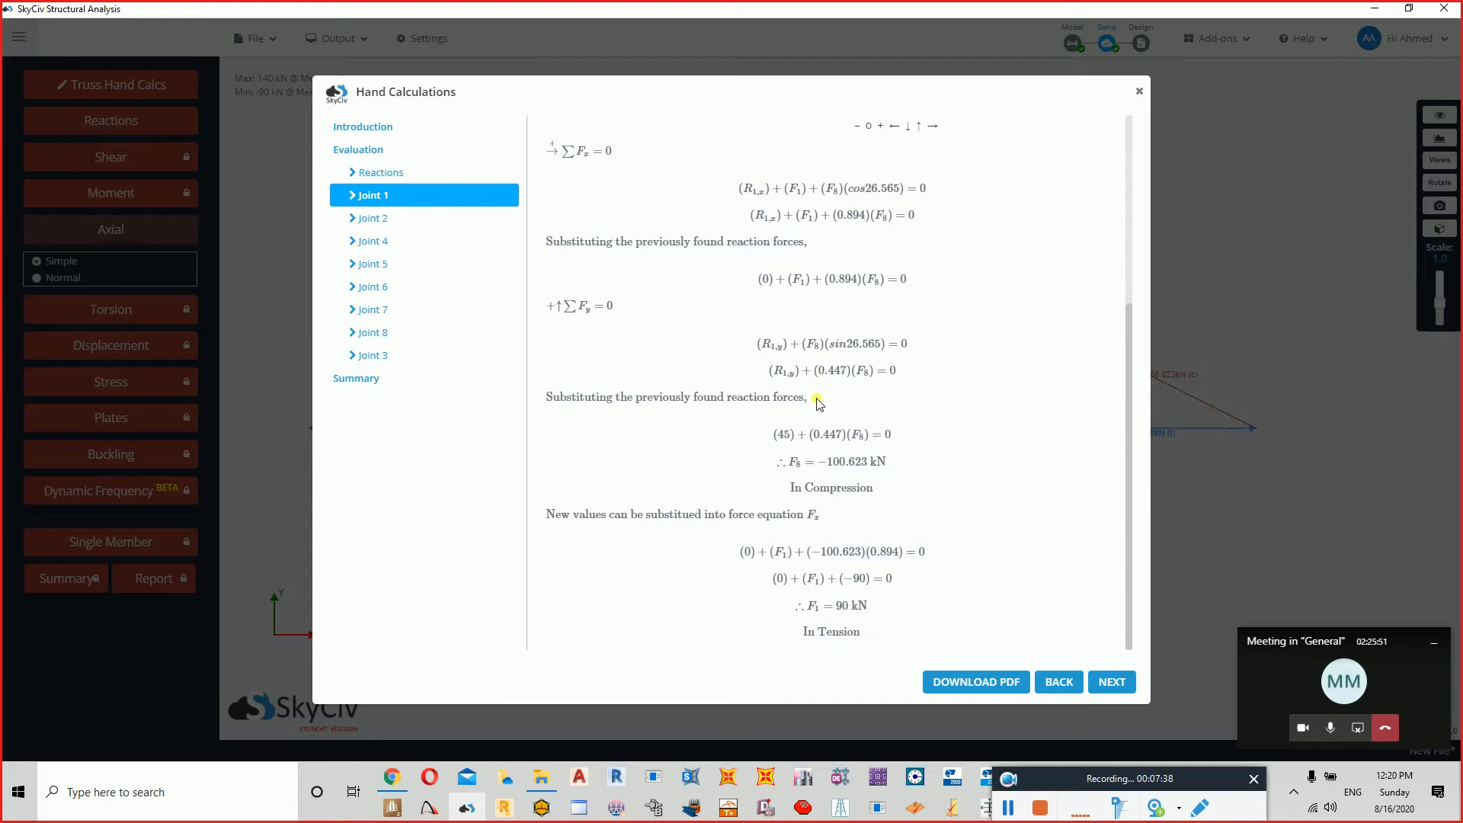
click(390, 225)
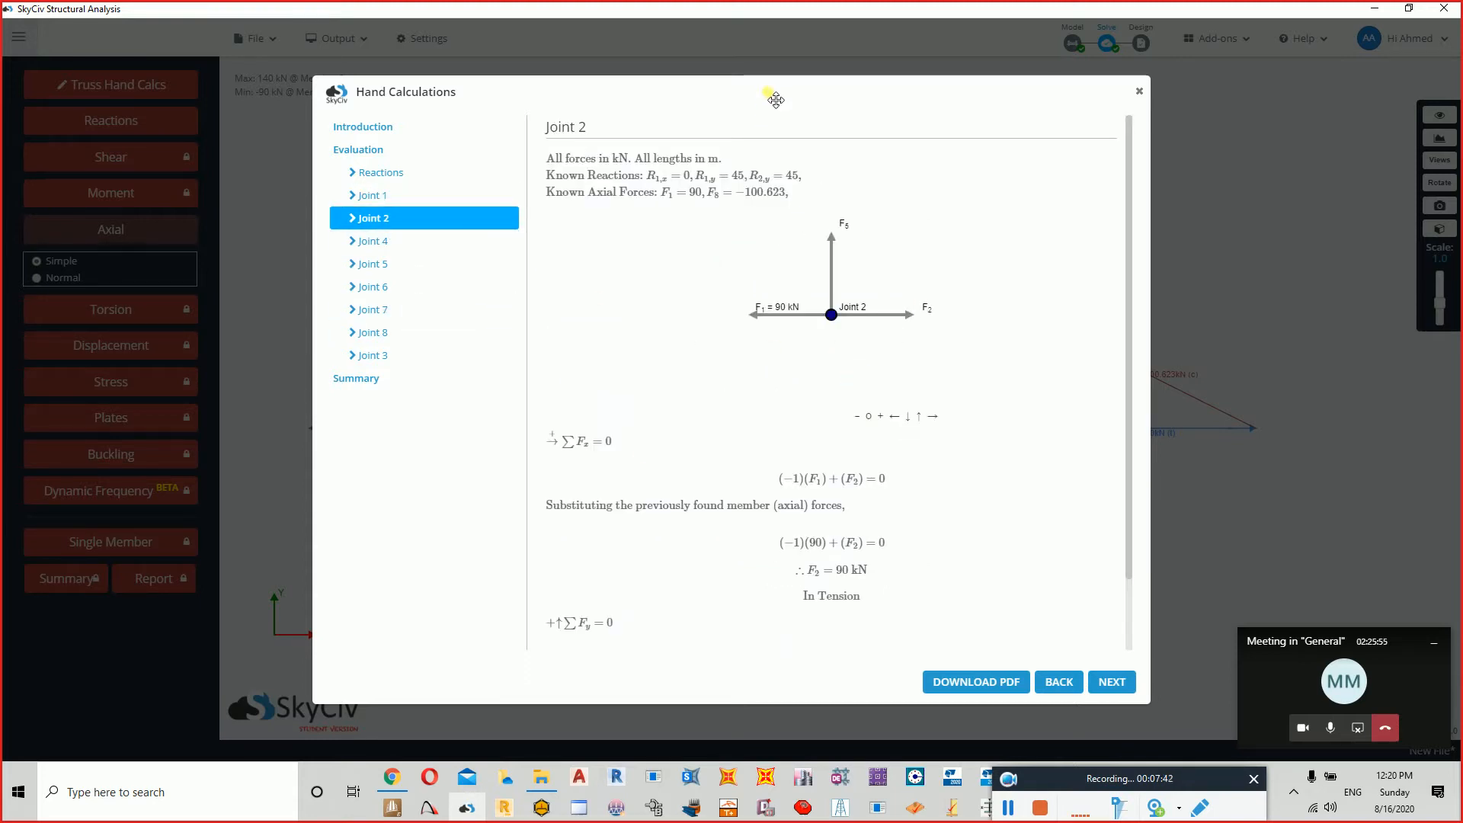
Export the hand calculations as a PDF and save it in the Downloads folder under the suggested file name.
drag(774, 102, 804, 204)
click(1025, 730)
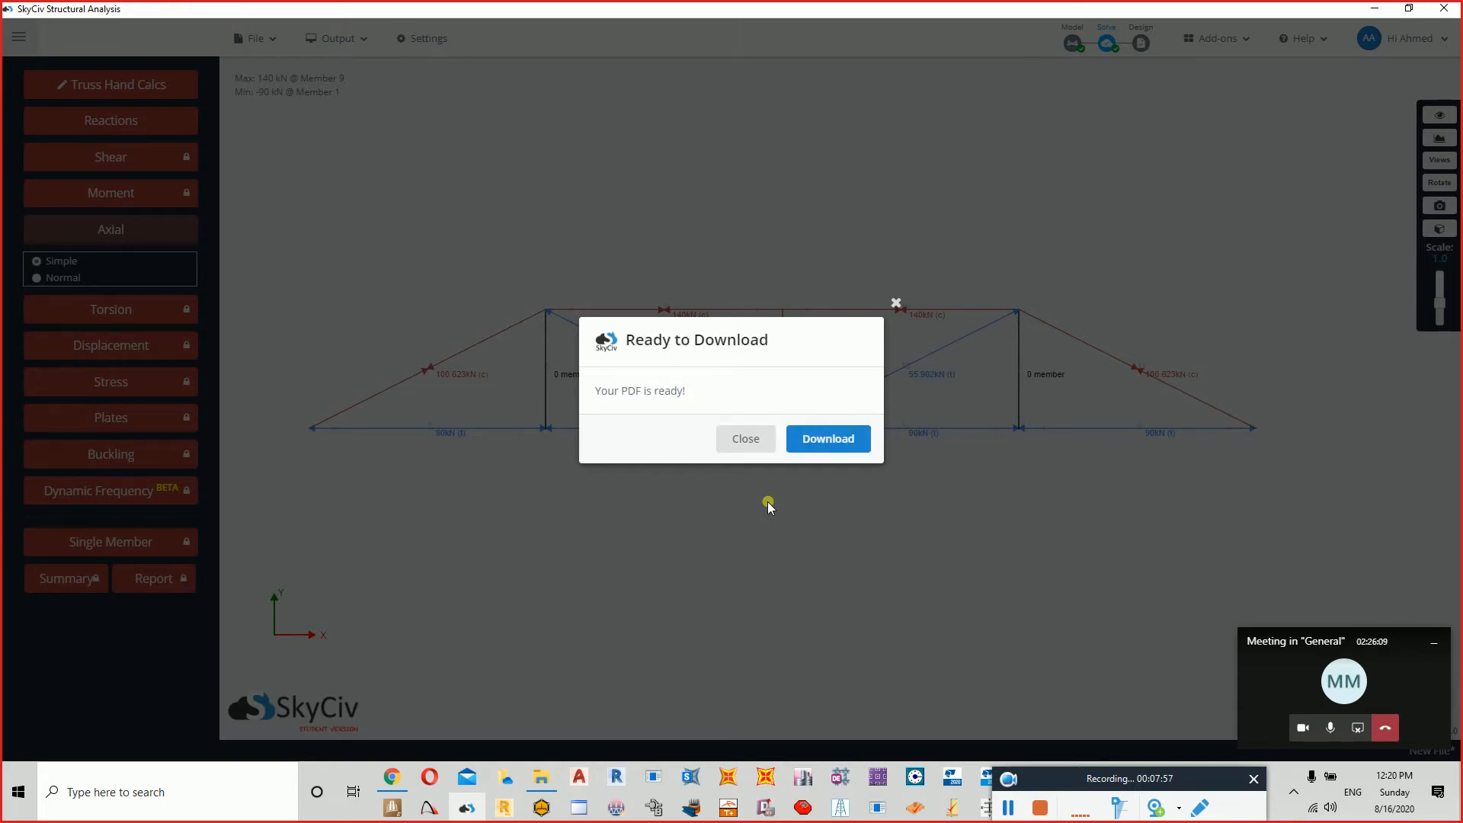
click(826, 442)
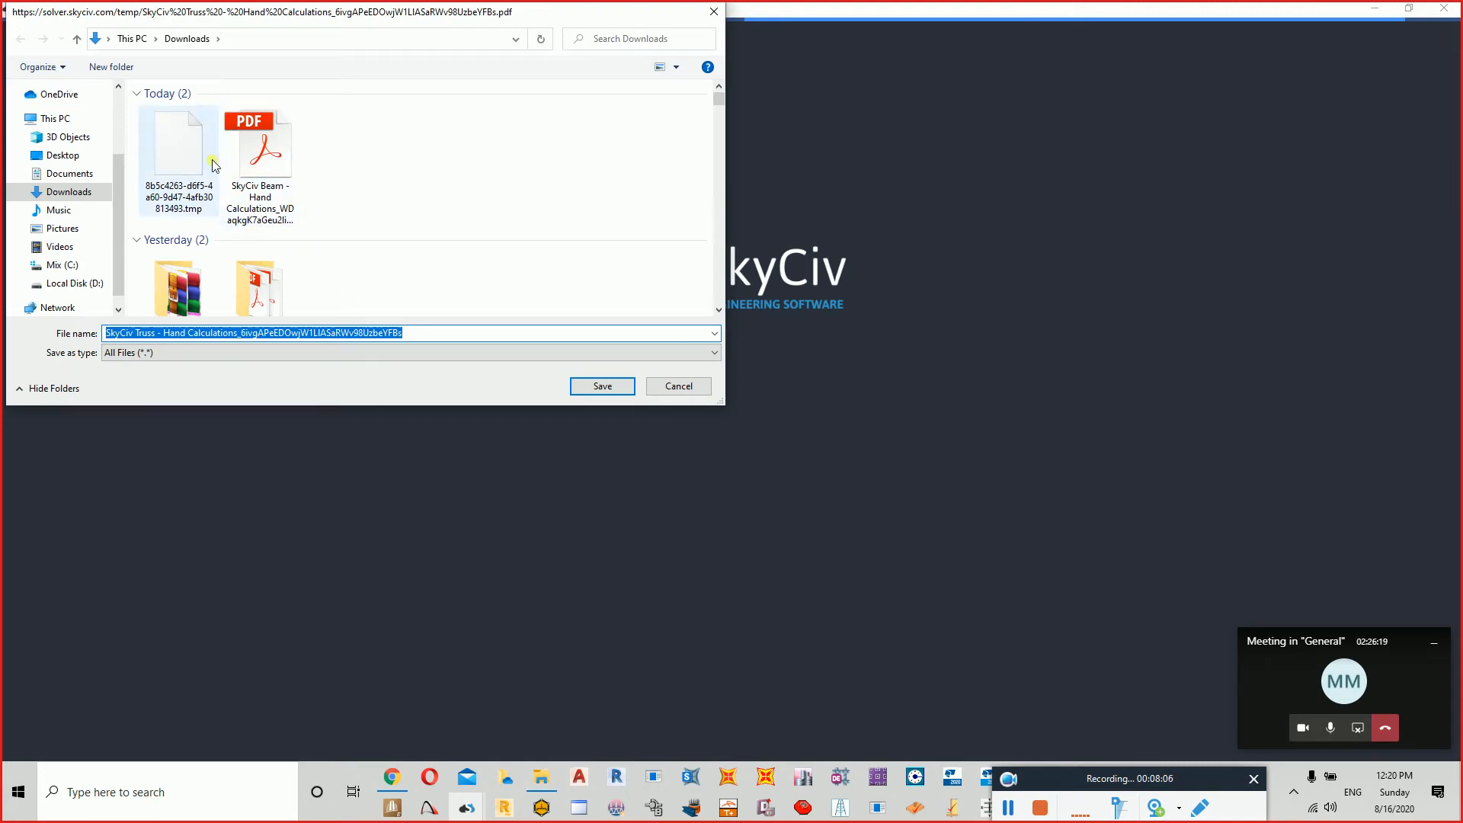
click(622, 385)
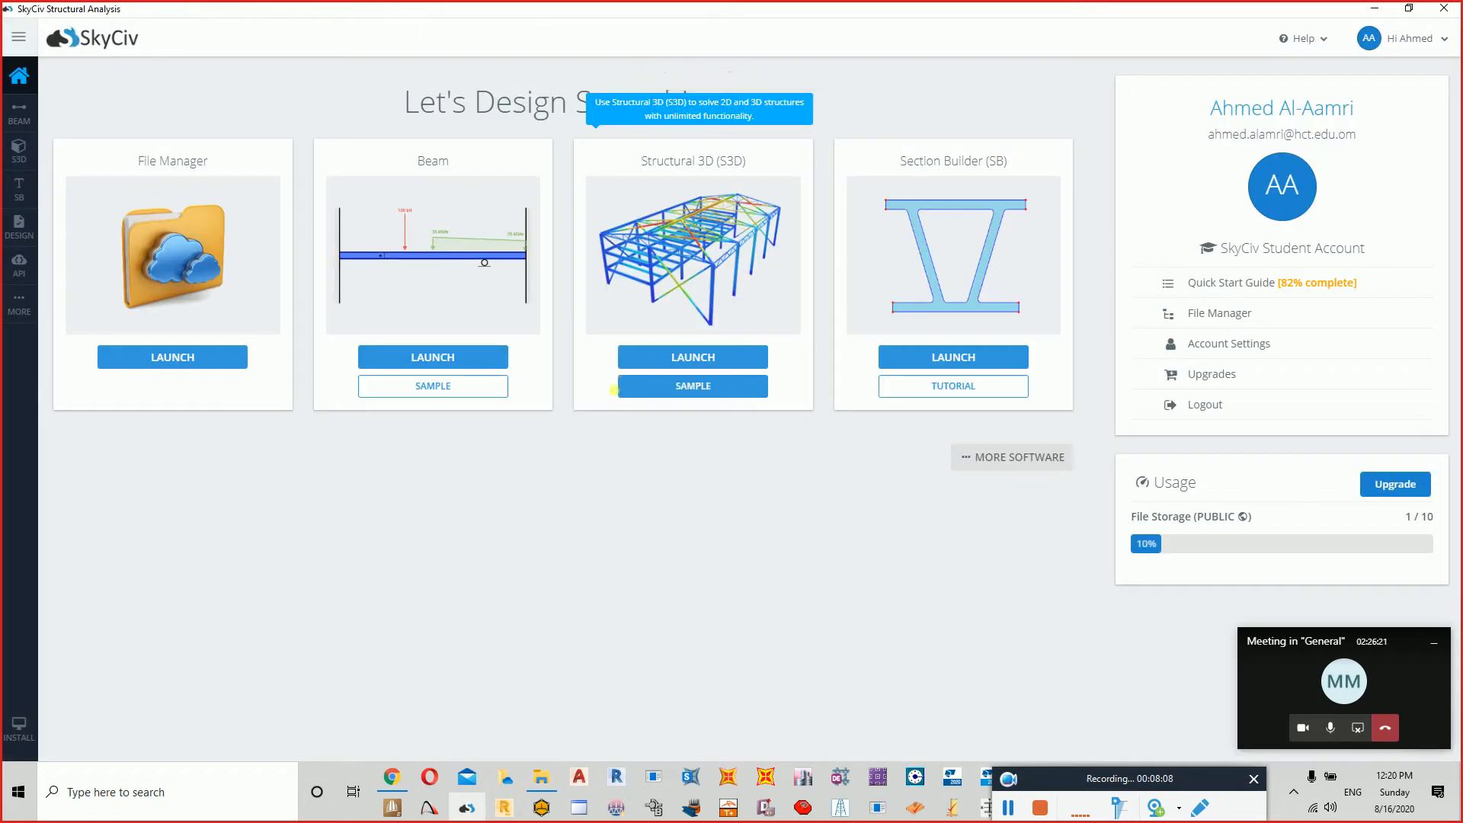
Open the downloaded SkyCiv Truss hand calculations PDF from File Explorer in Adobe Acrobat and reduce its zoom to 100%.
click(540, 777)
click(263, 259)
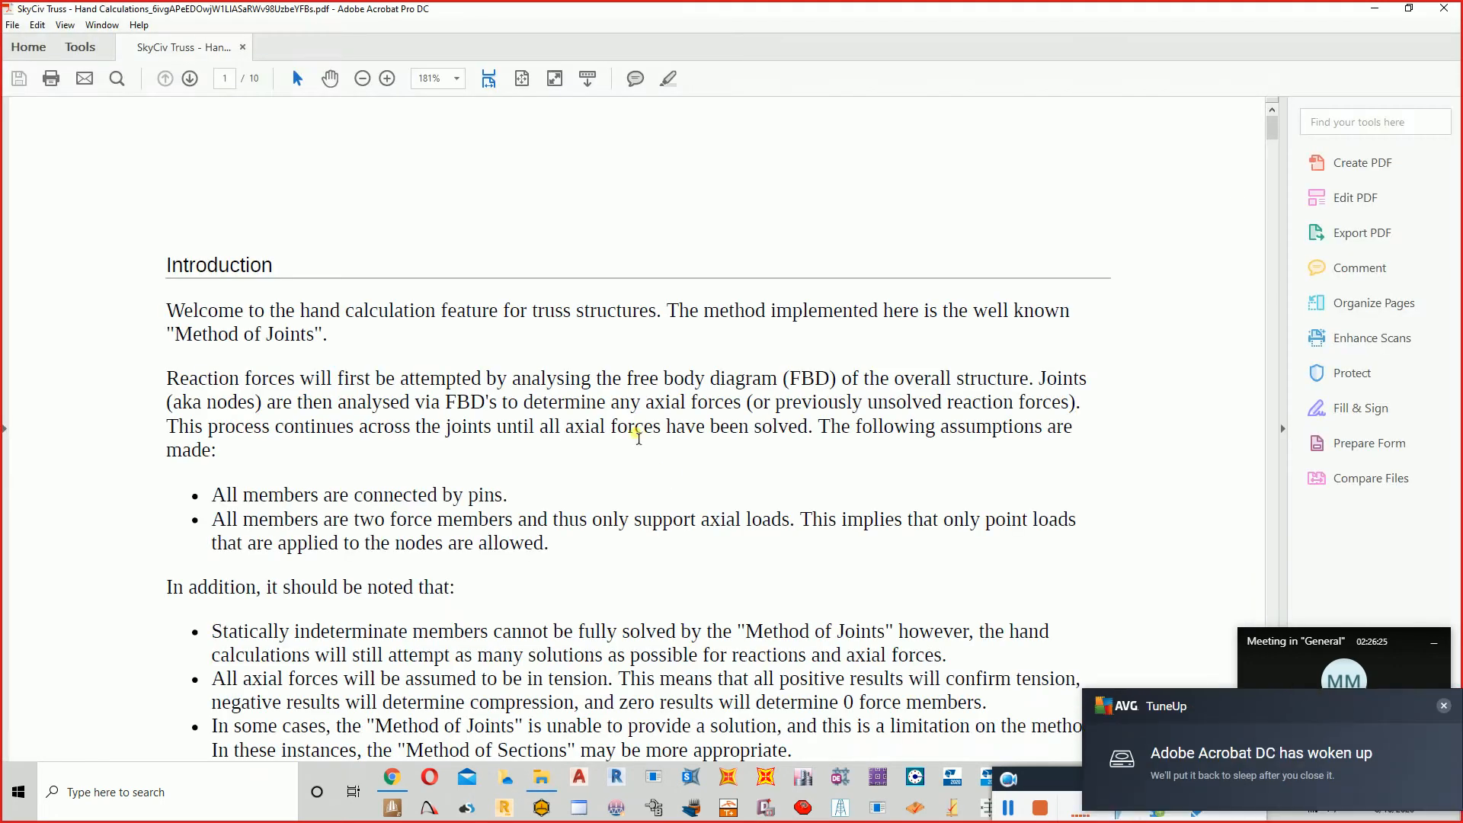
click(363, 78)
click(362, 78)
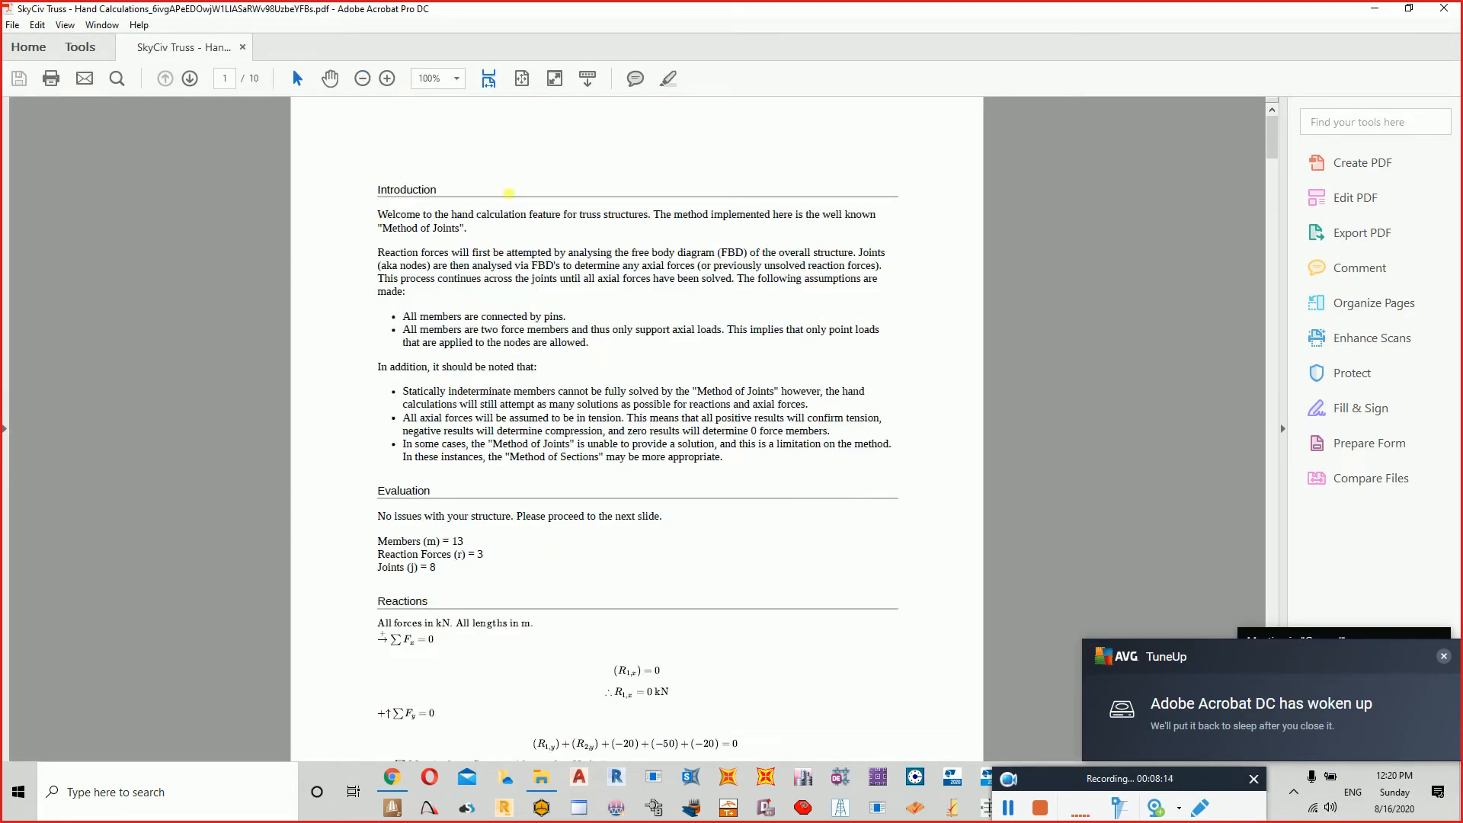
click(362, 78)
Review the reaction forces and the Joint 1 and Joint 2 solutions in the exported hand calculations PDF.
scroll(579, 245, down, 5)
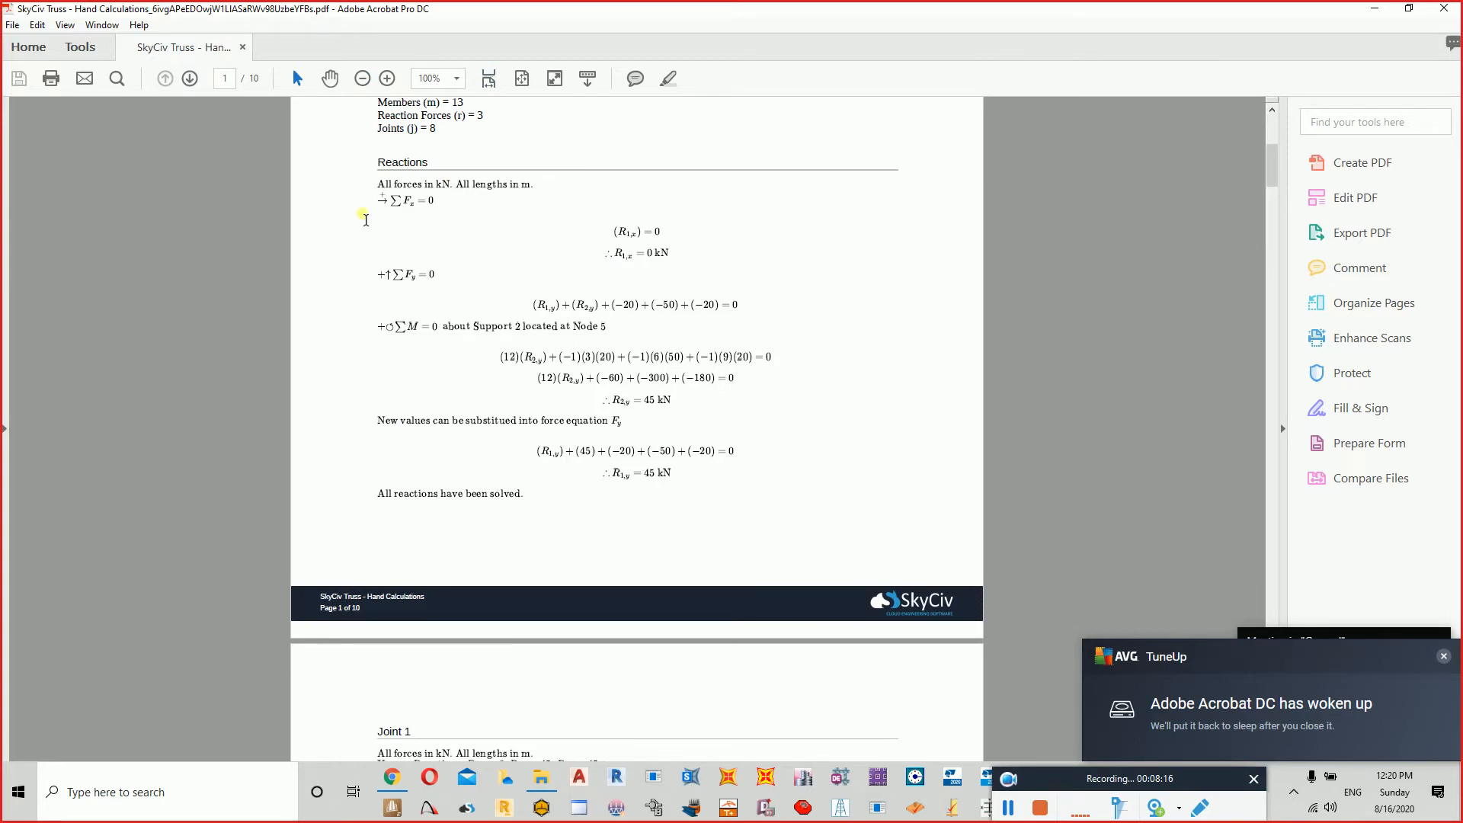
scroll(694, 432, down, 5)
scroll(695, 432, down, 2)
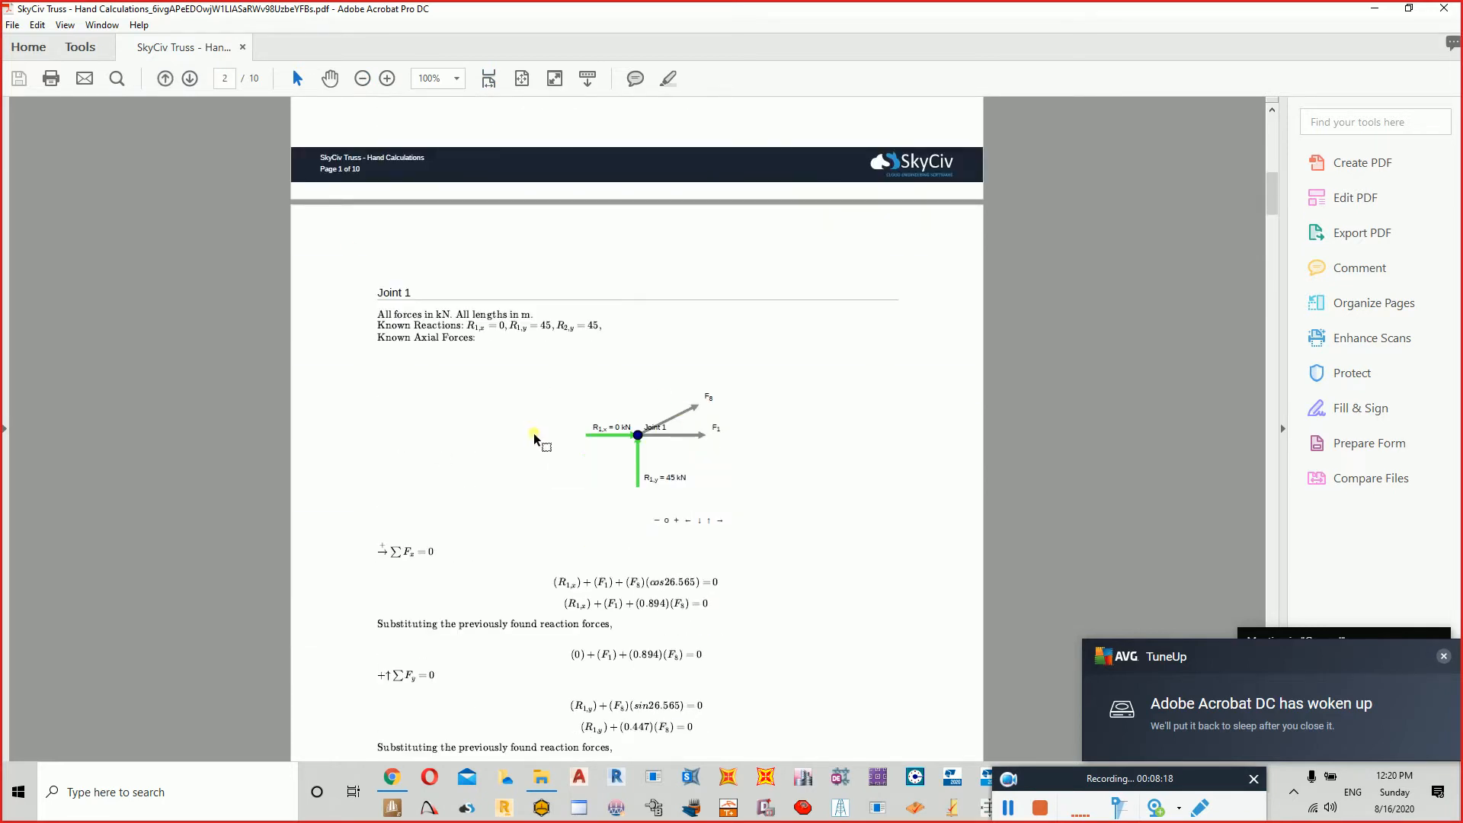
scroll(653, 437, down, 2)
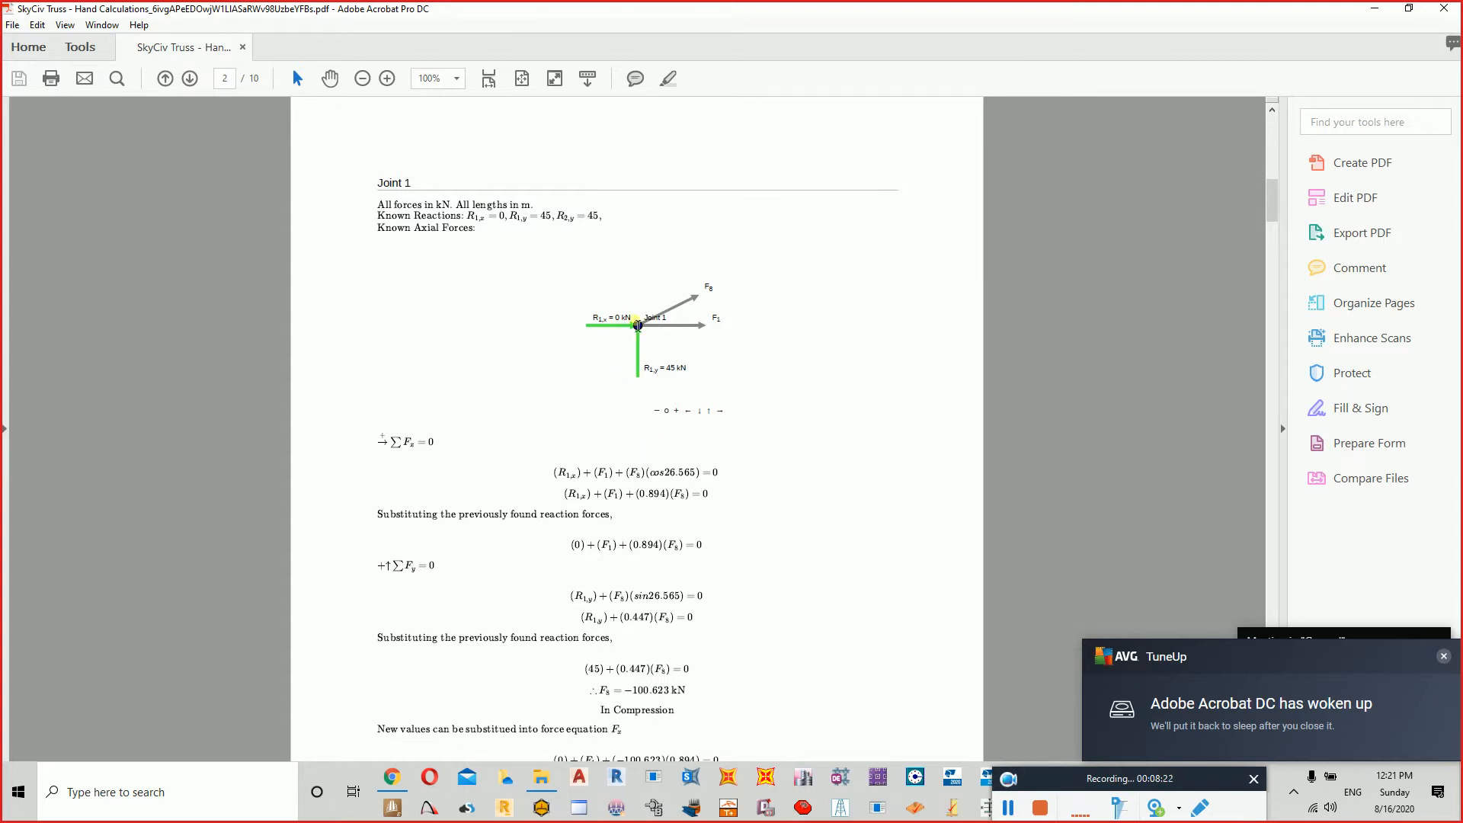
scroll(591, 305, down, 1)
scroll(591, 304, down, 11)
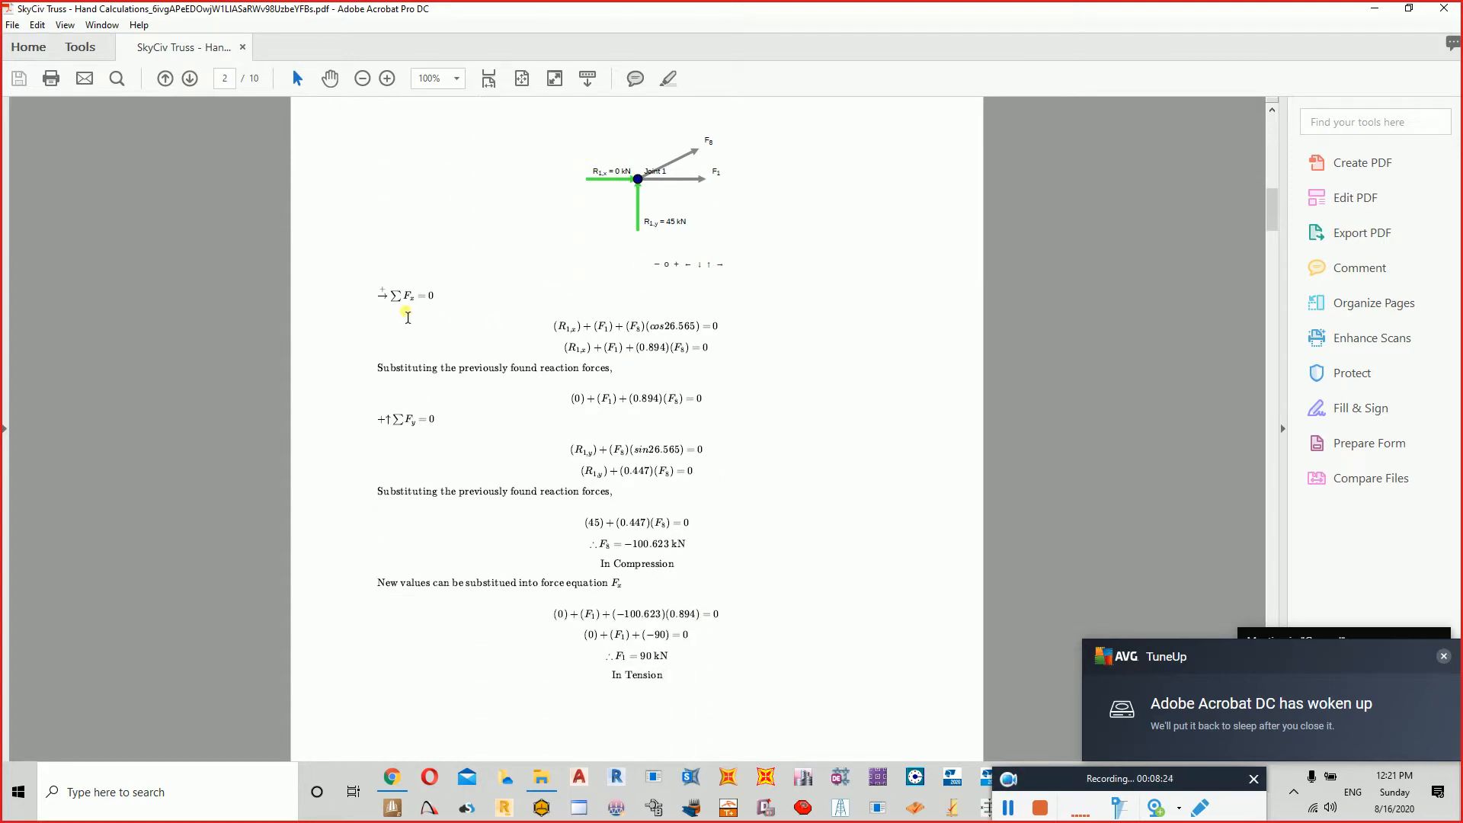
scroll(458, 355, down, 14)
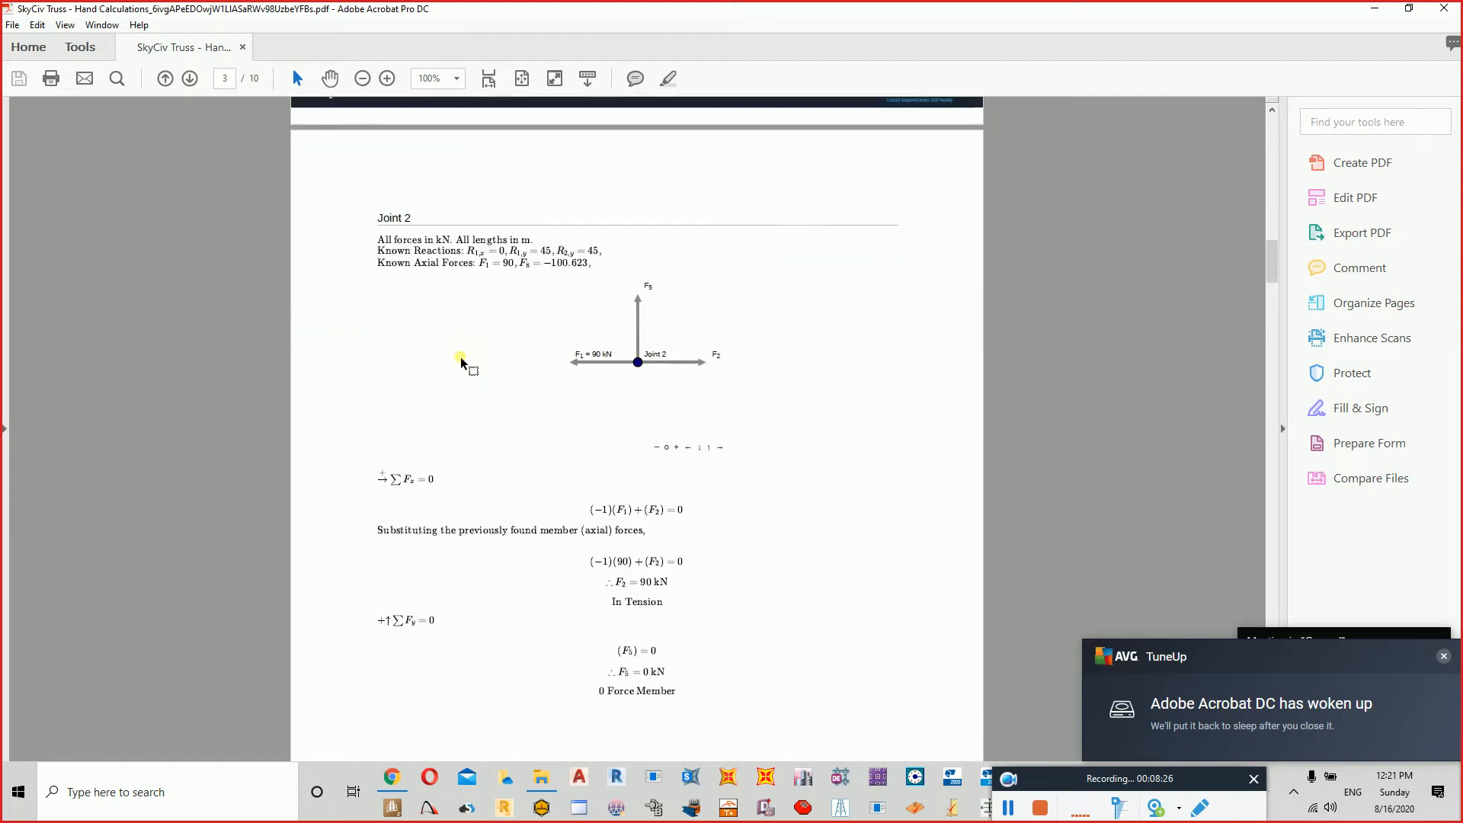
scroll(460, 356, down, 20)
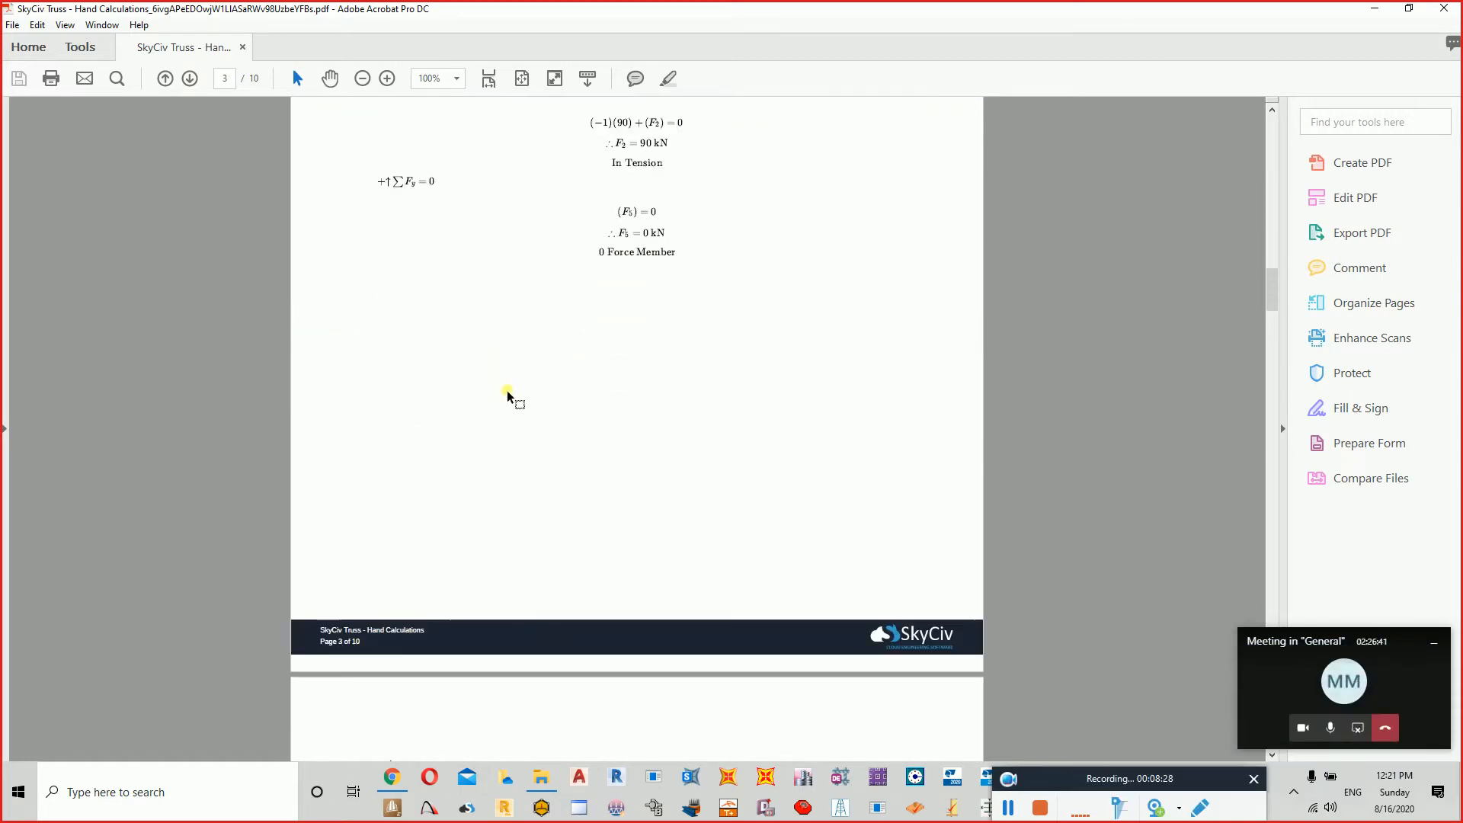
Review the solutions for Joints 5, 6 and 7 in the hand calculations, including their free body diagrams and equilibrium equations.
scroll(506, 386, down, 20)
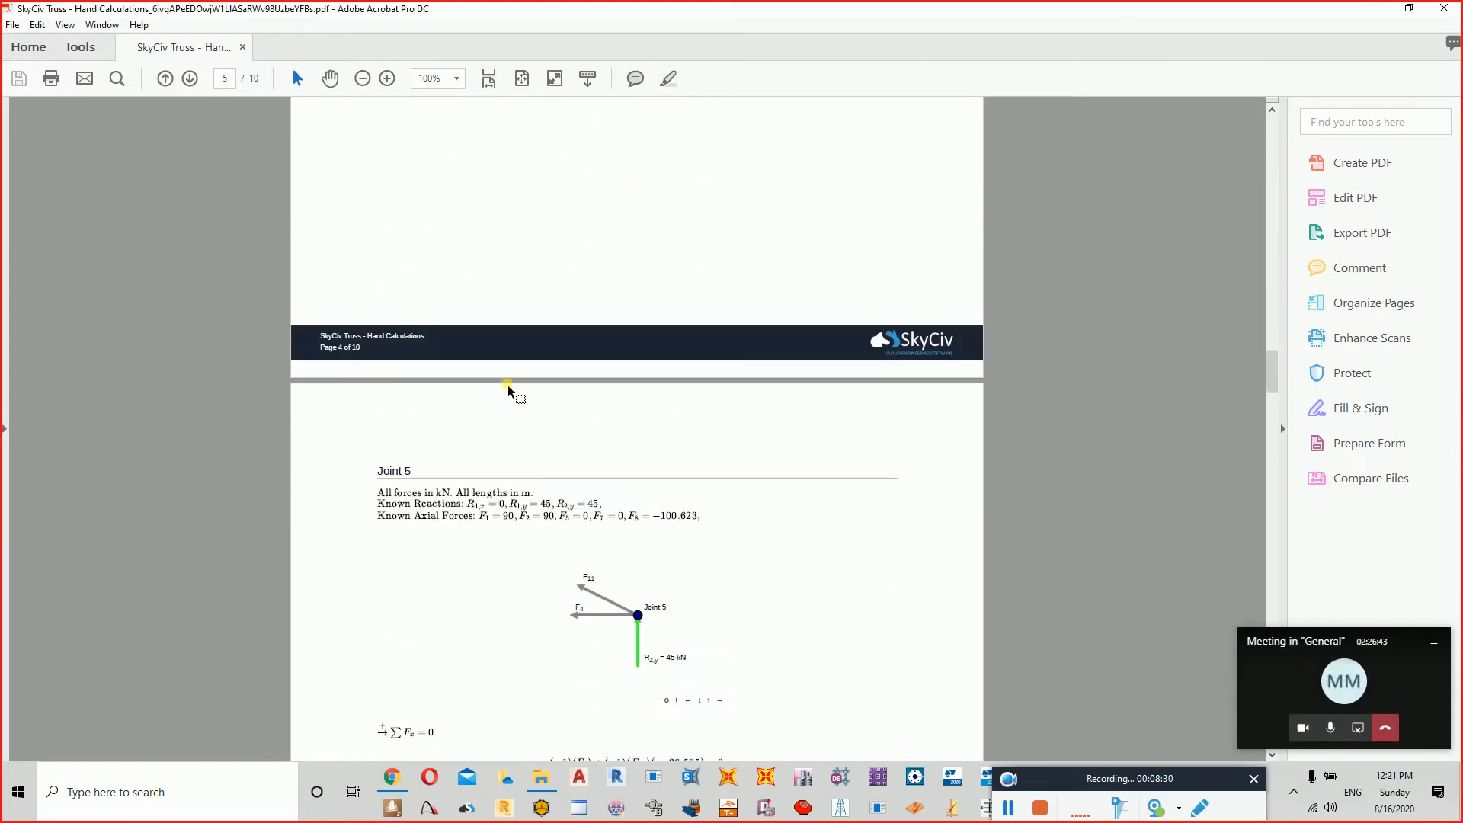
scroll(509, 389, down, 11)
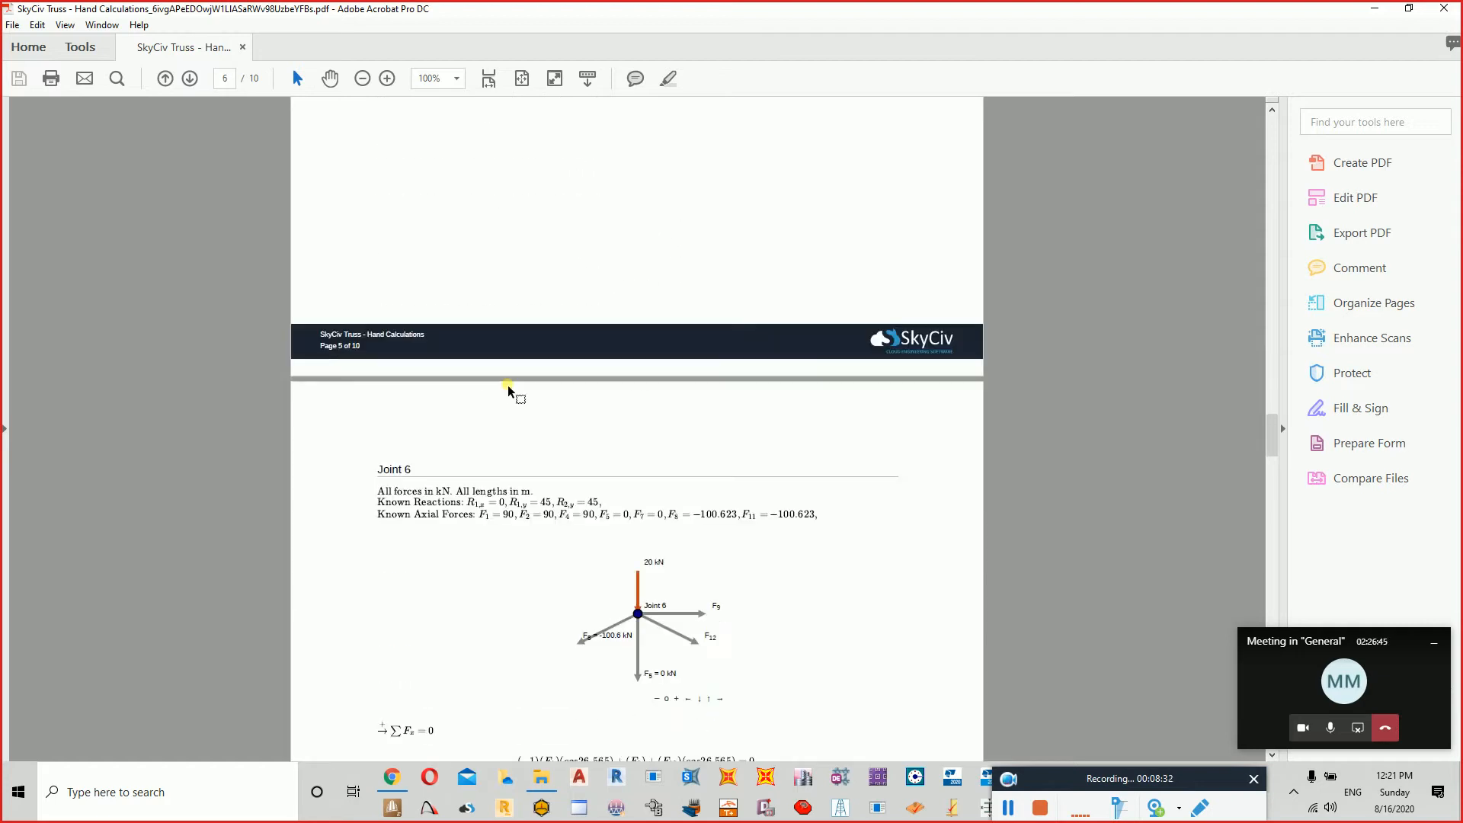
scroll(509, 389, down, 5)
scroll(508, 386, down, 2)
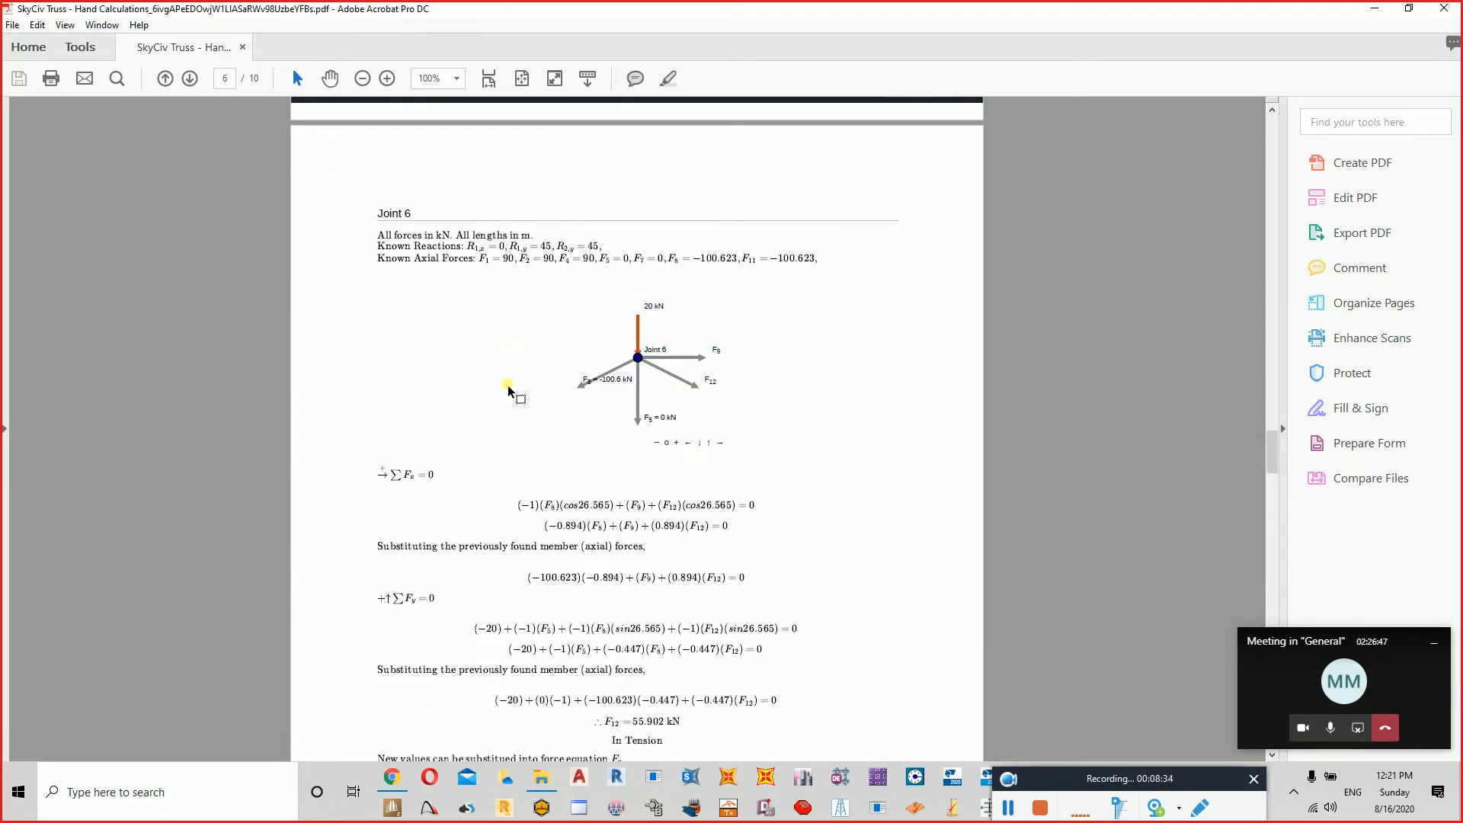
scroll(509, 389, down, 6)
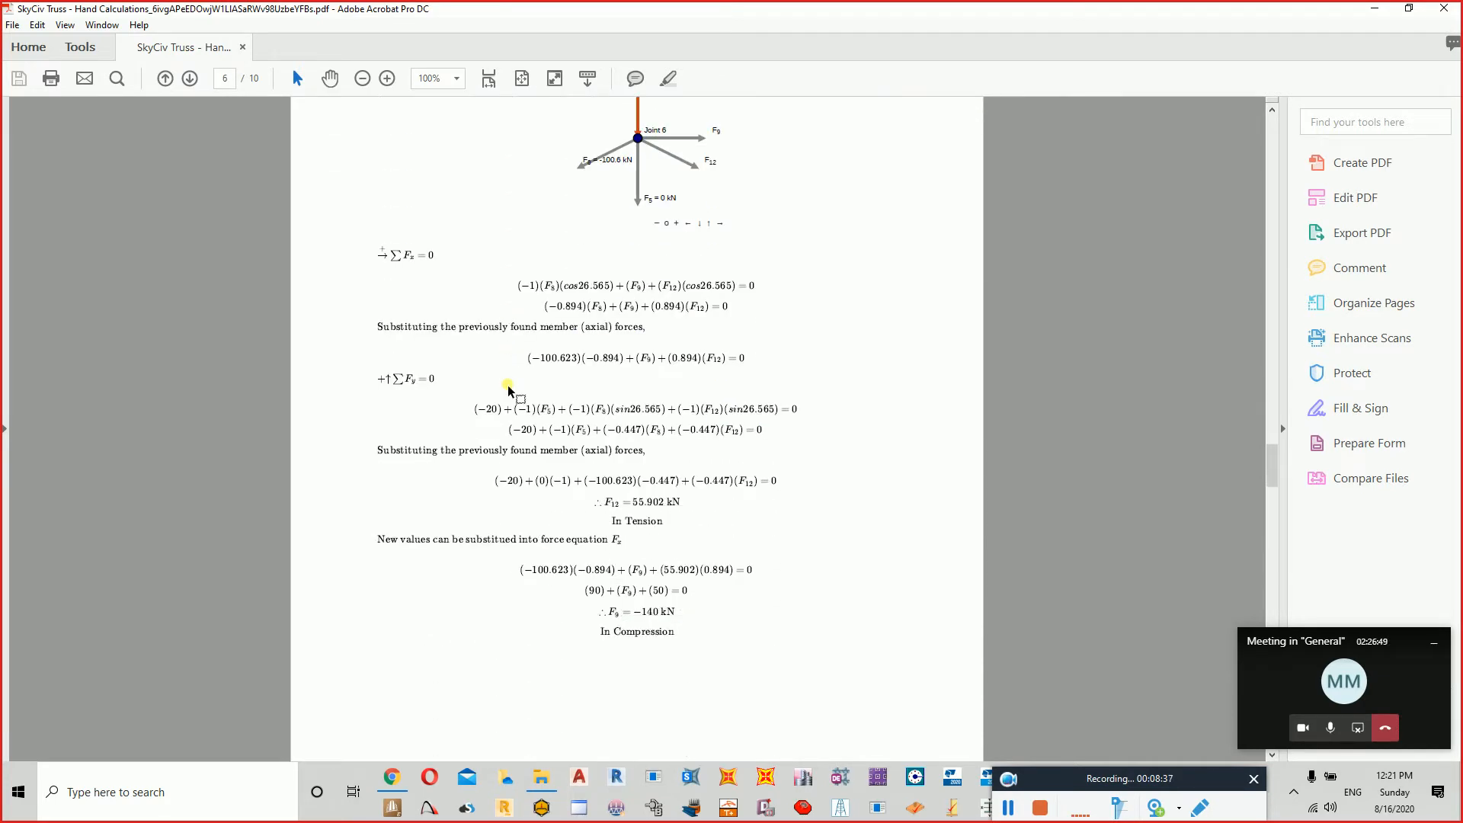
scroll(509, 389, down, 10)
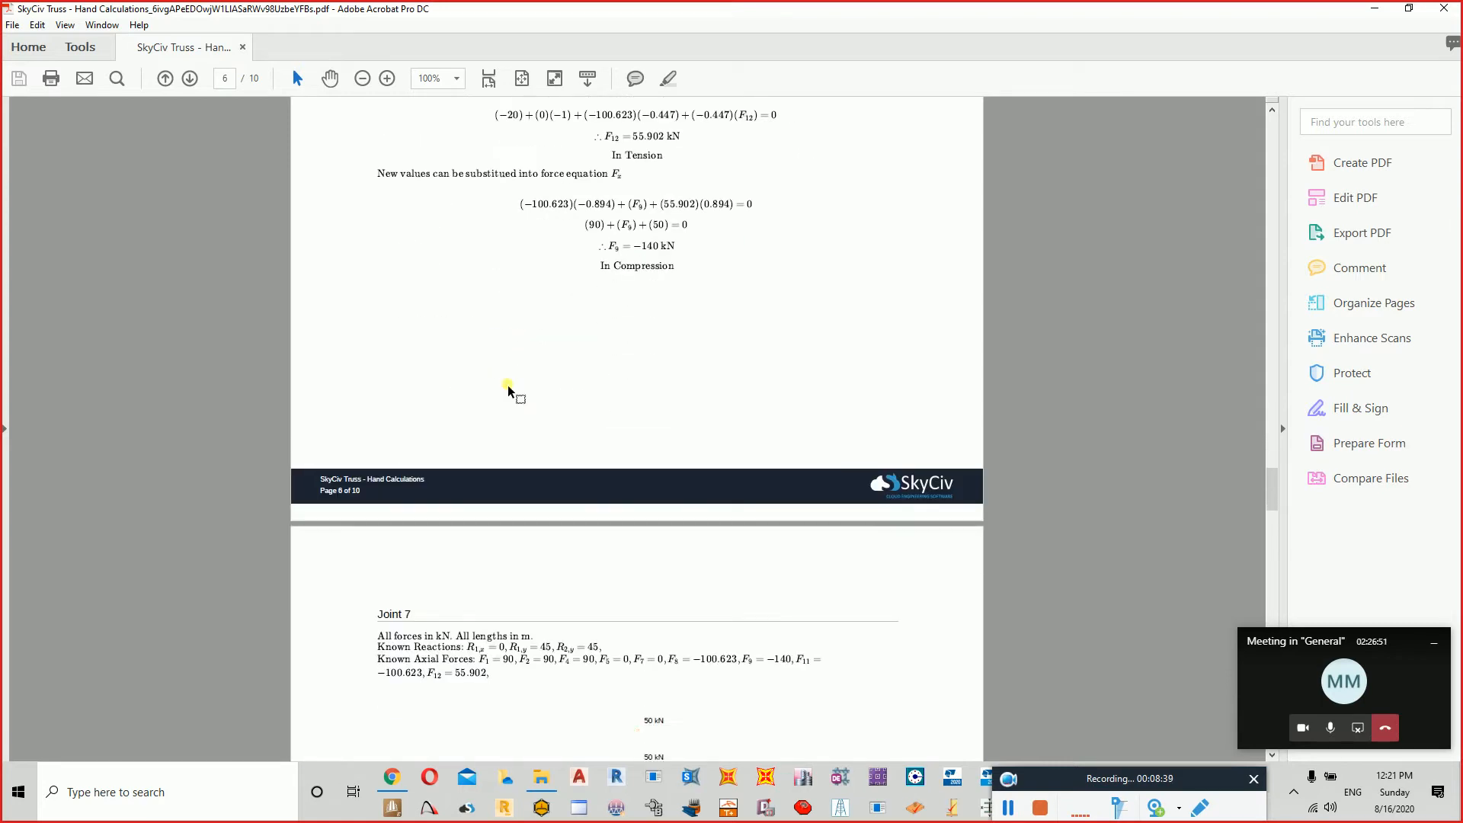
scroll(508, 390, down, 14)
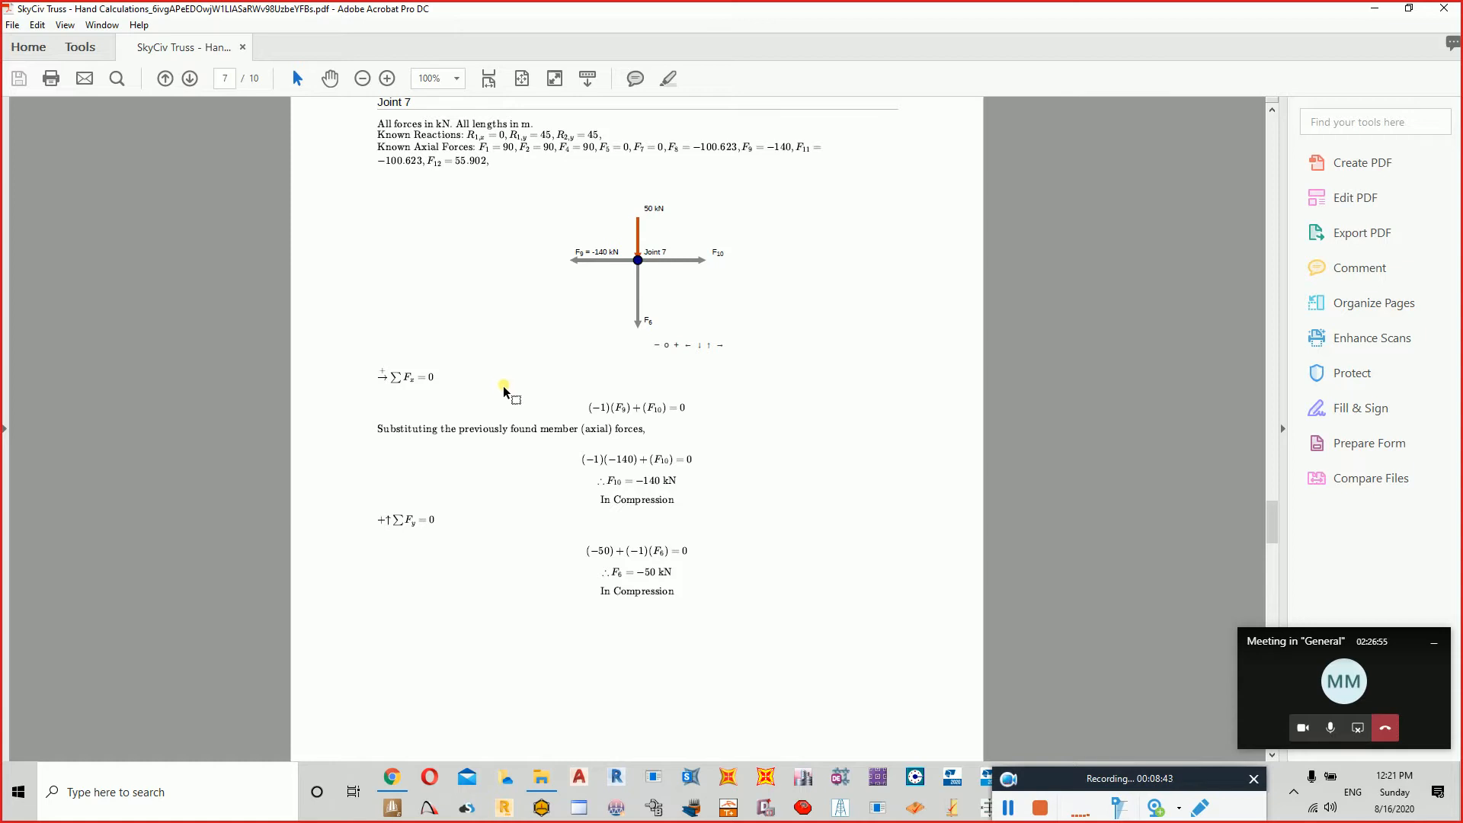
Close the hand calculations PDF, File Explorer and the SkyCiv application.
click(1444, 8)
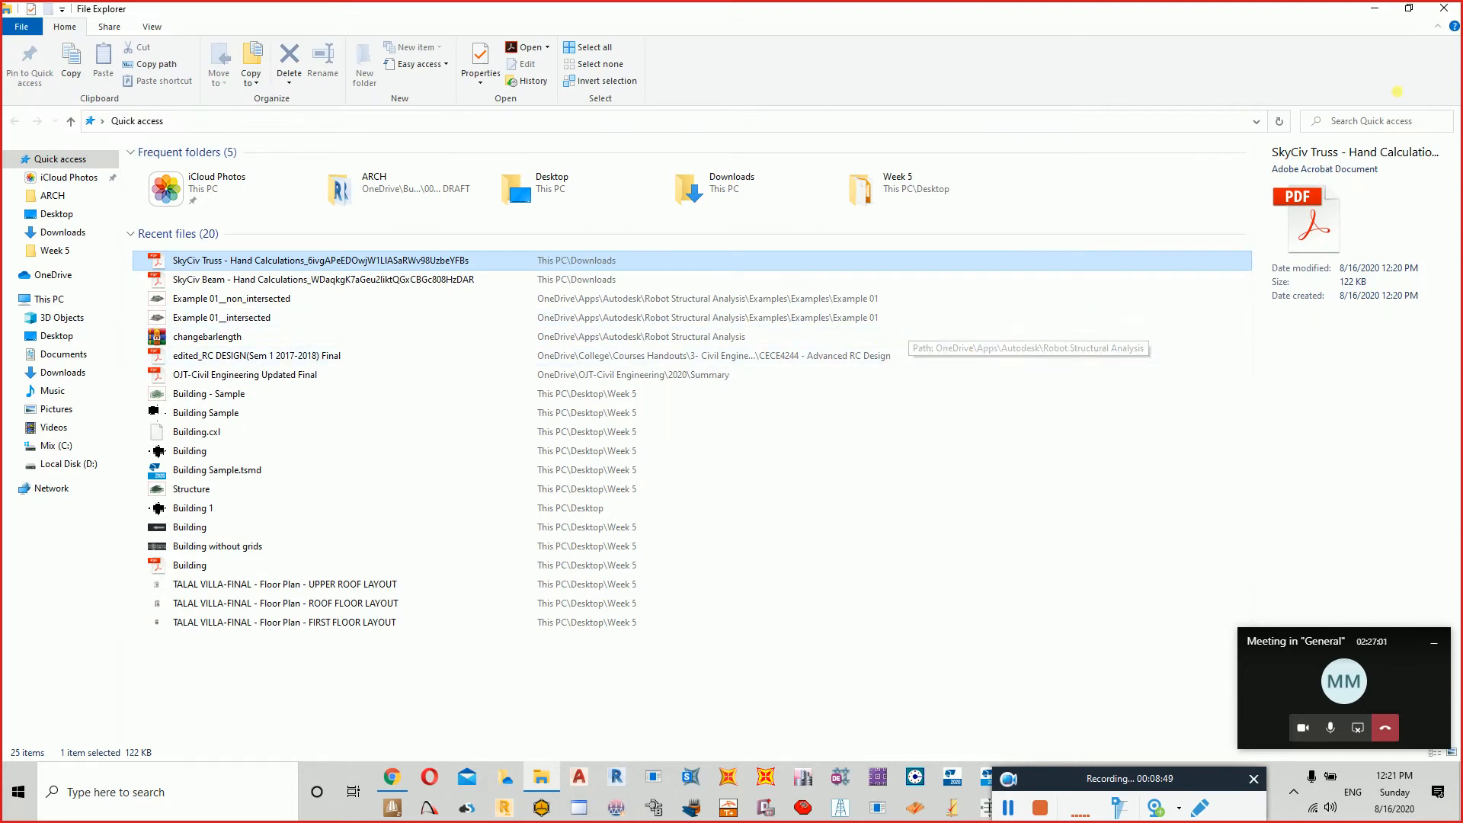
click(1444, 7)
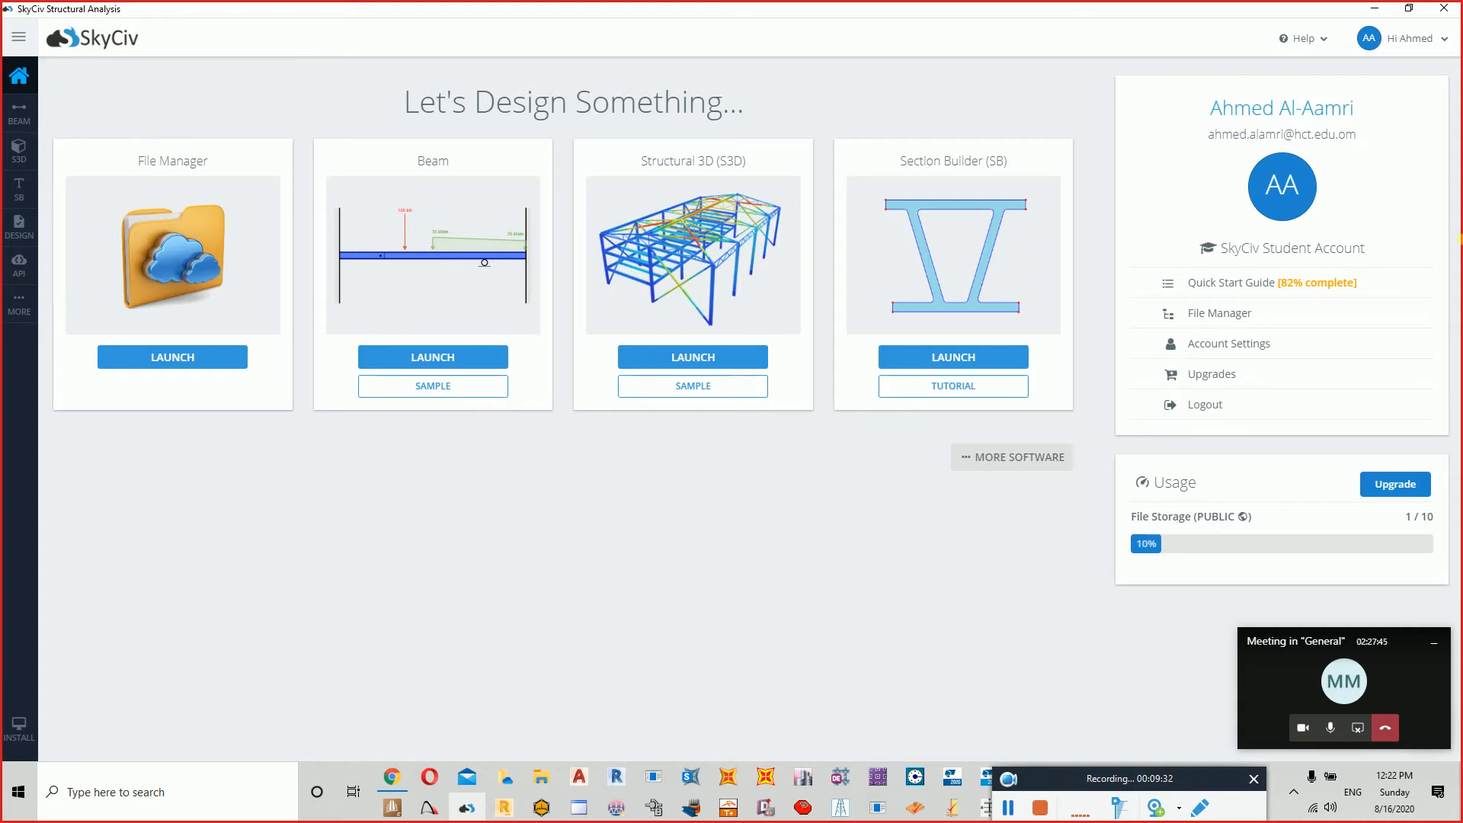
click(1444, 9)
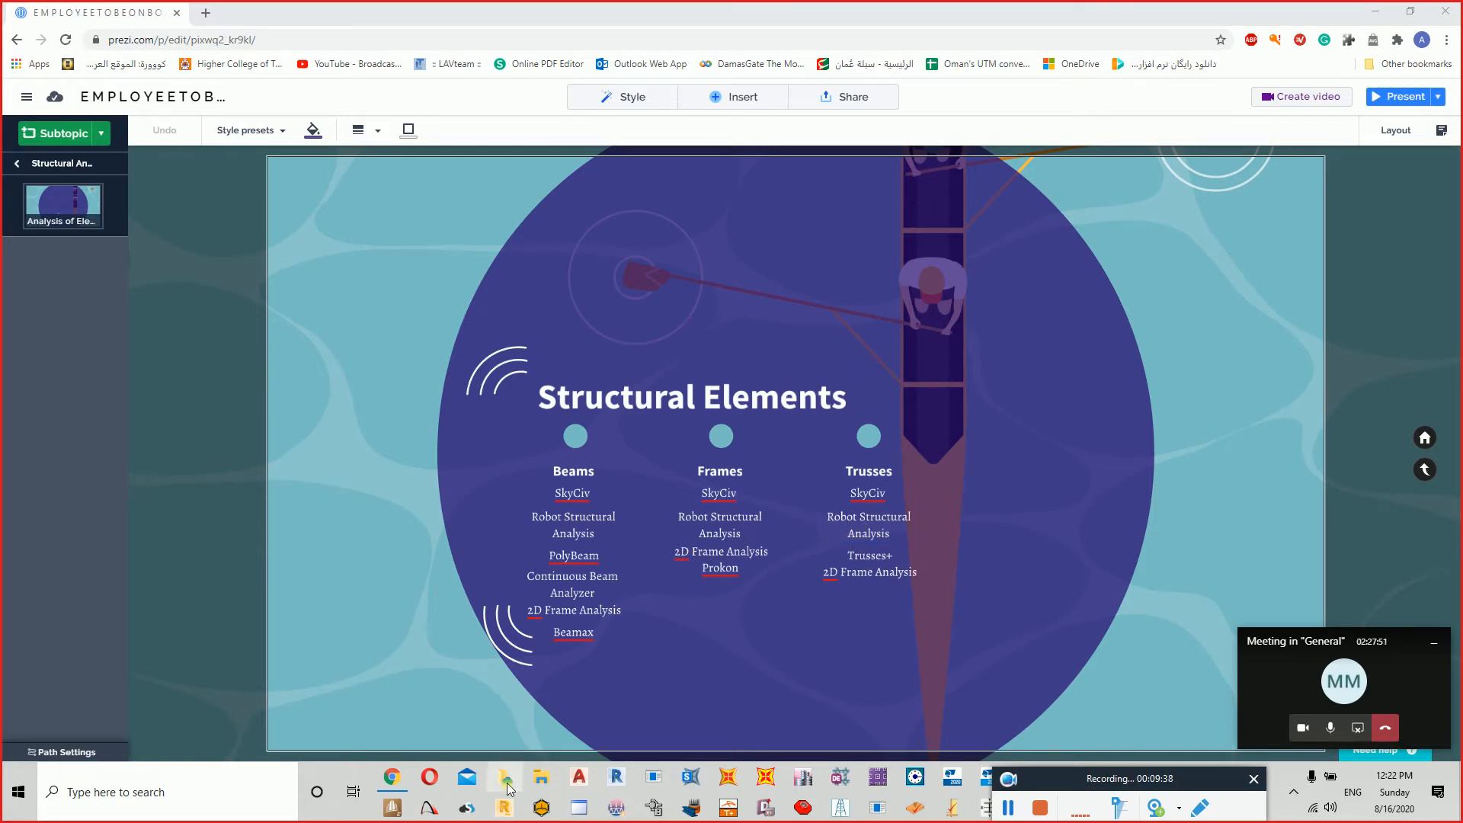
Start a silo-pictured project in Autodesk Robot Structural Analysis and choose Trapezoidal truss type 2 from the library of beams, frames and trusses.
click(499, 806)
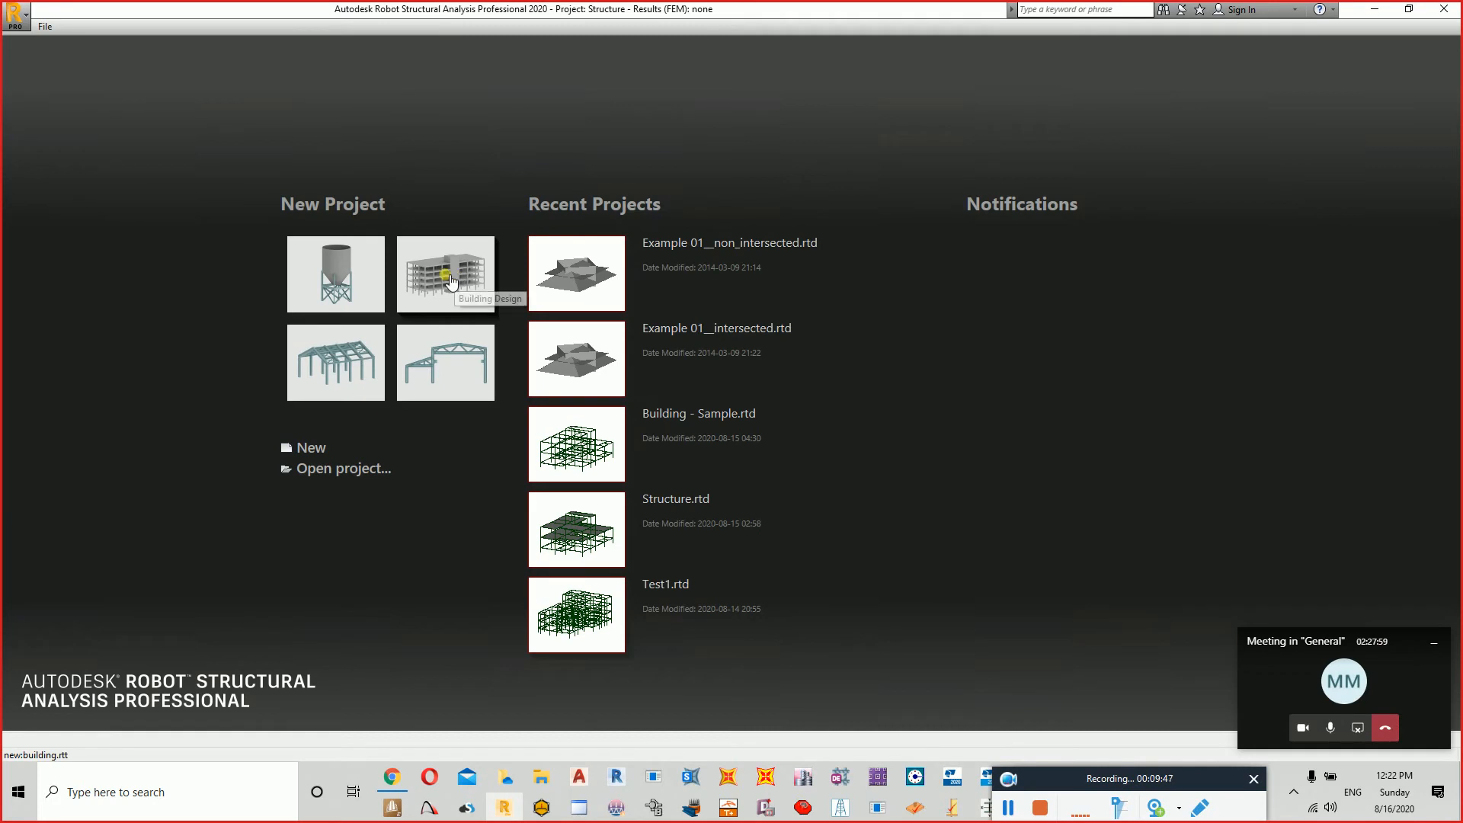
click(349, 271)
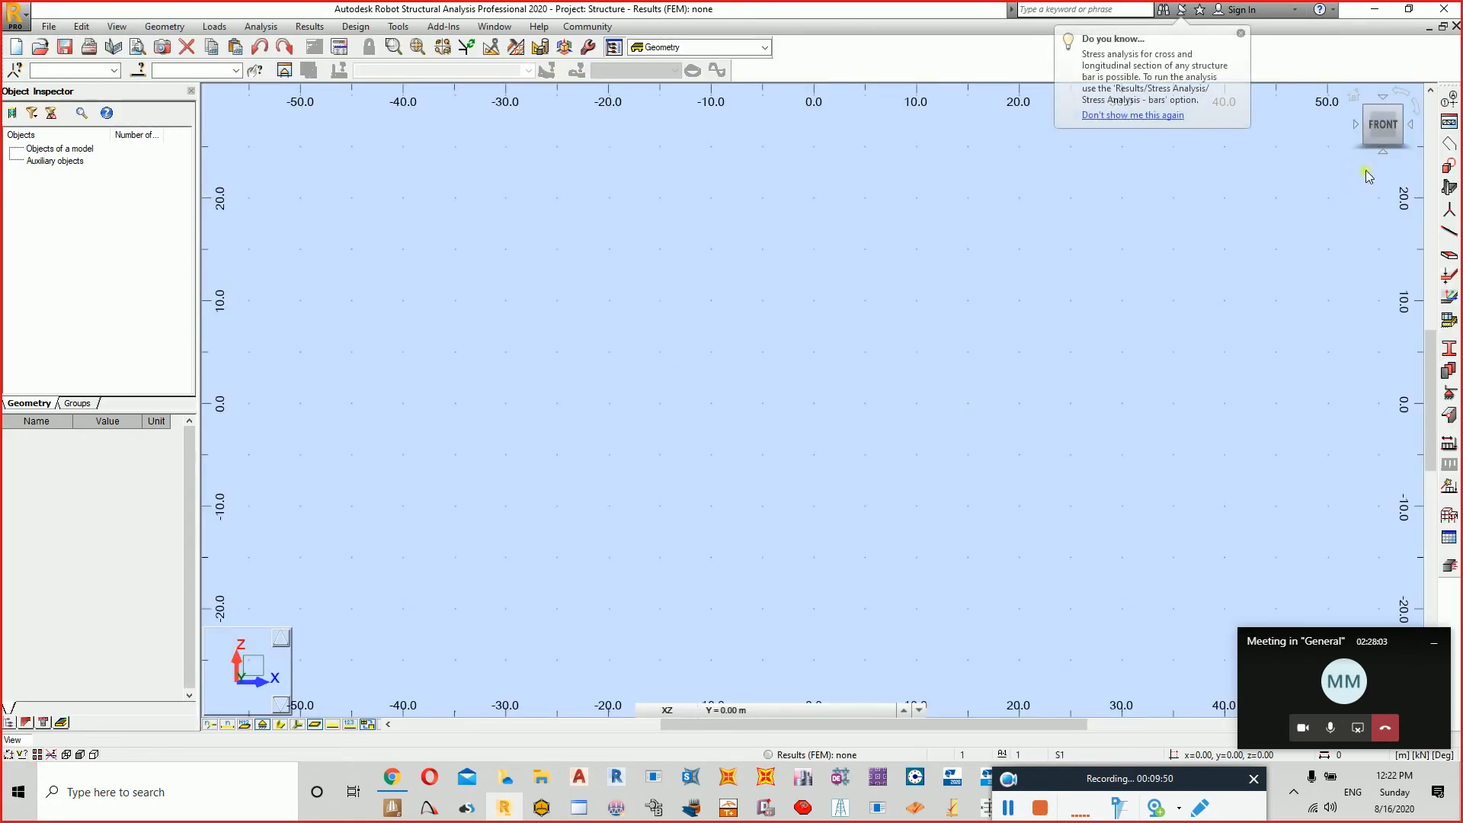
click(1449, 122)
click(690, 284)
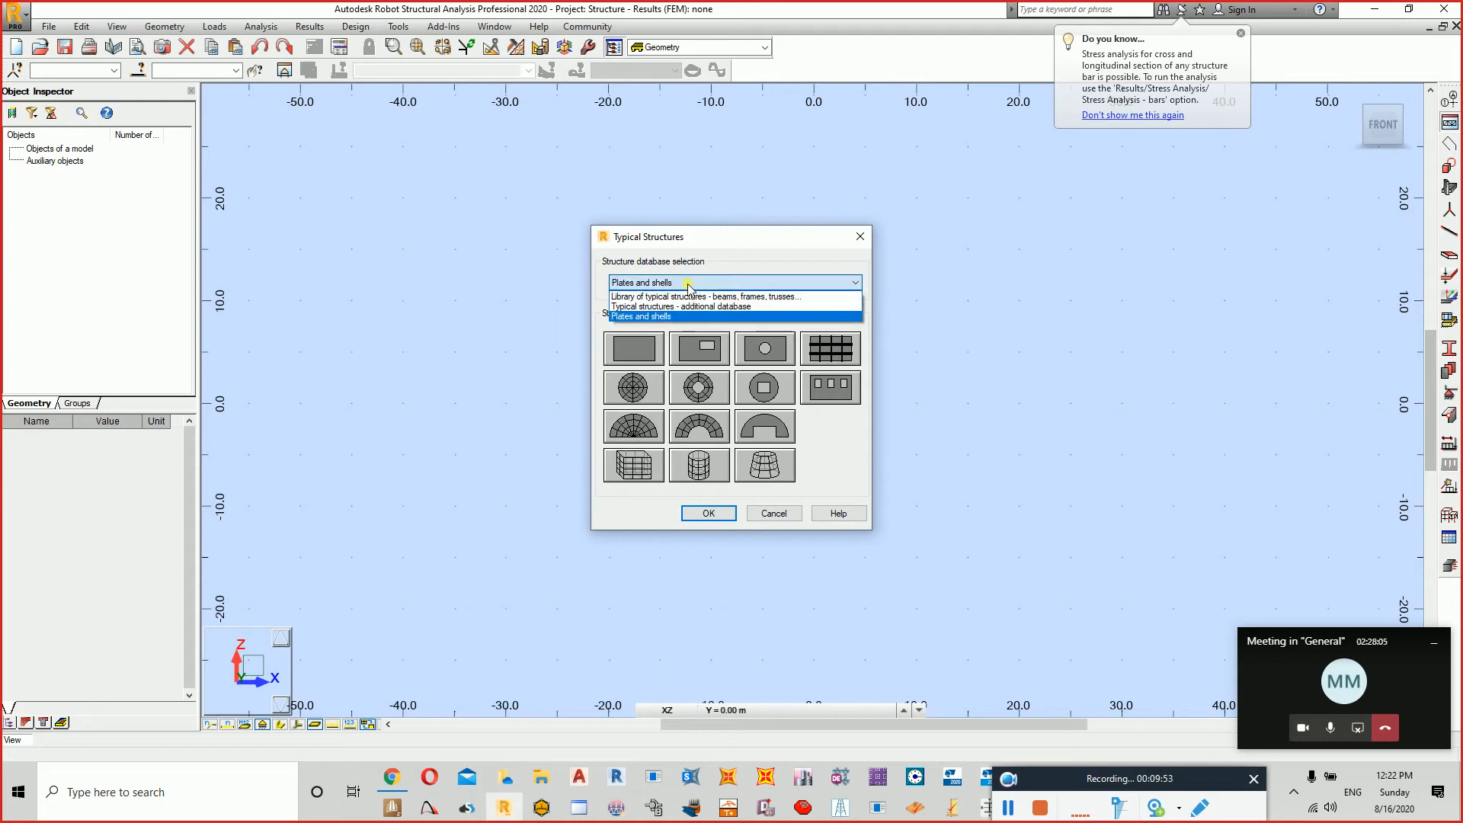
click(683, 297)
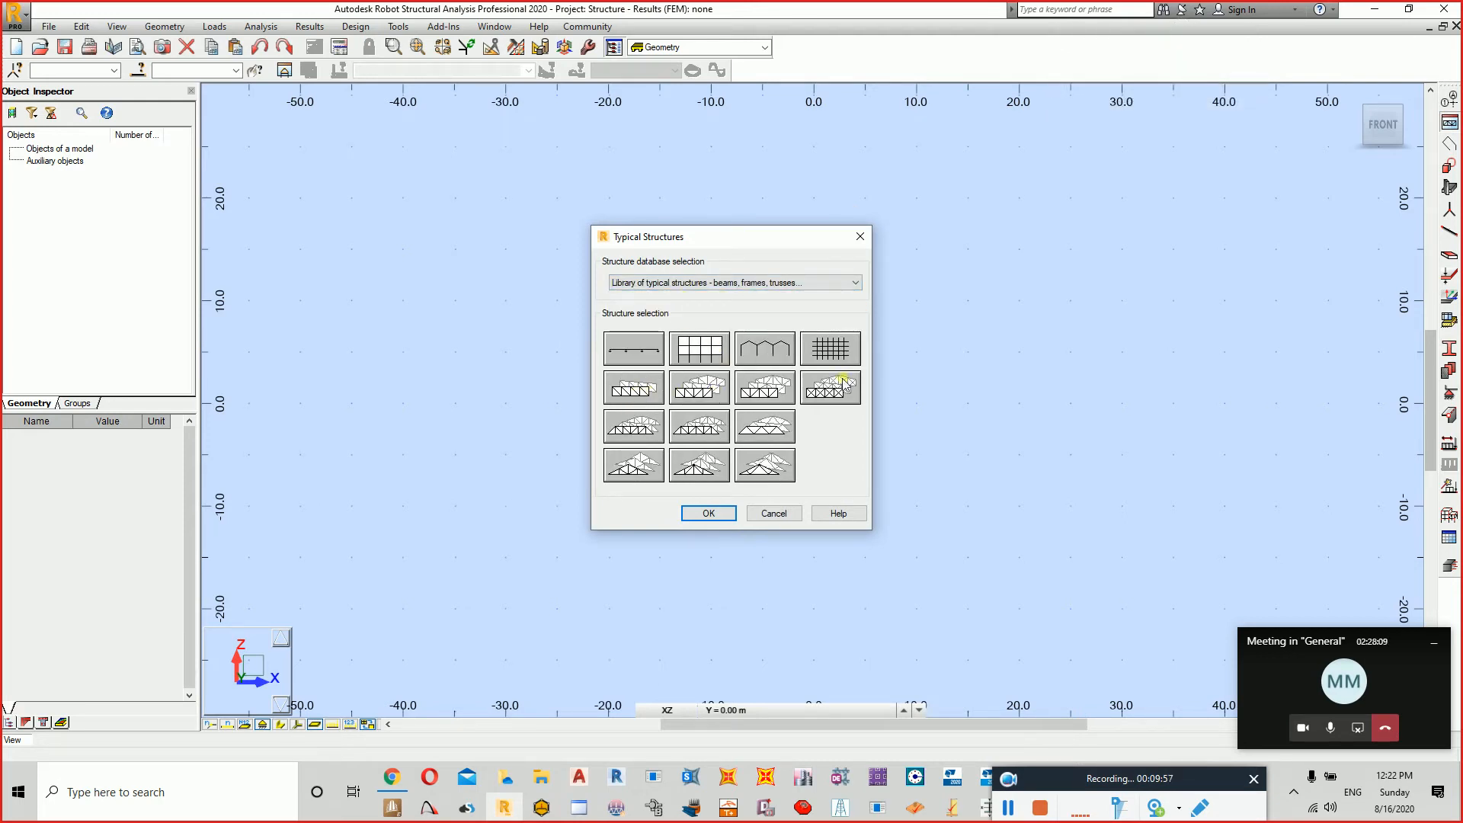
click(711, 427)
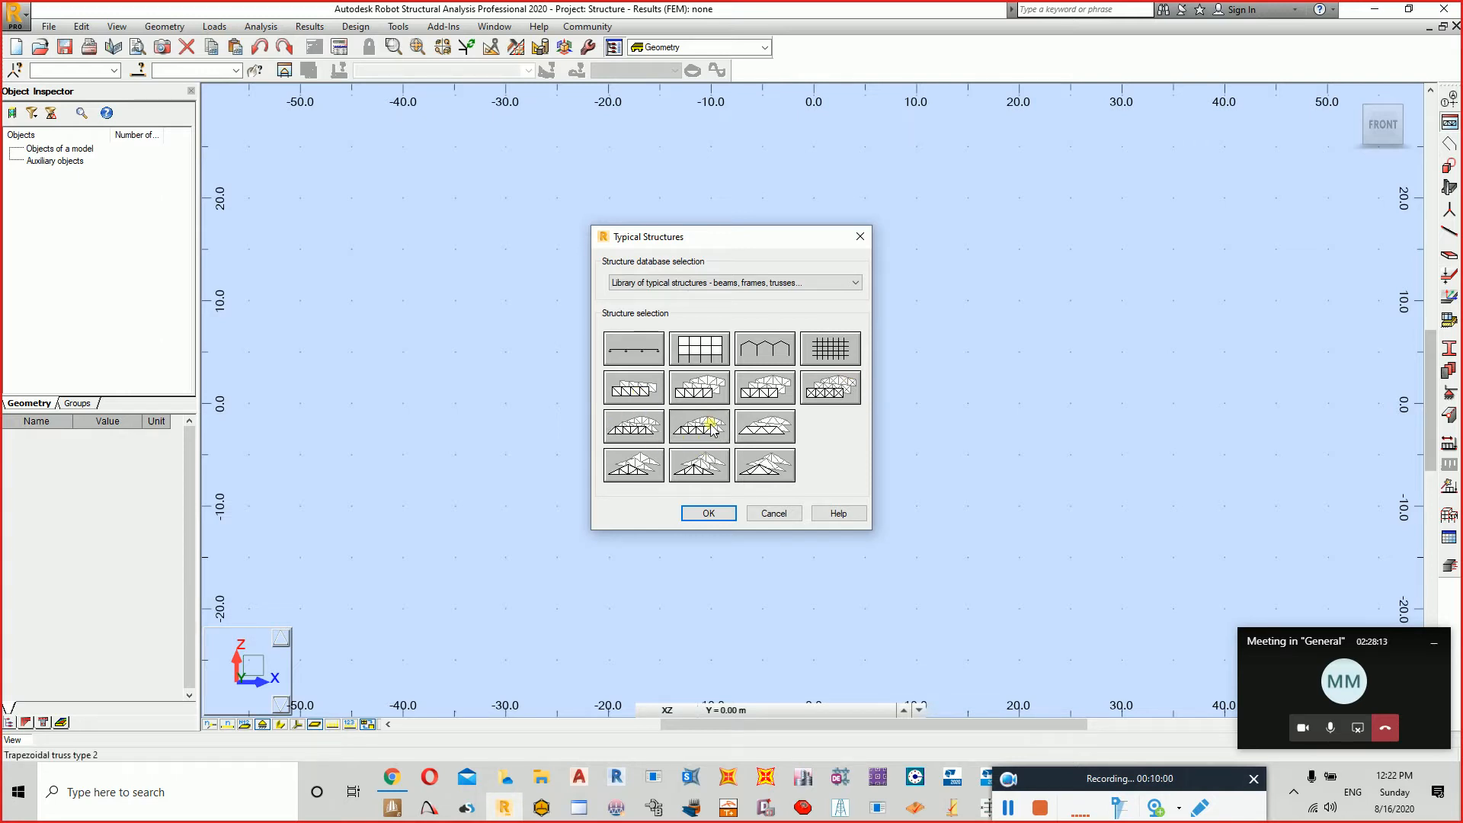
click(709, 513)
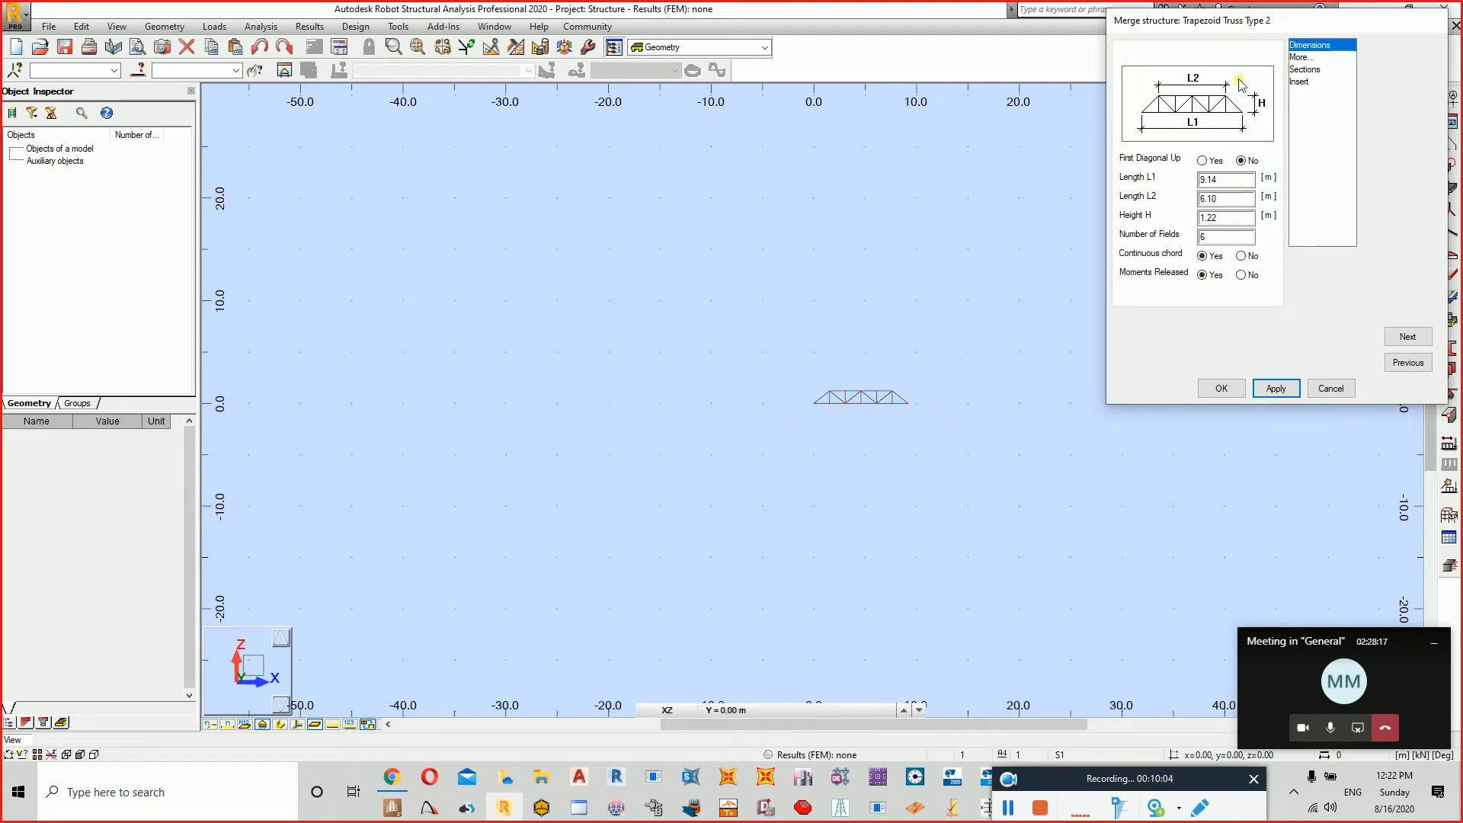
Set the trapezoid truss dimensions to length L1 12 m, length L2 9 m and height H 1.5 m.
click(1227, 181)
text(12)
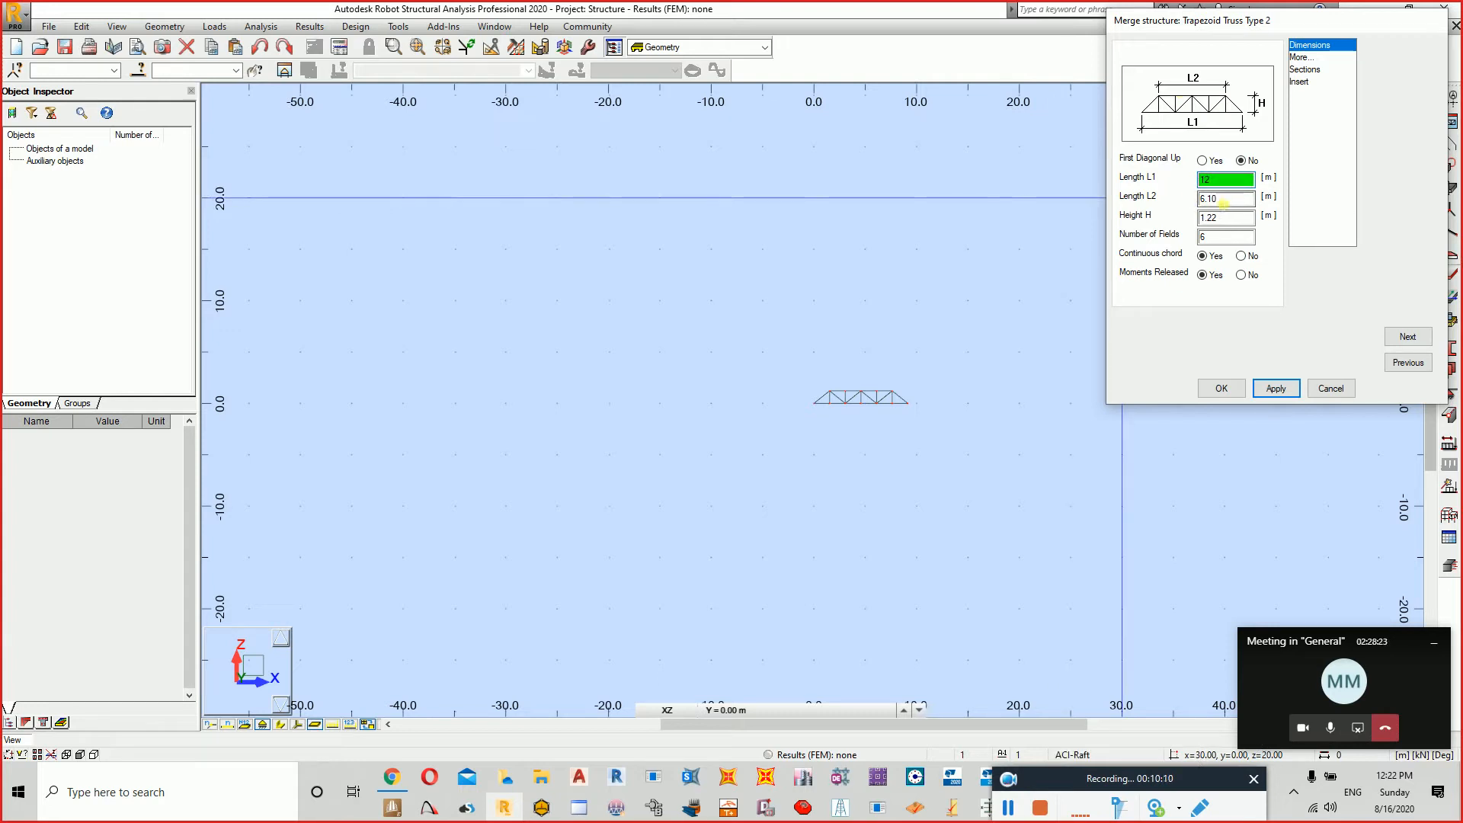
double_click(1223, 201)
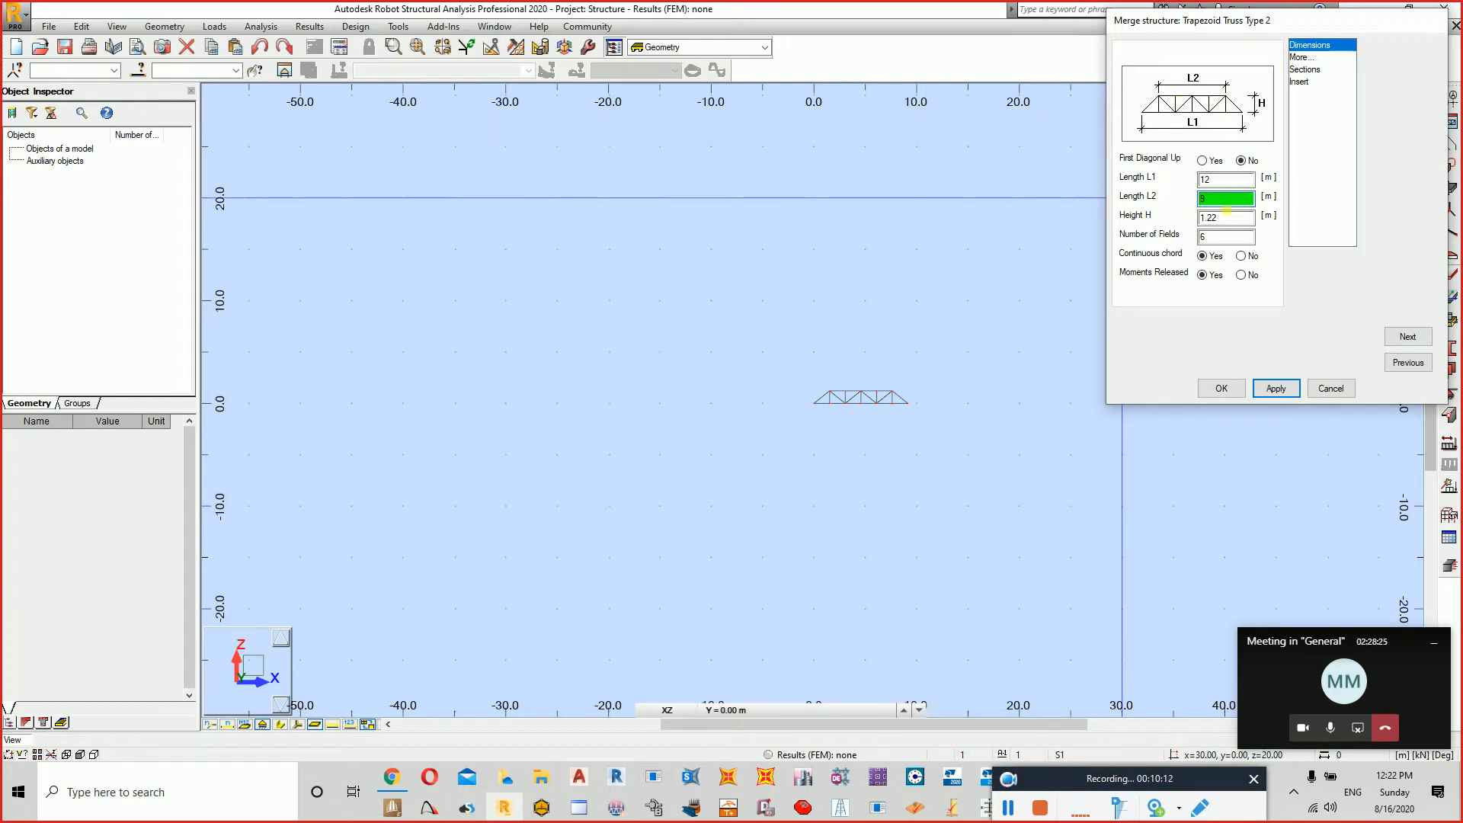
drag(1227, 225, 1177, 224)
text(1)
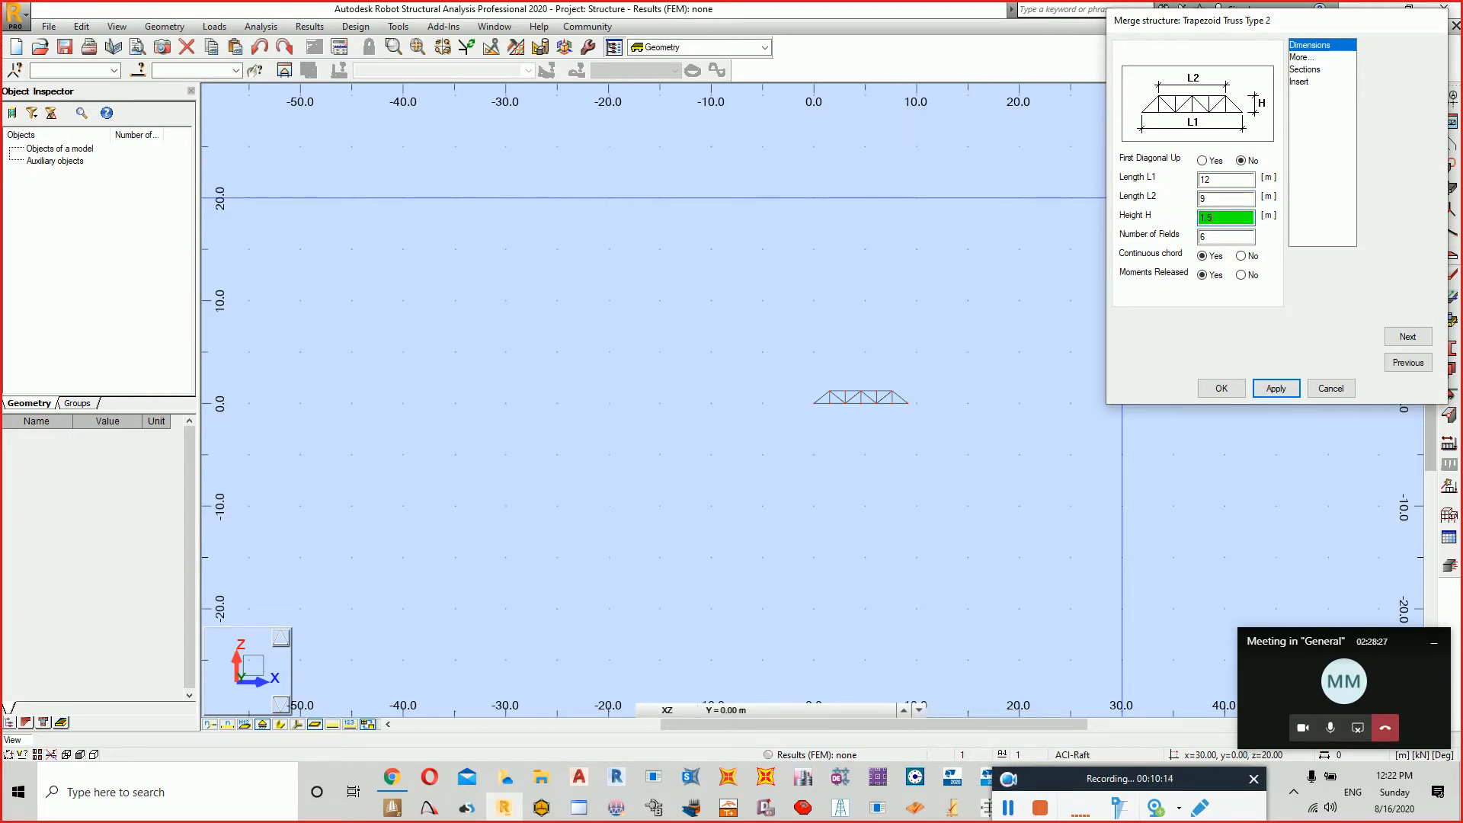
Set both the Continuous chord and First Diagonal Up options of the trapezoid truss to No.
scroll(800, 411, up, 8)
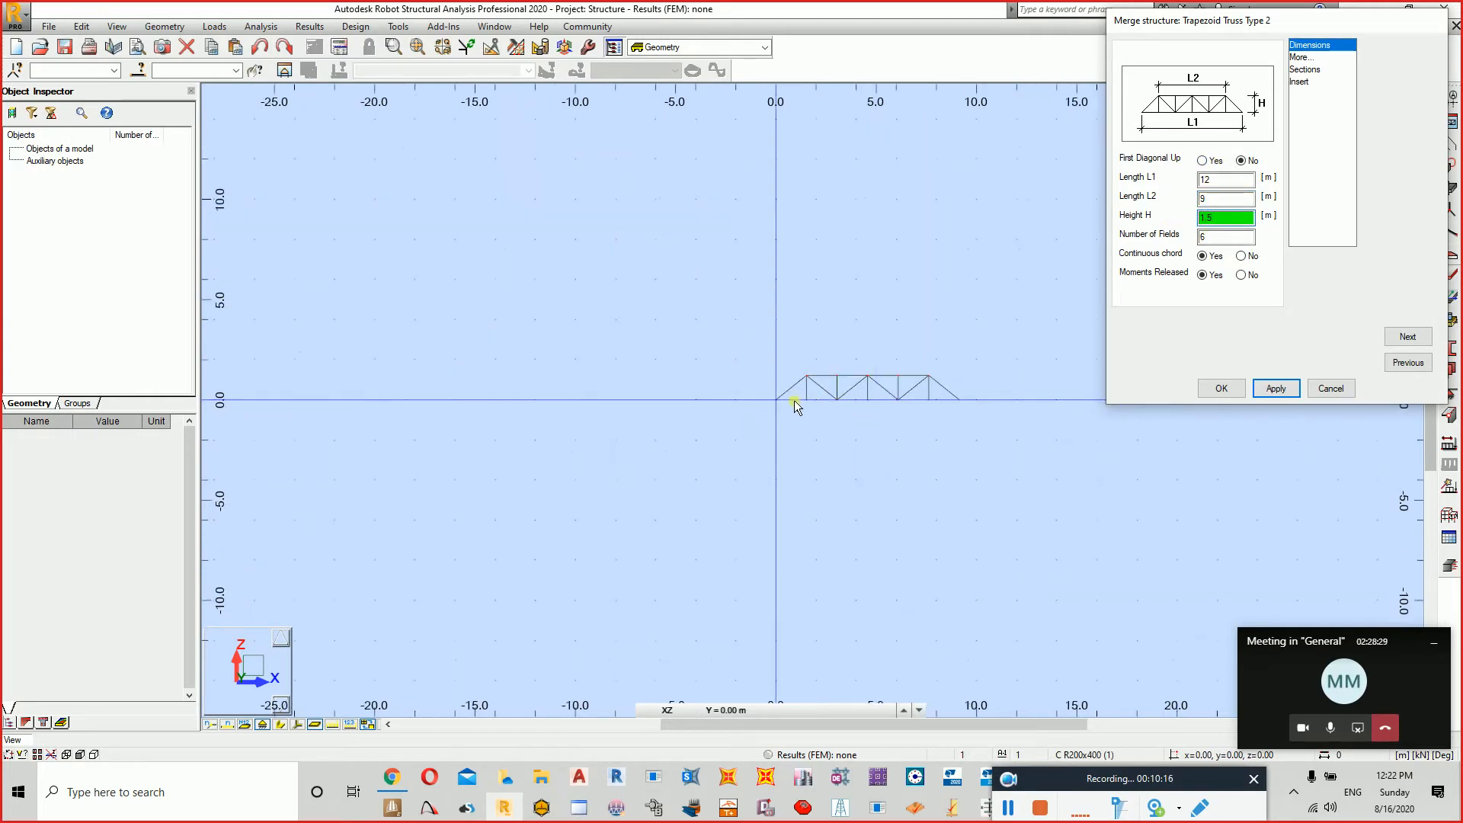
middle_drag(866, 396, 513, 457)
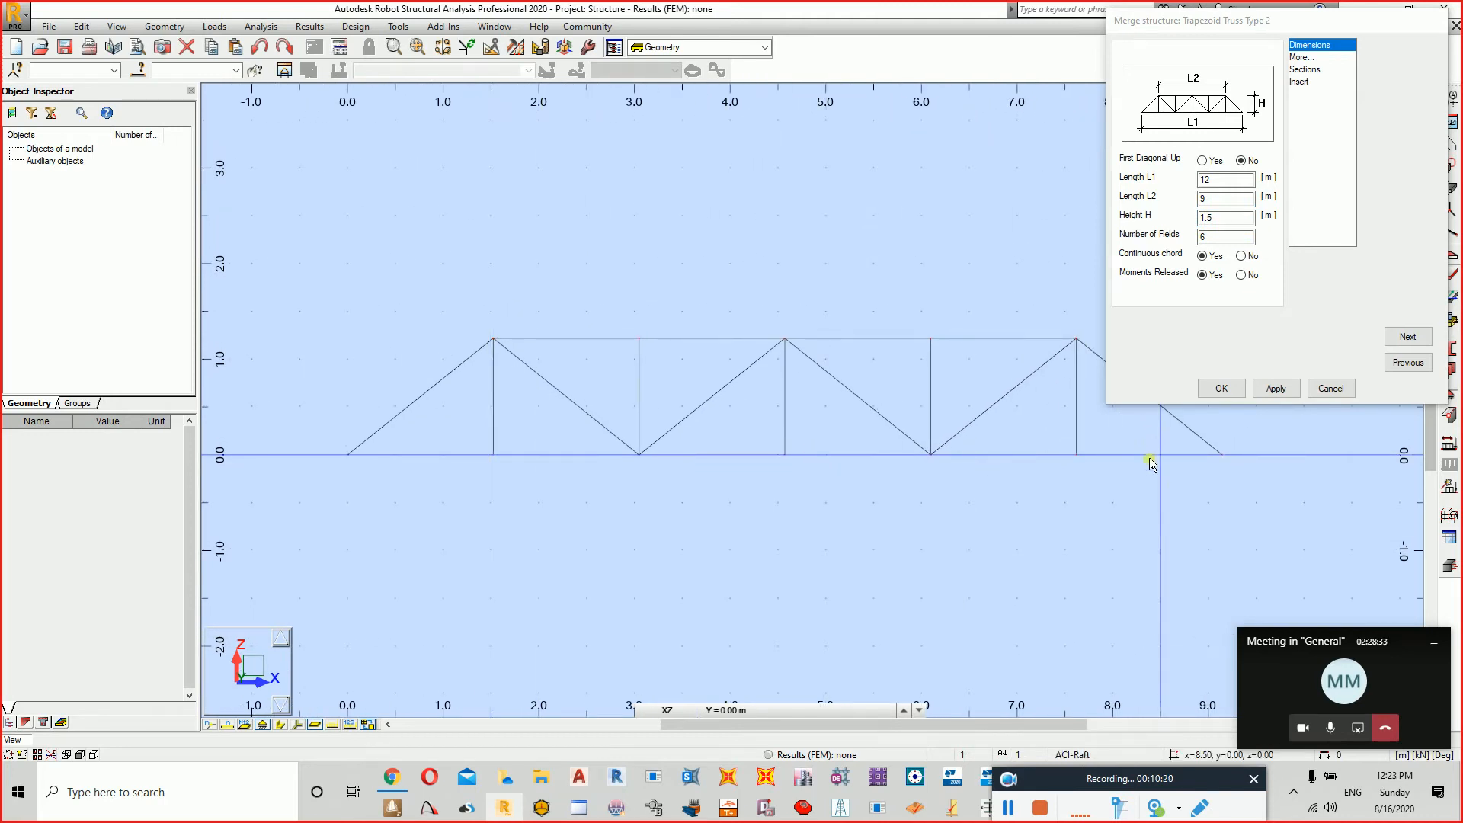
scroll(1126, 480, down, 1)
middle_drag(1126, 480, 1000, 420)
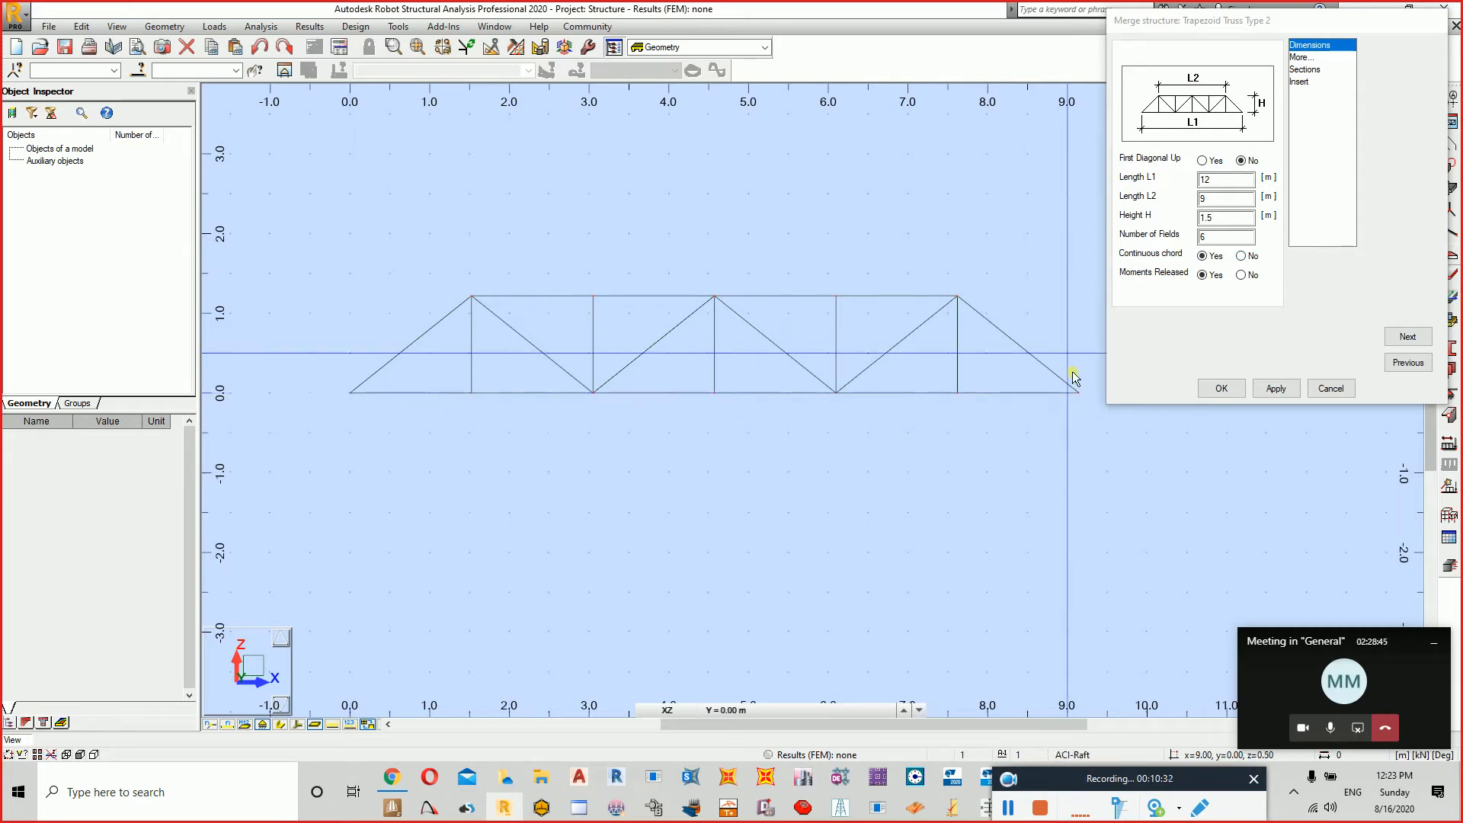
click(1241, 256)
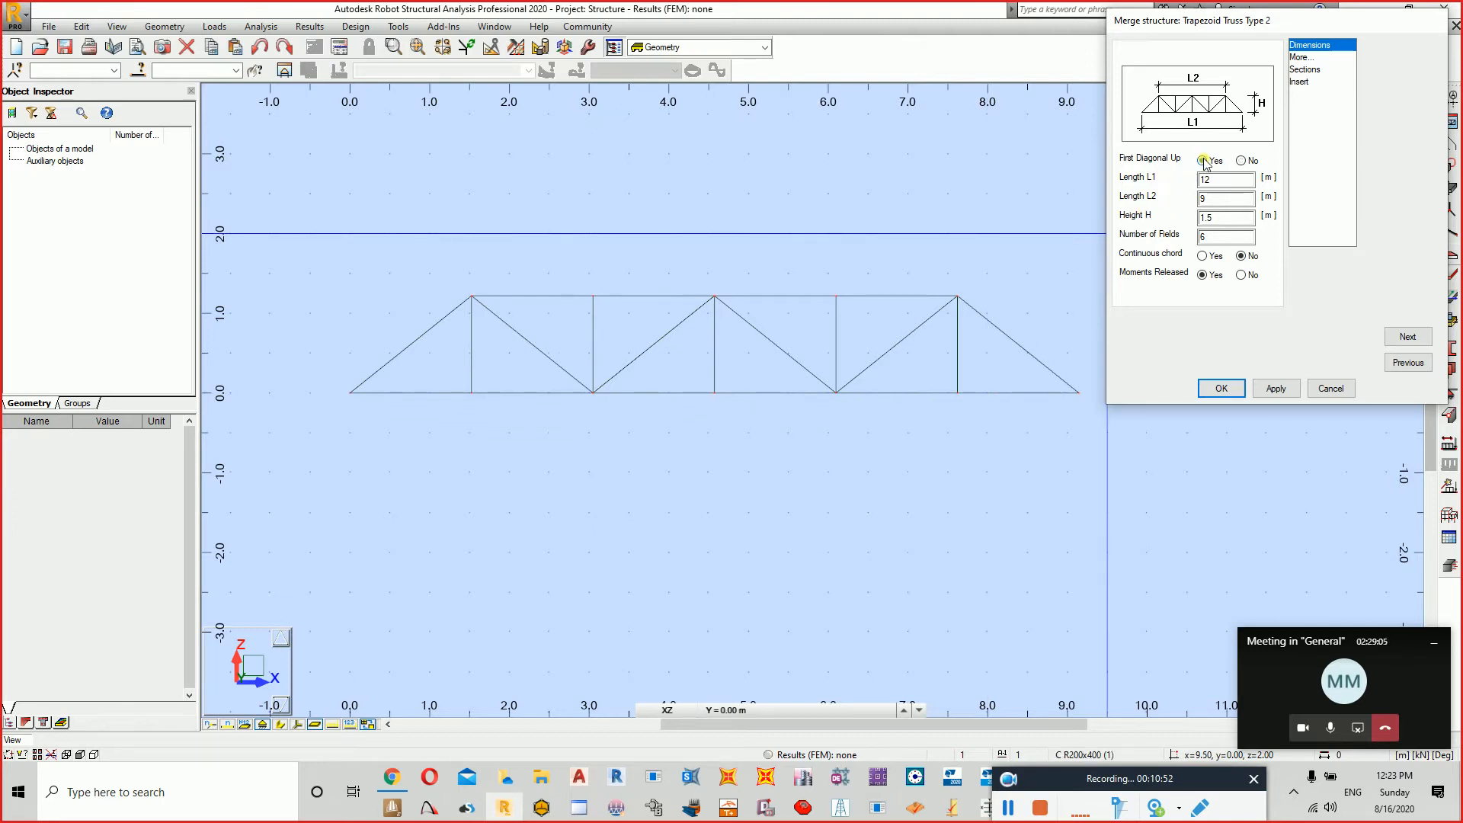
click(1241, 160)
Check the truss's offset distances and member sections, then insert it at 0.00, 0.00, 0.00 with scale coefficient 1.
scroll(902, 418, down, 1)
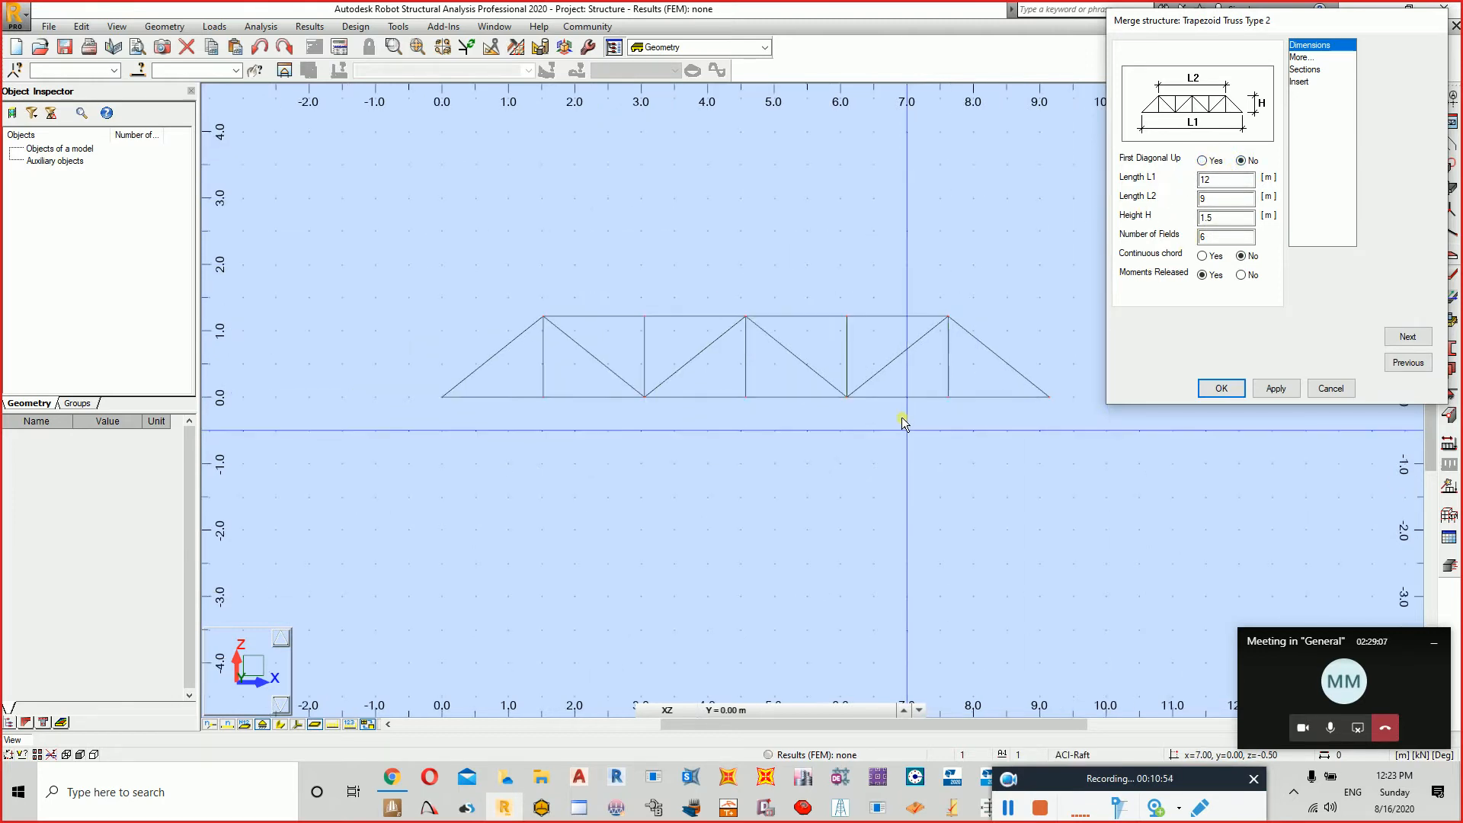
middle_drag(902, 417, 797, 391)
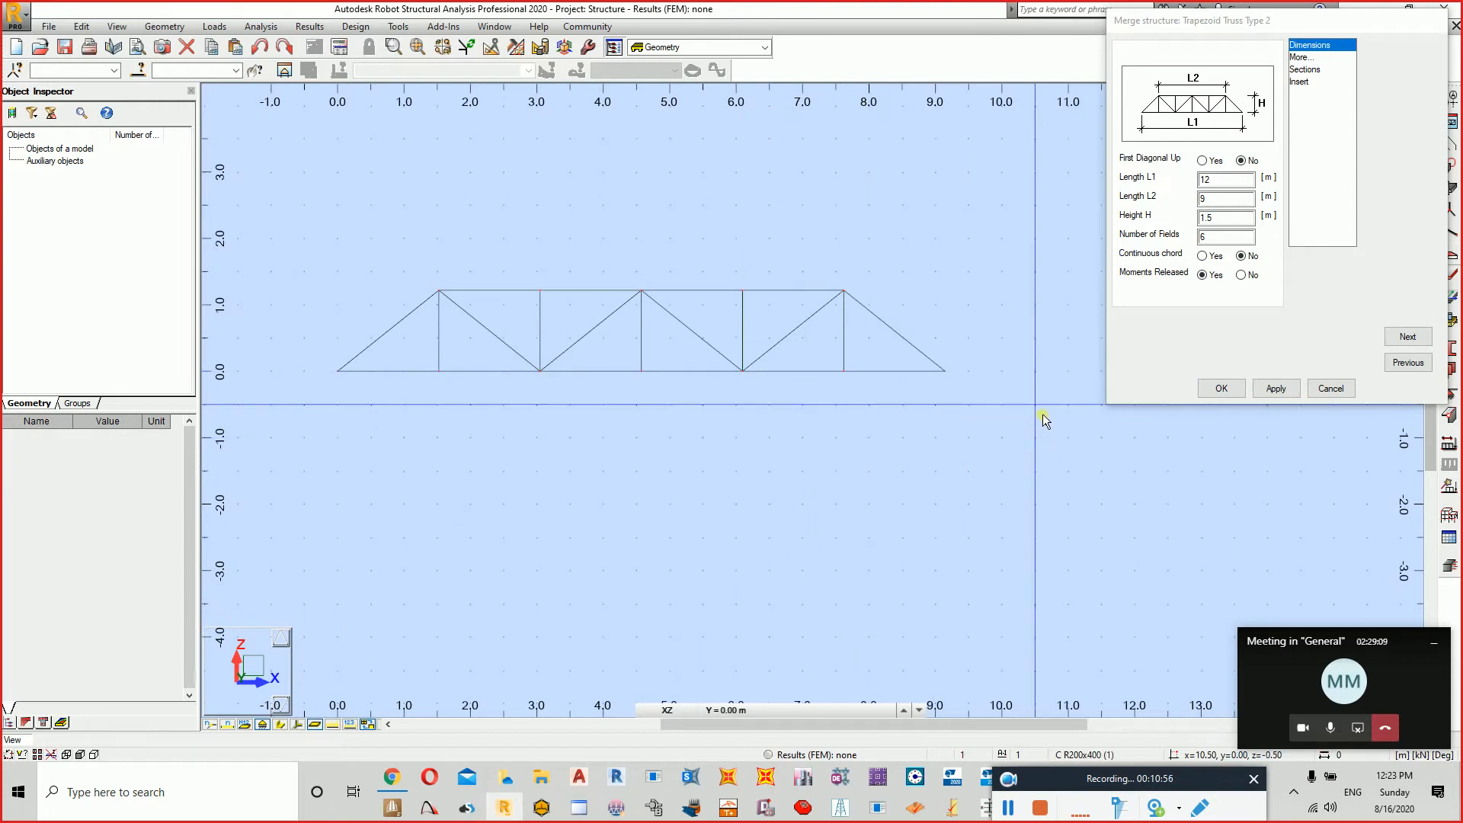
click(1321, 58)
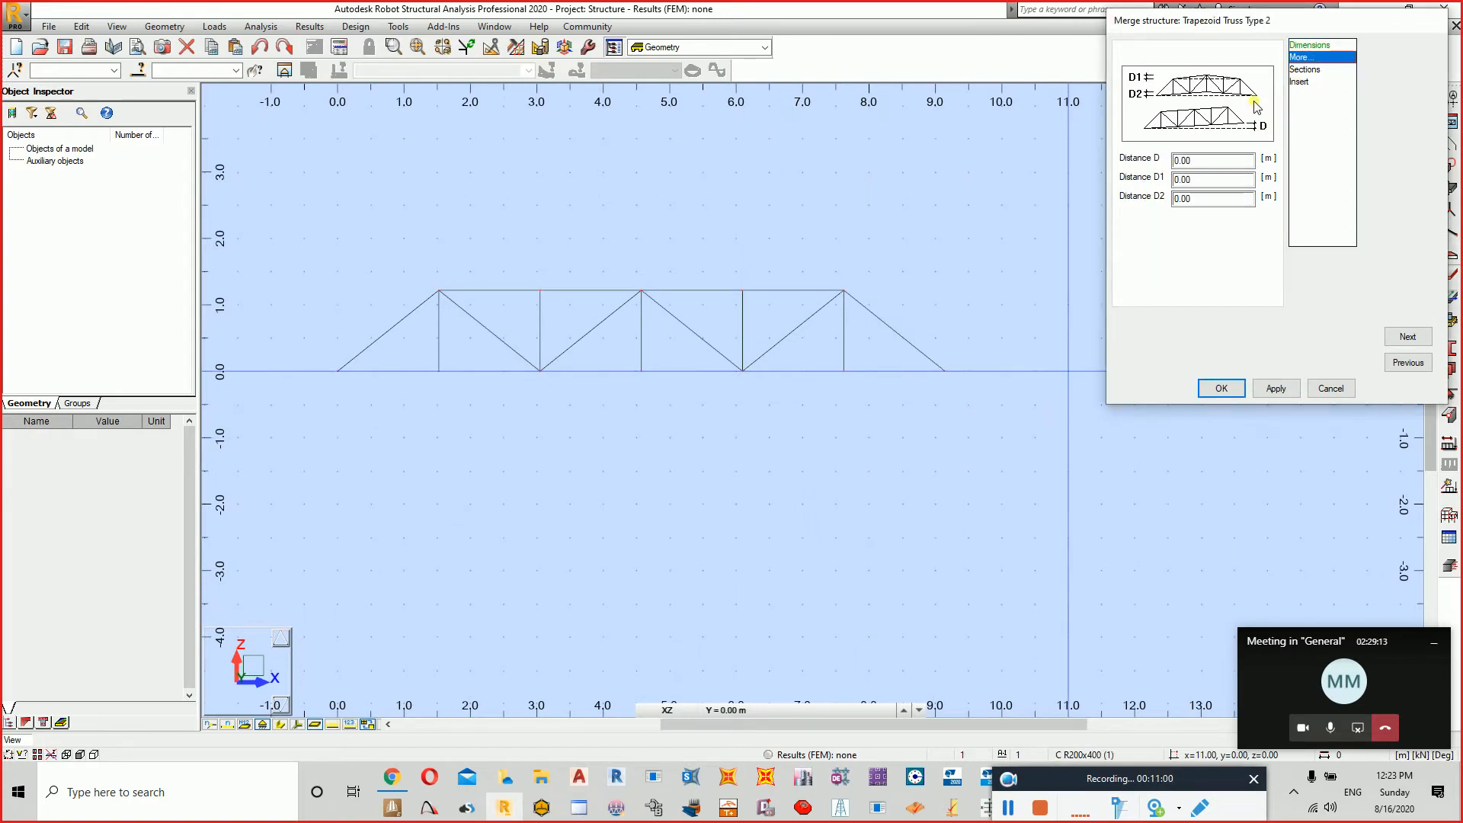
click(1303, 70)
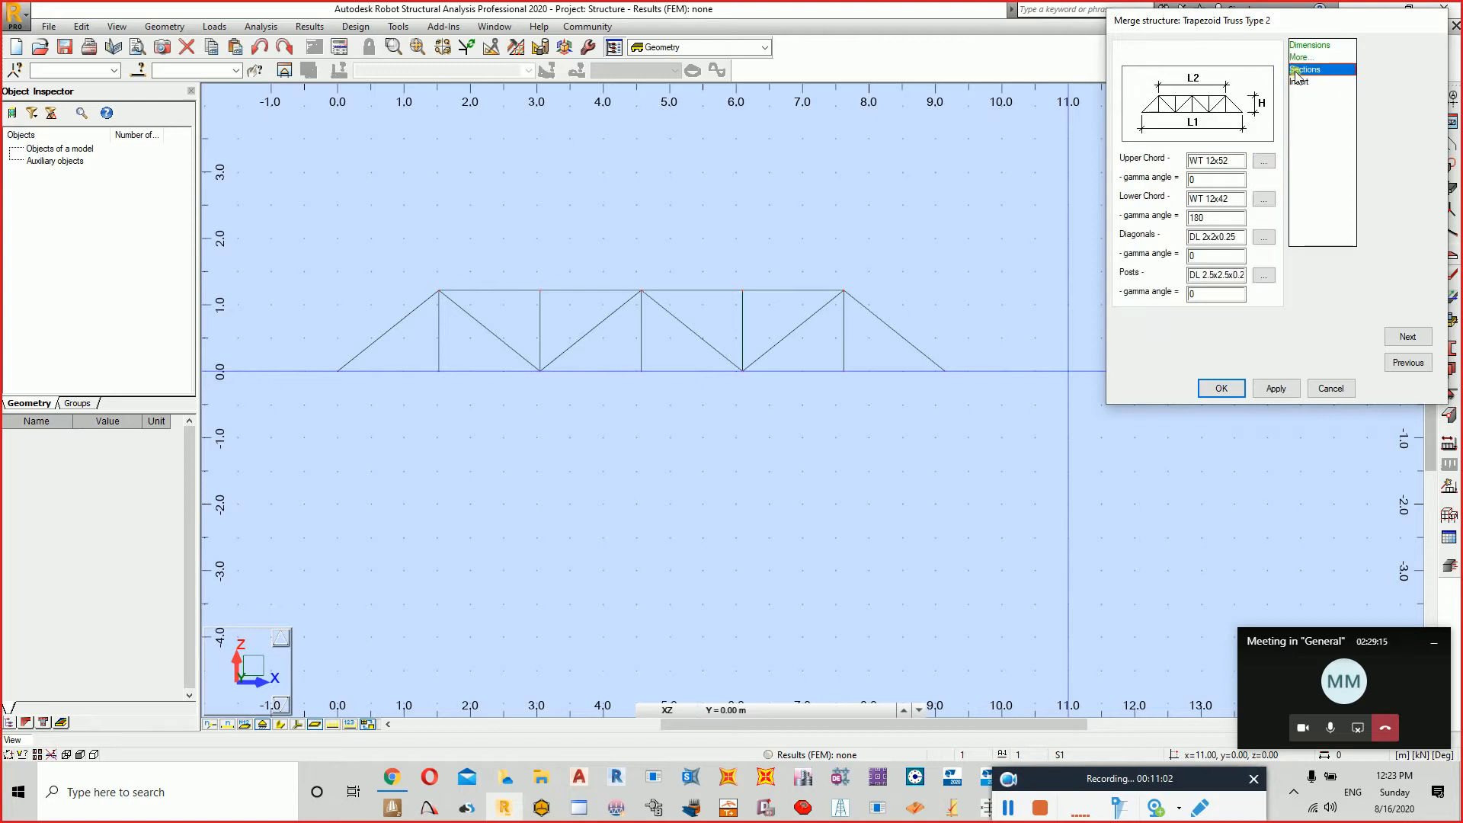
click(1303, 82)
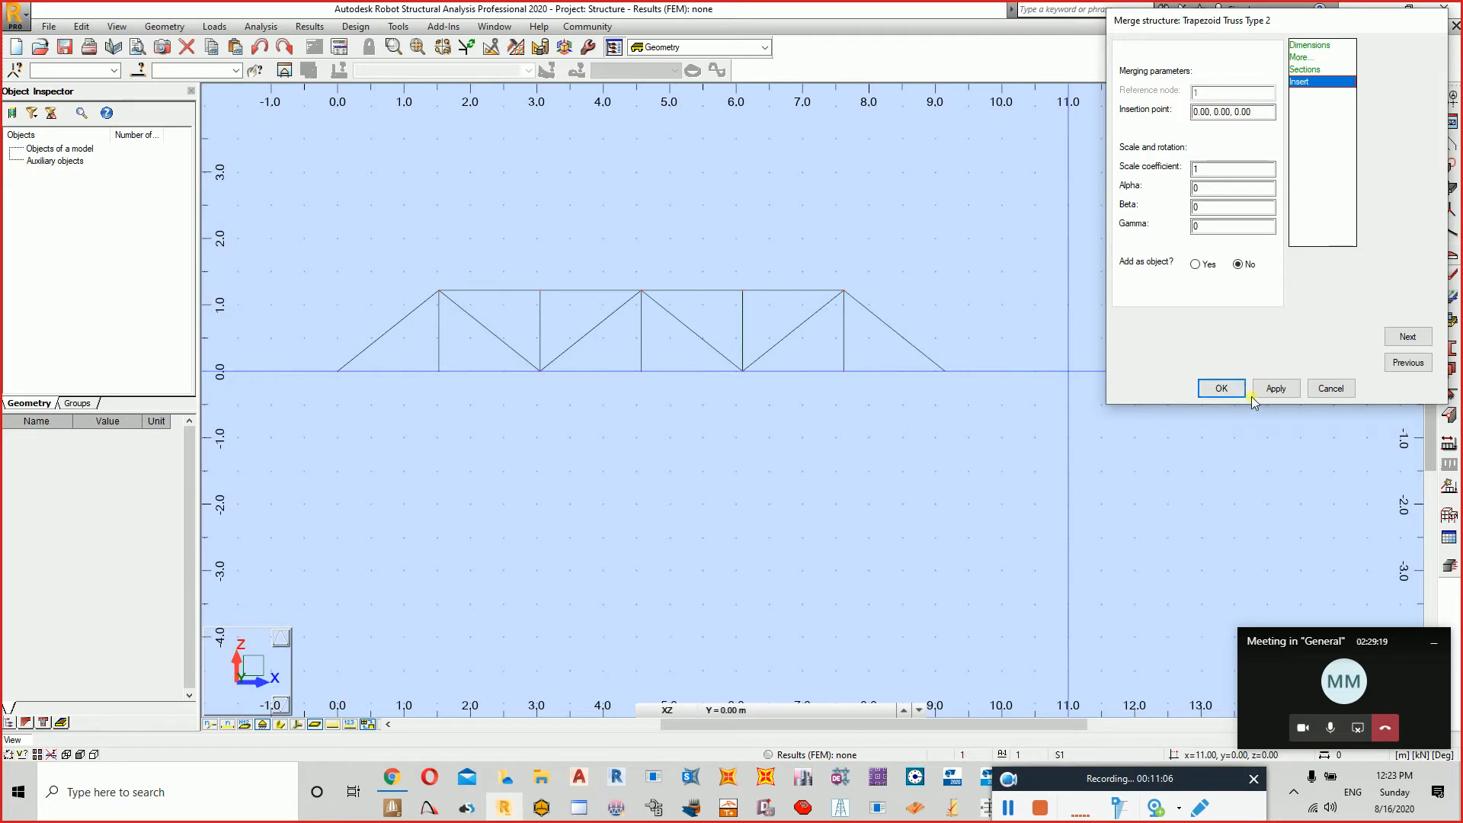
click(1274, 389)
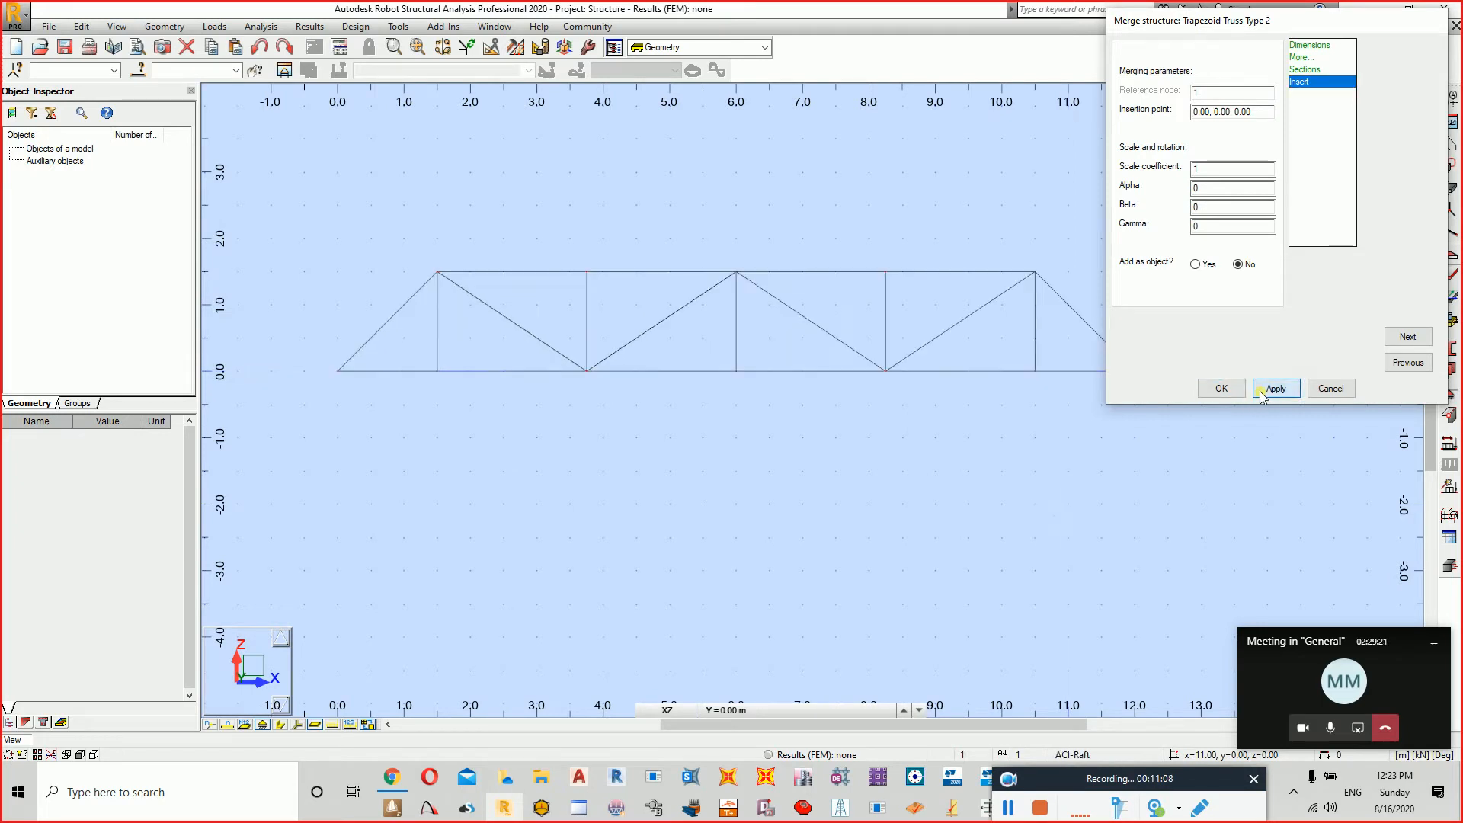
click(1219, 390)
scroll(1140, 410, down, 1)
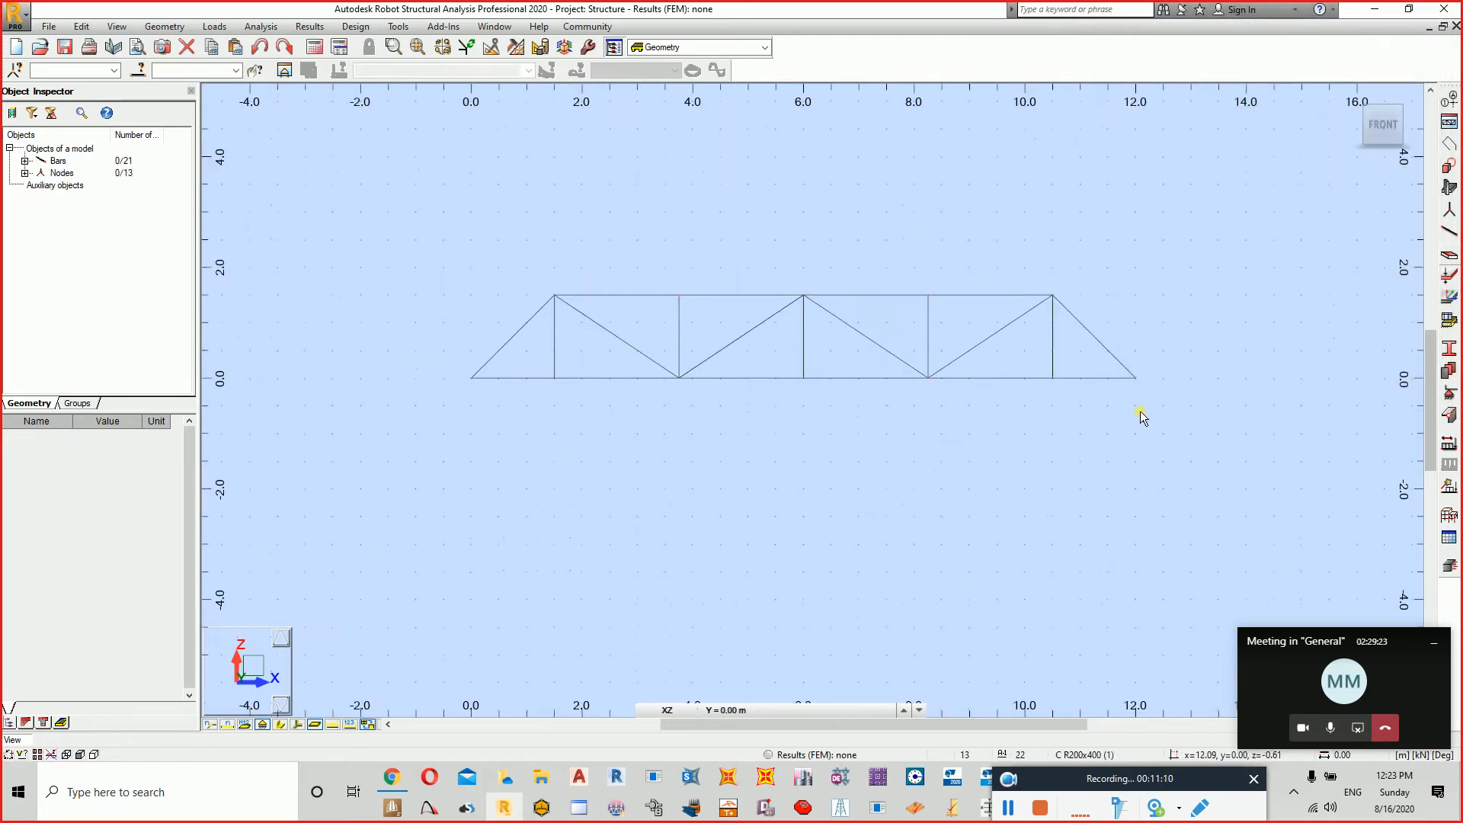
Choose Trapezoidal truss type 2 from the library of beams, frames and trusses to merge a second truss into the model.
middle_drag(1140, 410, 963, 399)
scroll(960, 398, down, 1)
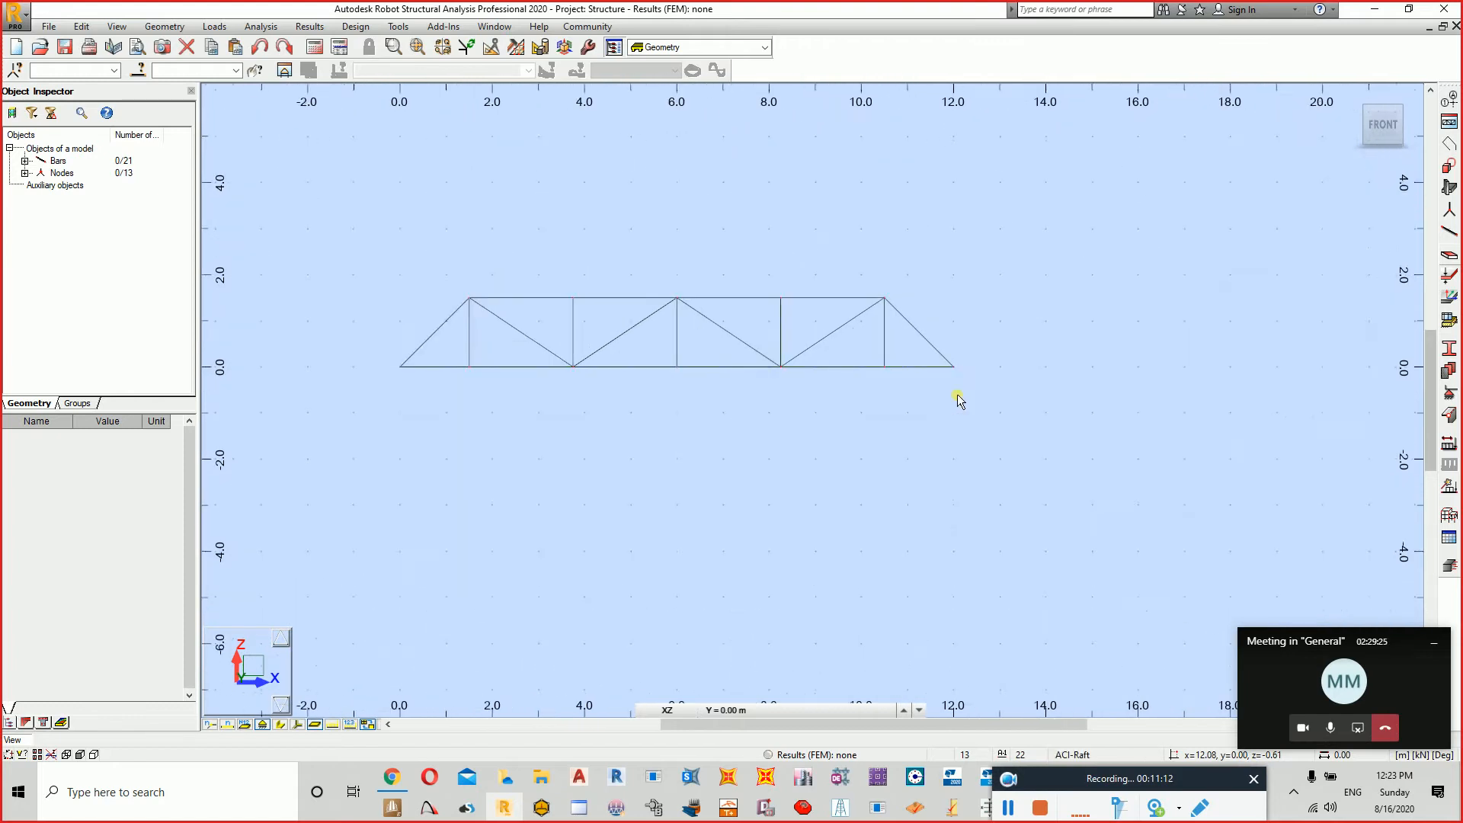
click(1449, 103)
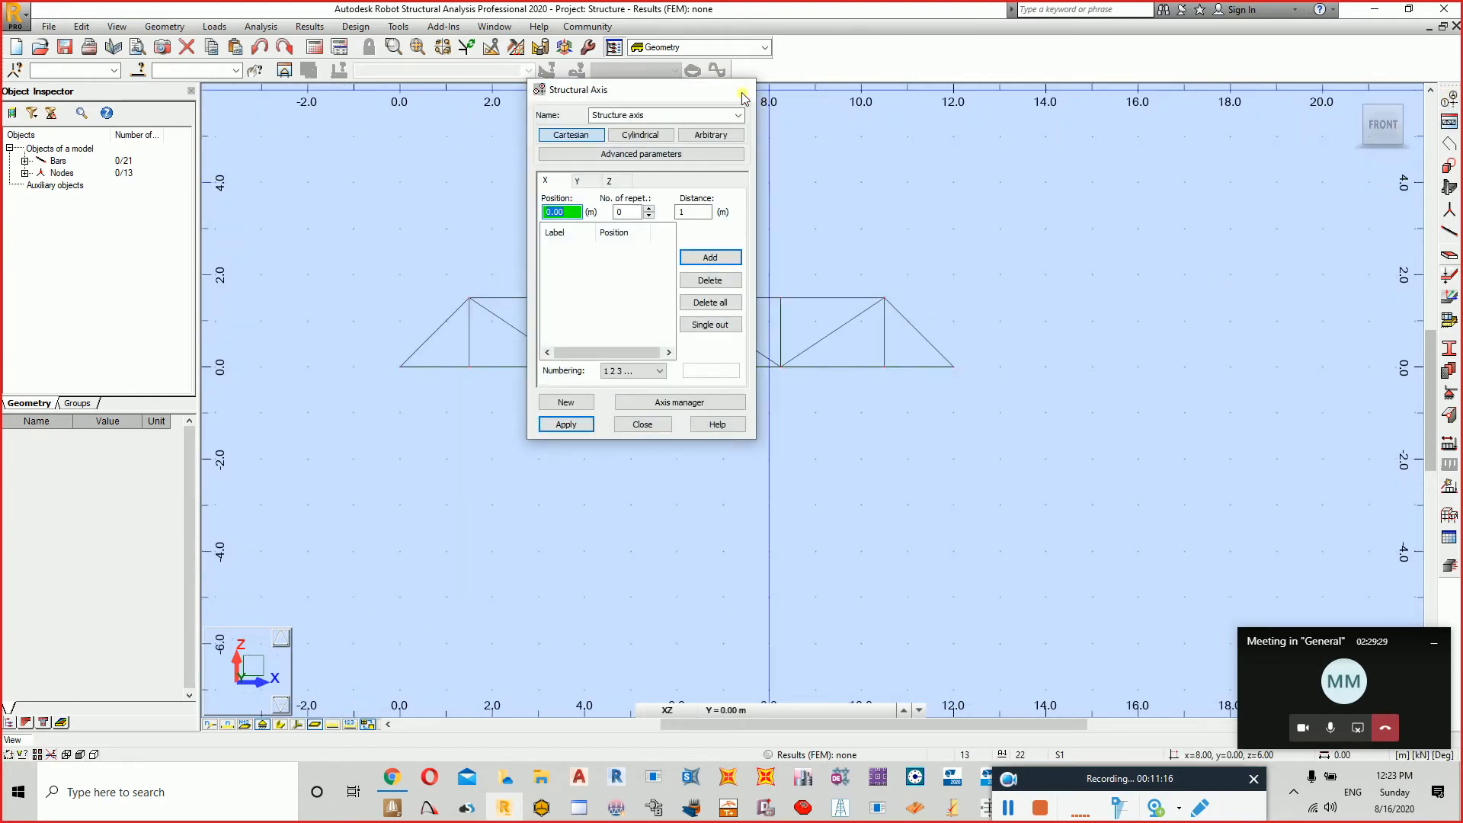
click(738, 90)
click(1447, 122)
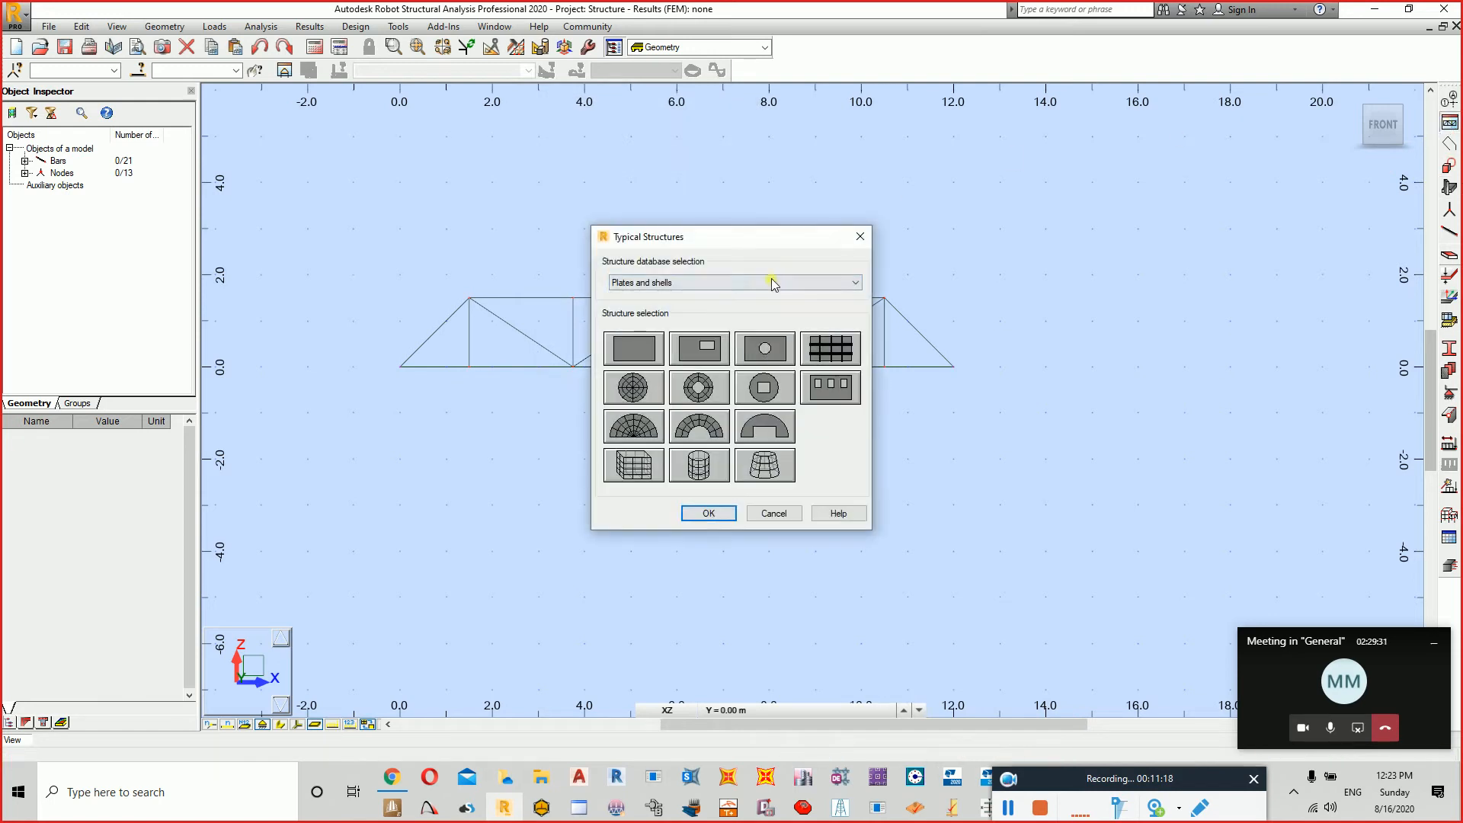
click(774, 282)
click(708, 298)
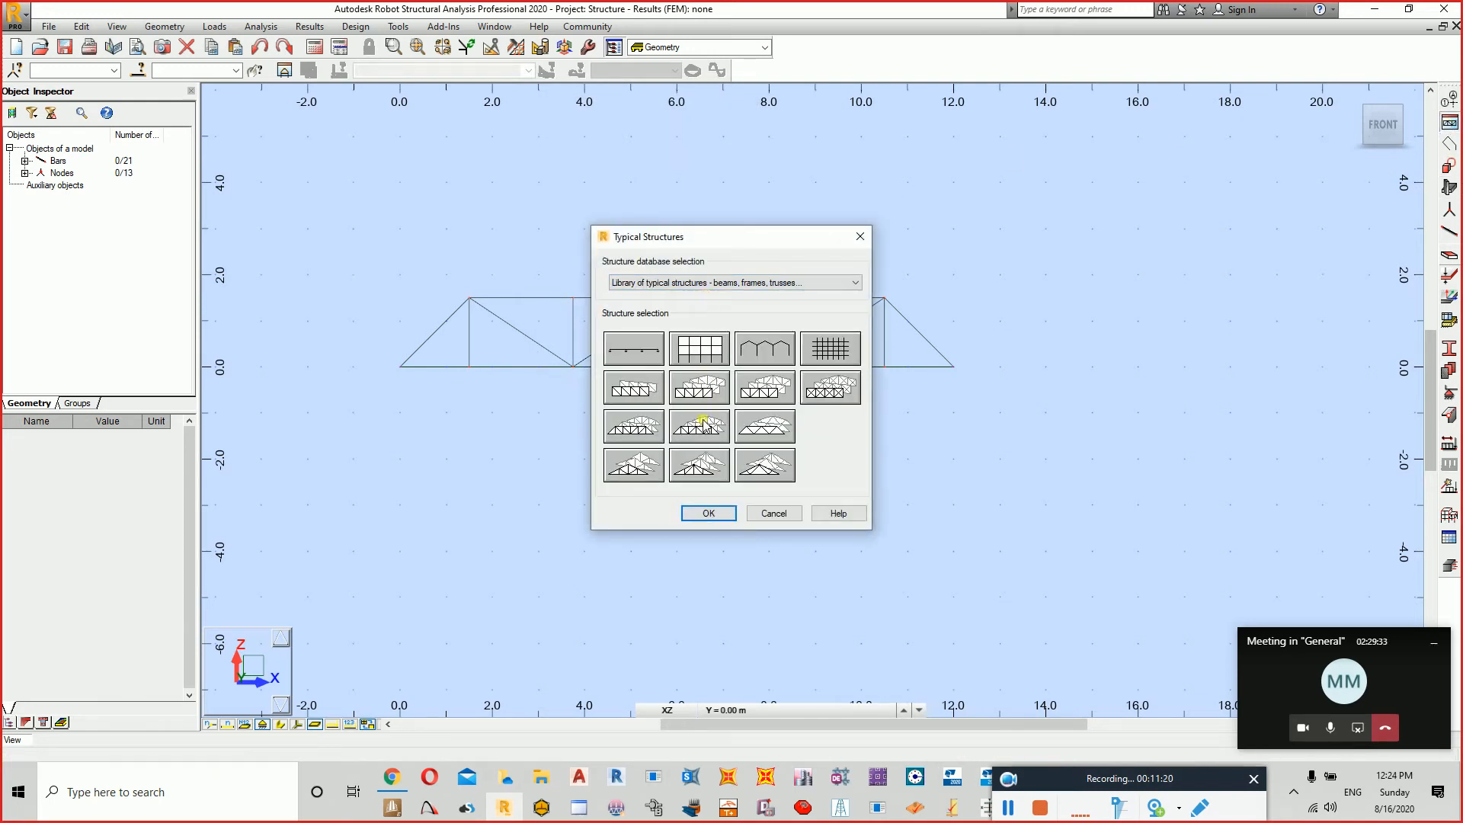
click(705, 510)
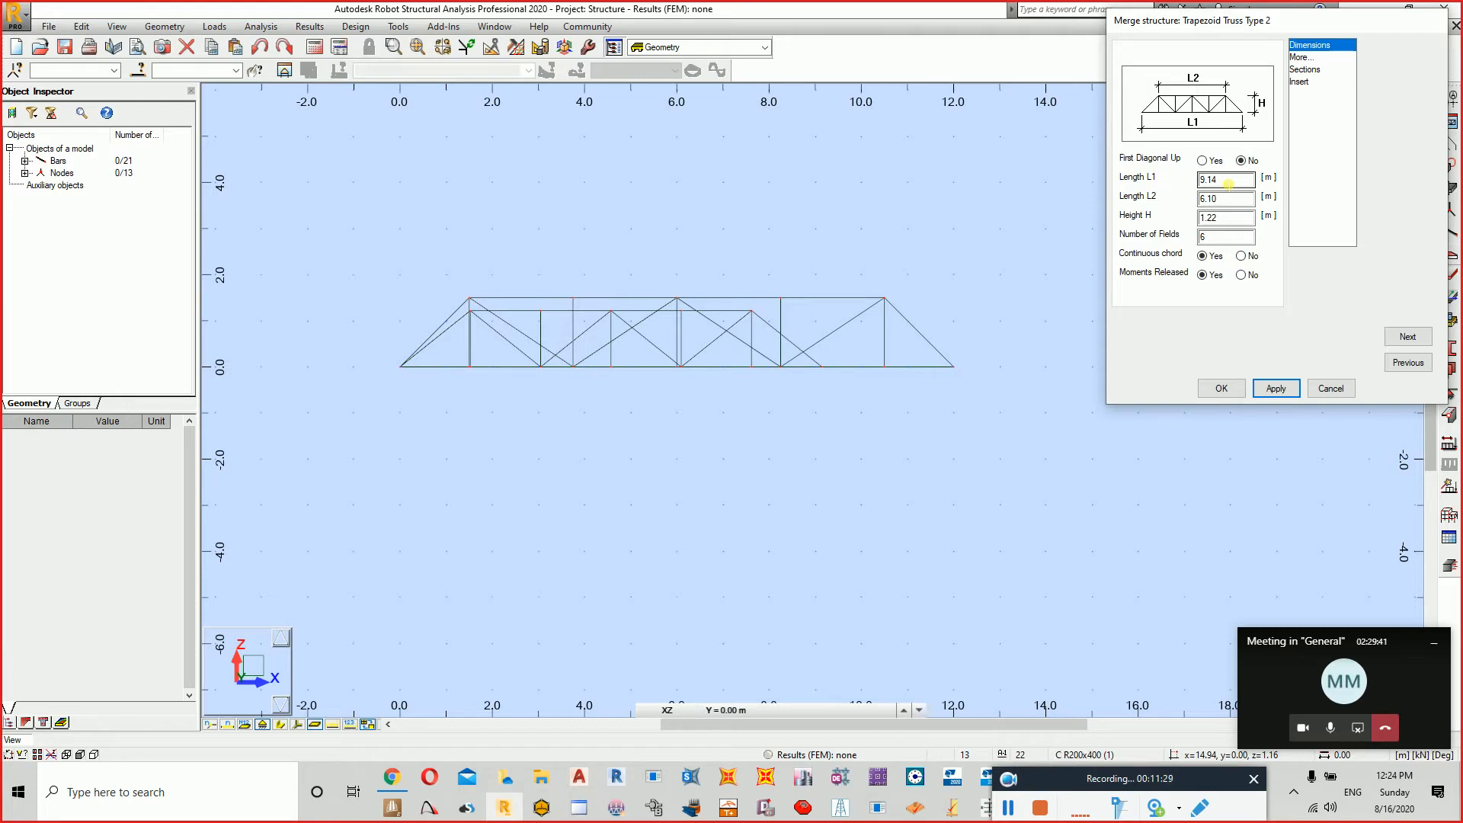
Set the second truss's dimensions to length L1 12 m, length L2 9 m and height H 1.5 m.
double_click(1228, 183)
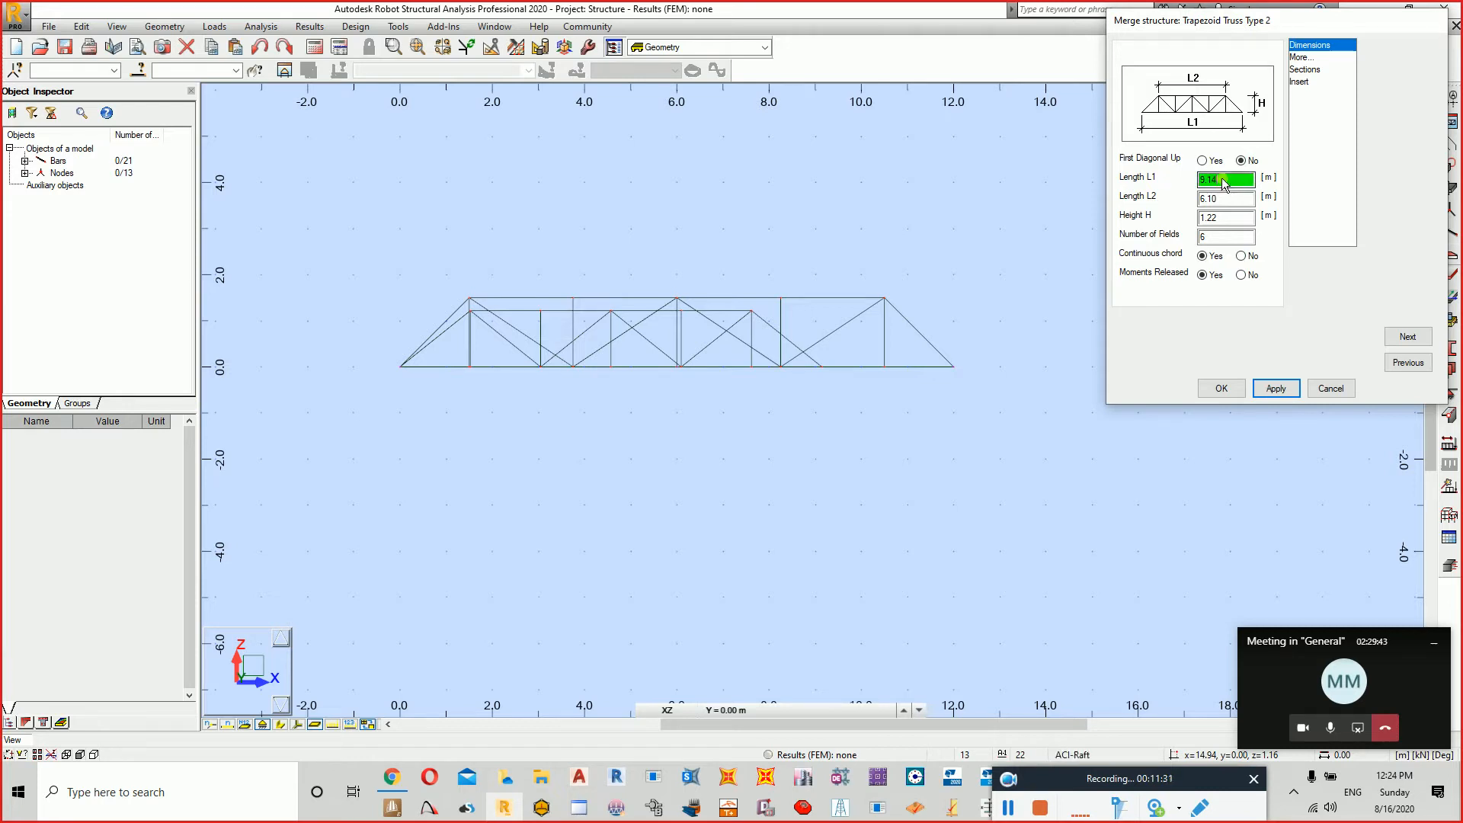
text(12)
key(Tab)
text(9)
key(Tab)
text(1)
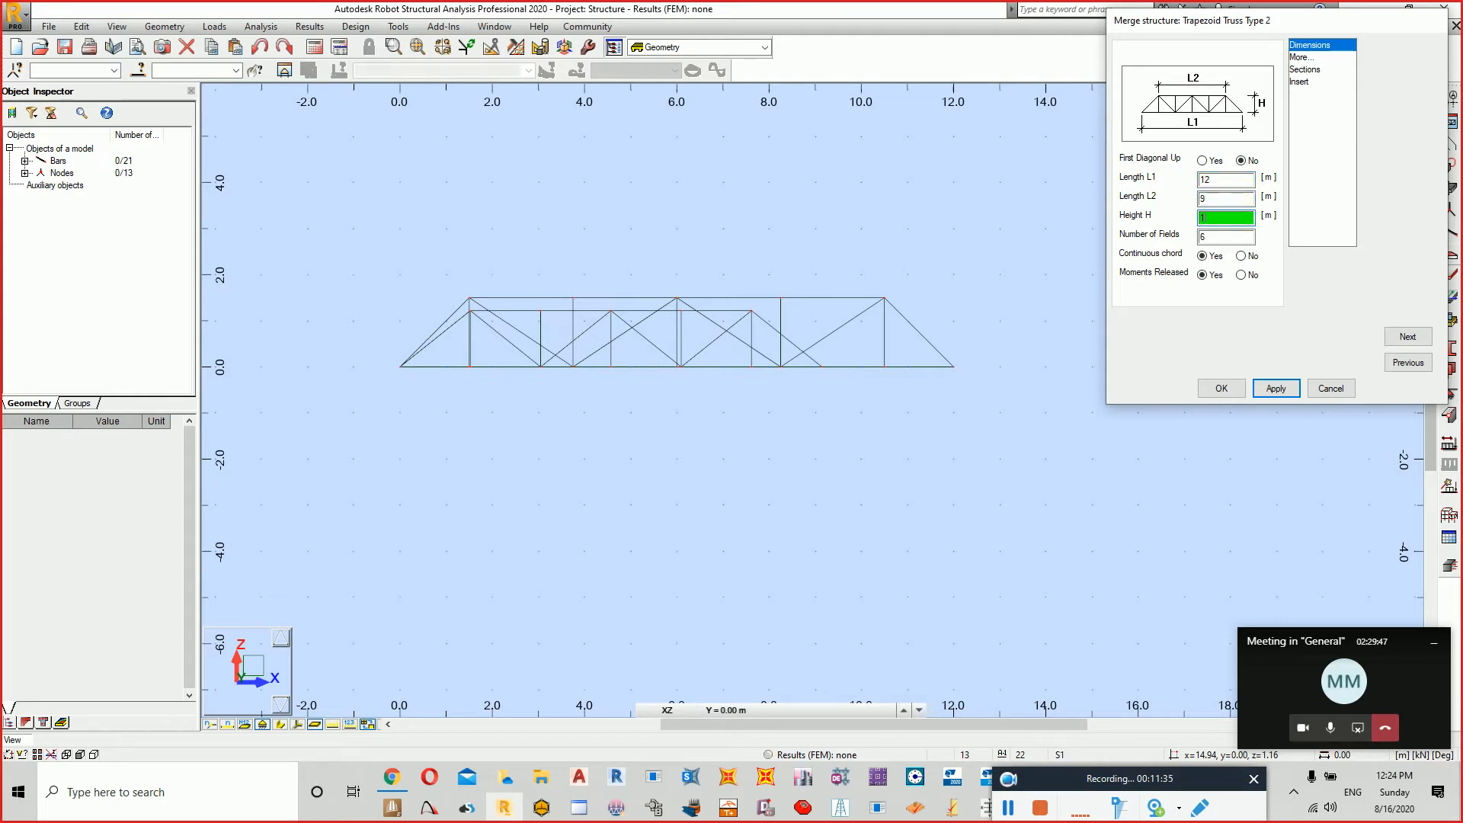
key(Tab)
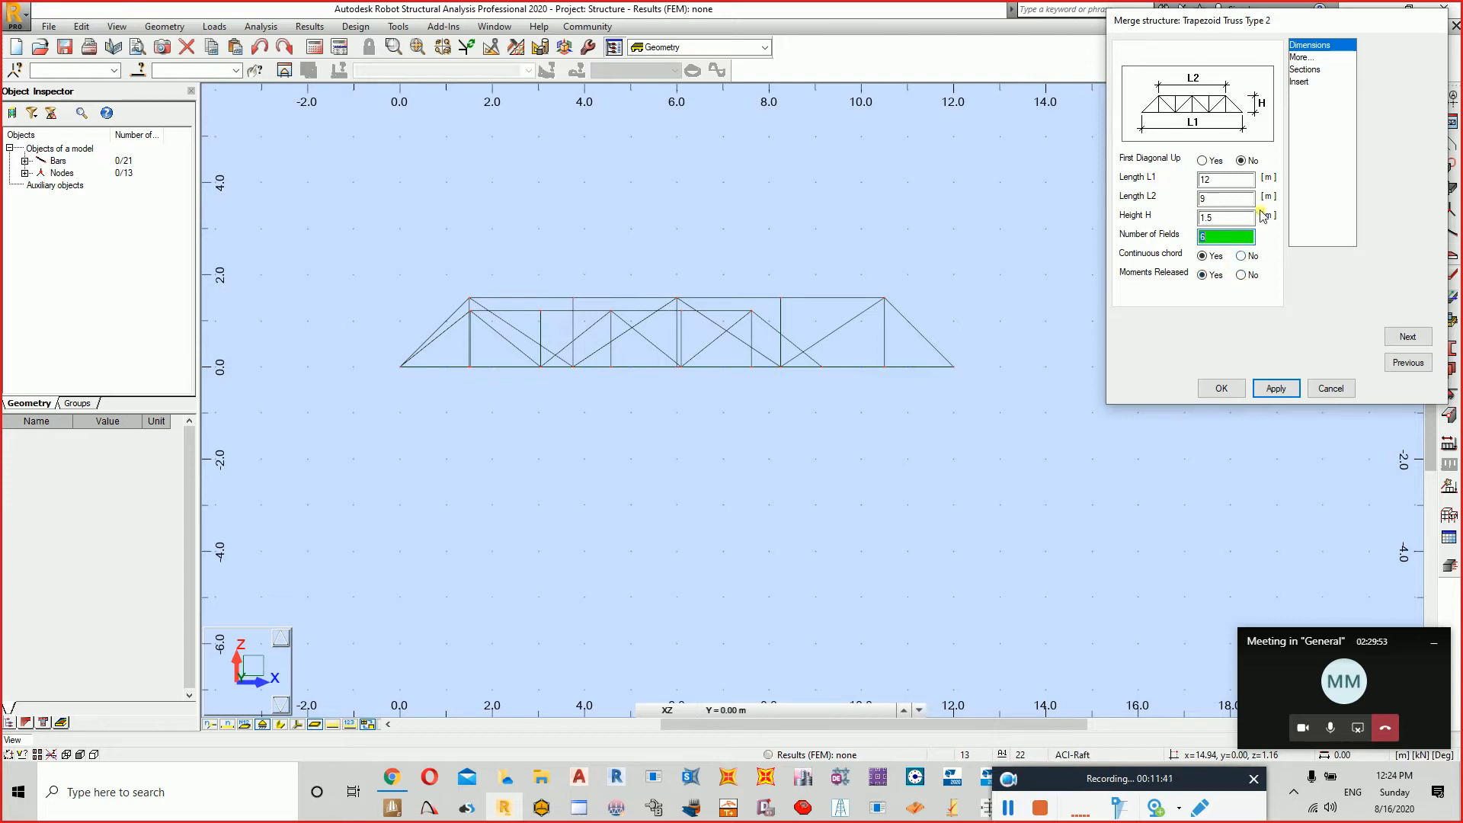
Check the second truss's offset distances and member sections, then insert it at 14.00, 0.00, 0.00.
click(1314, 58)
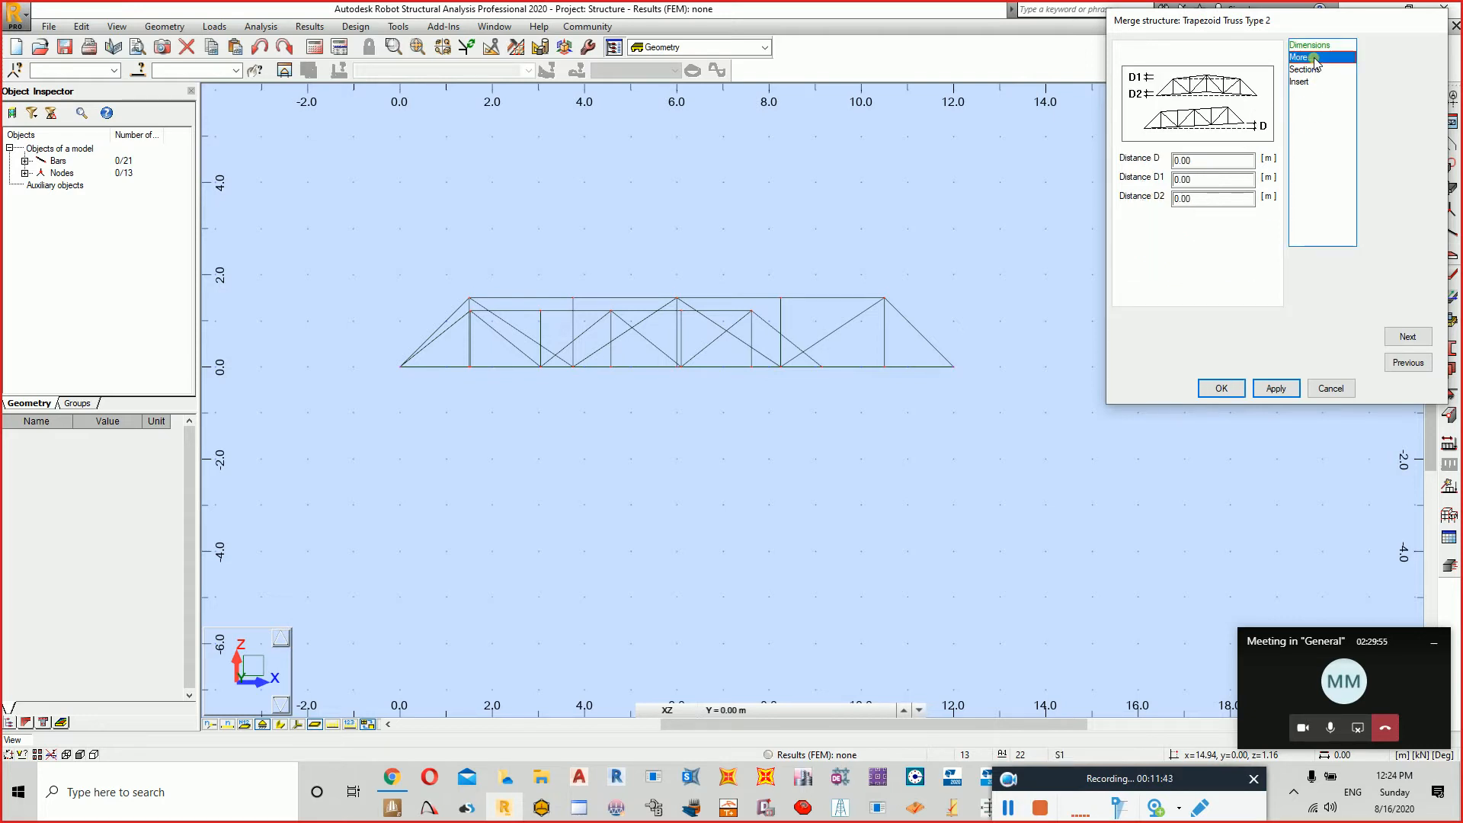
click(1306, 70)
click(1304, 82)
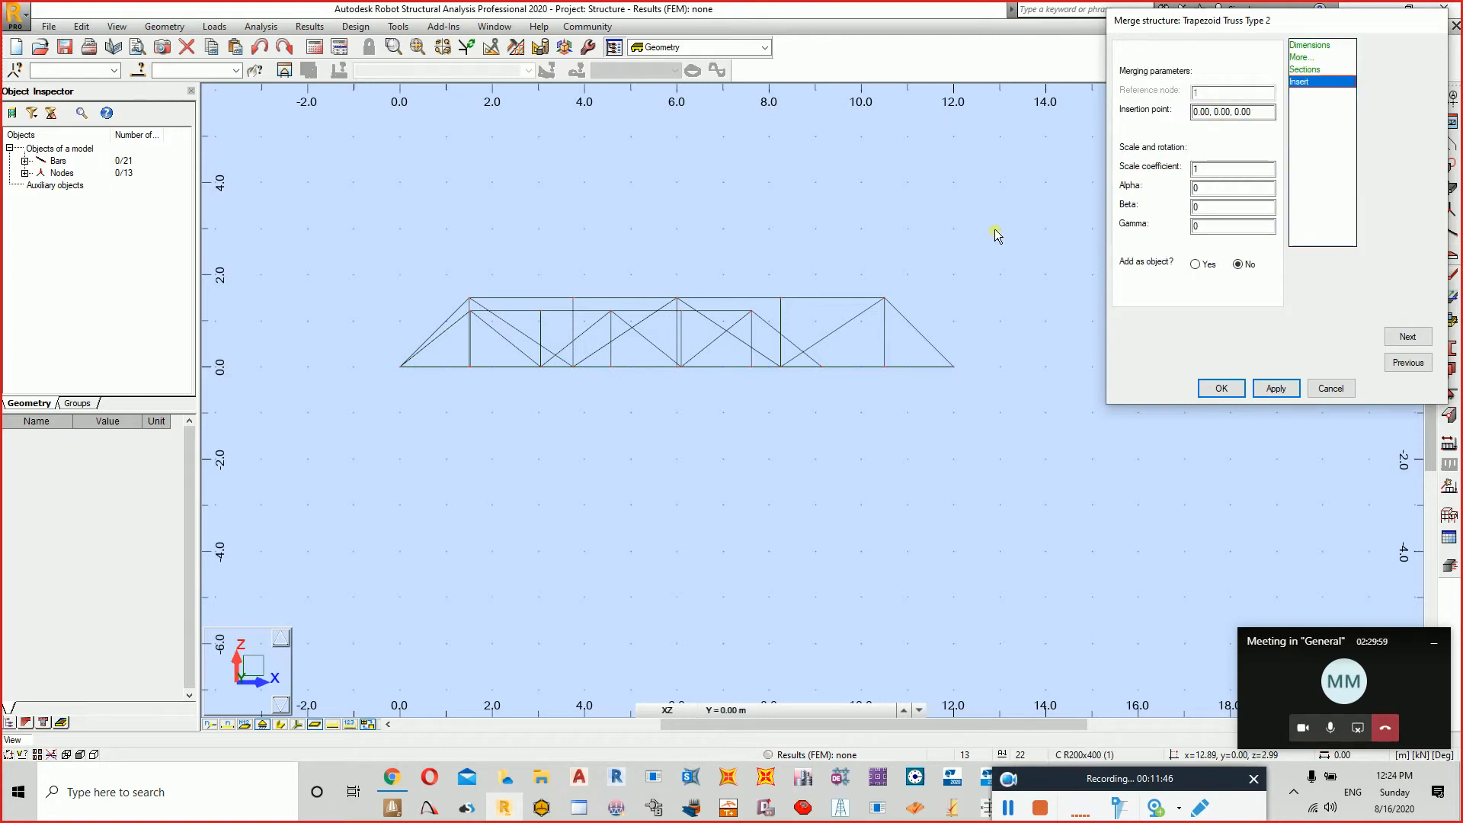
middle_drag(996, 231, 898, 253)
click(1207, 113)
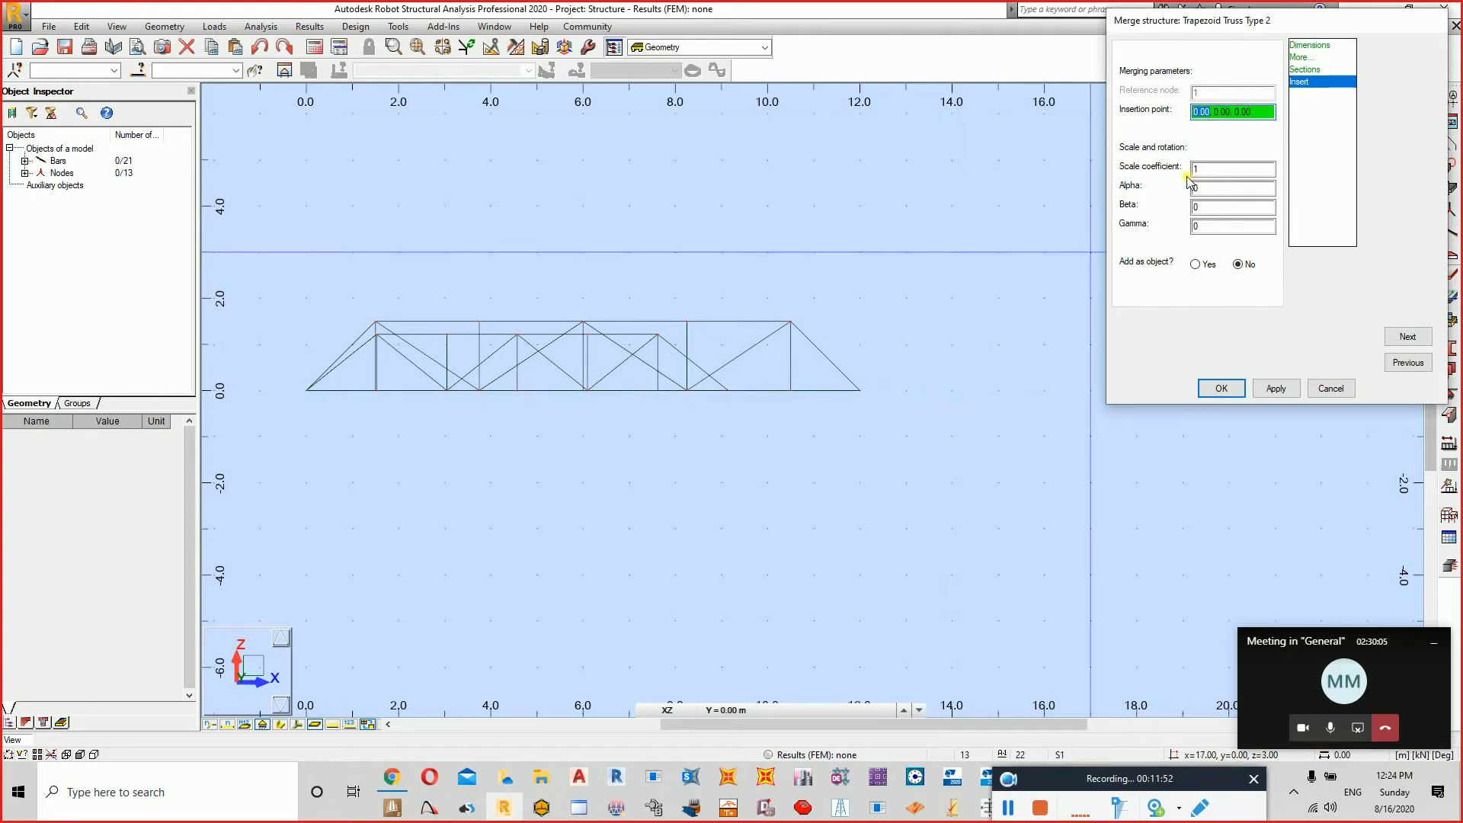
text(14)
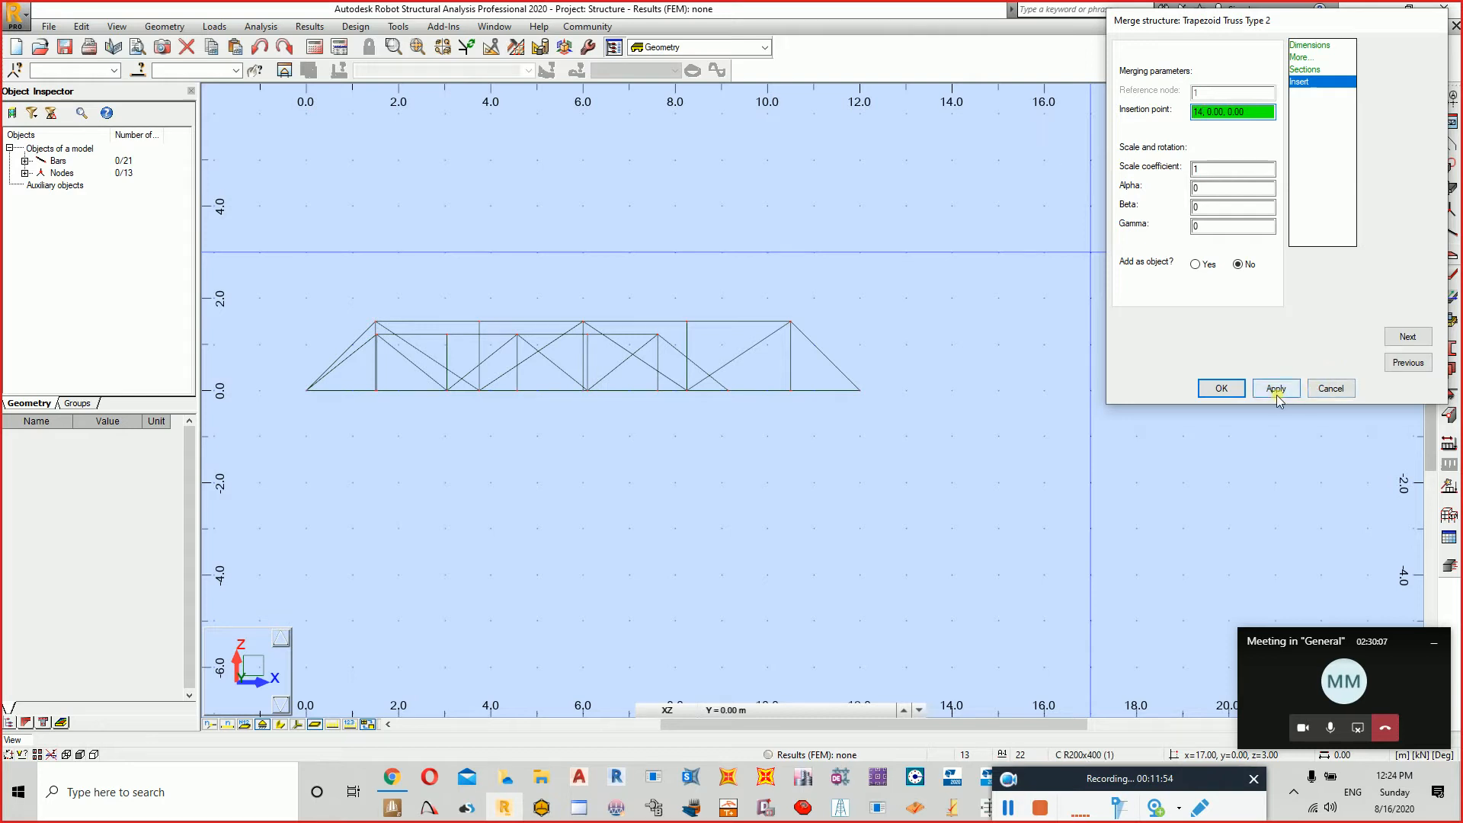
click(1275, 389)
click(1210, 389)
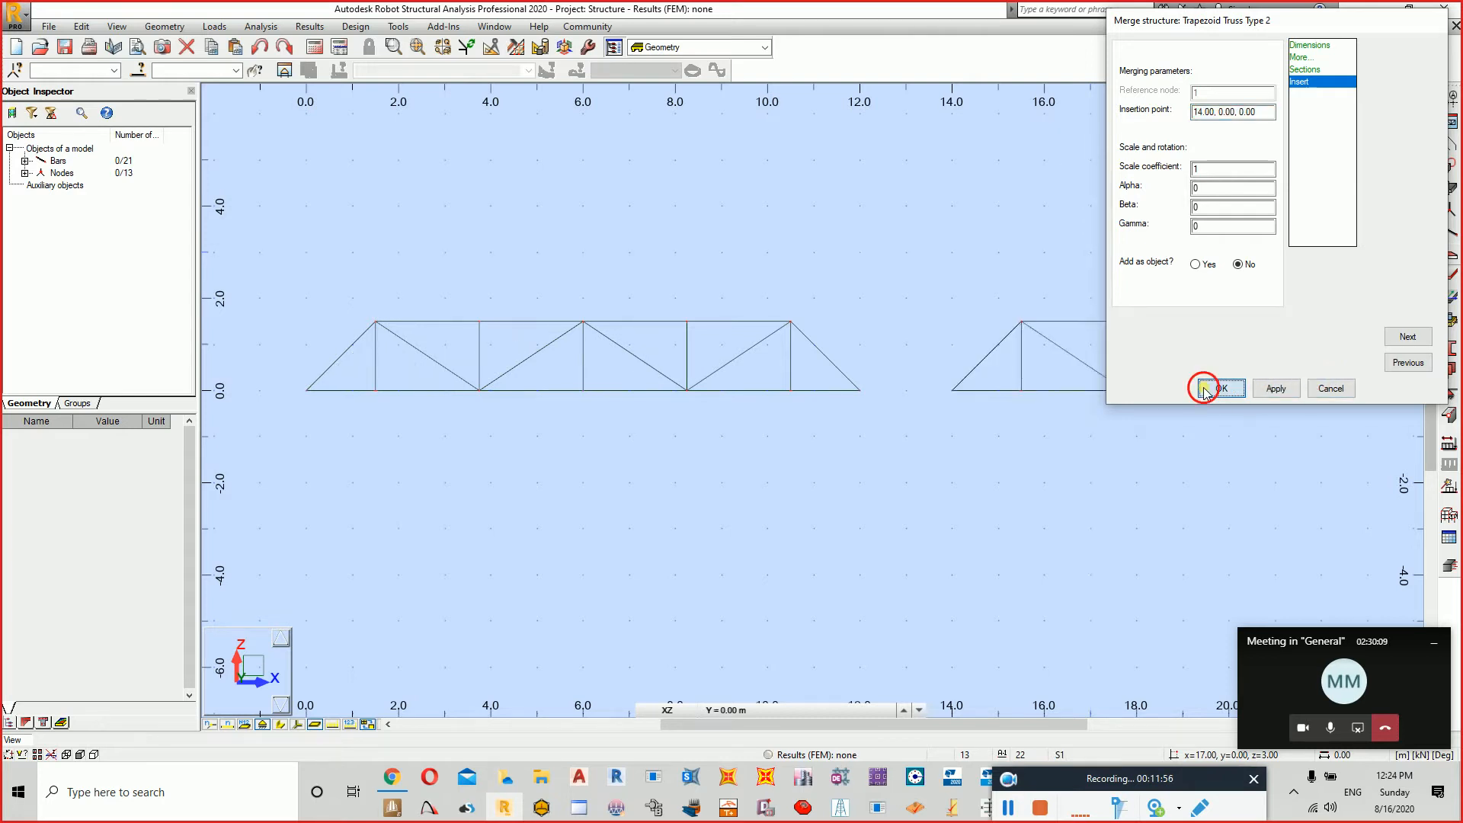
Start a third truss from the library of beams, frames and trusses, using Trapezoidal truss type 2.
scroll(1120, 449, down, 3)
middle_drag(1117, 457, 831, 442)
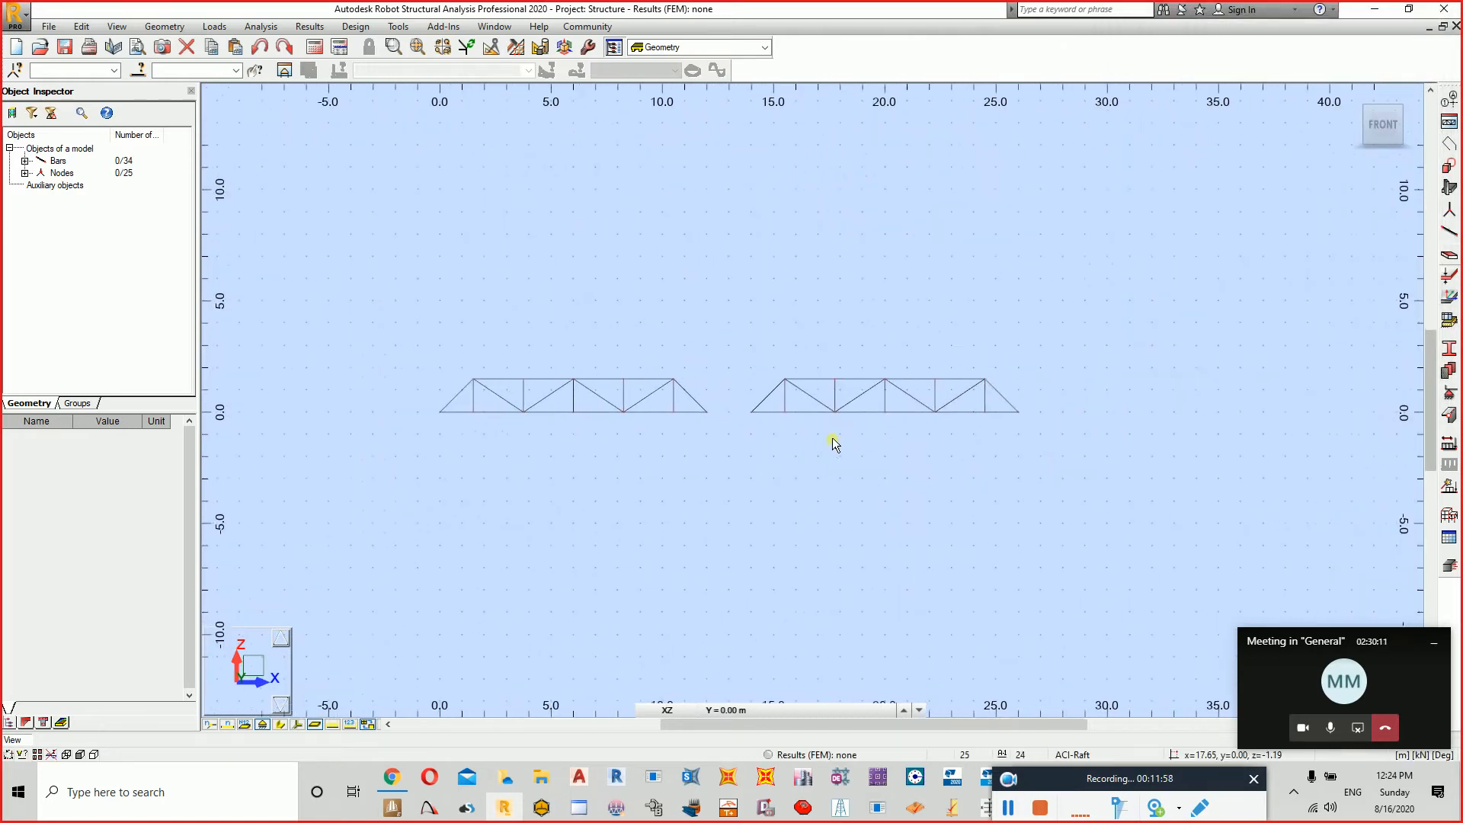
middle_drag(931, 457, 850, 404)
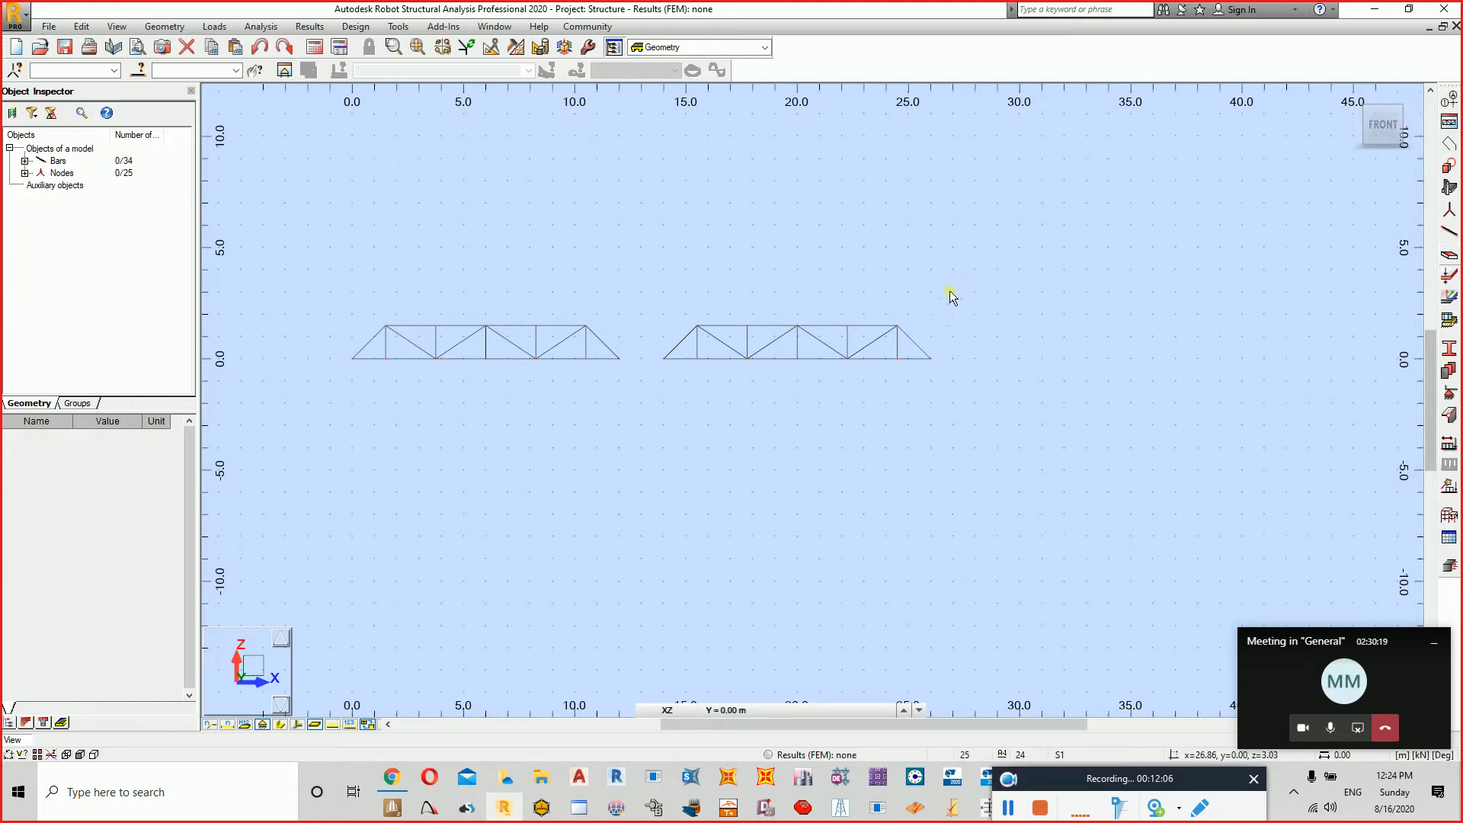
click(1448, 122)
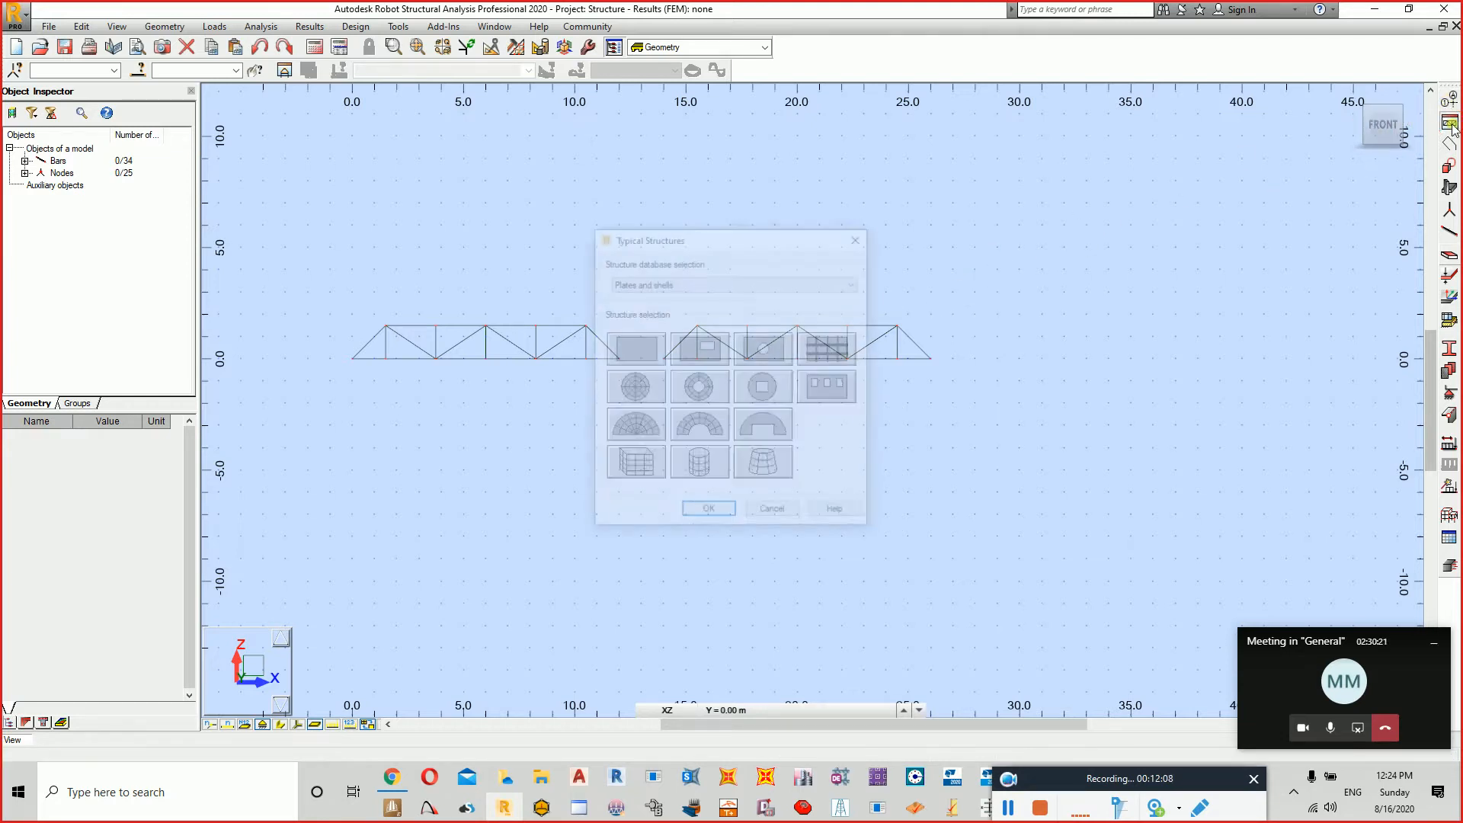
click(853, 283)
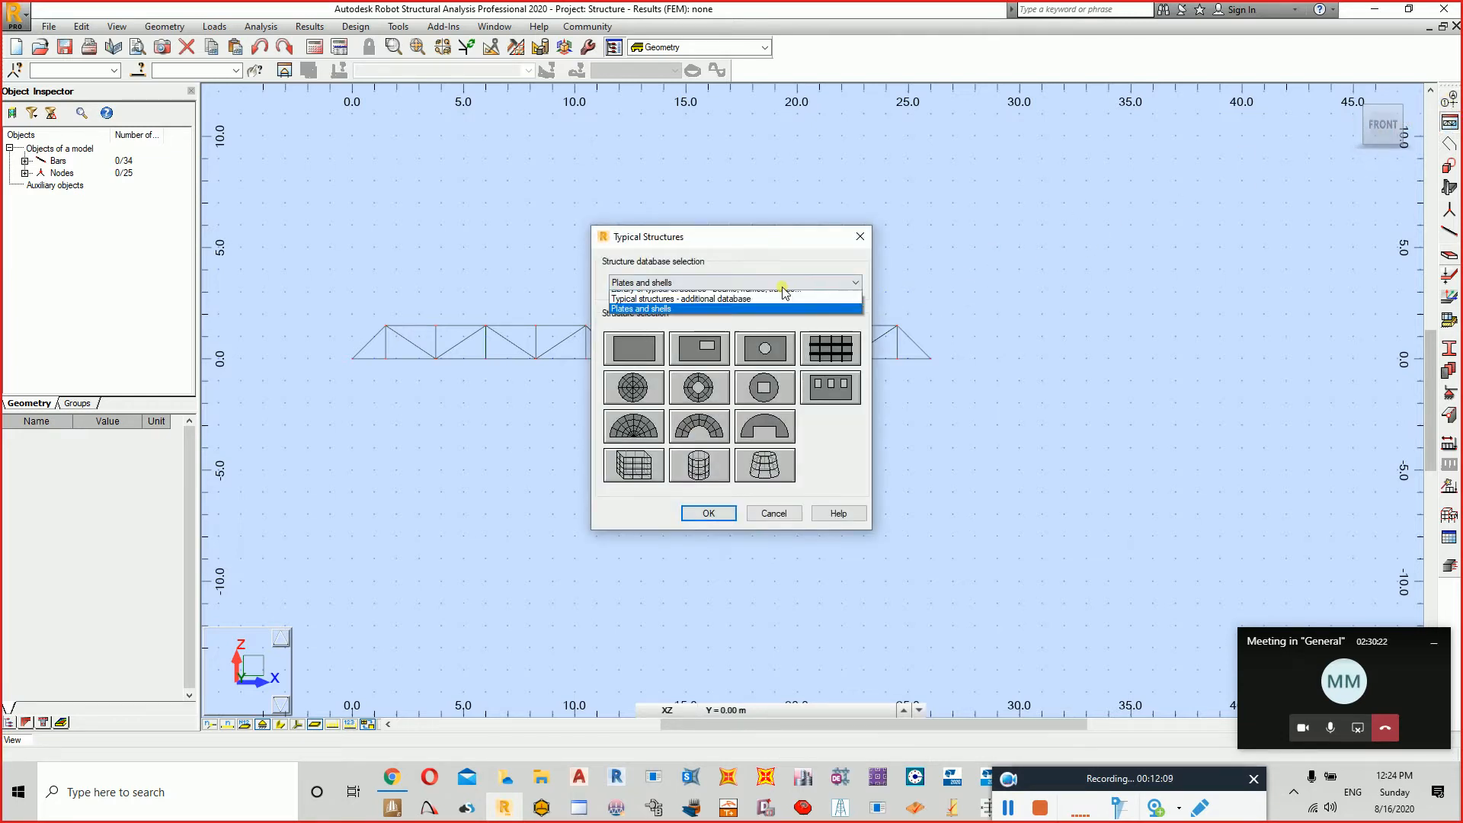
click(699, 296)
click(698, 429)
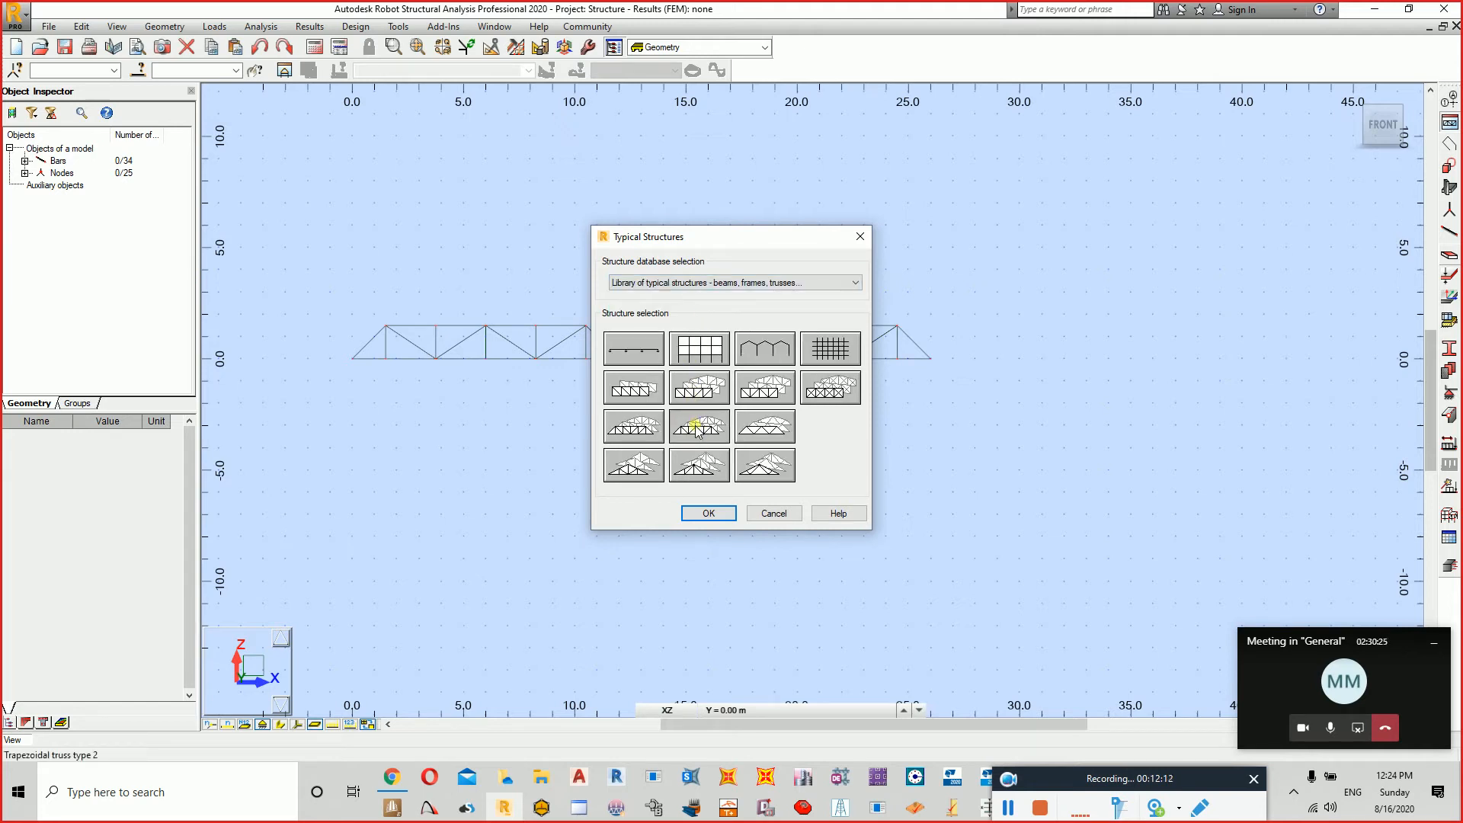
click(708, 512)
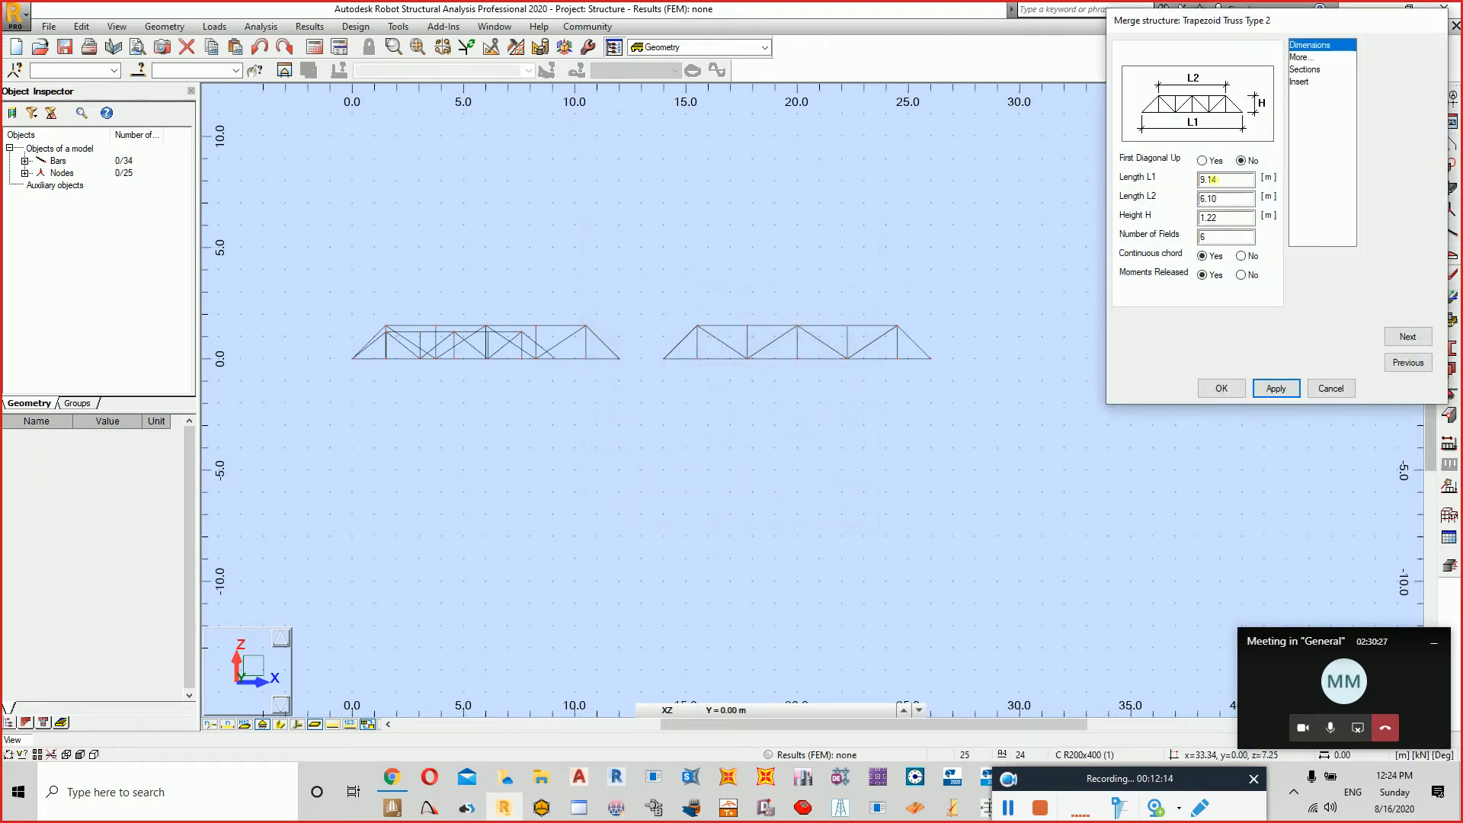
Give the third truss First Diagonal Up Yes, L1 12 m, L2 9 m, H 1.5 m and Continuous chord No.
double_click(1201, 178)
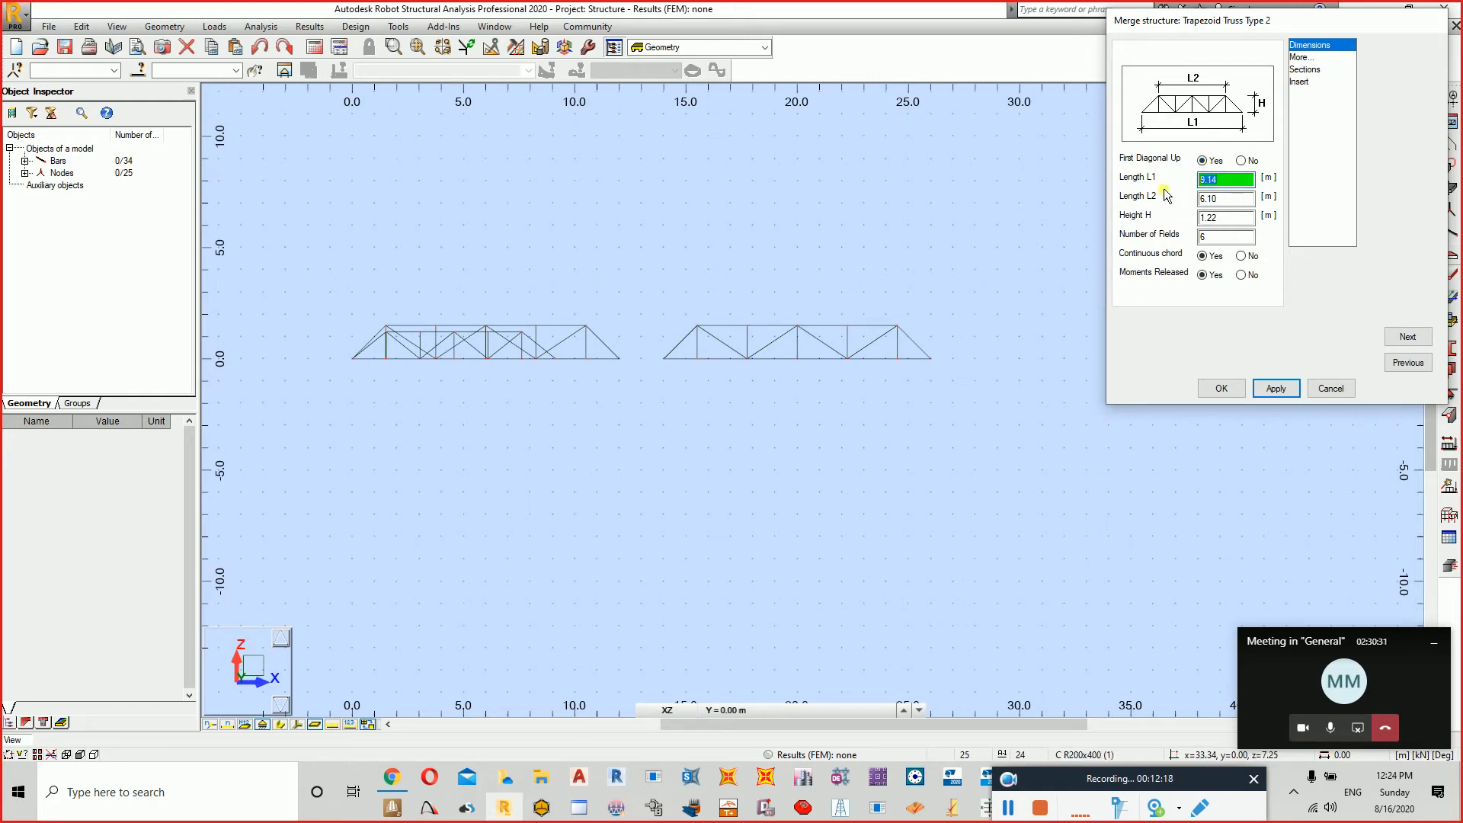
key(Tab)
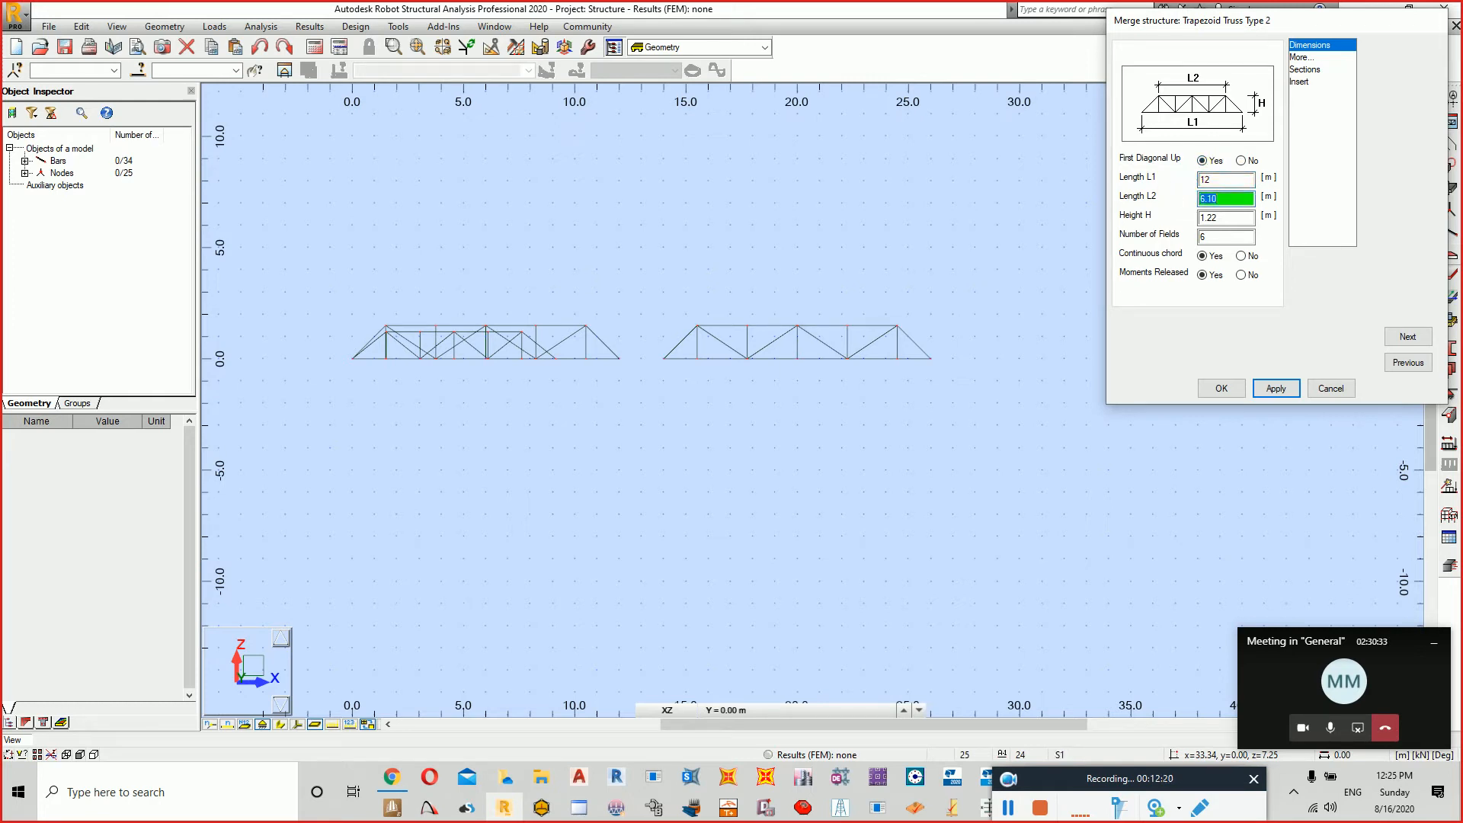
text(9)
key(Tab)
text(1)
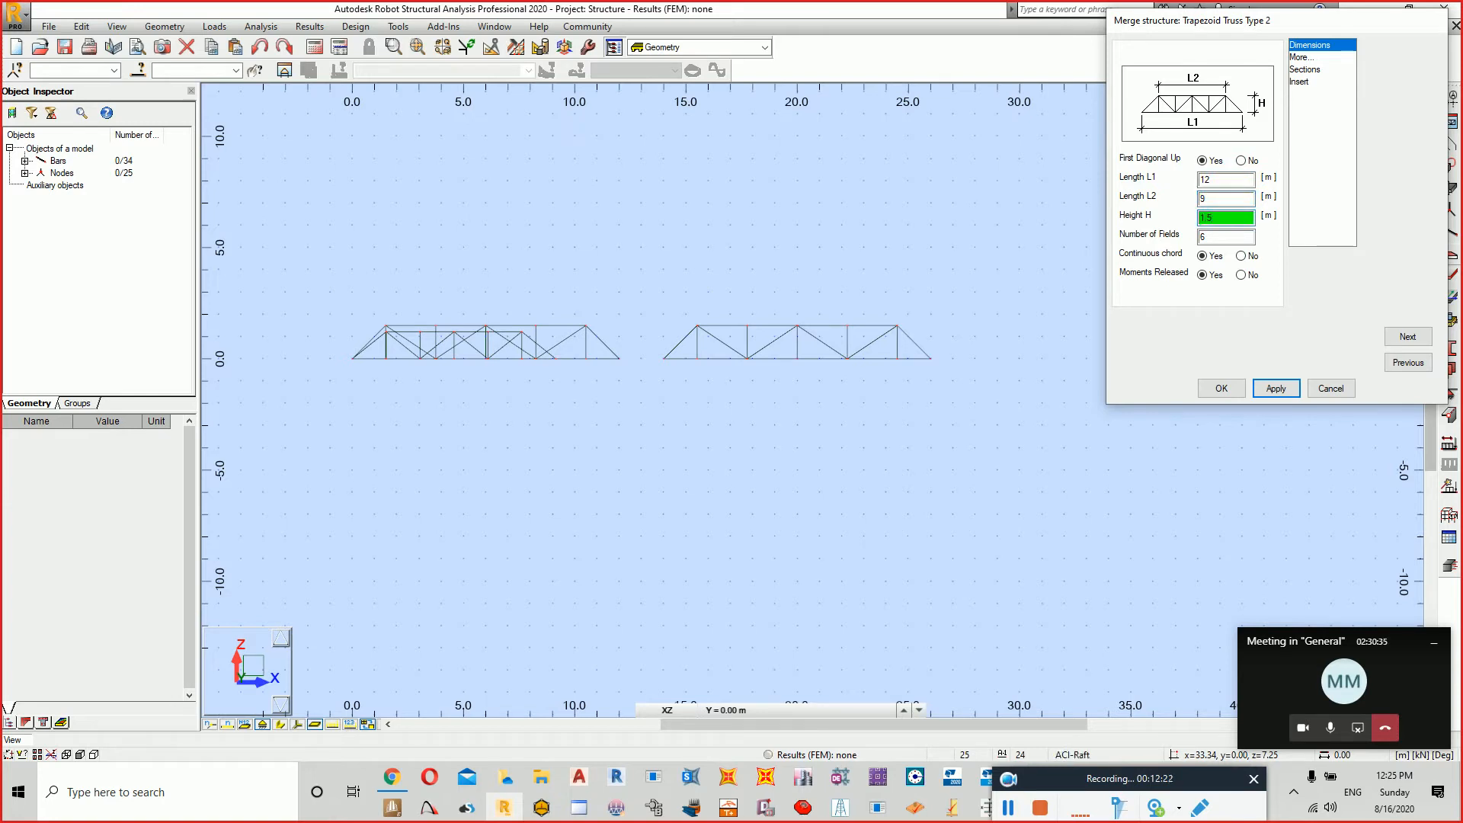
click(1241, 257)
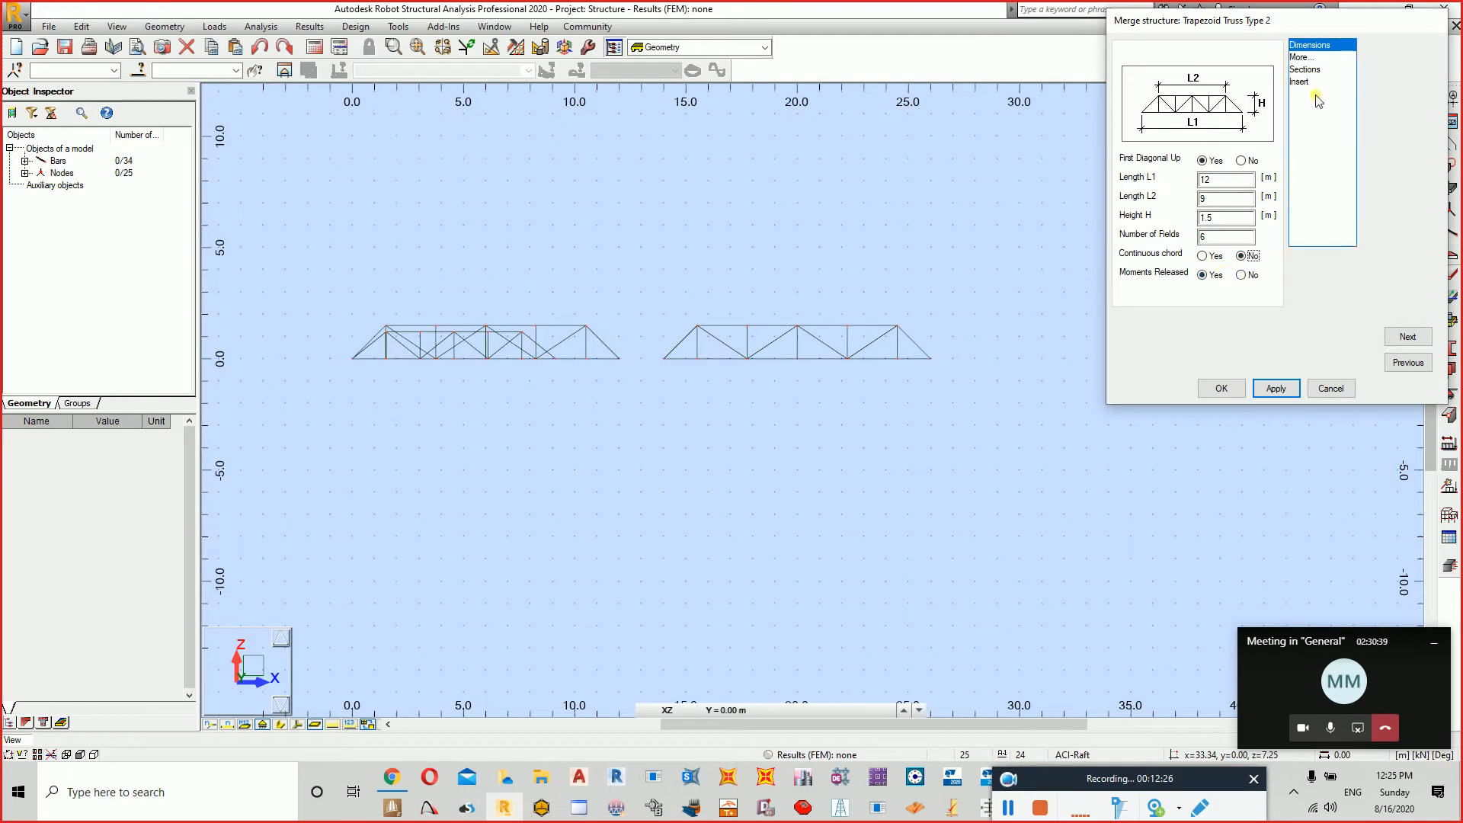
Check the third truss's member sections and insert it at 28, 0.00, 0.00.
click(1311, 69)
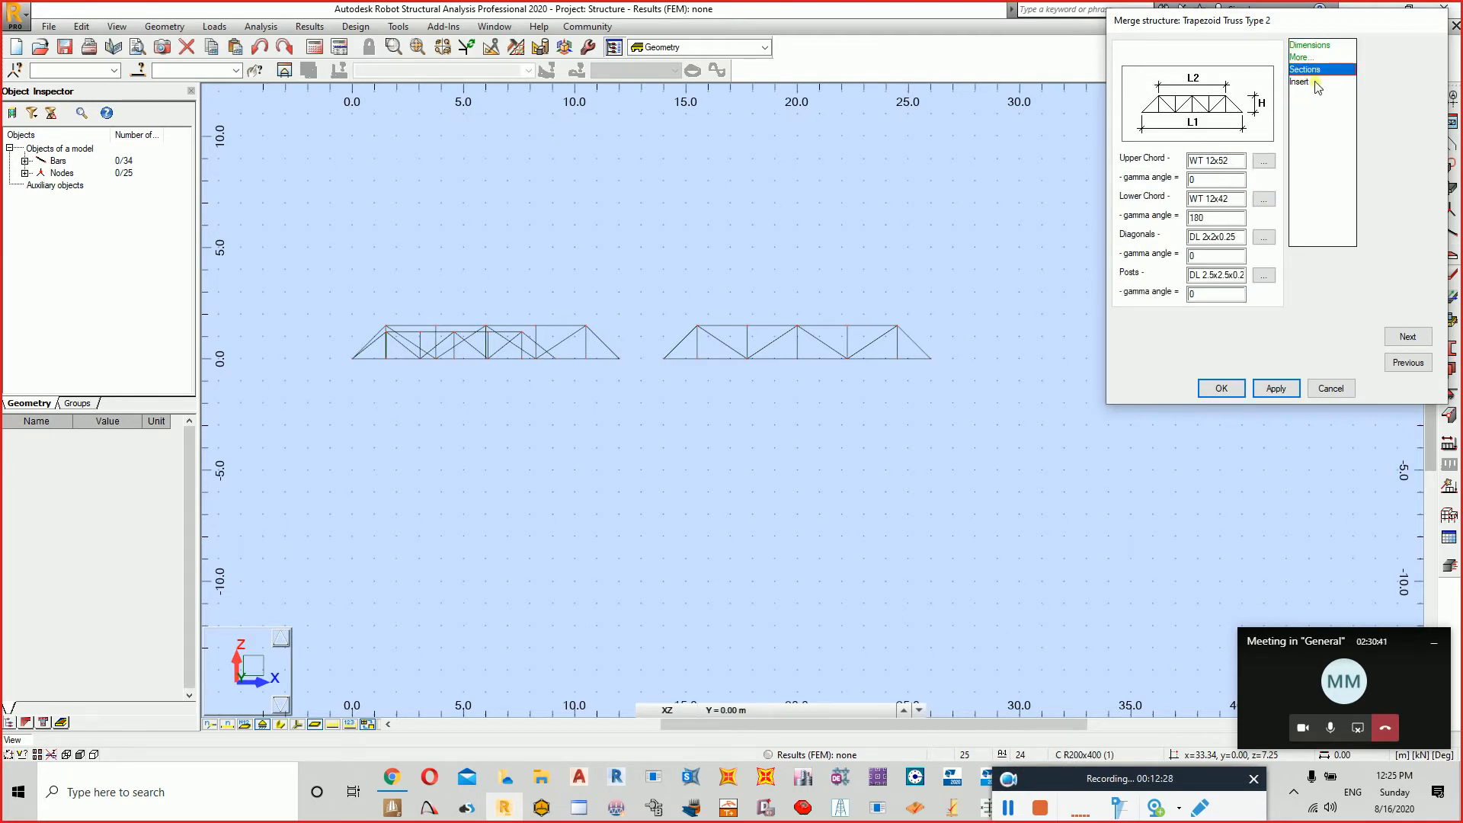
click(1312, 81)
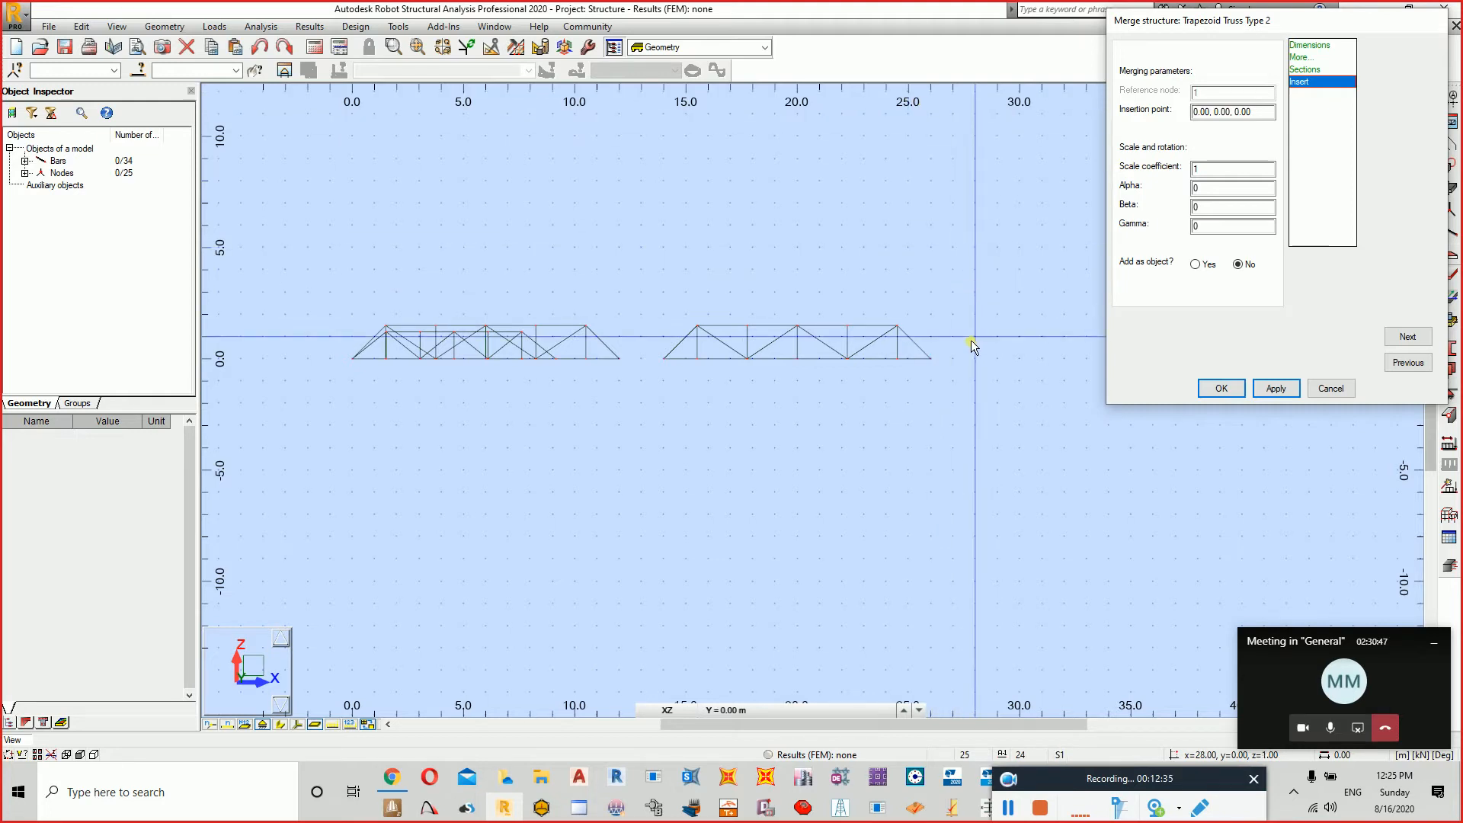
click(1213, 115)
double_click(1203, 112)
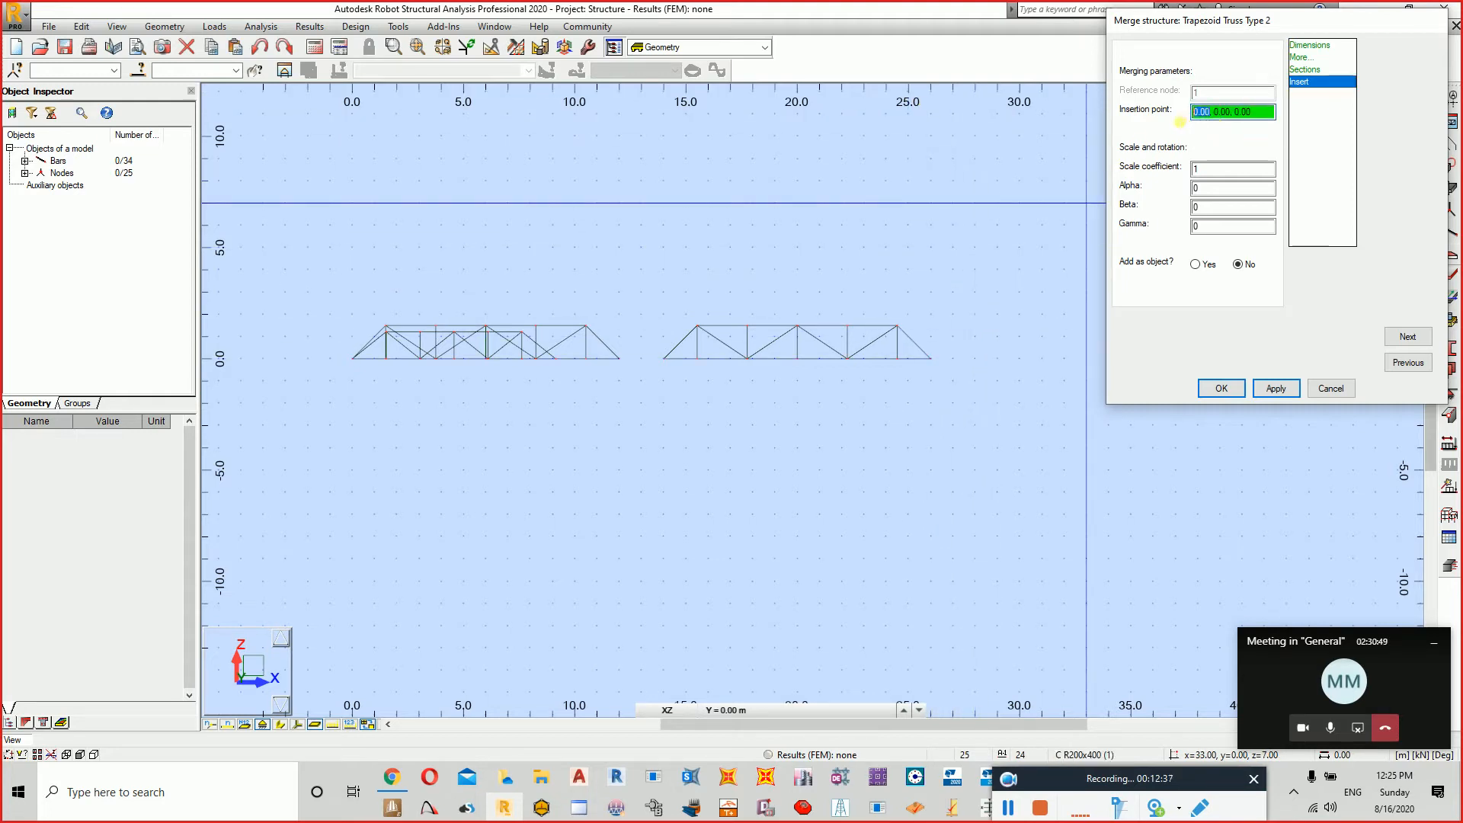
text(28)
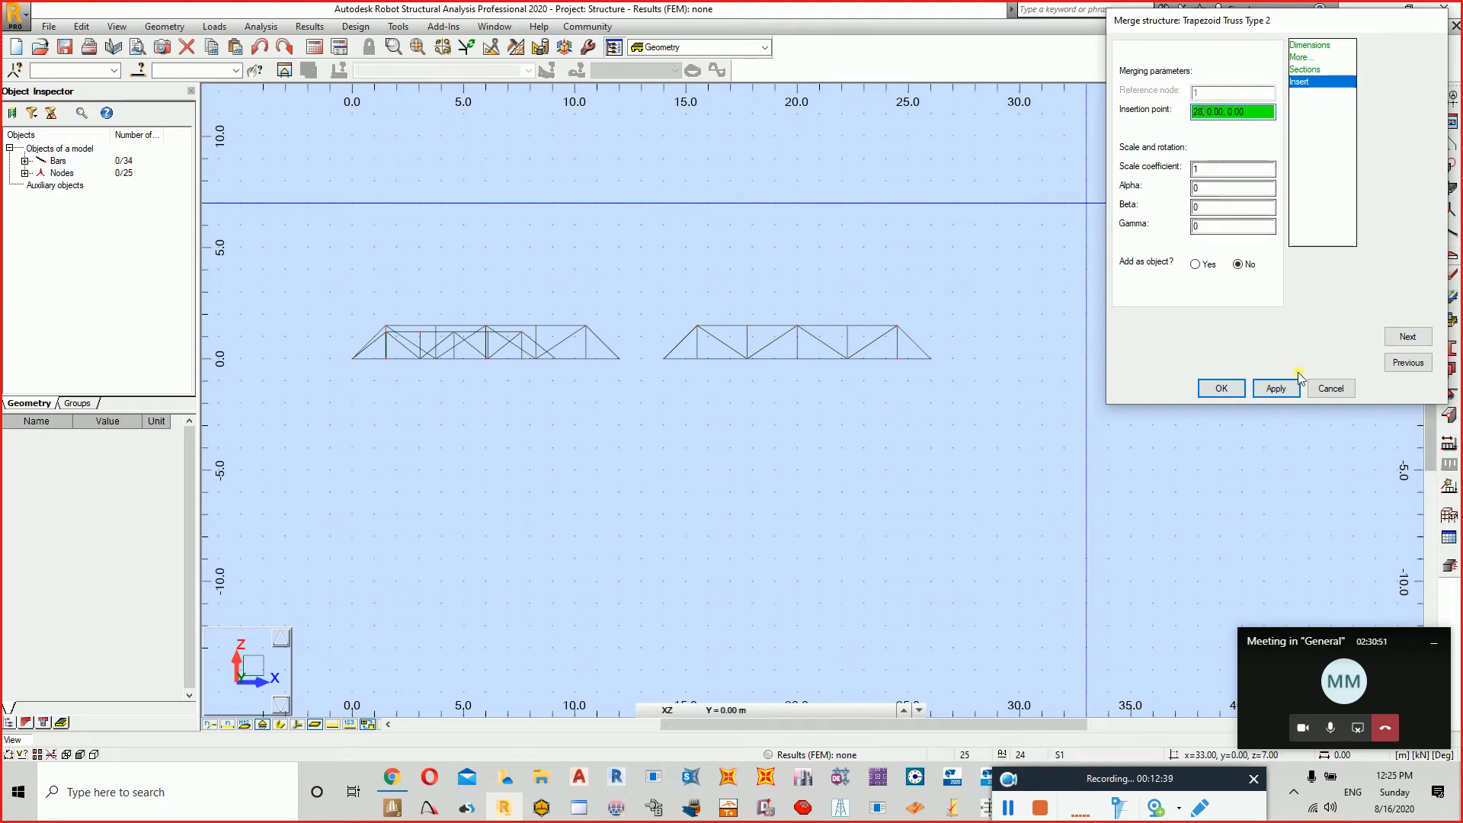
click(1280, 387)
click(1217, 389)
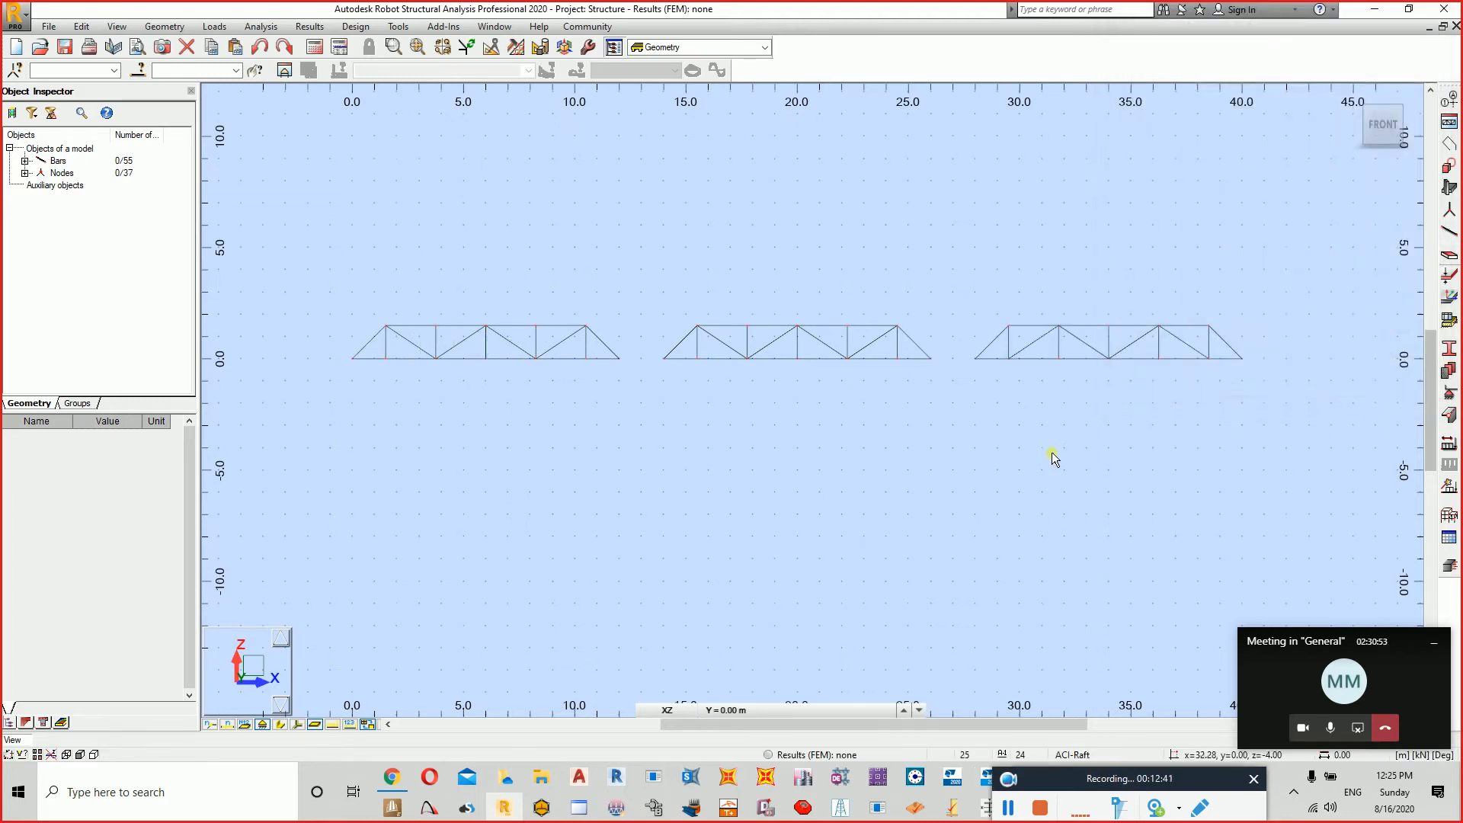
Compare the diagonal layout and chord members of the three inserted trusses.
middle_drag(865, 410, 932, 419)
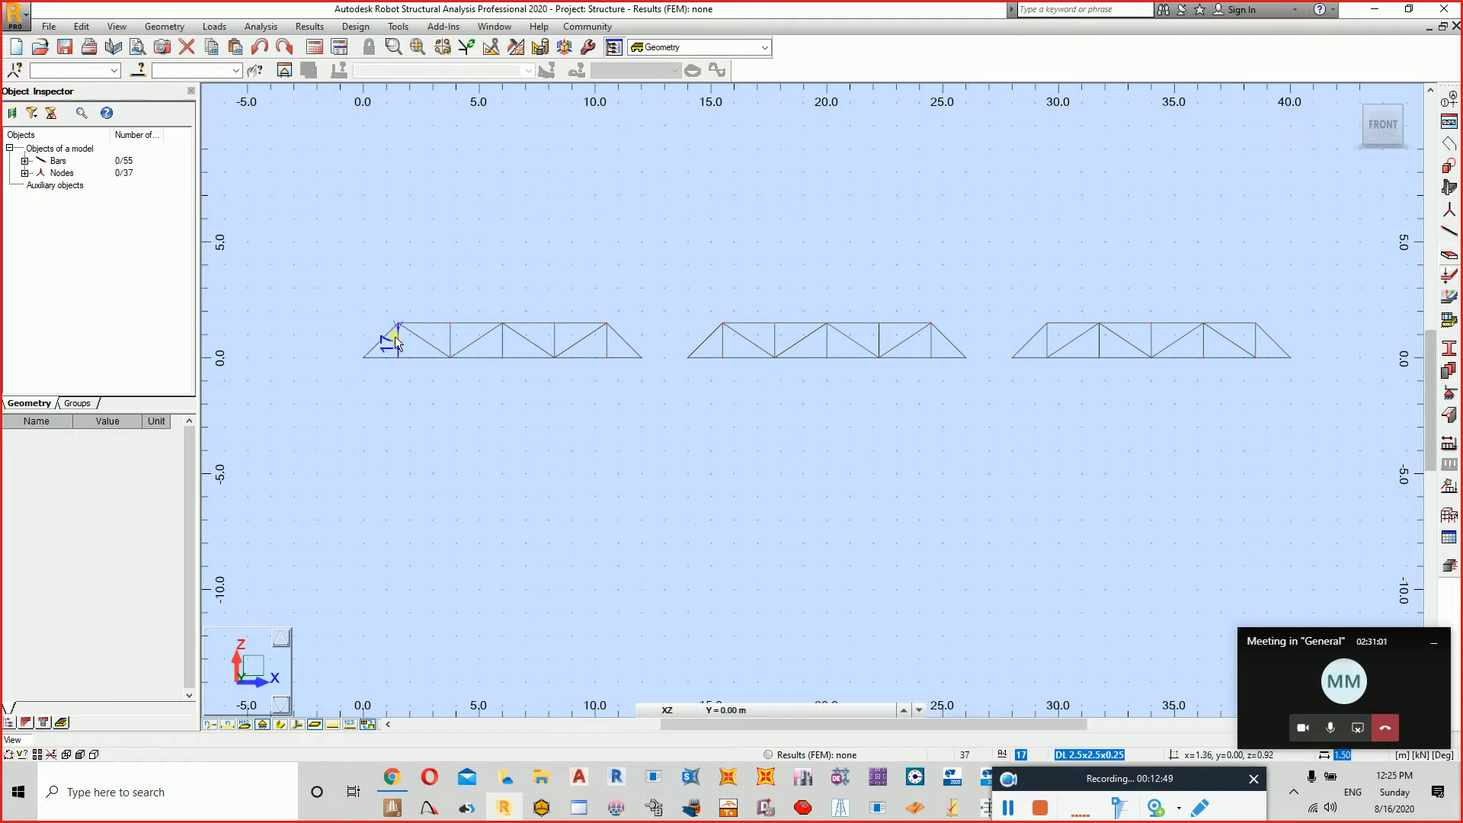
scroll(396, 335, up, 5)
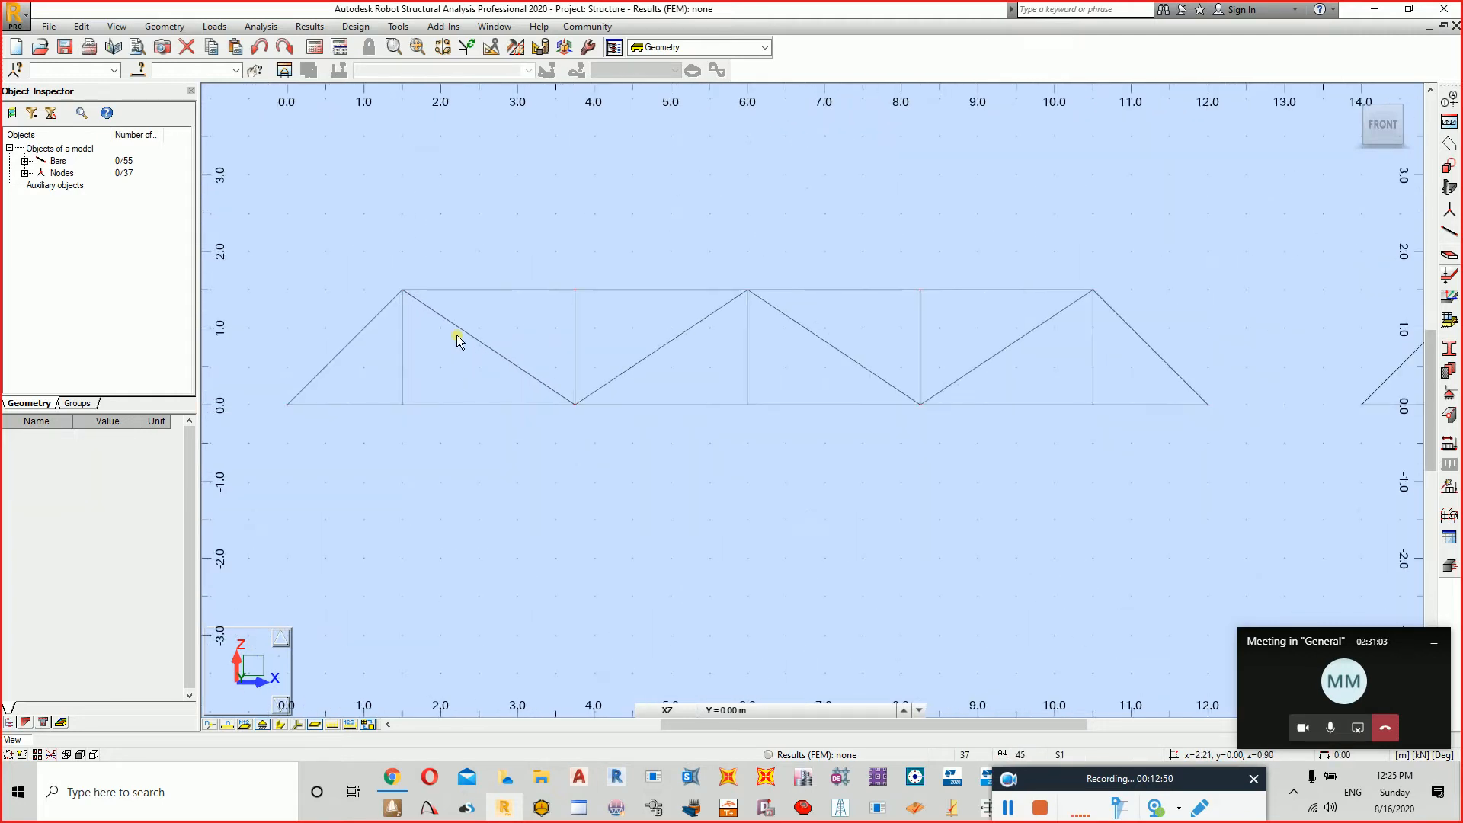
scroll(455, 335, down, 4)
scroll(508, 371, down, 2)
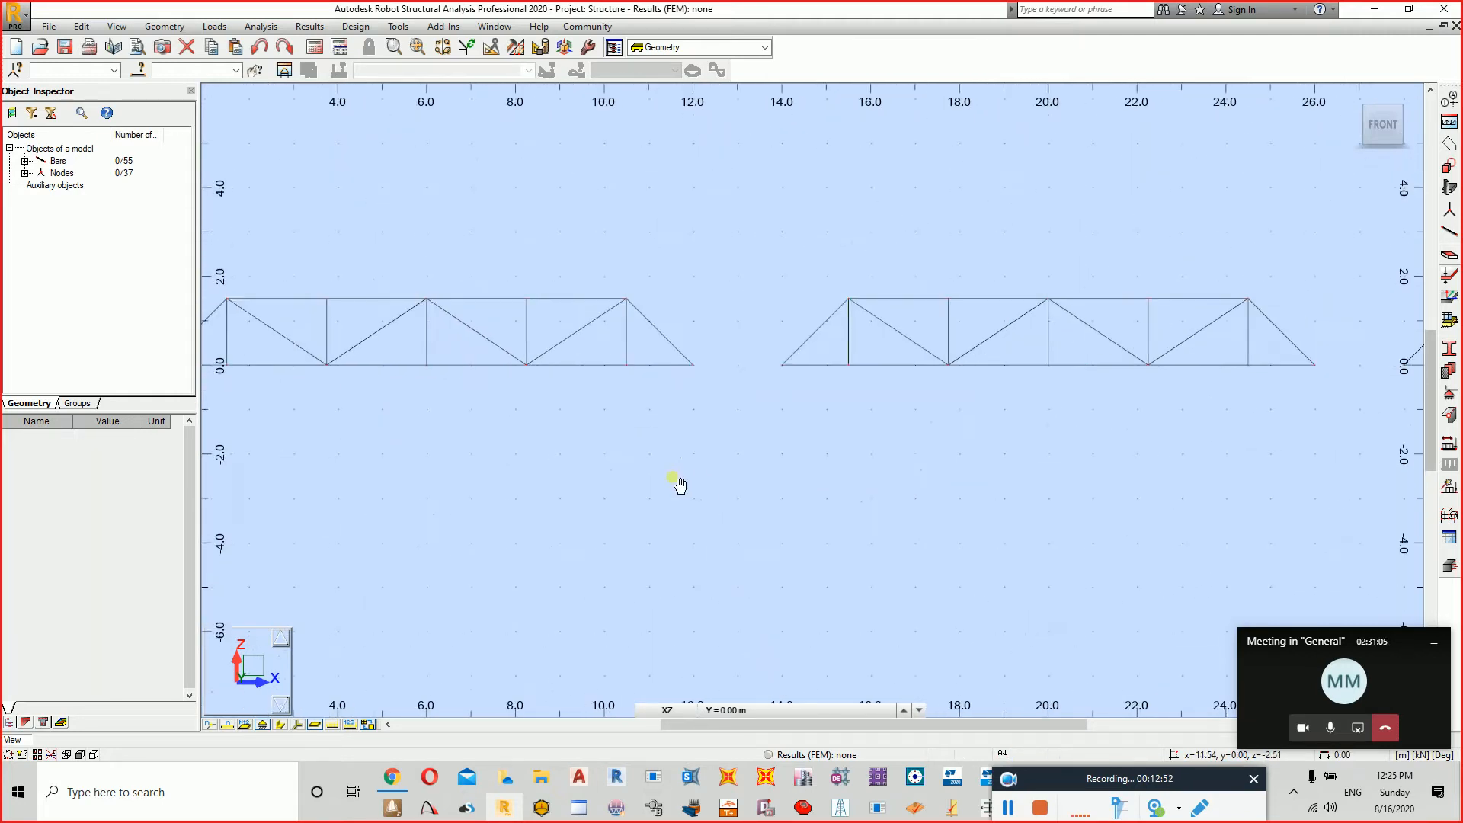
scroll(959, 422, up, 1)
scroll(959, 418, down, 1)
middle_drag(973, 457, 727, 456)
scroll(1098, 351, down, 1)
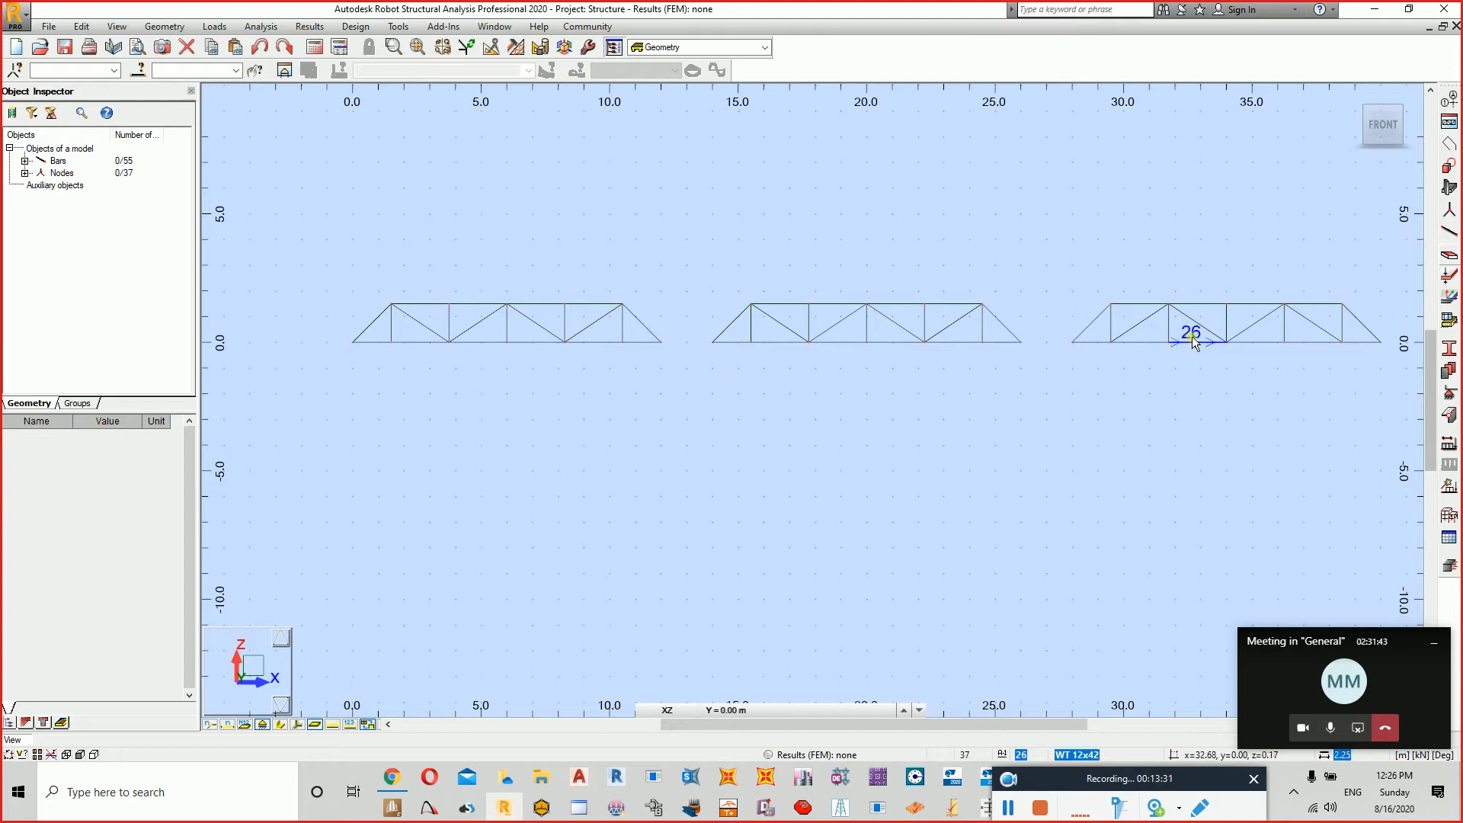
middle_drag(1127, 395, 1077, 395)
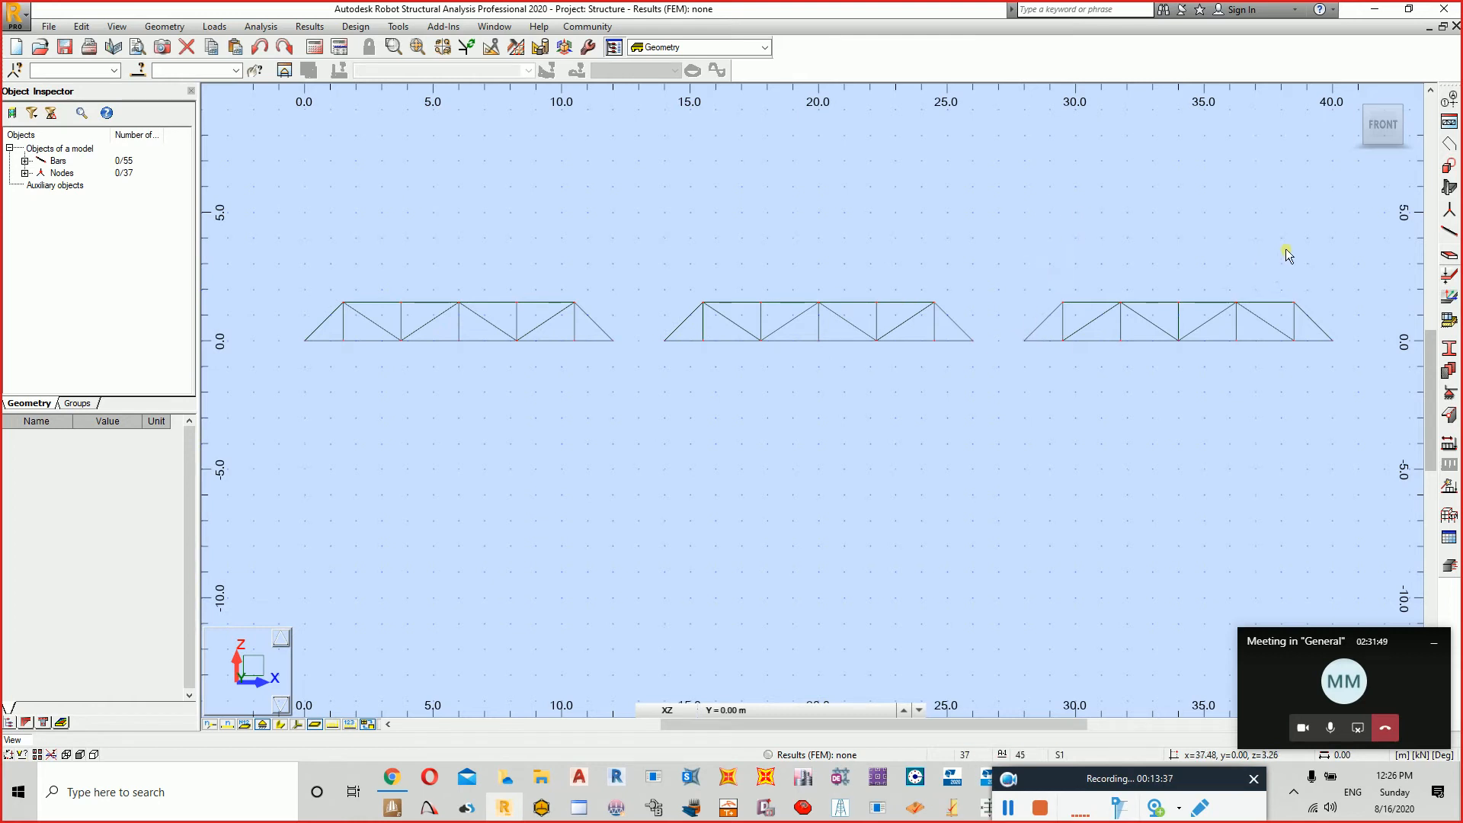
Define a rigid nodal support named Roller that is fixed in UZ only, with UX and UY released.
click(1450, 404)
click(609, 180)
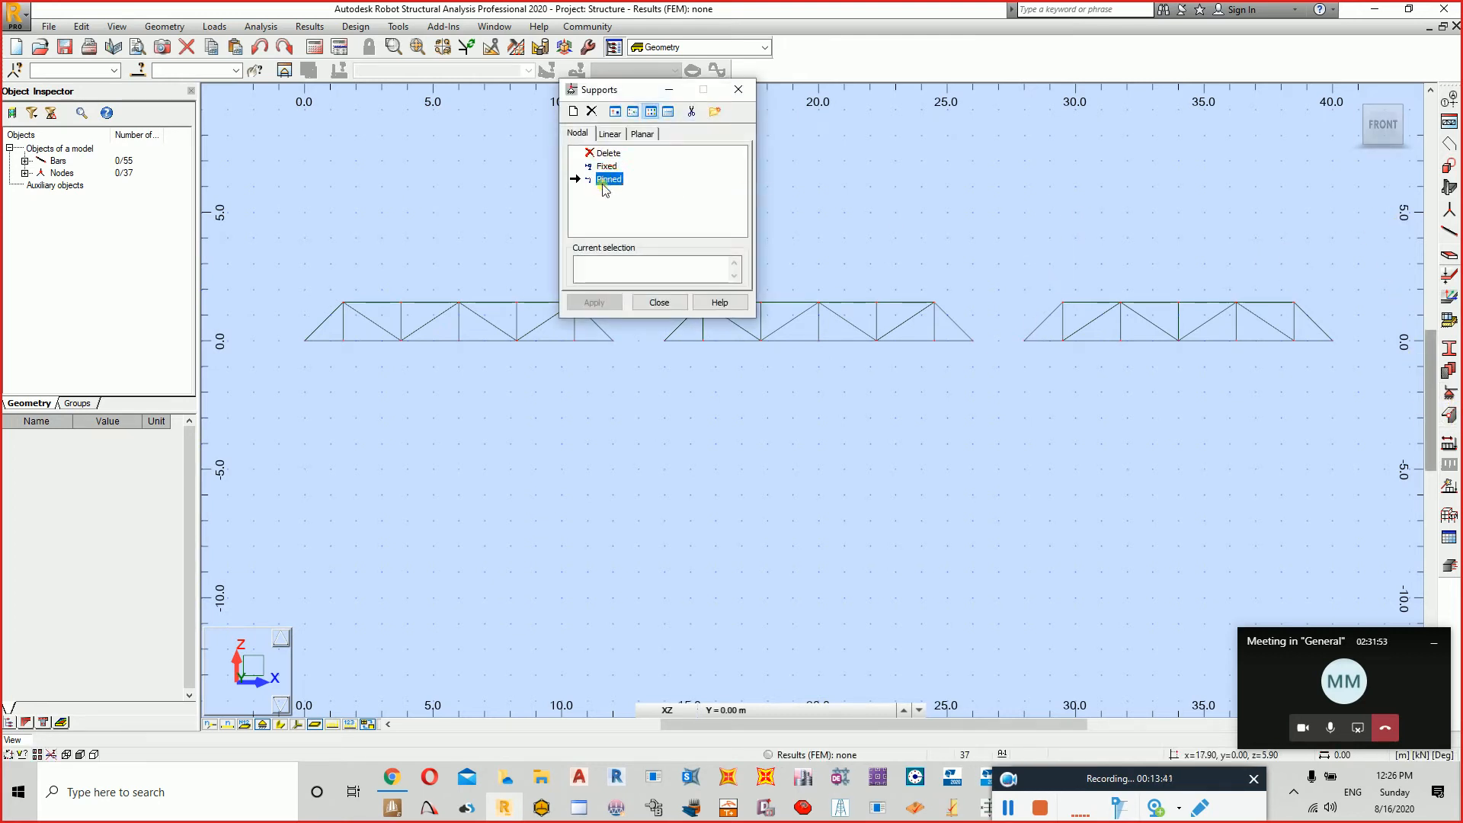
click(573, 112)
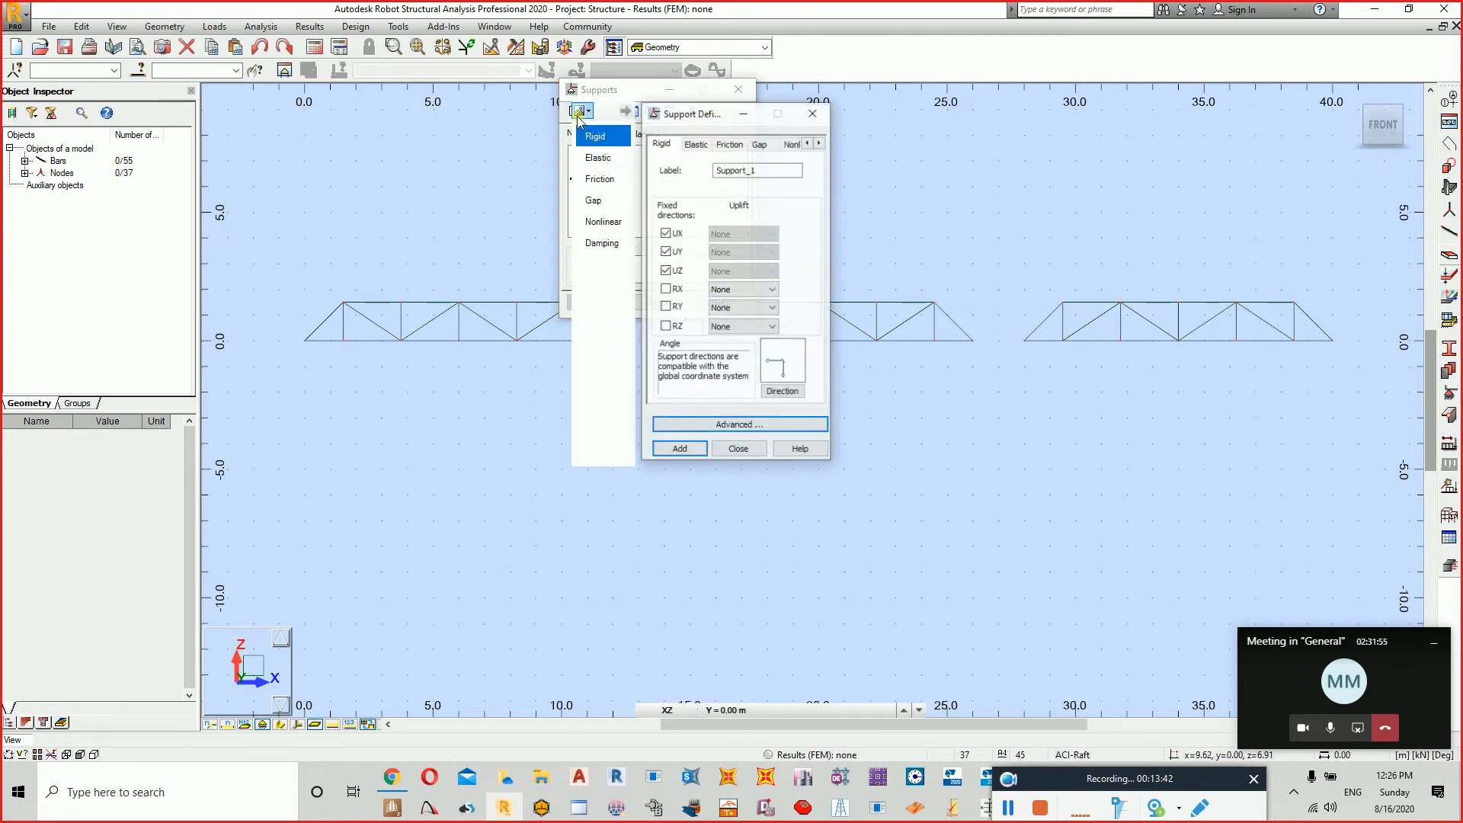
click(813, 113)
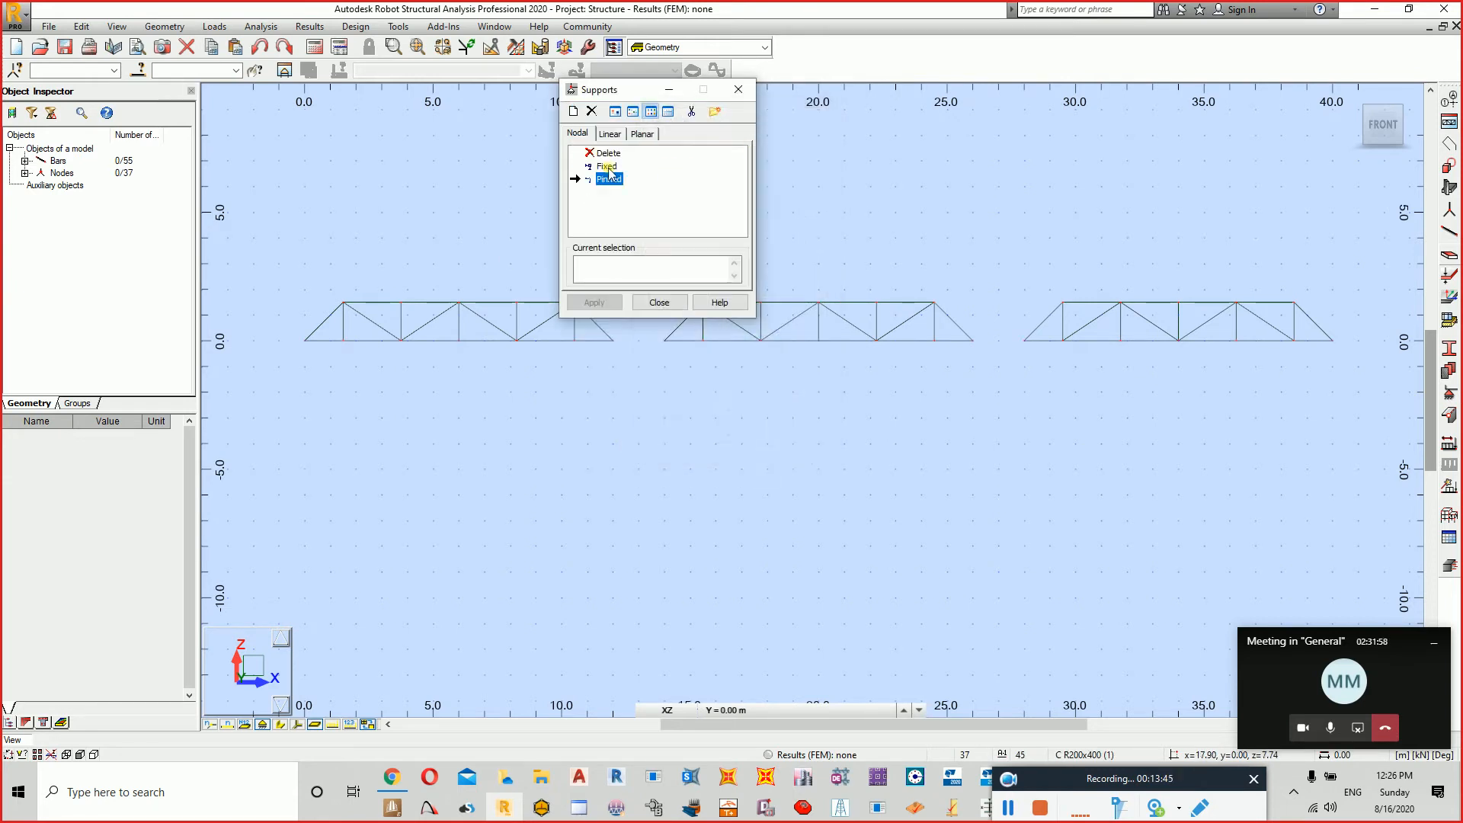
click(574, 111)
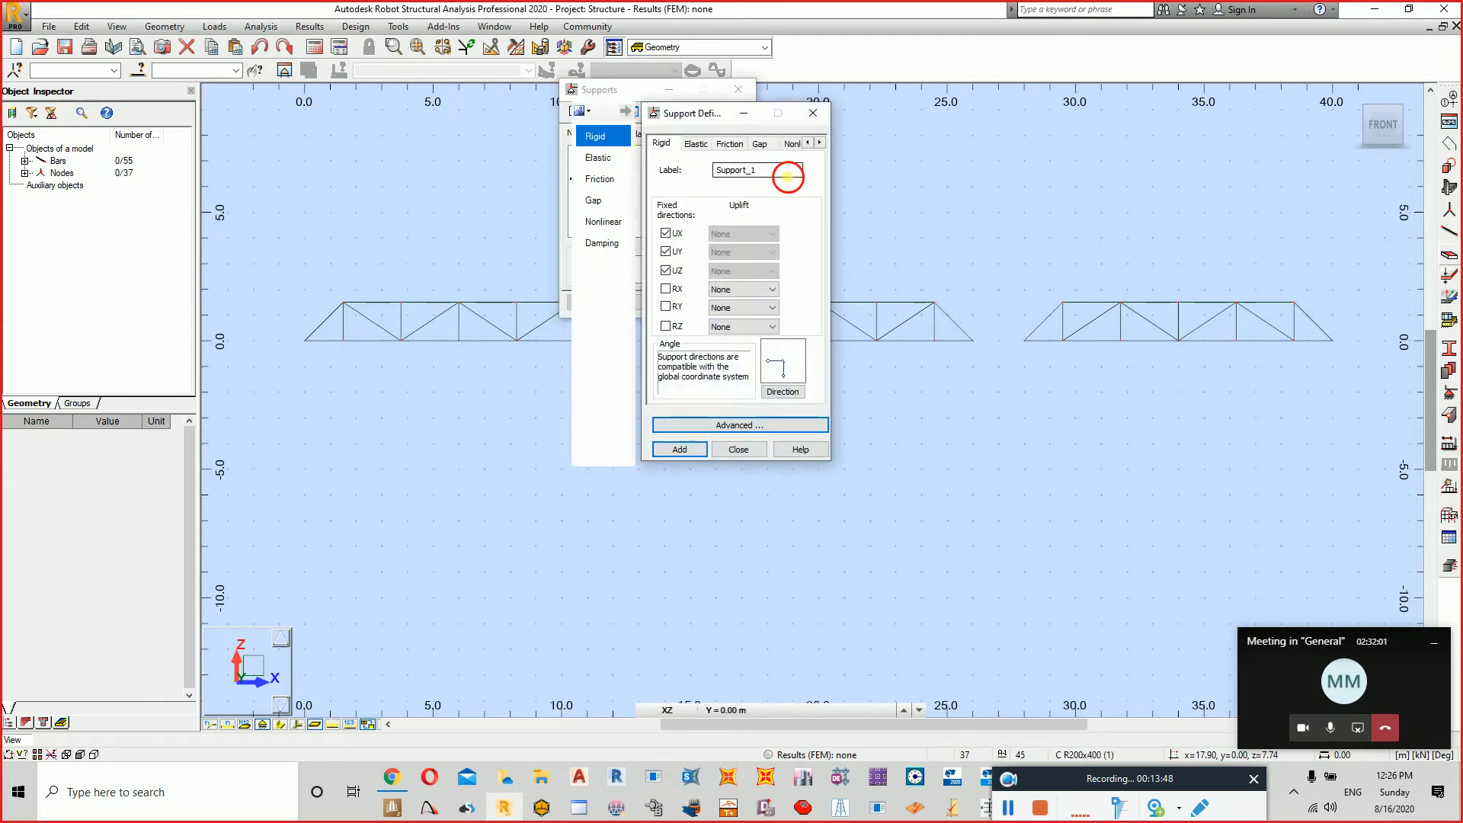
text(Roller)
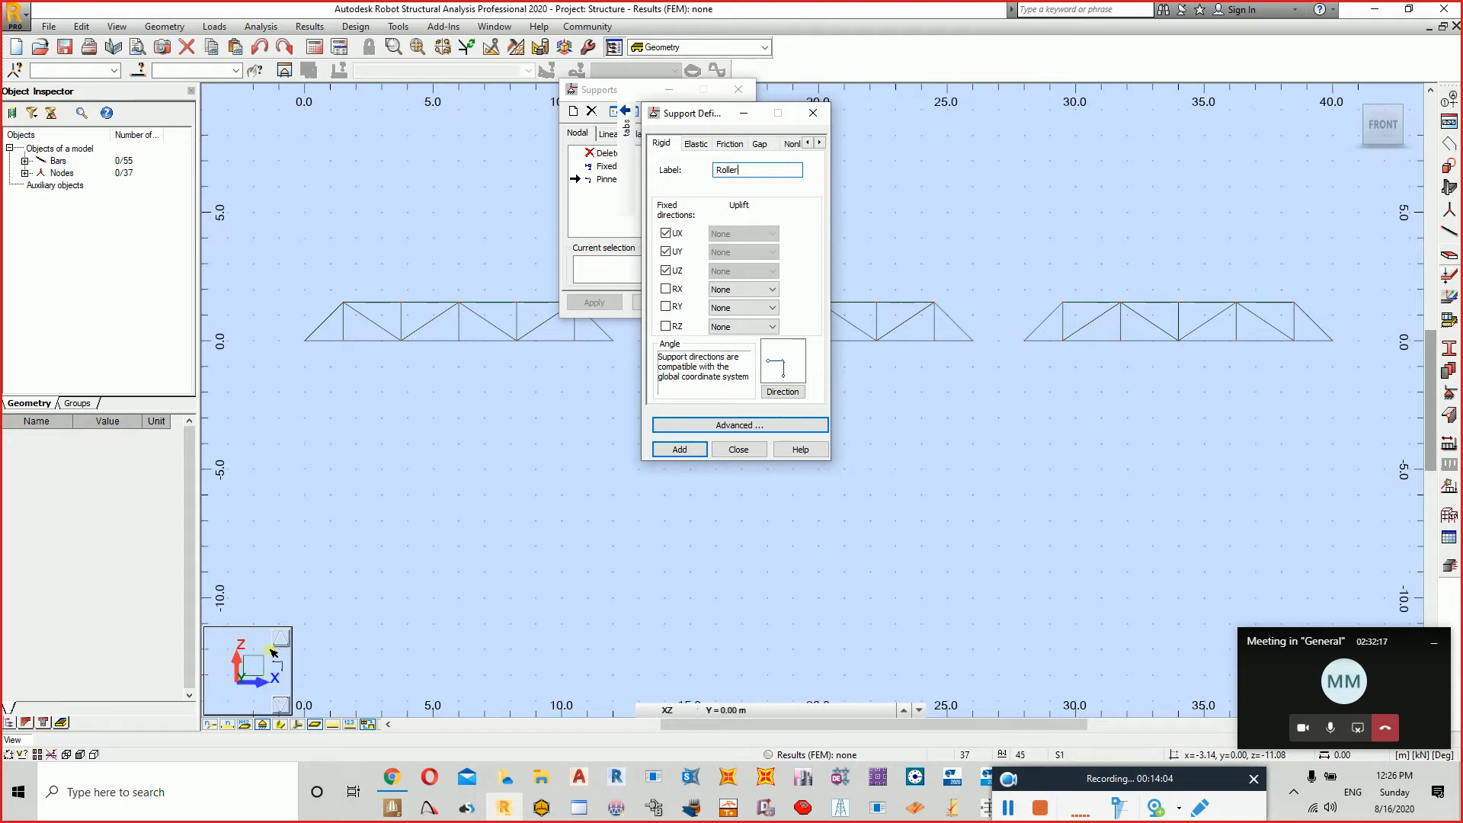
click(665, 251)
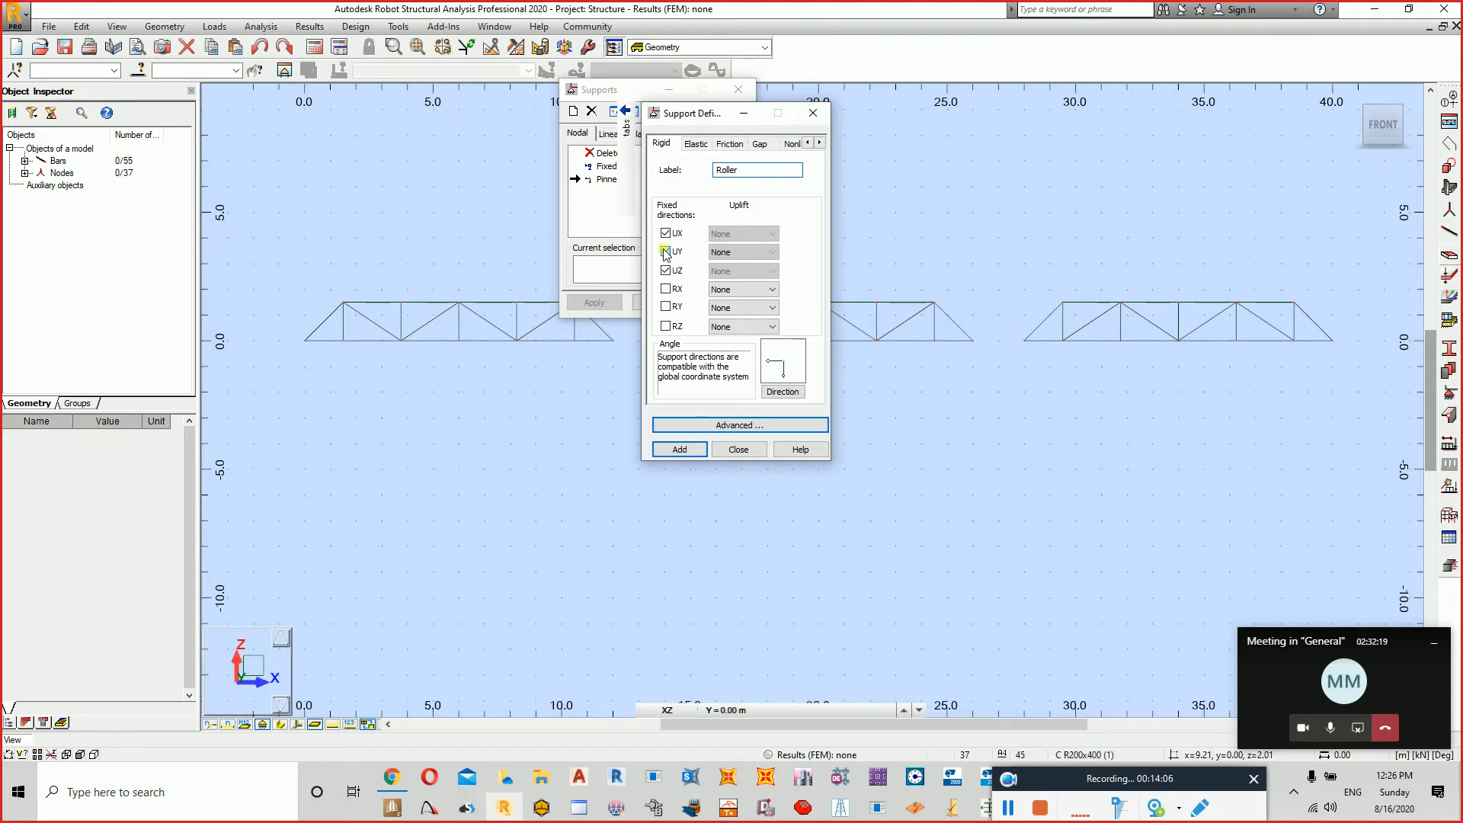
click(665, 233)
click(679, 449)
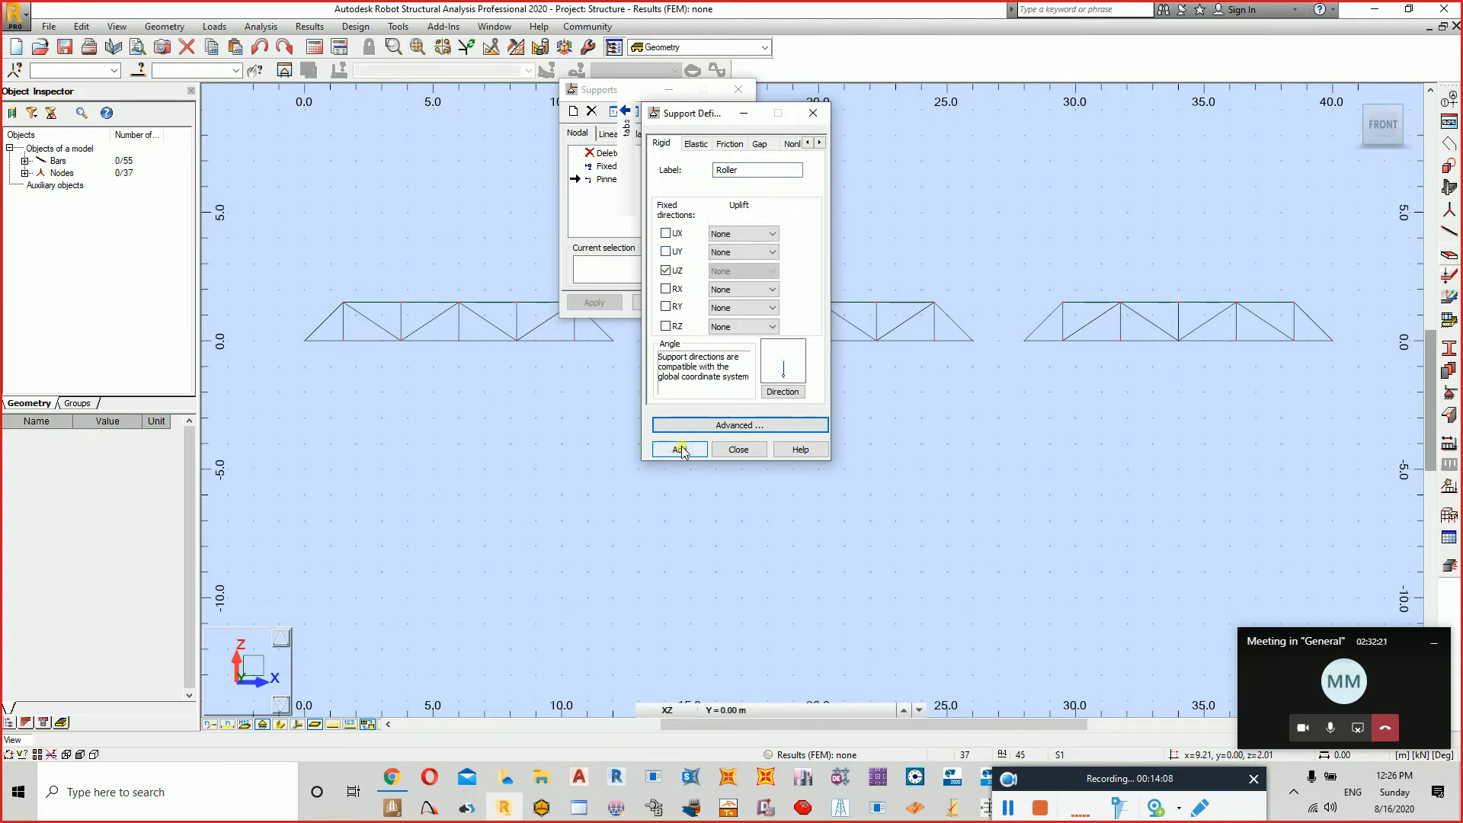
click(681, 450)
click(724, 448)
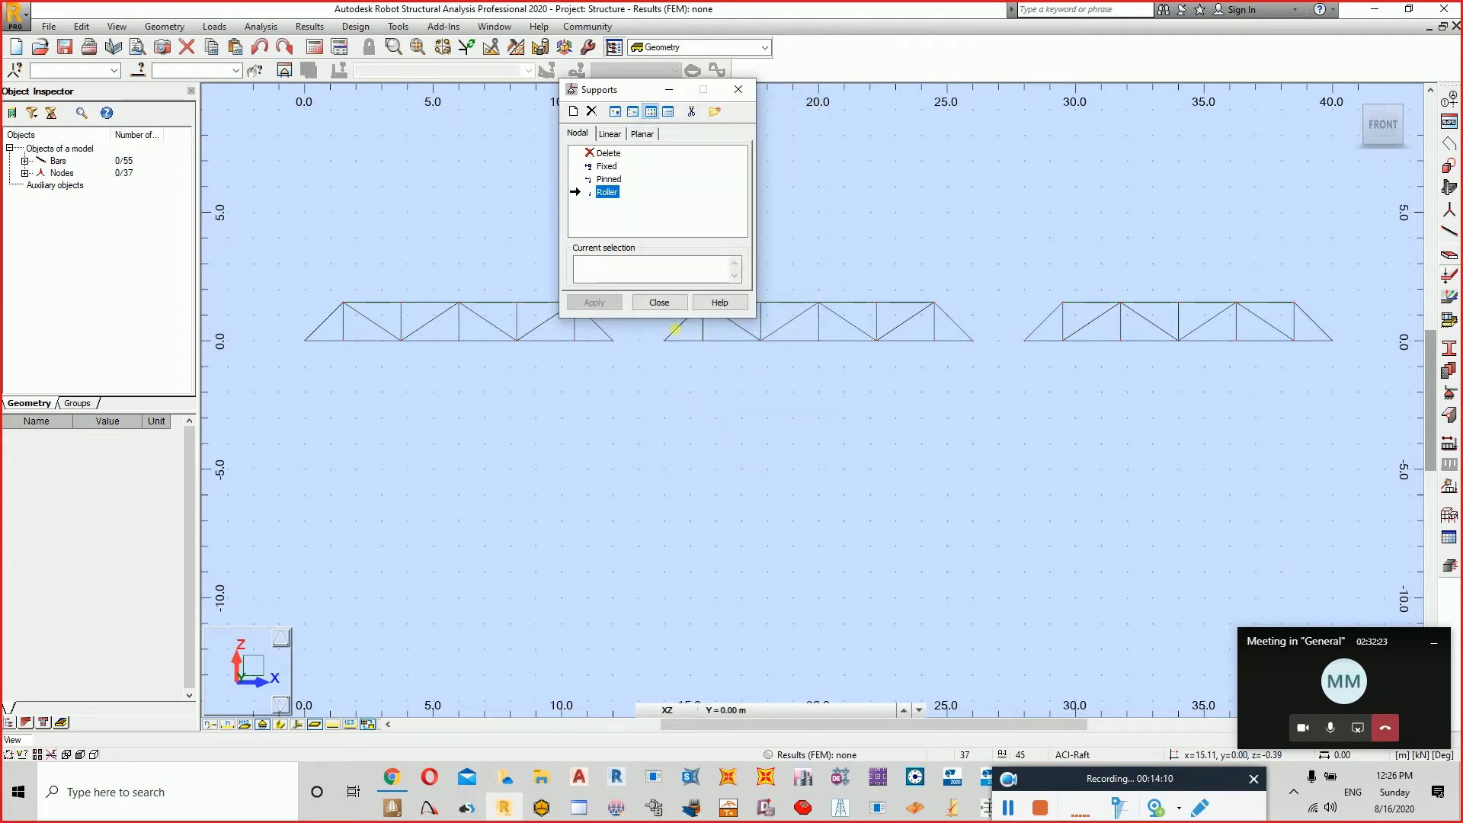
Assign the Roller support to the right-end bottom node of each of the three trusses.
click(971, 341)
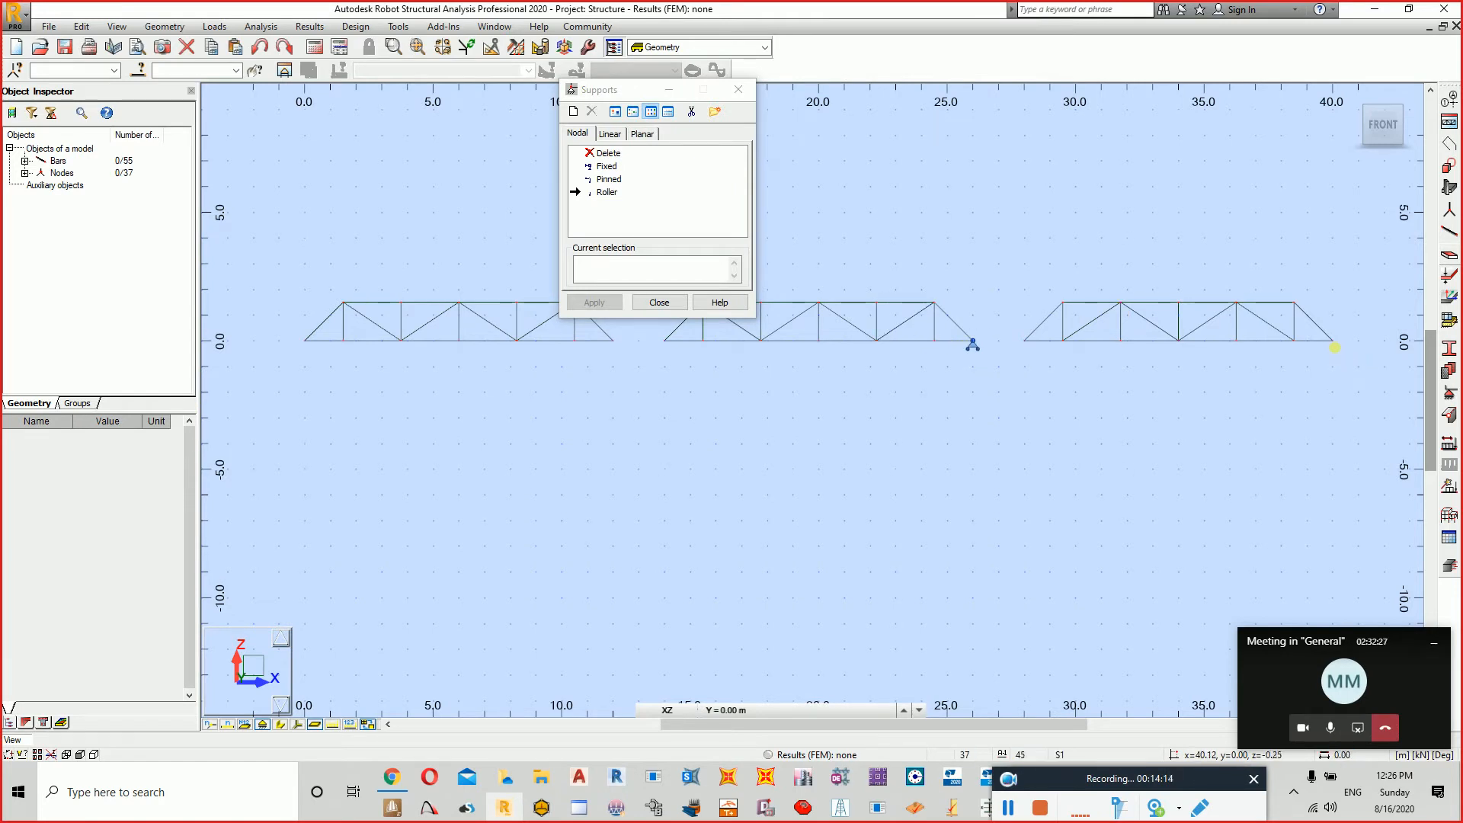
click(1333, 343)
click(612, 341)
Assign the Pinned support to the left-end bottom node of each of the three trusses and finish support assignment.
click(610, 180)
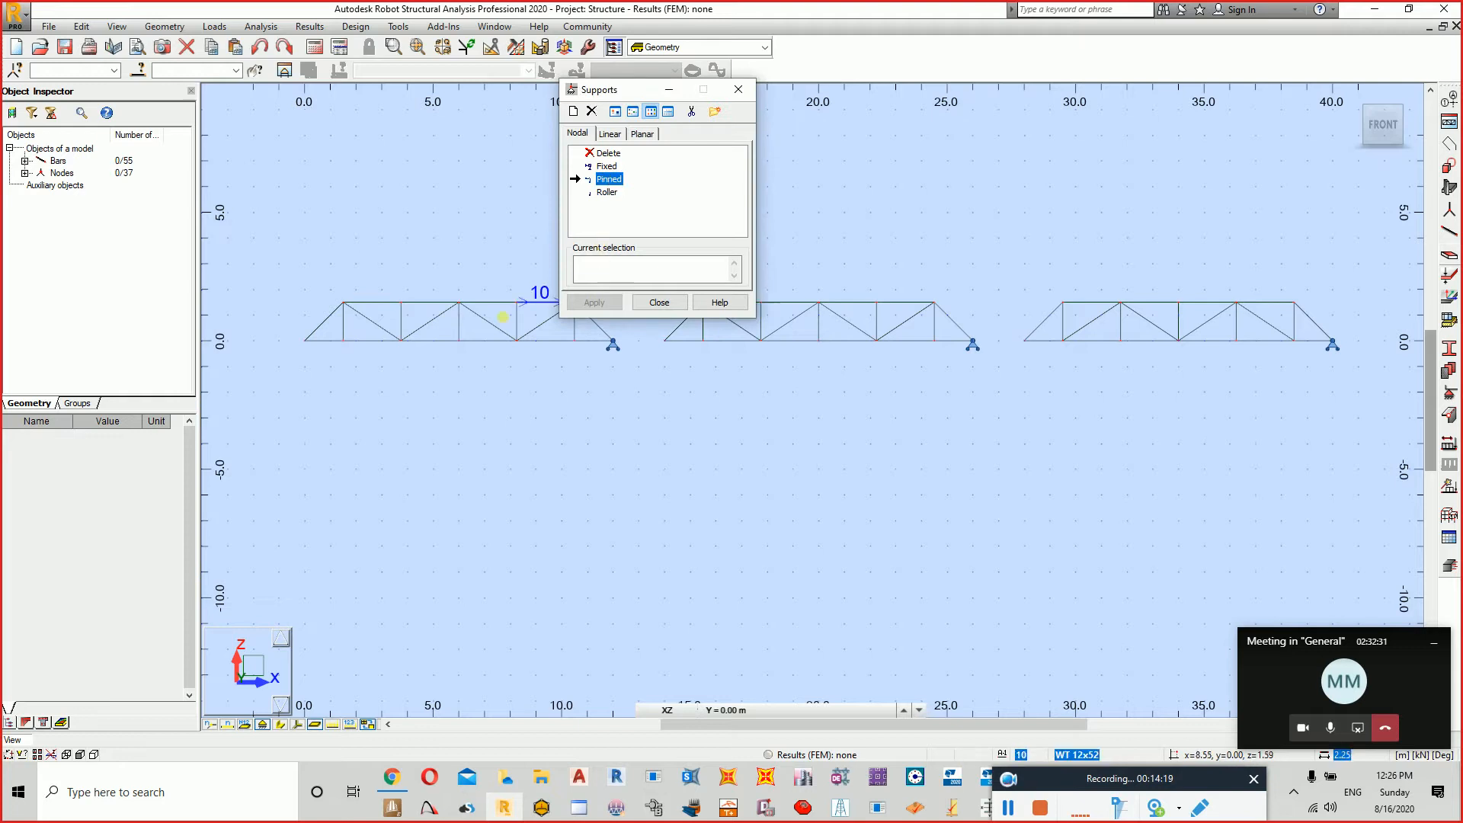
click(303, 341)
click(664, 340)
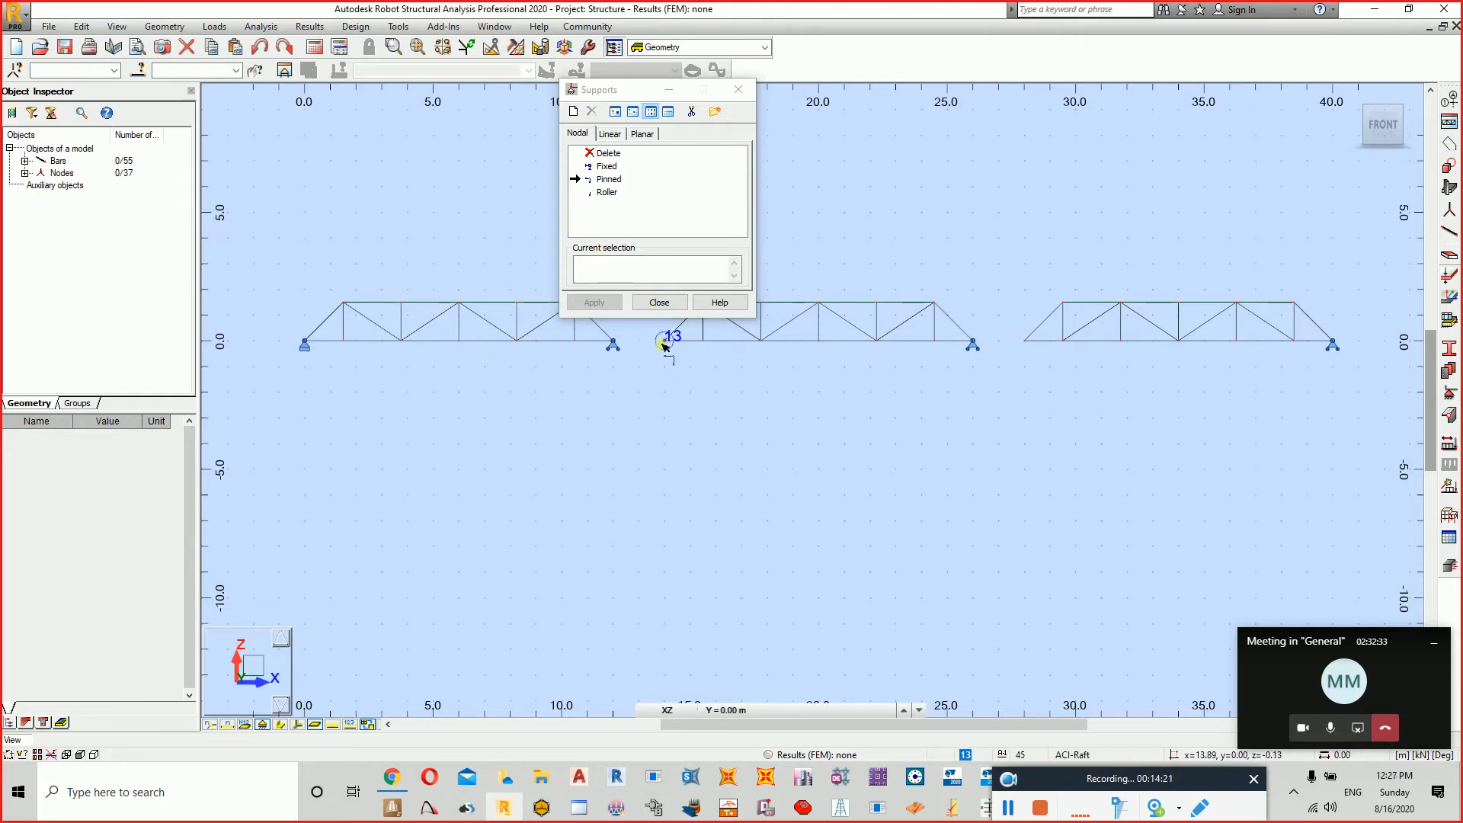
click(1025, 341)
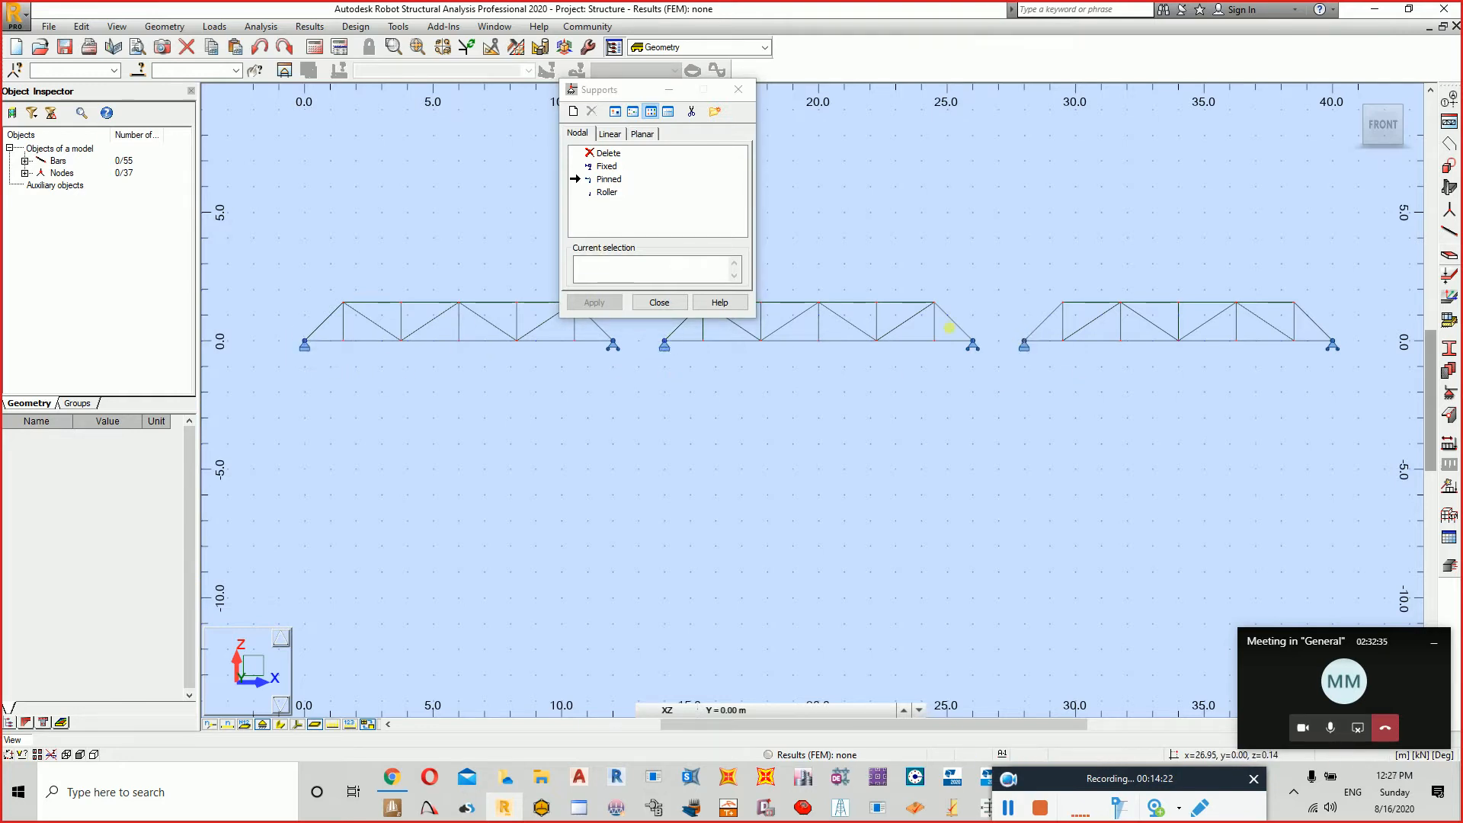
click(659, 302)
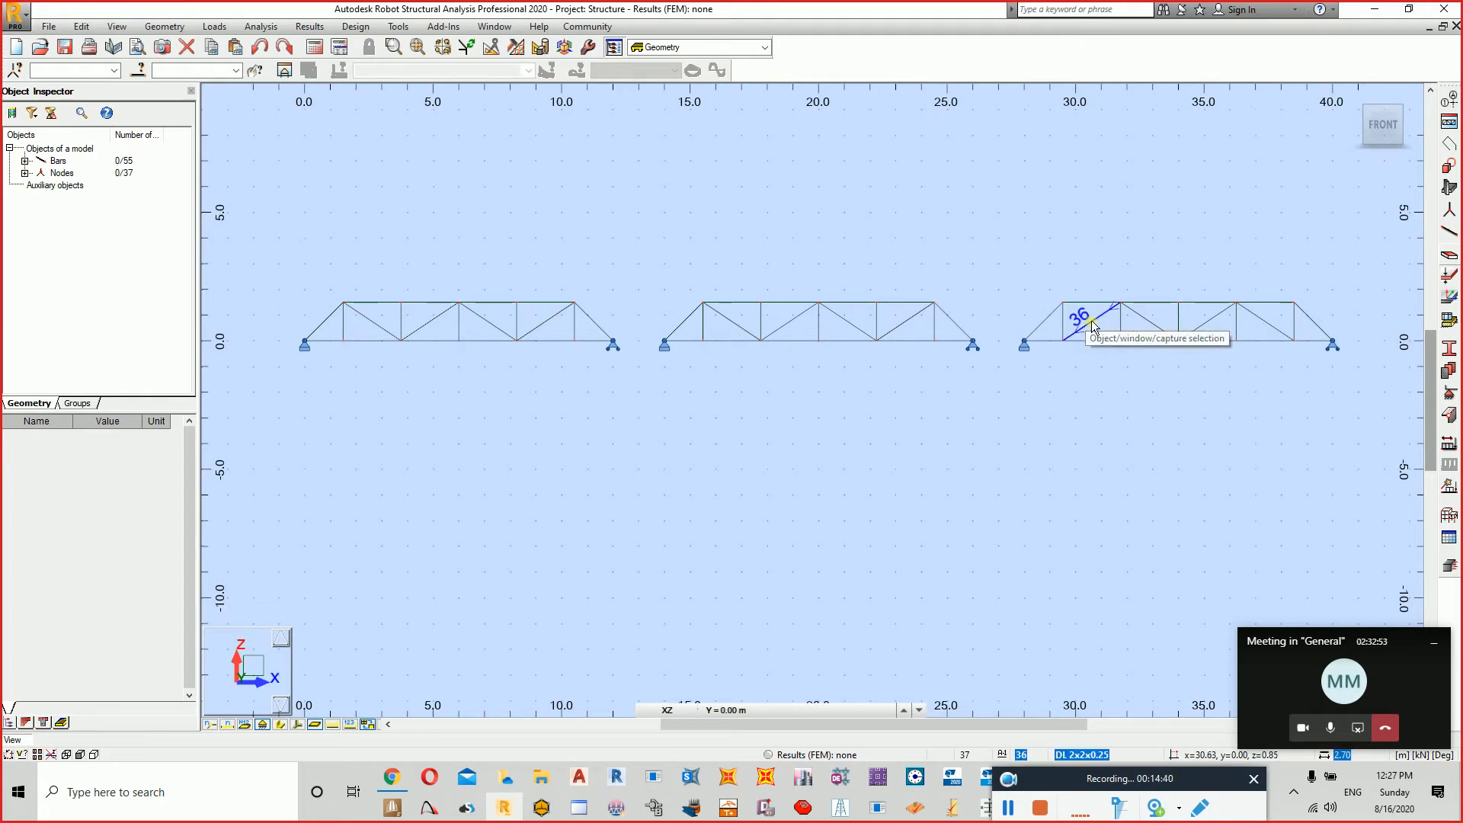
Create load case 1 named DL1 with dead nature.
click(1449, 443)
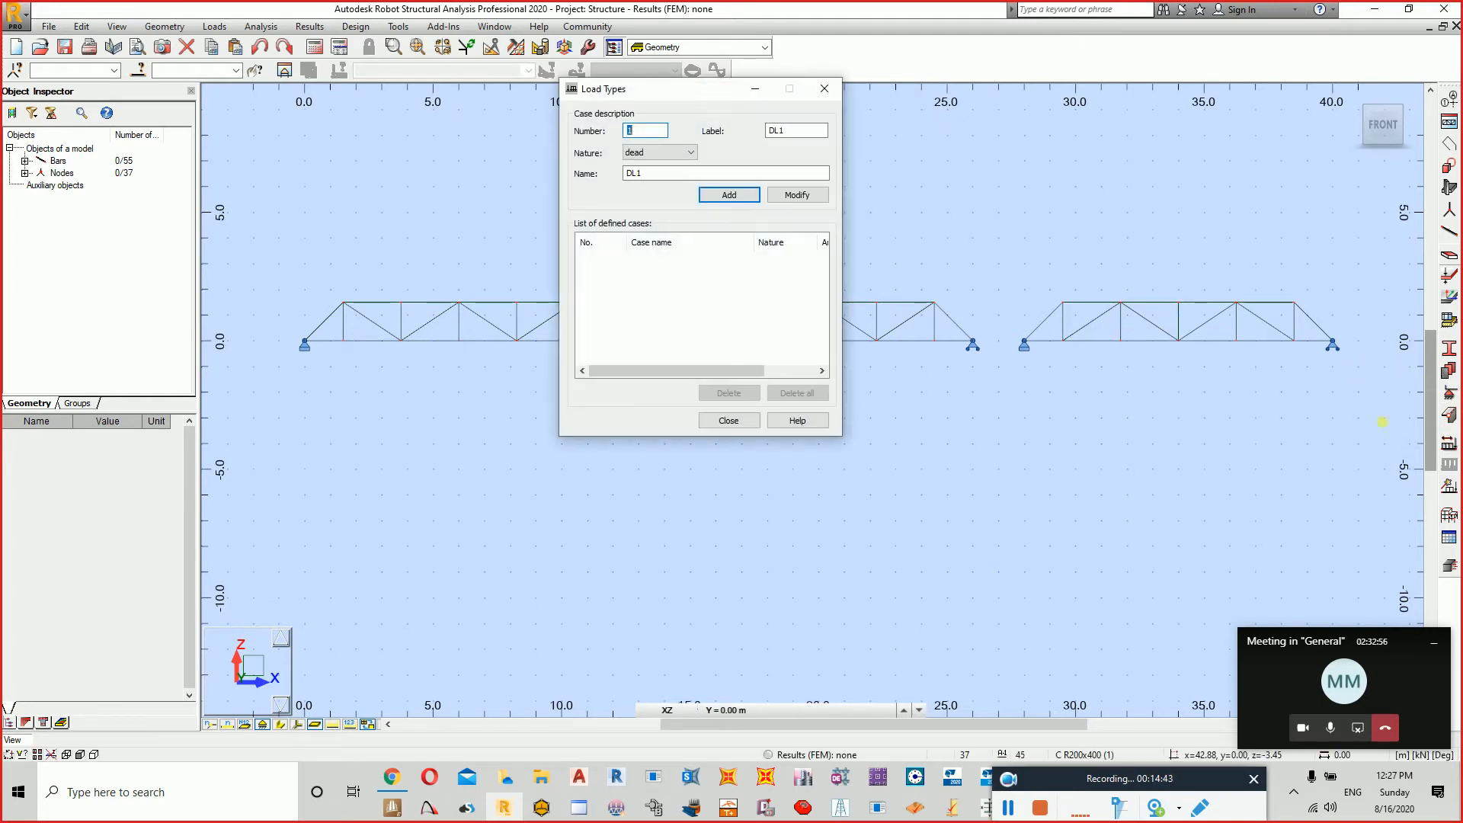
click(728, 196)
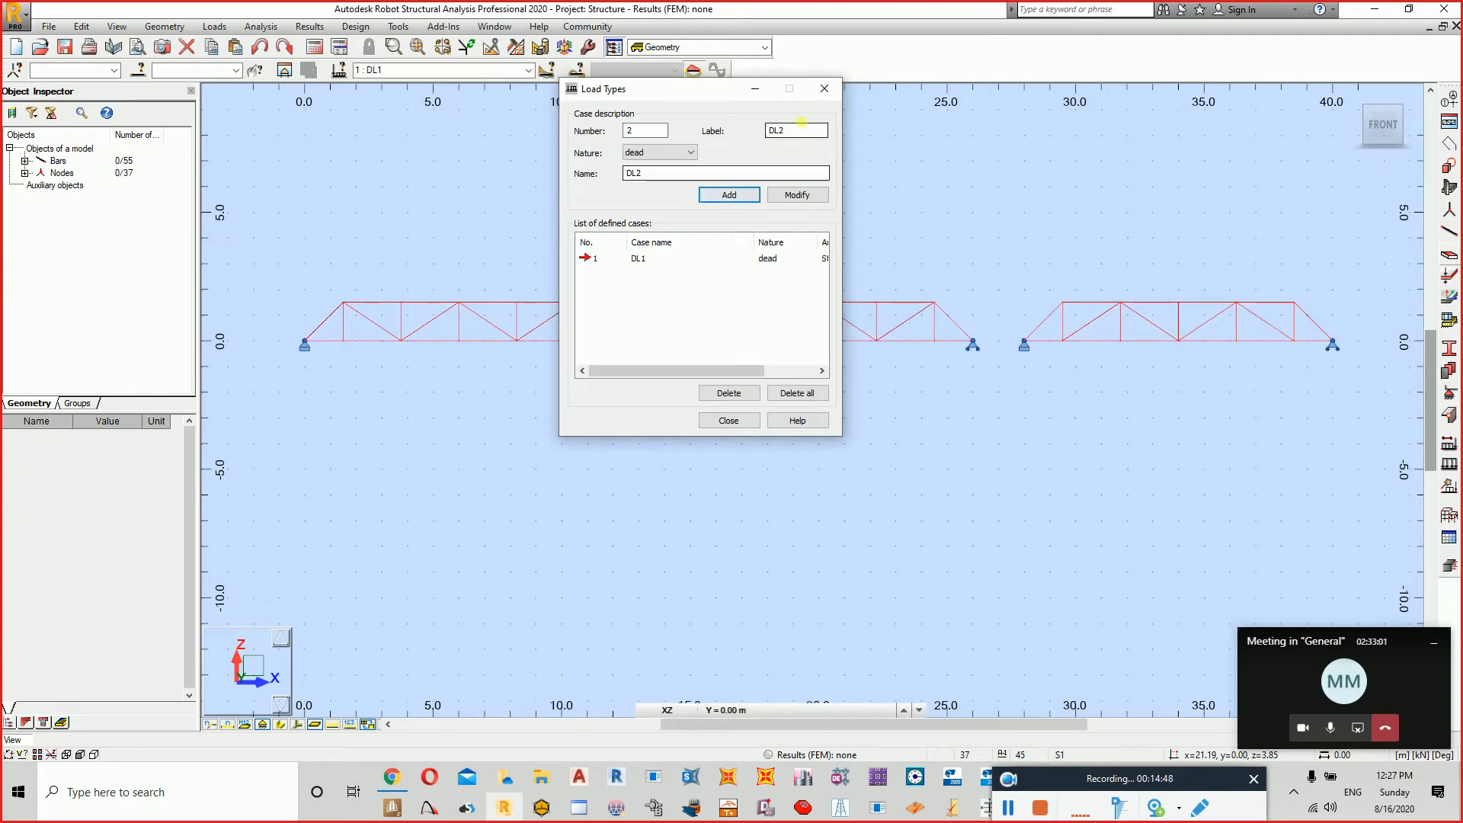
click(825, 88)
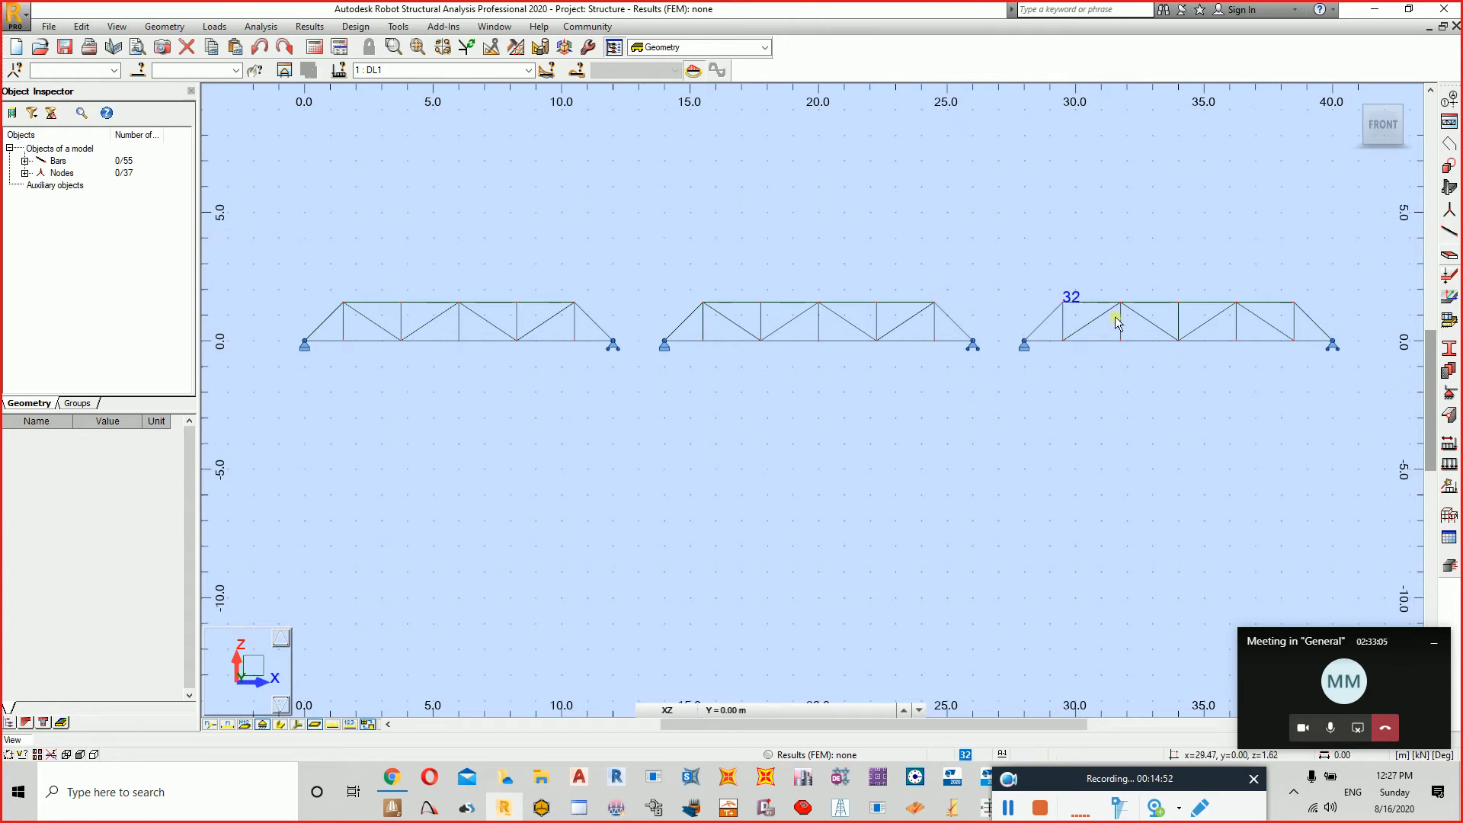
Define a nodal force load for case DL1 with FZ set to -20 kN.
click(1450, 464)
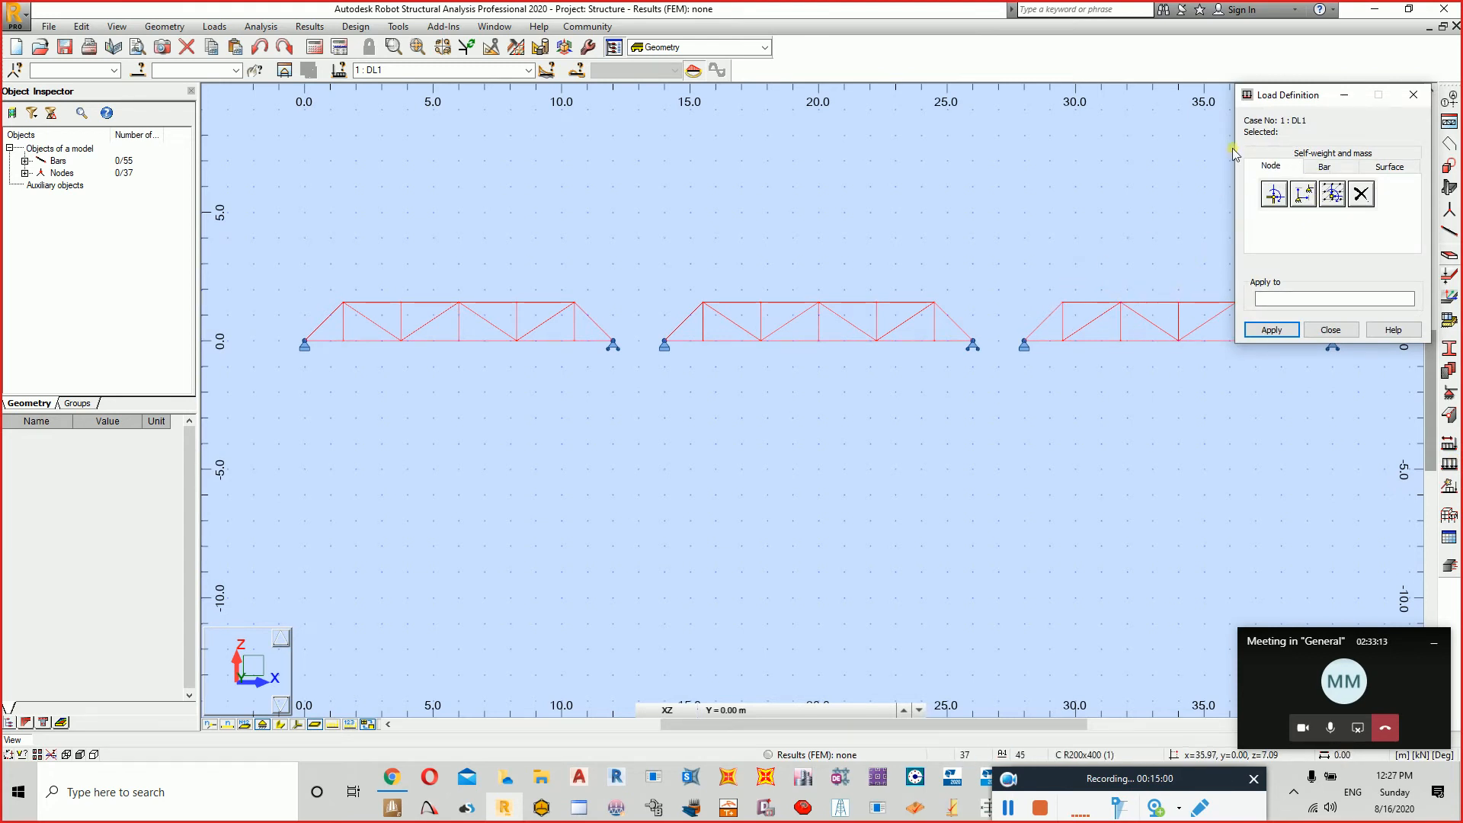
drag(1289, 90, 1221, 60)
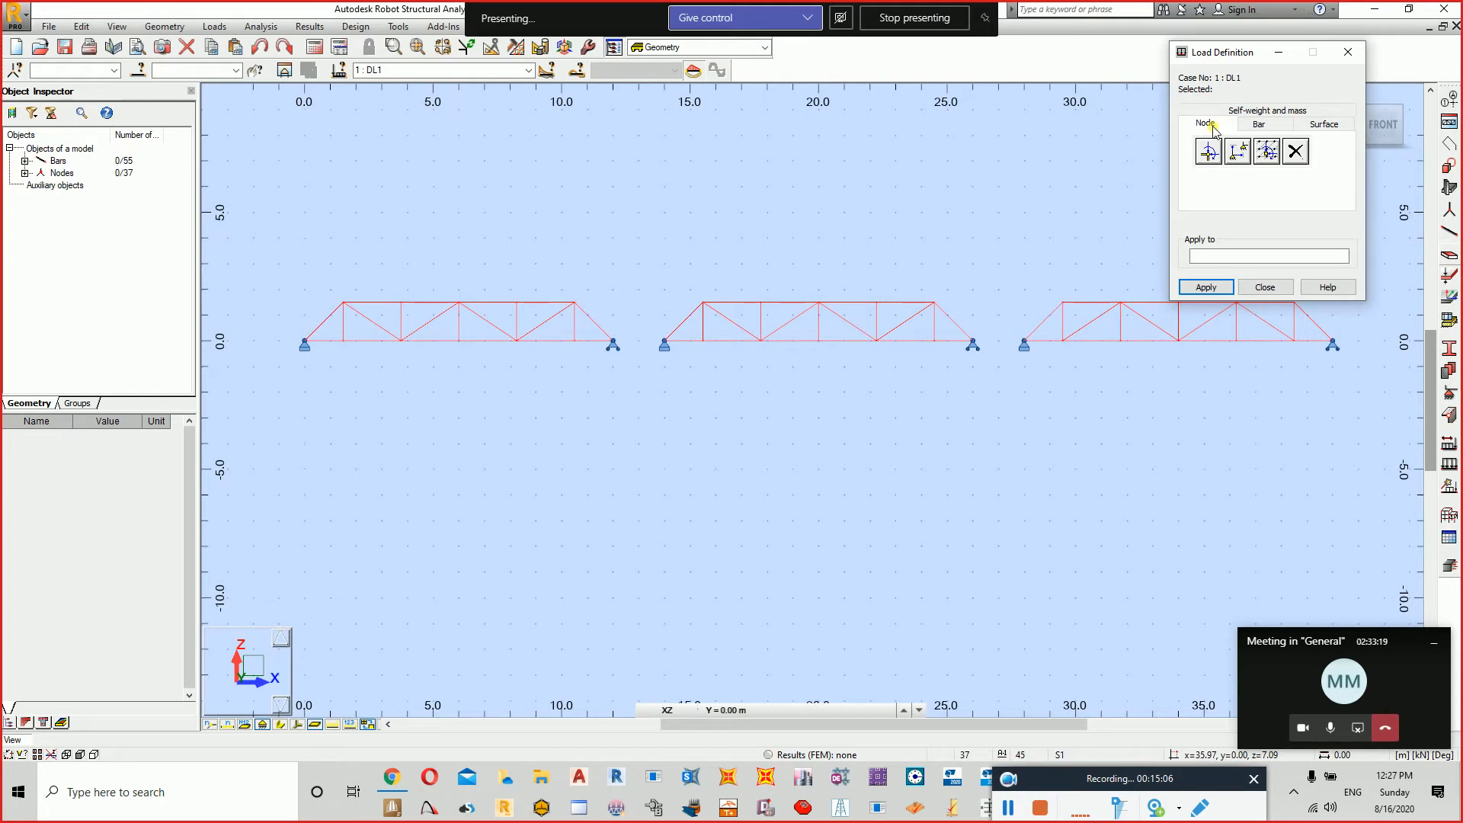
click(1210, 153)
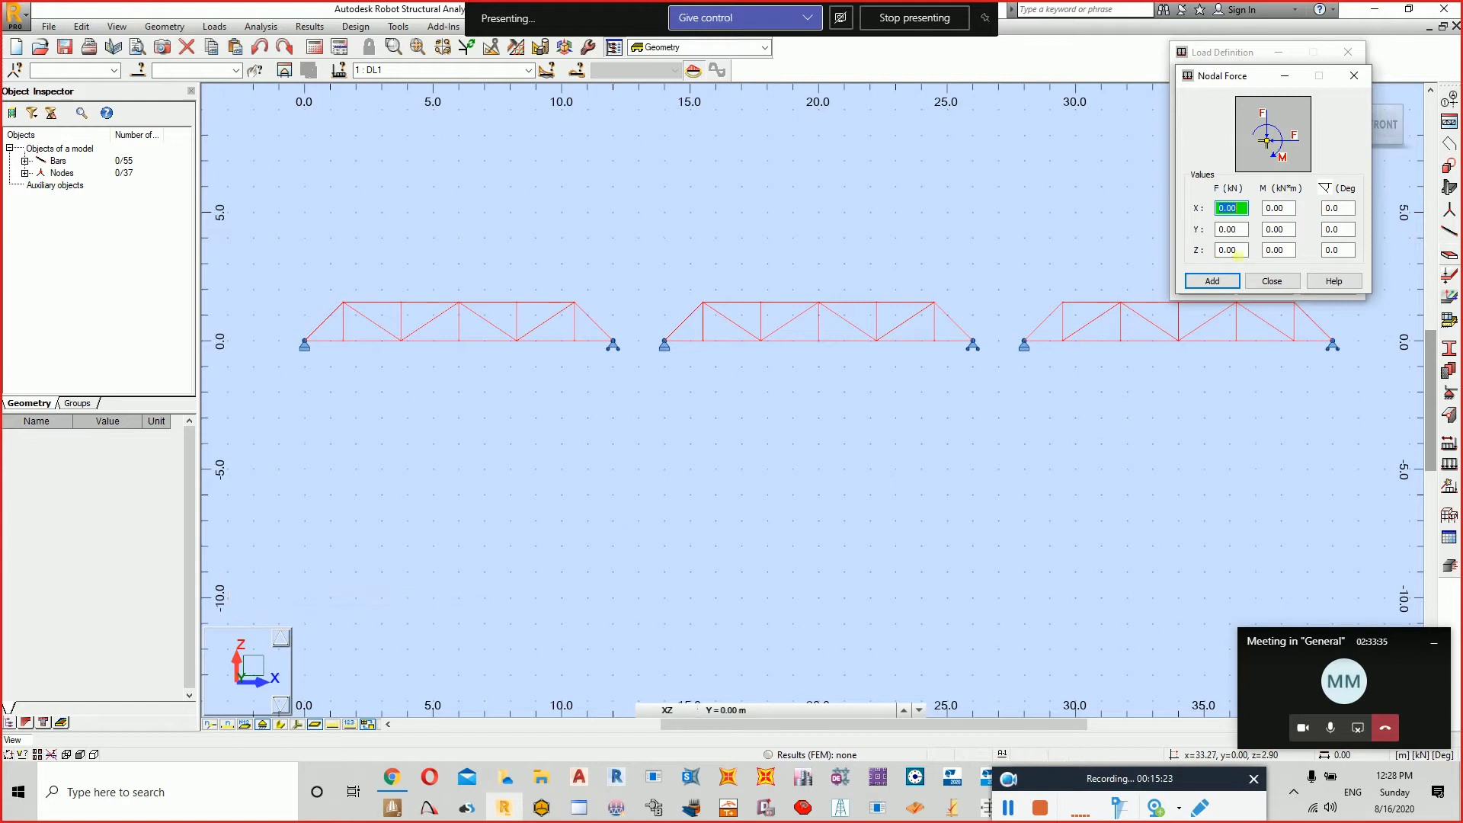
click(1232, 250)
text(-)
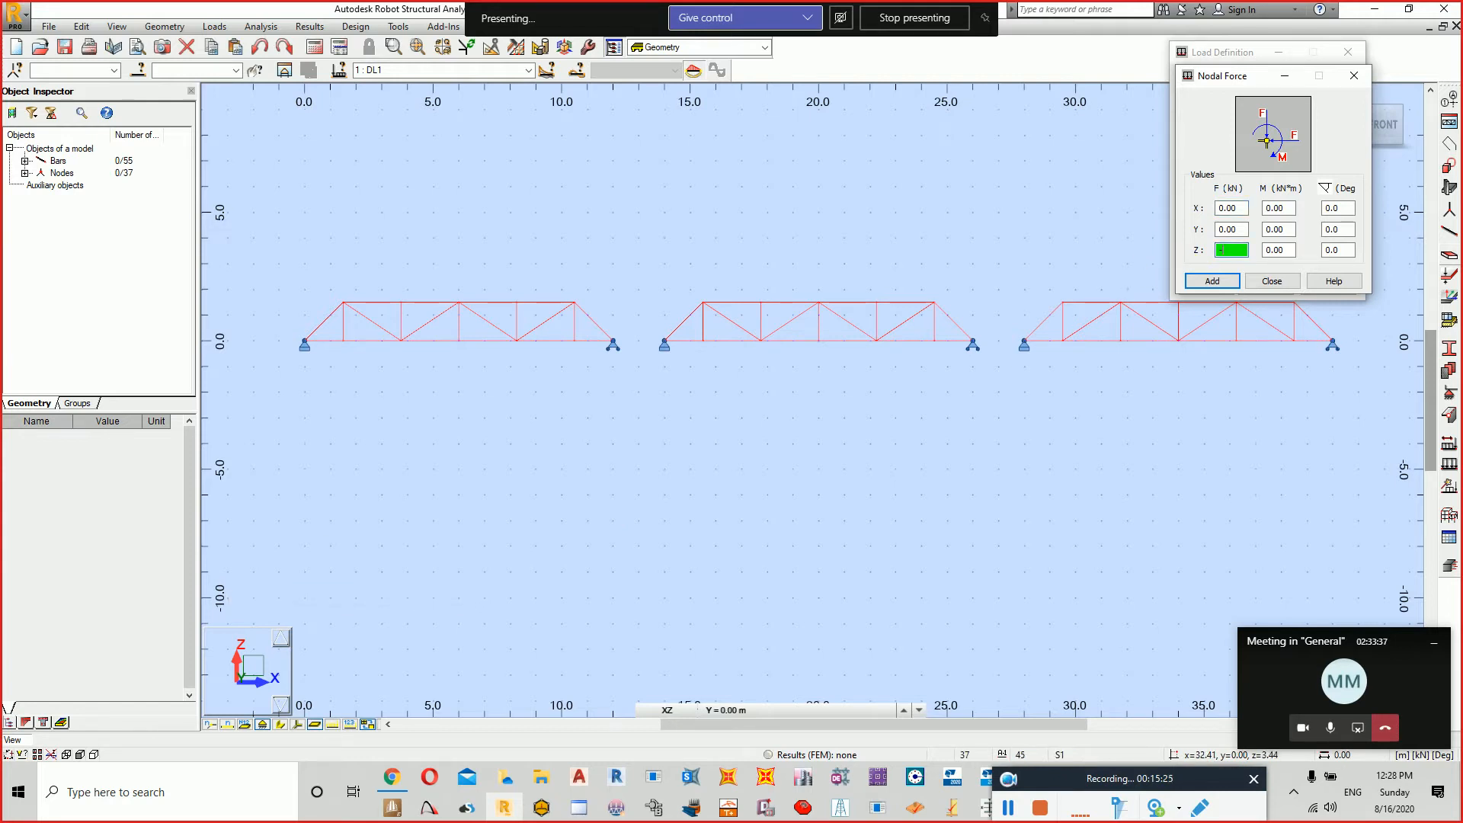
text(20)
click(1212, 280)
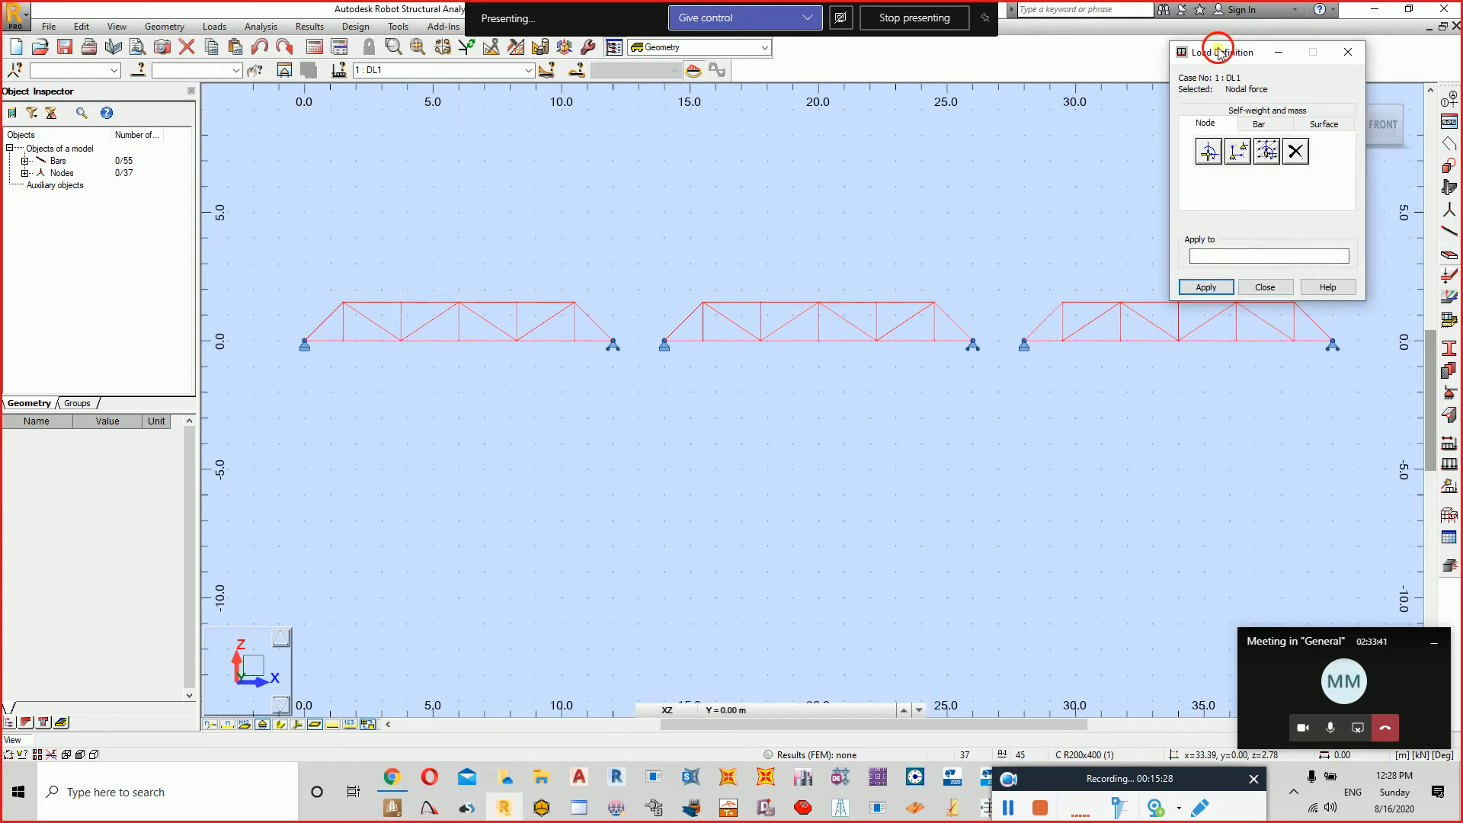
Apply the nodal force to the five top-chord nodes of the third truss, keeping the load dialog clear of it.
drag(1214, 48, 1247, 394)
click(1294, 302)
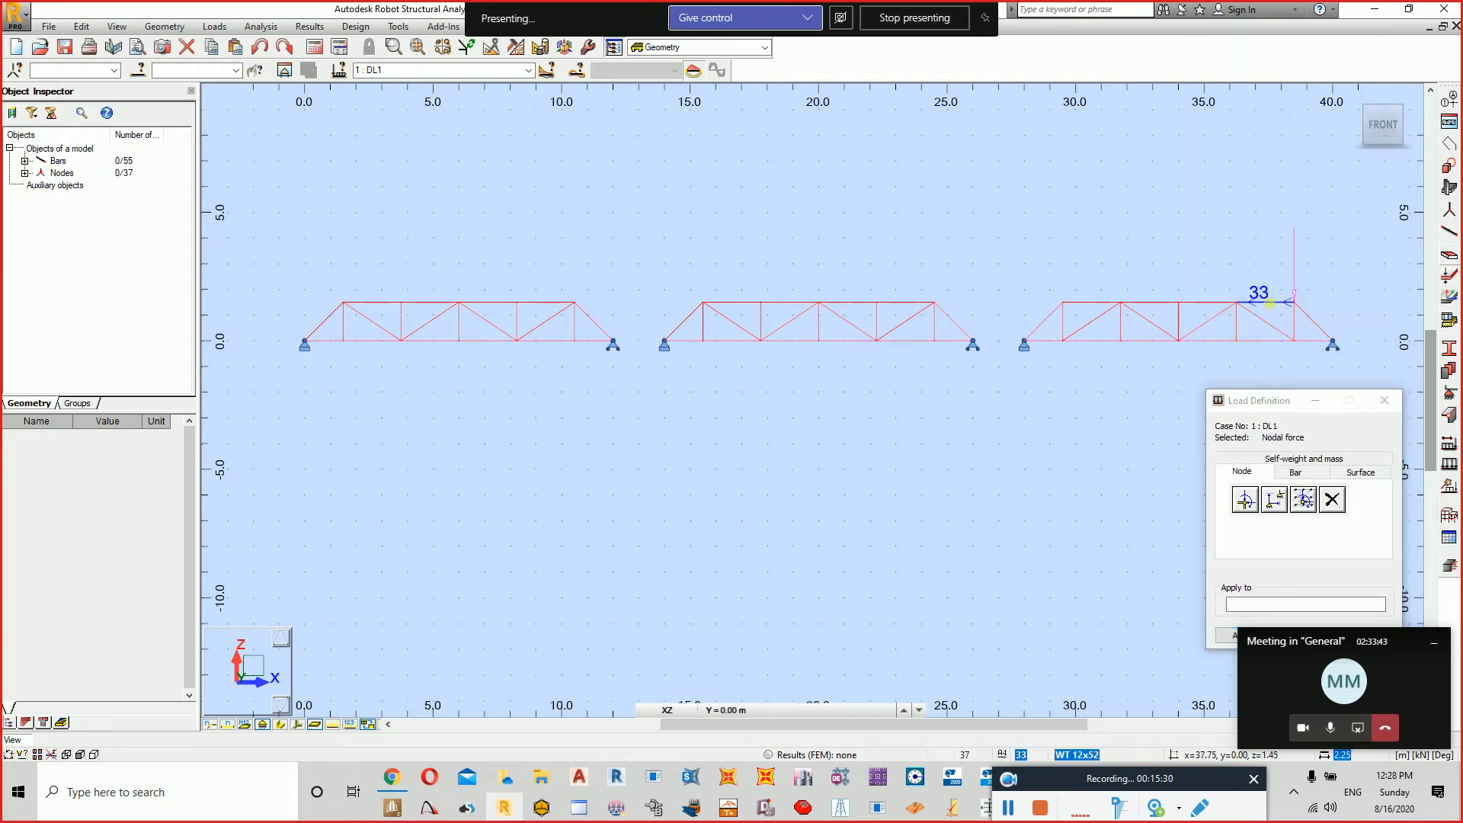
click(1236, 303)
click(1179, 303)
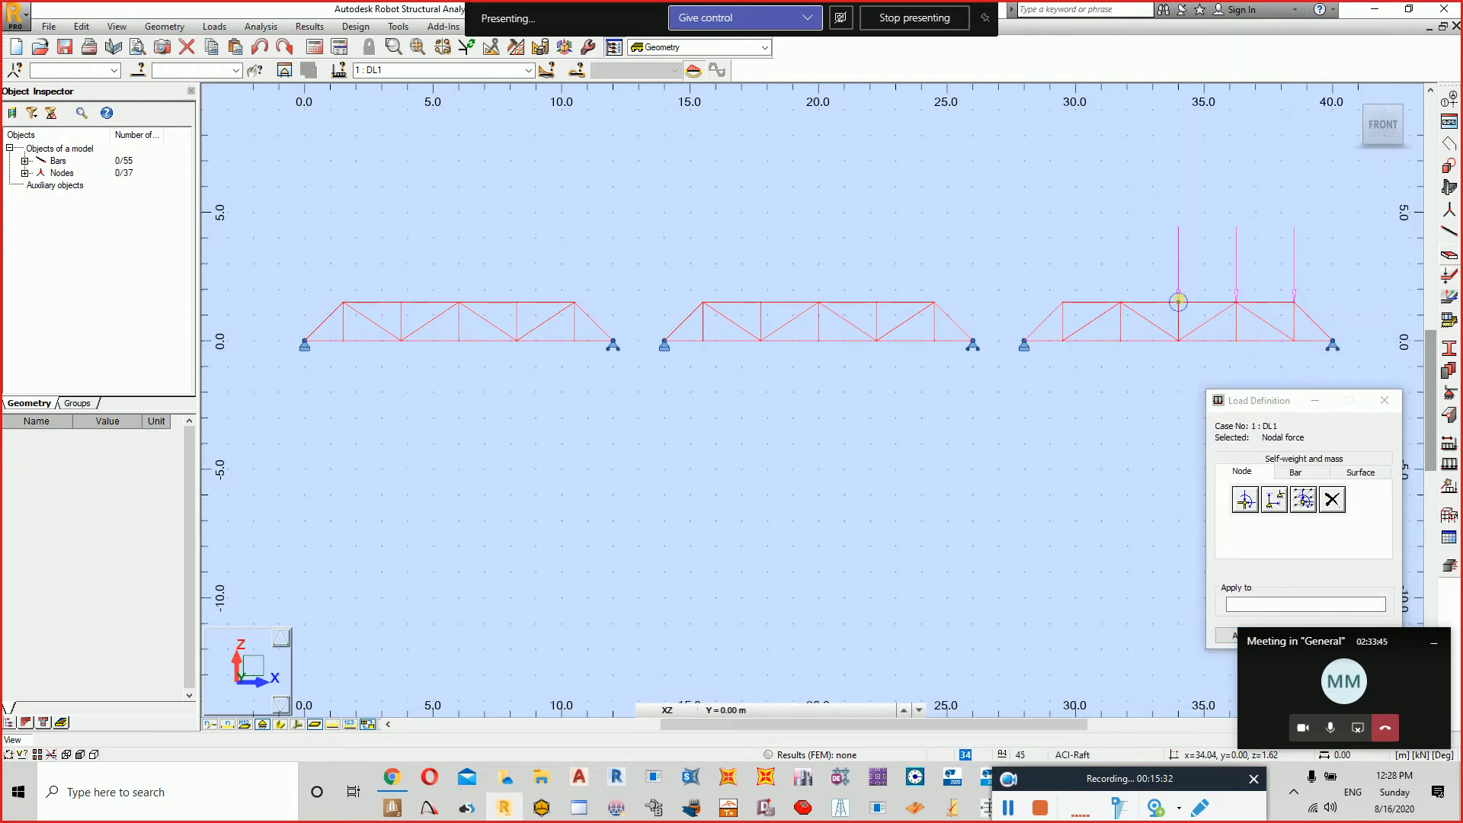
click(1120, 303)
click(1062, 303)
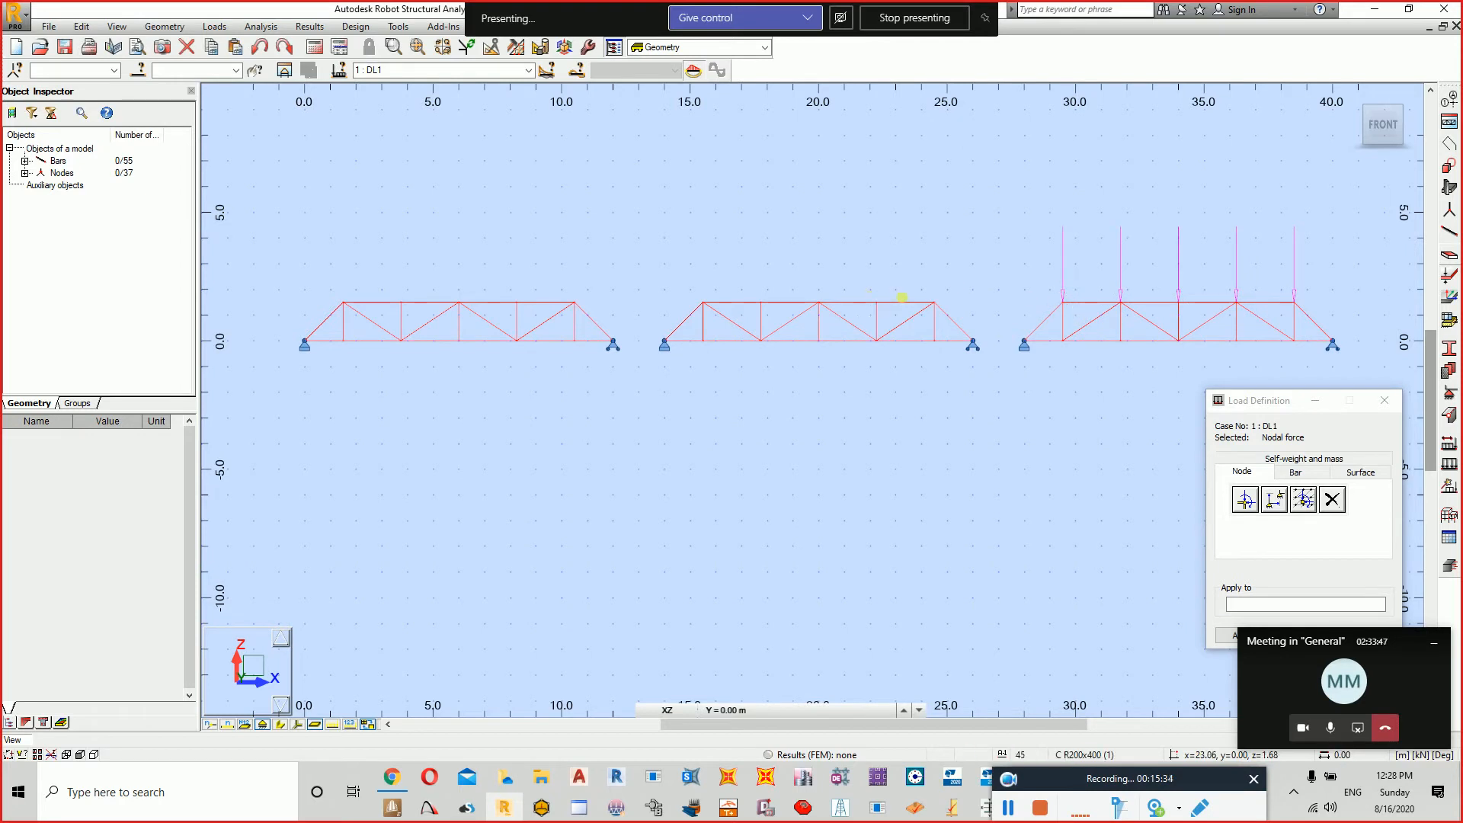
Apply the nodal force to the five top-chord nodes of the second truss.
click(934, 303)
click(876, 303)
click(818, 303)
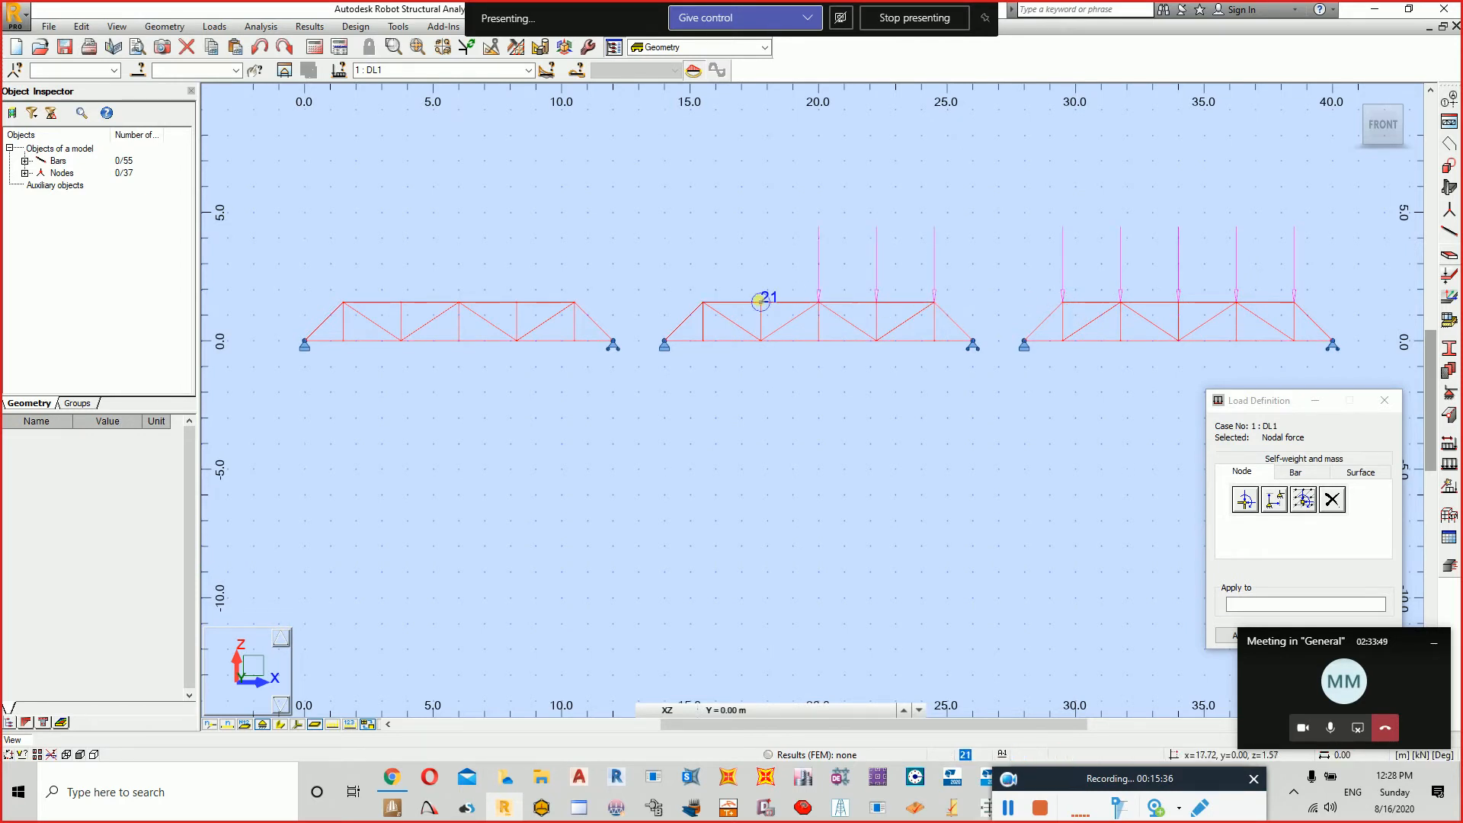
click(760, 303)
click(702, 303)
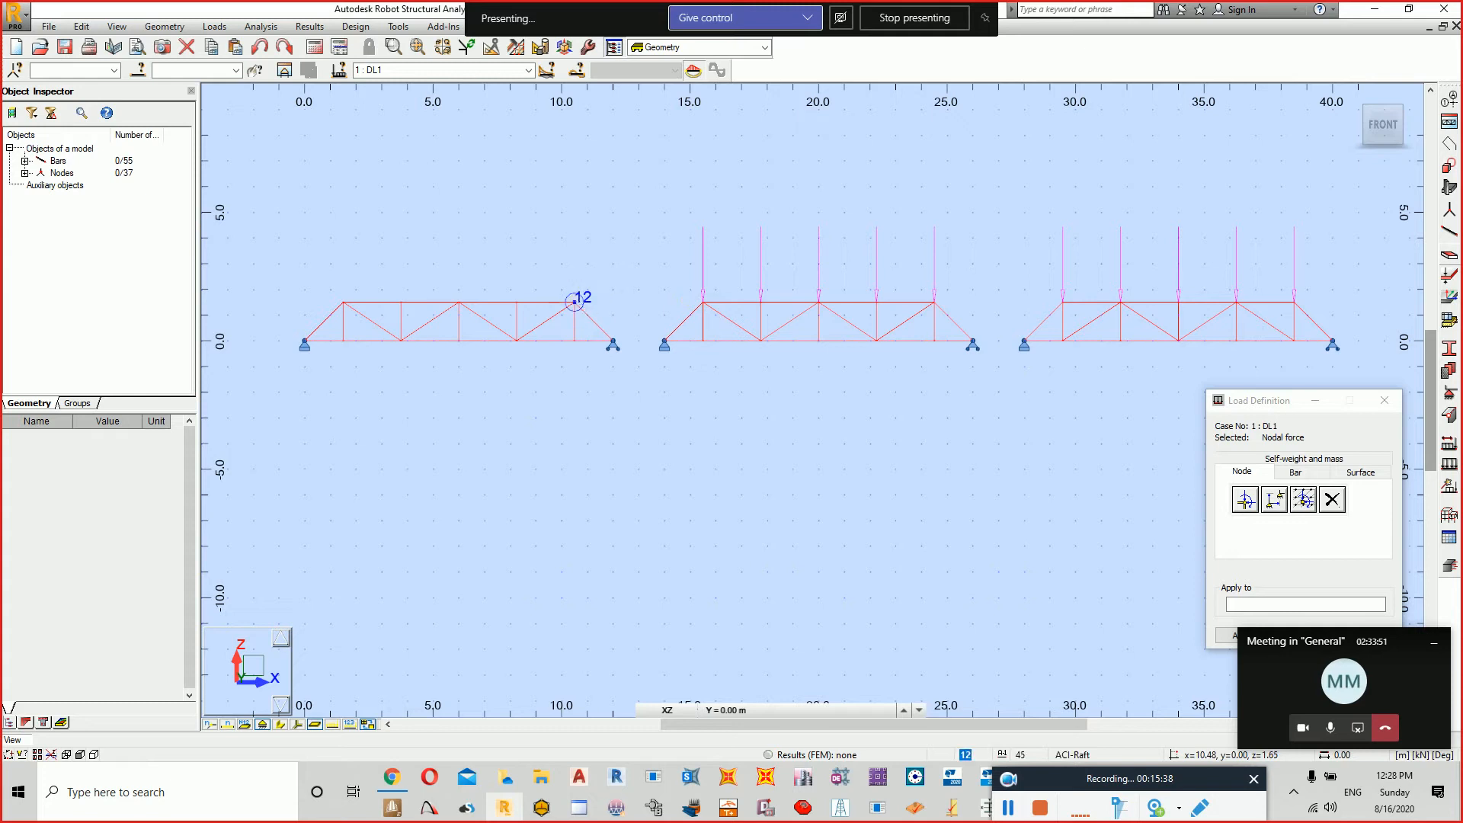
Apply the nodal force to the five top-chord nodes of the first truss, display the load values and finish load definition.
click(574, 302)
click(517, 303)
click(459, 302)
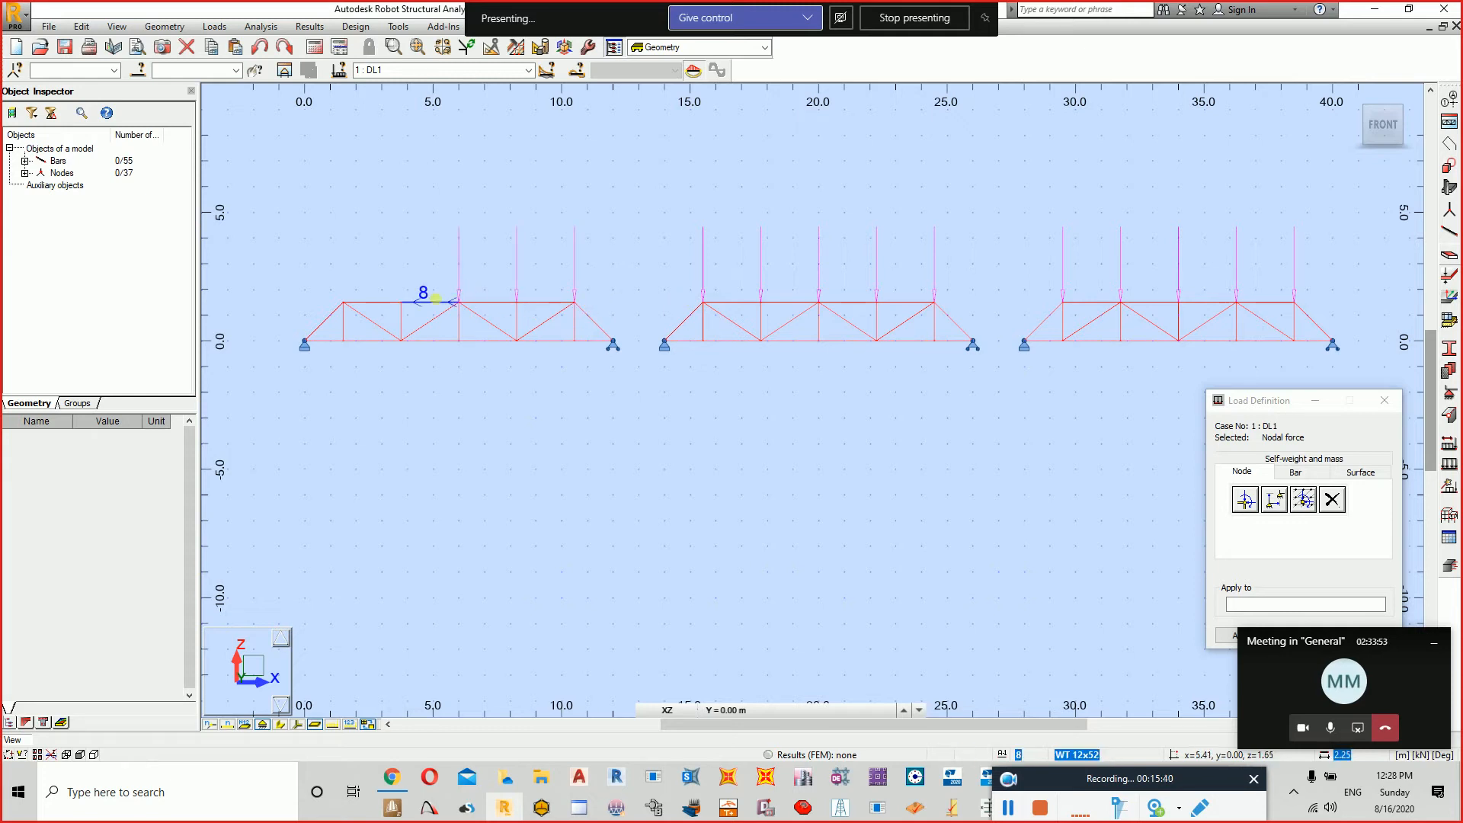
click(401, 303)
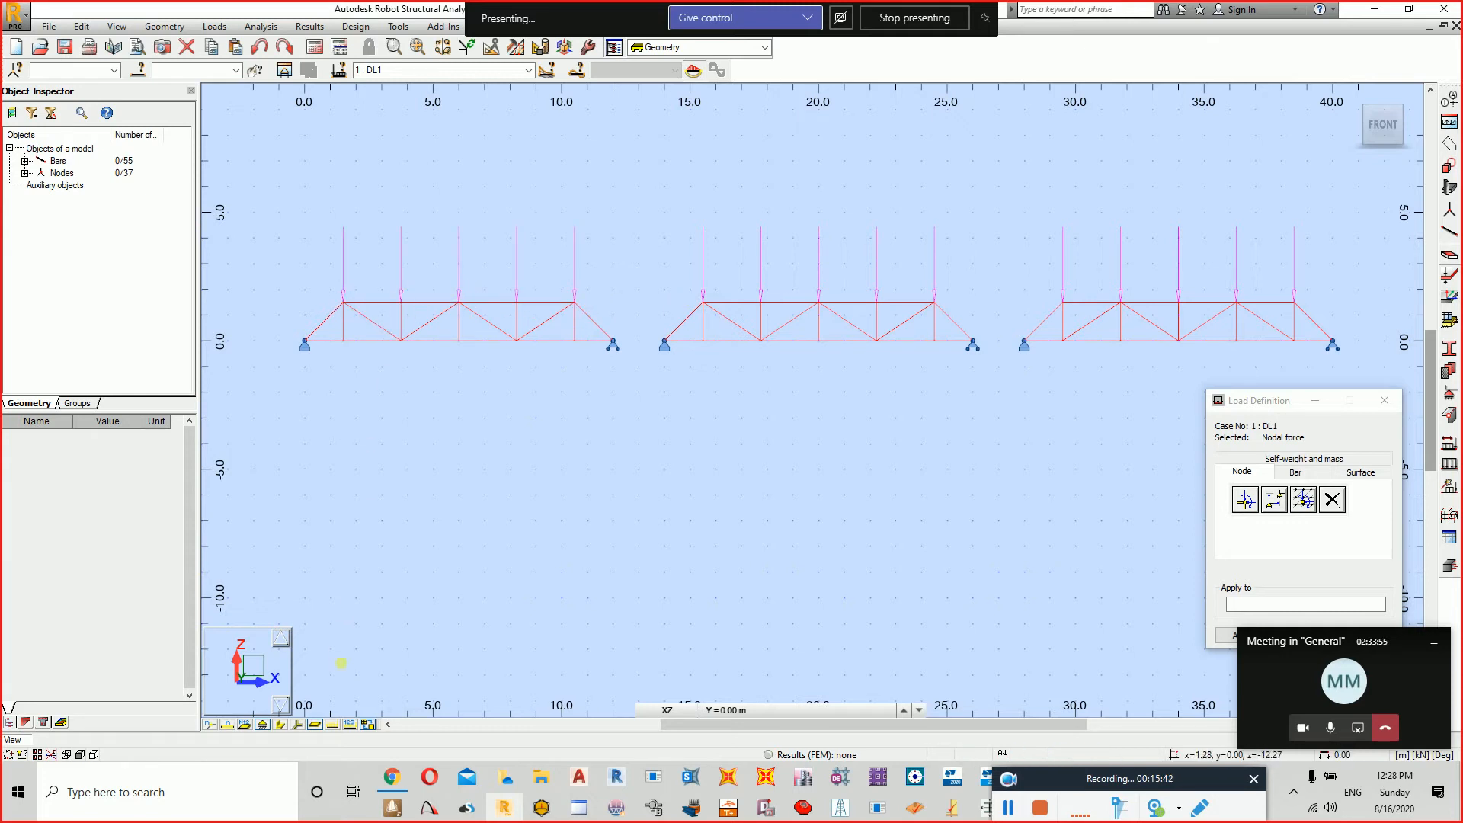
click(348, 725)
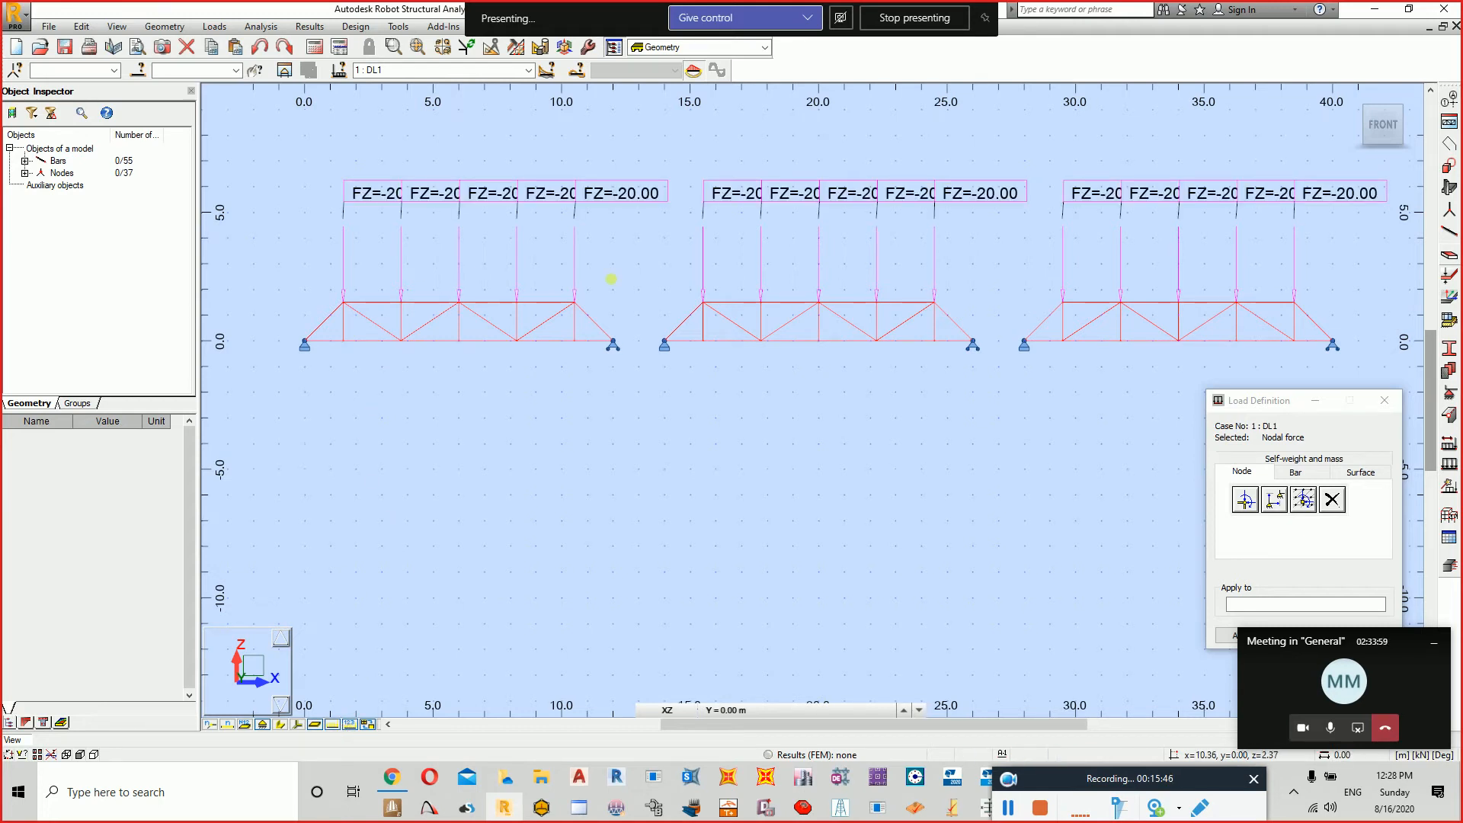
click(1384, 400)
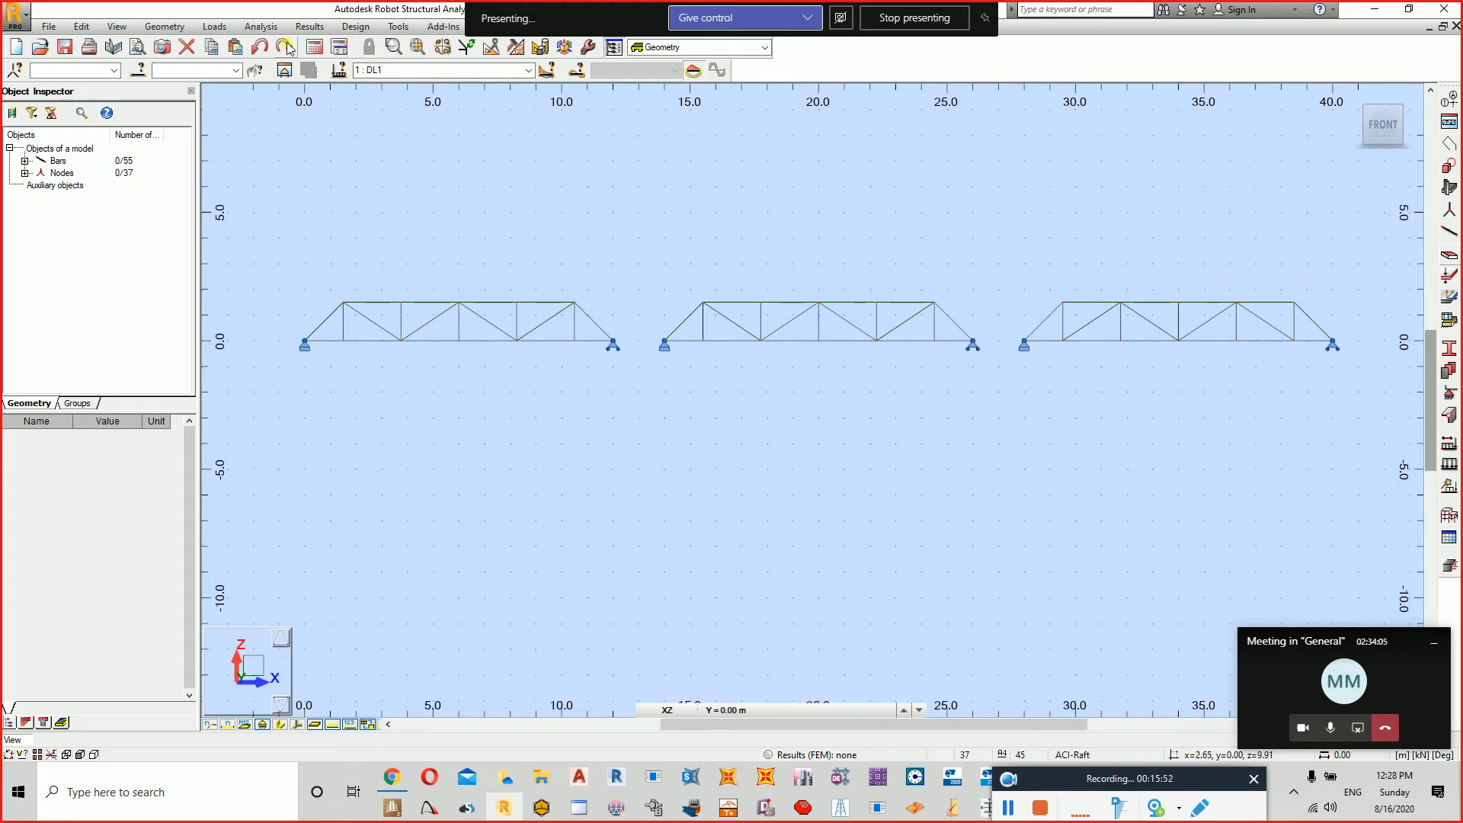
Delete the self-weight row of case DL1 from the load table and return to the model view.
click(229, 29)
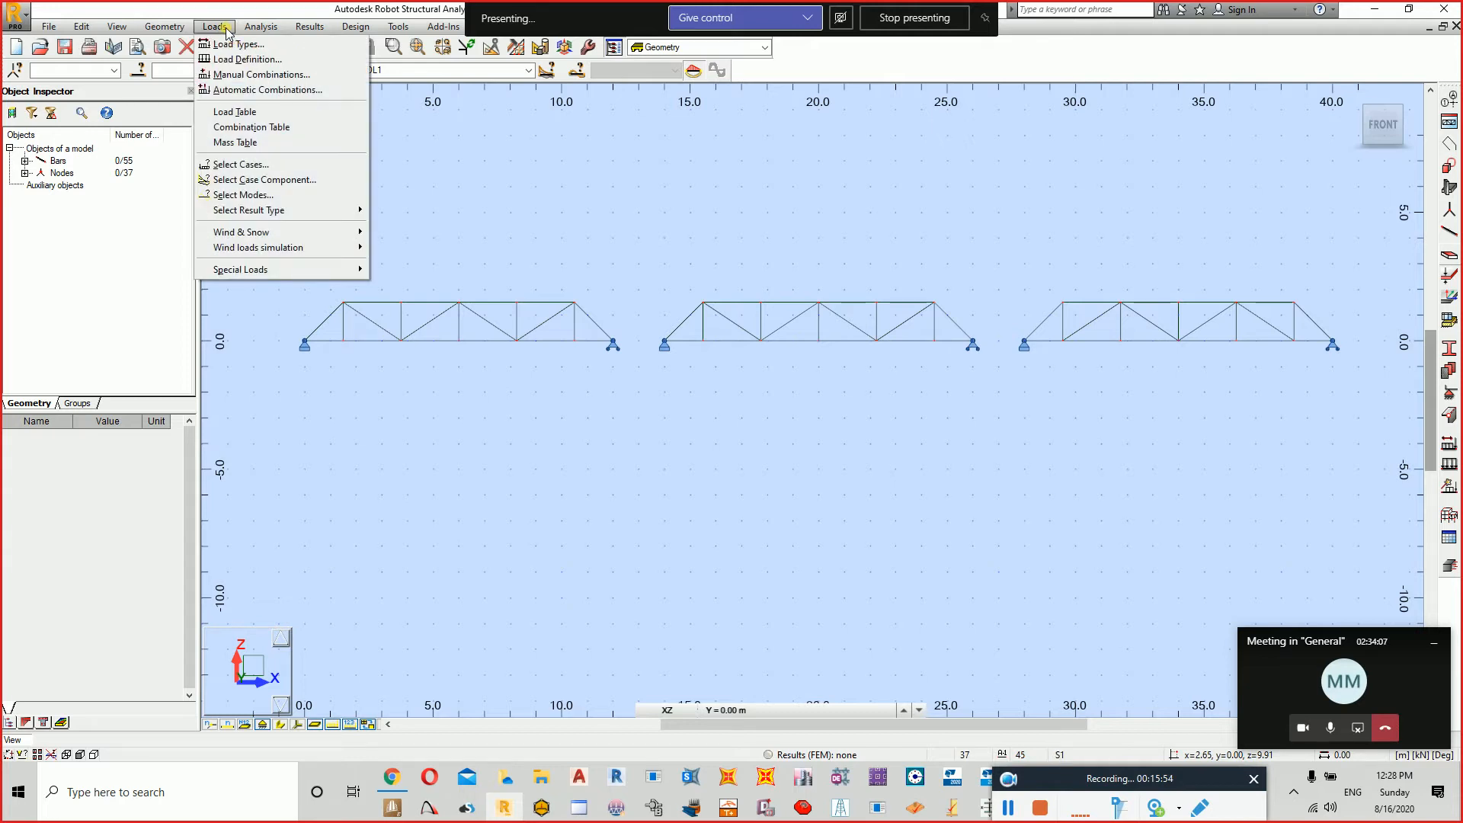
click(243, 112)
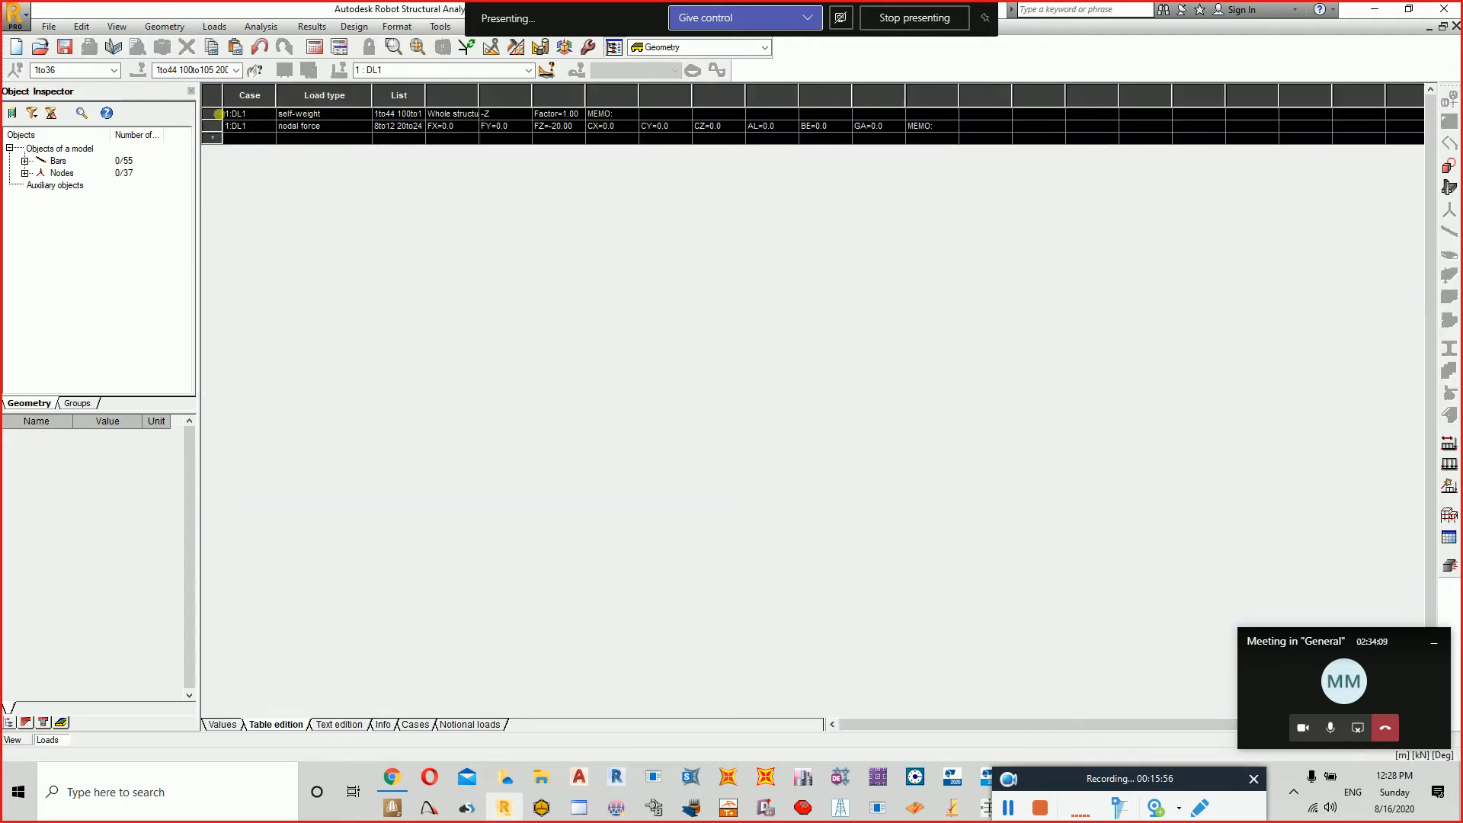
click(209, 117)
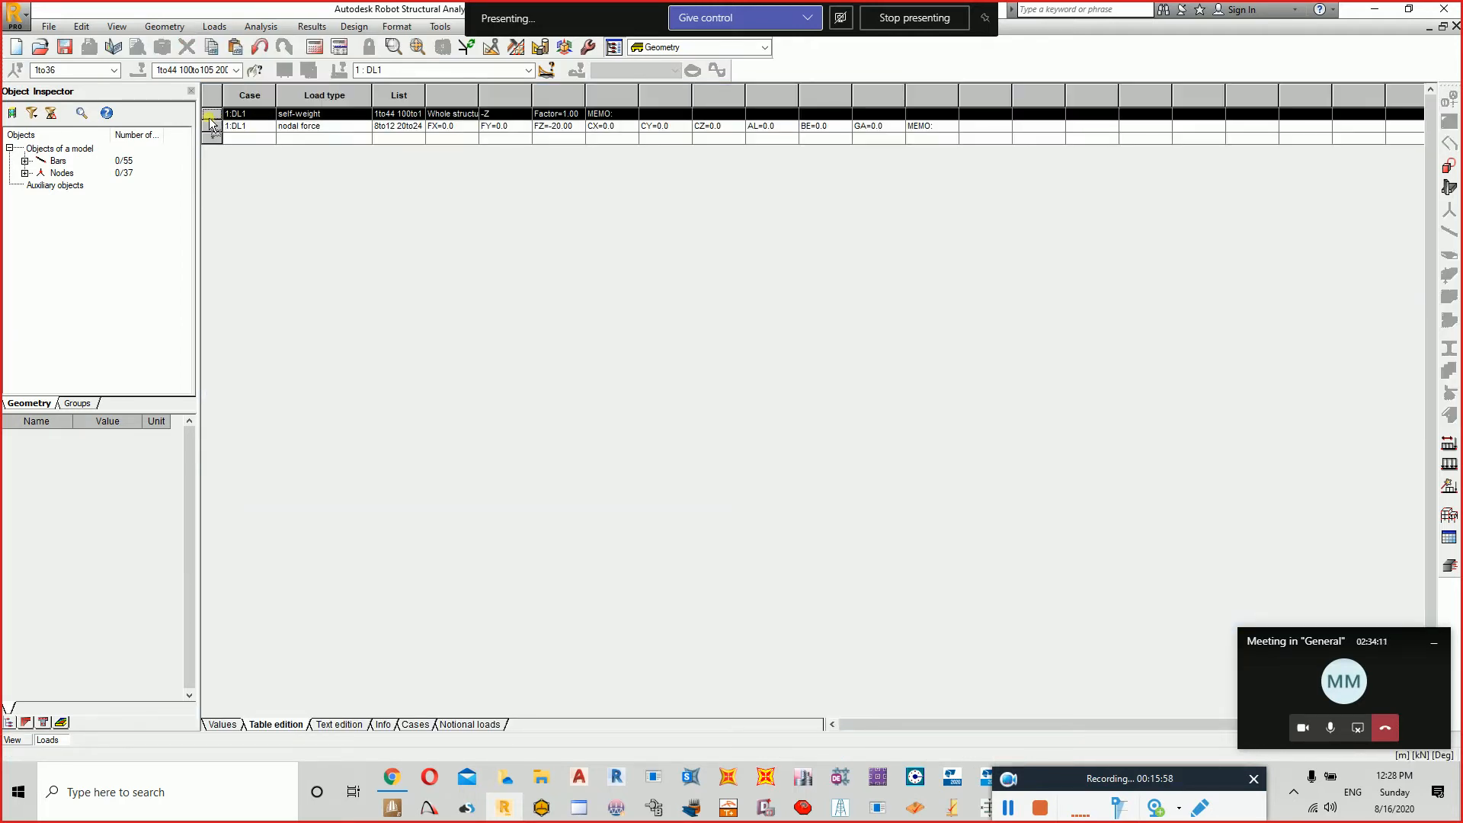
key(Delete)
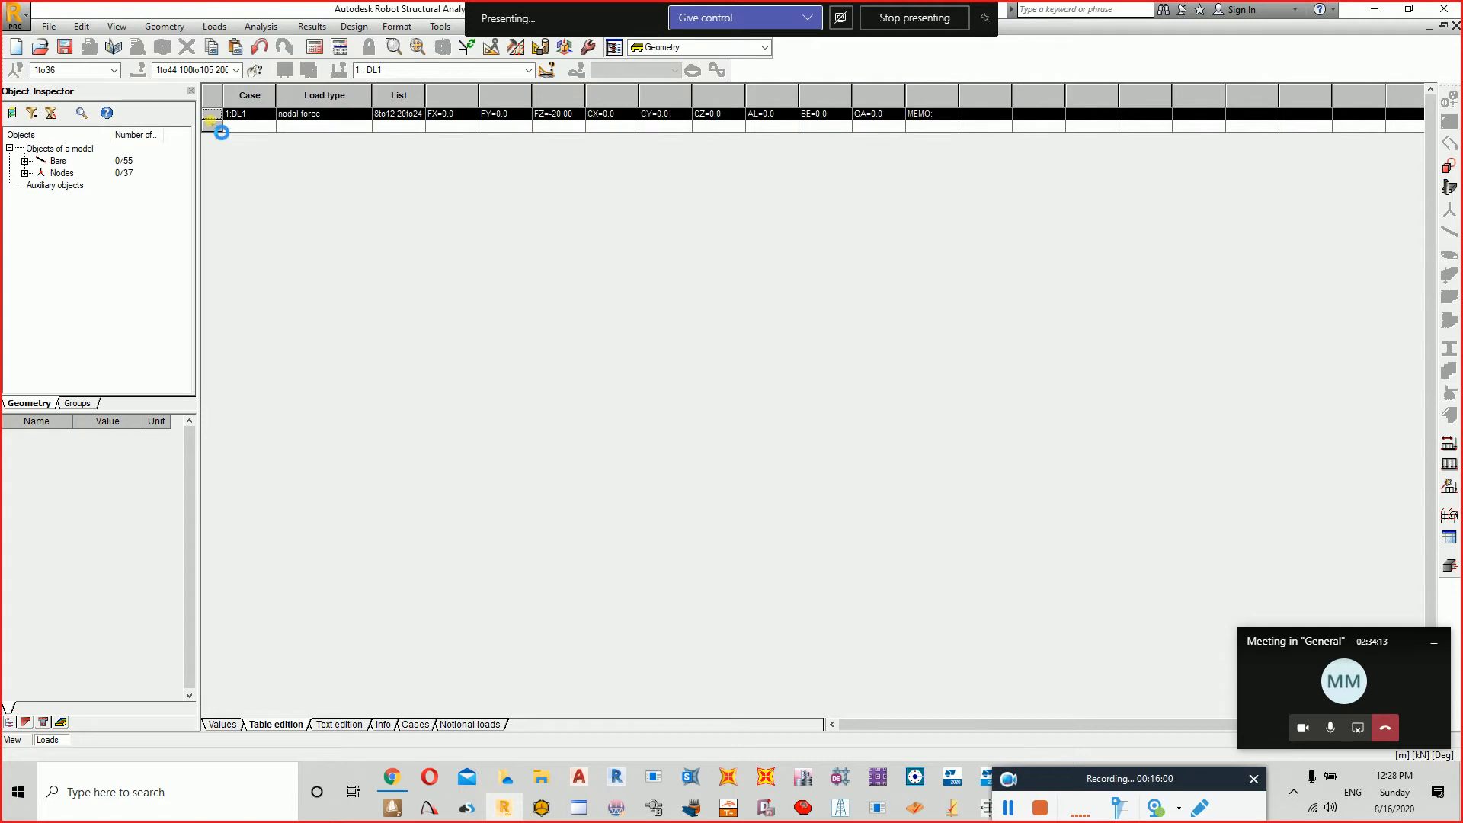
click(1456, 26)
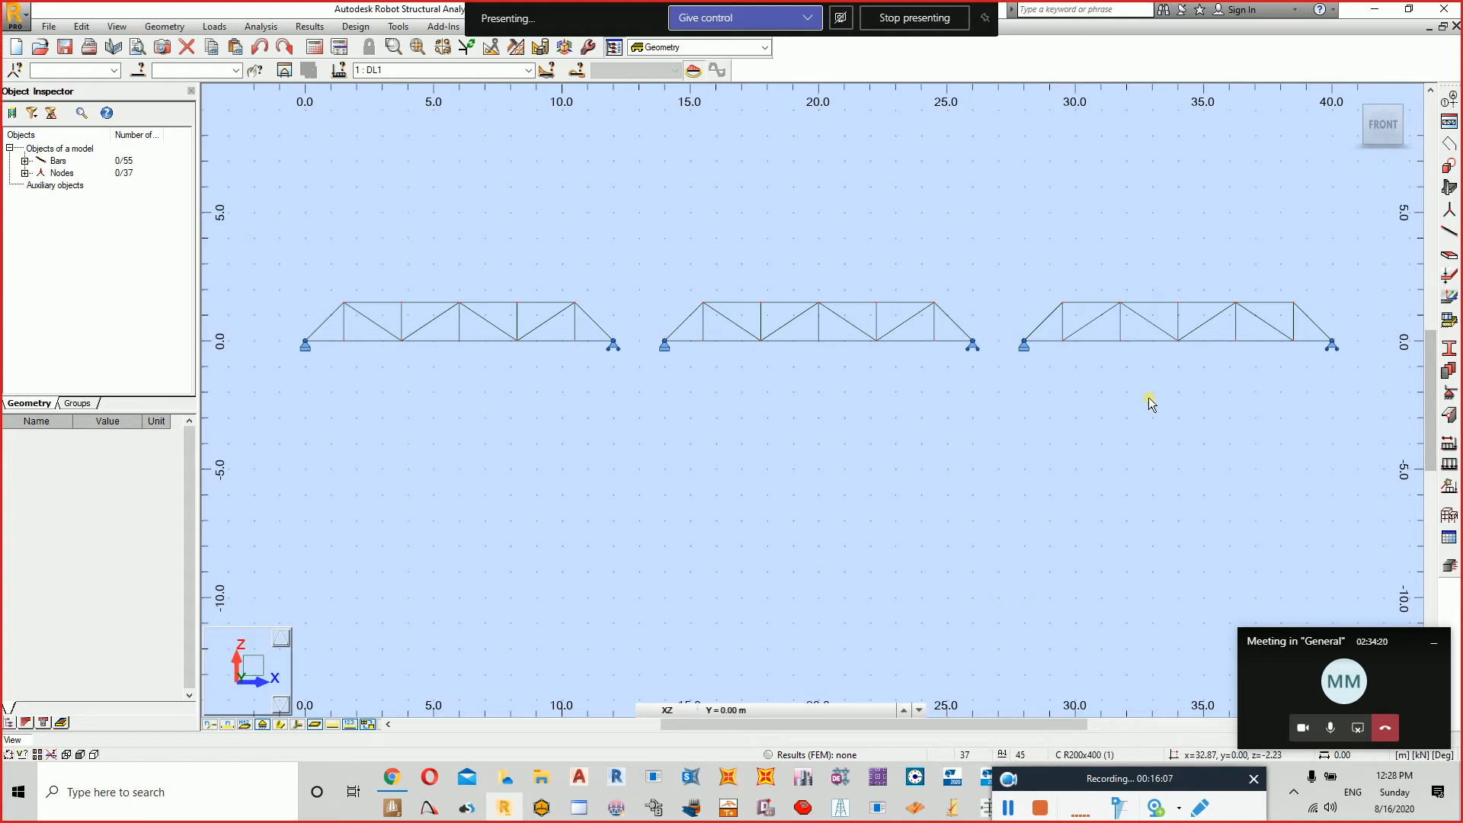
Run the structural calculation of the three trusses, continuing past the separate-structure and instability warnings.
click(318, 56)
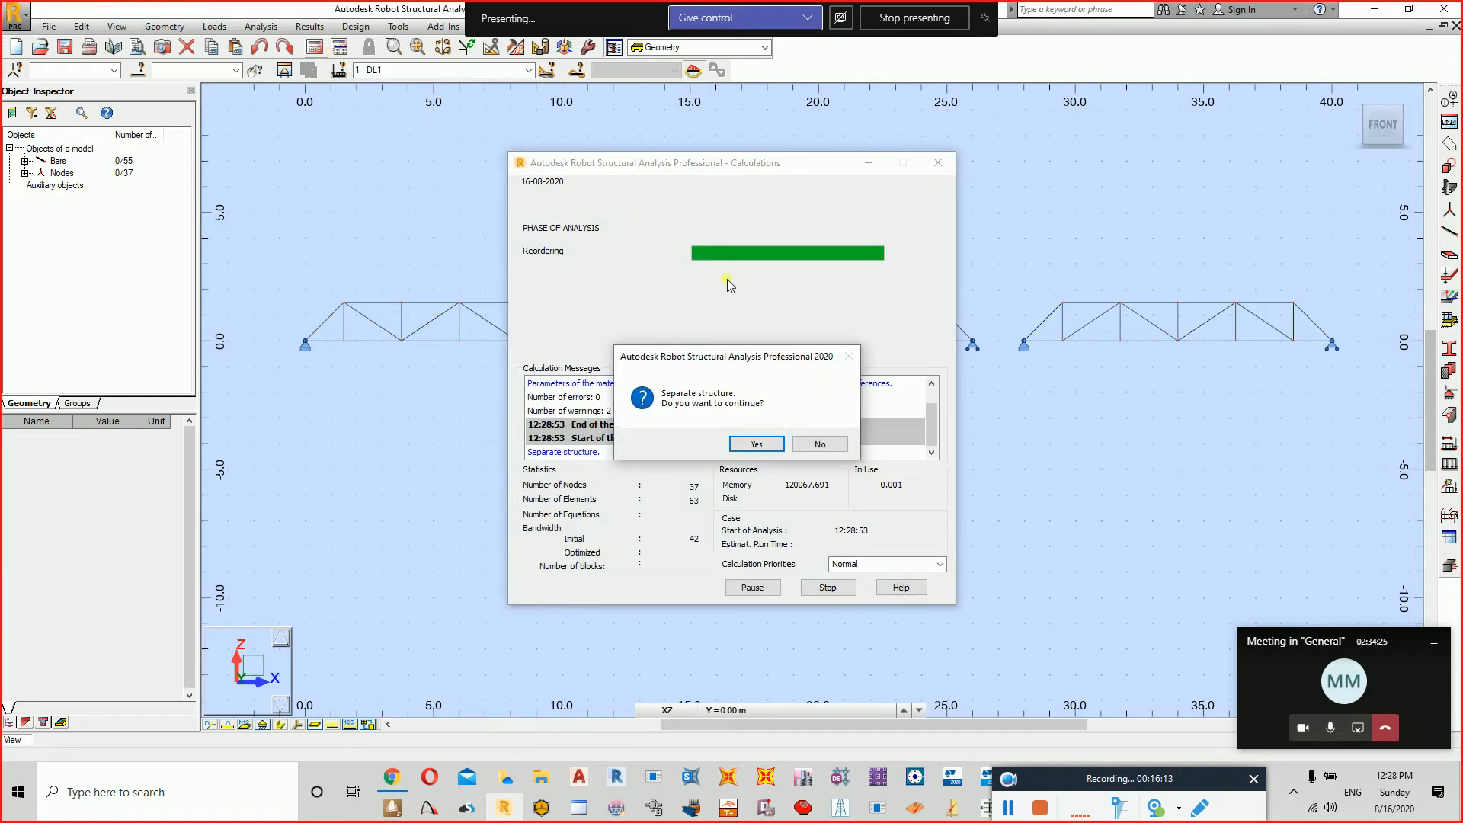
click(757, 444)
click(756, 444)
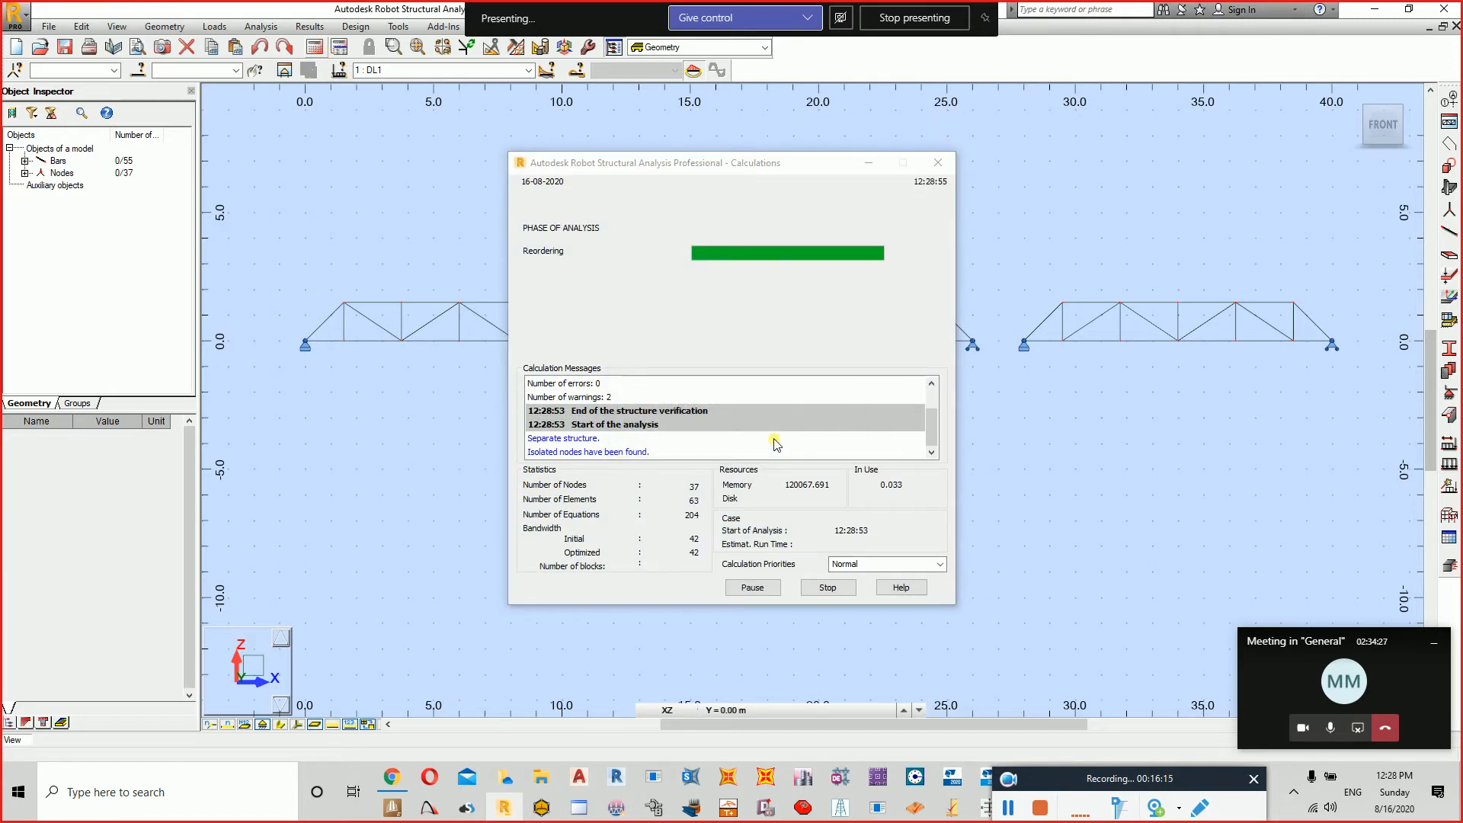
click(737, 443)
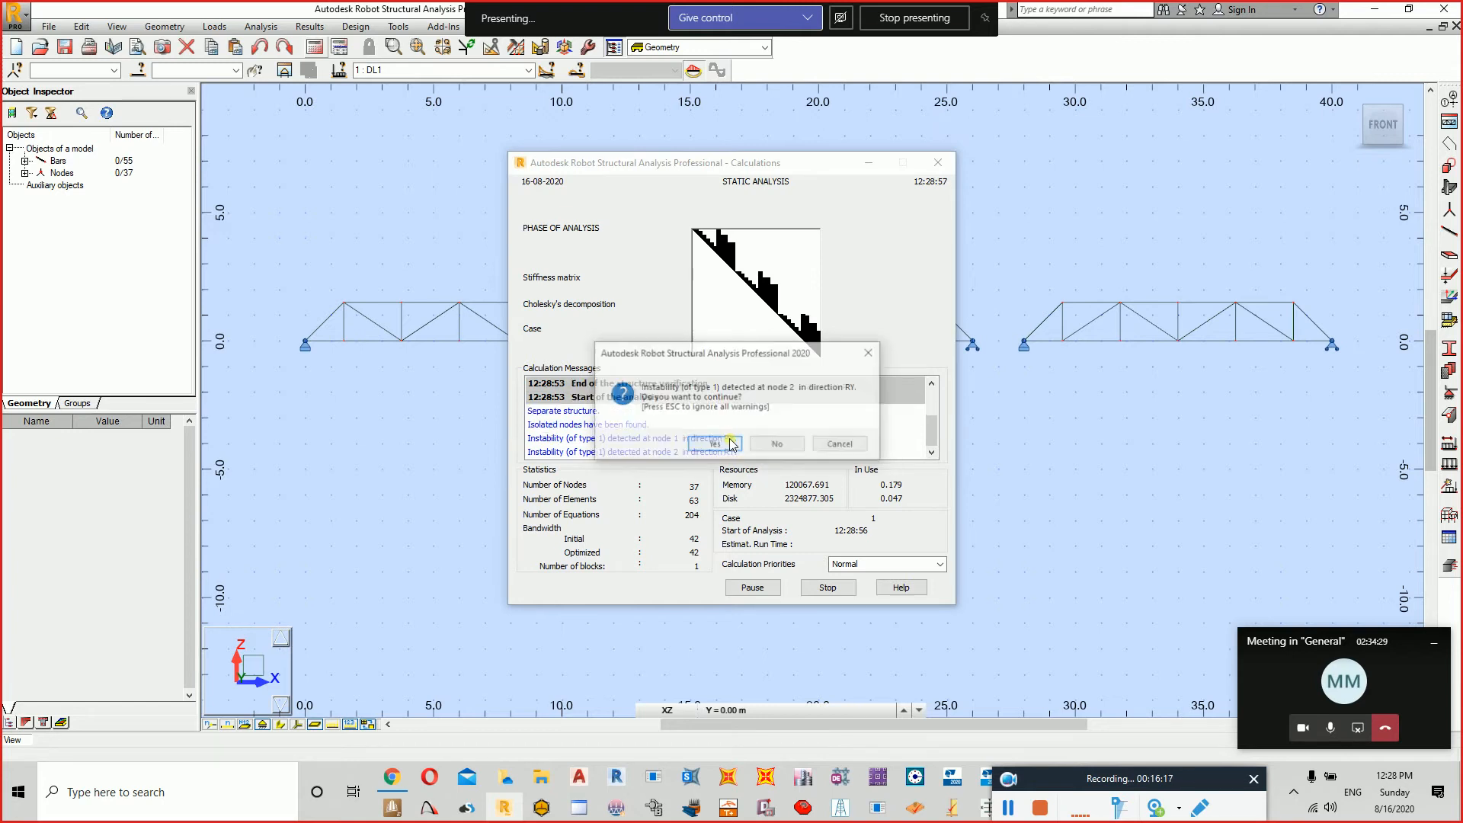
click(733, 444)
click(730, 444)
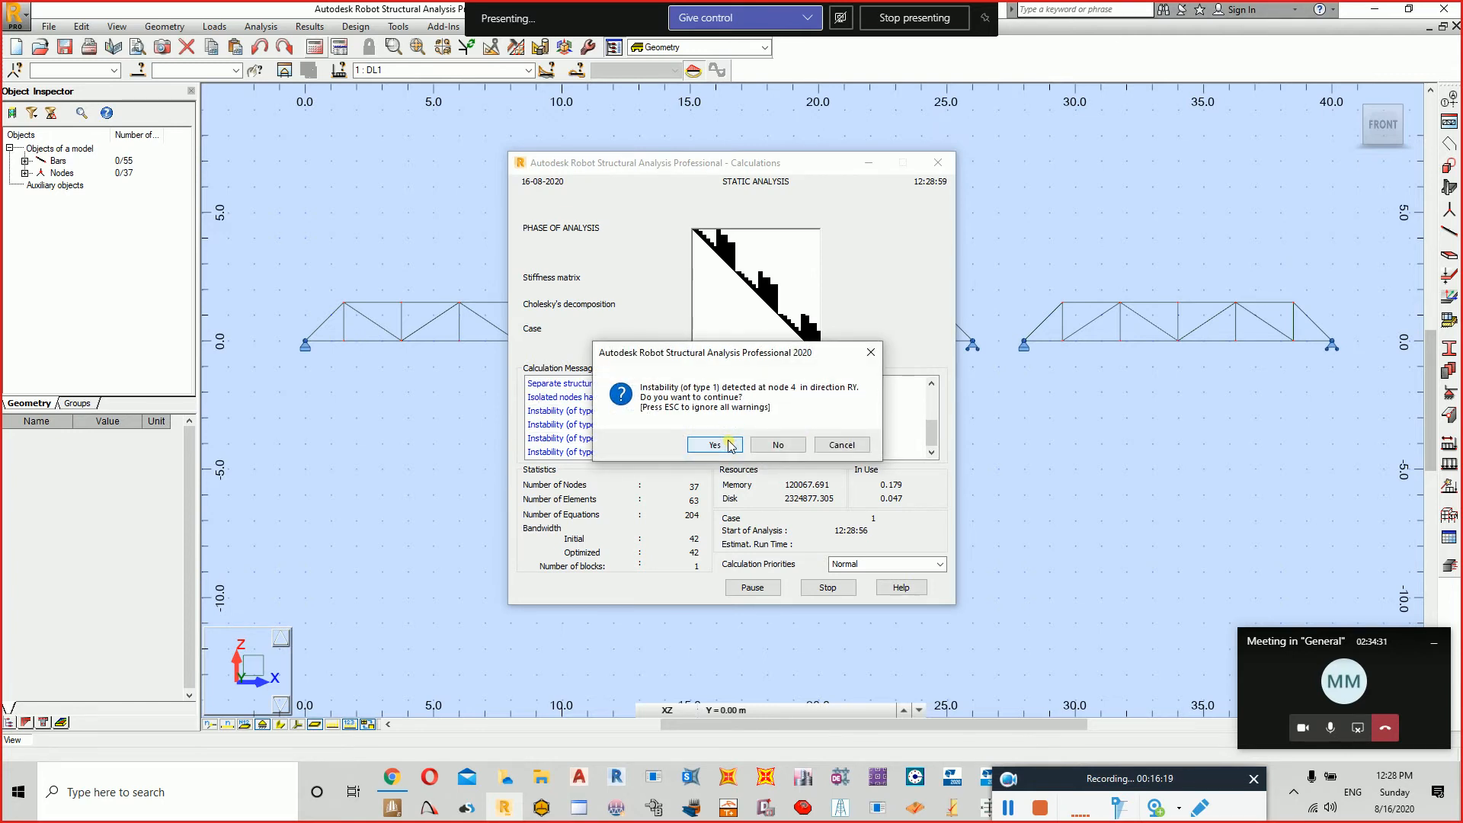
click(730, 444)
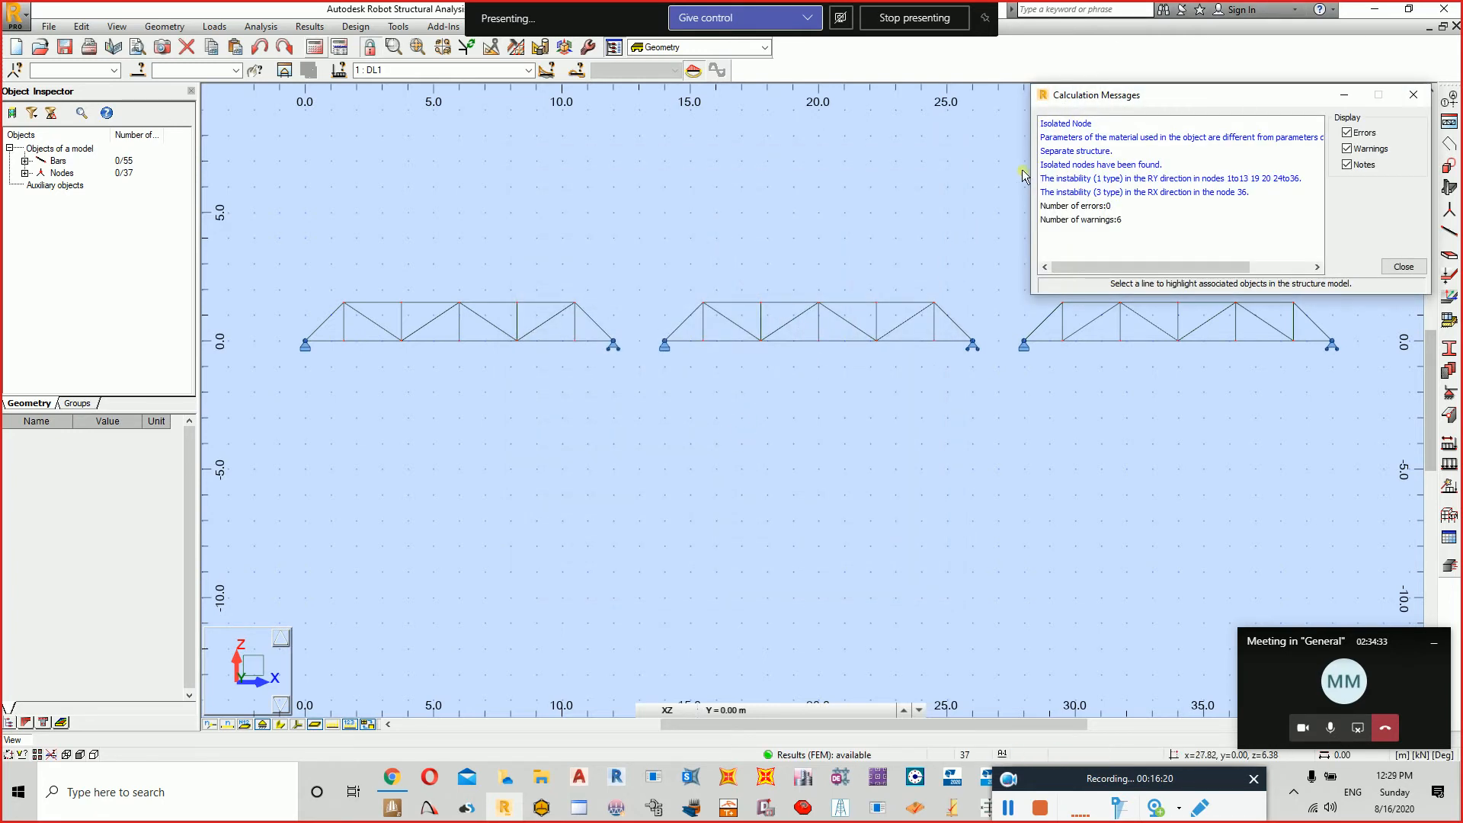
Highlight the objects of the Isolated Node message and look for them around the three trusses.
click(1077, 124)
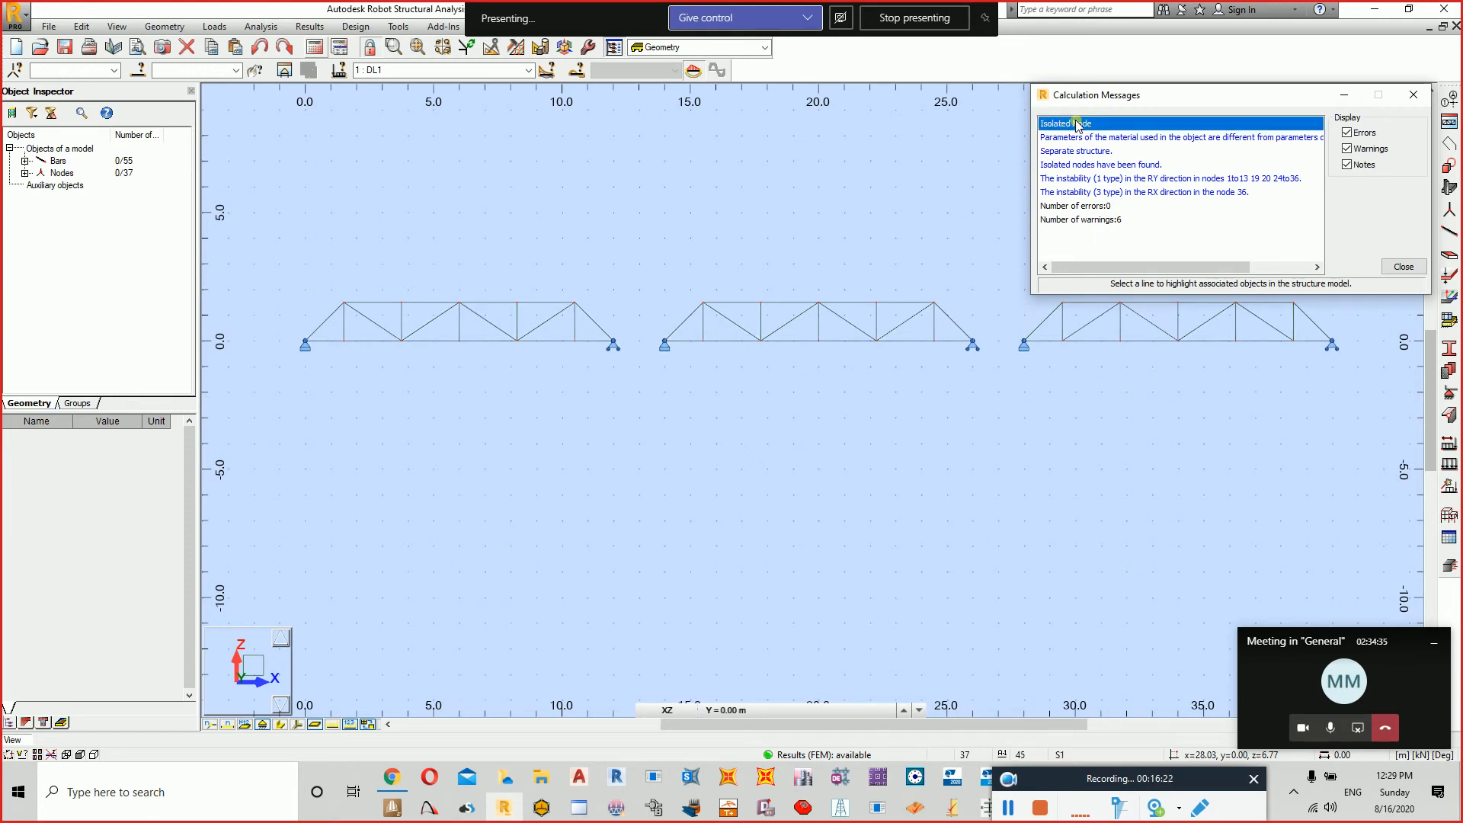
scroll(982, 384, down, 2)
middle_drag(943, 421, 844, 399)
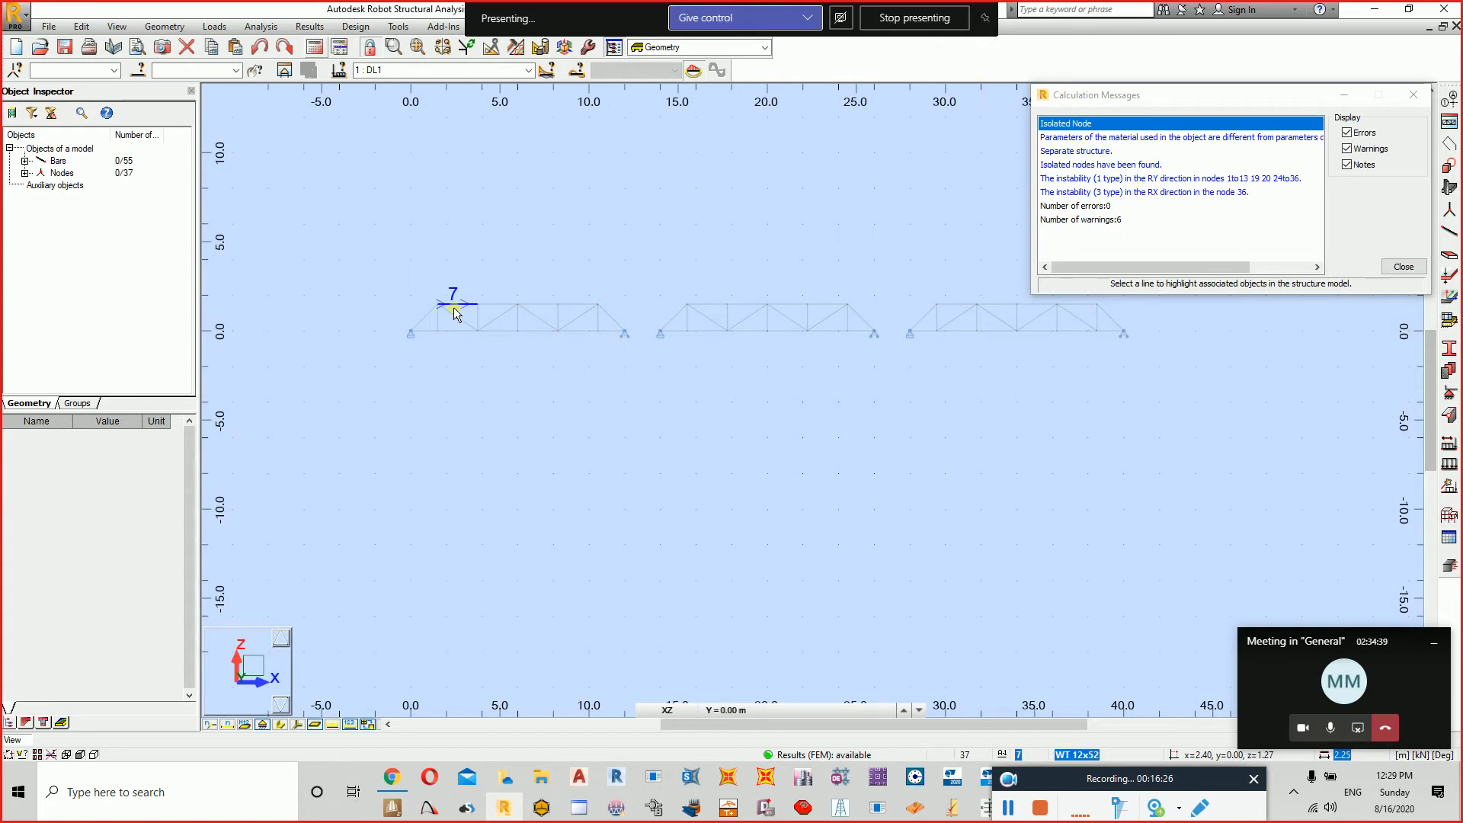
Change the material of all bars flagged by the material-parameters message to S355 and close the calculation messages.
click(1152, 138)
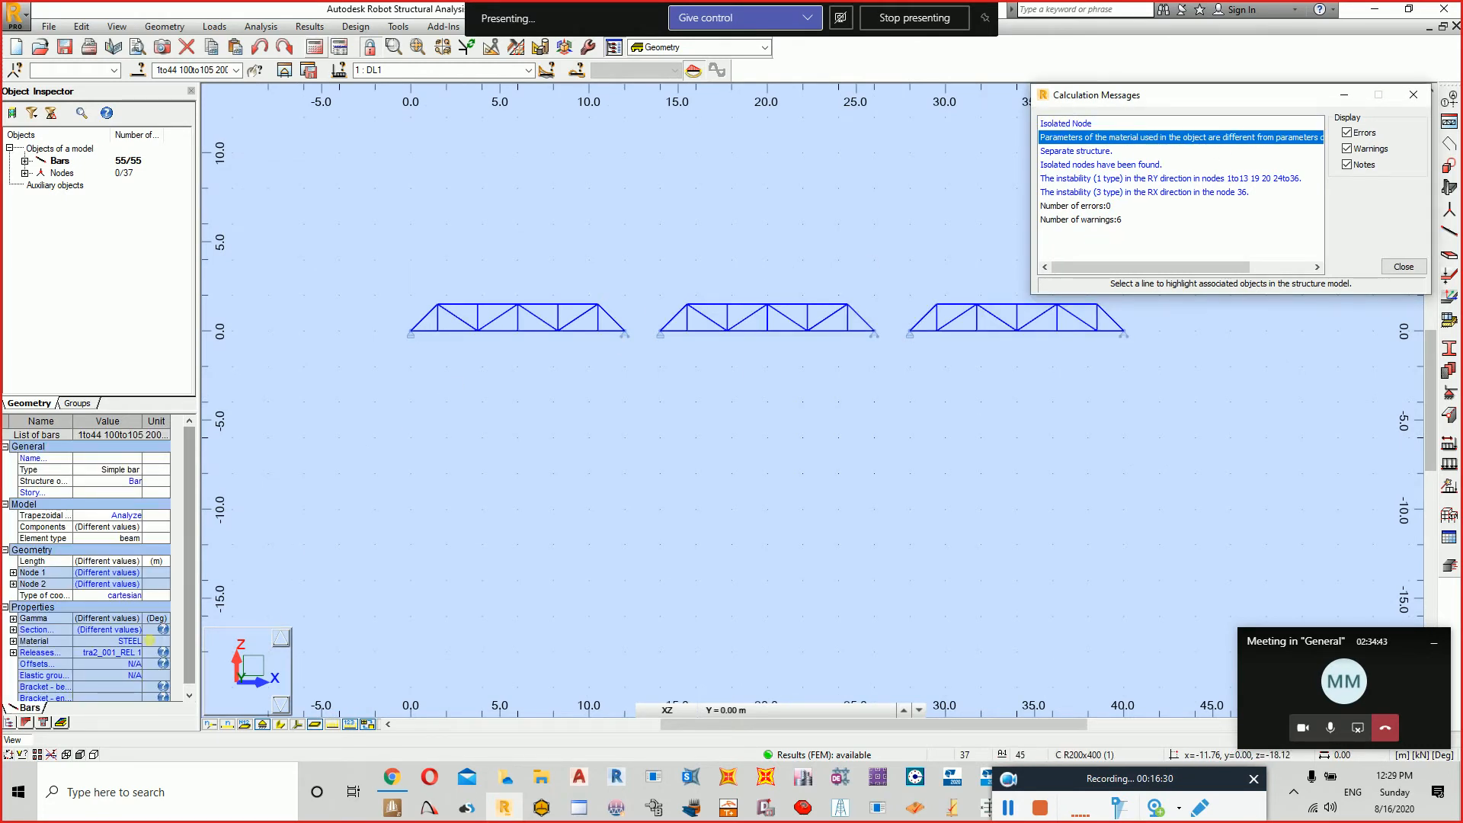
click(132, 644)
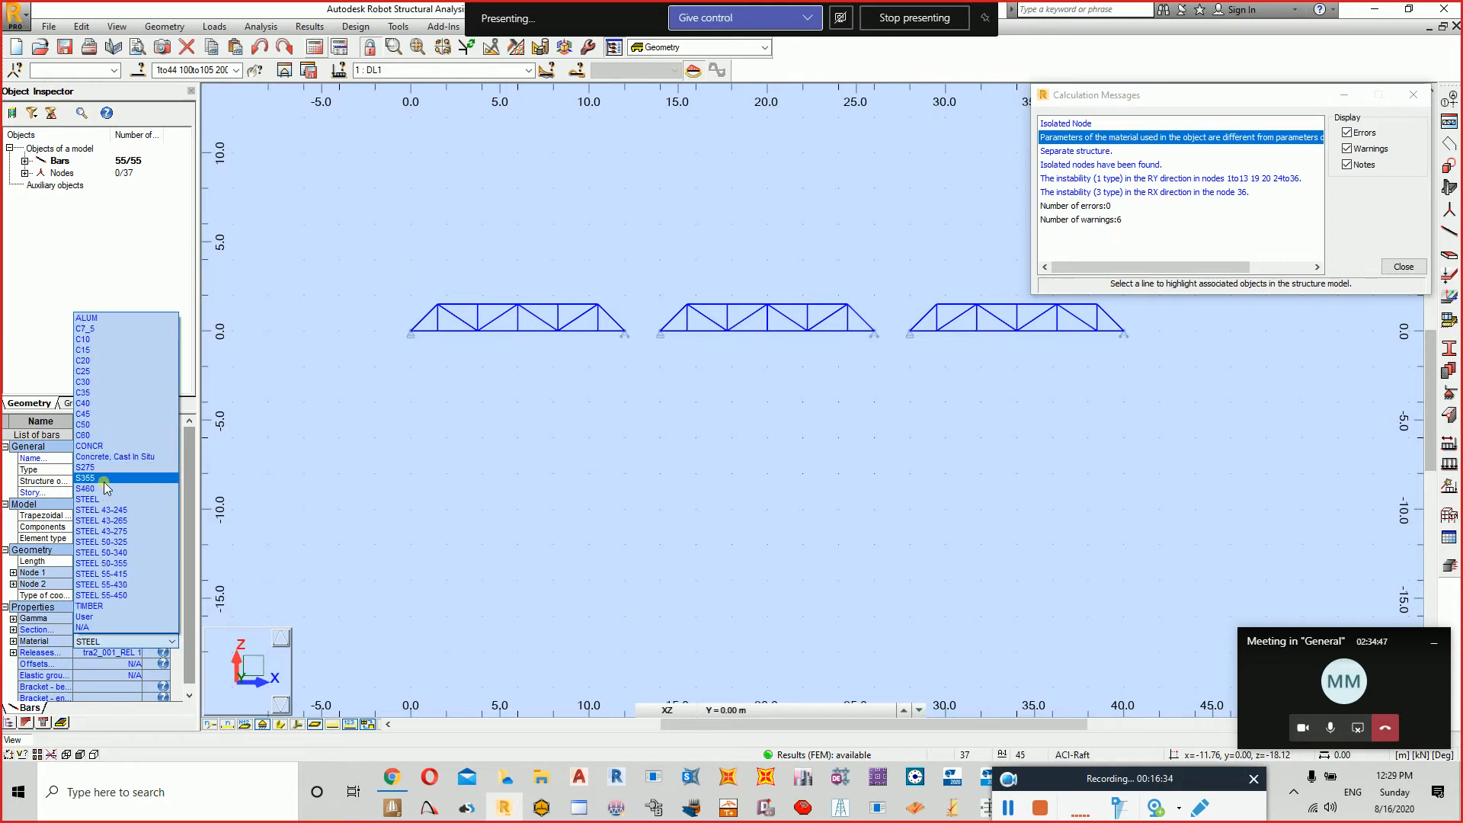
click(104, 480)
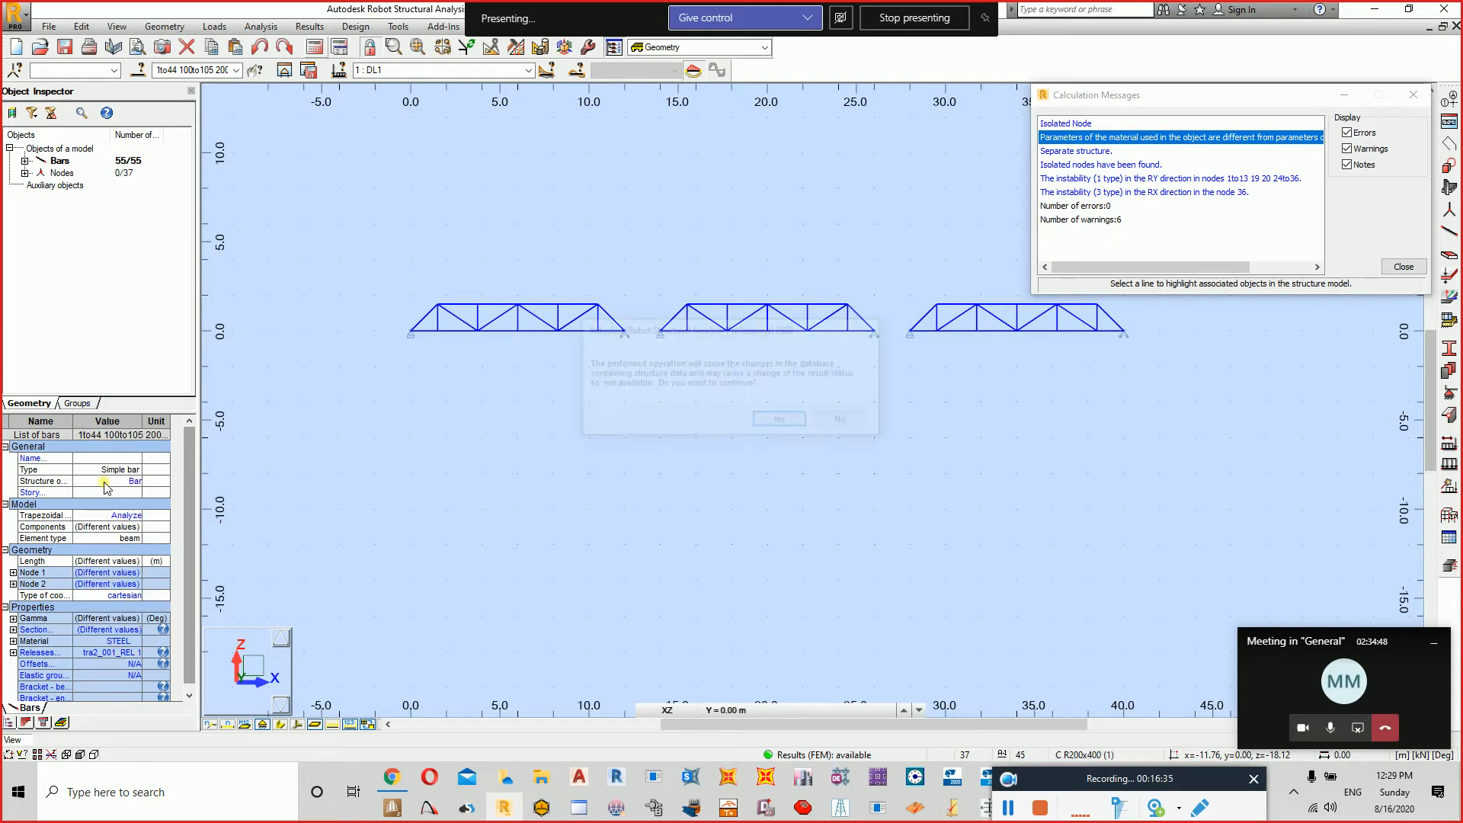
click(785, 422)
click(783, 442)
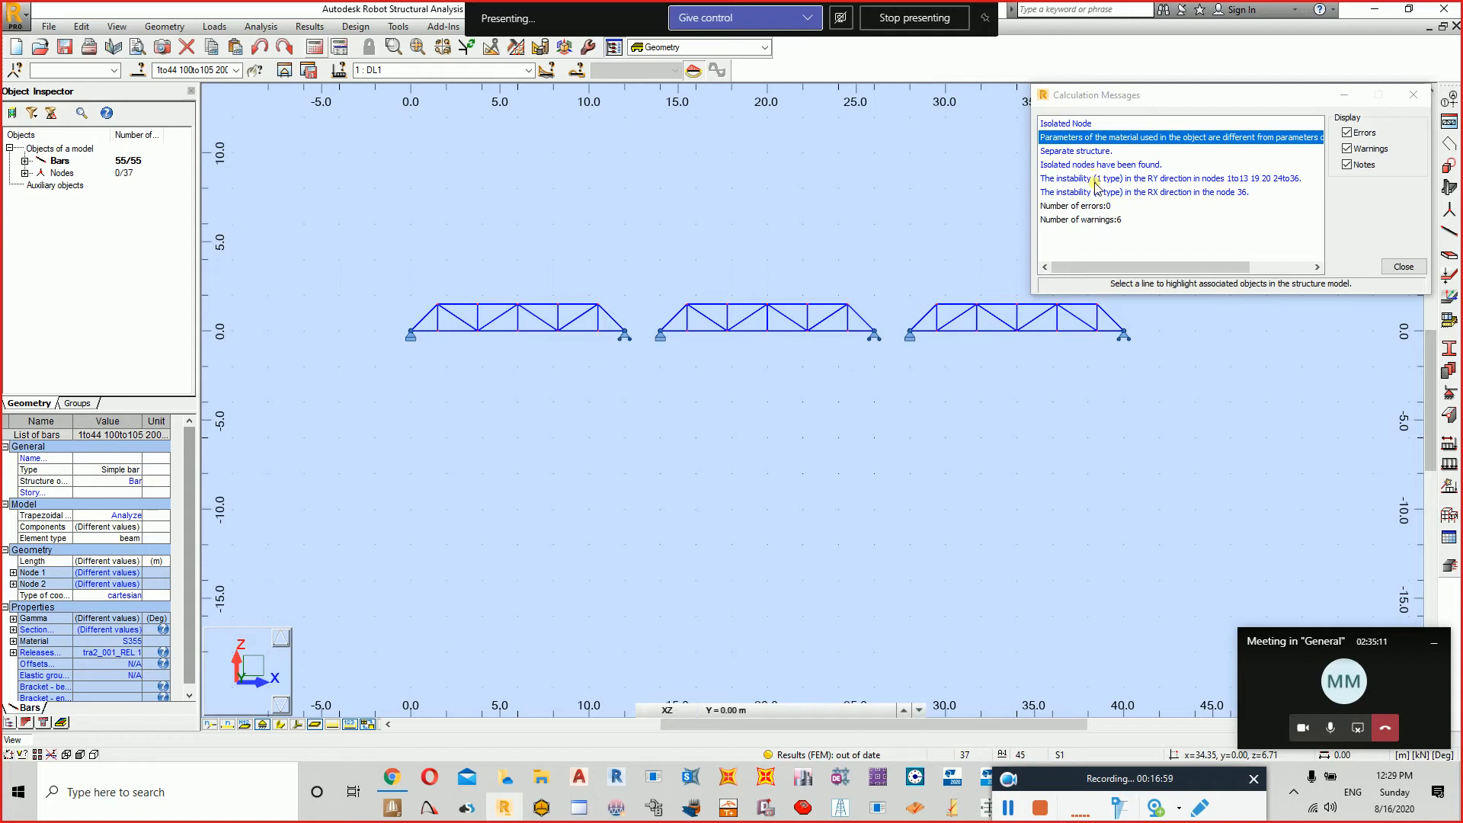
click(1411, 99)
click(409, 144)
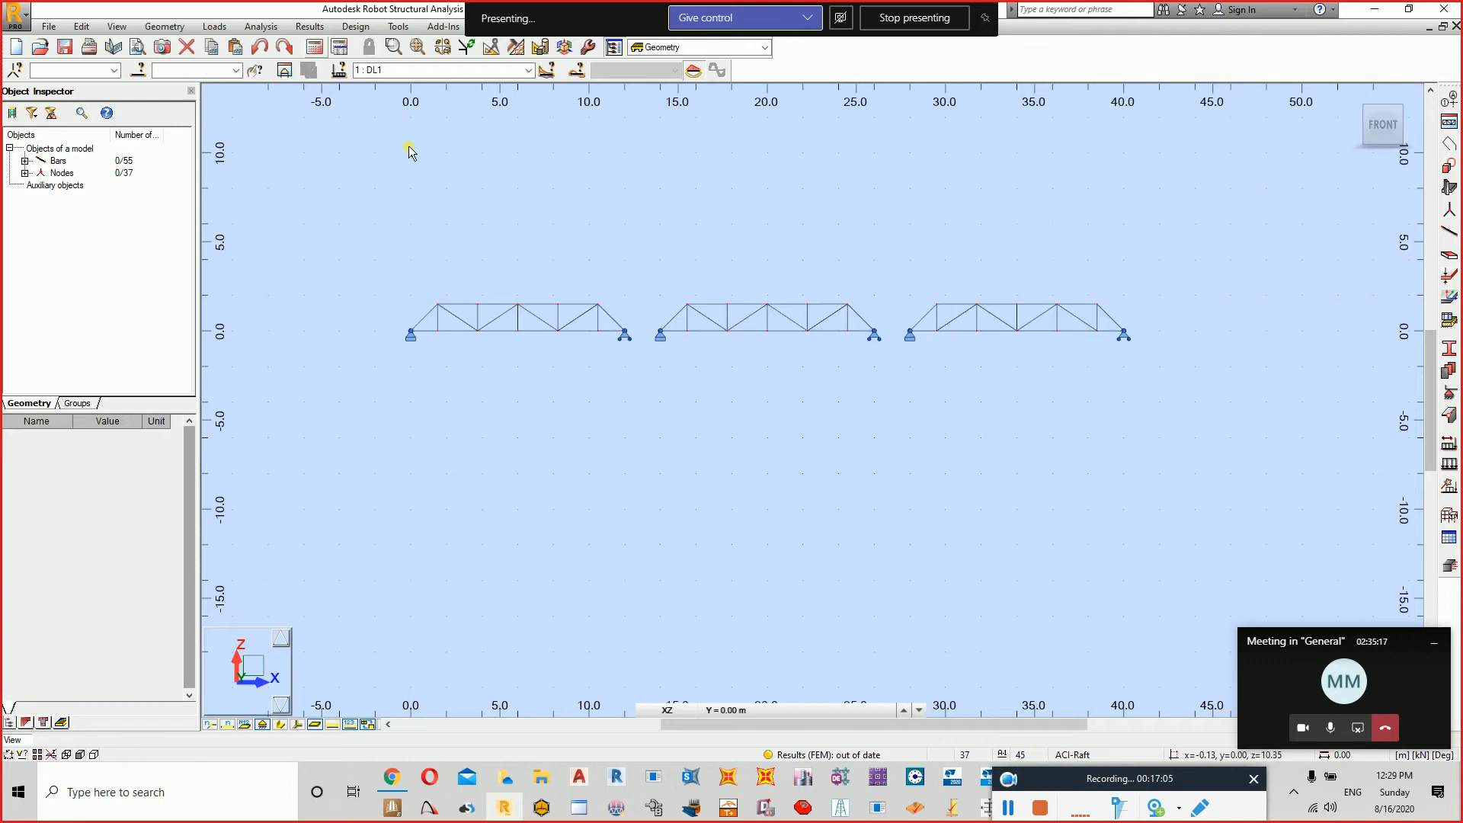
Review the deformation, stress and reaction options of the bar diagrams and close them without applying any.
click(305, 27)
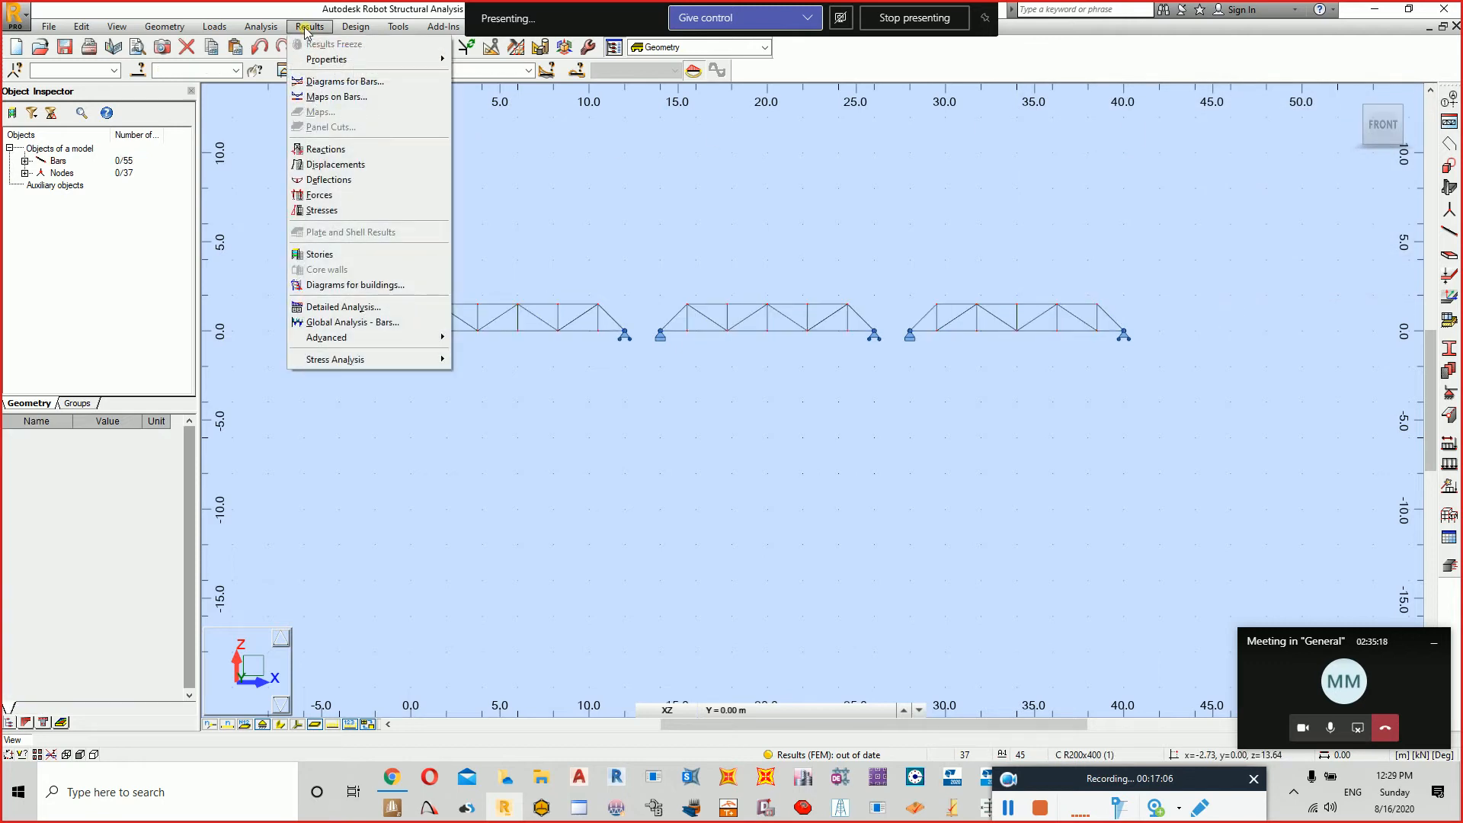
click(315, 82)
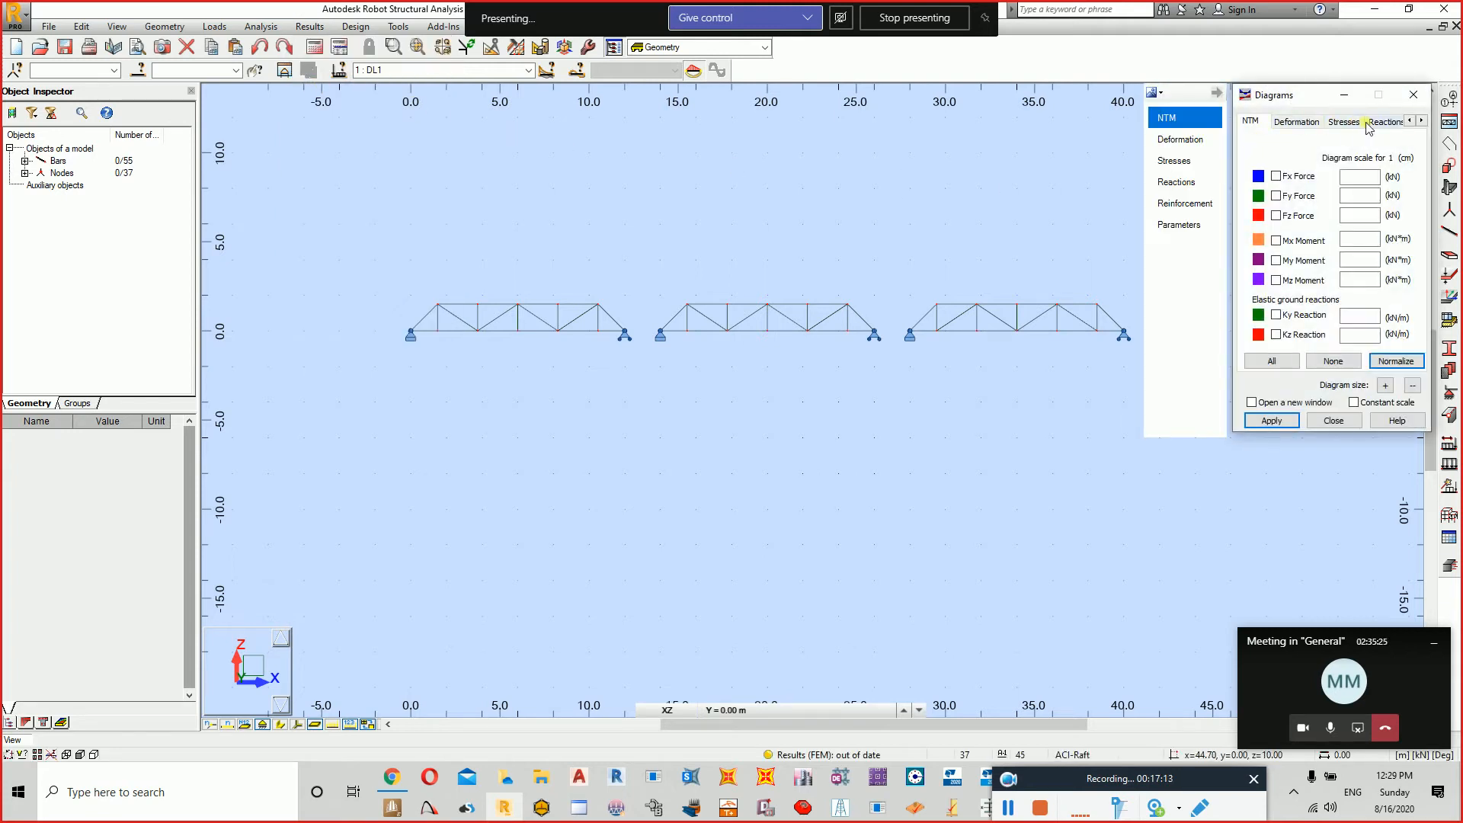
click(1298, 123)
click(1347, 124)
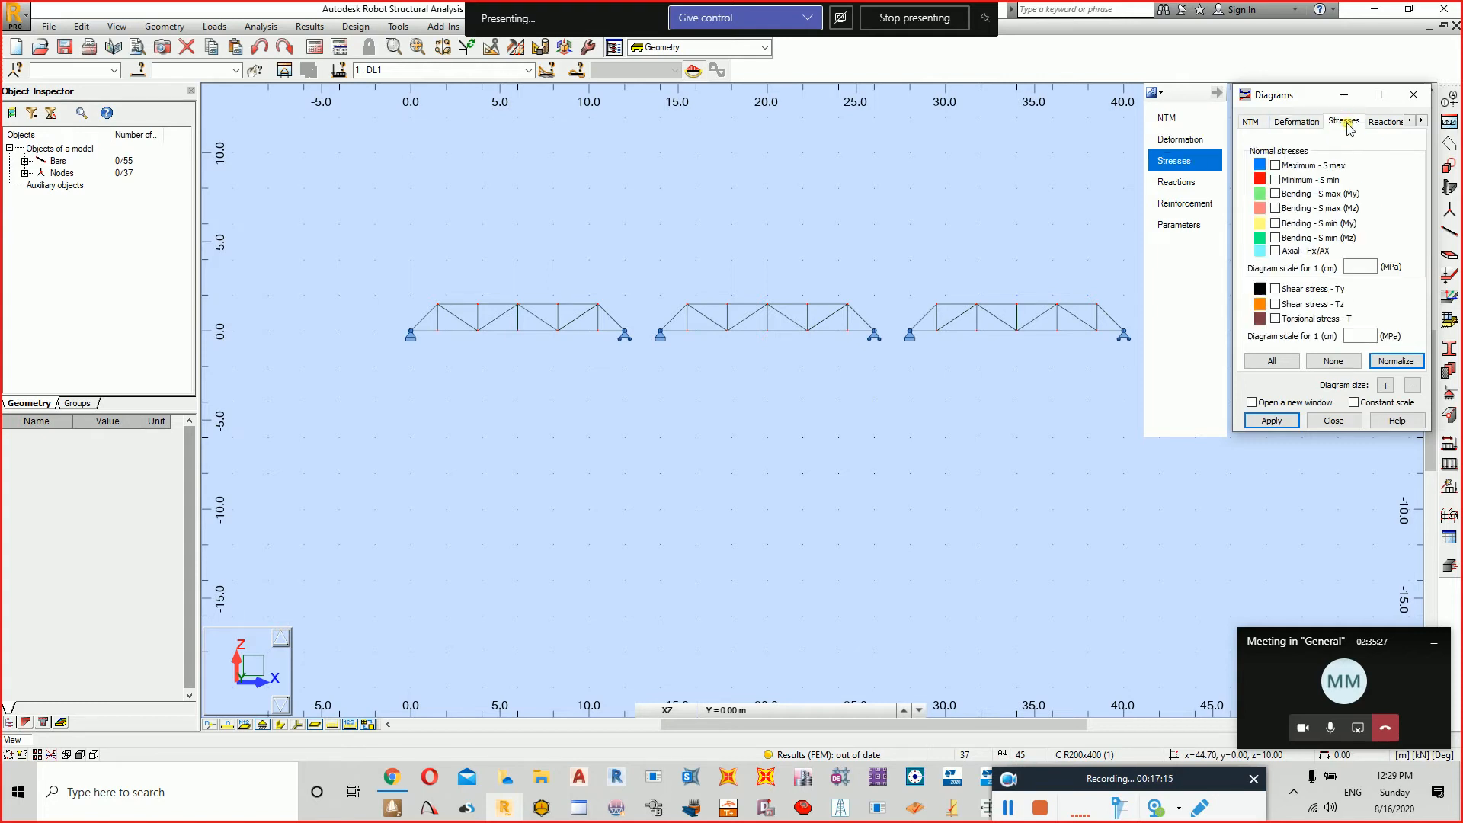
click(1387, 122)
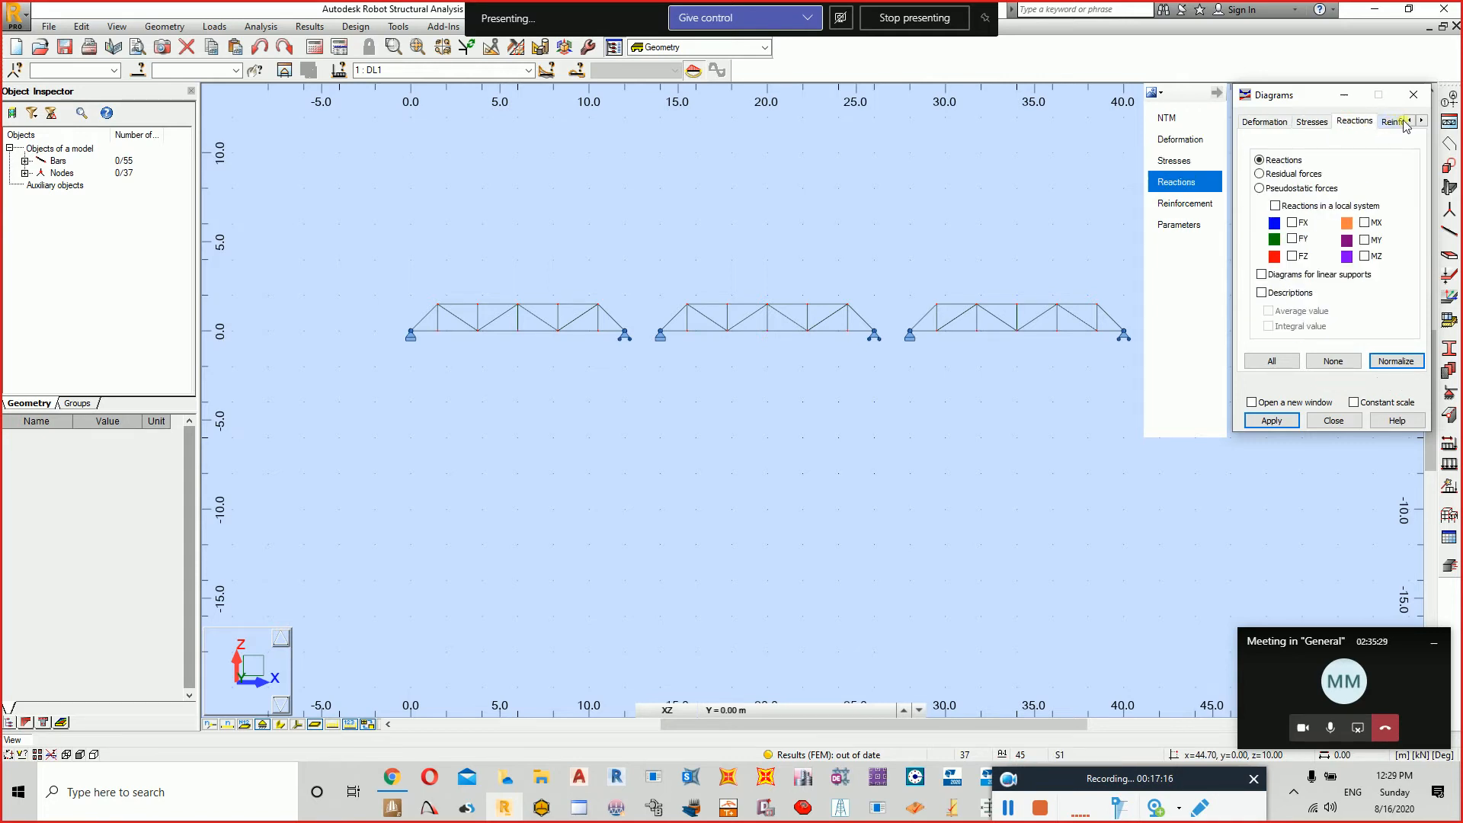
click(1420, 122)
click(1420, 122)
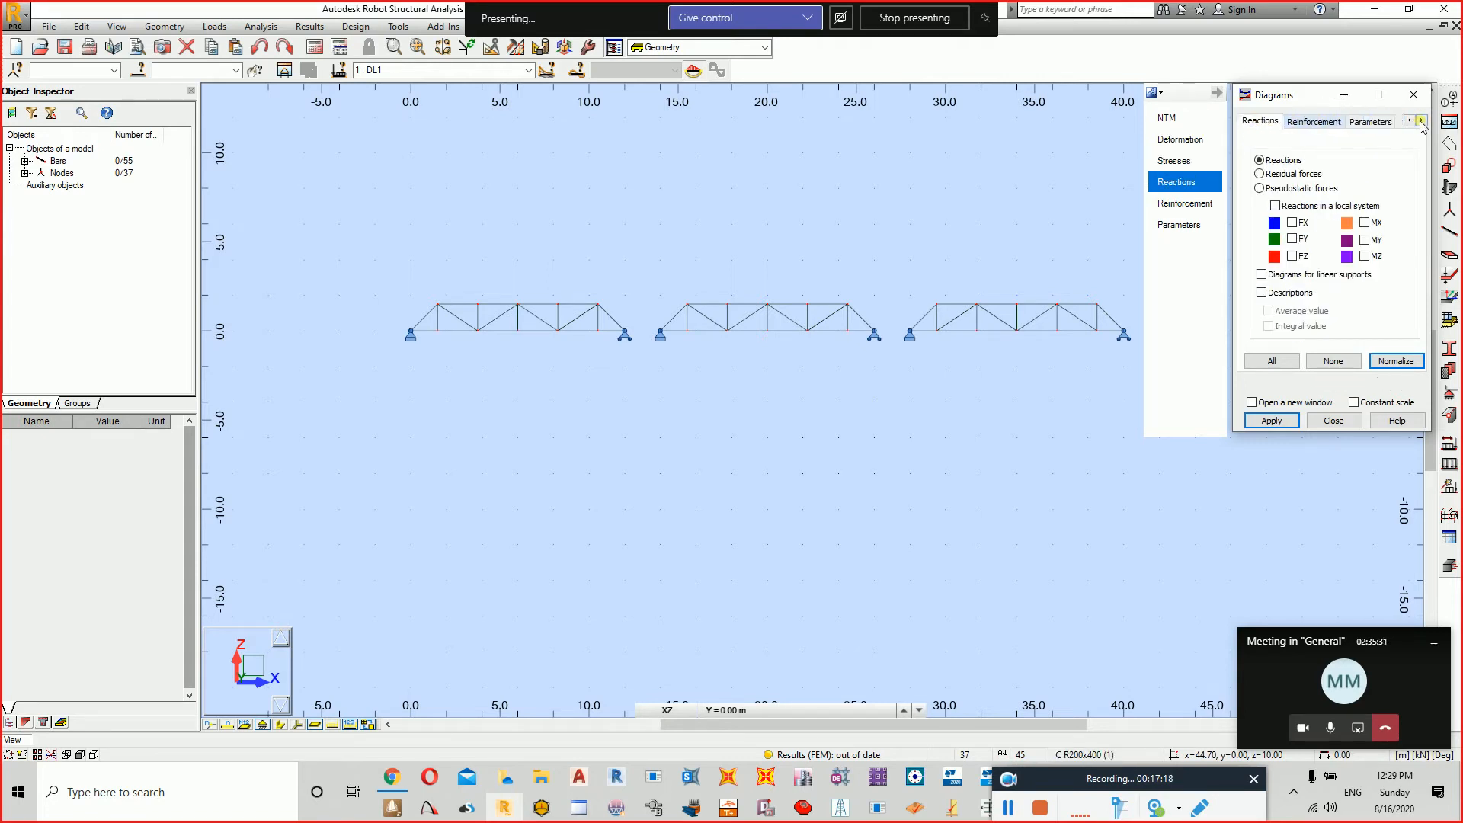
click(1413, 94)
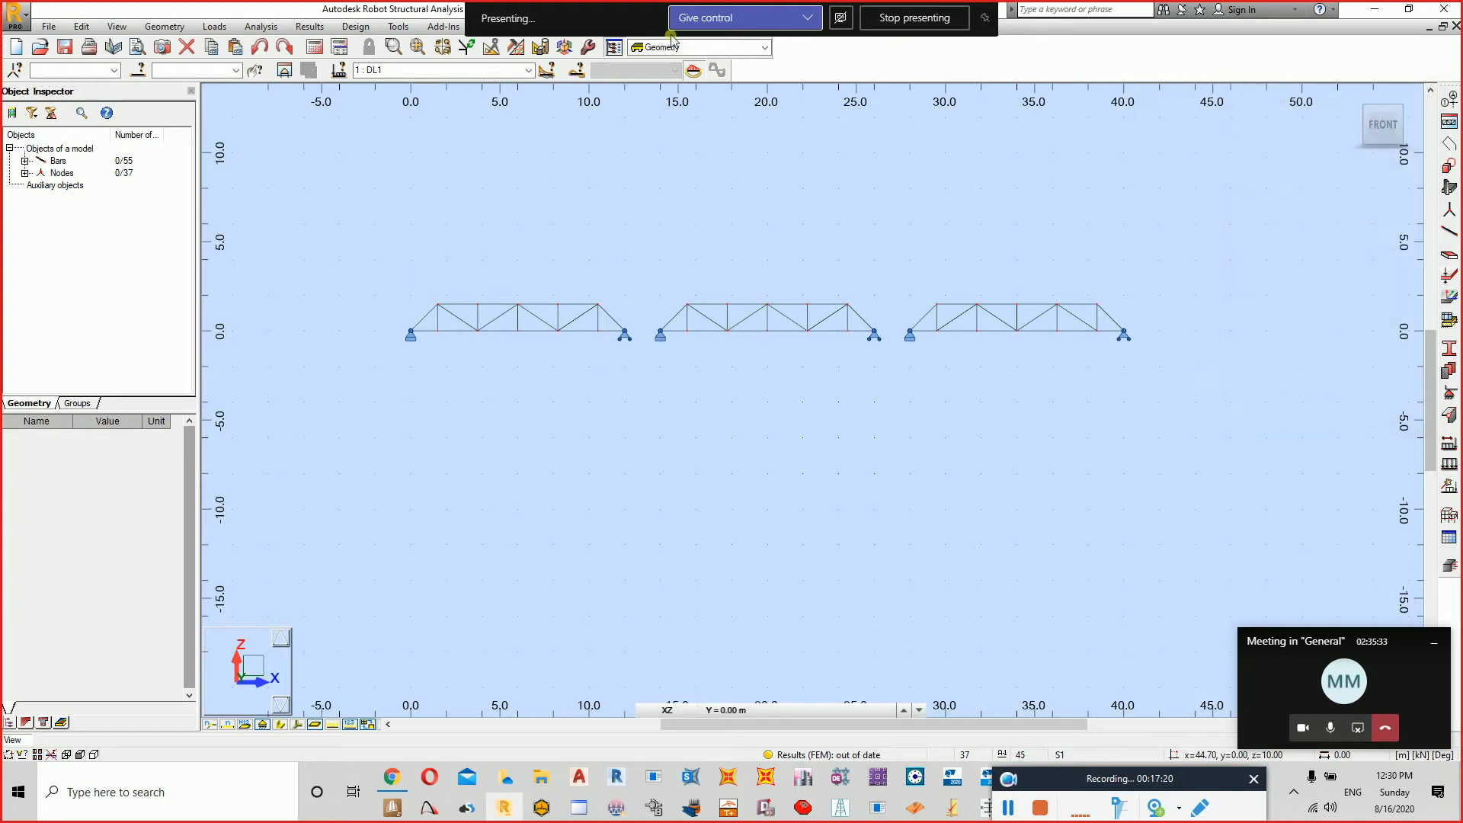
Display the axial force Fx as a colour map on the bars of all three trusses.
click(299, 29)
click(336, 96)
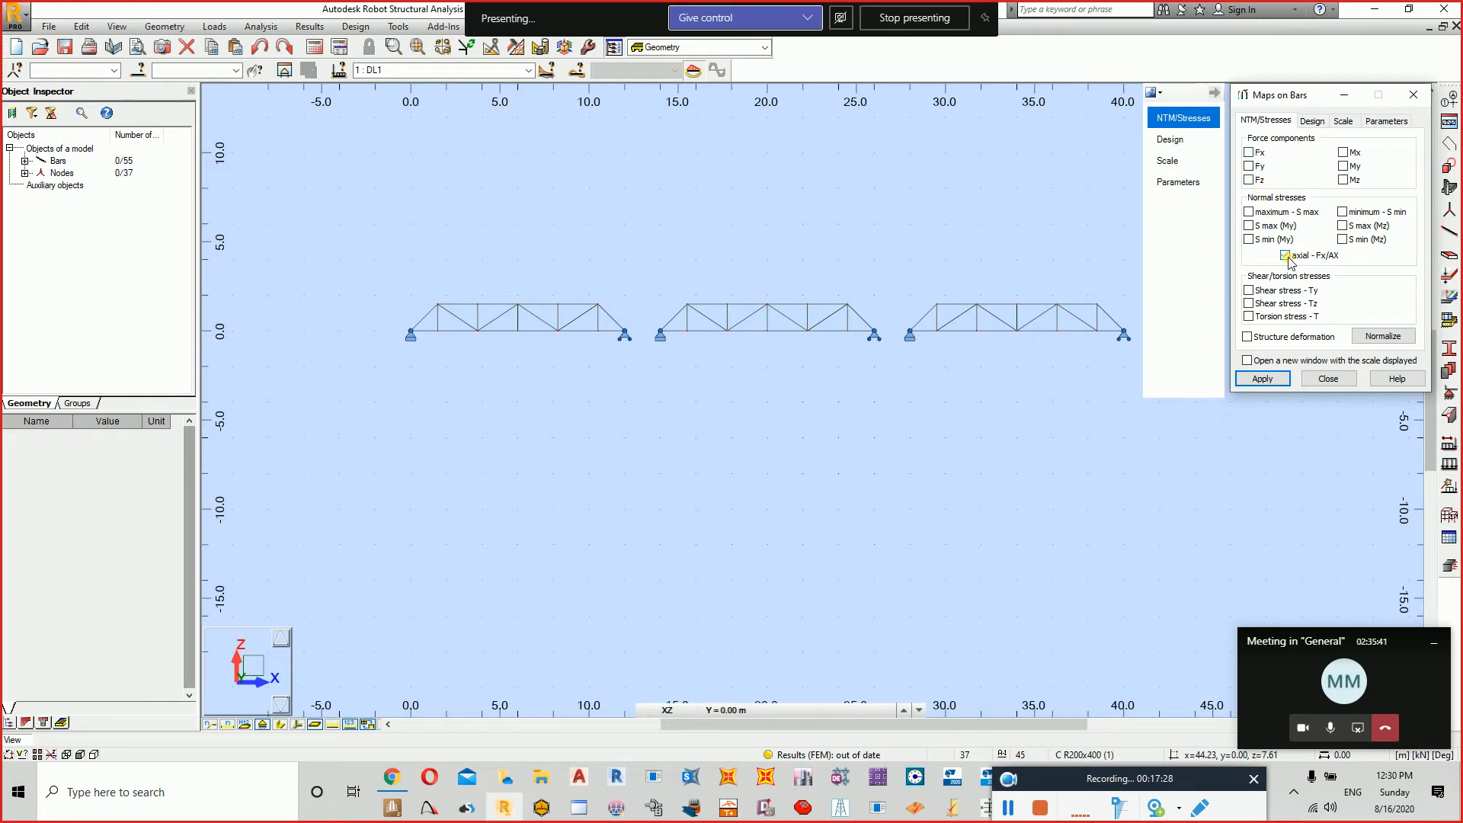
click(1249, 152)
click(1265, 378)
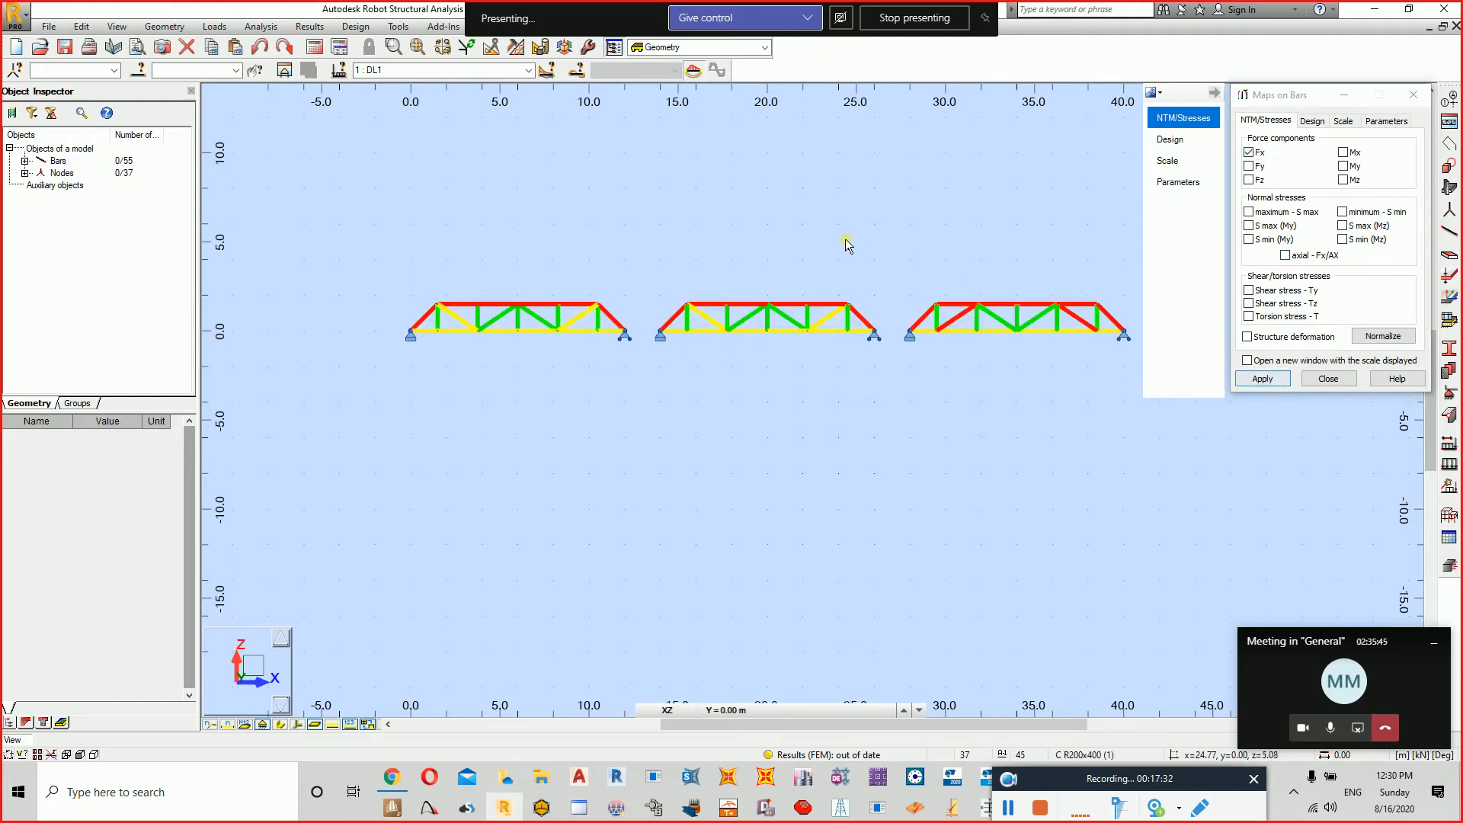
middle_drag(499, 404, 441, 404)
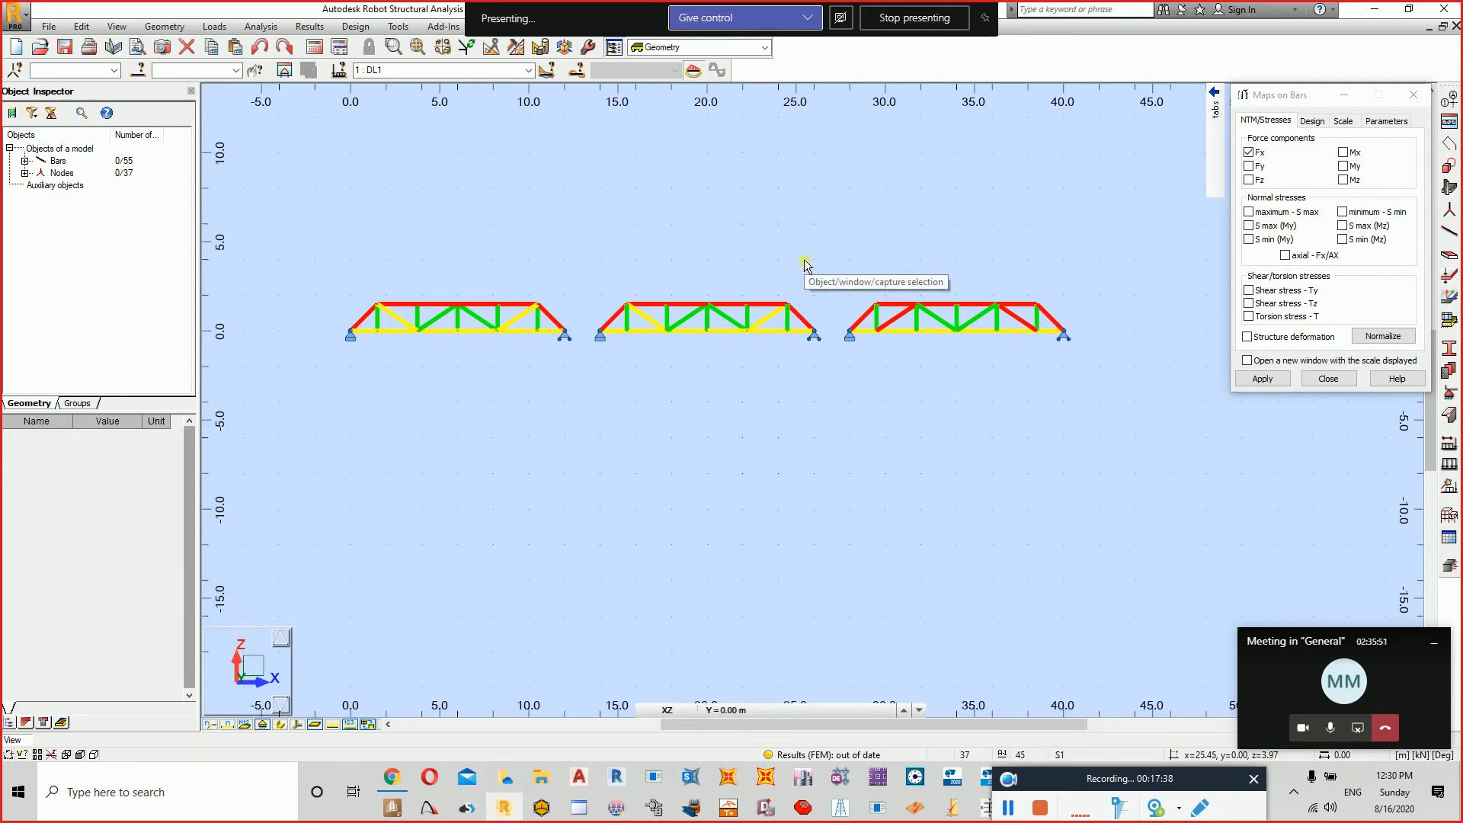
Try labels as the bar map descriptions, and switch the descriptions to text.
mouse_move(1214, 107)
click(1178, 181)
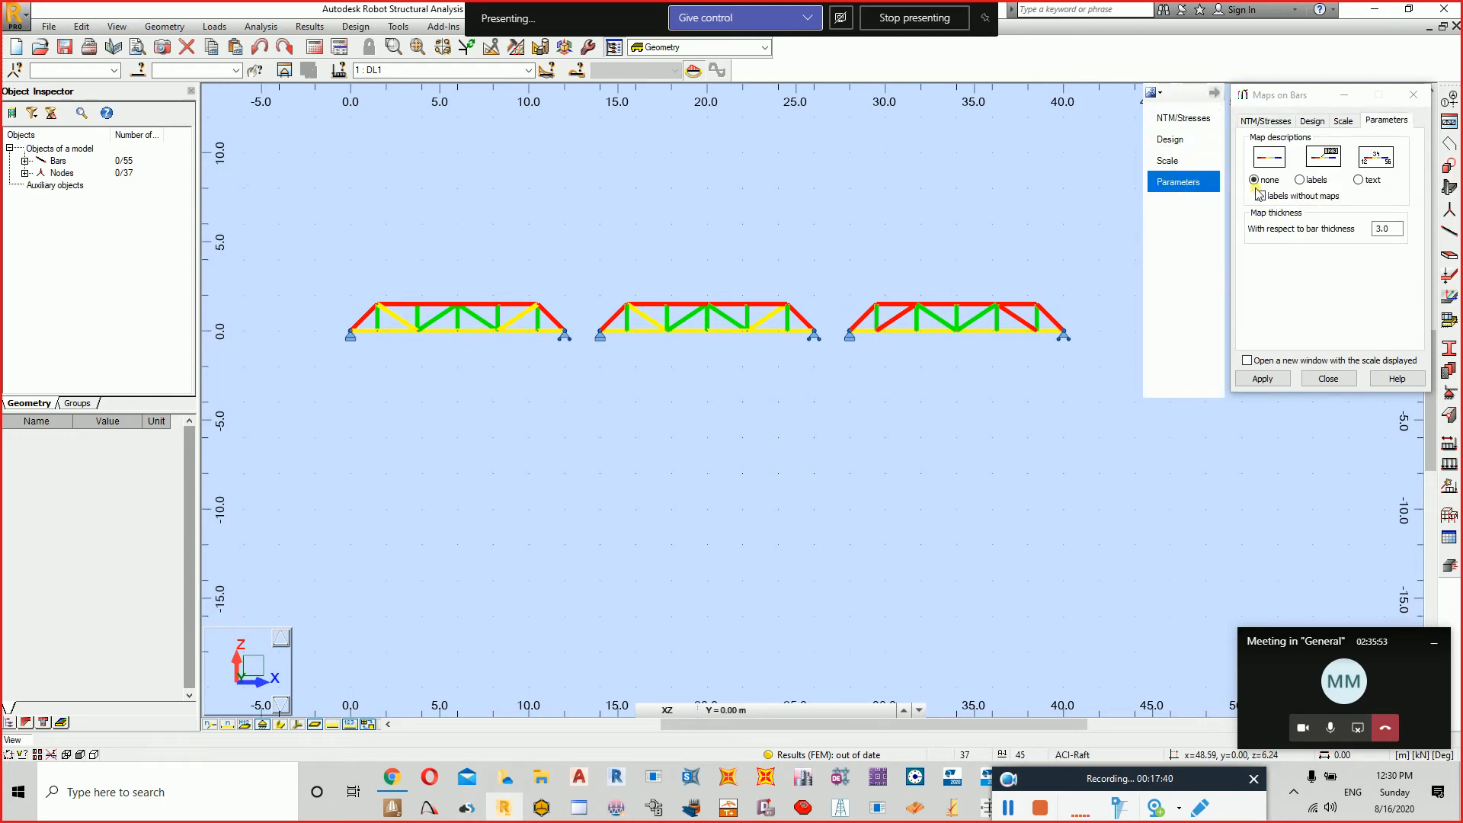
click(1299, 179)
click(1261, 378)
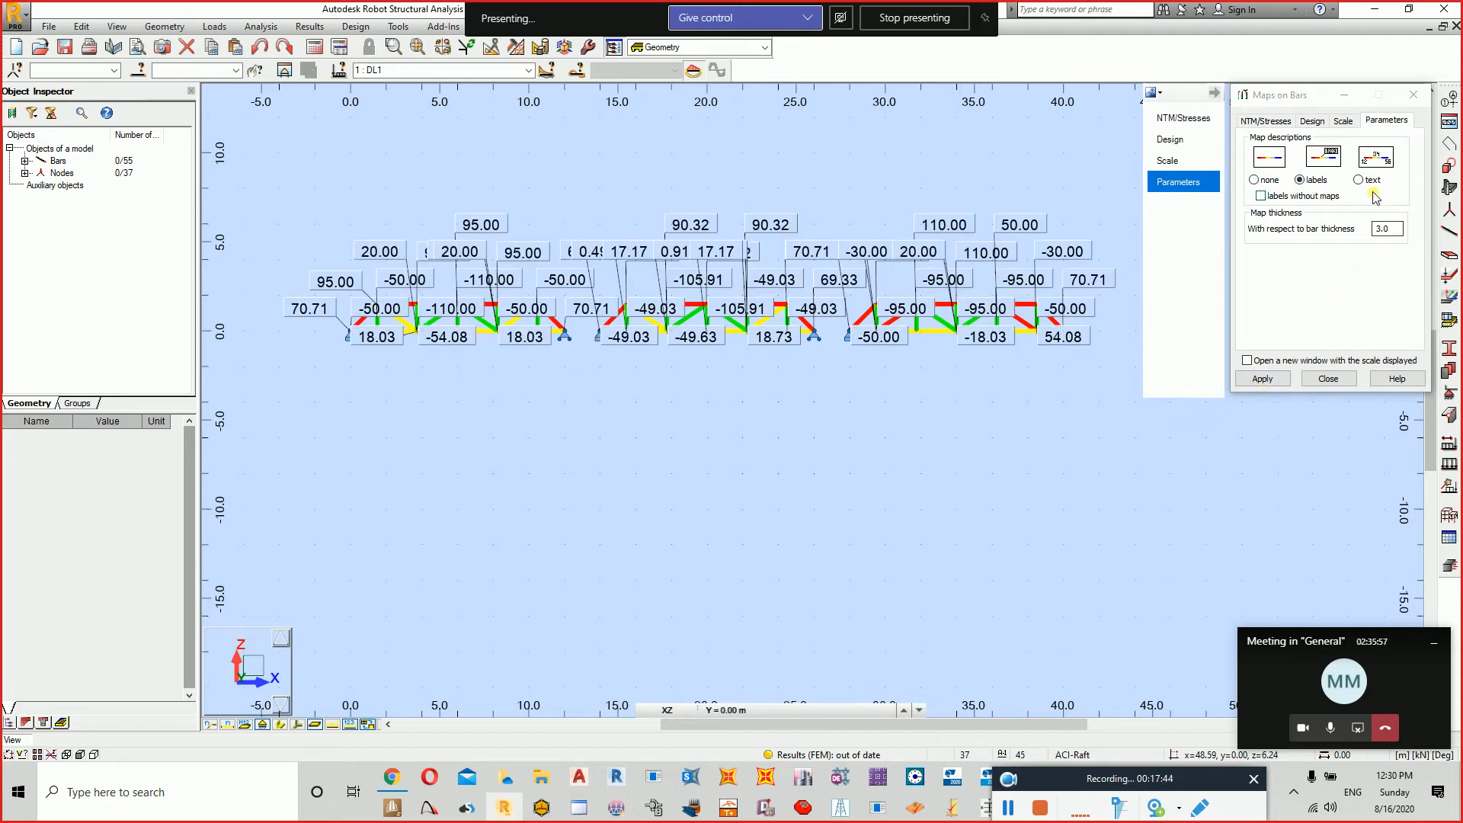
click(1360, 181)
click(1285, 381)
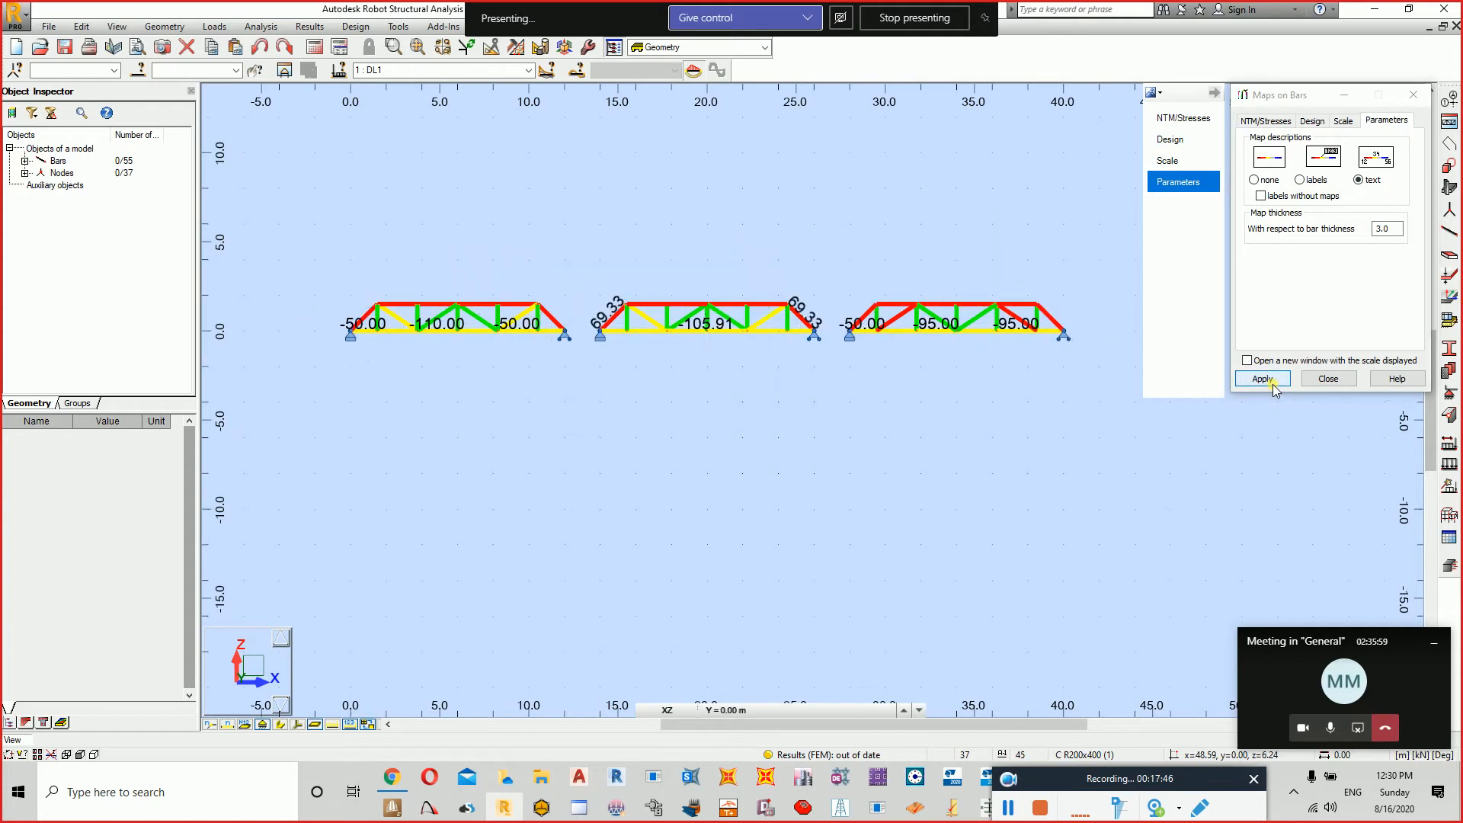
Examine and compare the axial force colours and text values along the members of the three trusses.
scroll(337, 300, up, 5)
scroll(384, 304, up, 6)
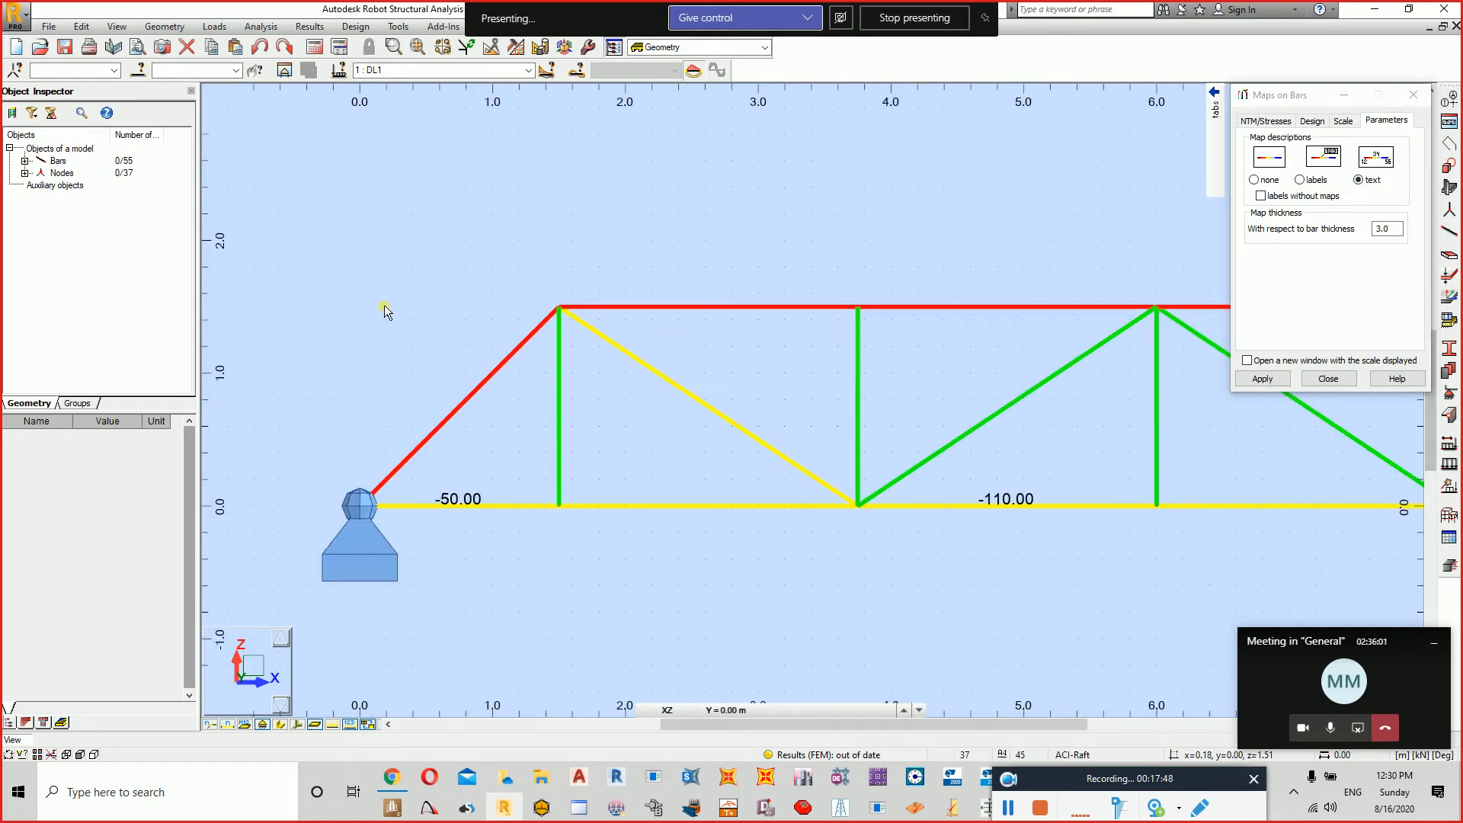
scroll(385, 306, down, 4)
scroll(392, 320, down, 4)
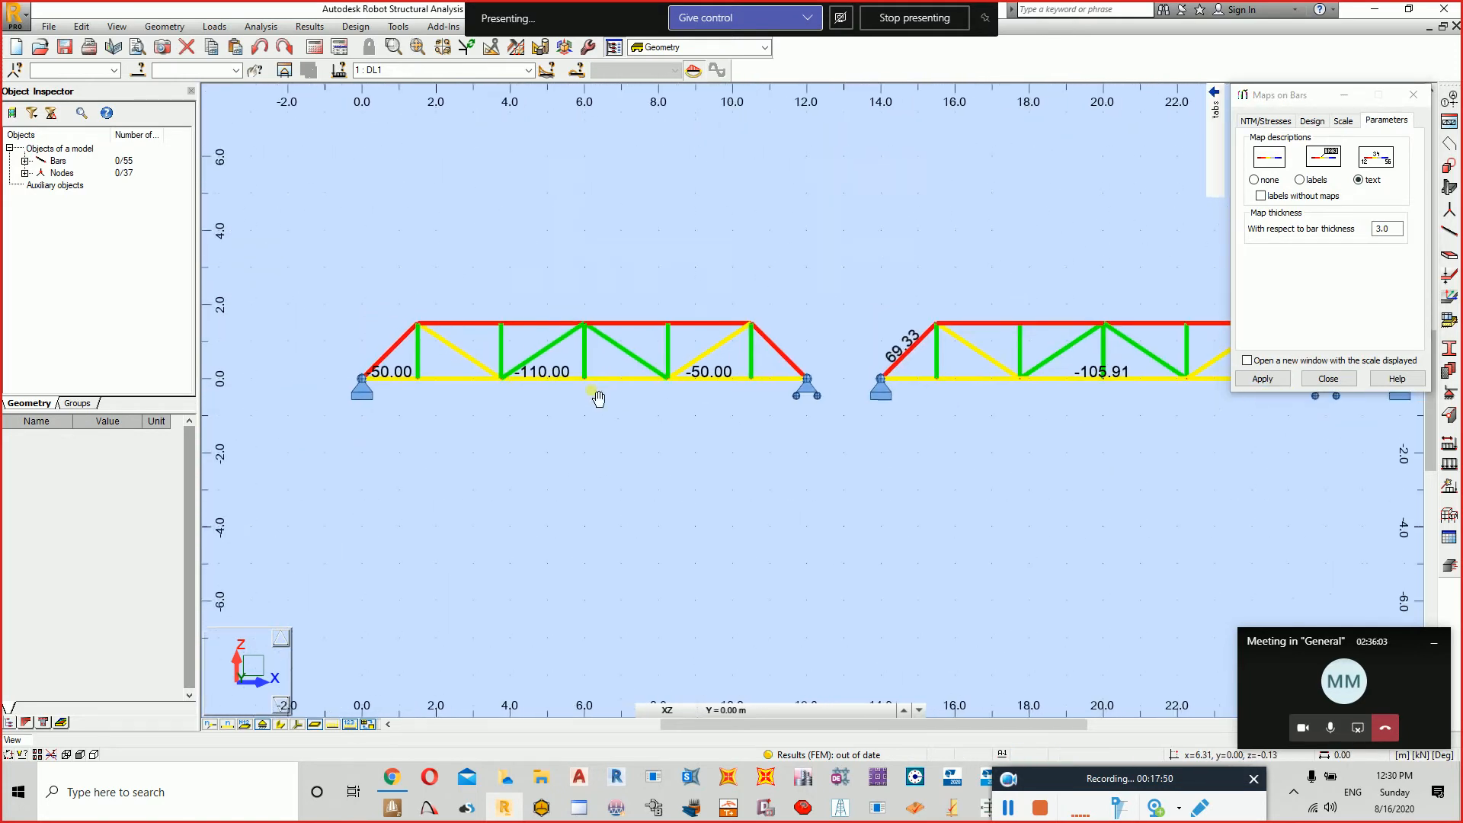
scroll(587, 432, down, 5)
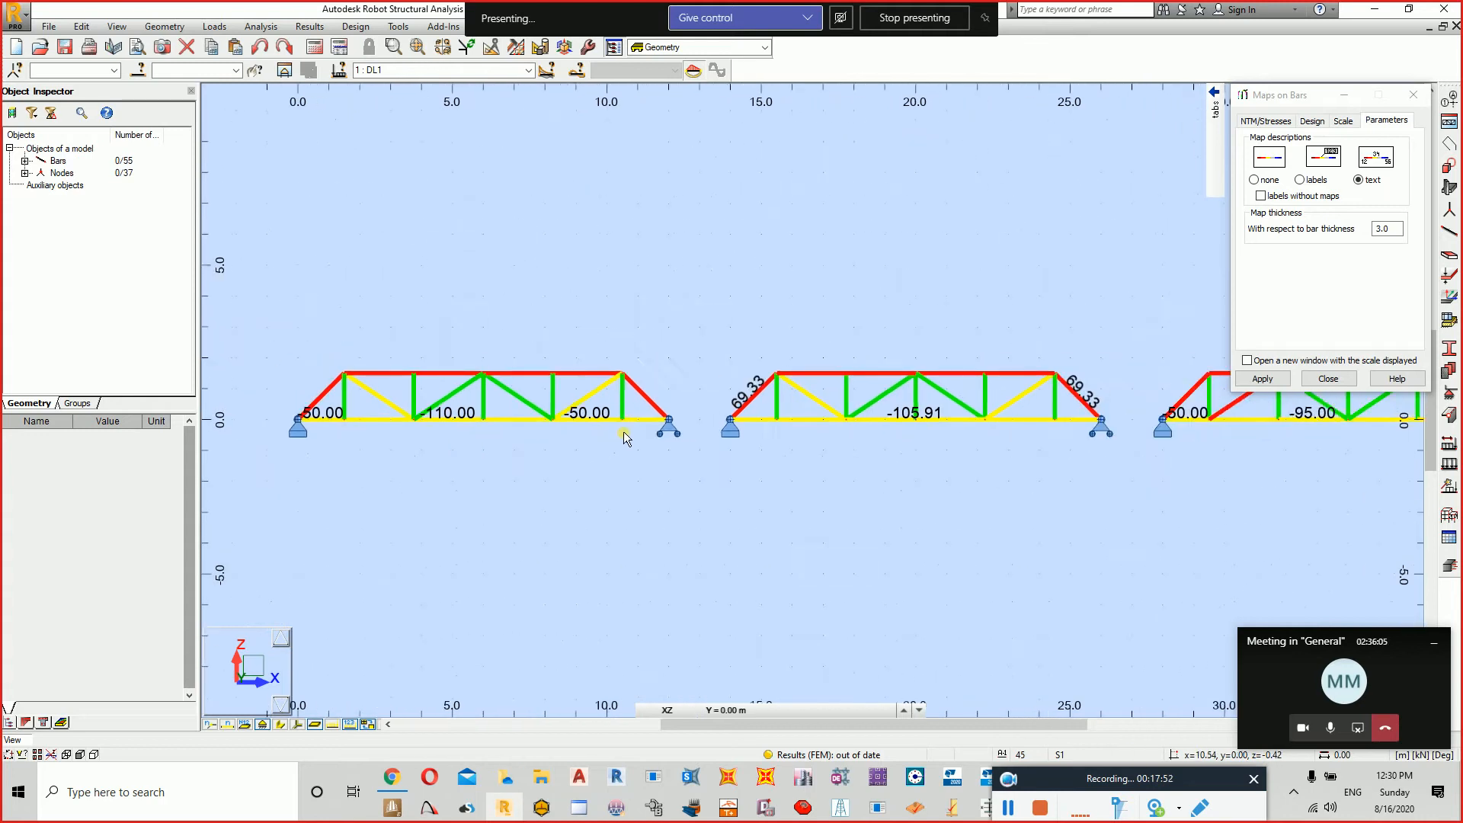
middle_drag(623, 412, 614, 369)
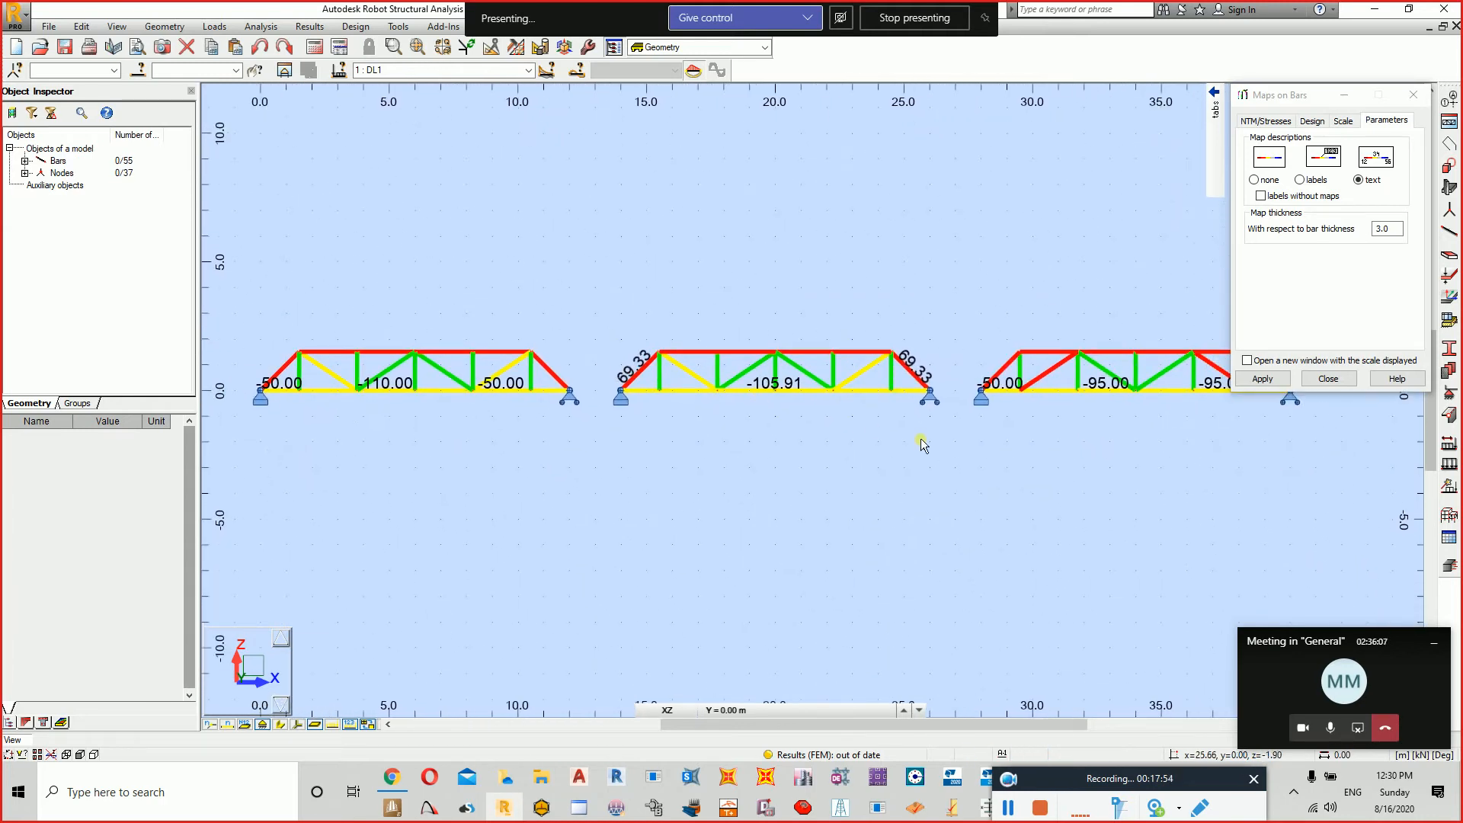
middle_drag(921, 441, 822, 466)
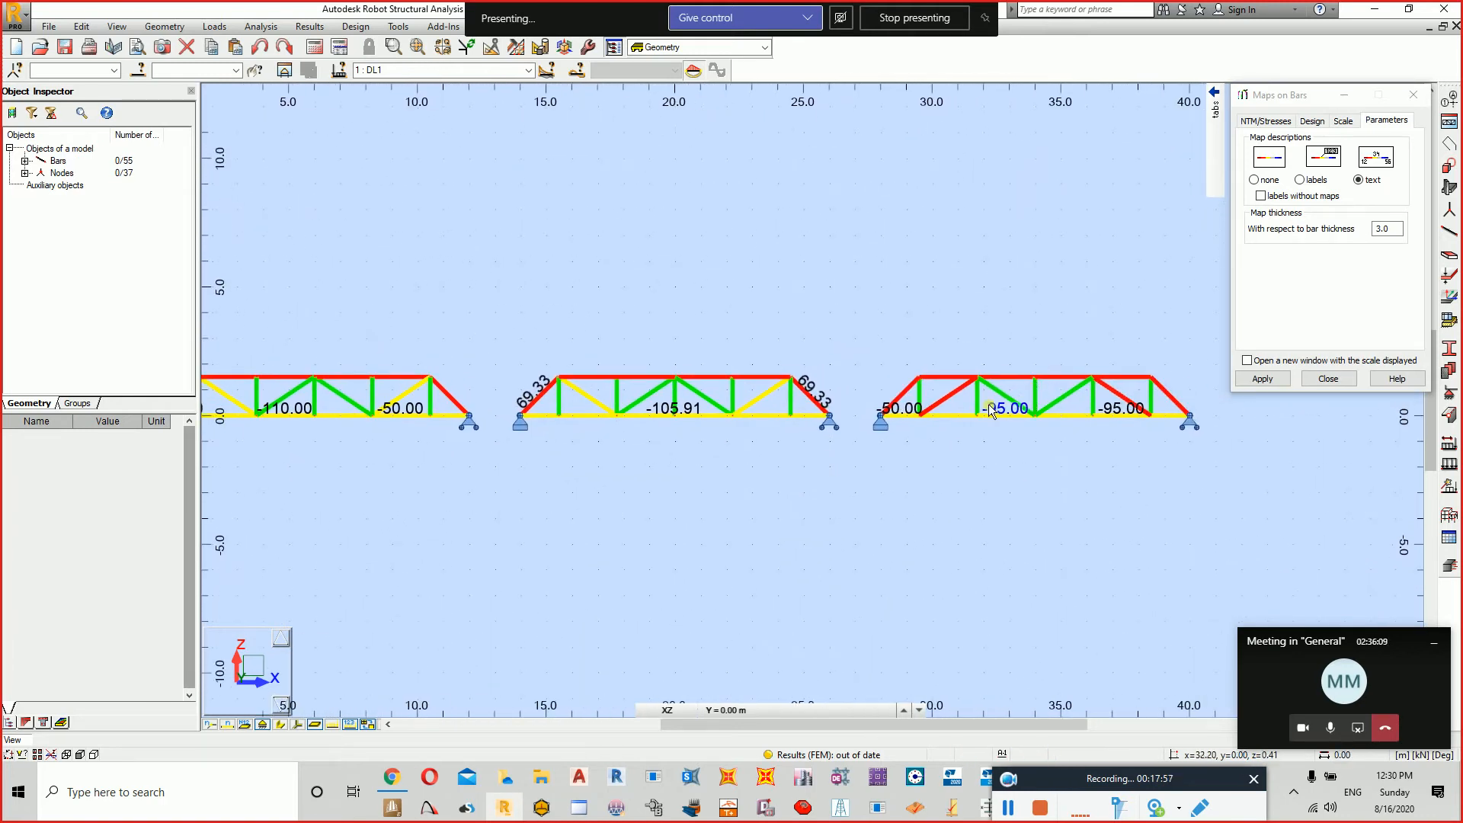
middle_drag(1009, 405, 1145, 386)
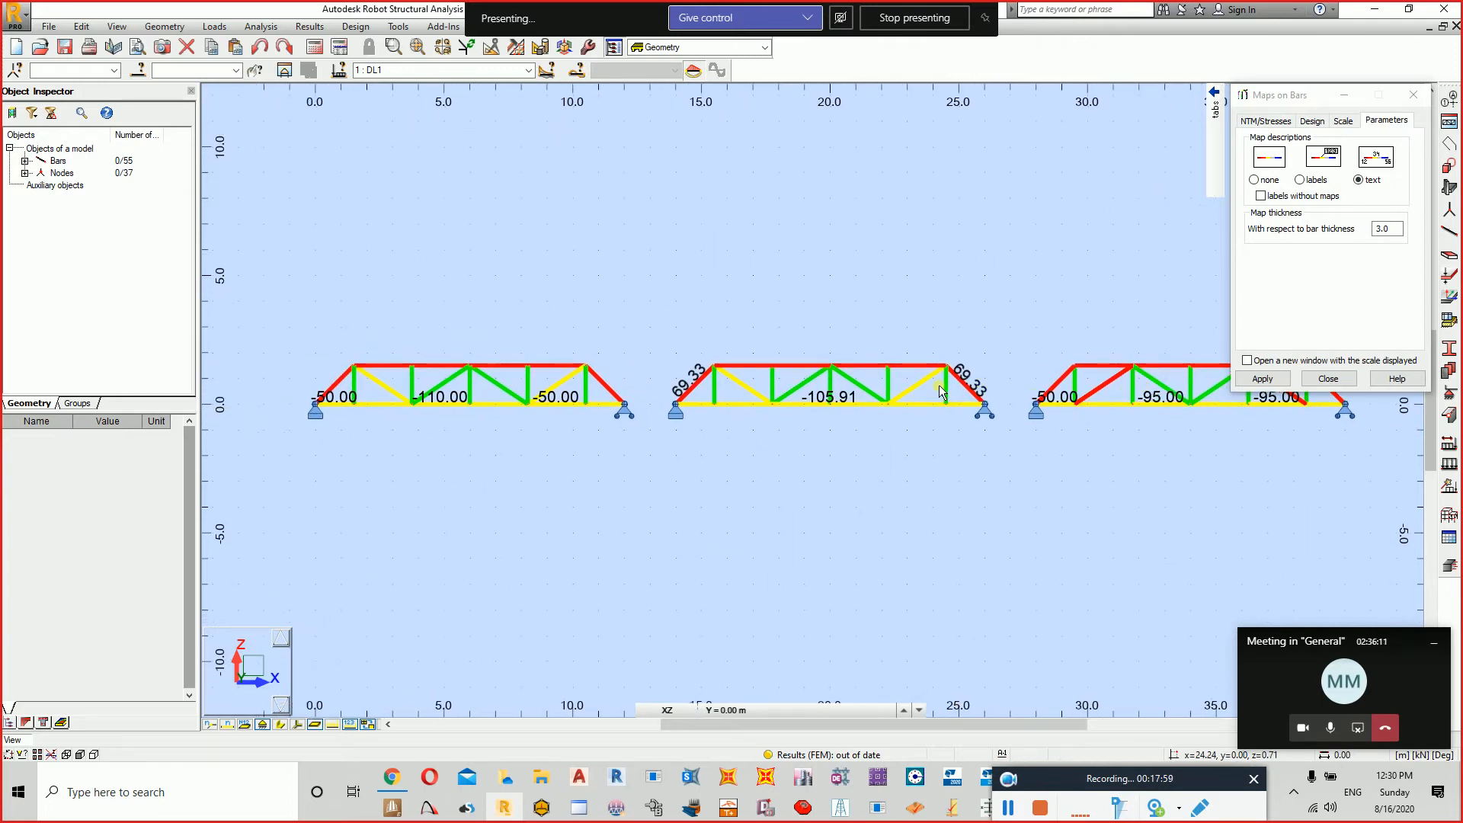
middle_drag(939, 385, 1129, 399)
scroll(503, 421, up, 3)
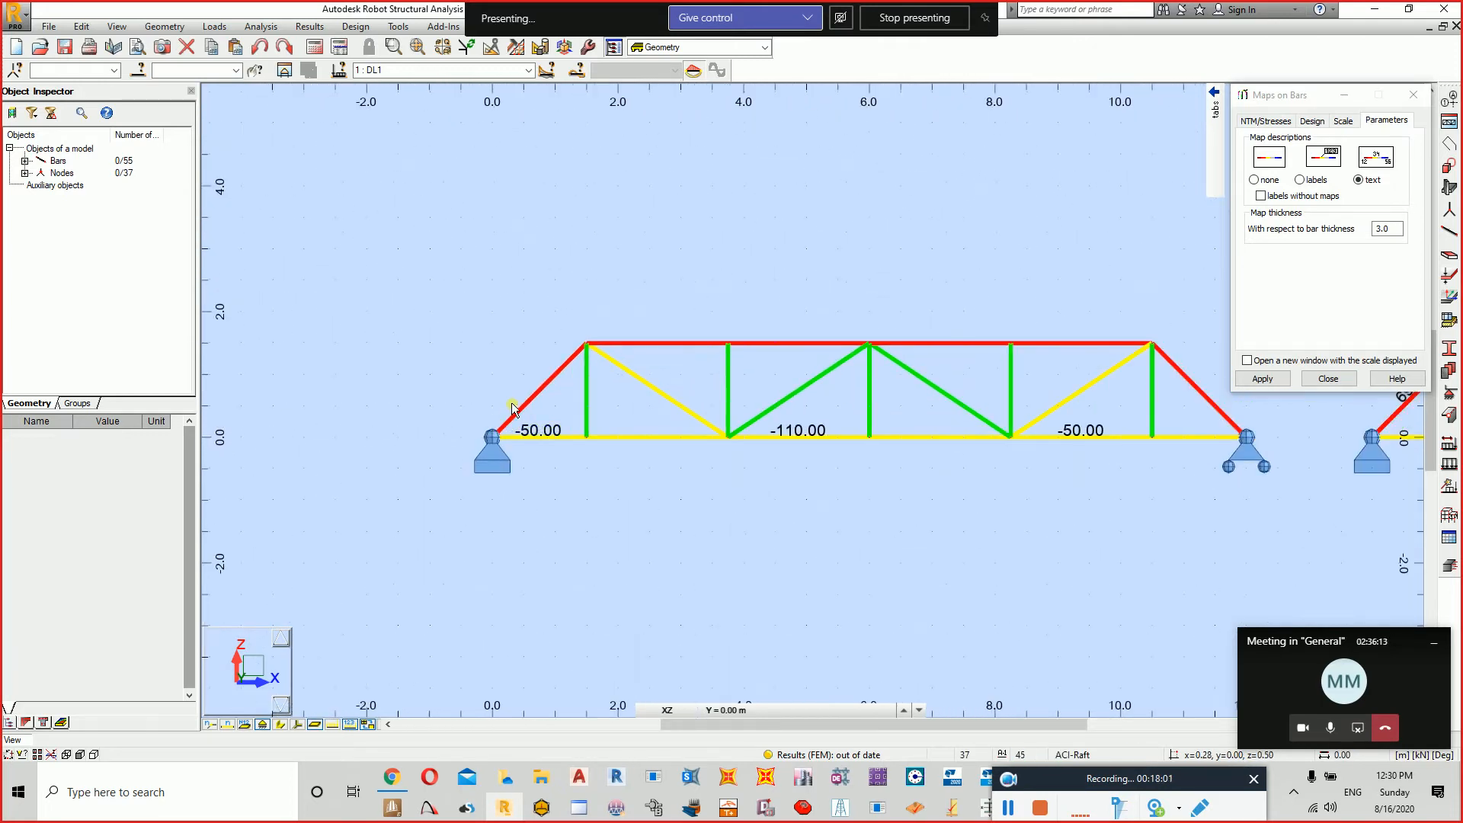
Open the properties of the first truss's inclined end bar at the pinned support and show its Fx force diagram.
right_click(541, 390)
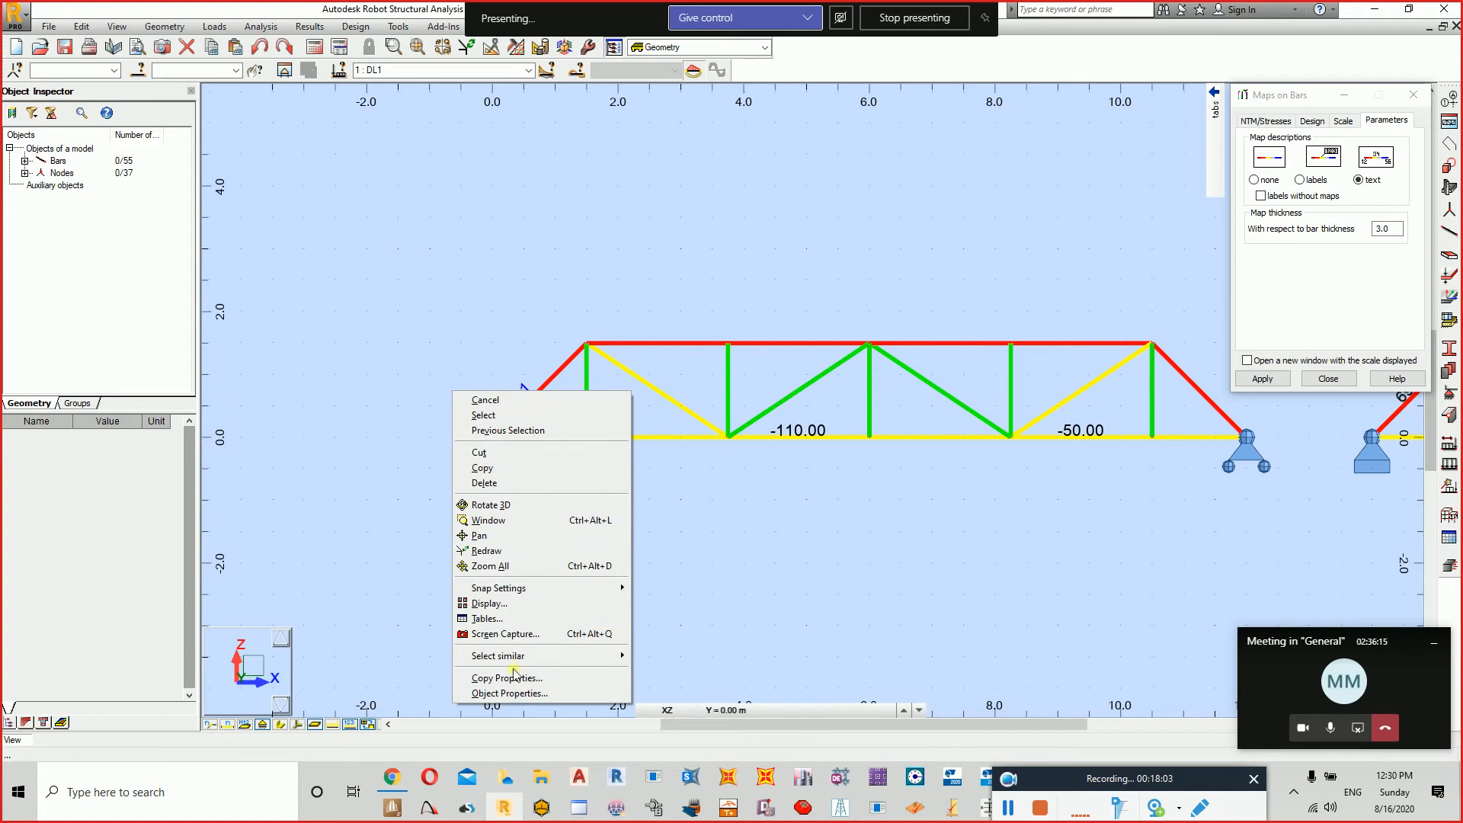
click(504, 693)
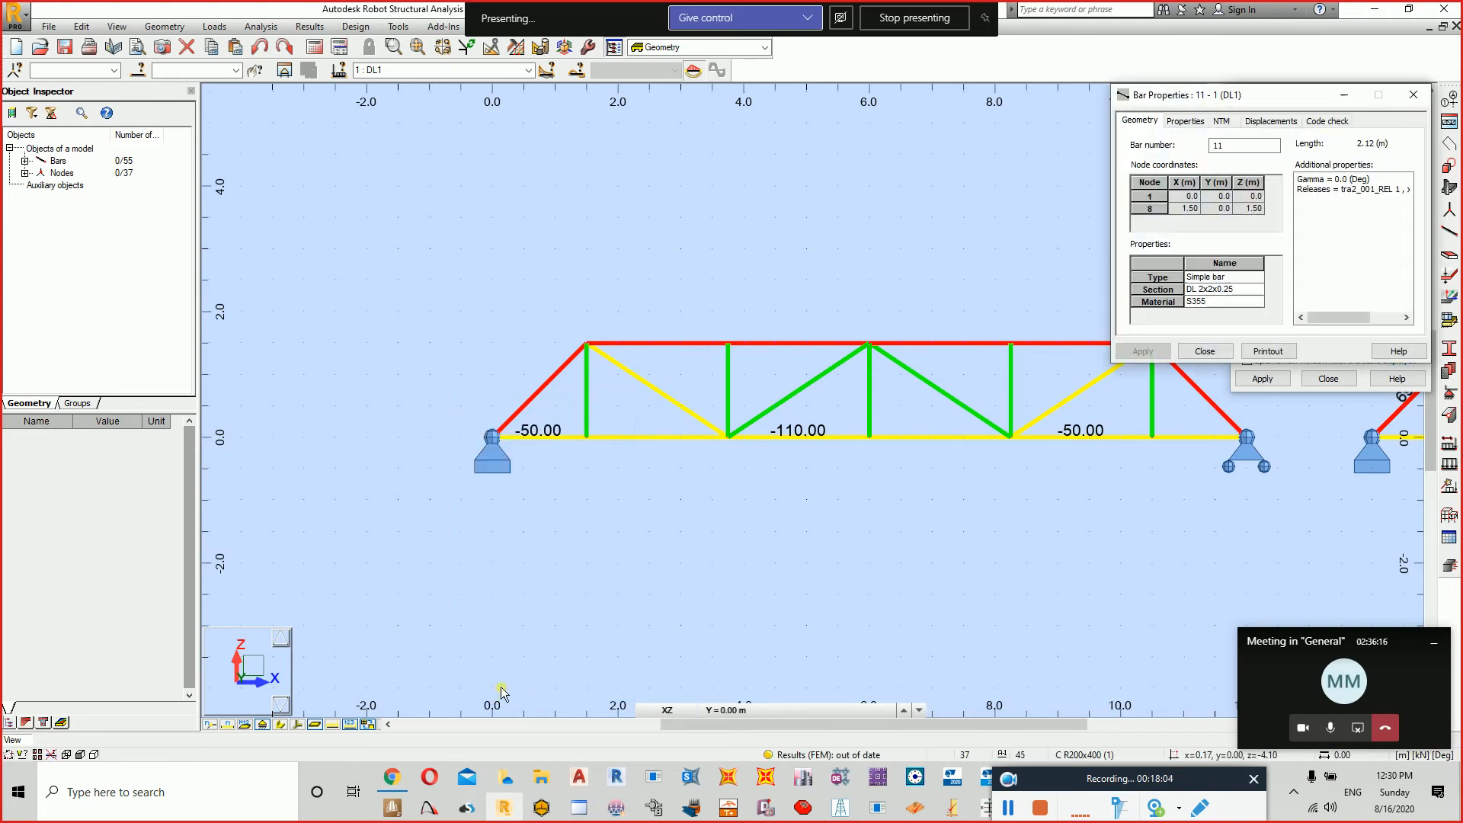
click(1220, 121)
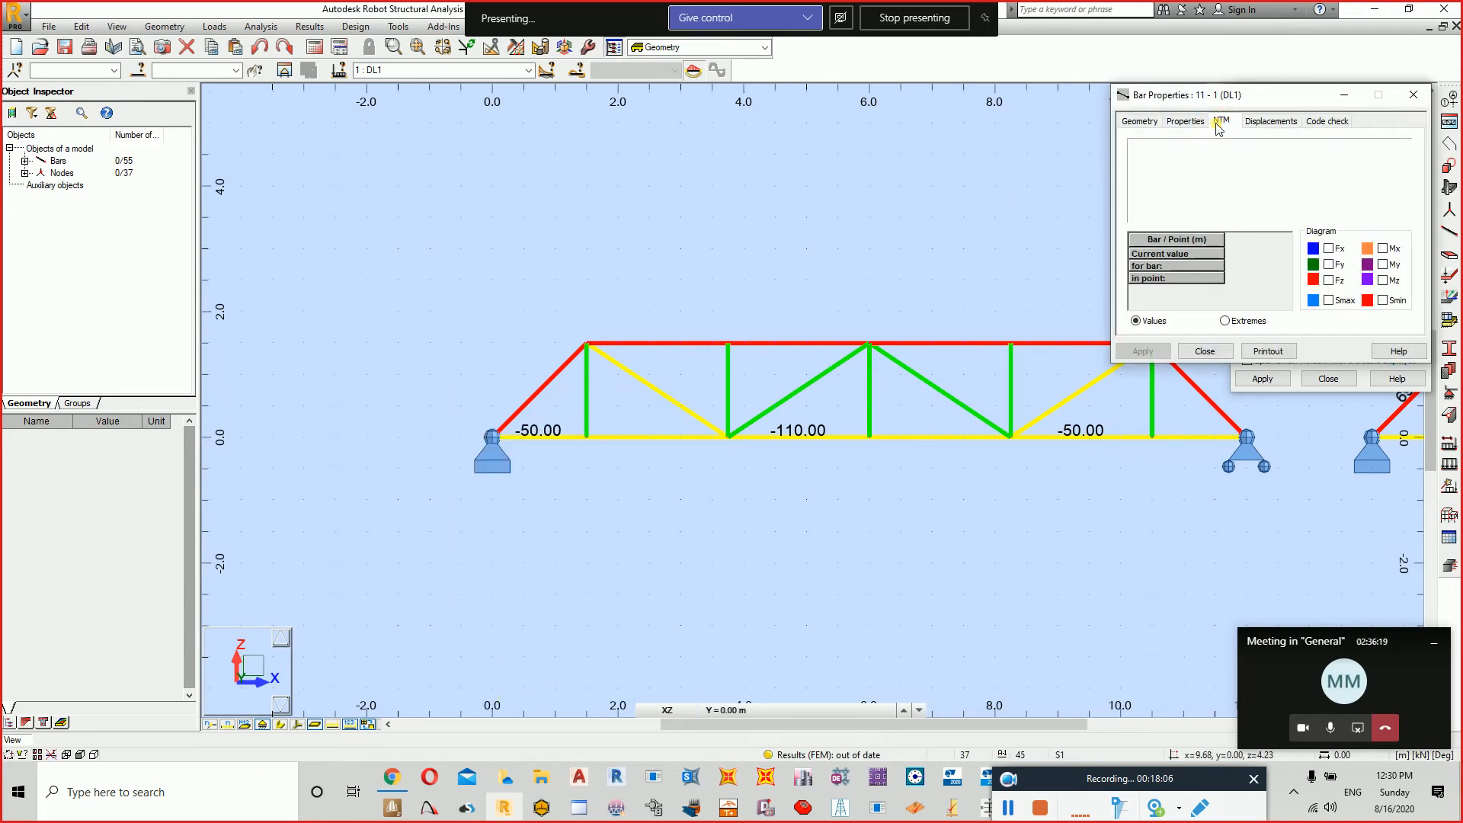
click(1328, 249)
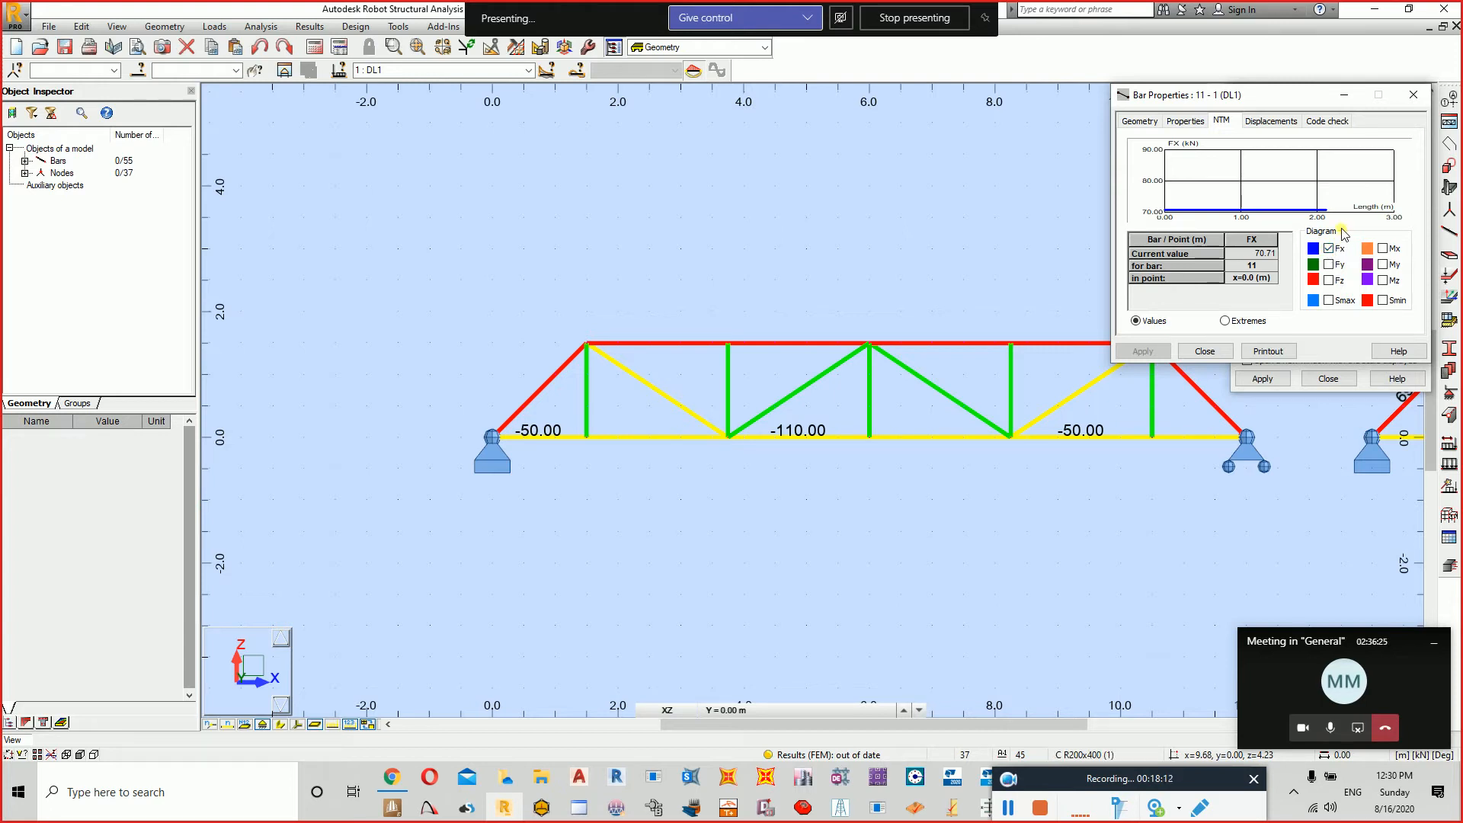
Close the inclined end bar's properties and the bar map settings.
click(1413, 94)
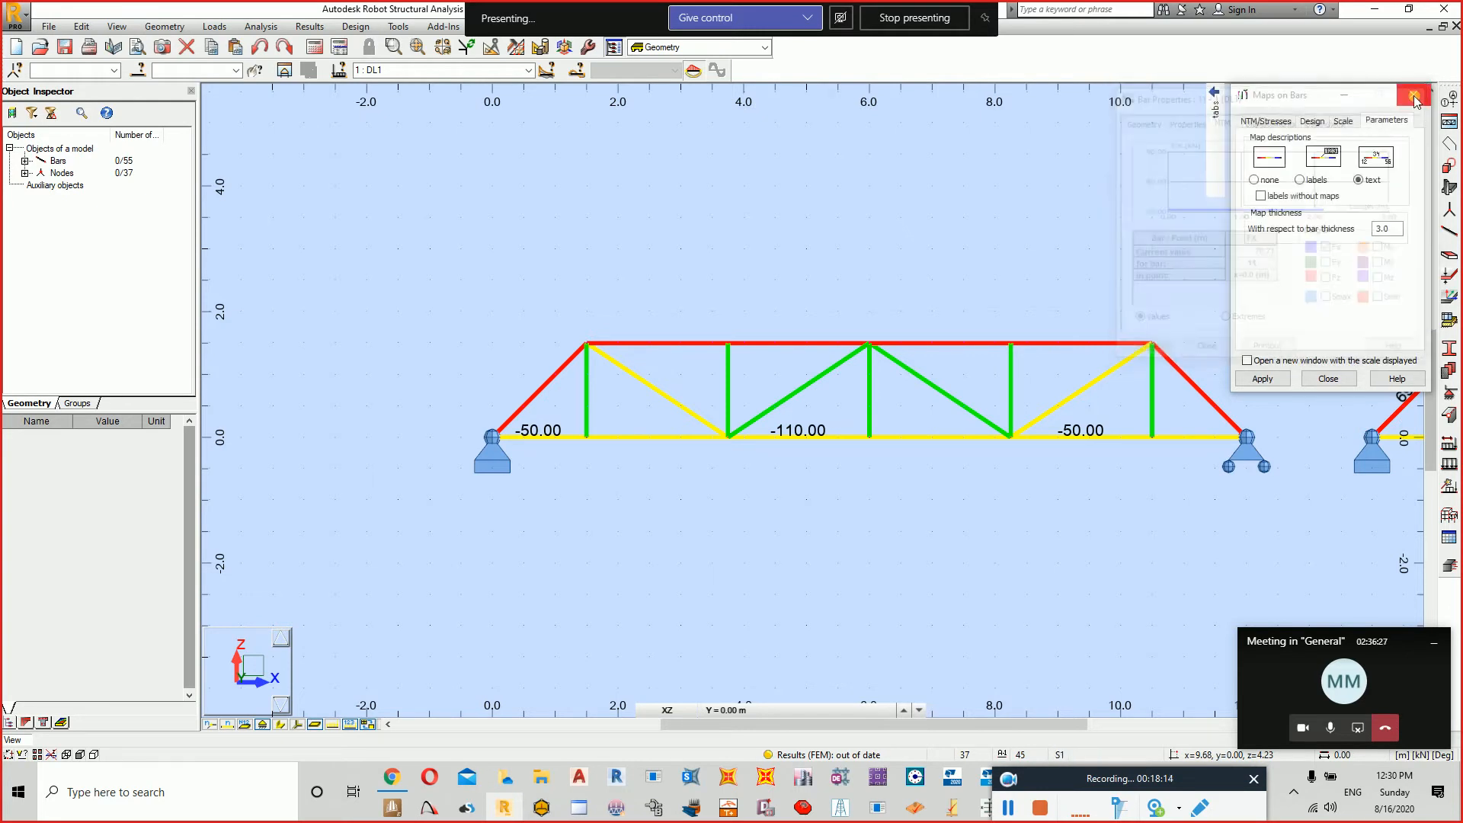
scroll(1164, 381, down, 1)
click(1413, 95)
scroll(838, 445, down, 2)
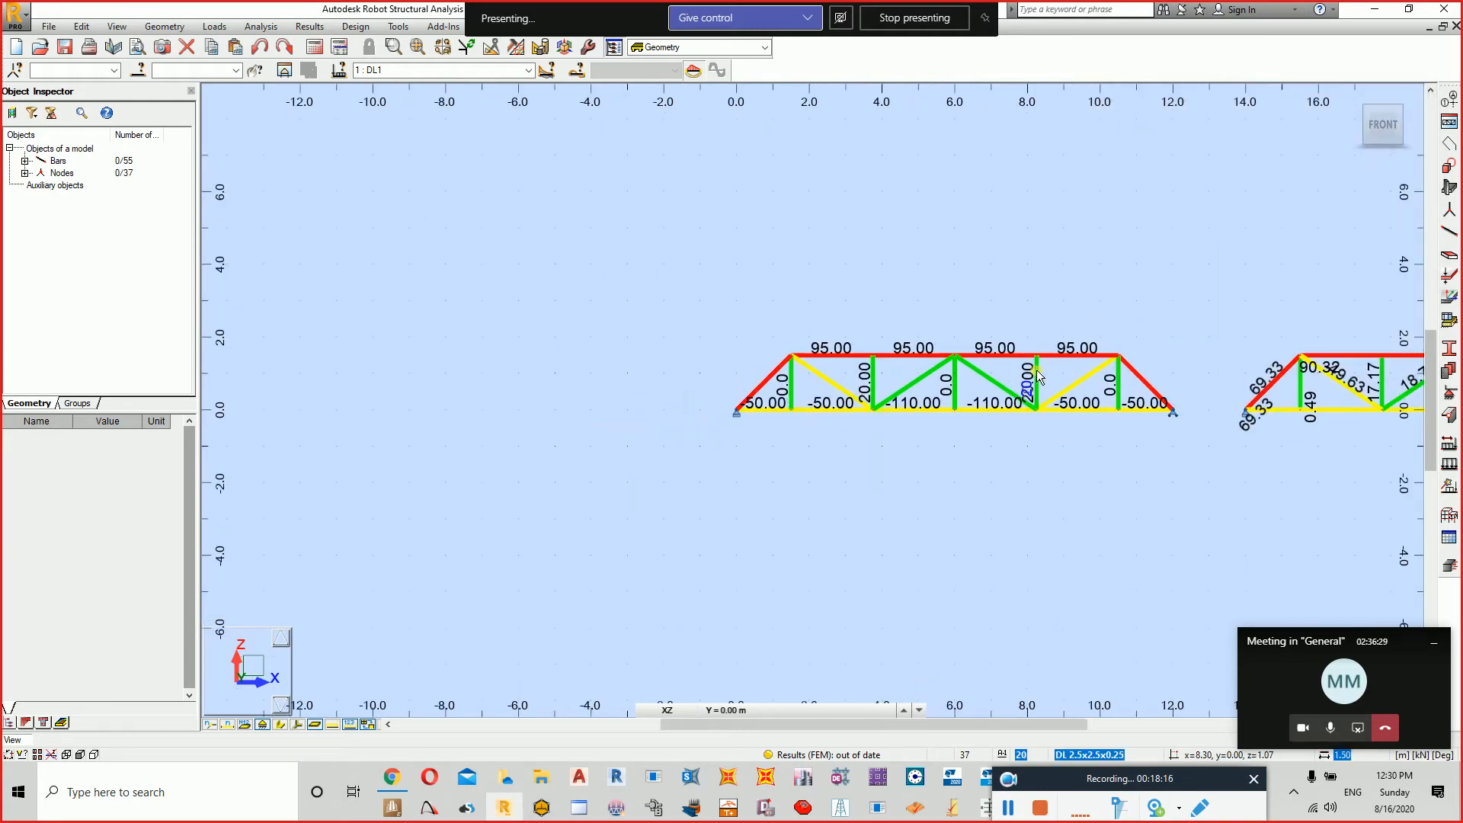
Compare the labelled axial forces of the chords, verticals and diagonals across the three trusses.
middle_drag(893, 471, 694, 447)
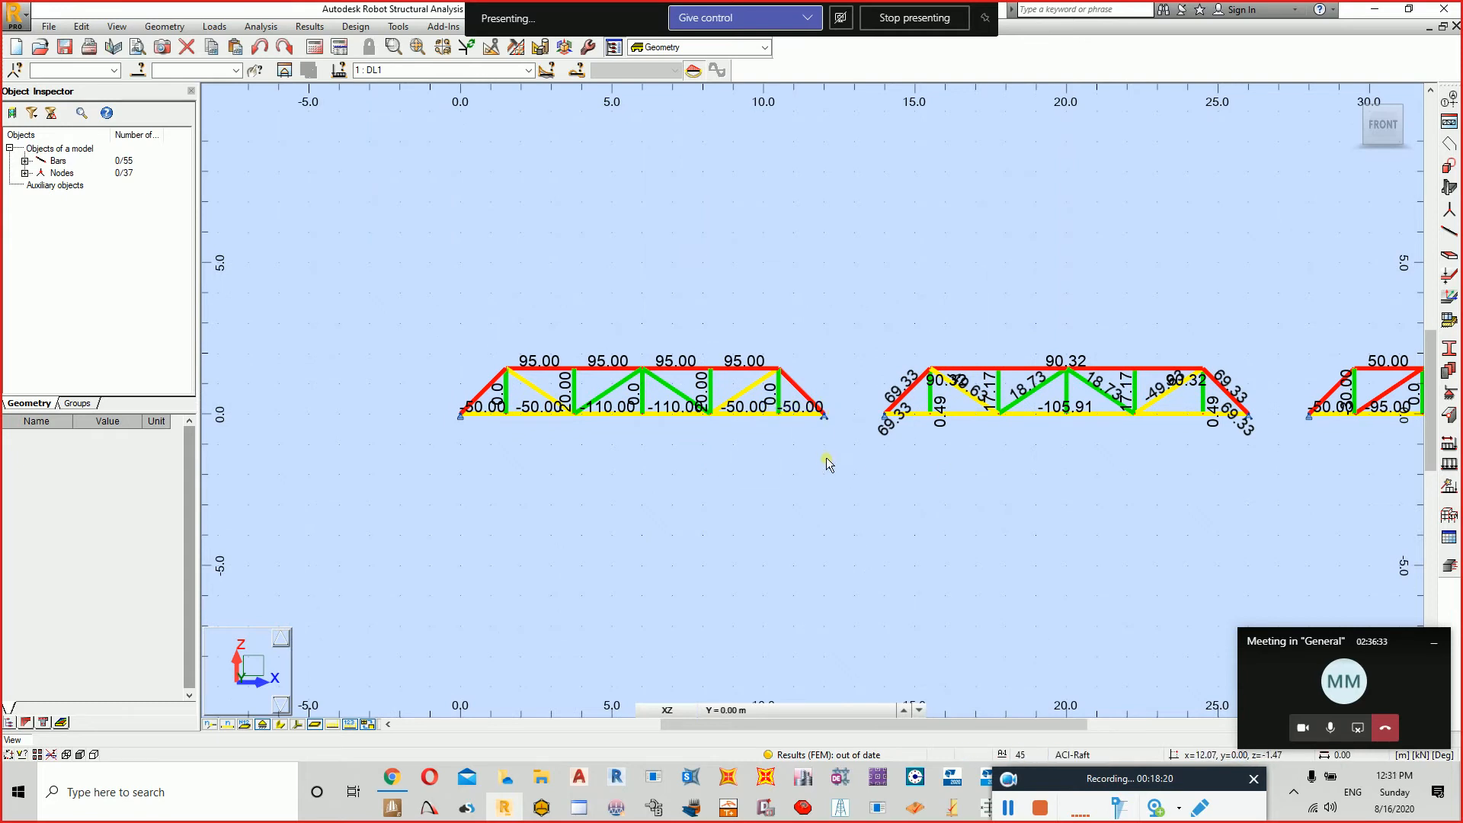
scroll(826, 456, up, 2)
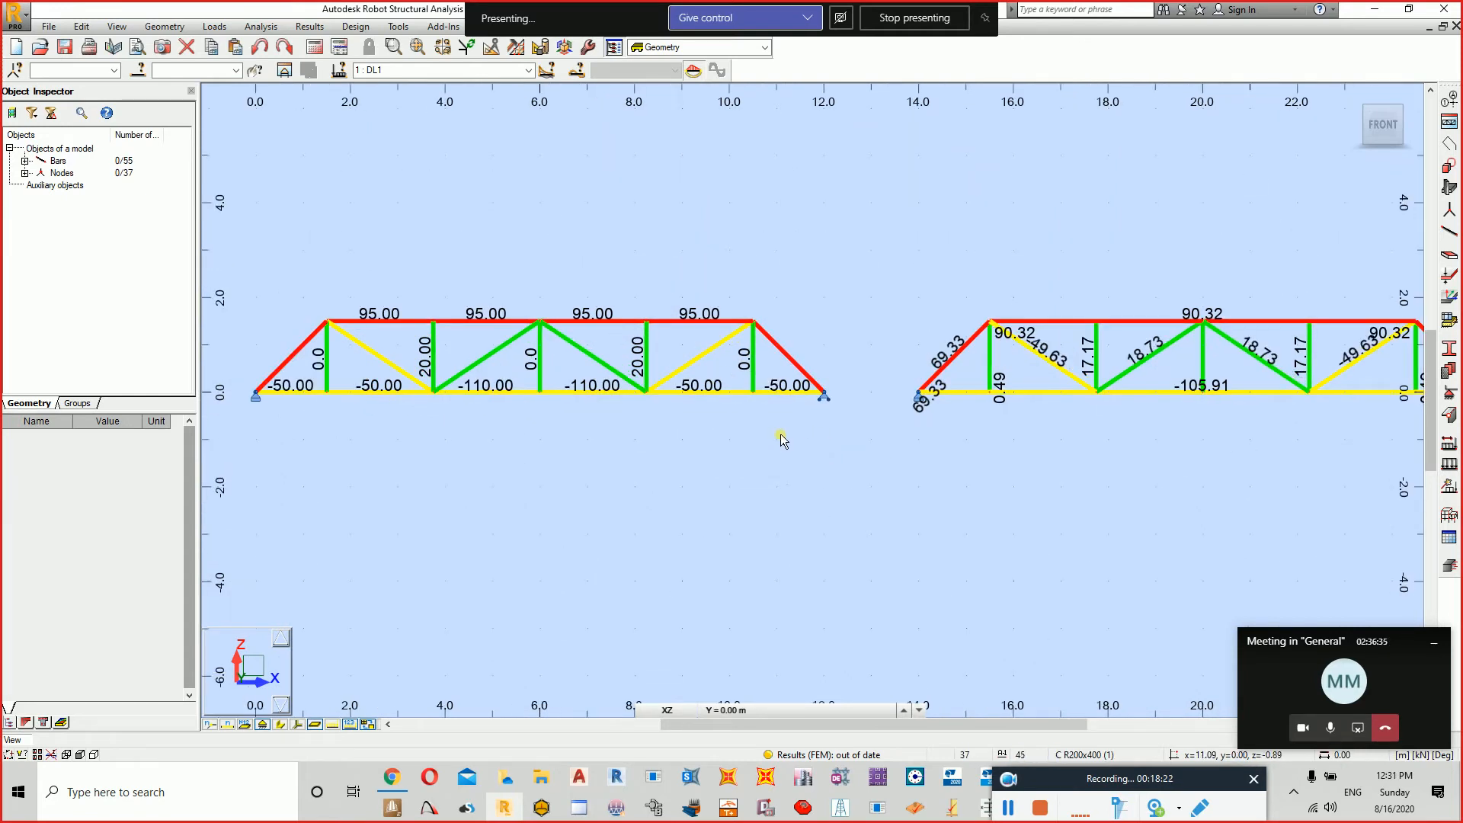
scroll(780, 434, down, 1)
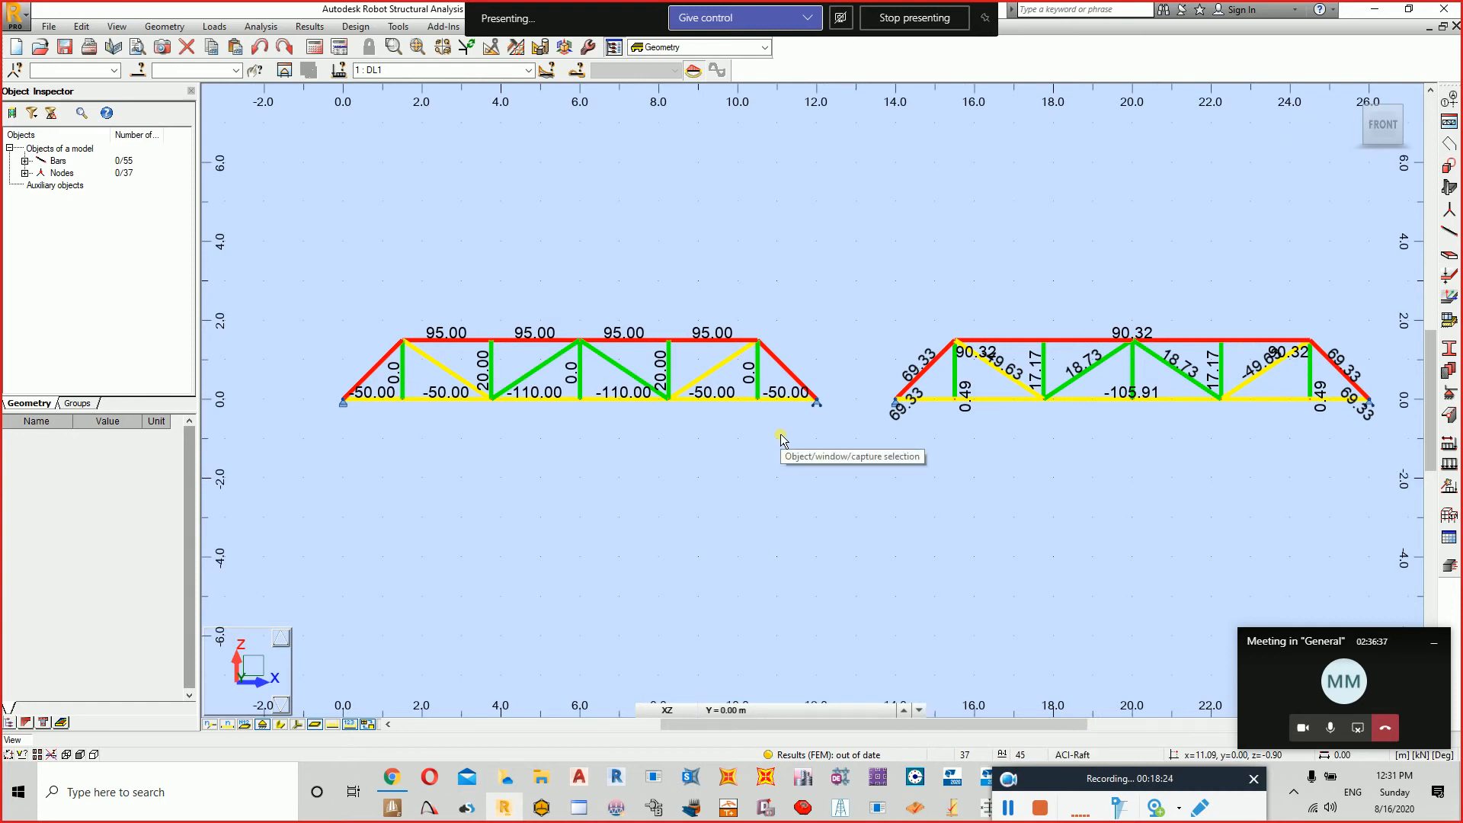
scroll(780, 434, down, 1)
middle_drag(1067, 506, 962, 511)
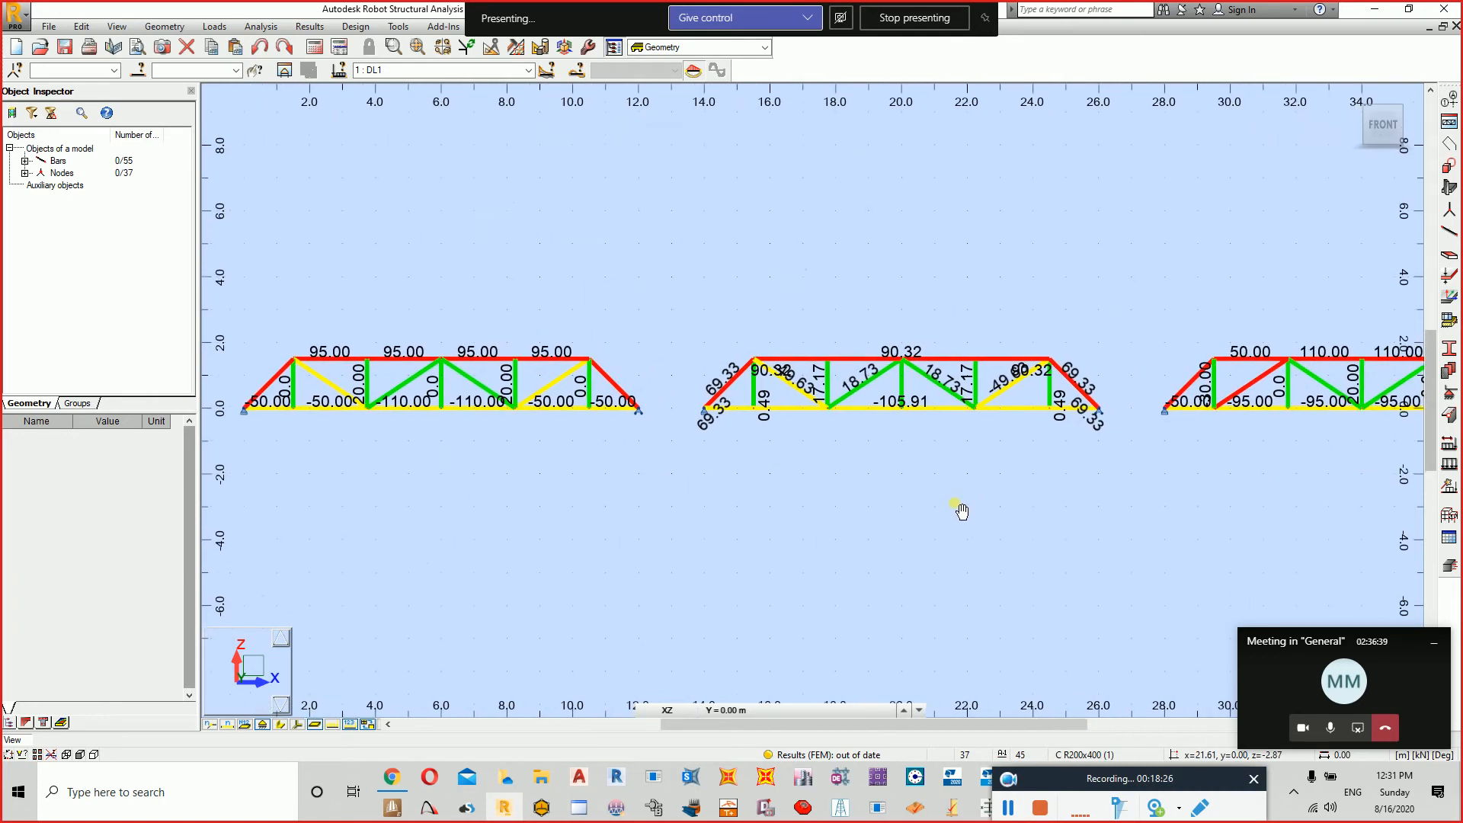
scroll(955, 505, down, 3)
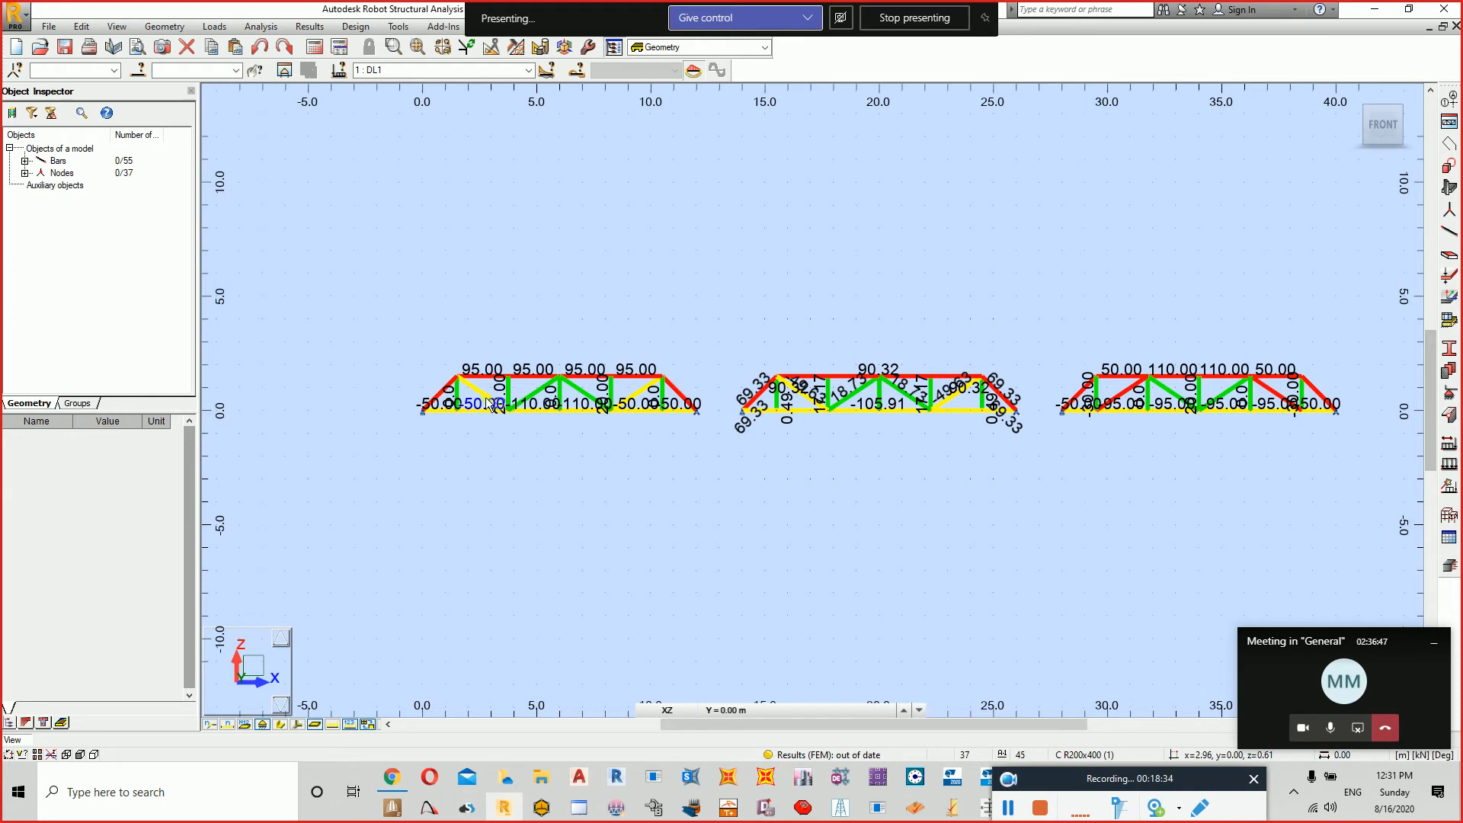
scroll(488, 396, up, 3)
scroll(931, 448, down, 2)
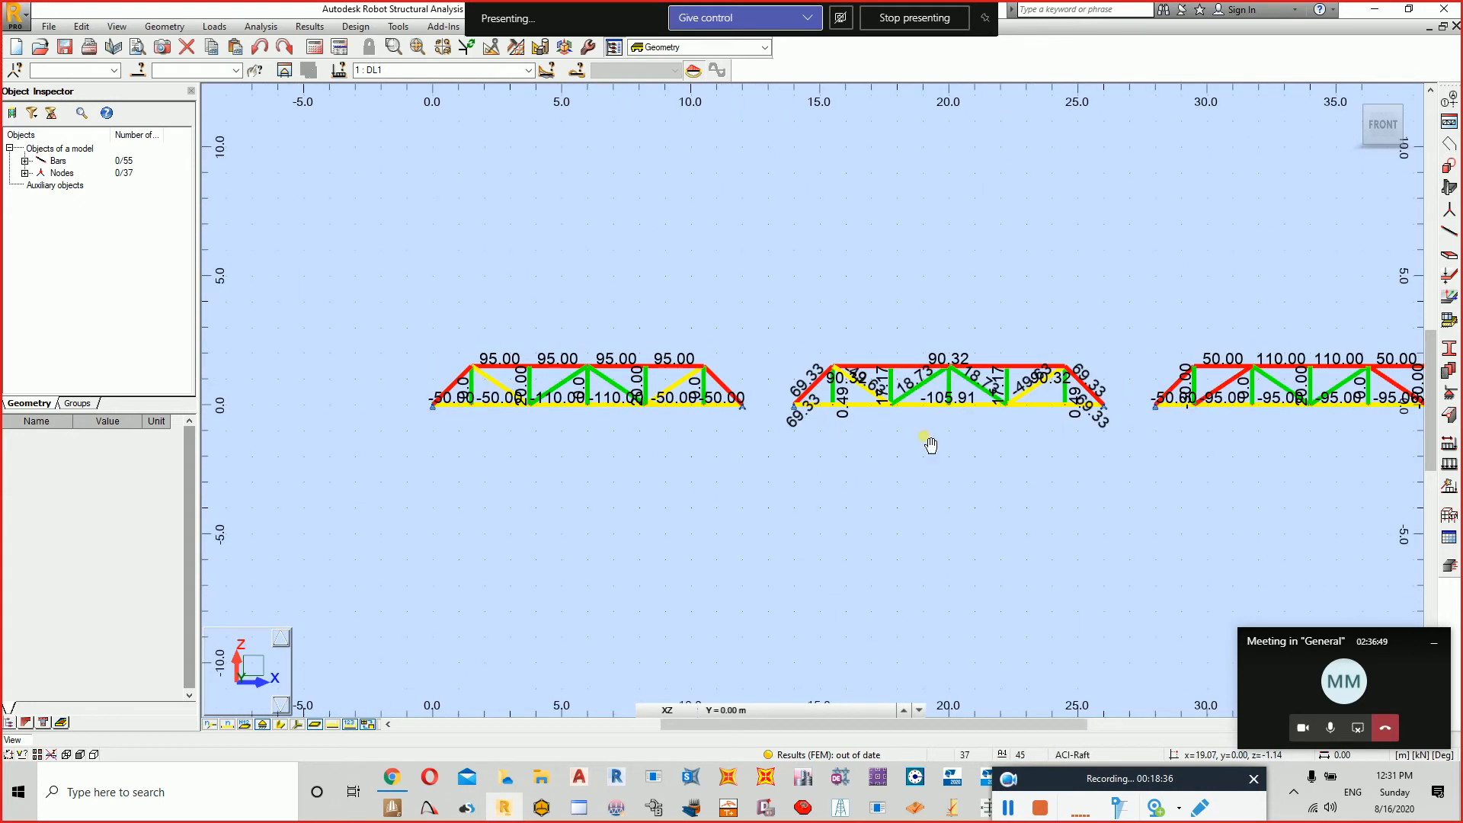
scroll(1018, 422, up, 2)
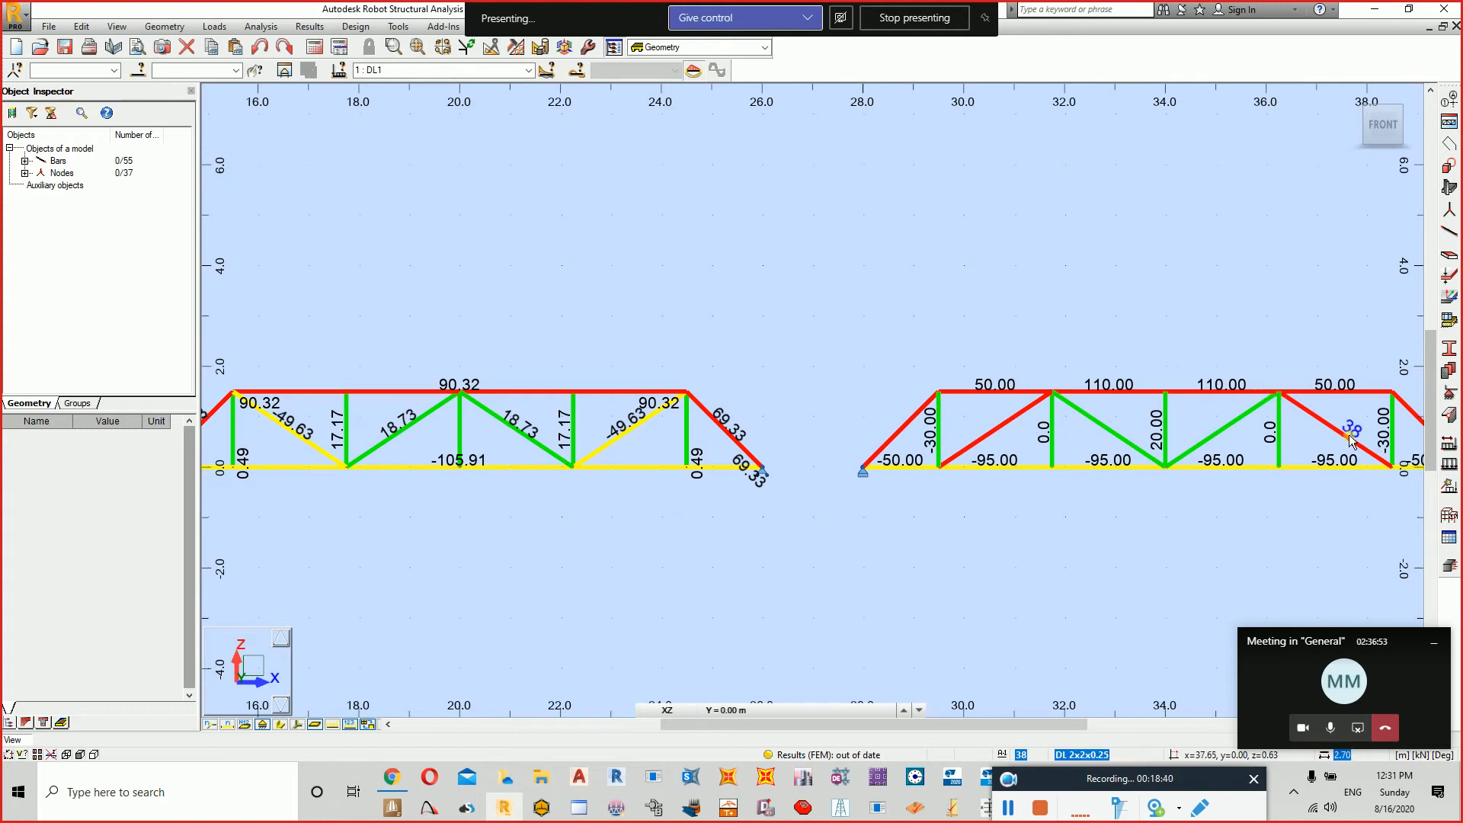
scroll(1372, 440, down, 2)
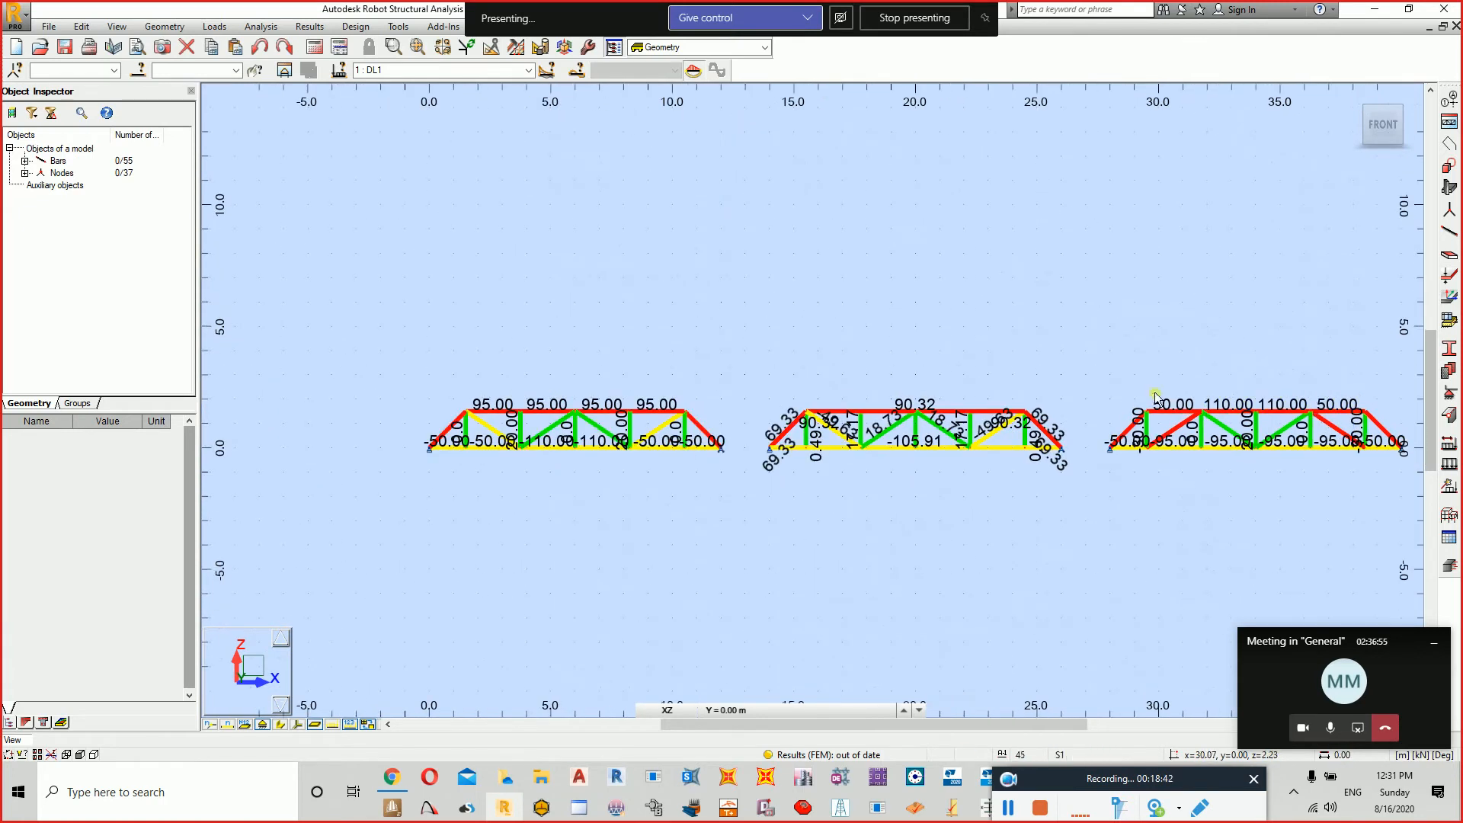
scroll(1211, 411, up, 2)
scroll(1049, 384, down, 2)
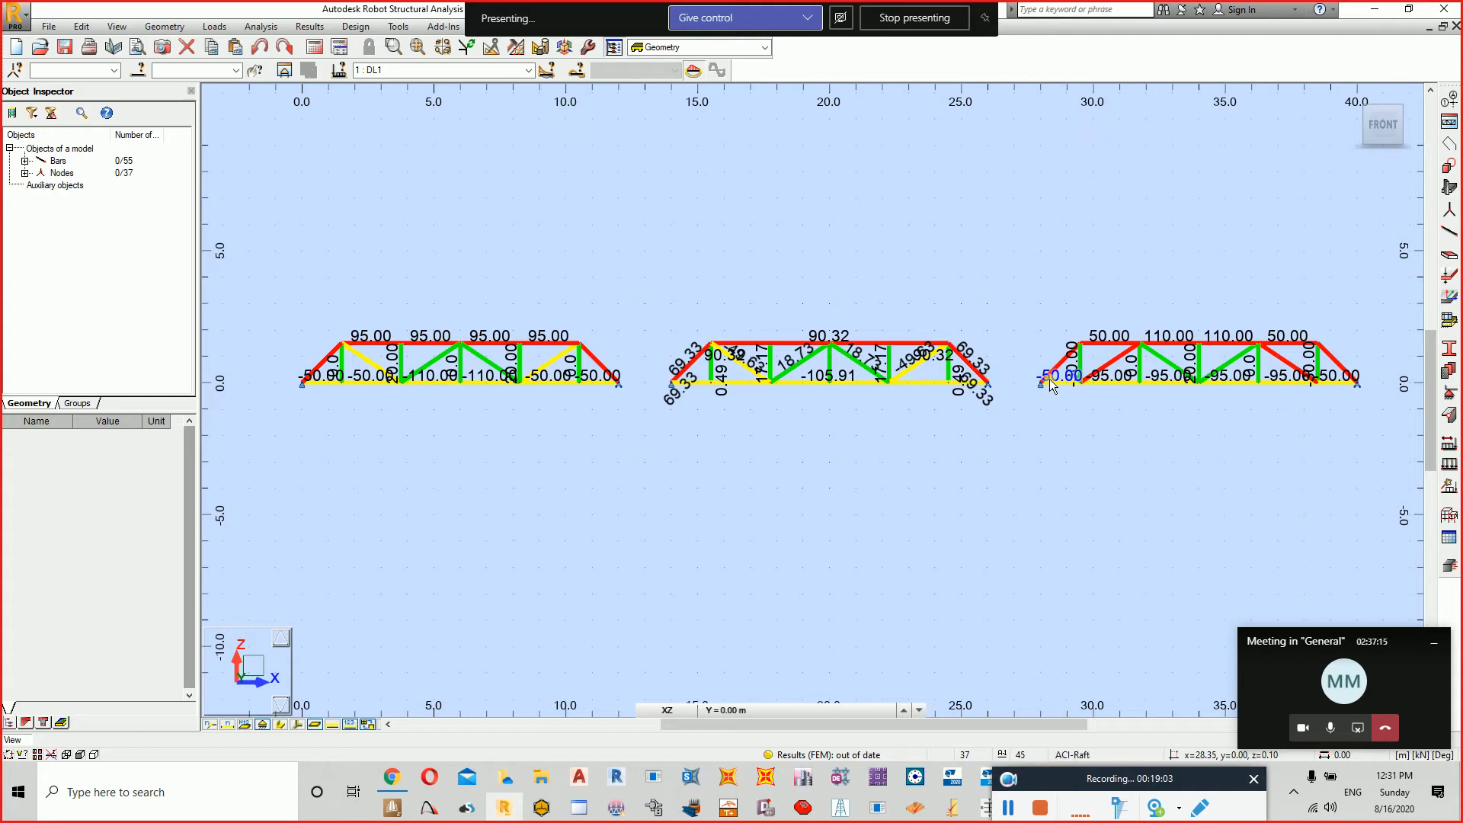
Try to start a new project.
key(ctrl+n)
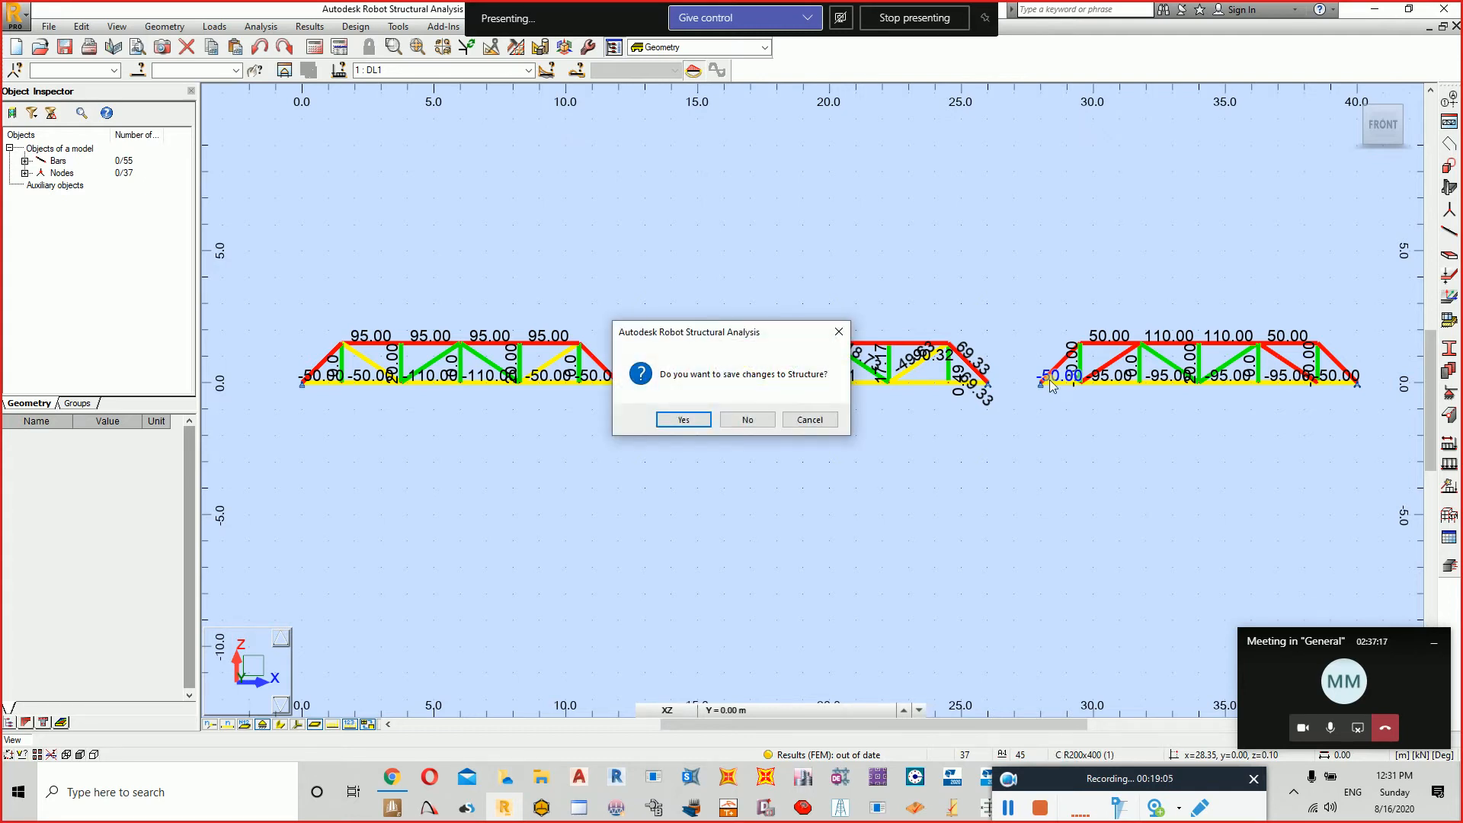
click(763, 423)
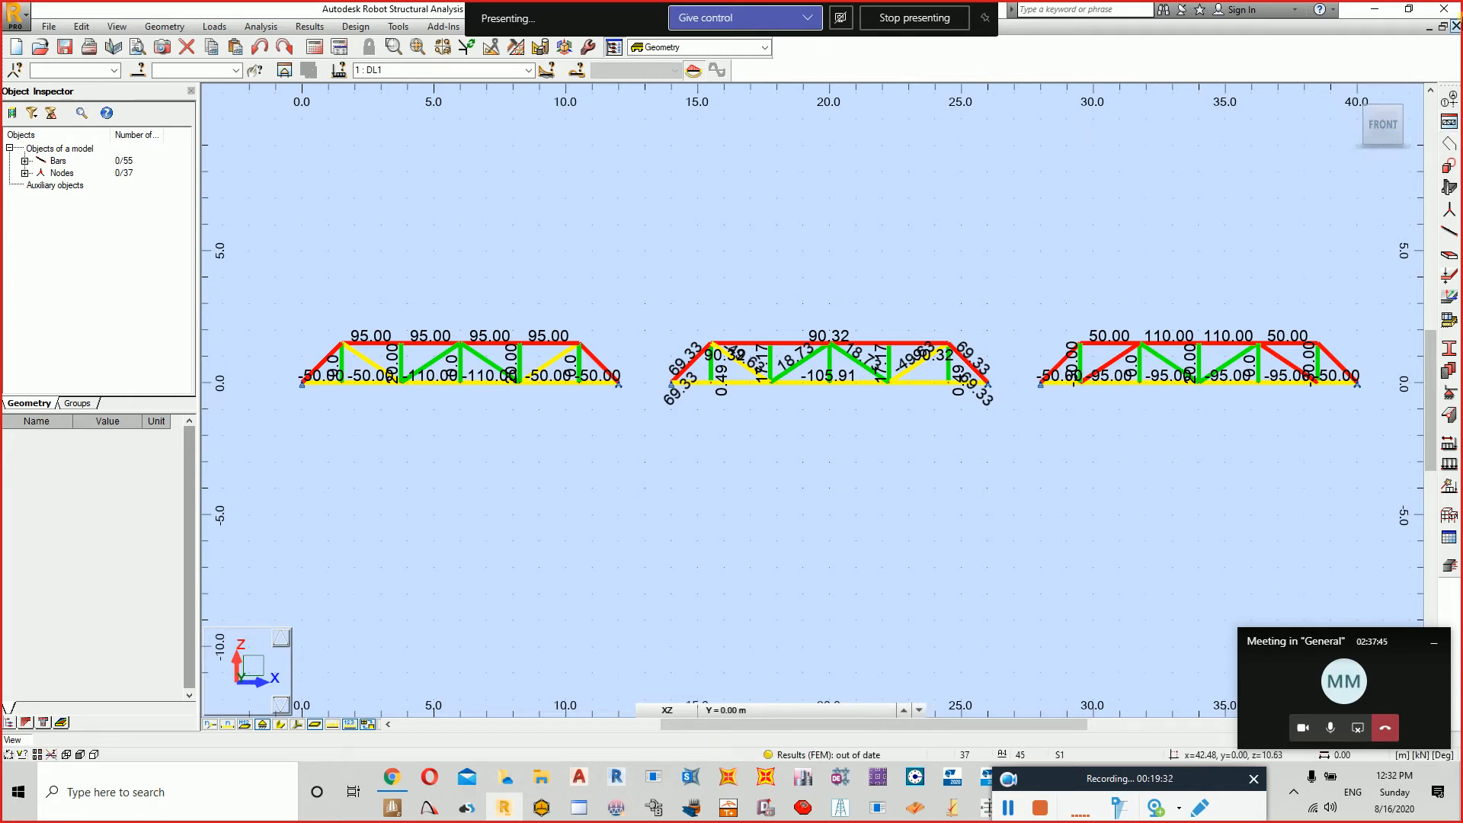
Minimize Robot and launch Trusses+, continuing past its update check.
click(1375, 10)
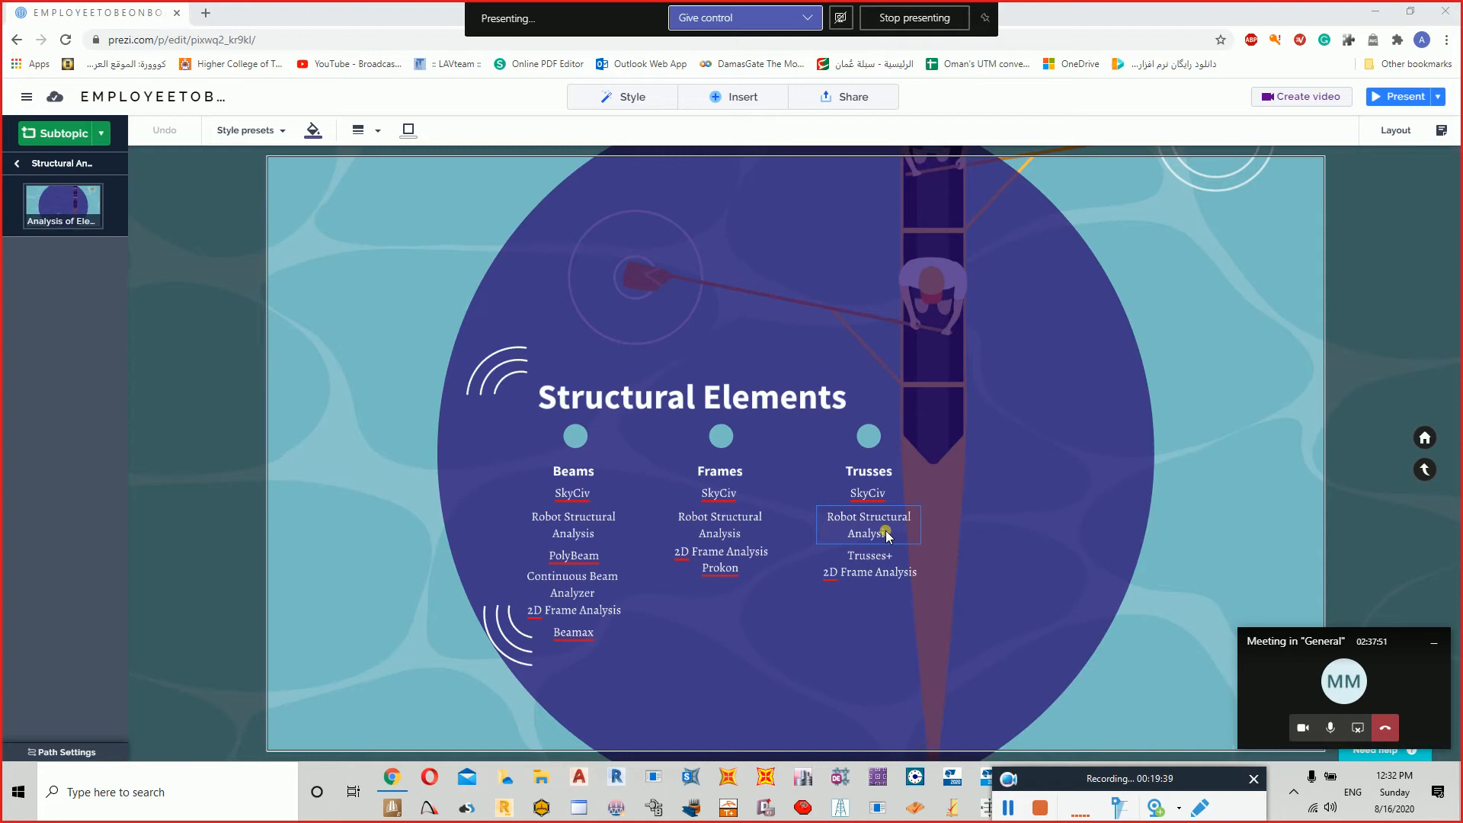
drag(1125, 781, 1174, 660)
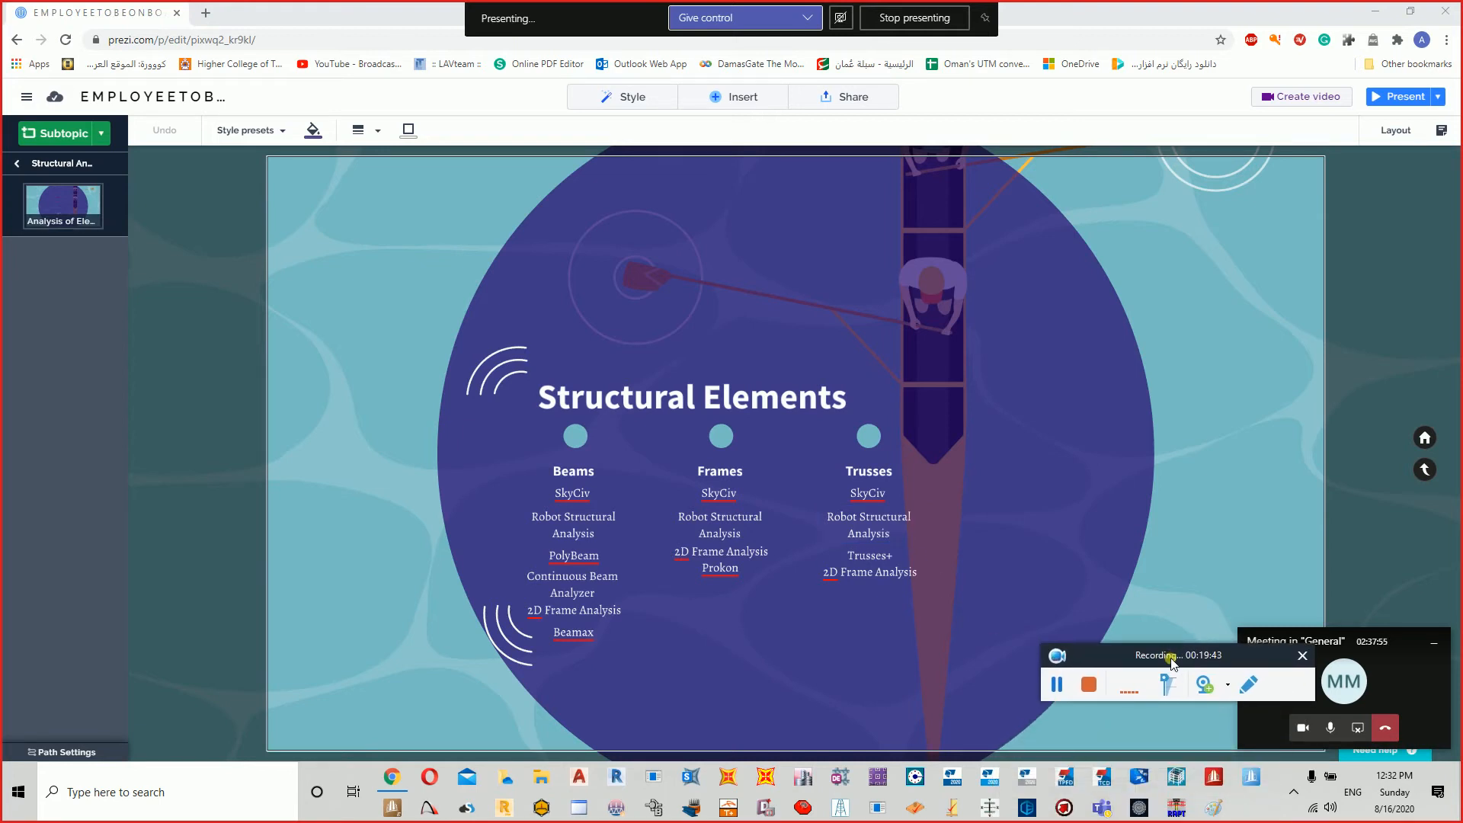
click(729, 807)
click(545, 552)
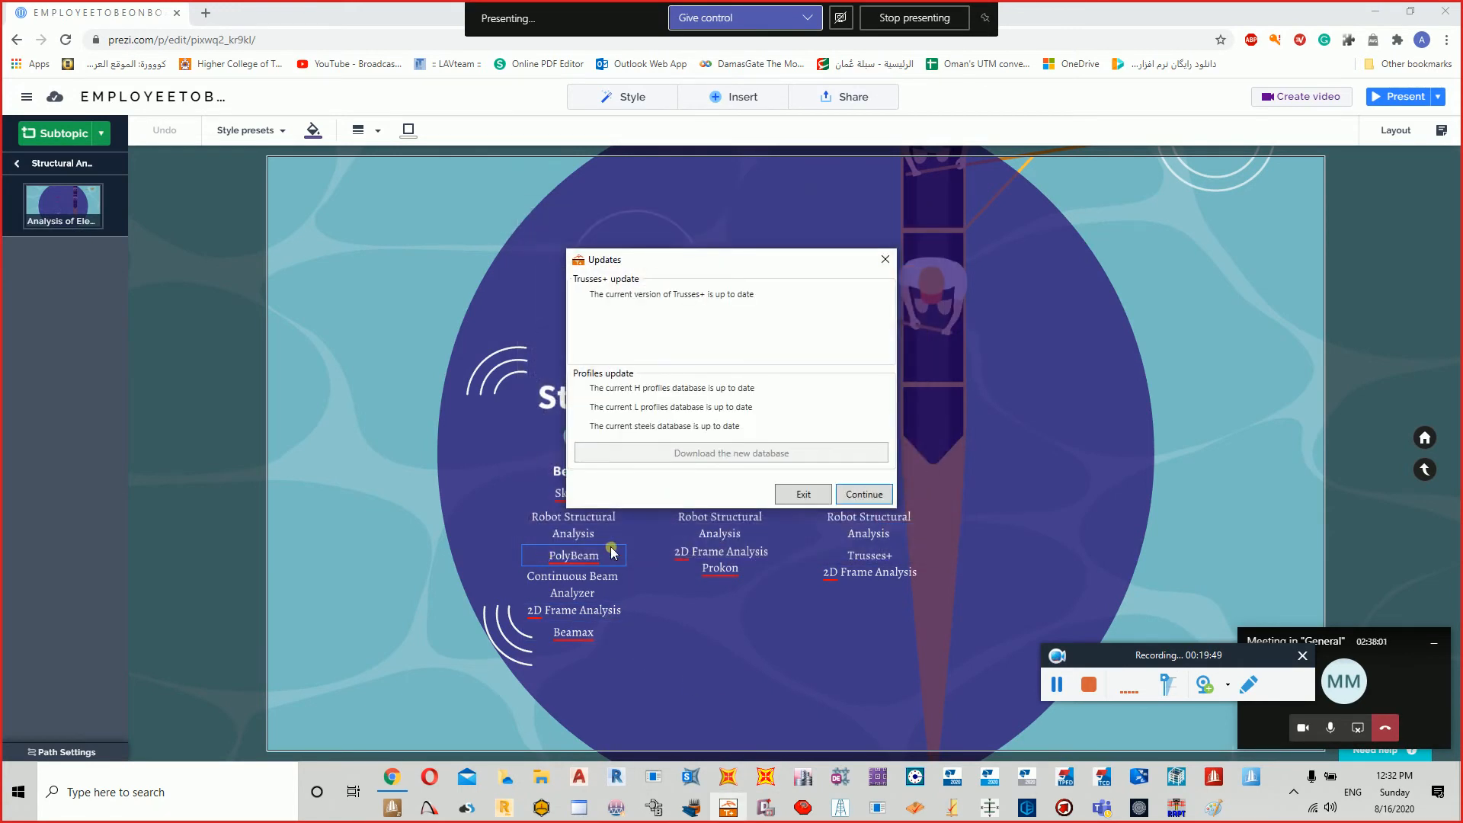
click(864, 494)
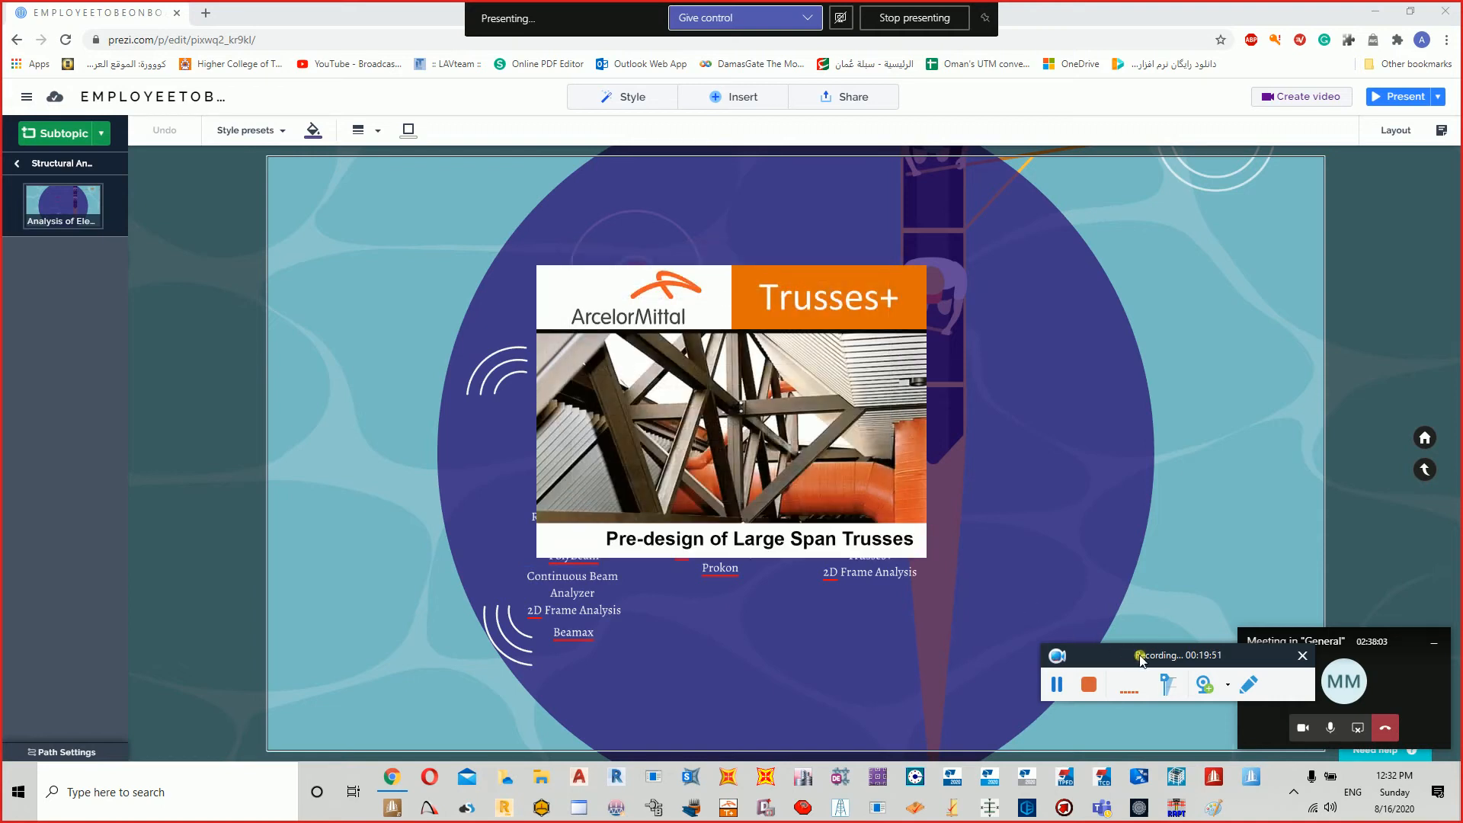
drag(1141, 658, 1131, 781)
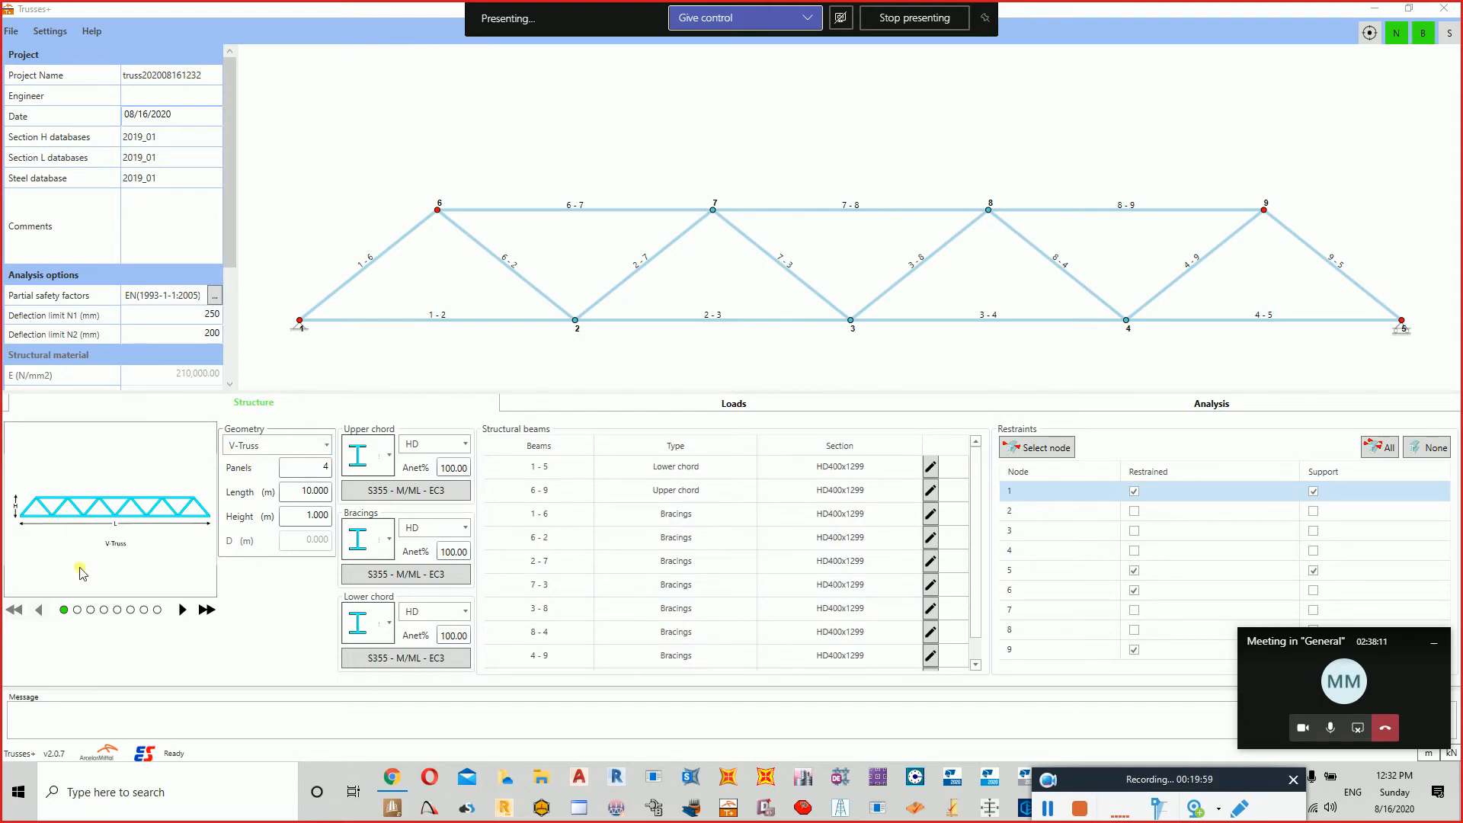
Try the A-Truss template as the truss geometry, accepting the reset of loads and restraints.
click(325, 445)
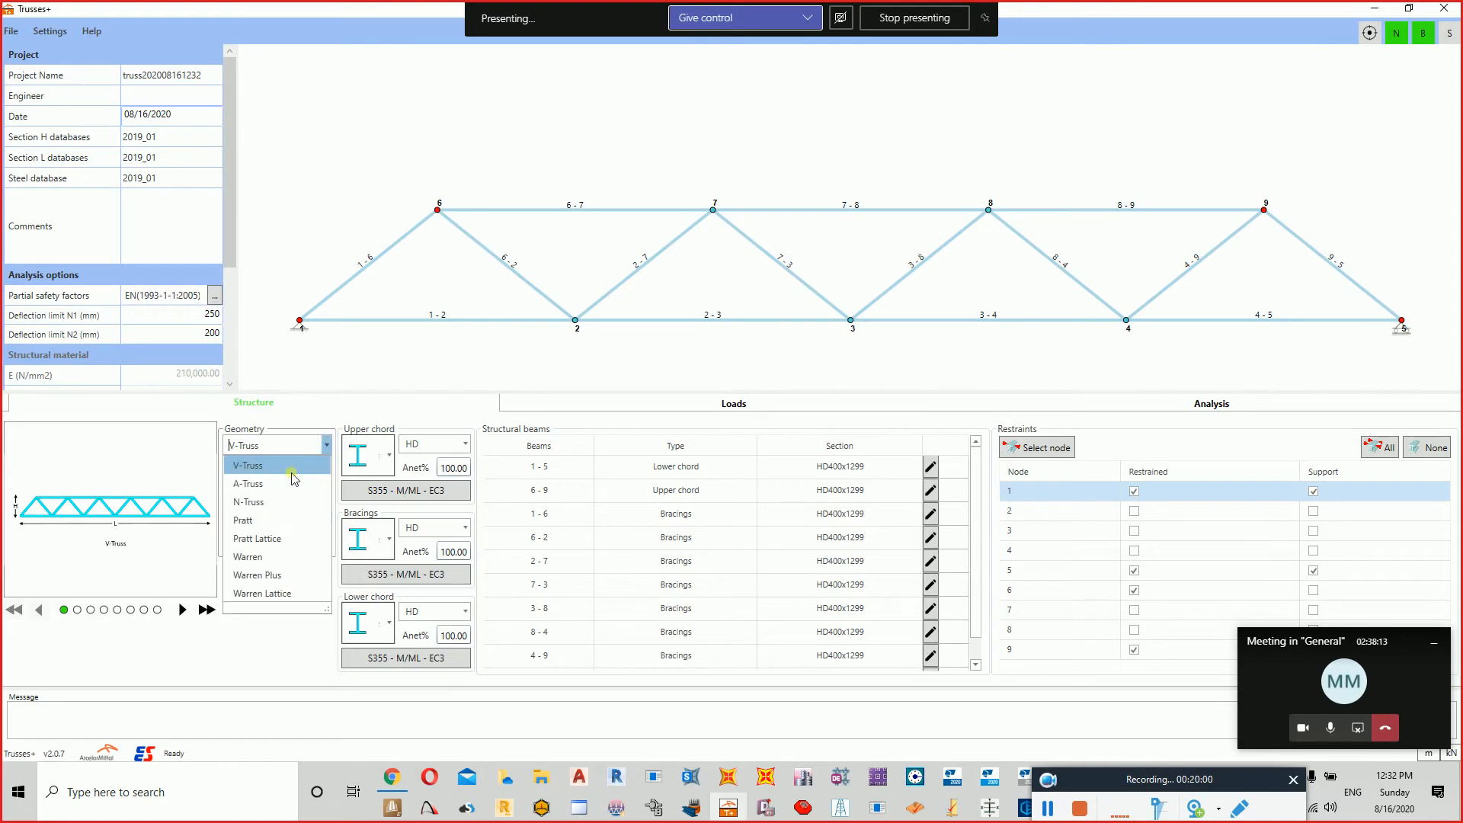
click(292, 483)
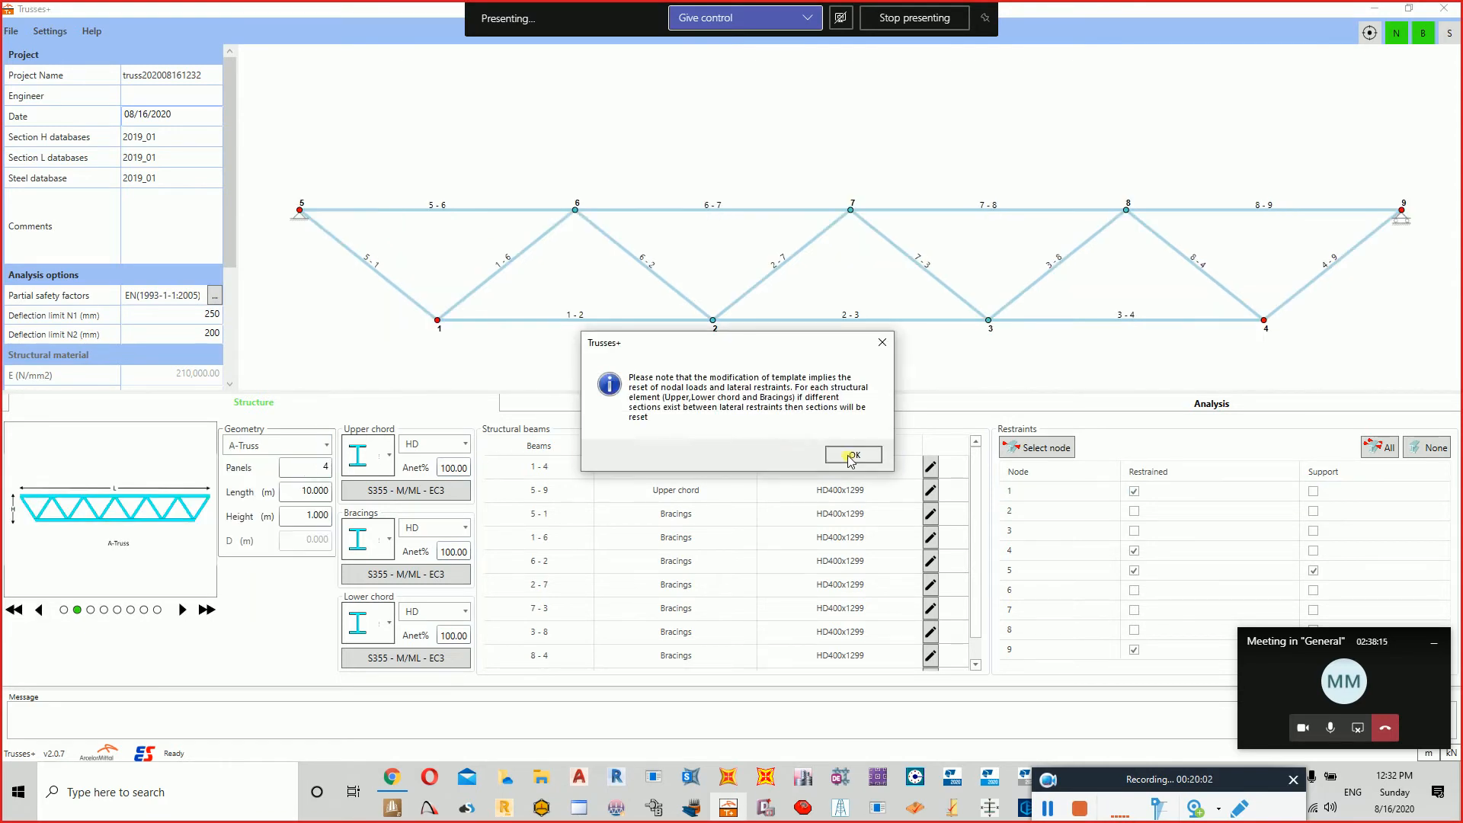
click(851, 455)
Change the truss geometry to the Pratt template, accepting the reset of loads and restraints.
click(326, 446)
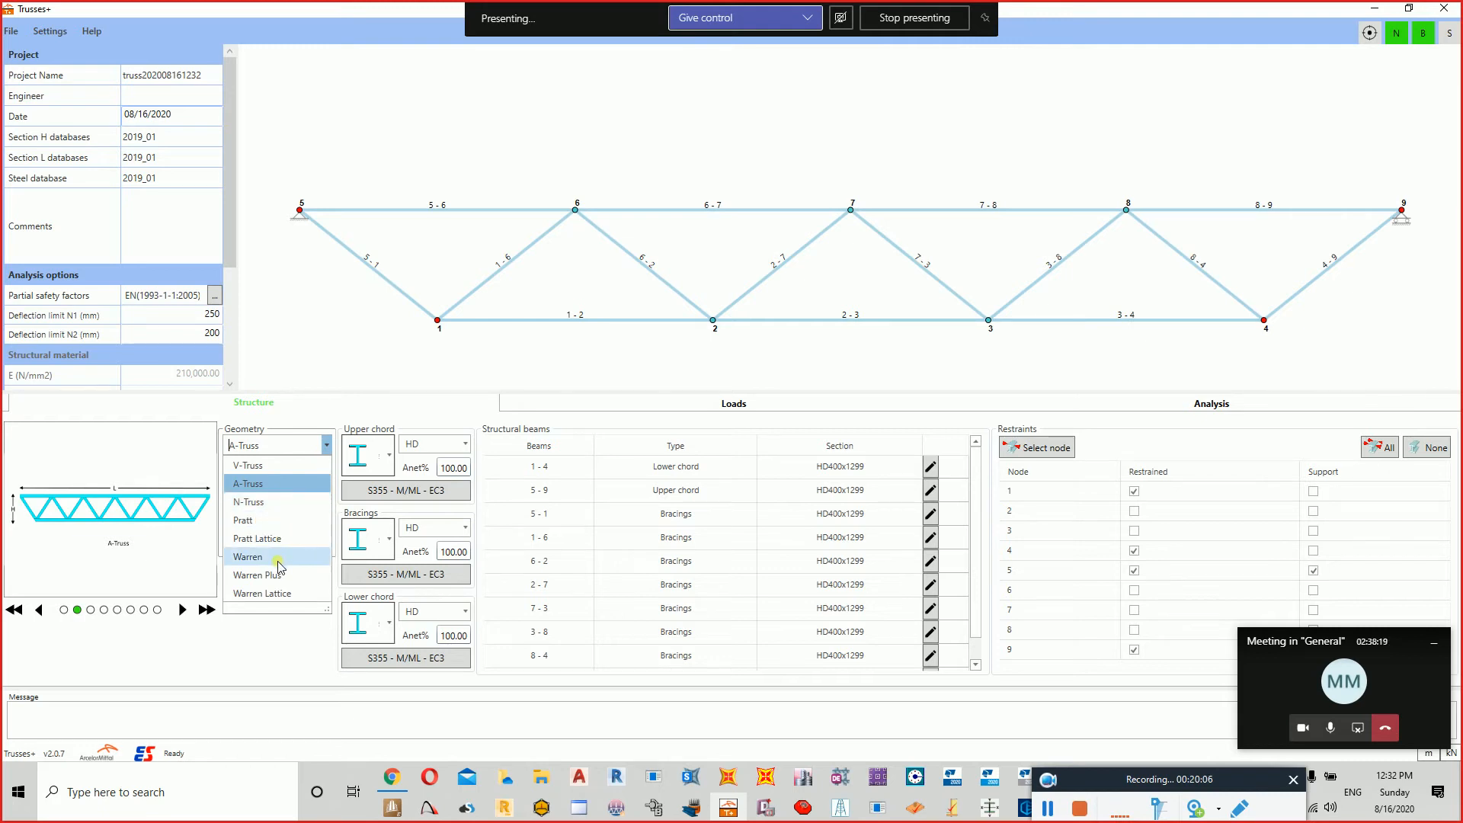
click(259, 520)
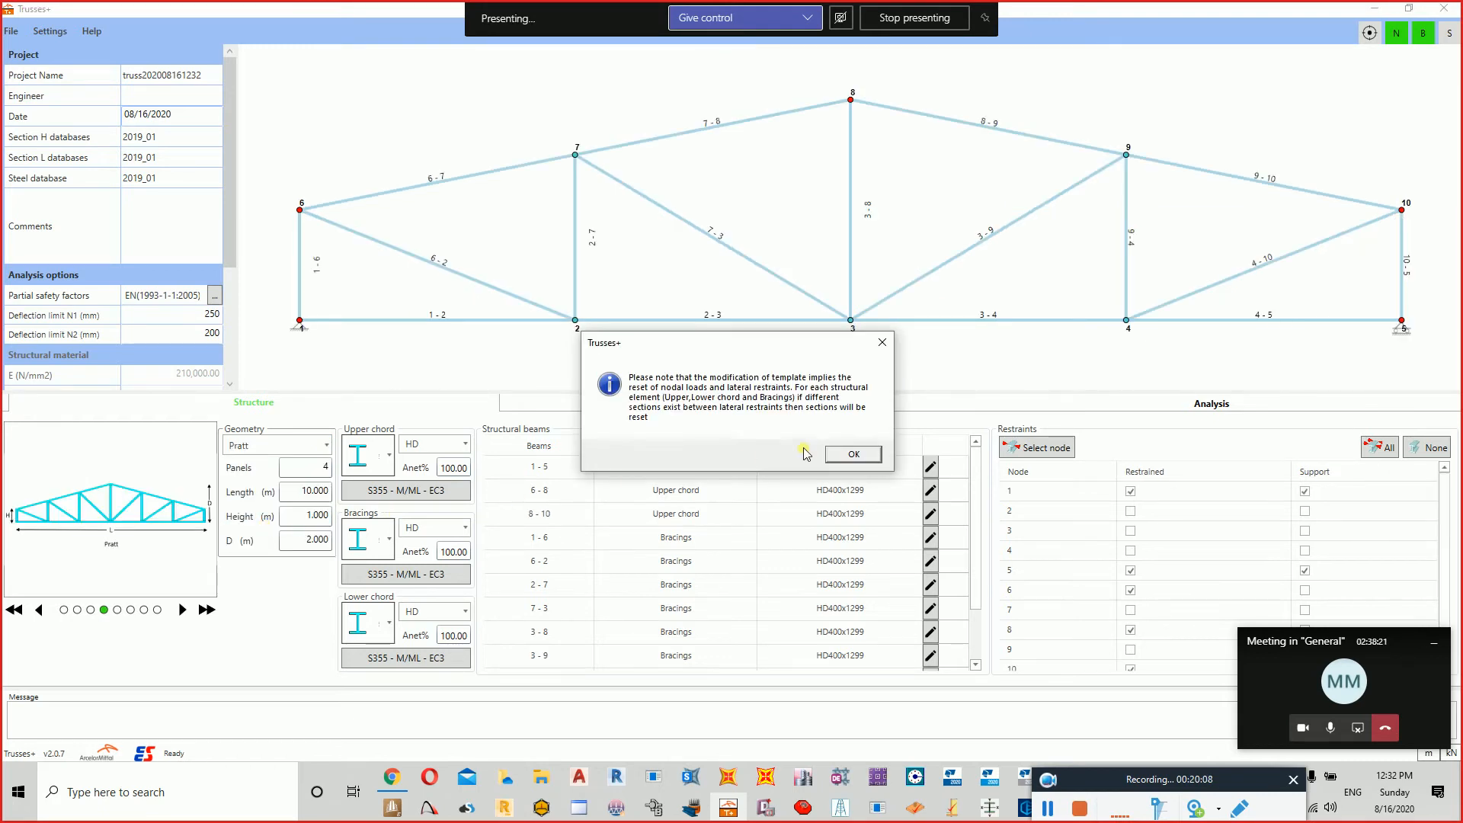
click(847, 454)
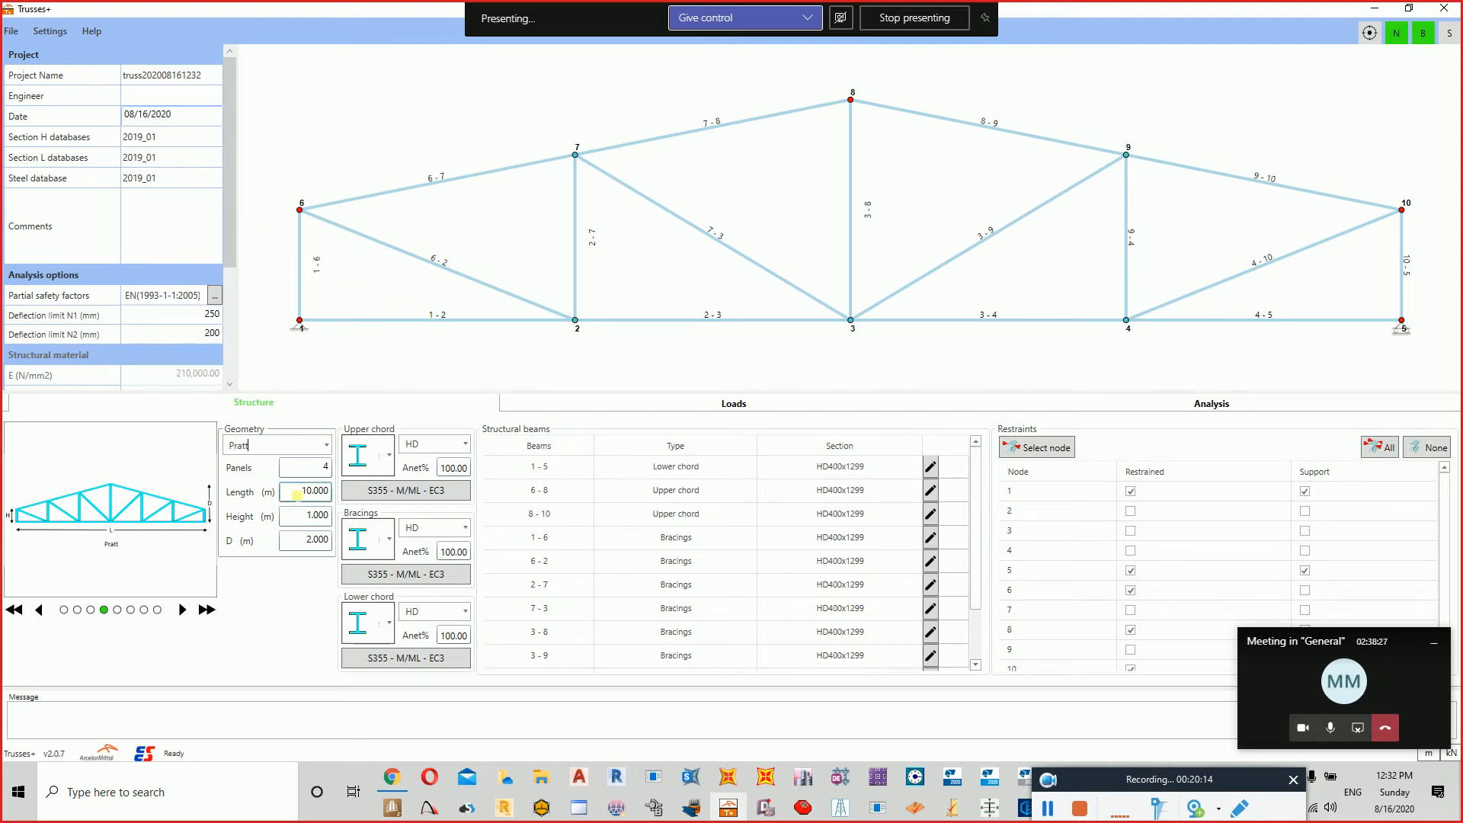
Try a length of 5 m for the Pratt truss, and set the length back to 10 m.
drag(288, 491, 339, 495)
click(308, 495)
drag(308, 495, 365, 500)
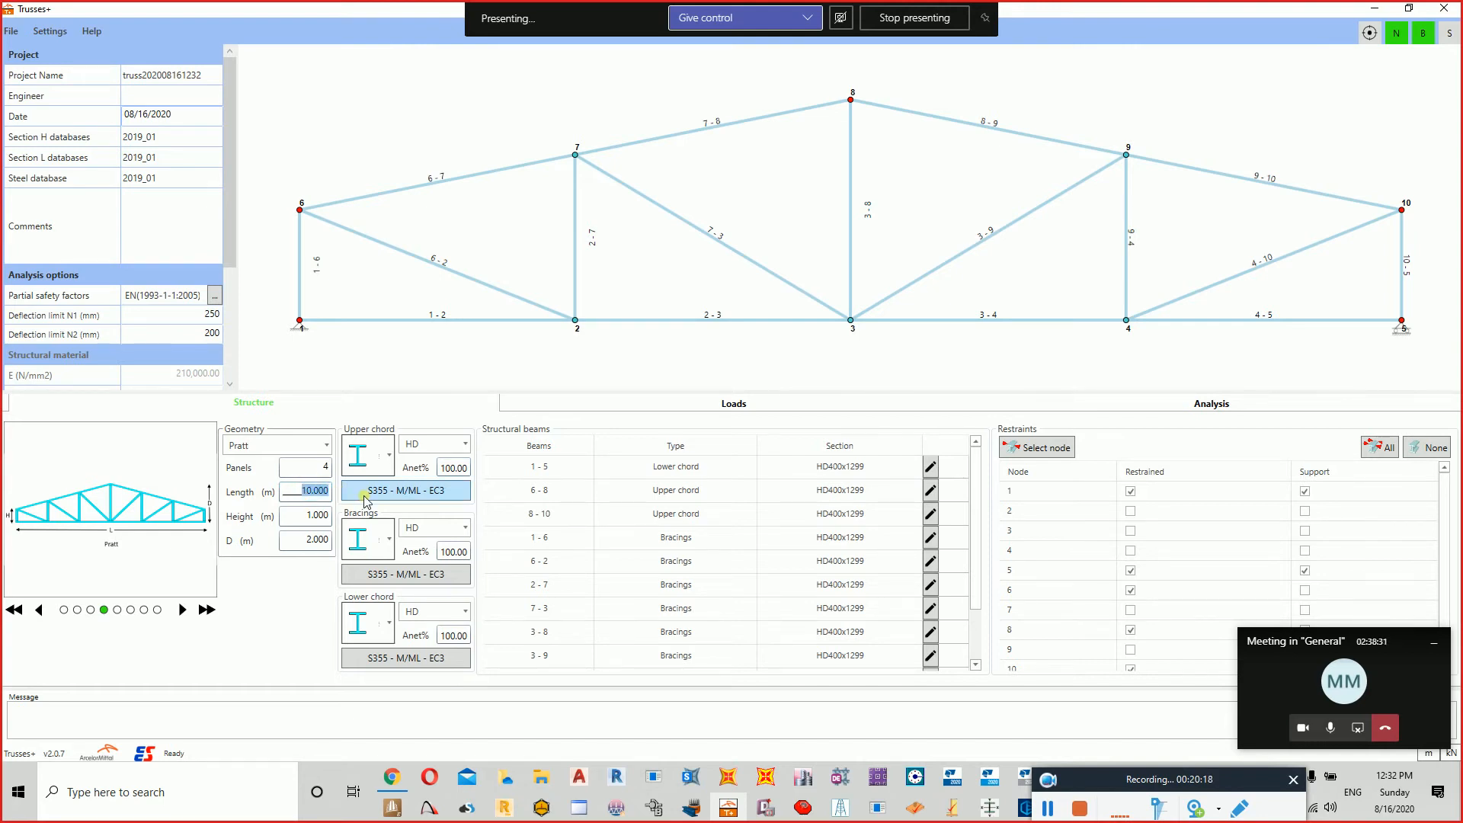
text(5.)
click(319, 516)
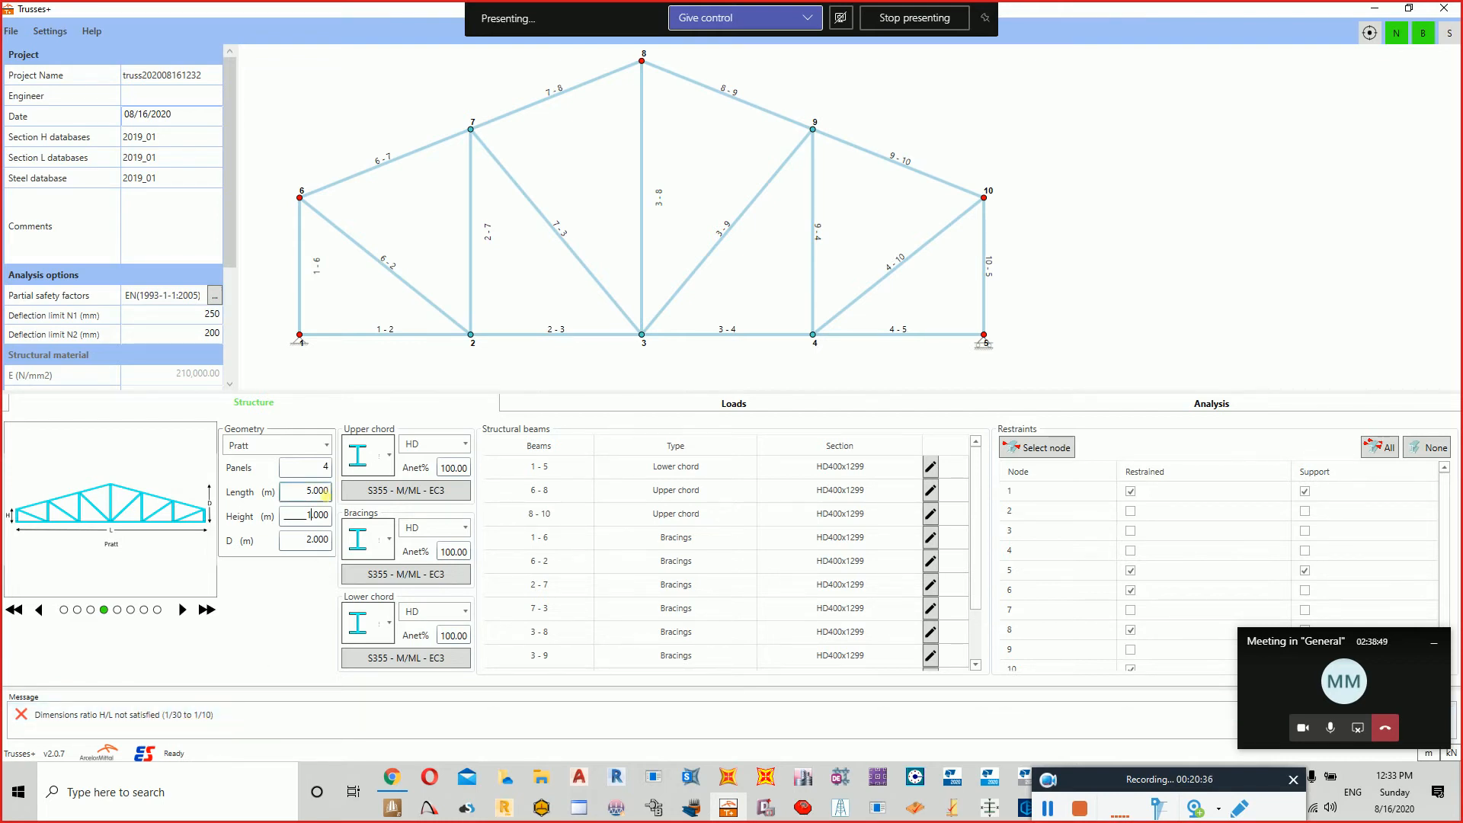
drag(311, 497, 336, 498)
text(10)
click(318, 515)
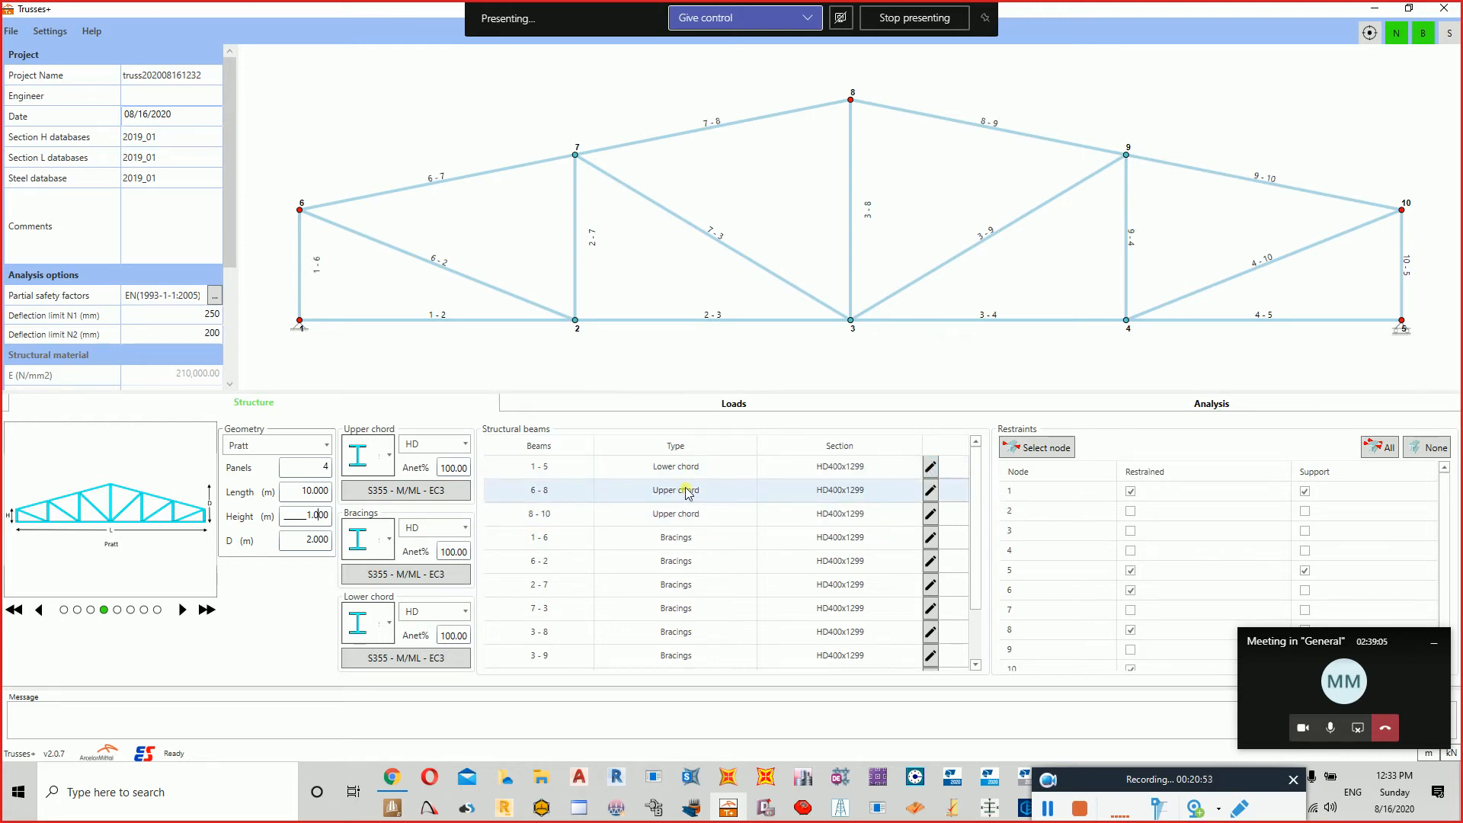
scroll(694, 488, down, 1)
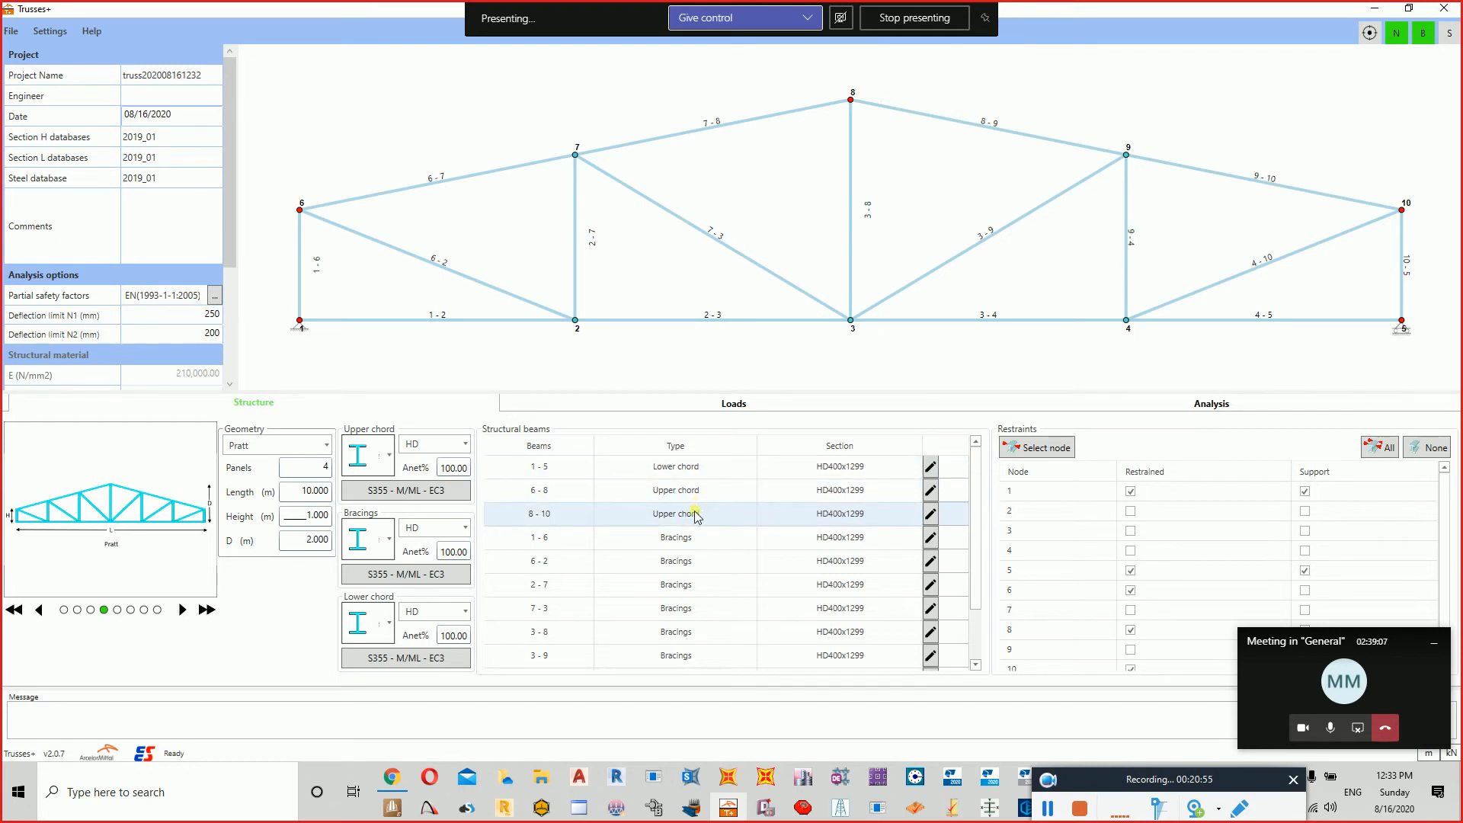
scroll(694, 550, up, 1)
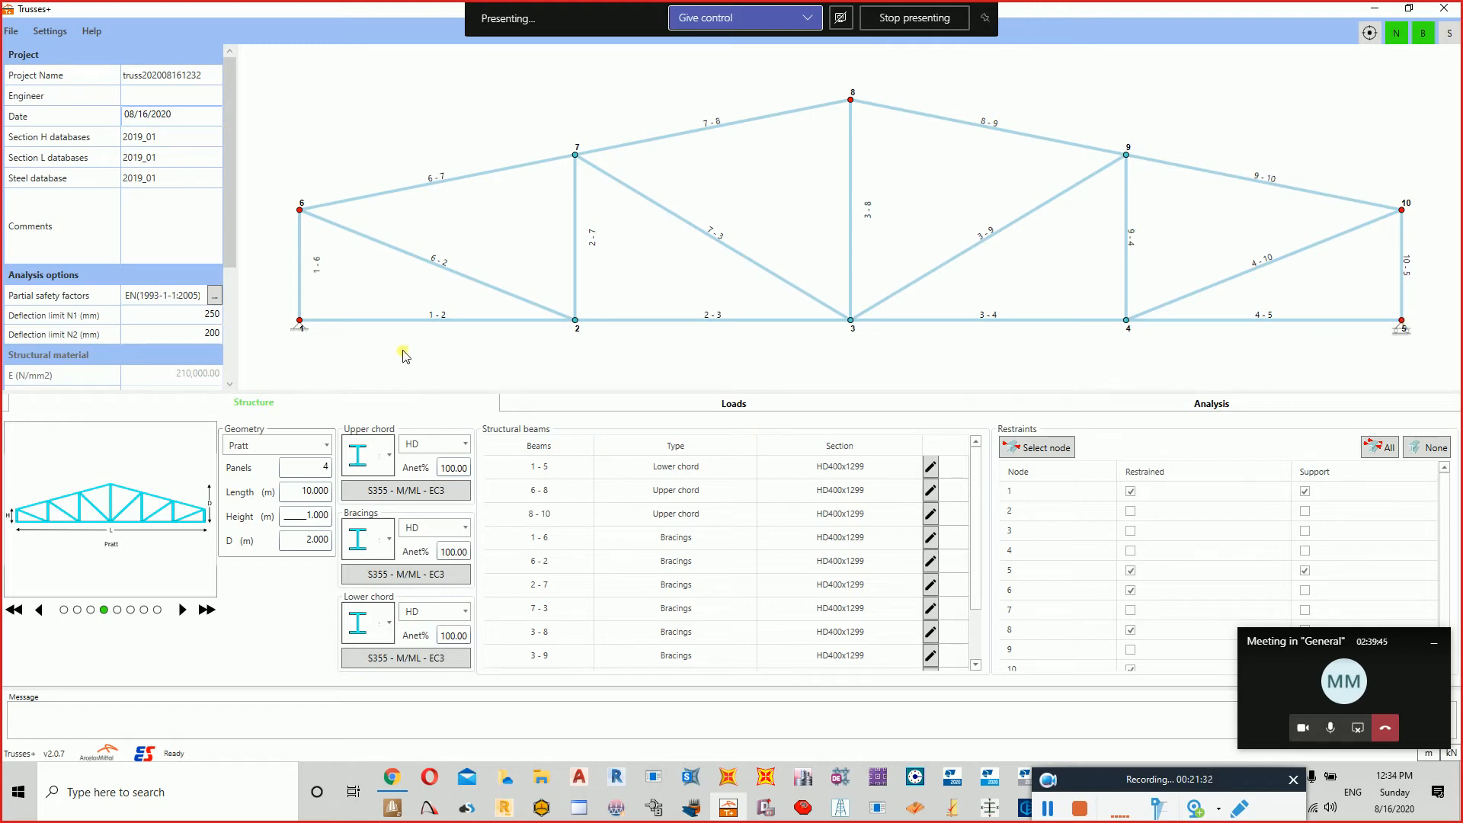
Set the permanent G and imposed Q area loads on the truss to 0 kN/m2.
click(682, 405)
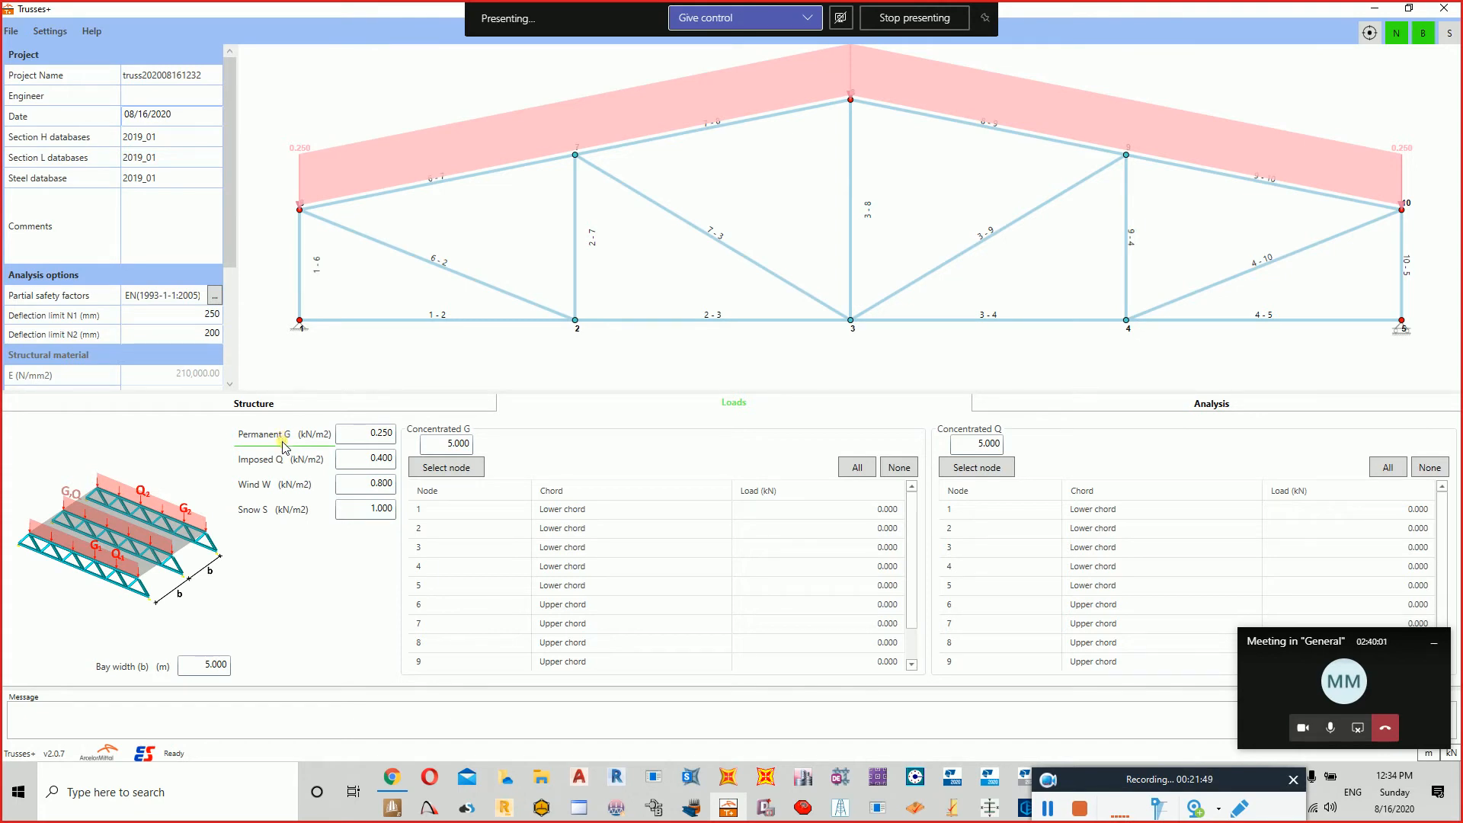
click(367, 433)
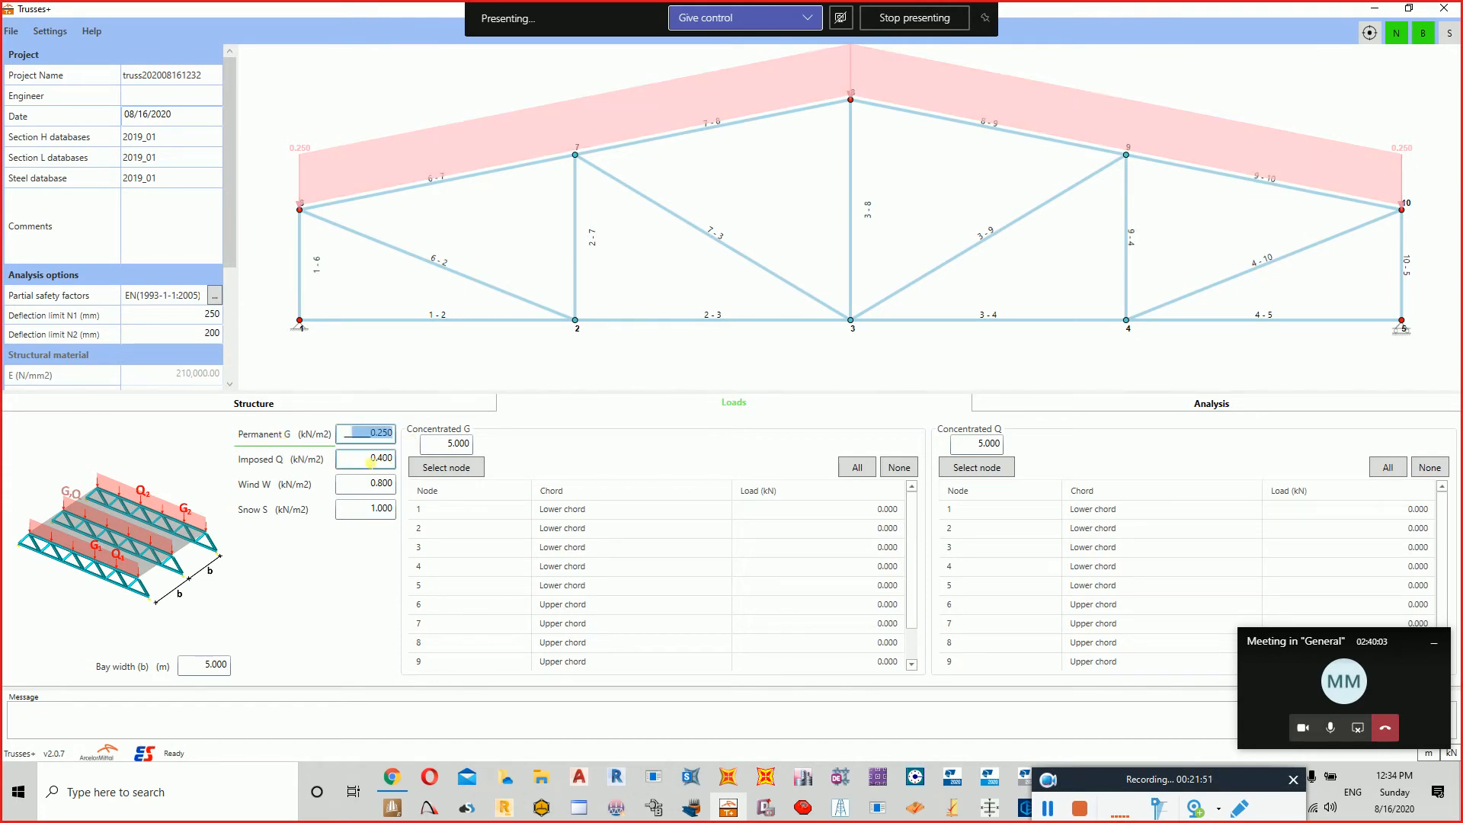
click(368, 458)
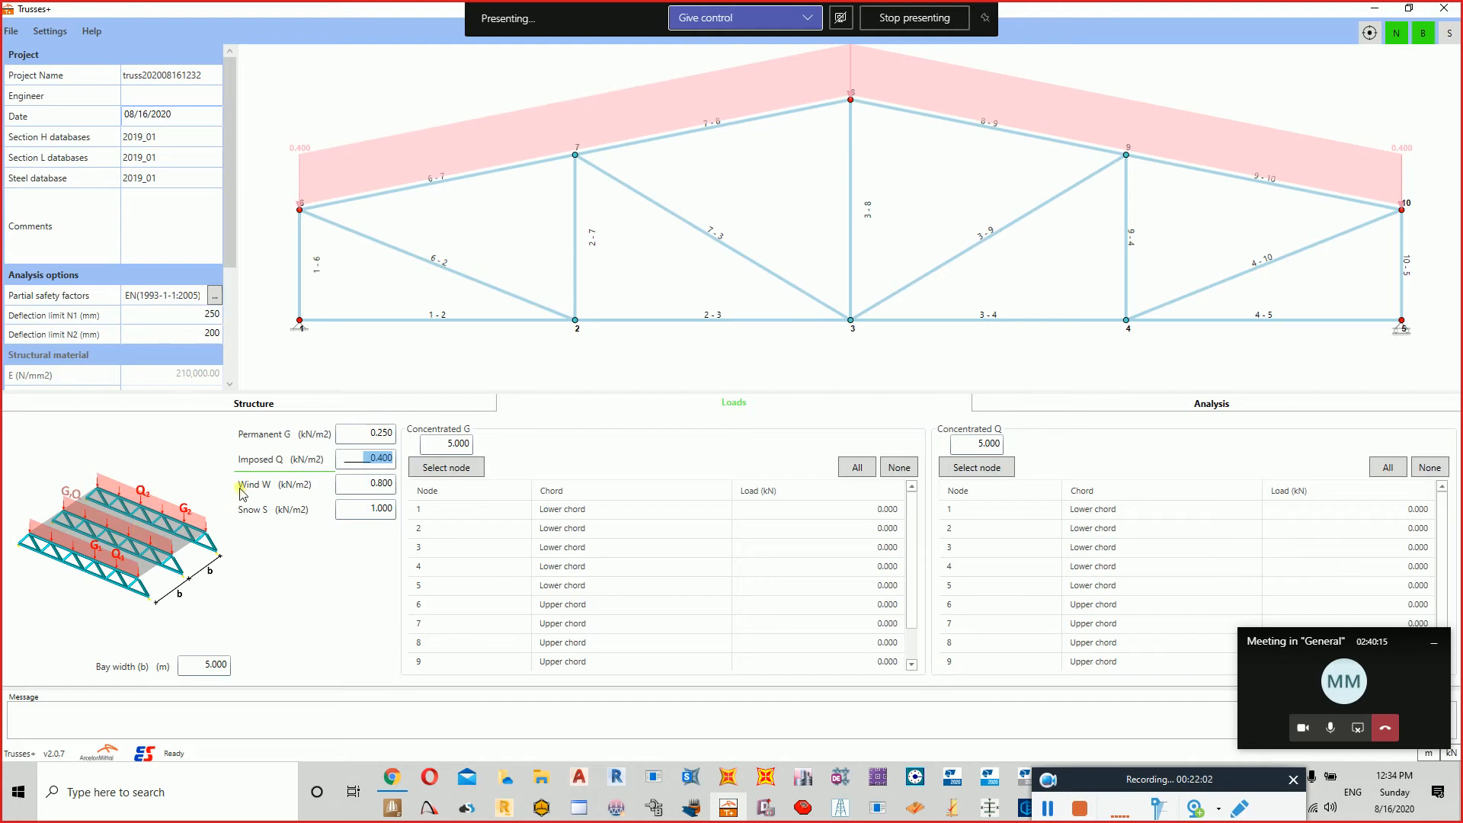
click(384, 433)
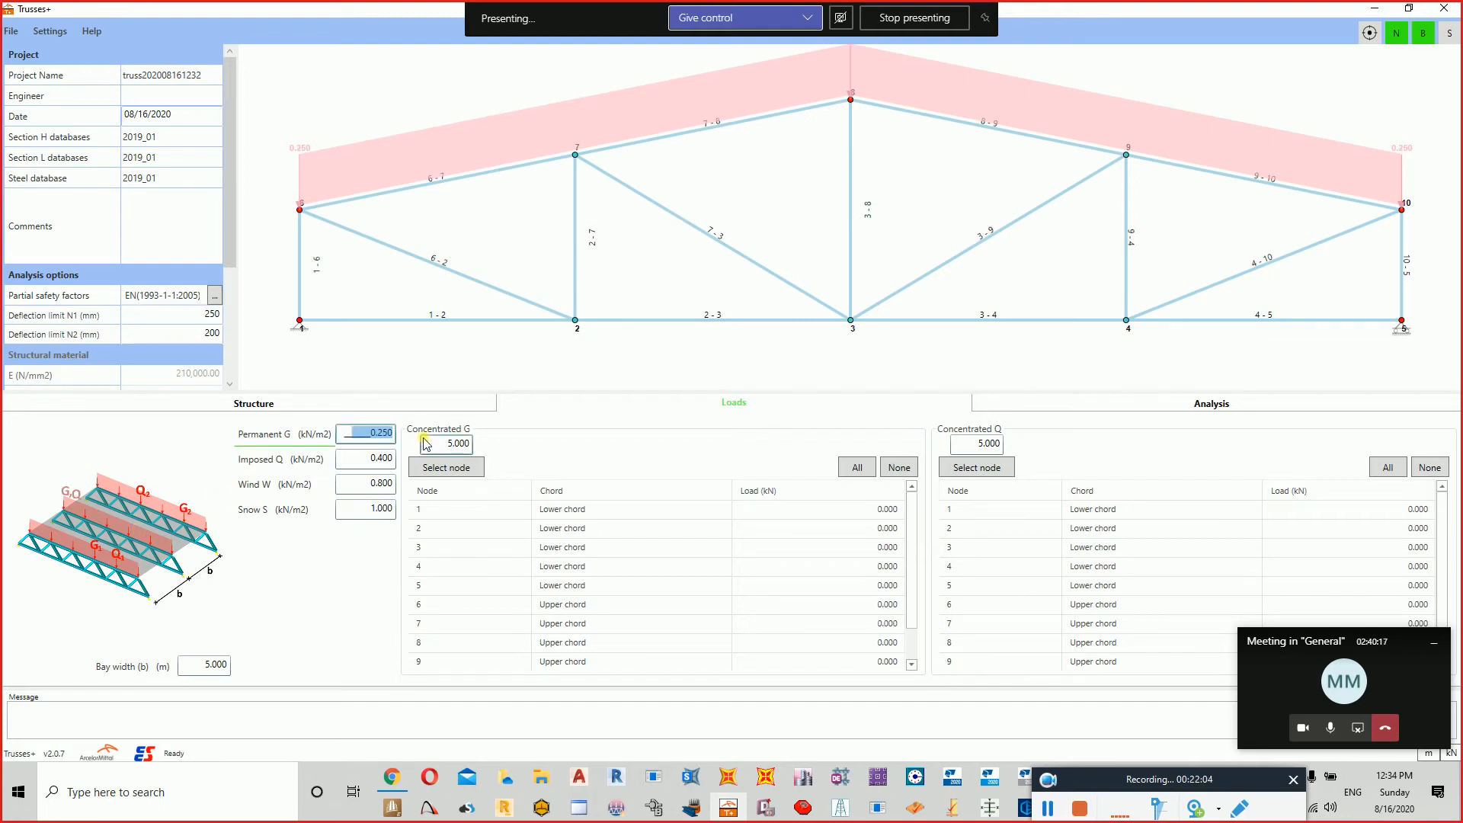
text(0)
key(Tab)
text(0)
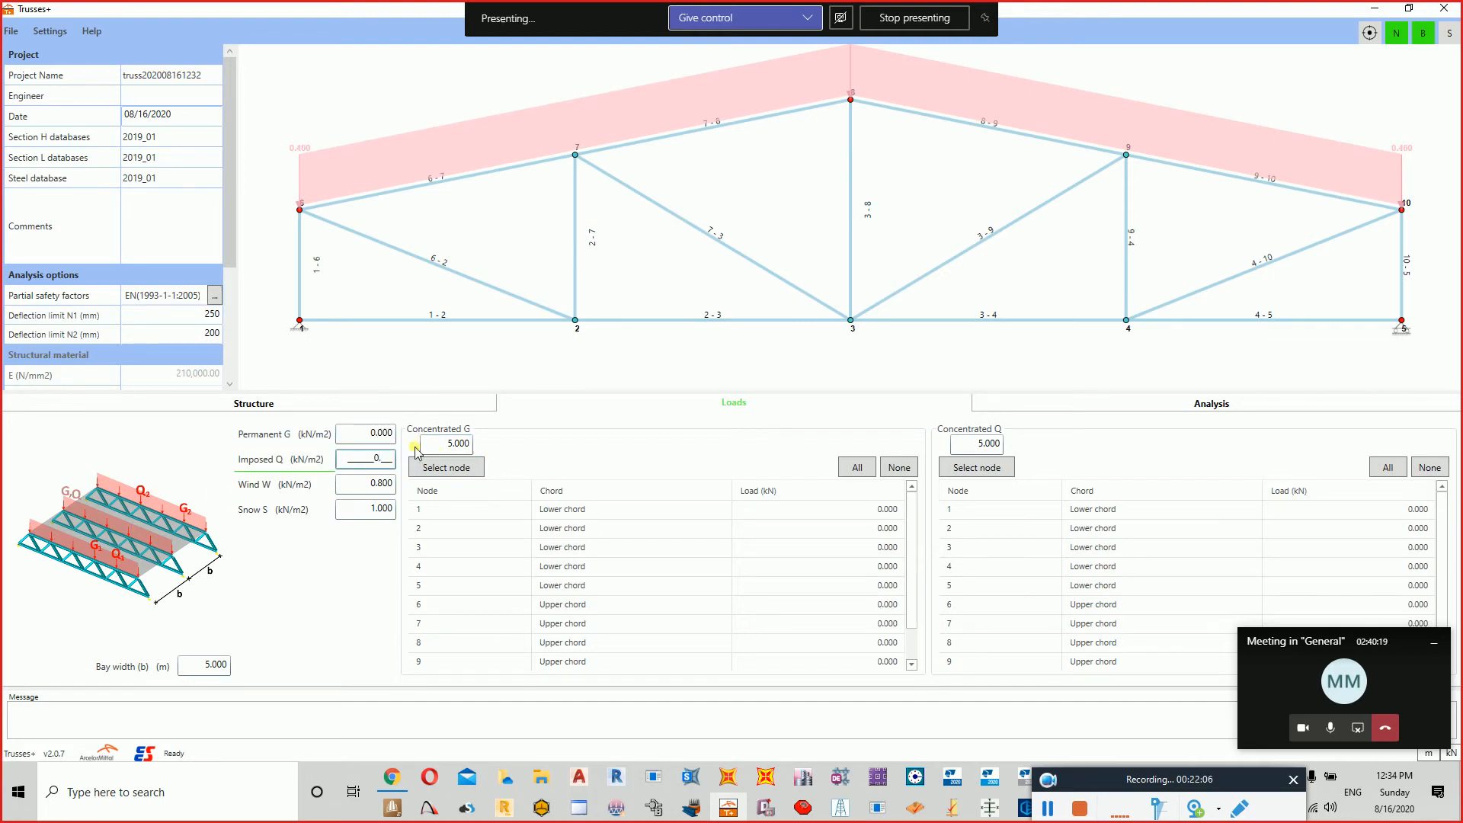
click(421, 445)
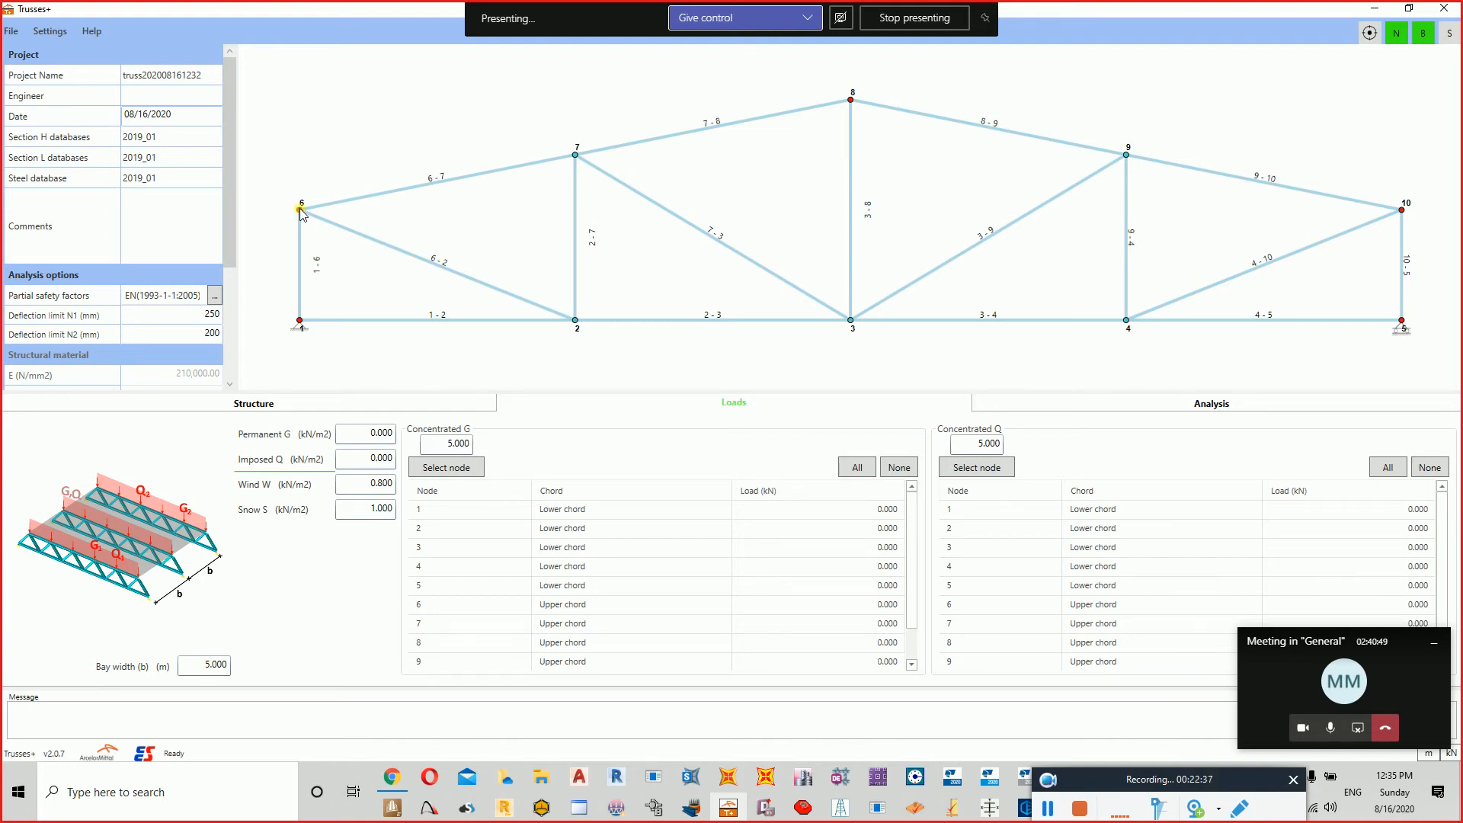
Apply 5 kN concentrated G loads to the upper chord nodes 6, 7, 8, 9 and 10.
click(428, 467)
click(302, 212)
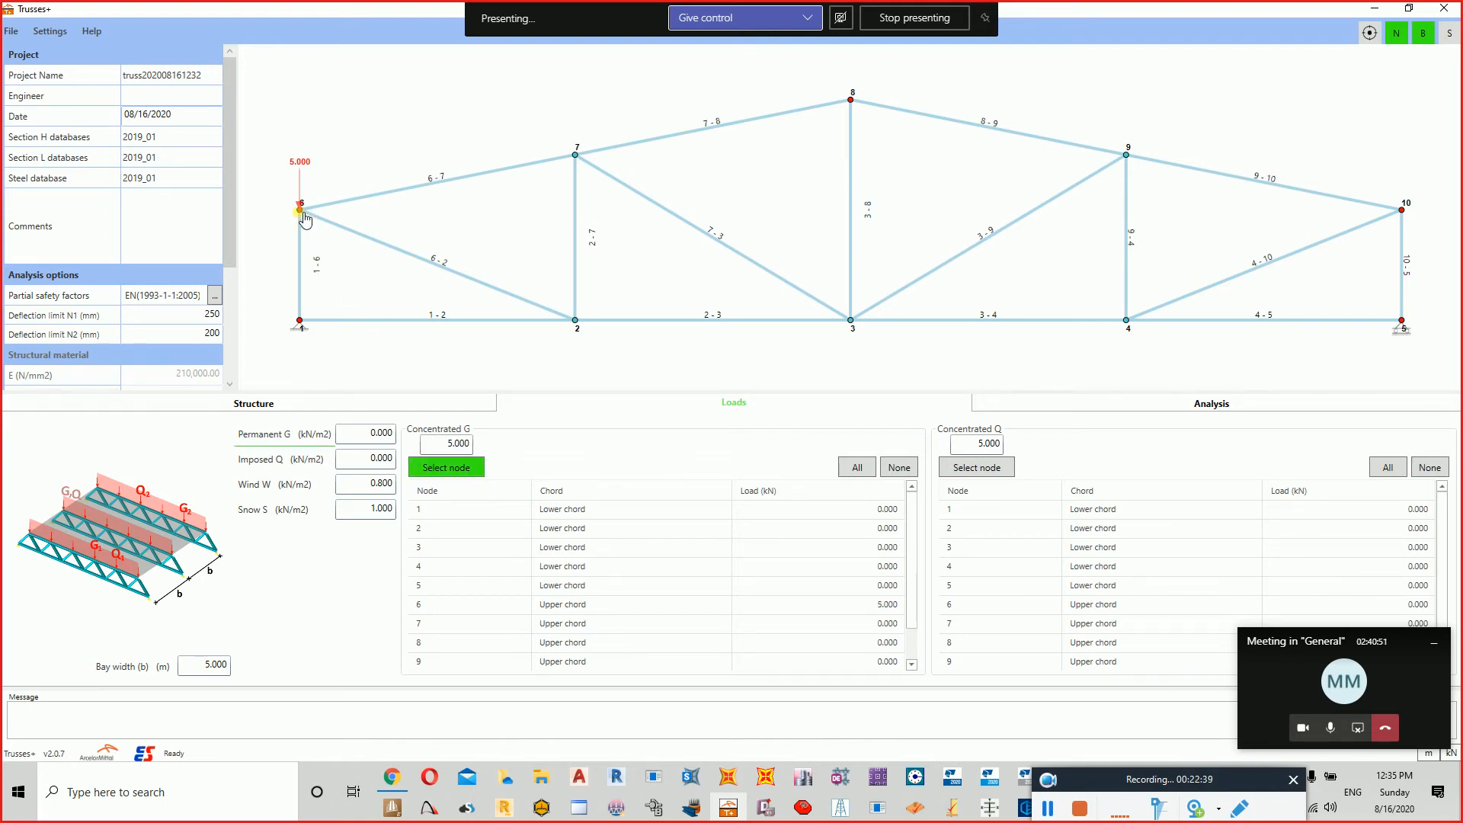
click(576, 155)
click(851, 99)
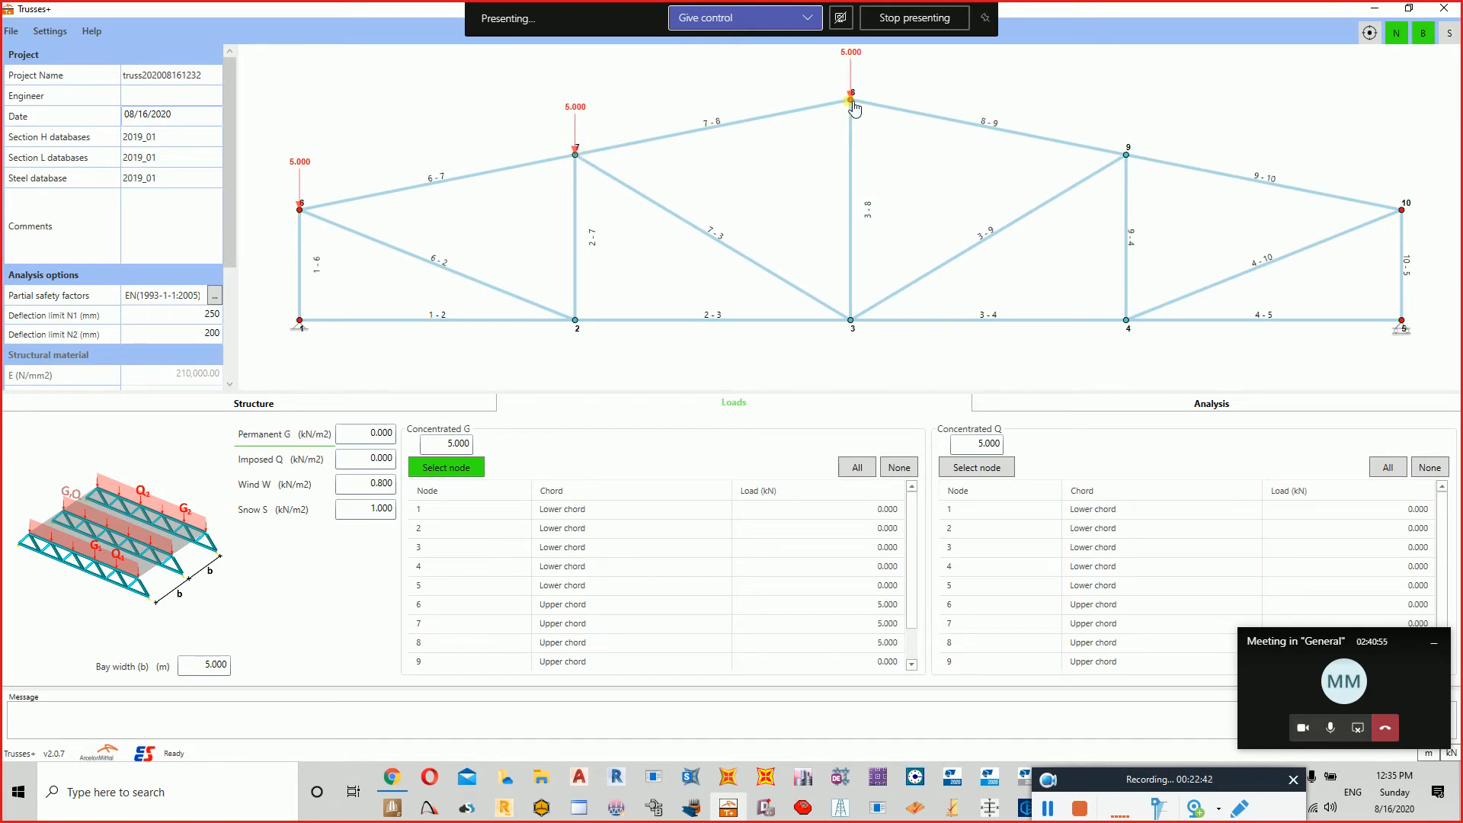
click(1127, 156)
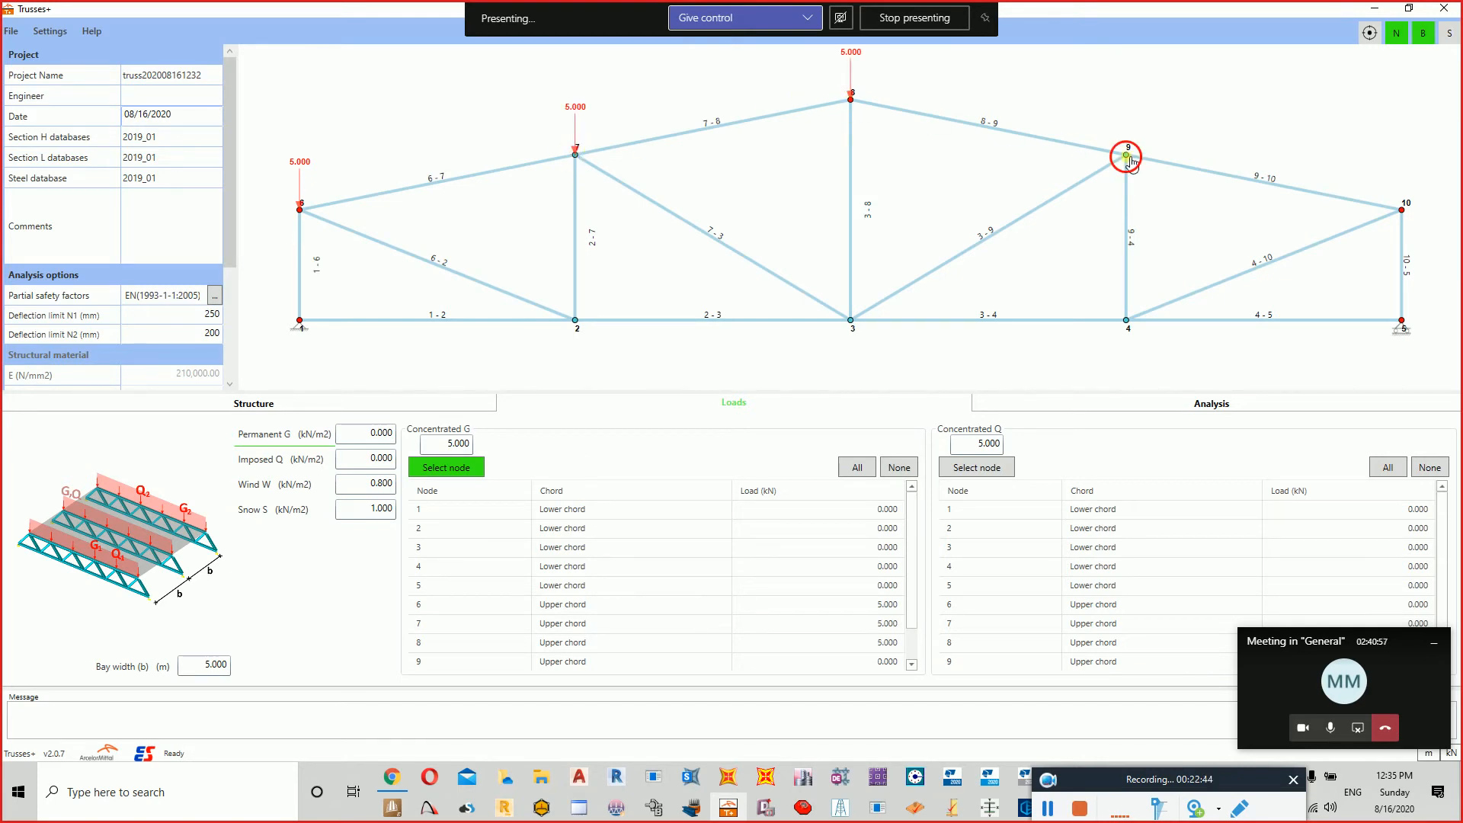
click(1401, 211)
Set the concentrated Q load to 3 kN and apply it to the upper chord nodes 6 to 10.
click(987, 446)
drag(983, 448, 1009, 446)
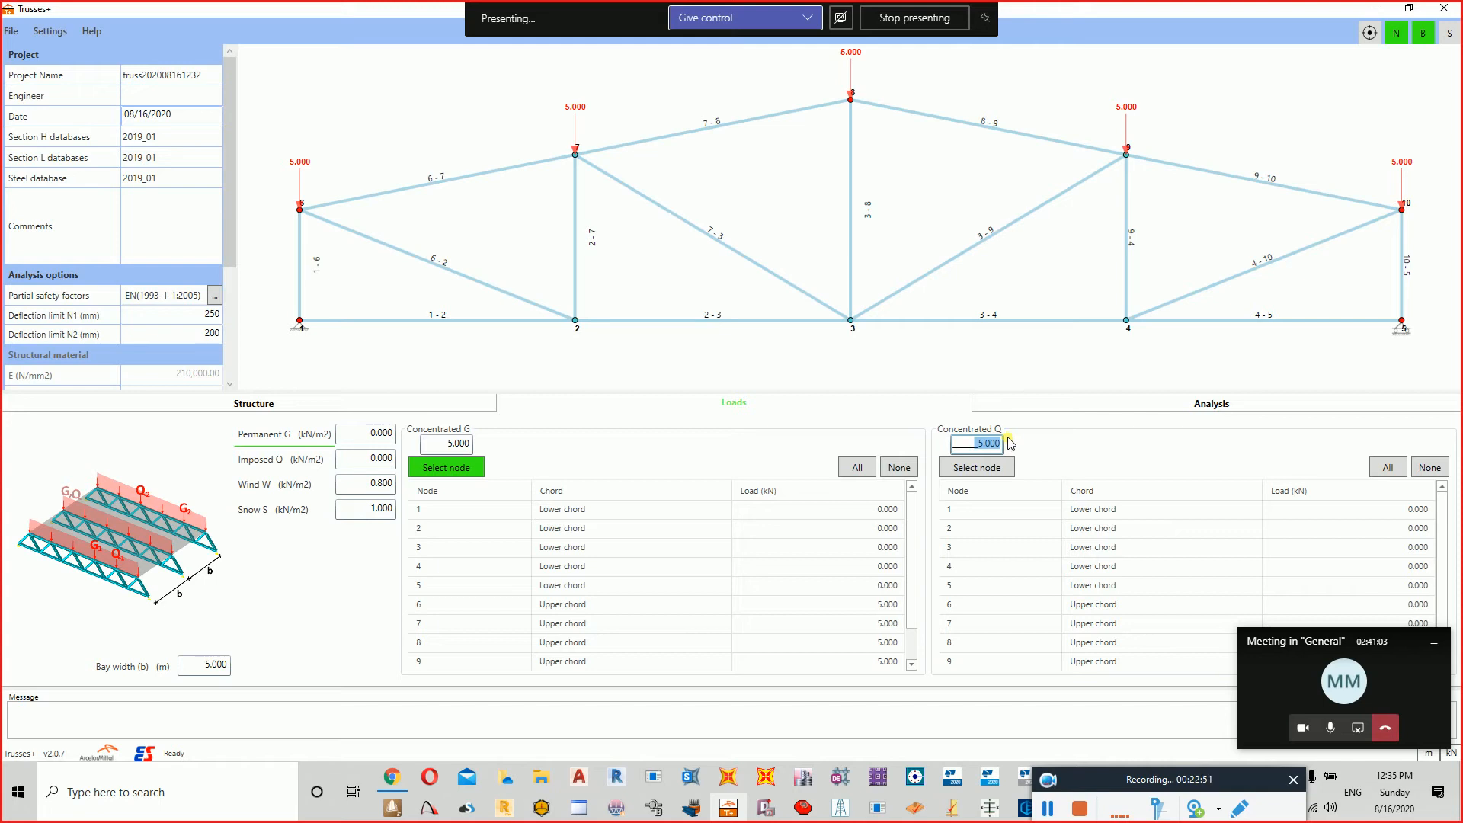
text(3.)
click(961, 472)
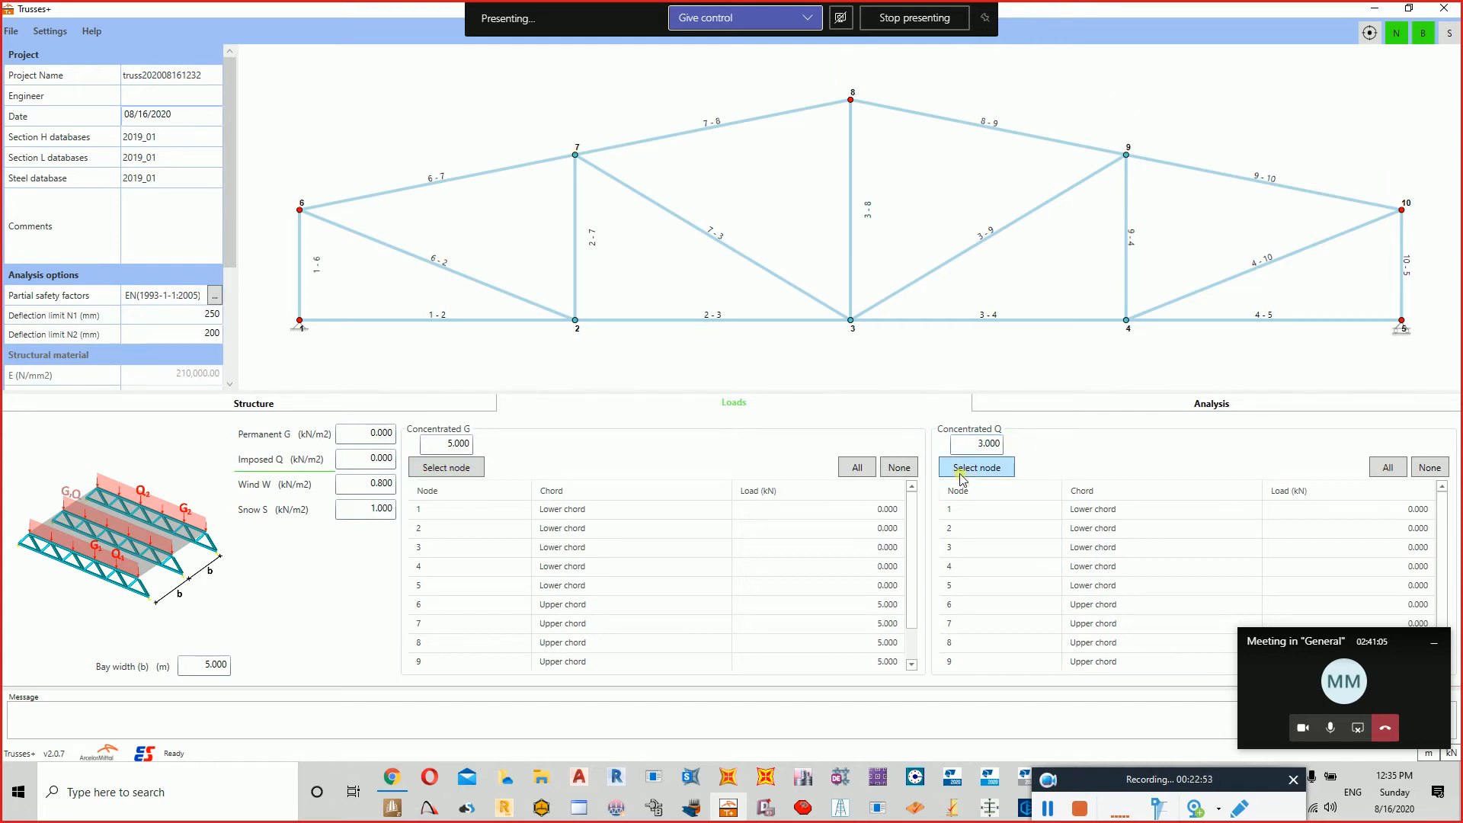
click(851, 98)
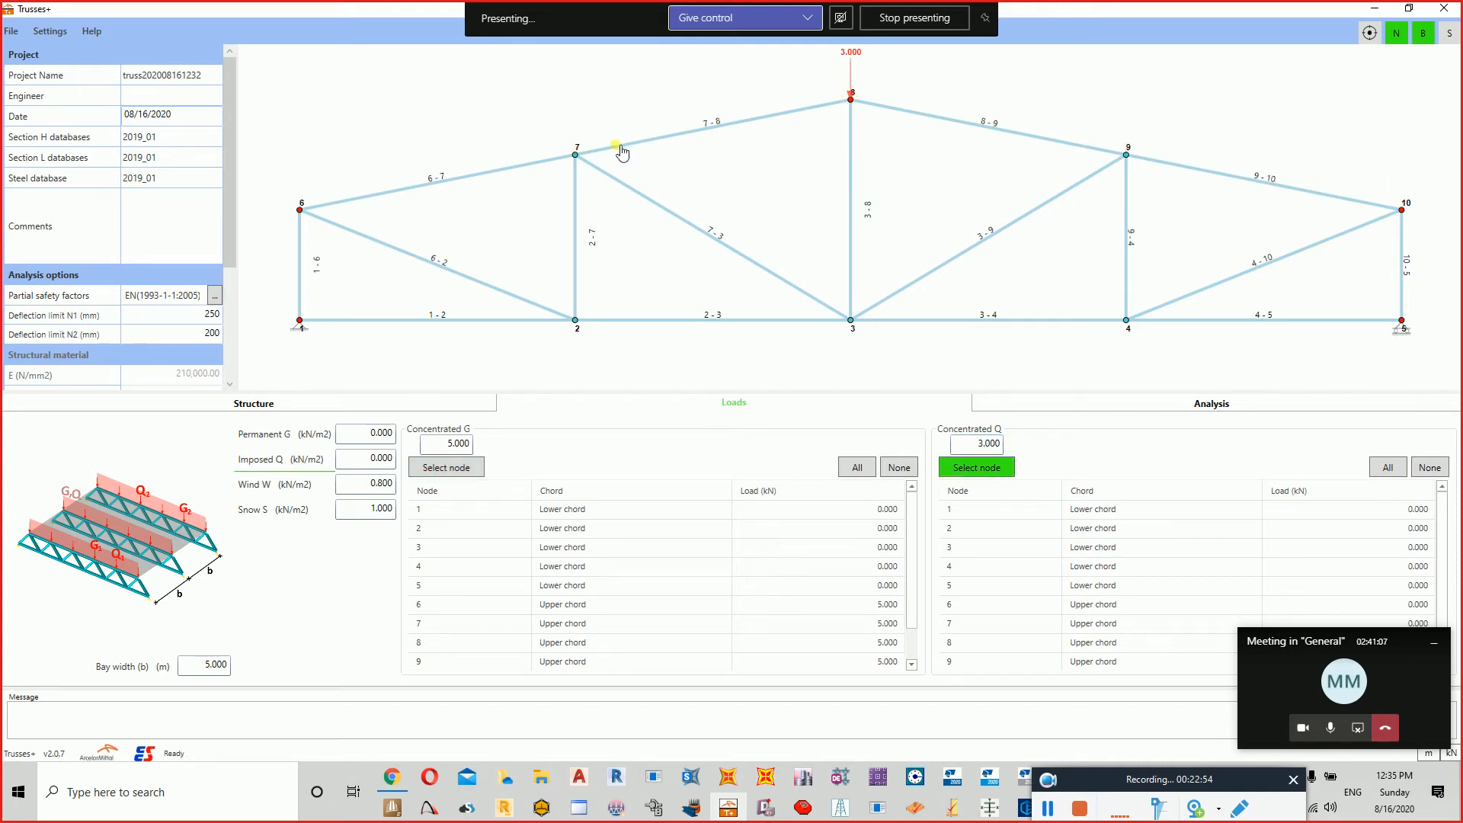
click(577, 156)
click(301, 210)
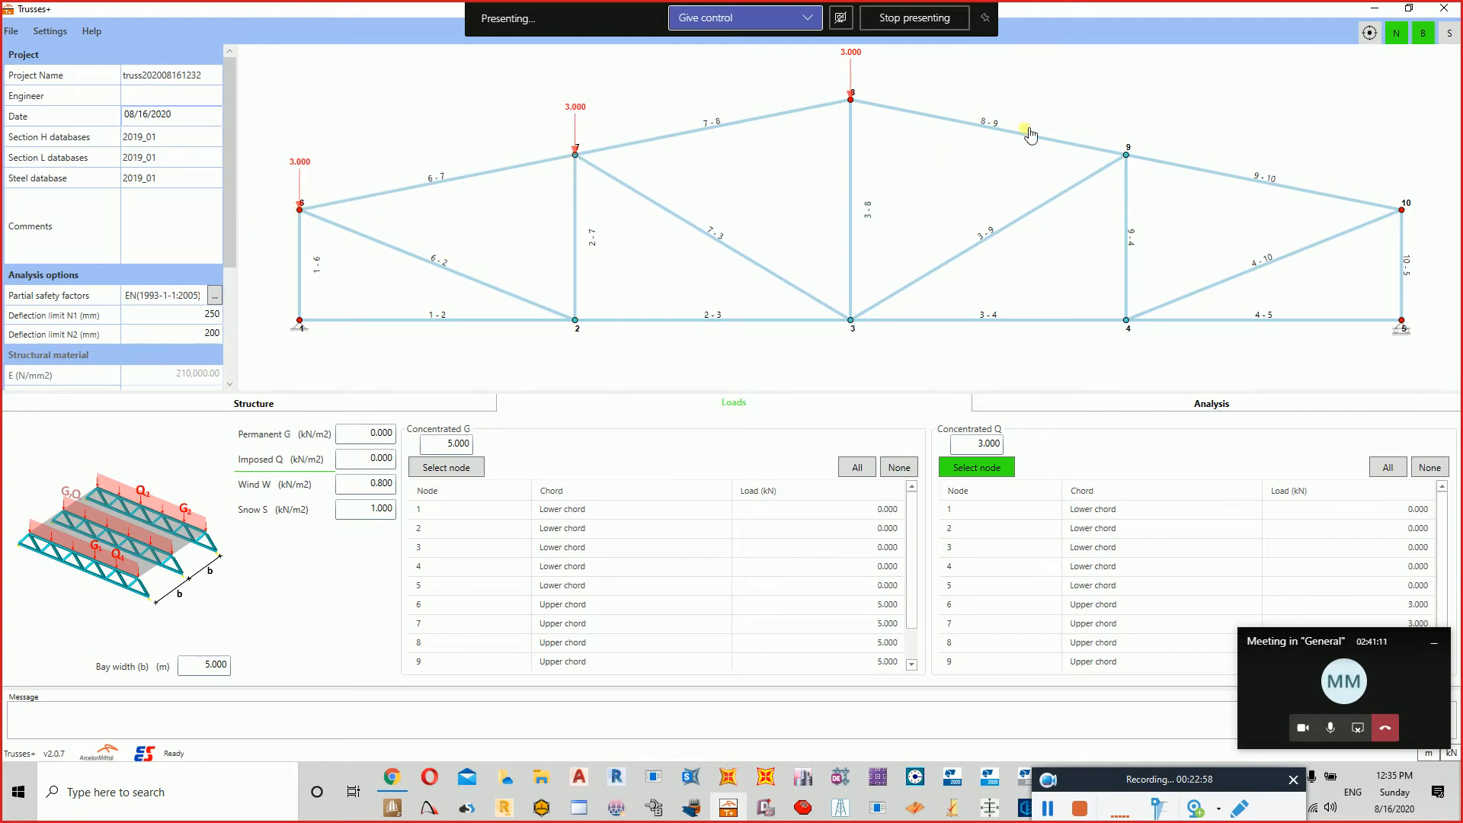
click(1128, 156)
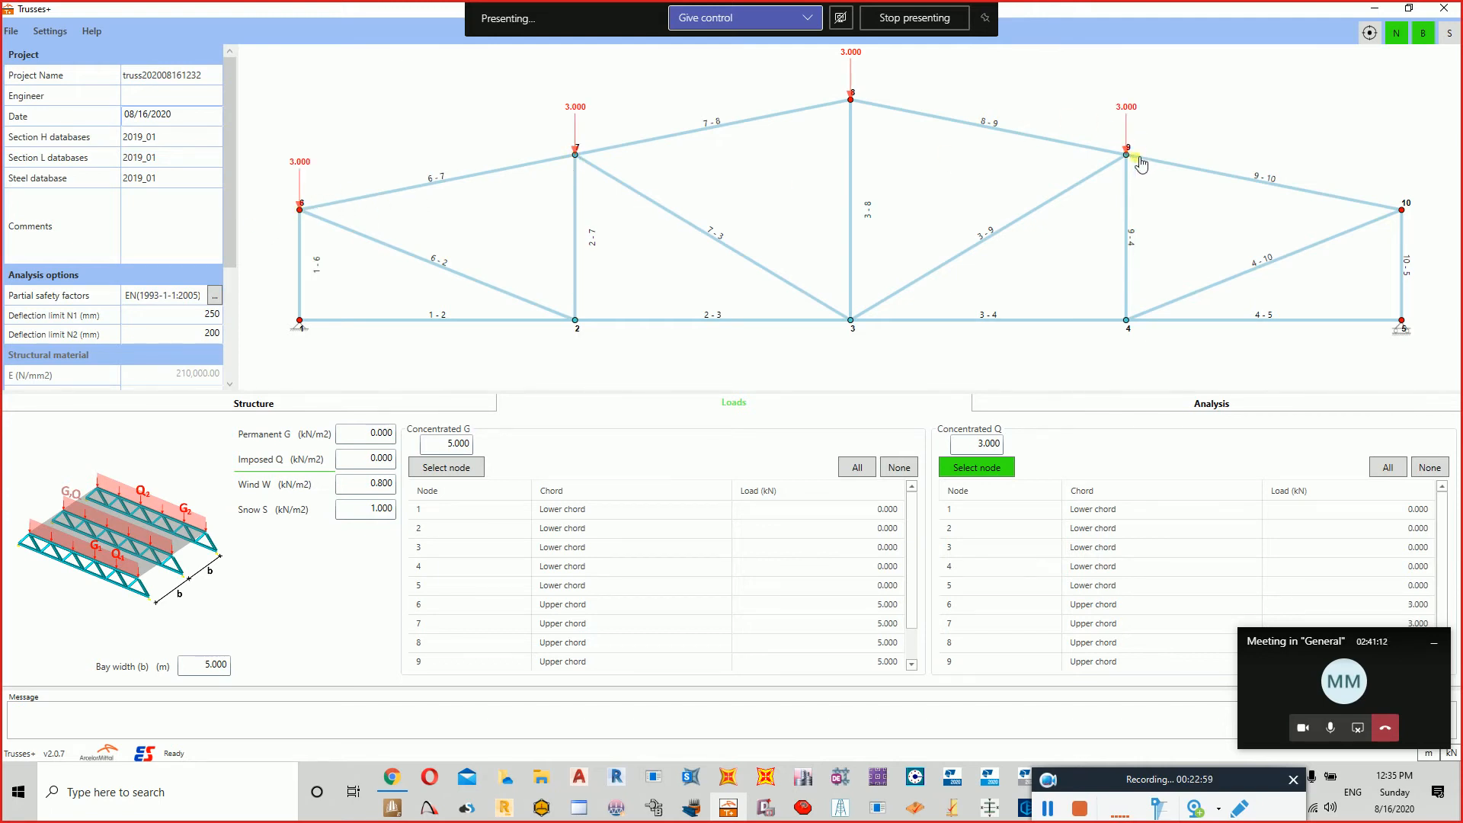
click(1402, 208)
Try the Custom set for the partial safety factors.
scroll(210, 289, down, 1)
click(216, 248)
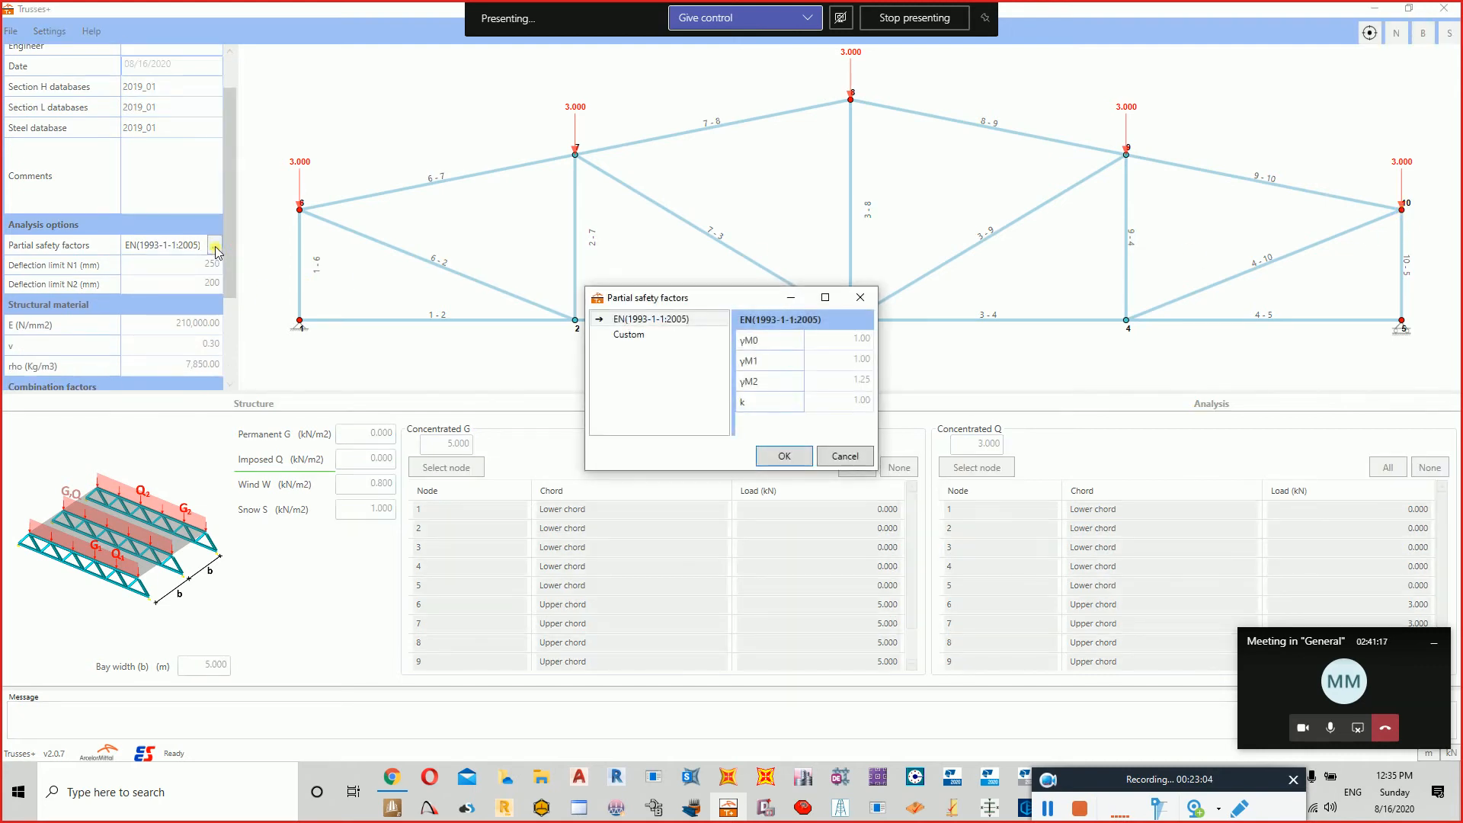
click(643, 335)
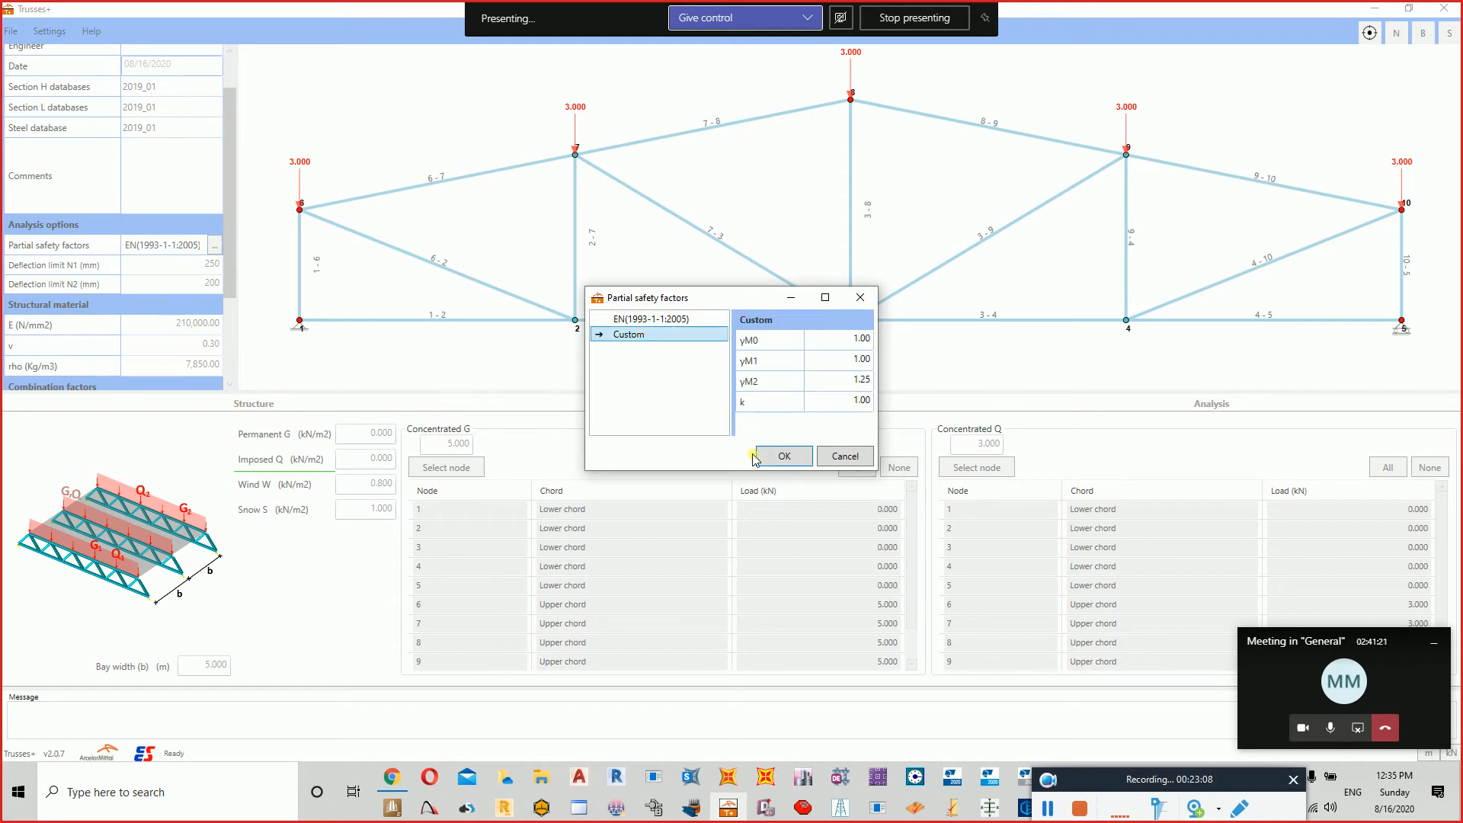
click(782, 456)
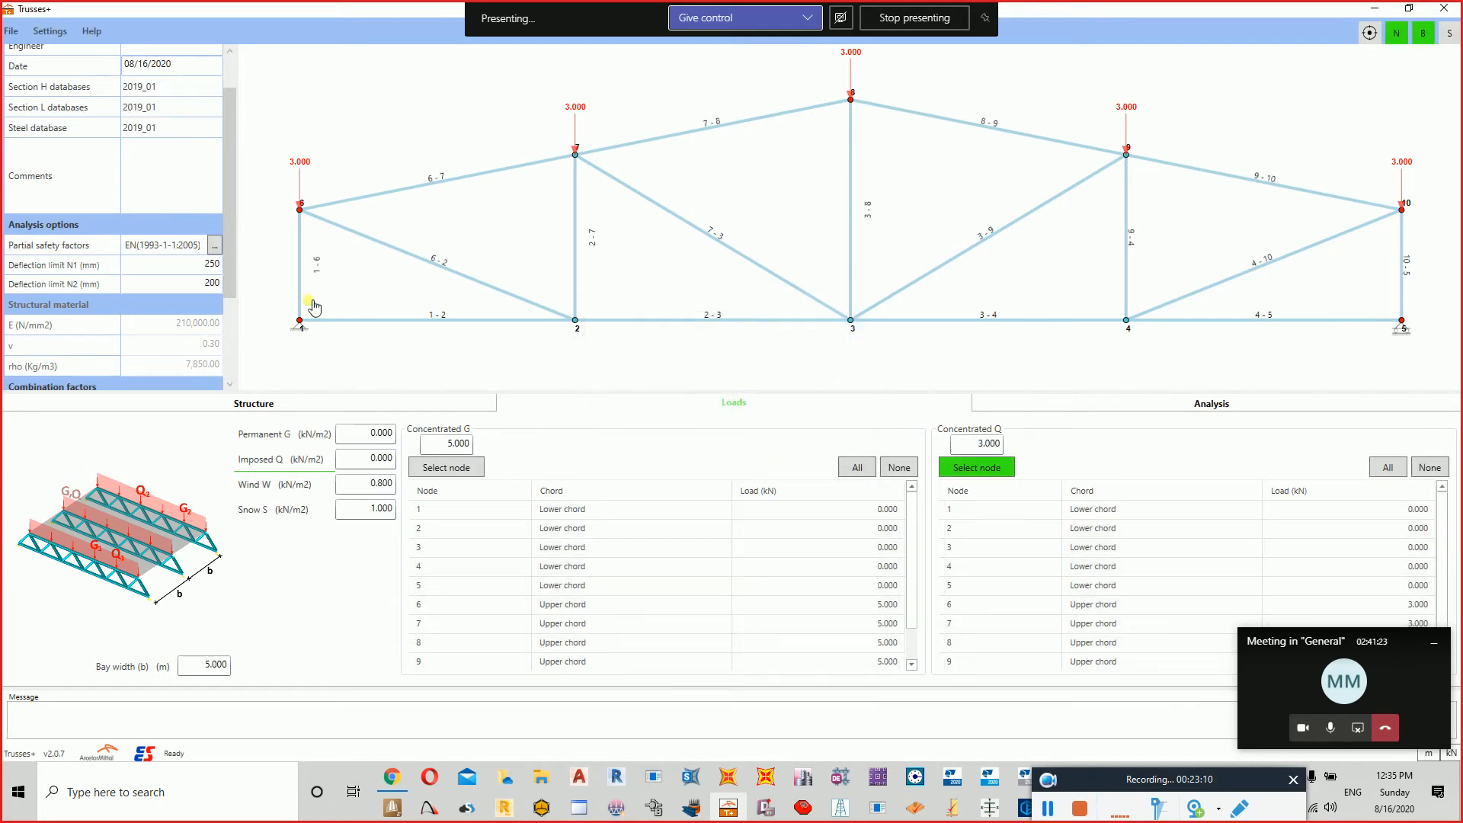
Set the combination factors γG max to 1.4 and γQ to 1.6.
drag(230, 220, 232, 313)
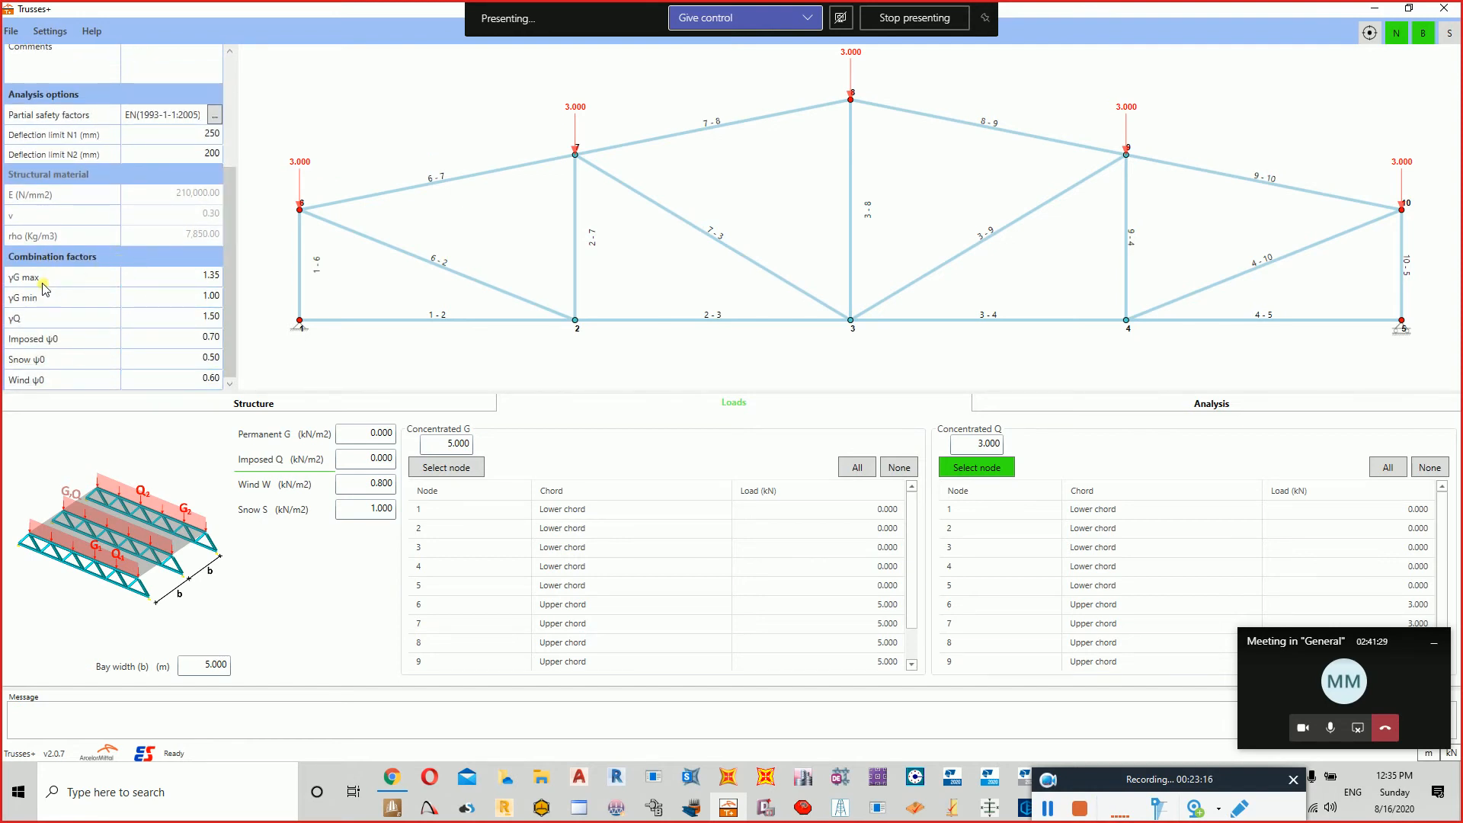
click(197, 279)
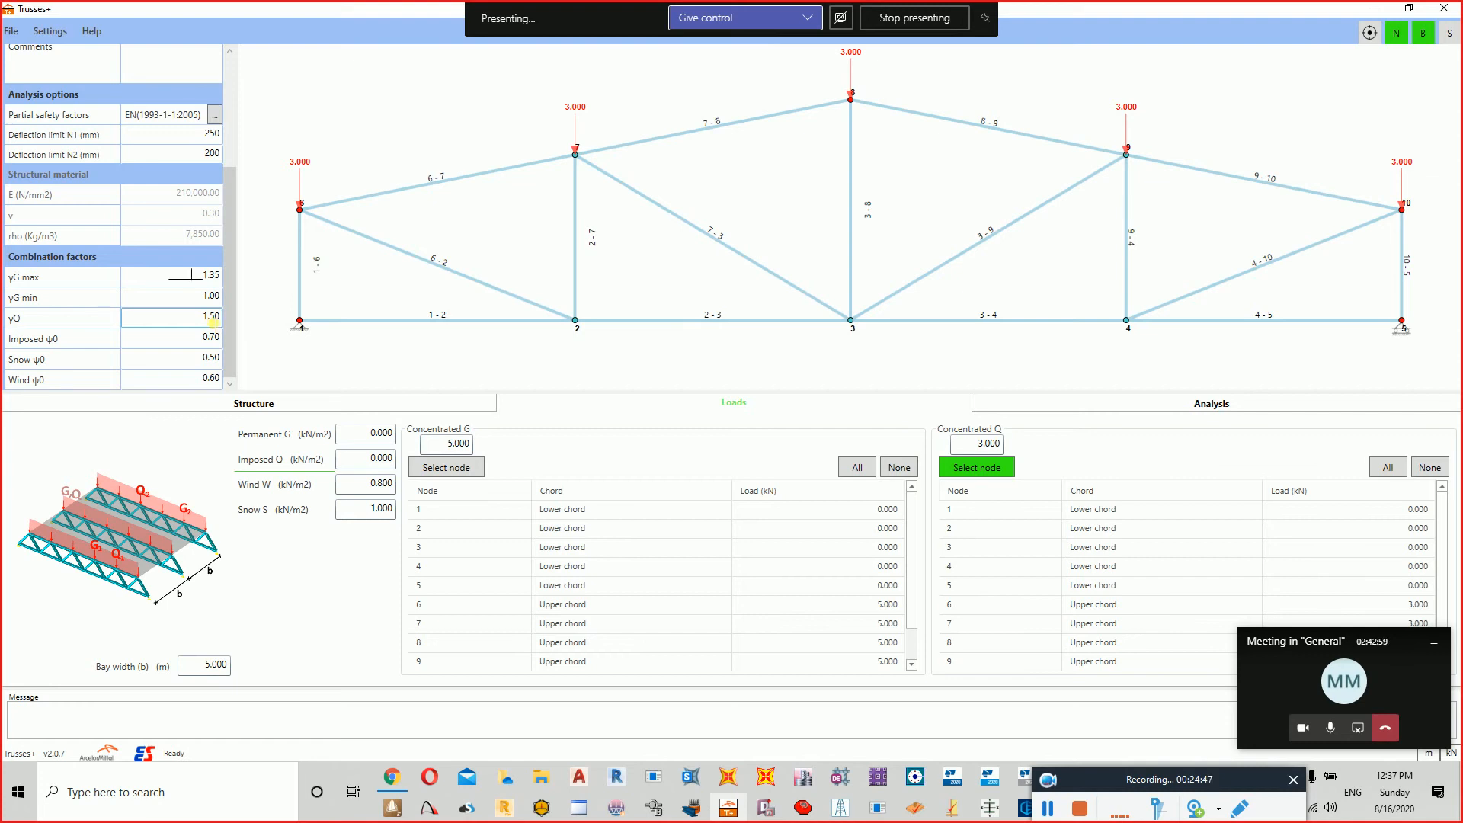
click(216, 343)
click(194, 274)
drag(197, 274, 223, 278)
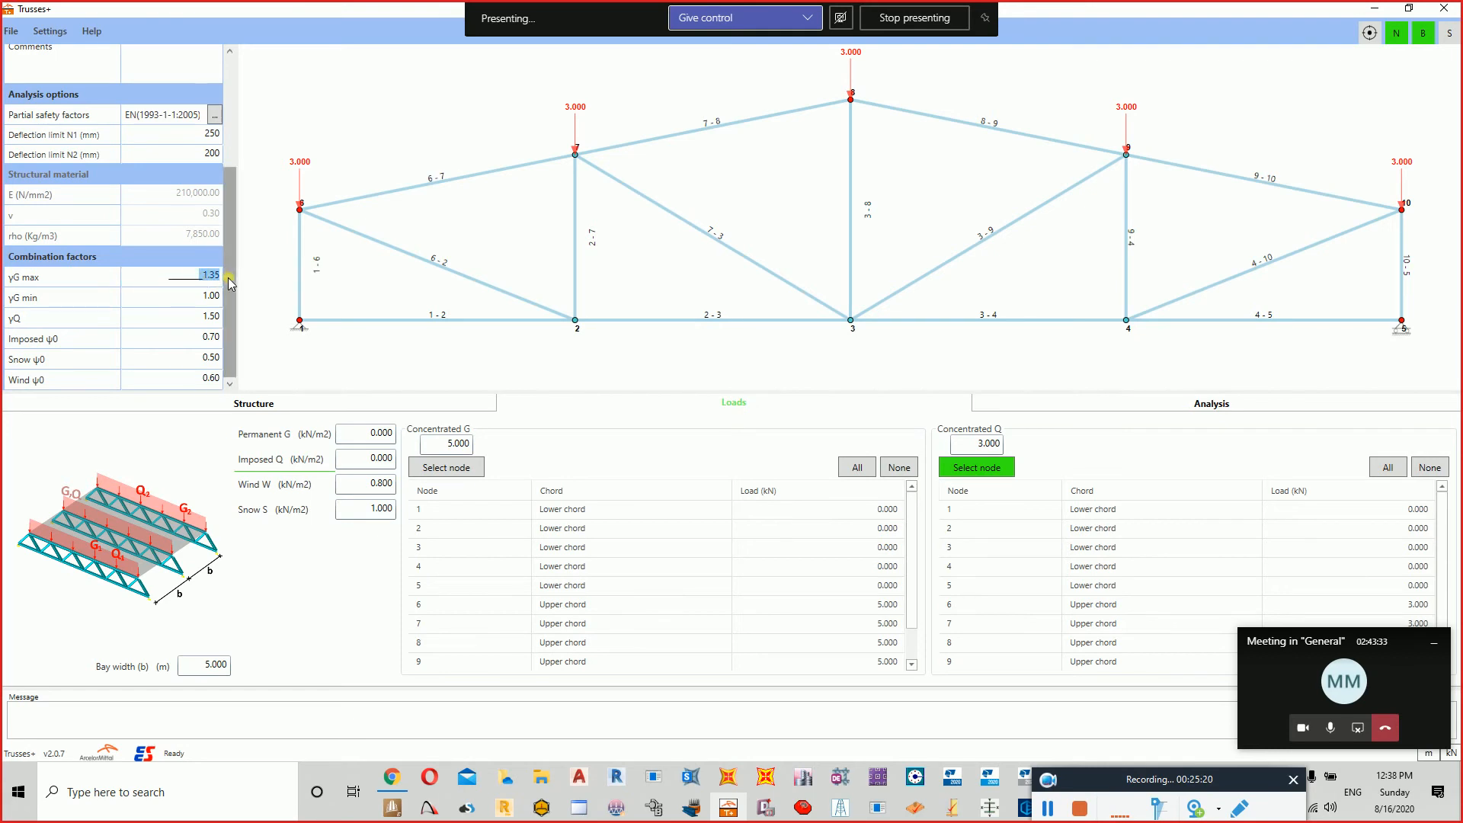
text(1.4)
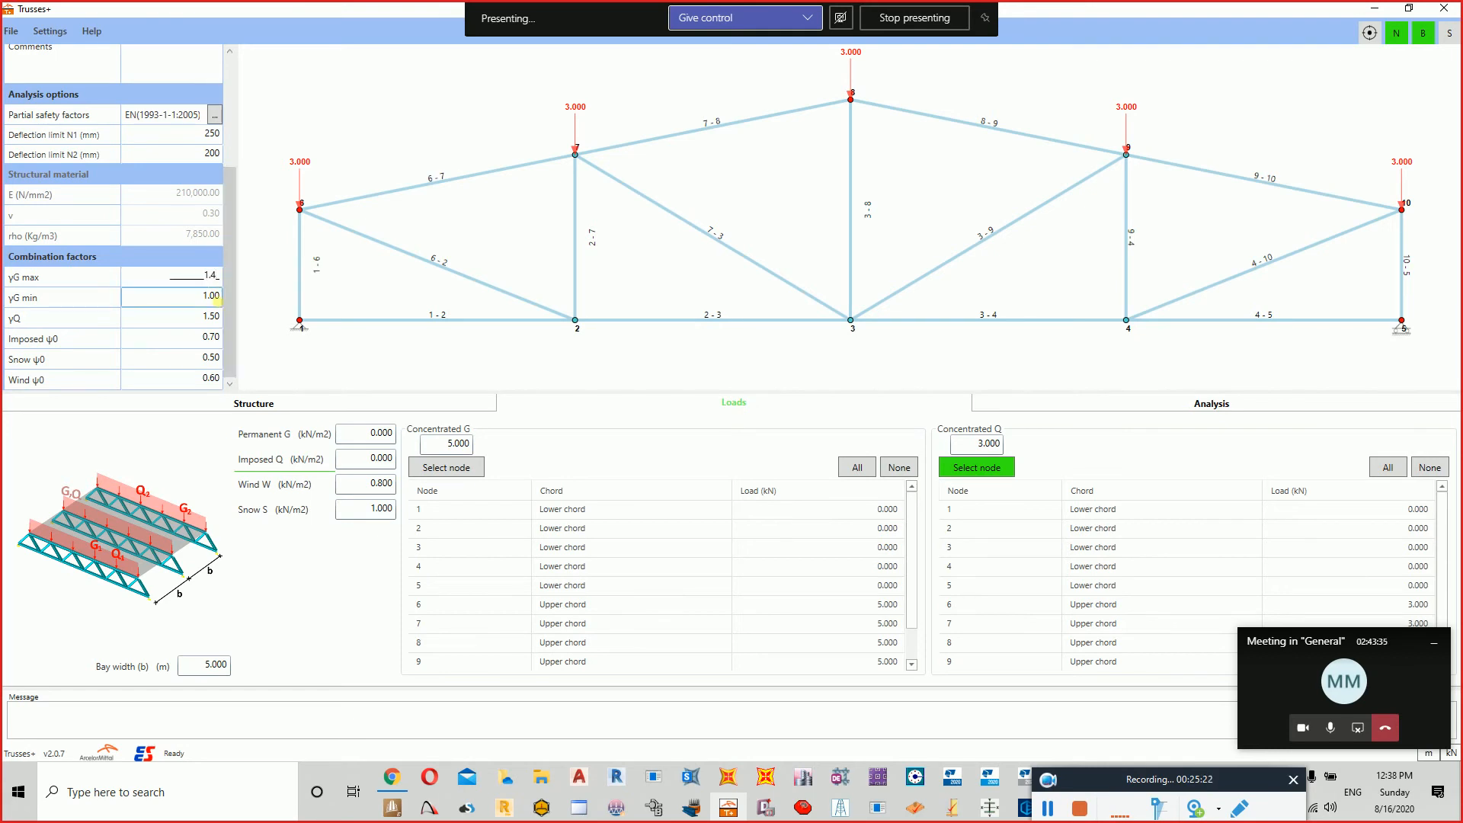
click(199, 318)
drag(204, 320, 223, 320)
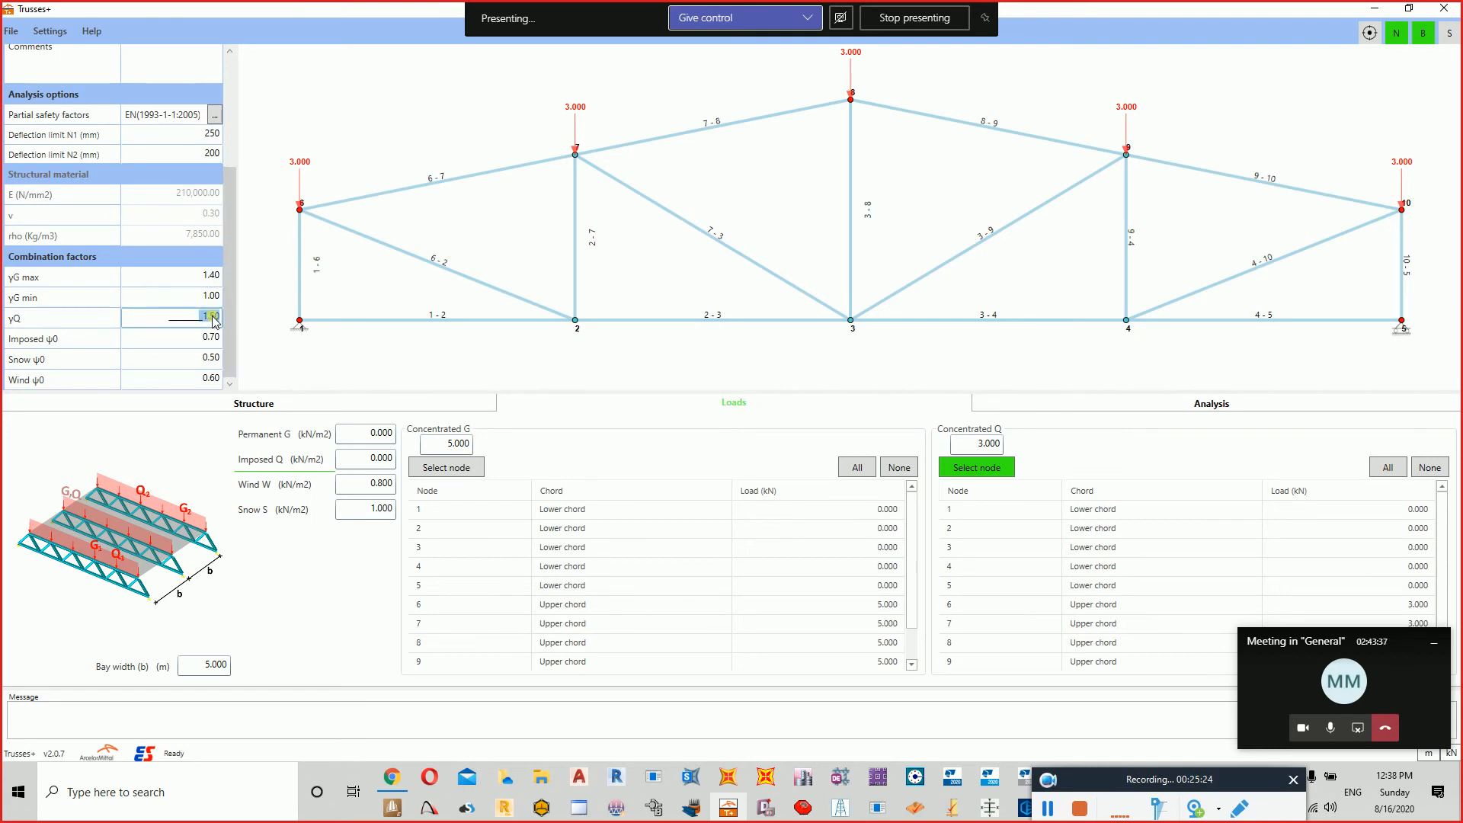
text(1.6)
Set the imposed, snow and wind ψ0 combination factors to 1.
key(Tab)
text(1)
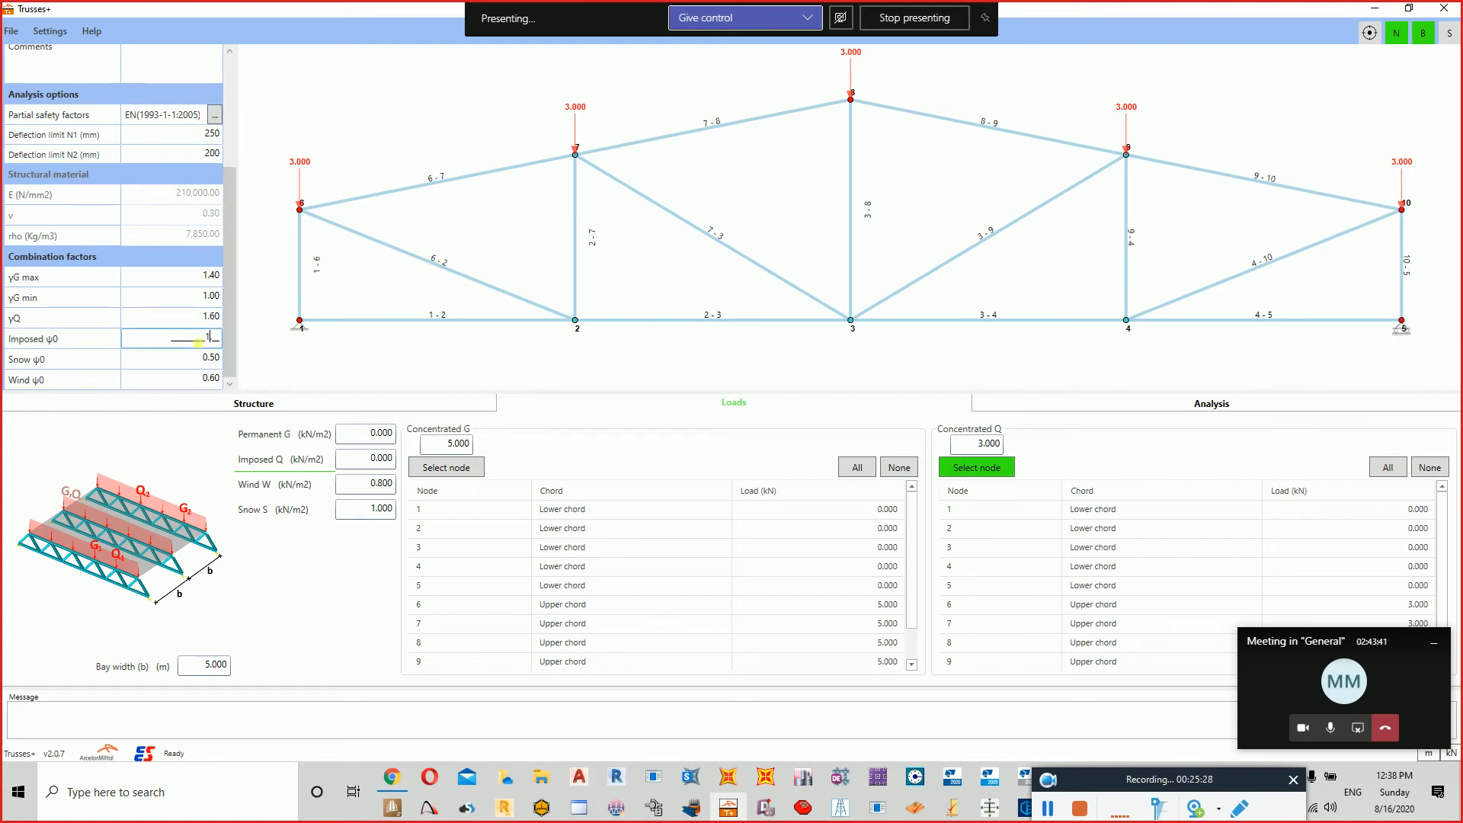
key(Tab)
text(1)
key(Tab)
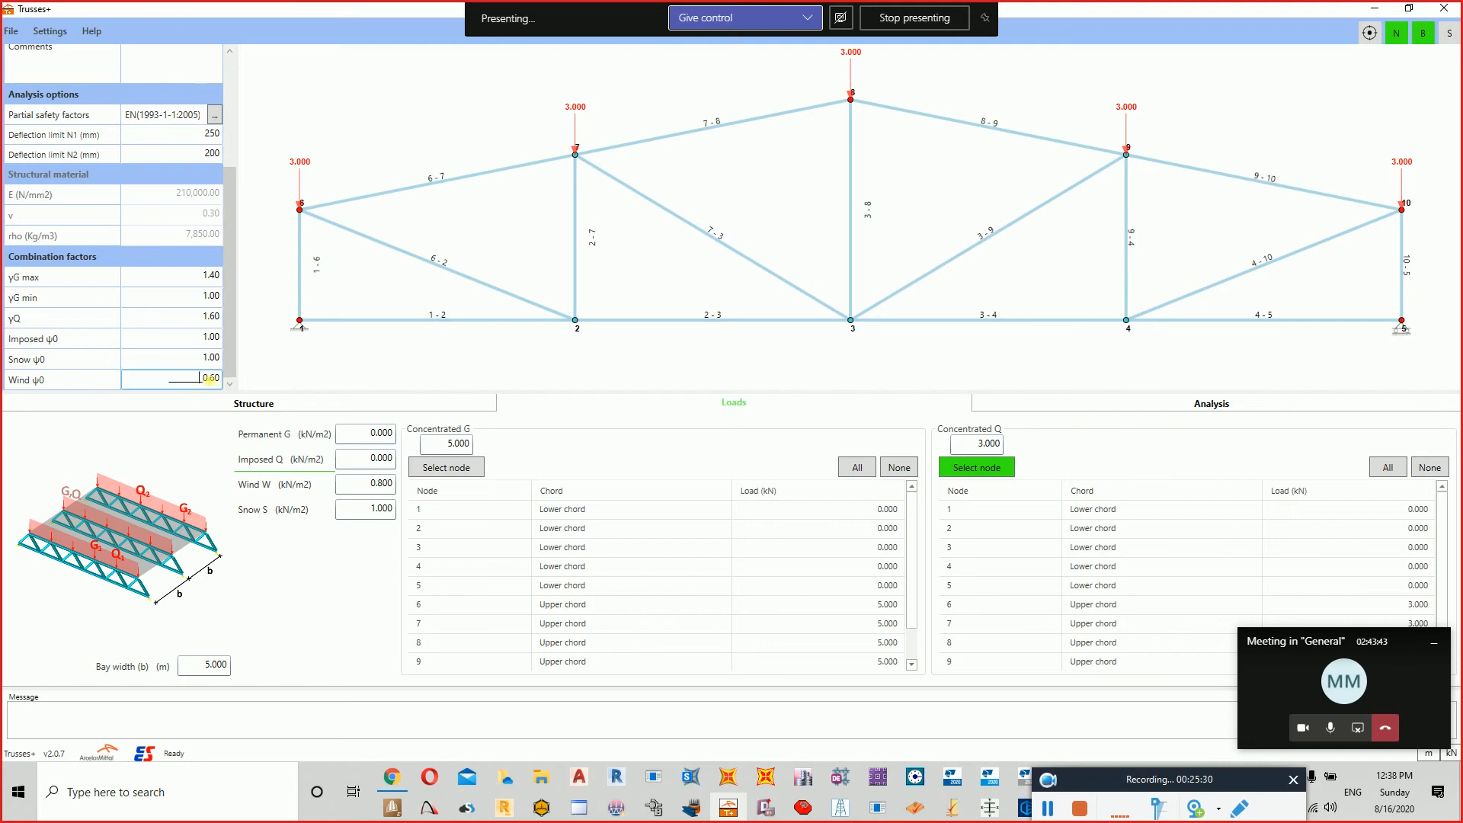
text(1.)
key(BackSpace)
Set the wind W and snow S area loads to 0 kN/m2.
double_click(355, 489)
text(0)
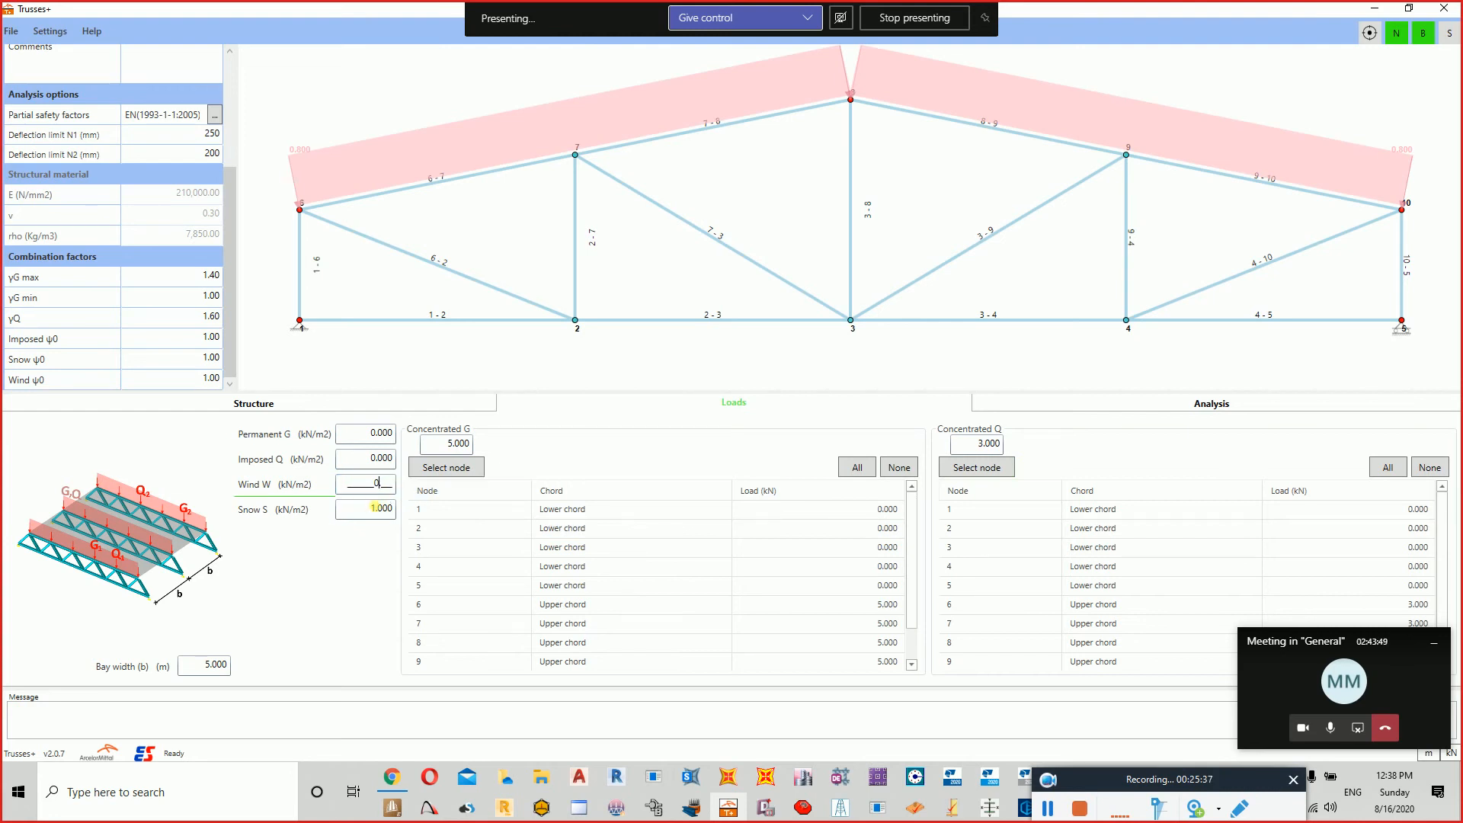
key(Tab)
text(0)
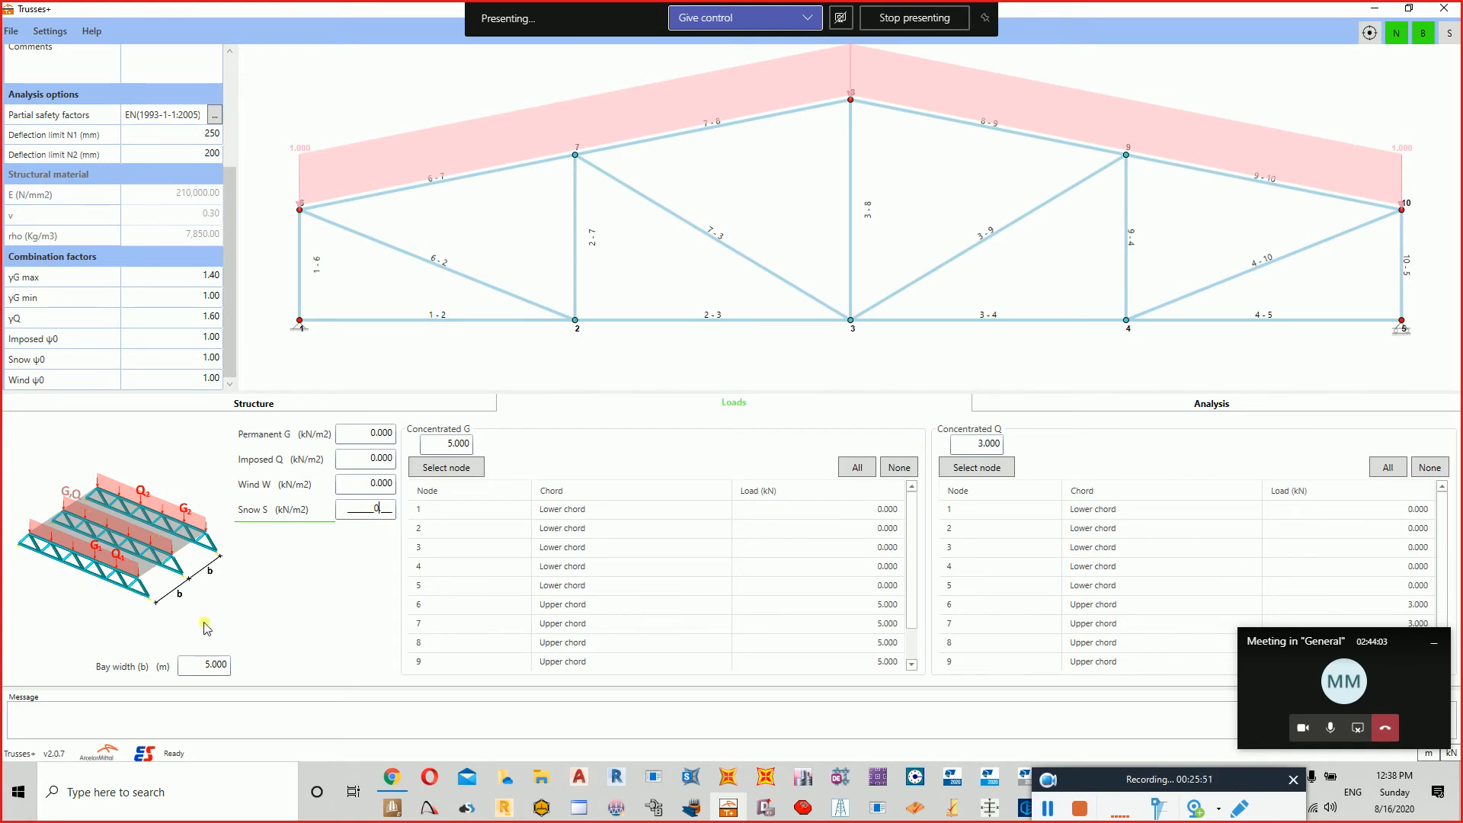
click(219, 664)
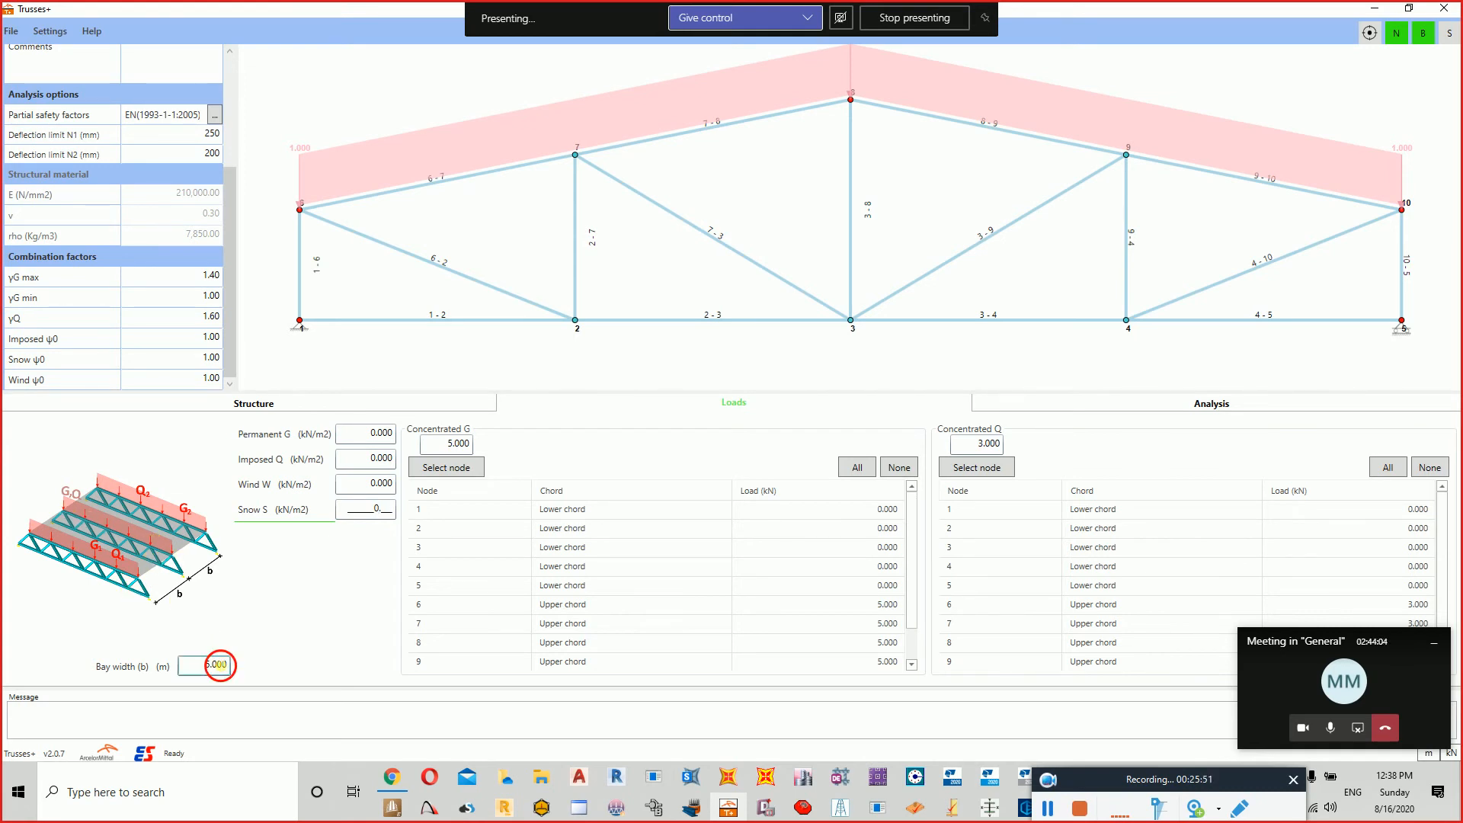
Verify the truss members and run the Advanced optimization, allowing different section types between lateral restraints.
click(1172, 404)
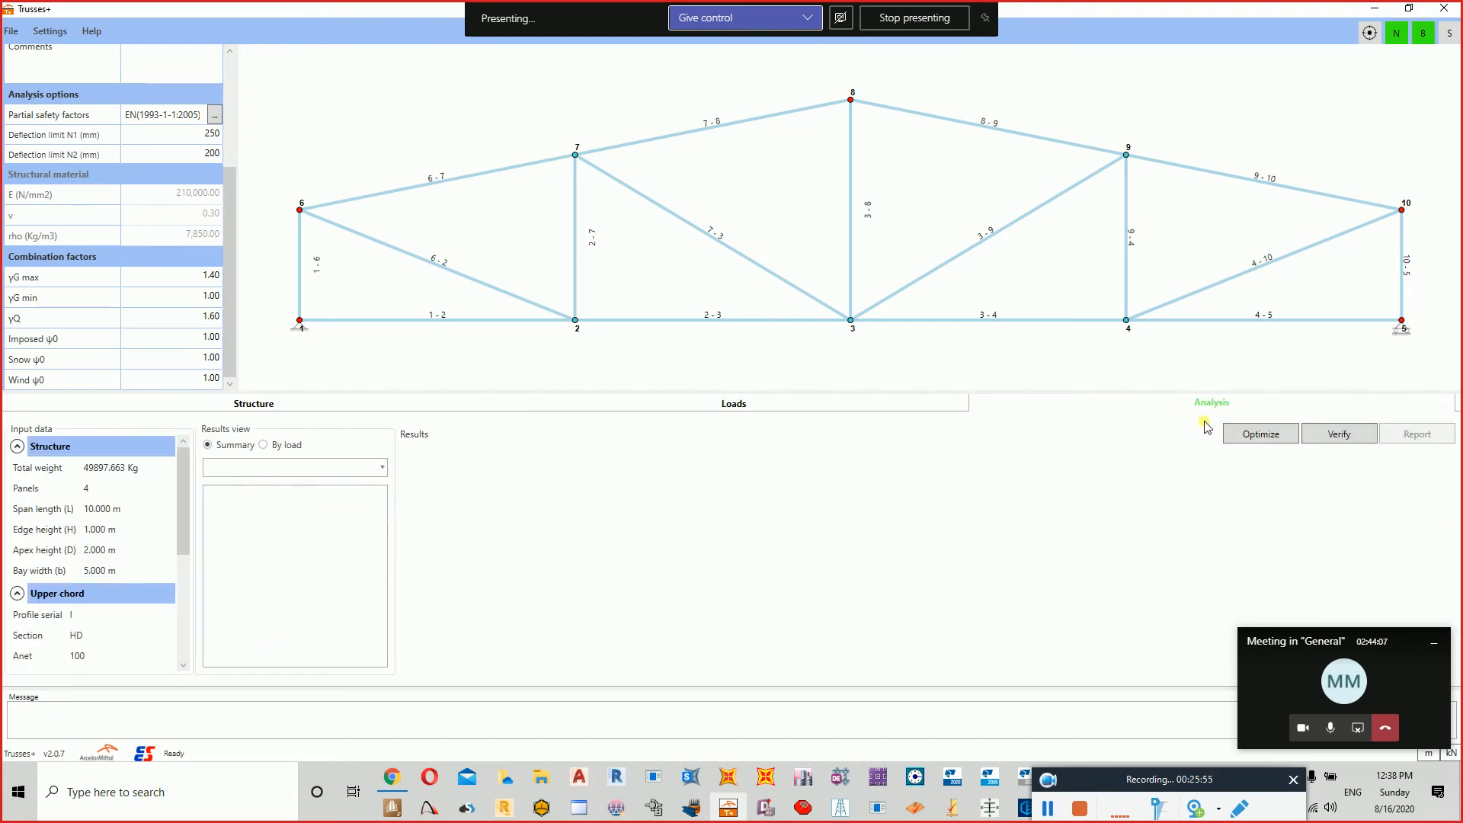
click(1329, 434)
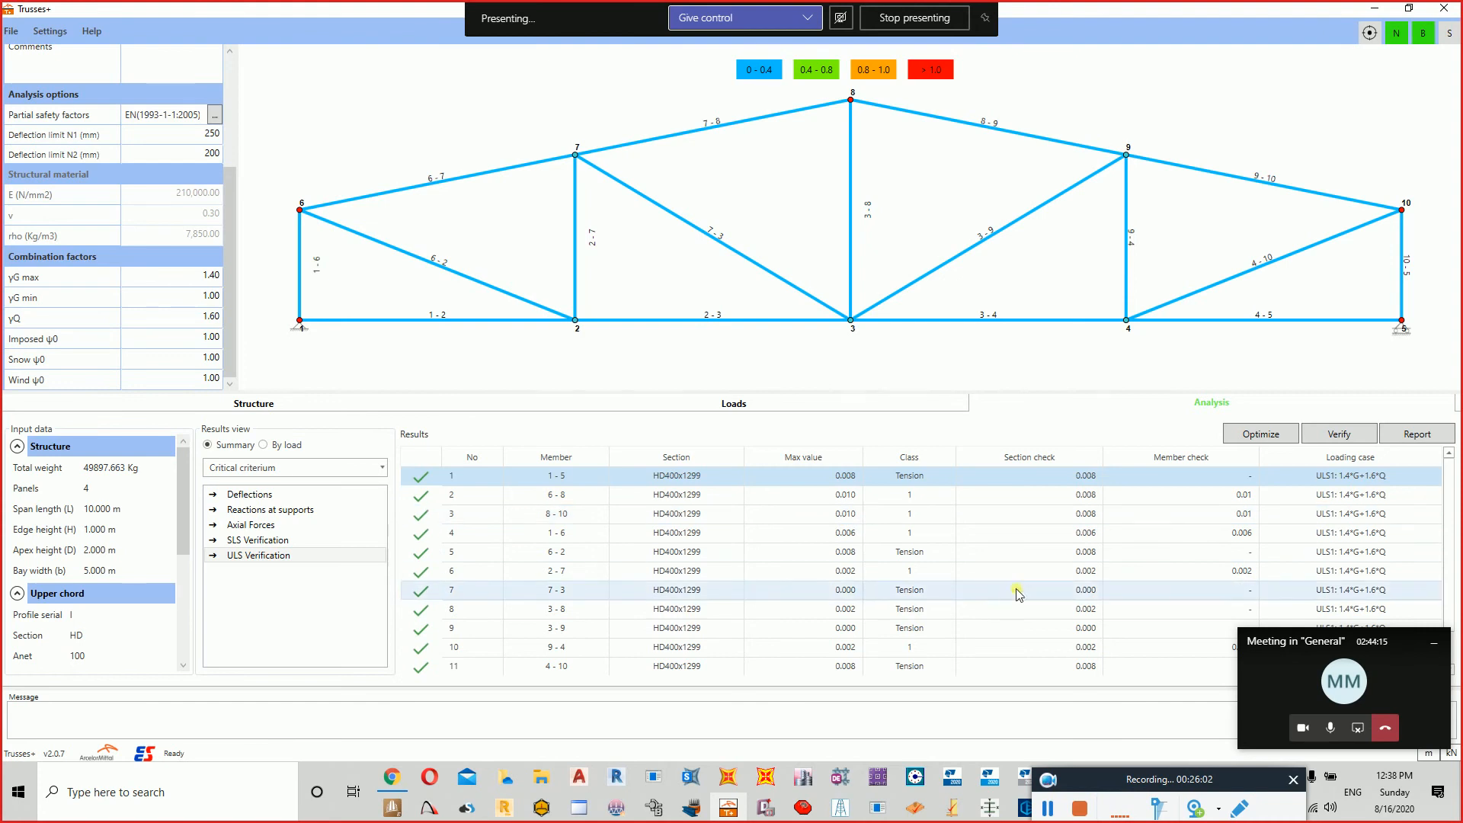
scroll(1029, 629, down, 1)
scroll(947, 621, up, 1)
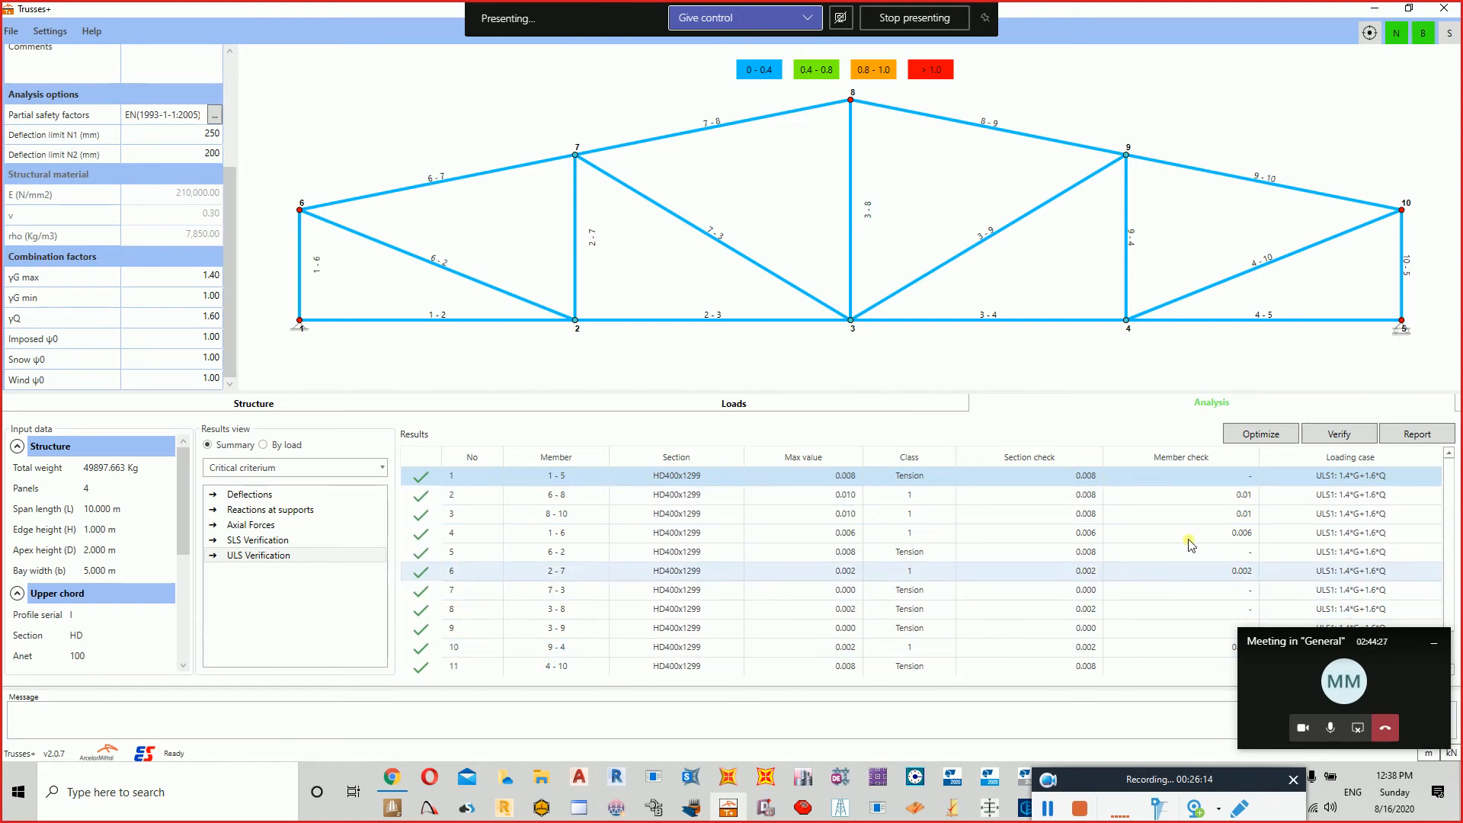
click(1261, 434)
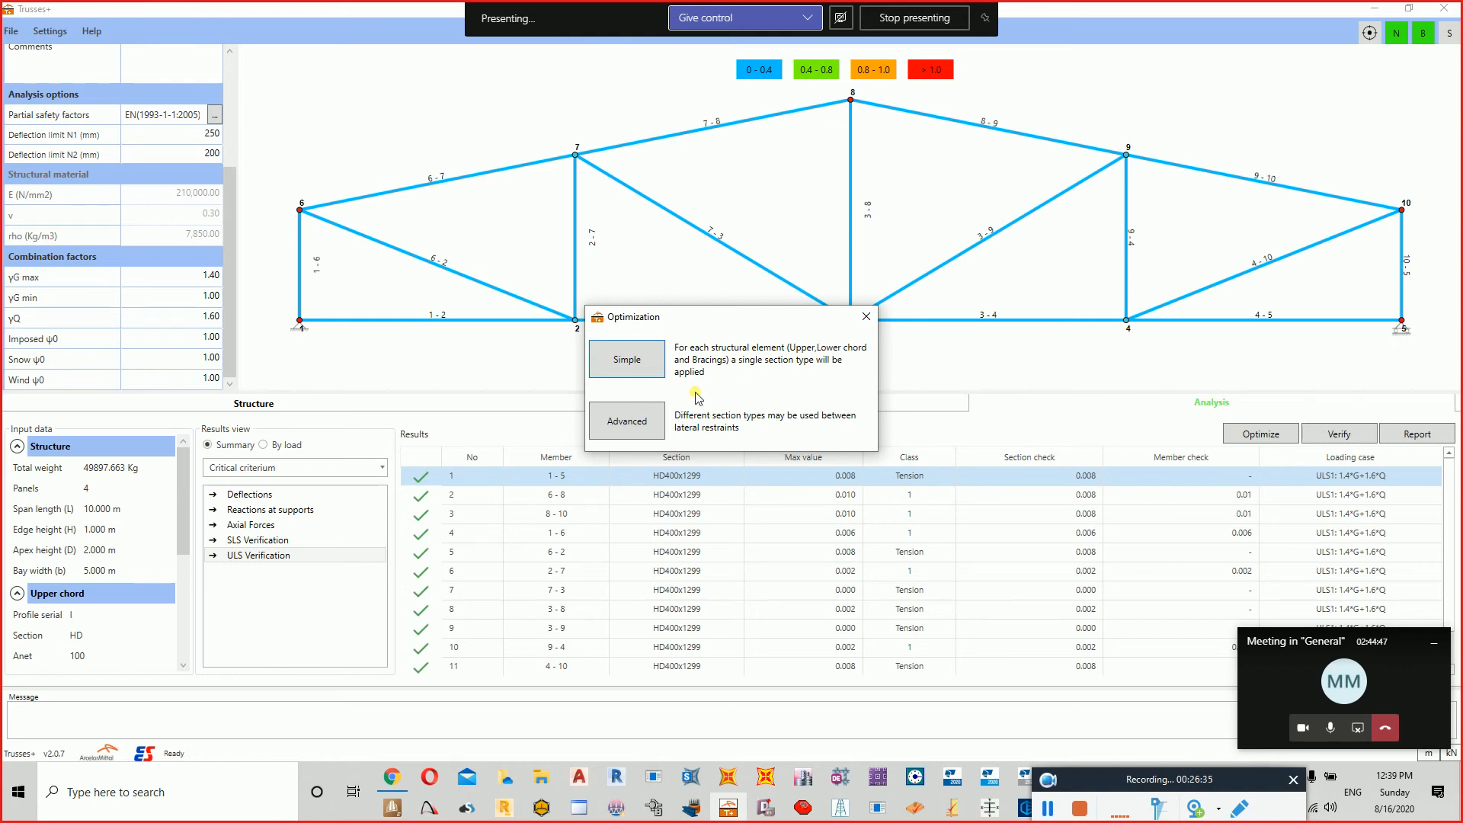
click(626, 421)
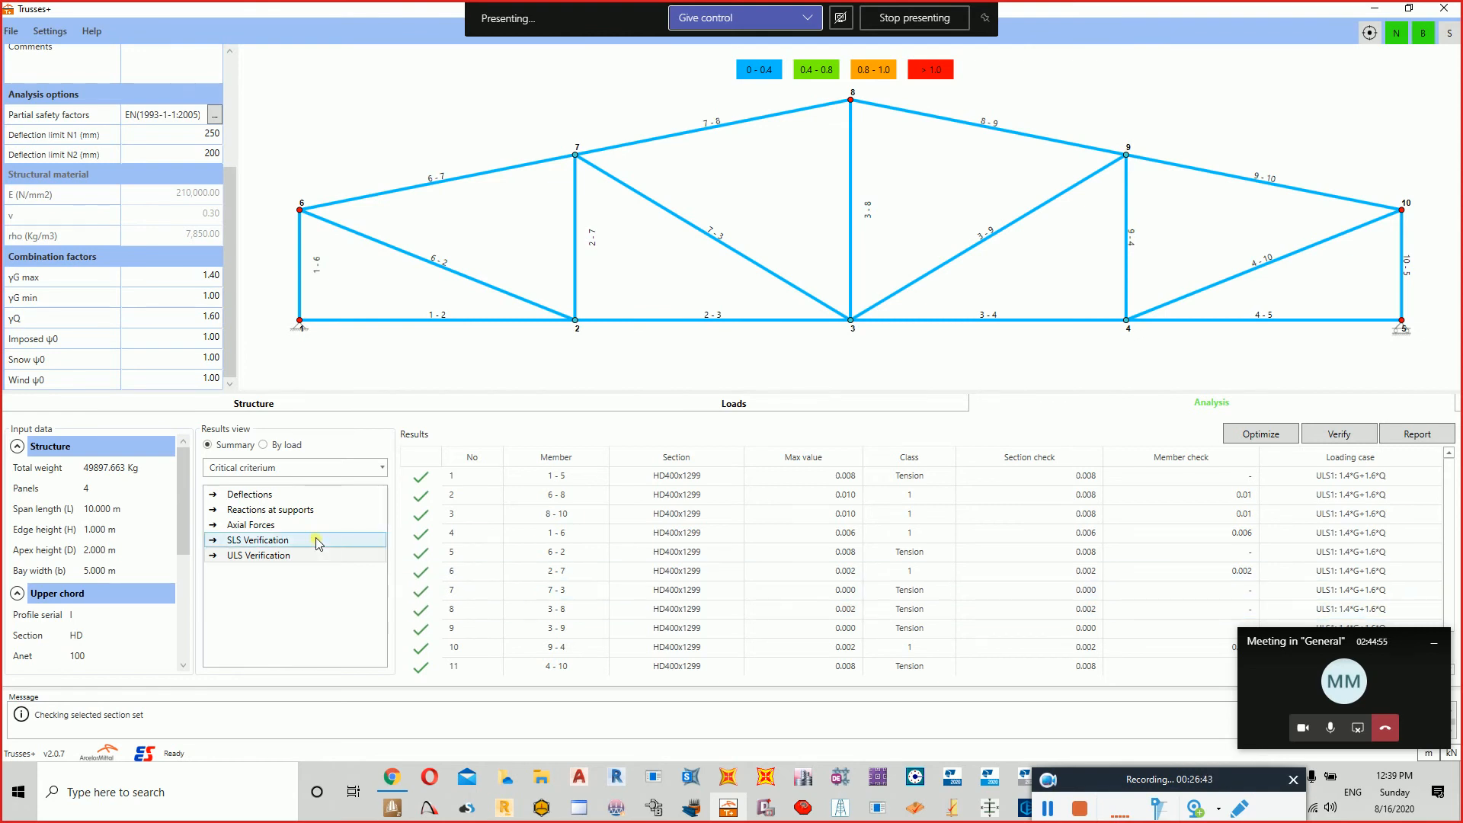
View the axial forces for the ULS envelope, and by load for Permanent G and Imposed Q.
click(247, 526)
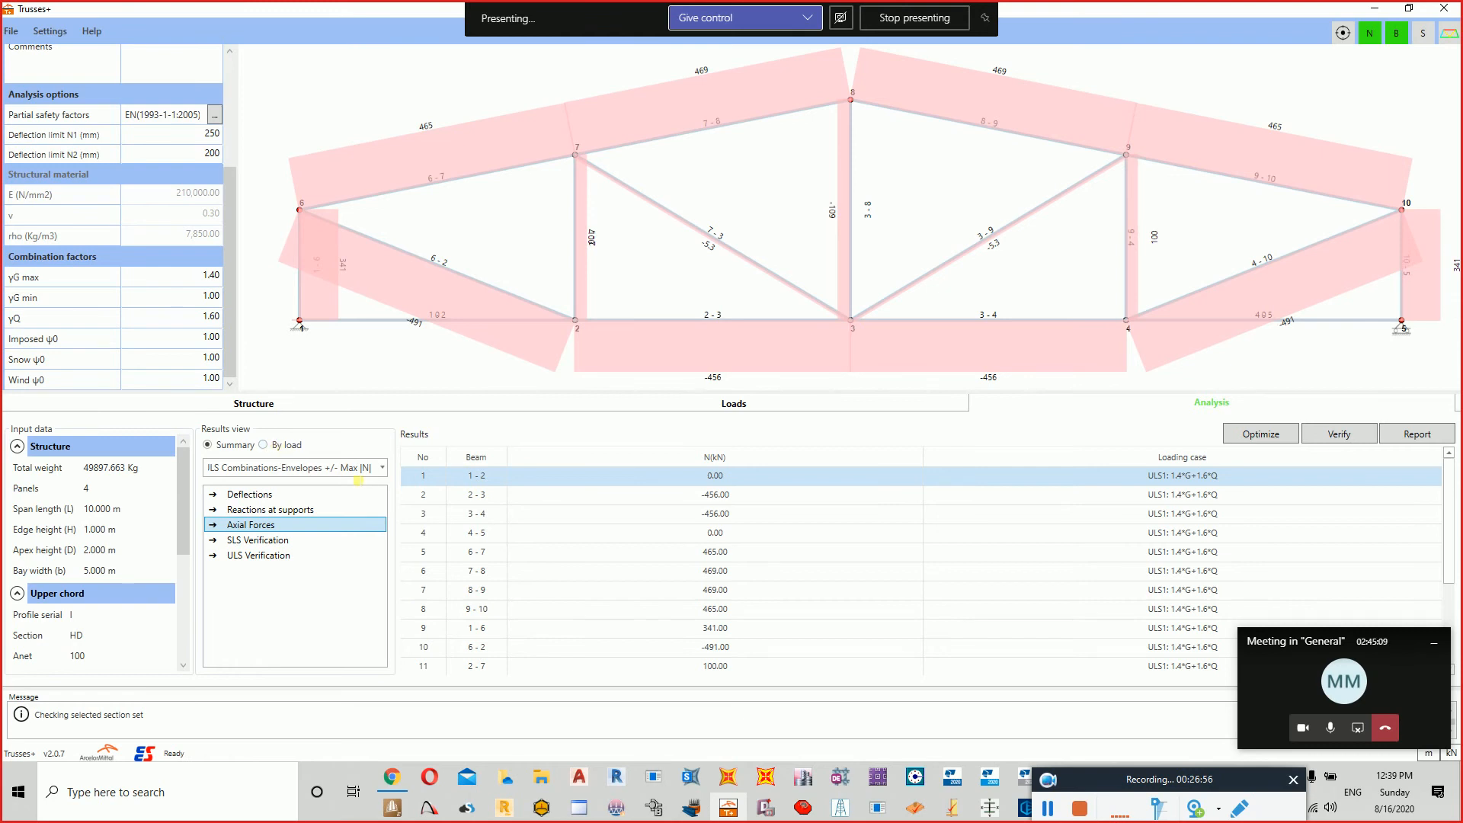
click(383, 469)
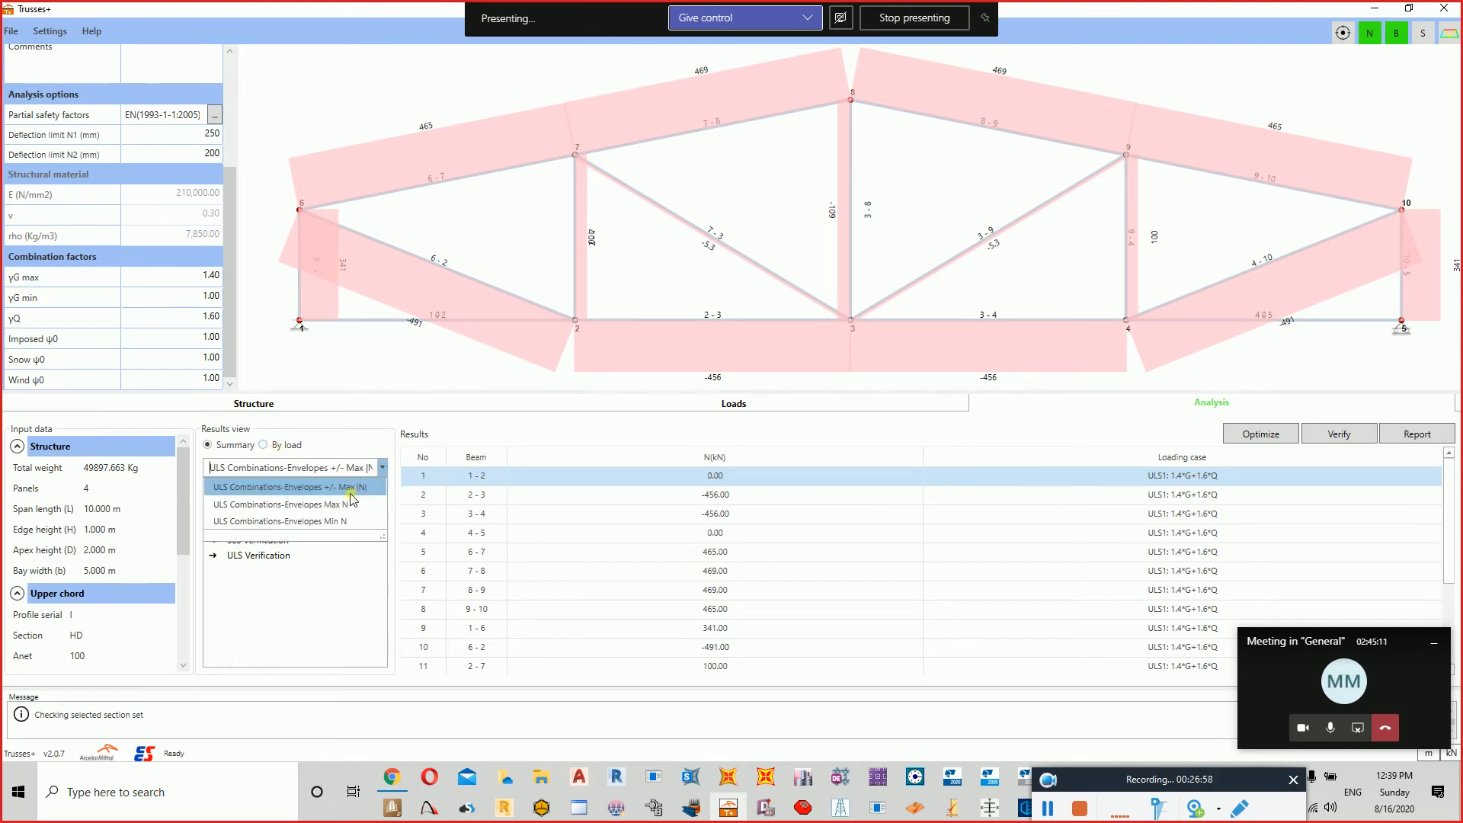
click(294, 446)
click(294, 446)
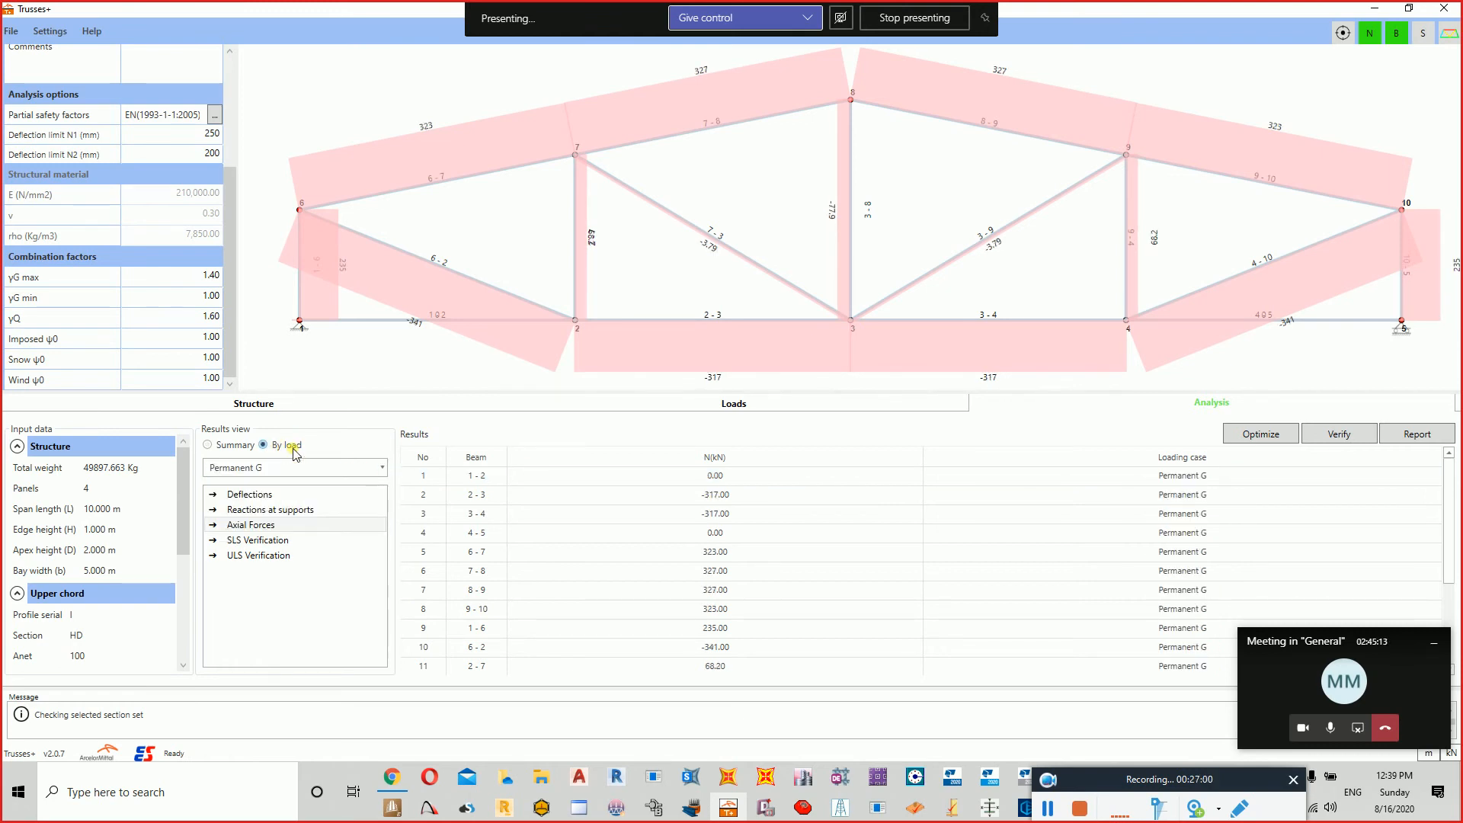
click(382, 467)
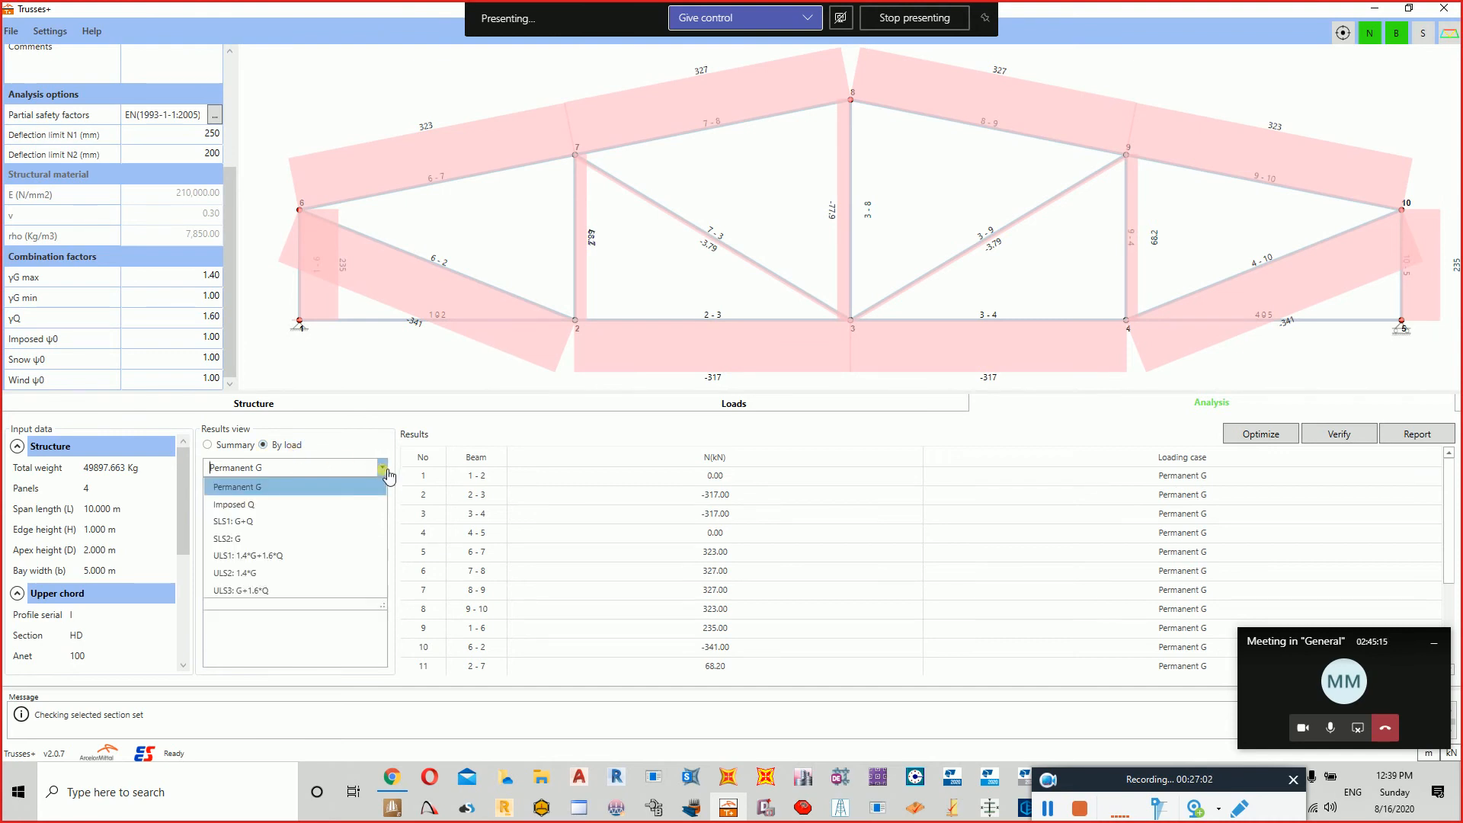
click(297, 505)
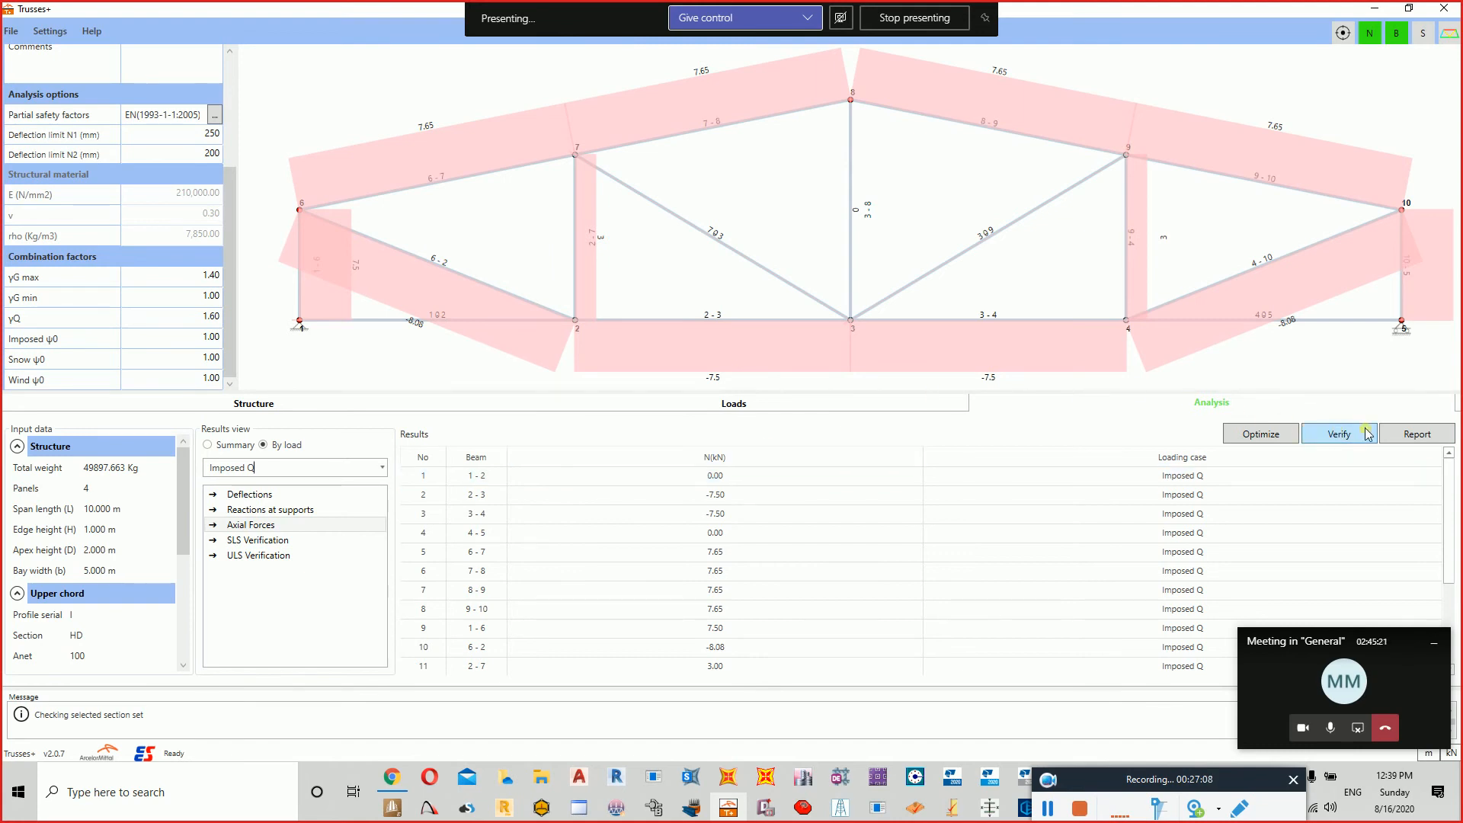
Generate the calculation report as a Detailed sheet and look through its opening pages.
click(1404, 433)
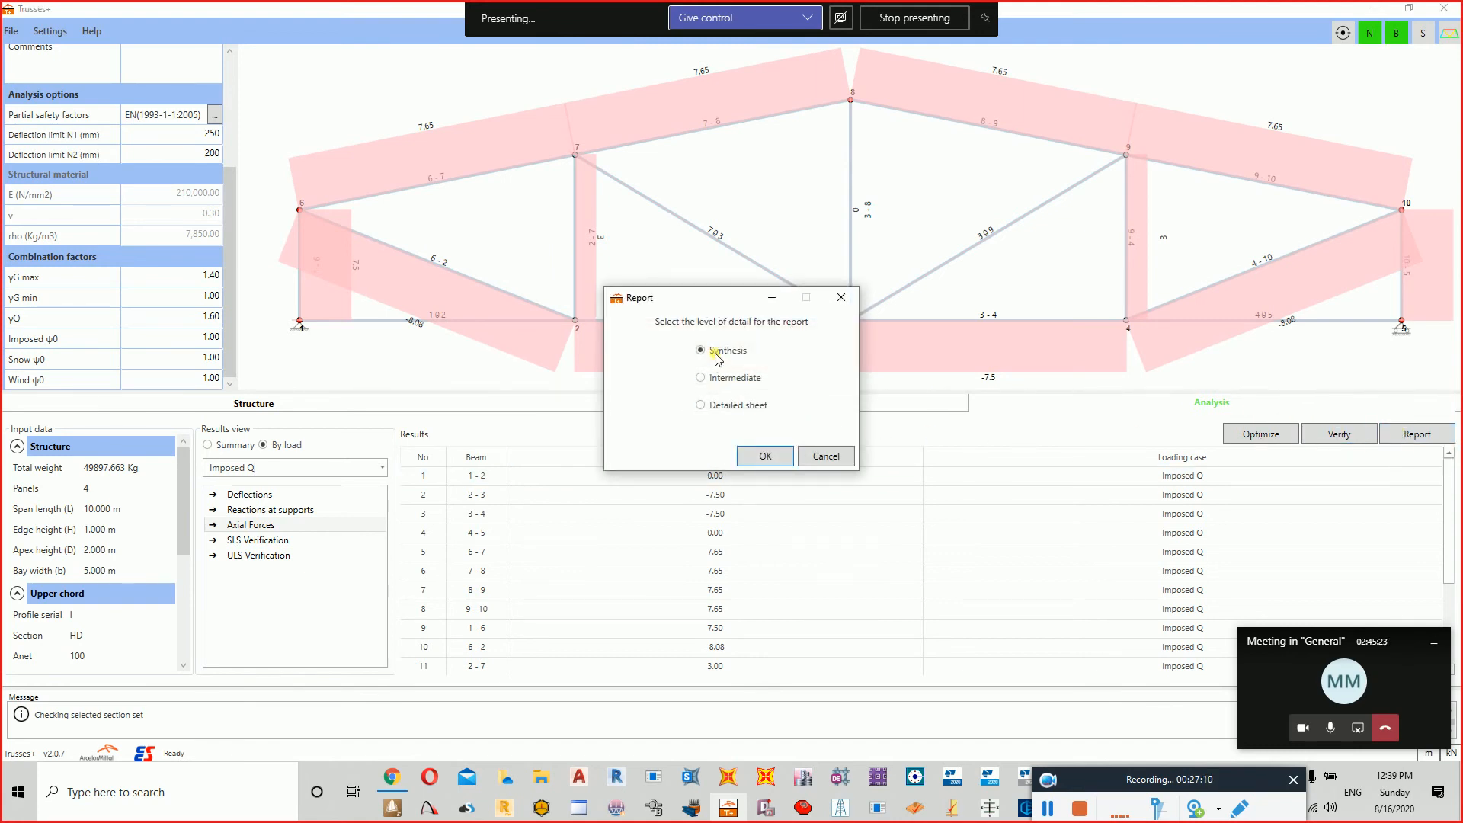
click(728, 405)
click(781, 456)
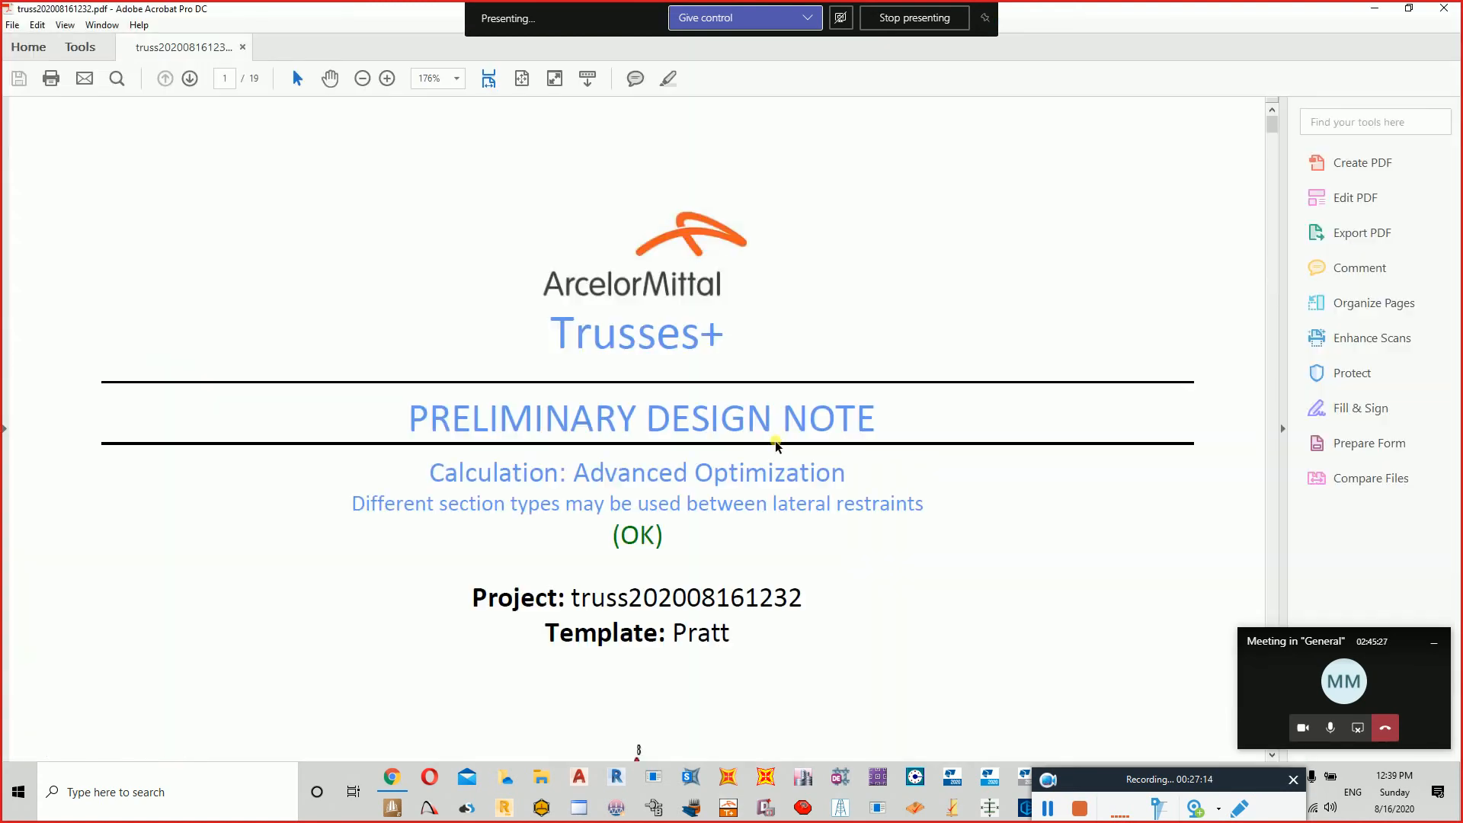
scroll(670, 455, down, 6)
scroll(671, 455, down, 6)
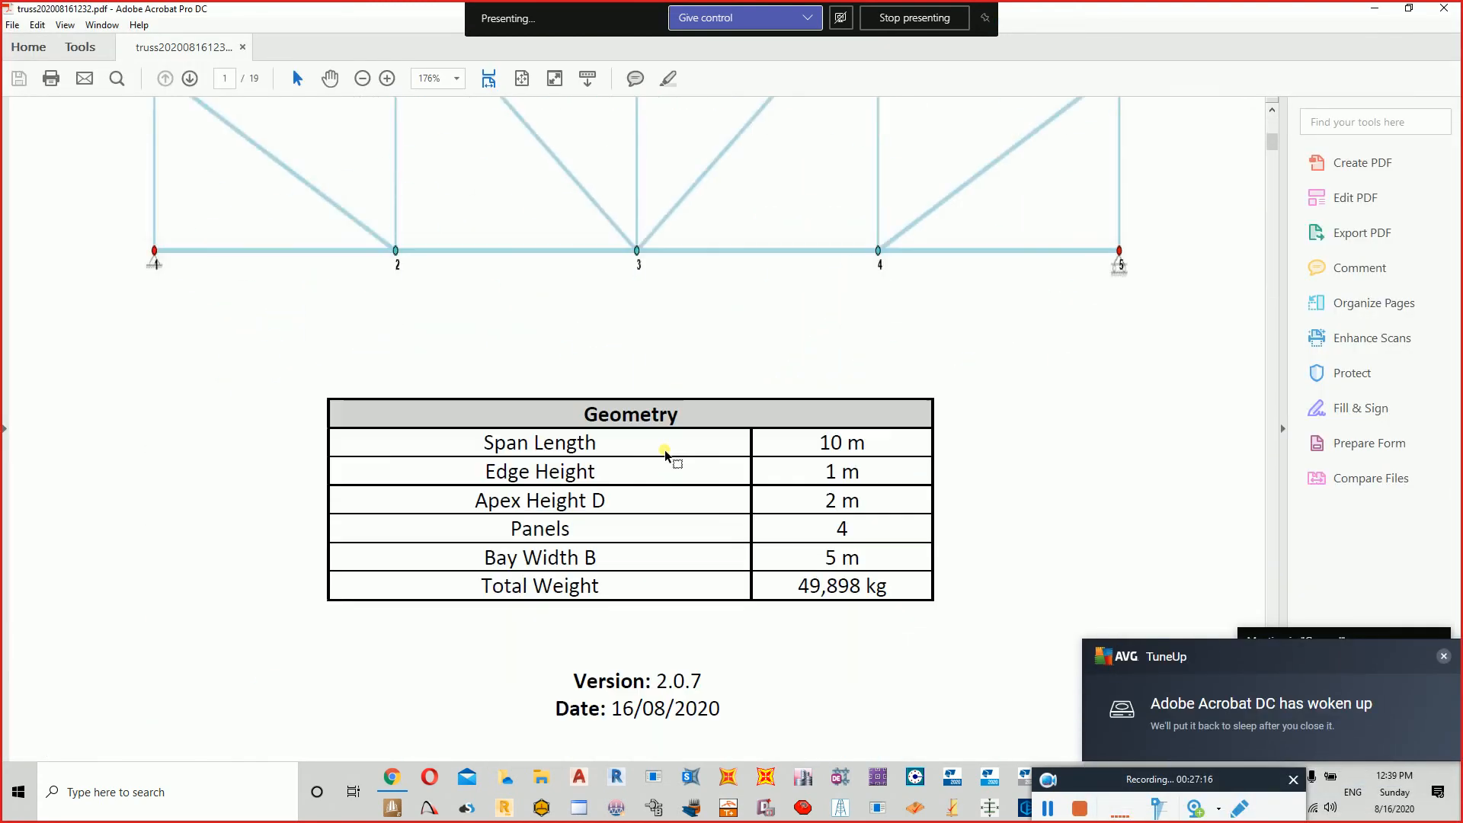
scroll(789, 286, down, 12)
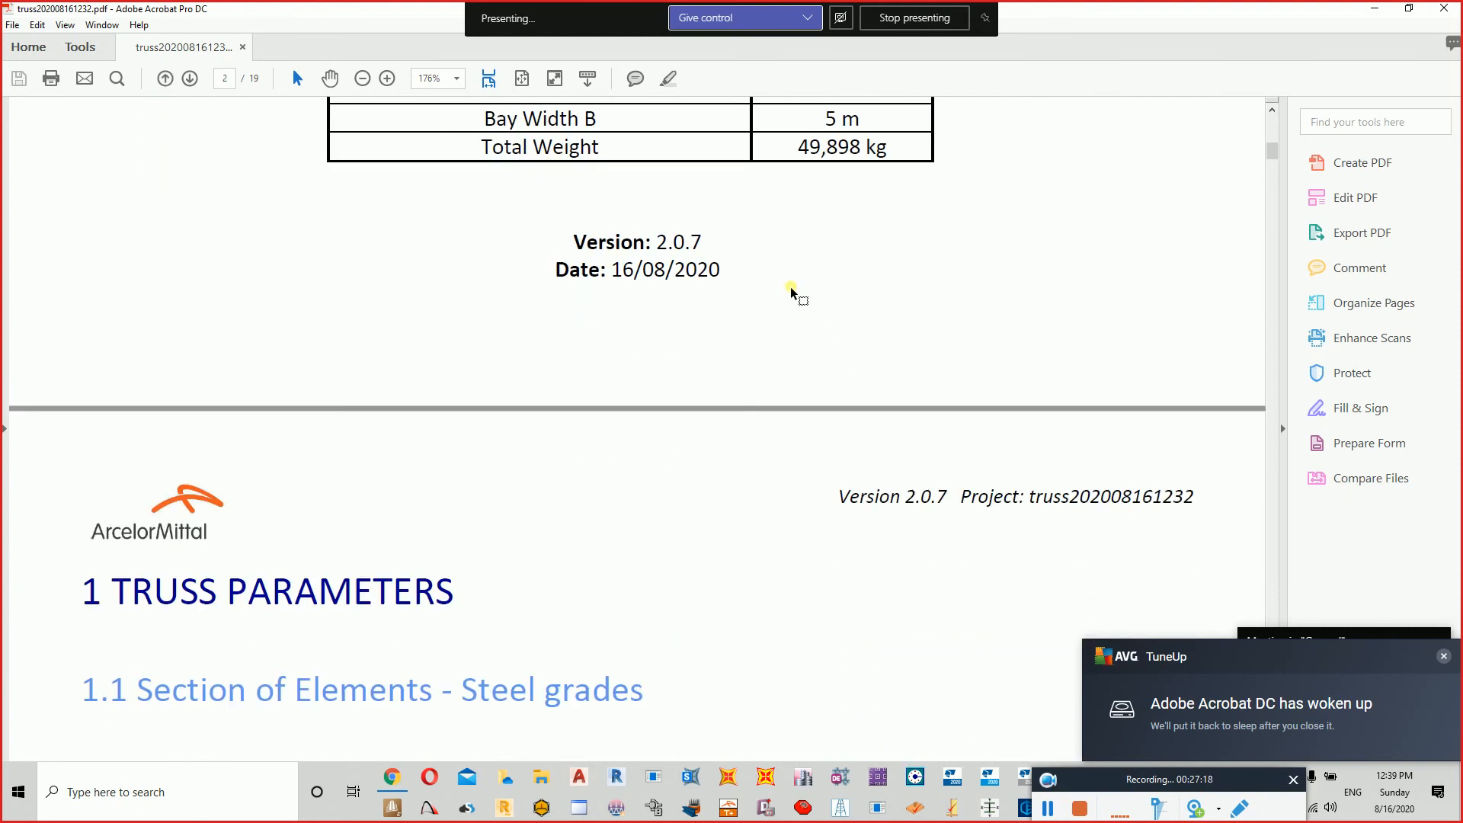
Look through the rest of the truss calculation report to its last page and close the PDF.
scroll(790, 286, down, 8)
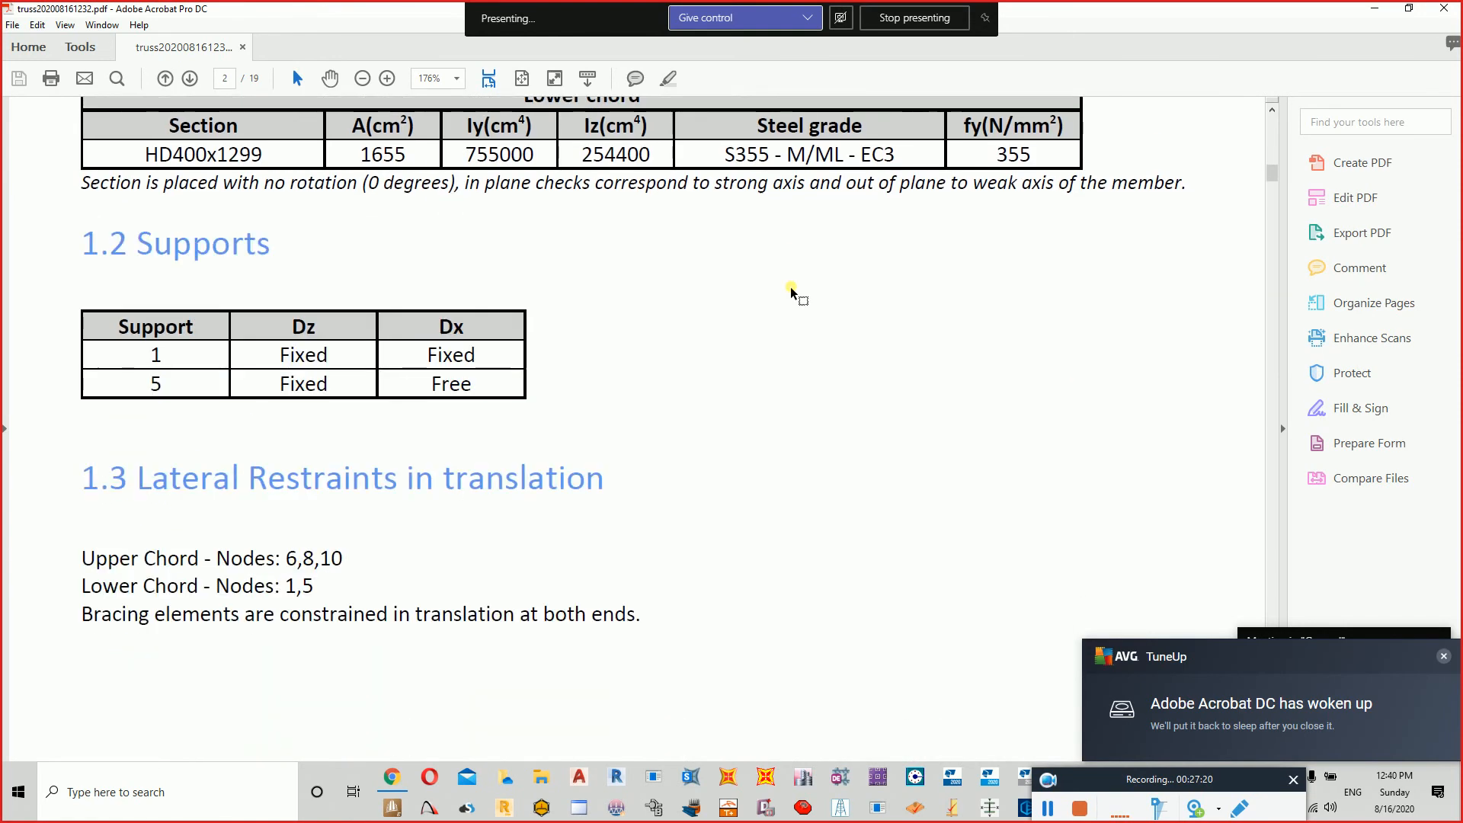
drag(1274, 181, 1310, 739)
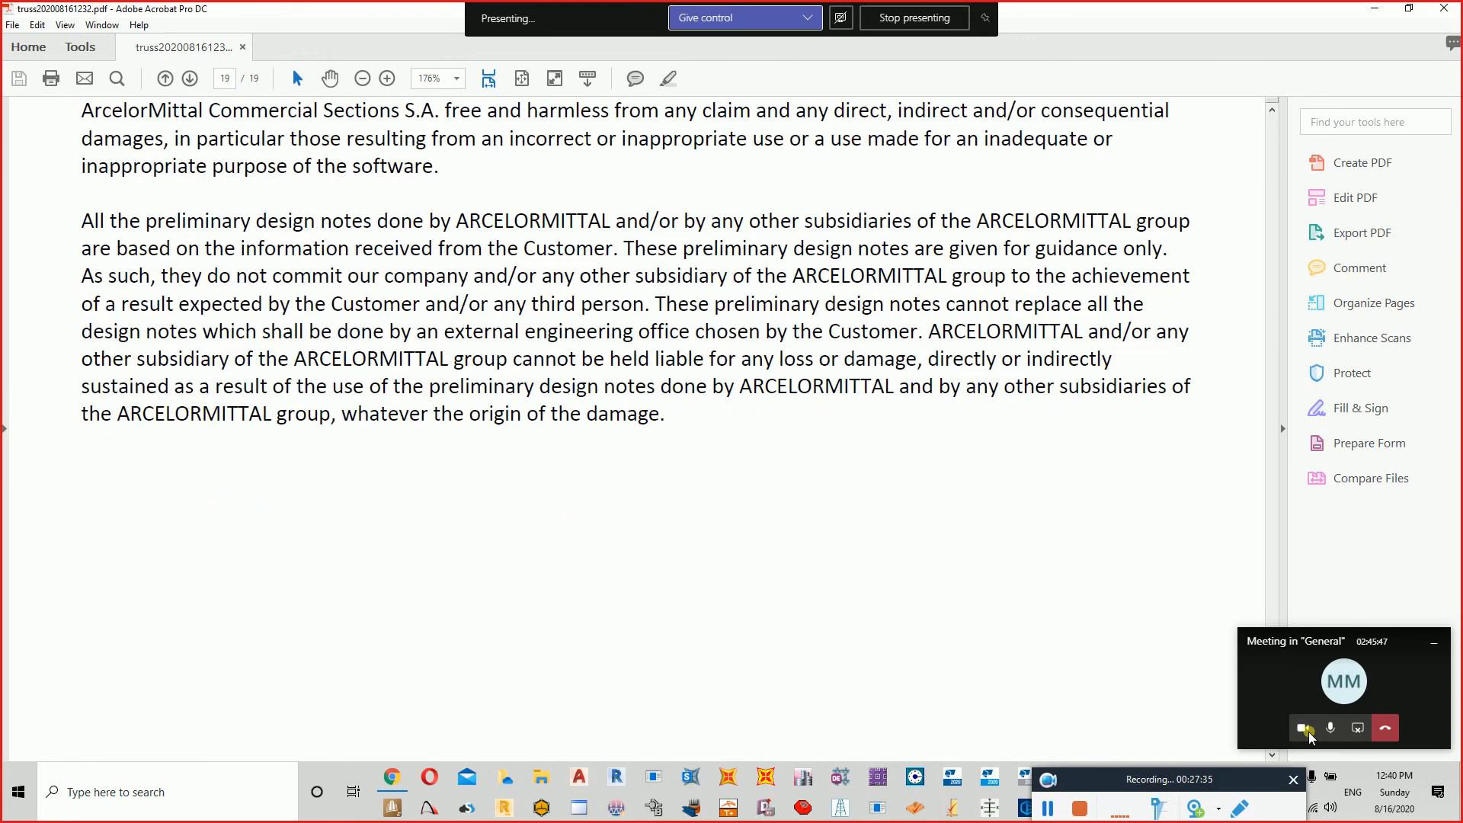
click(1442, 15)
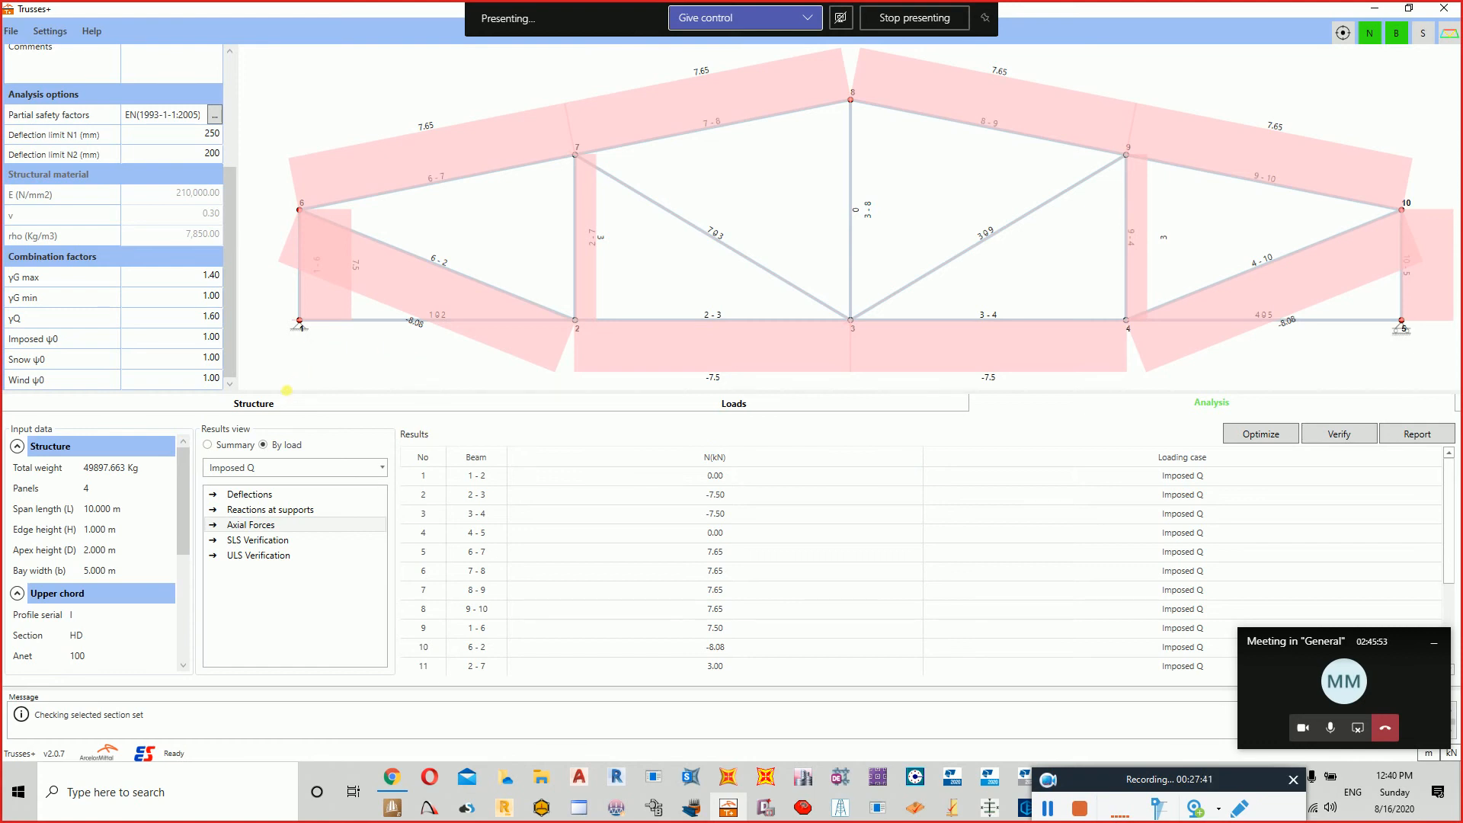
Return to the truss structure data and close Trusses+ without saving the changes.
click(251, 403)
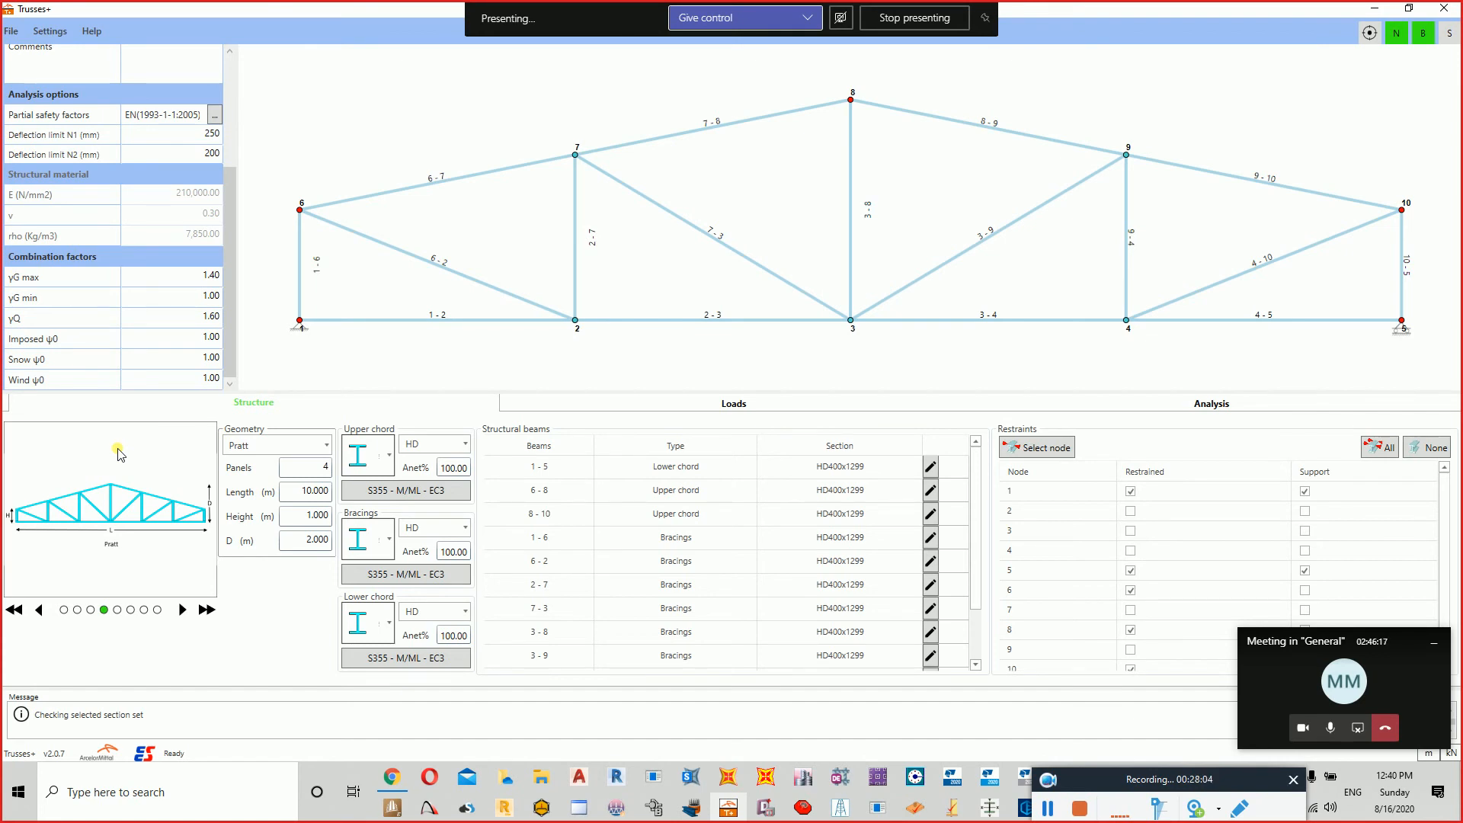
click(1442, 11)
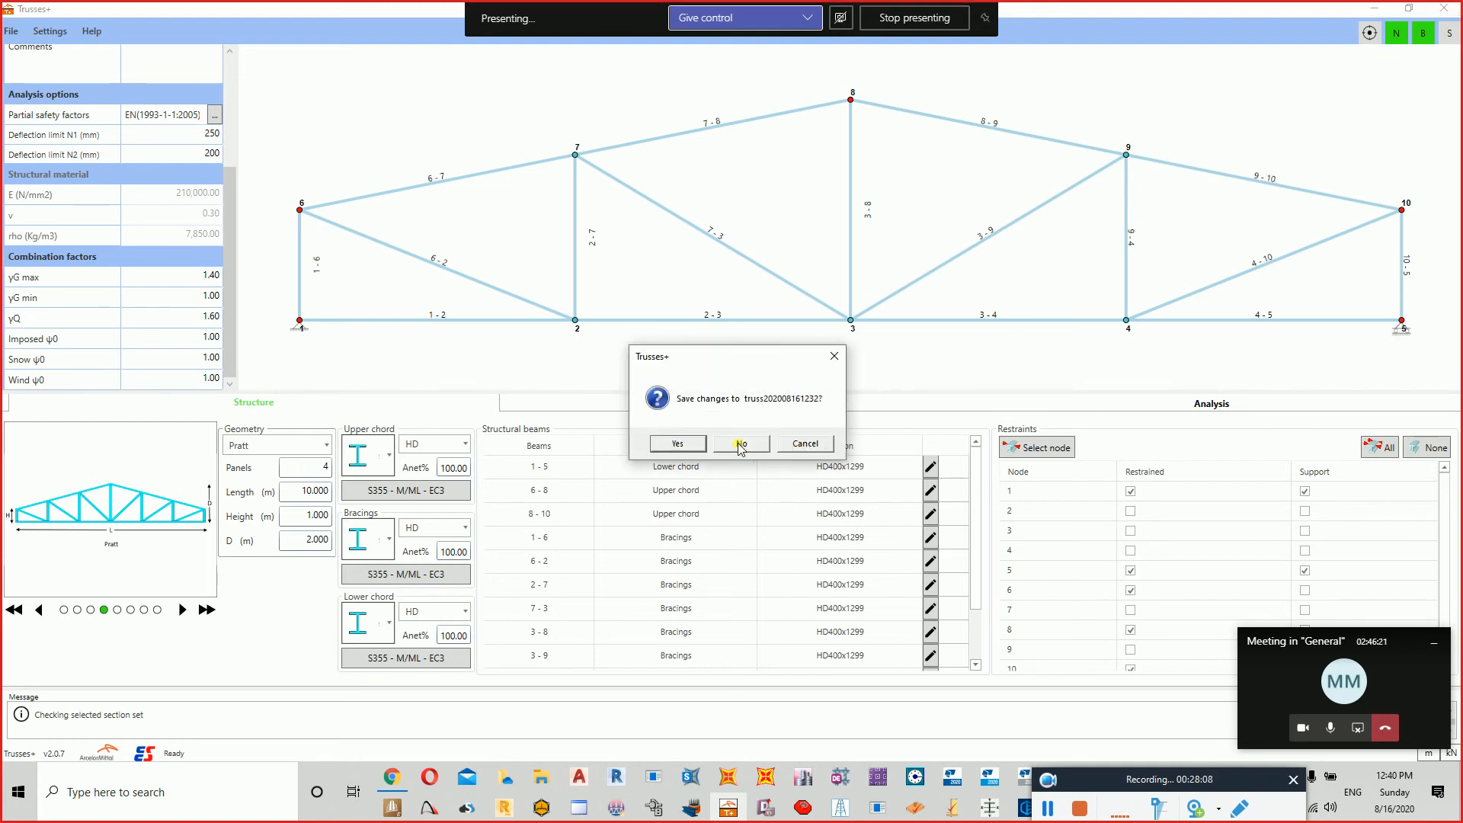
click(740, 442)
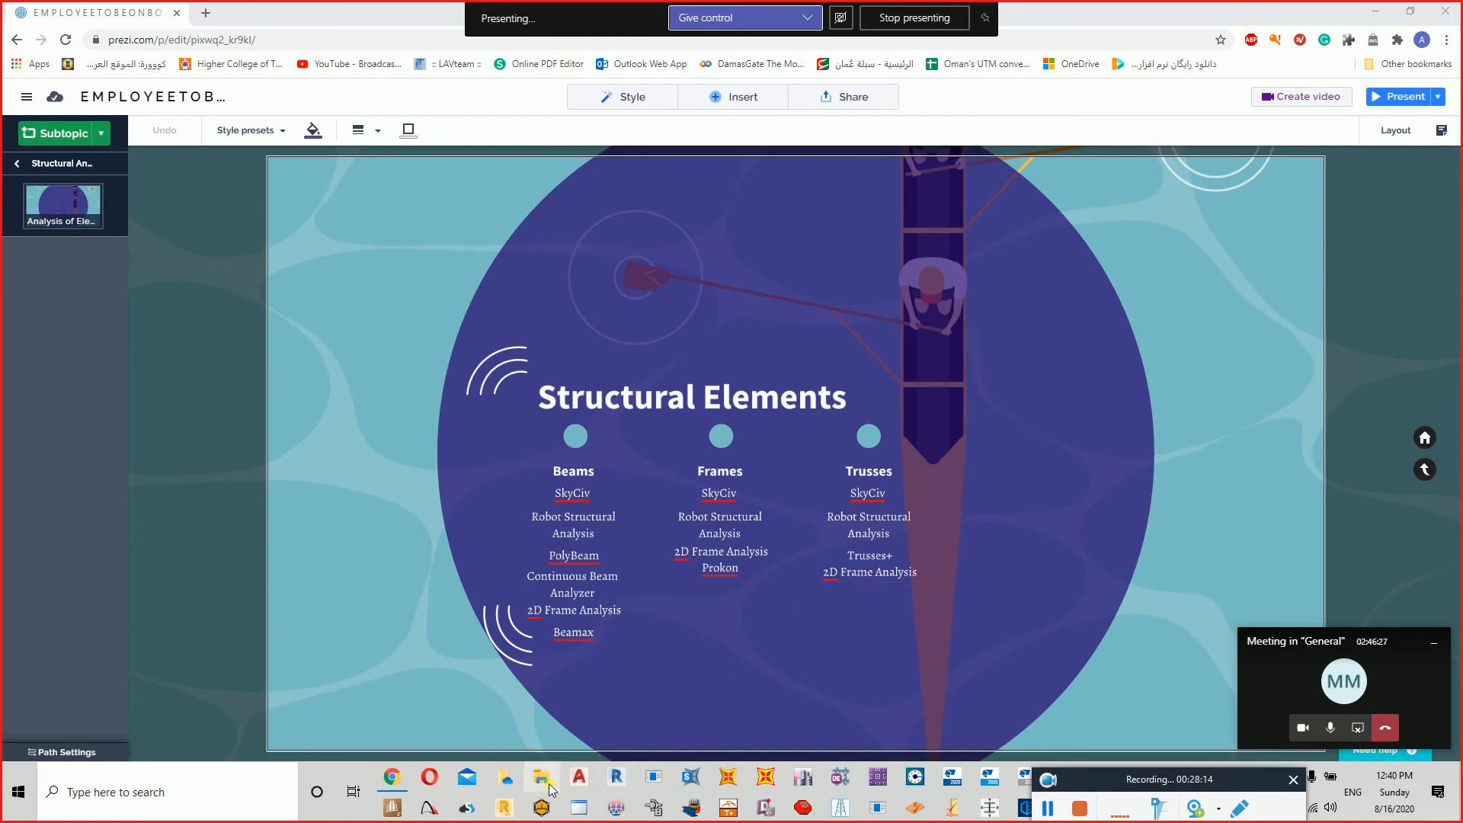
Open 2D Frame Analysis and choose a truss as the starting template.
click(618, 809)
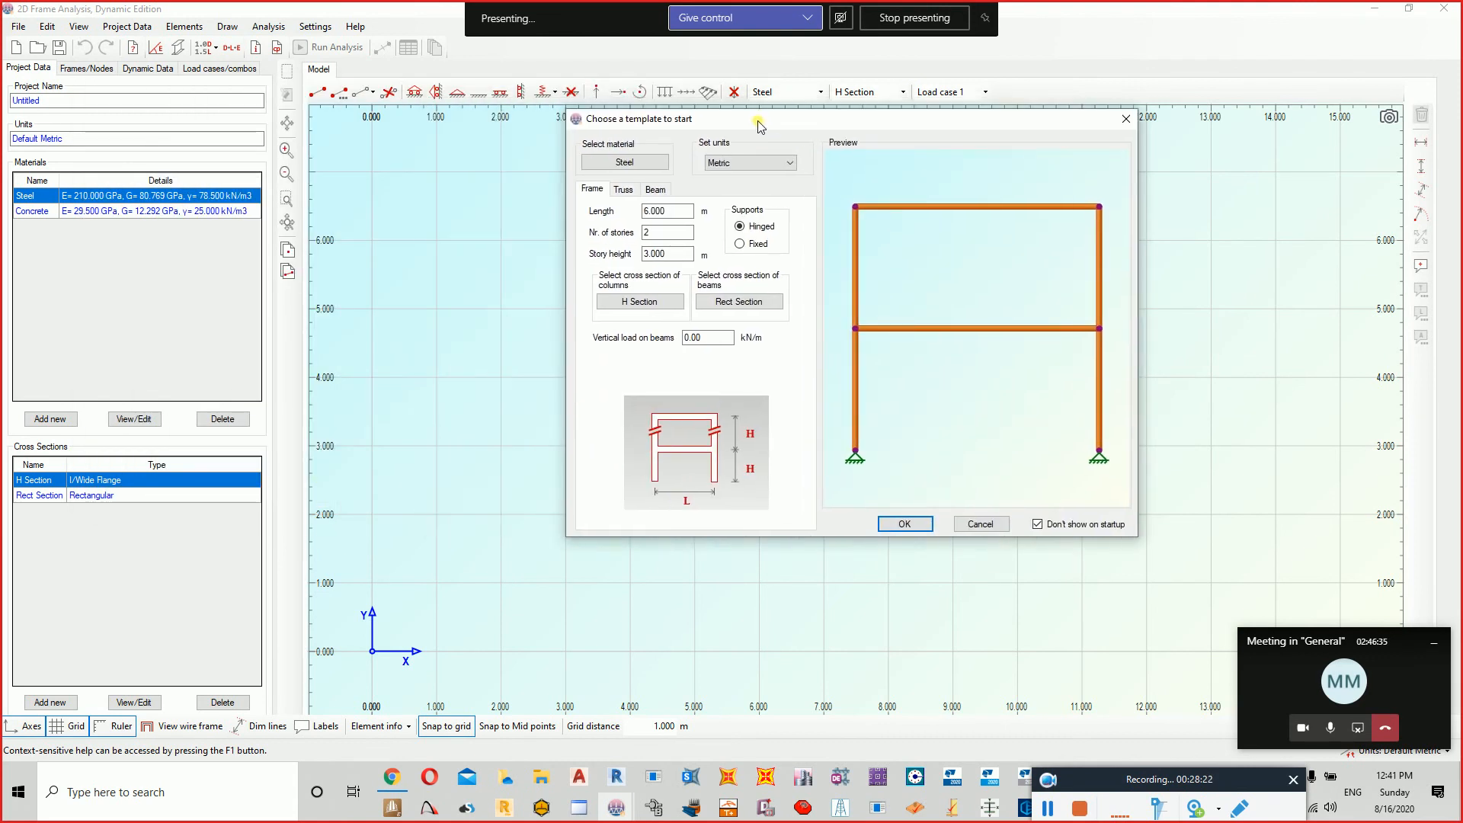
click(625, 190)
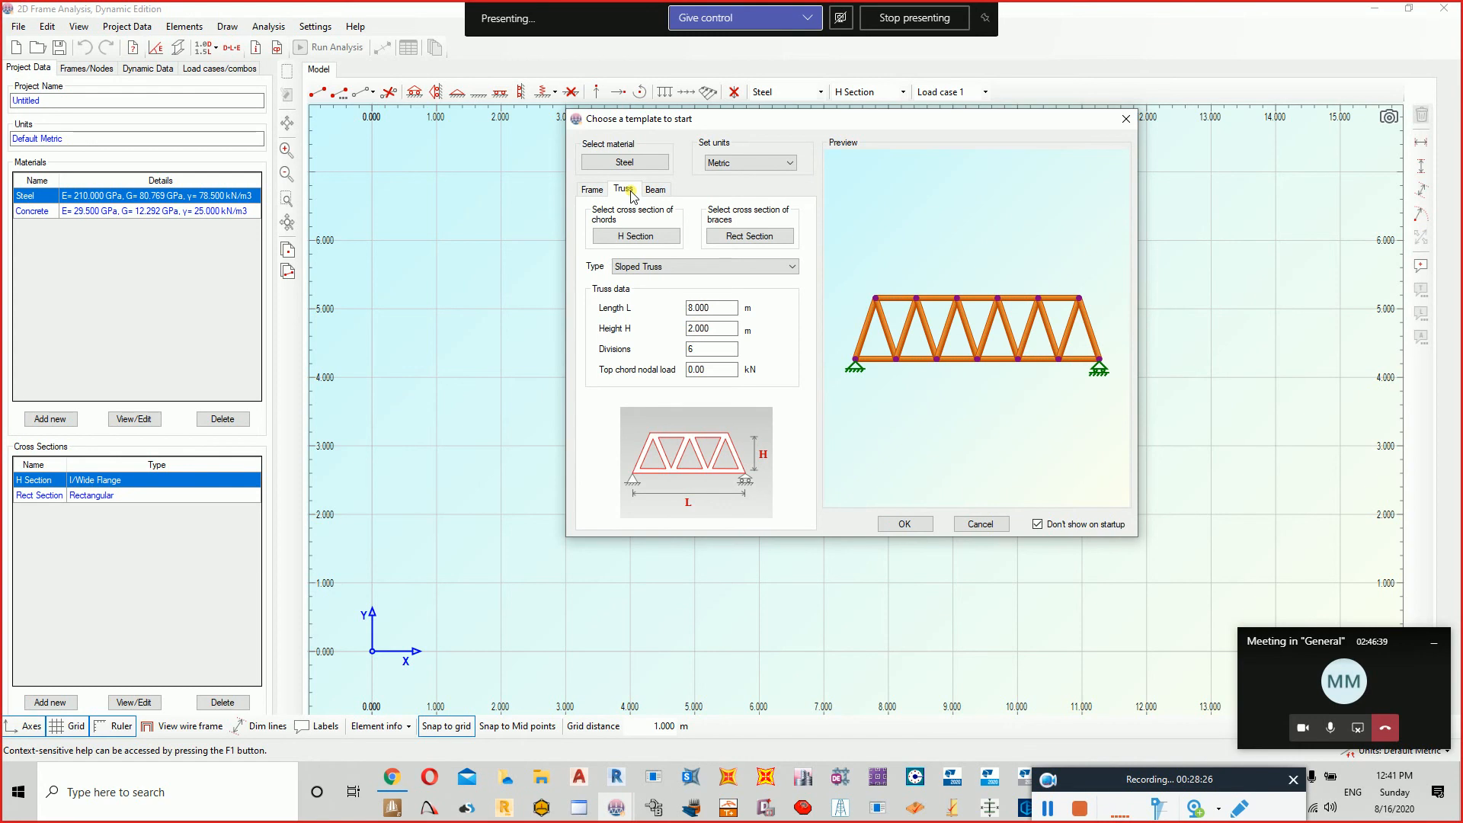
Set the chords' cross section to the pipe CHHF168.3X6 from the British Standards steel shapes (mm) library.
click(642, 237)
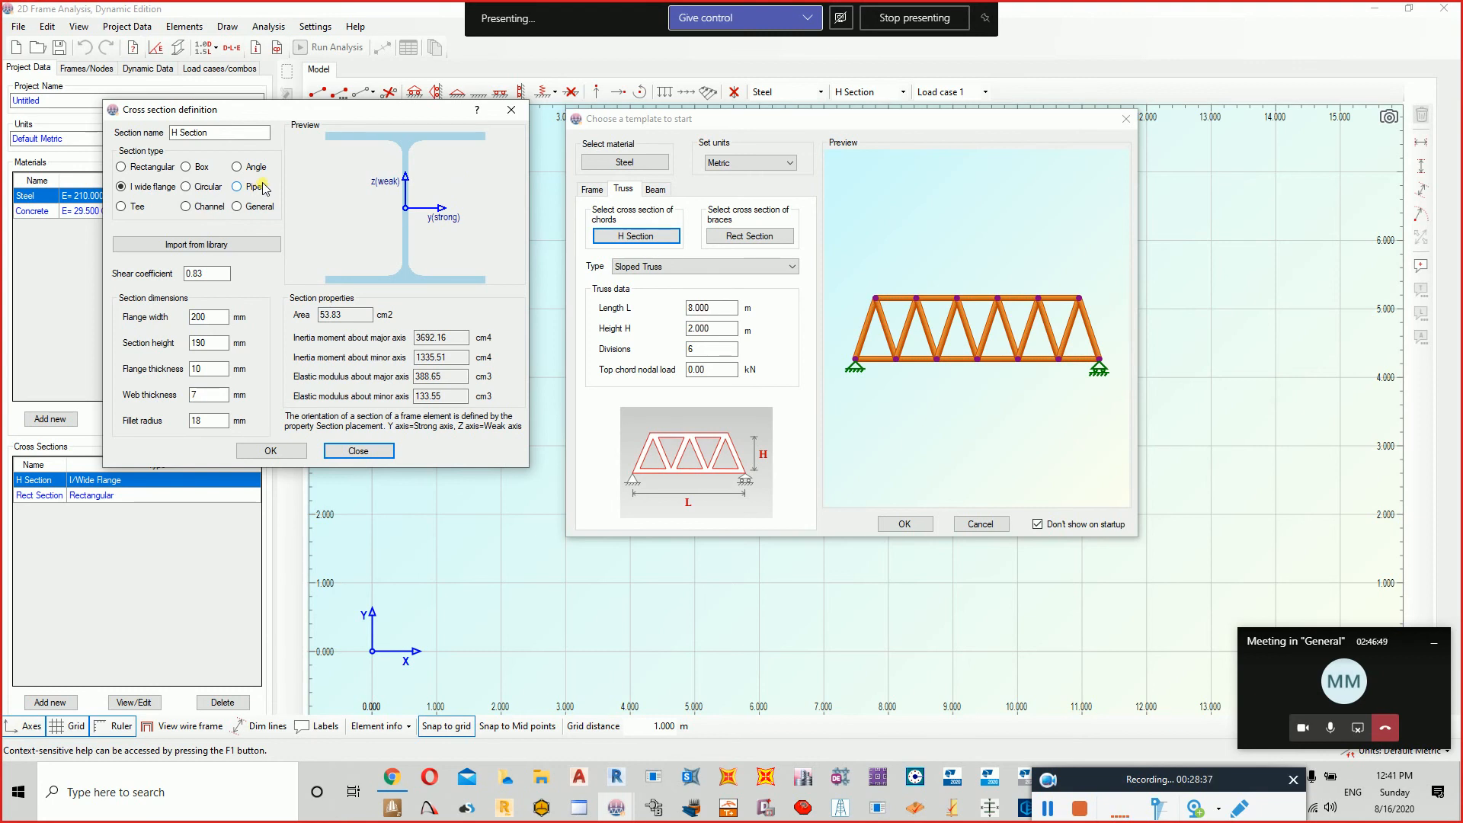
click(186, 187)
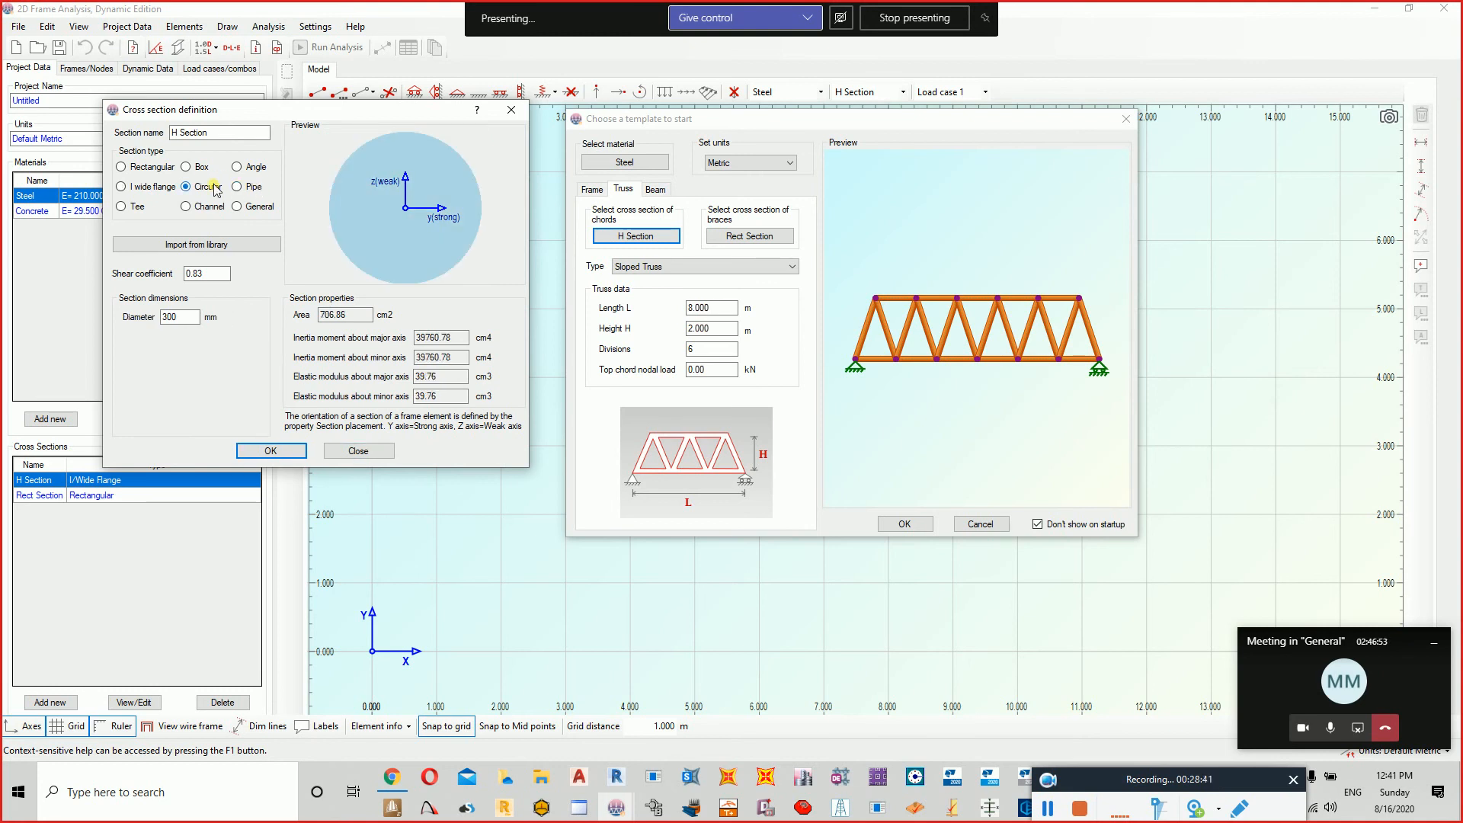
click(217, 244)
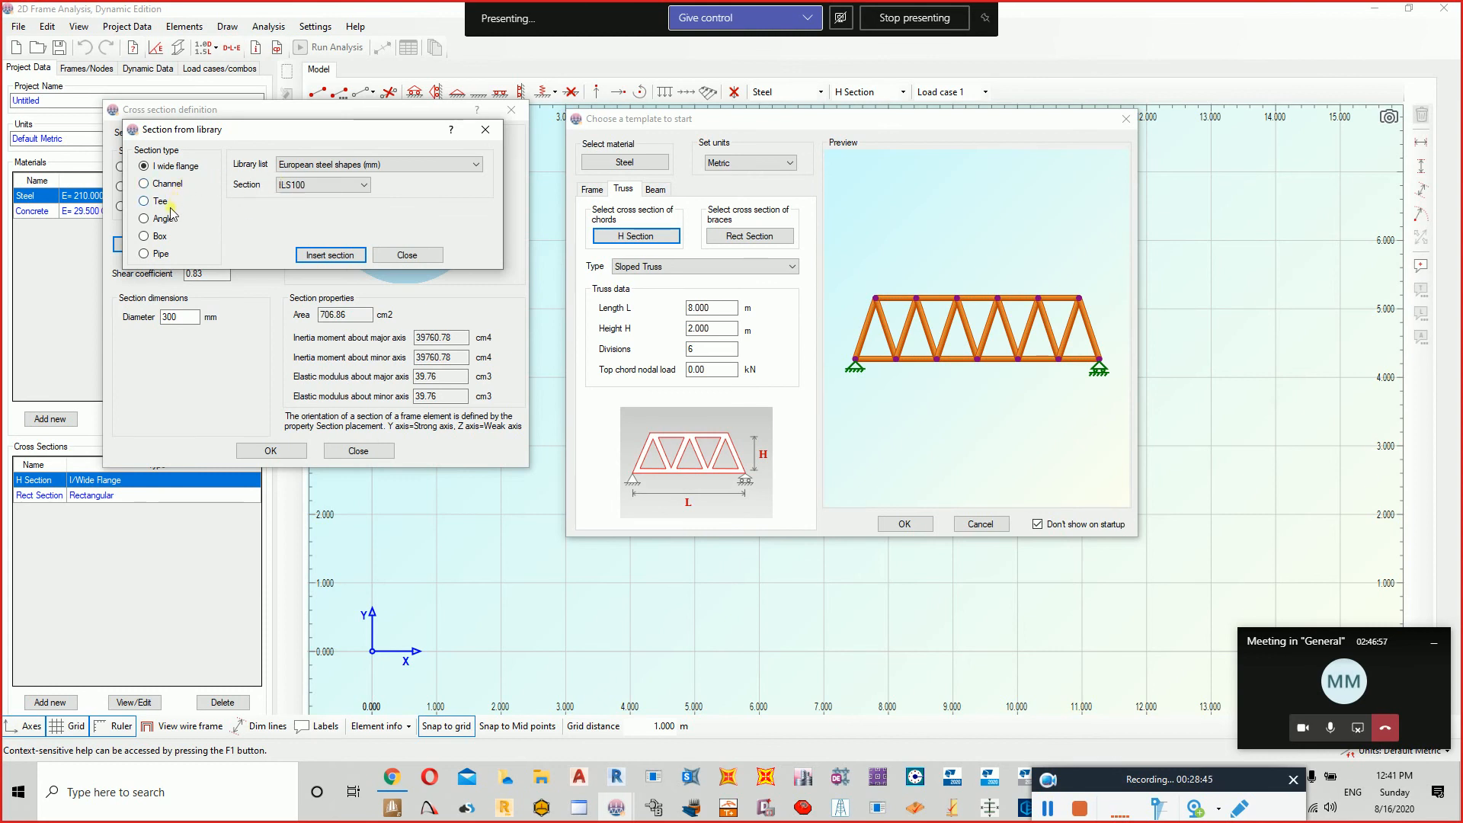
click(164, 256)
click(359, 164)
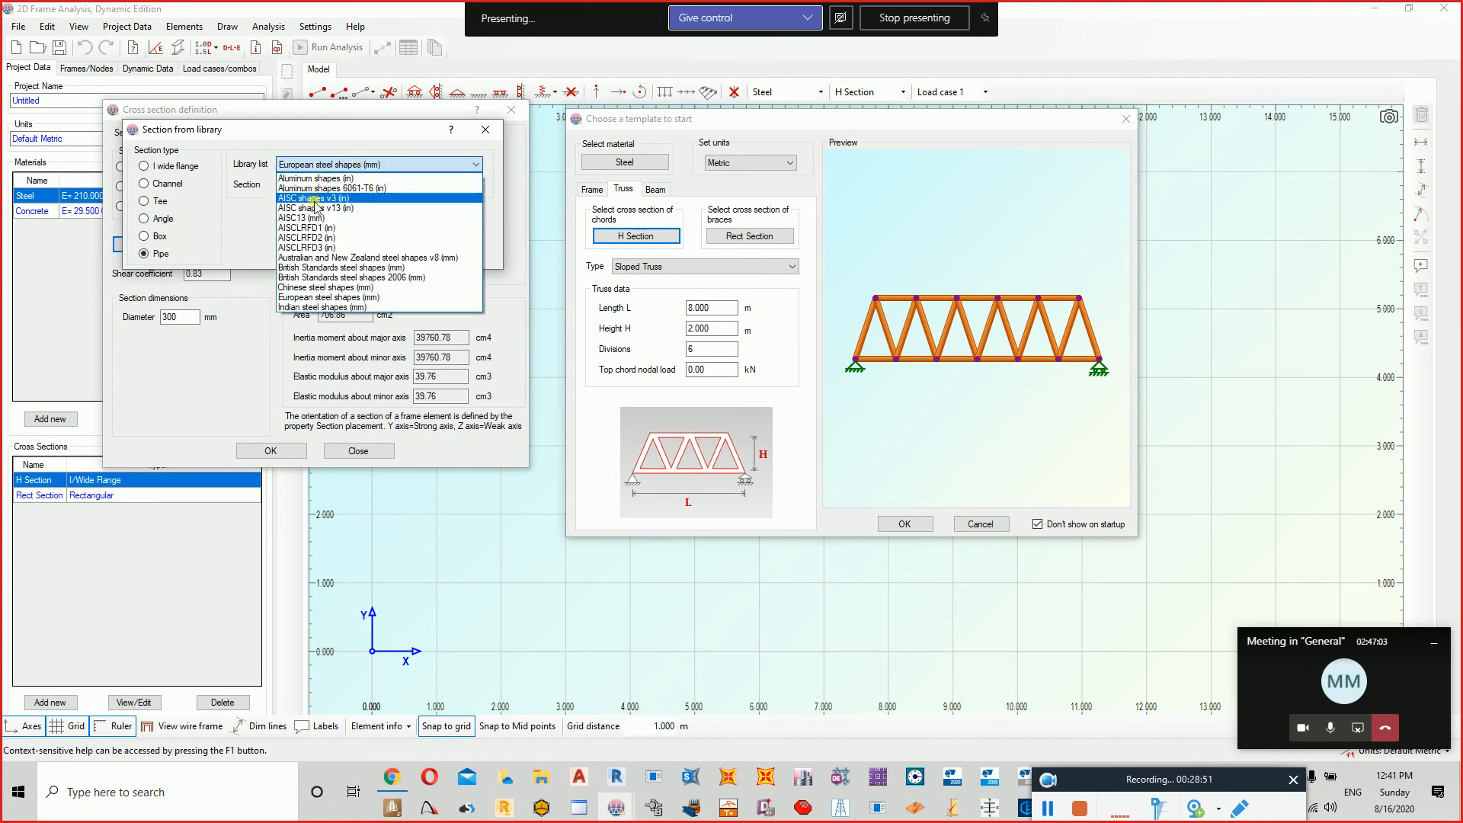
click(335, 267)
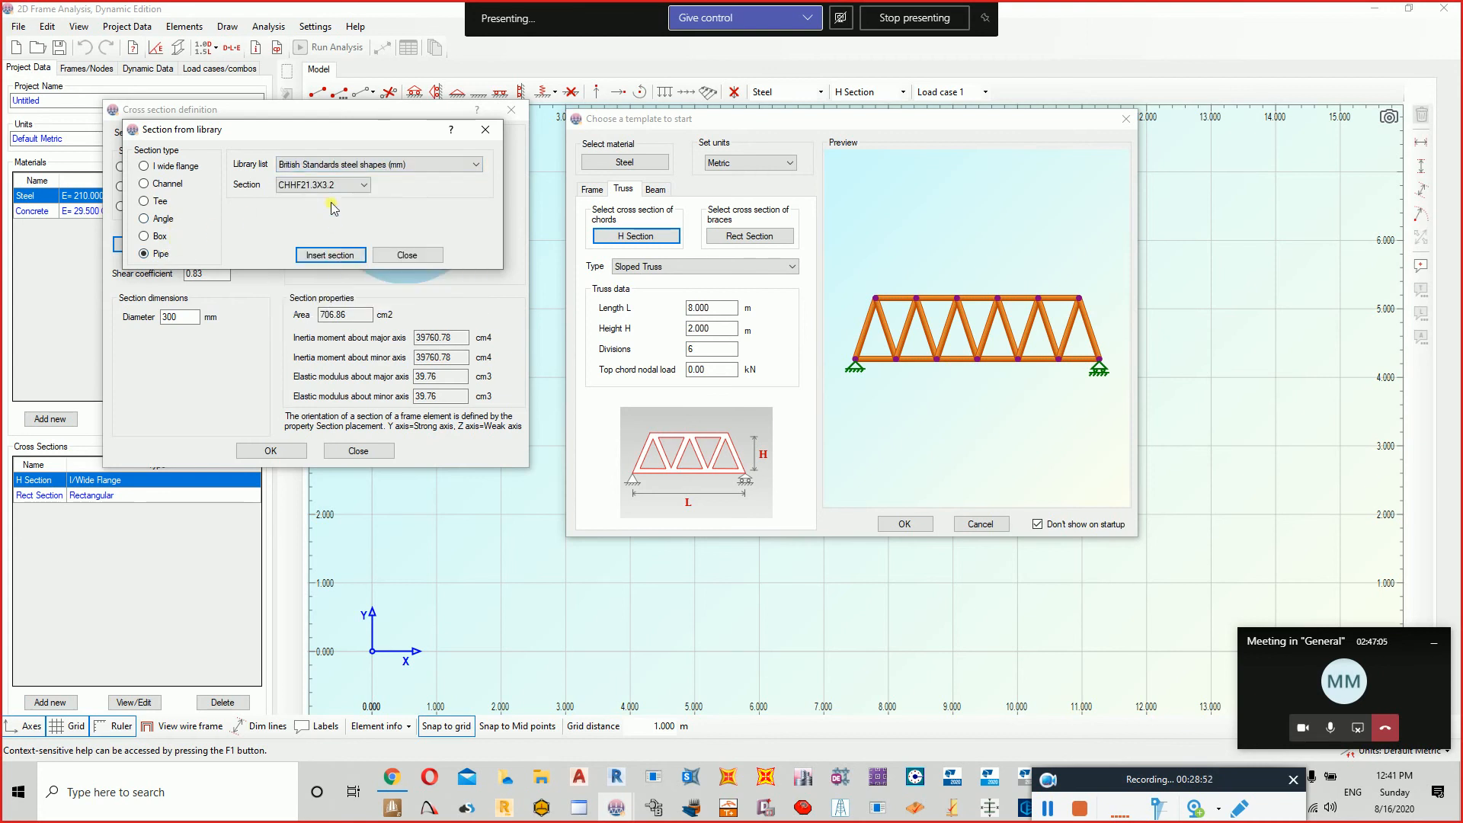
click(332, 187)
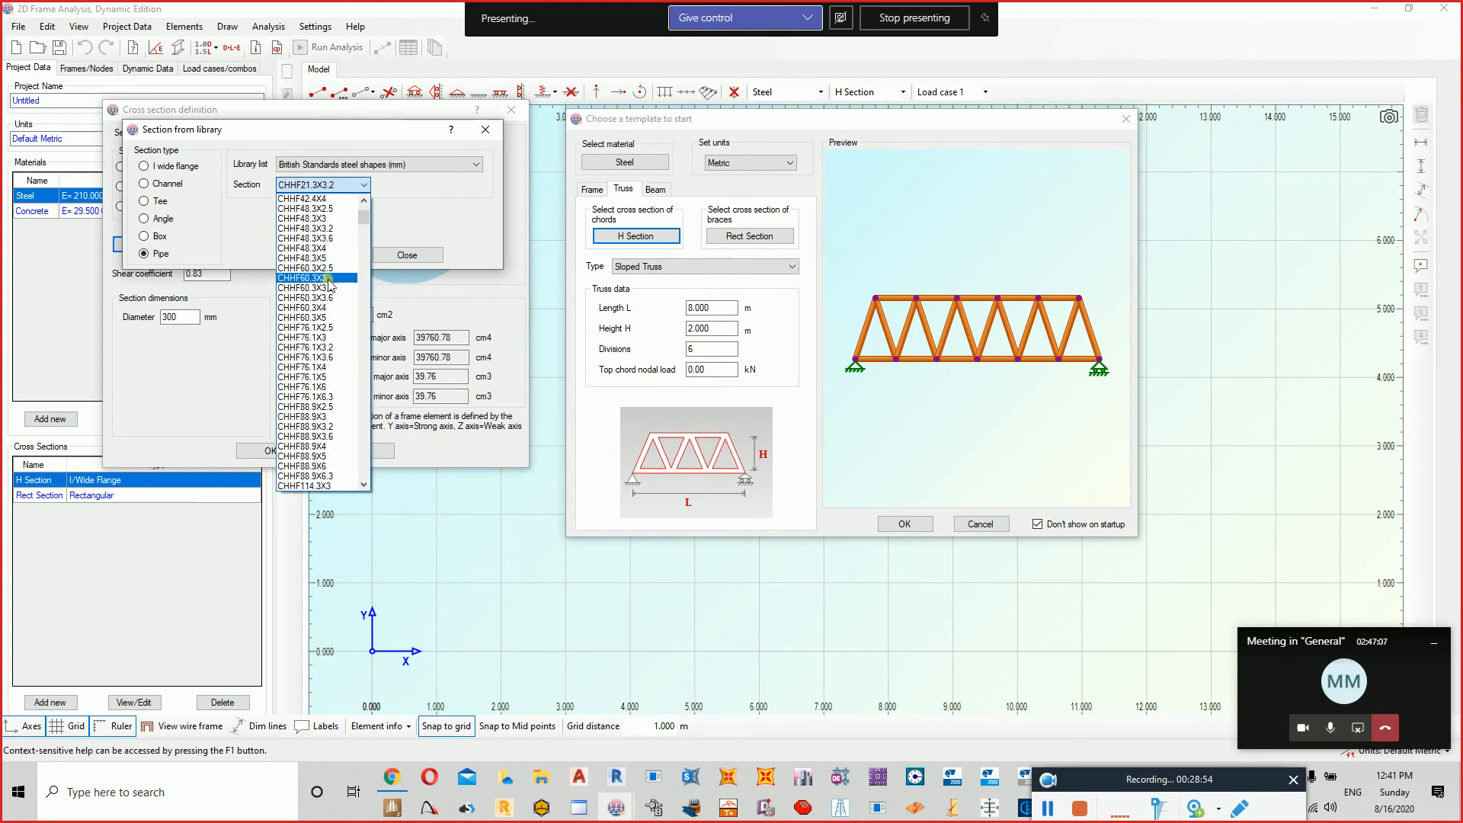
scroll(329, 302, down, 5)
scroll(329, 302, down, 20)
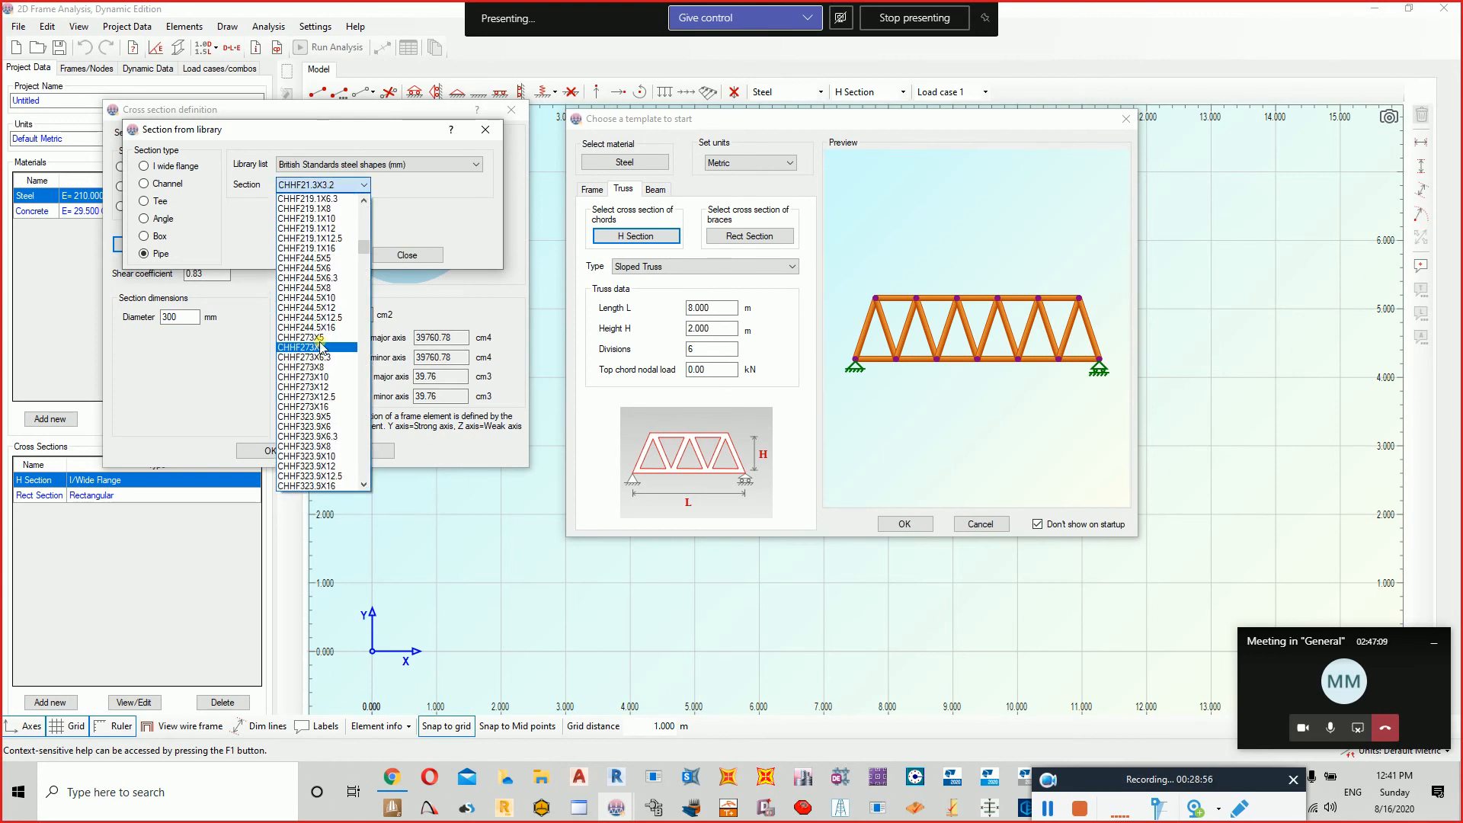
scroll(325, 347, up, 7)
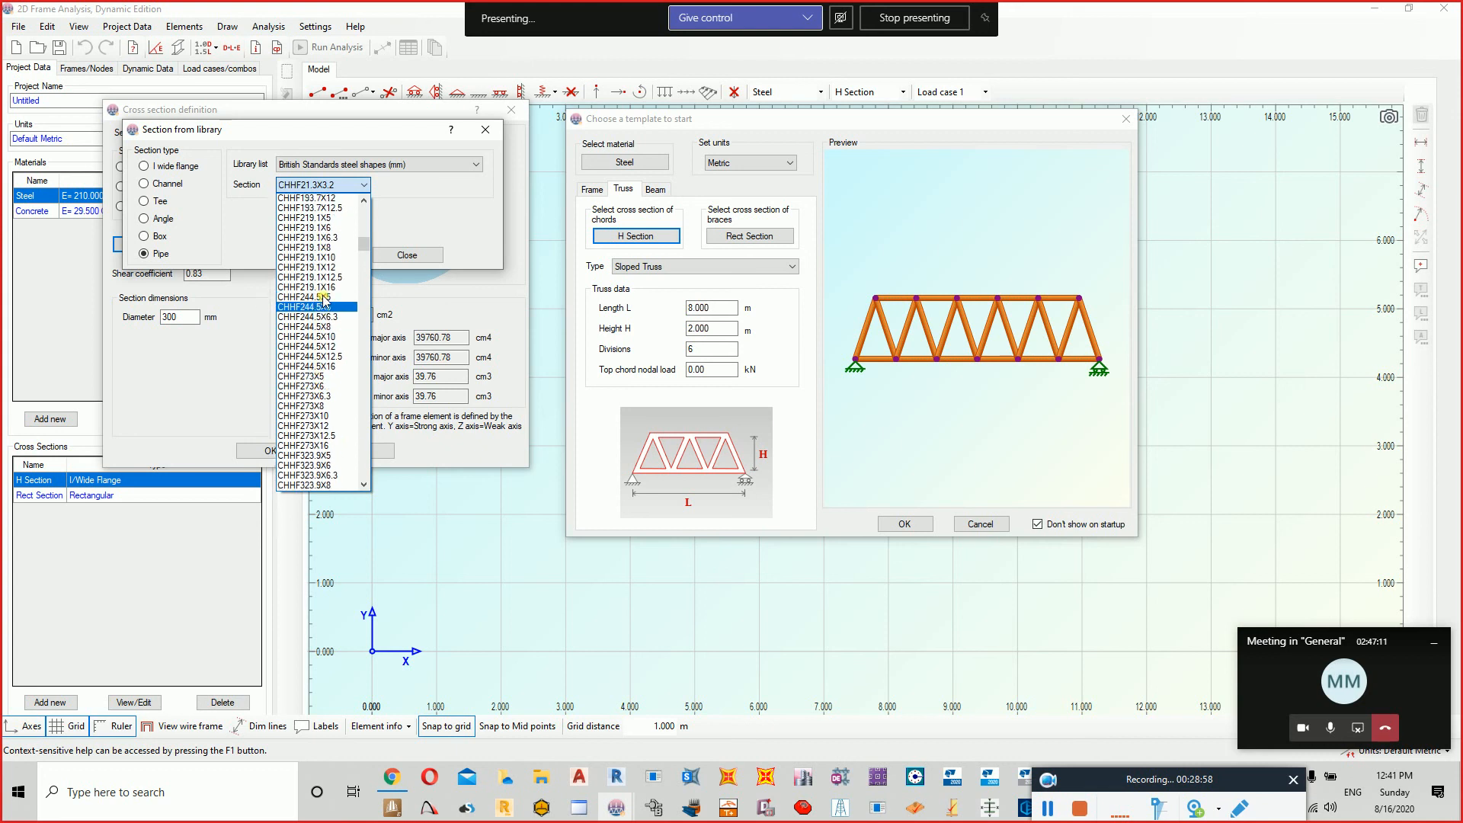
click(320, 199)
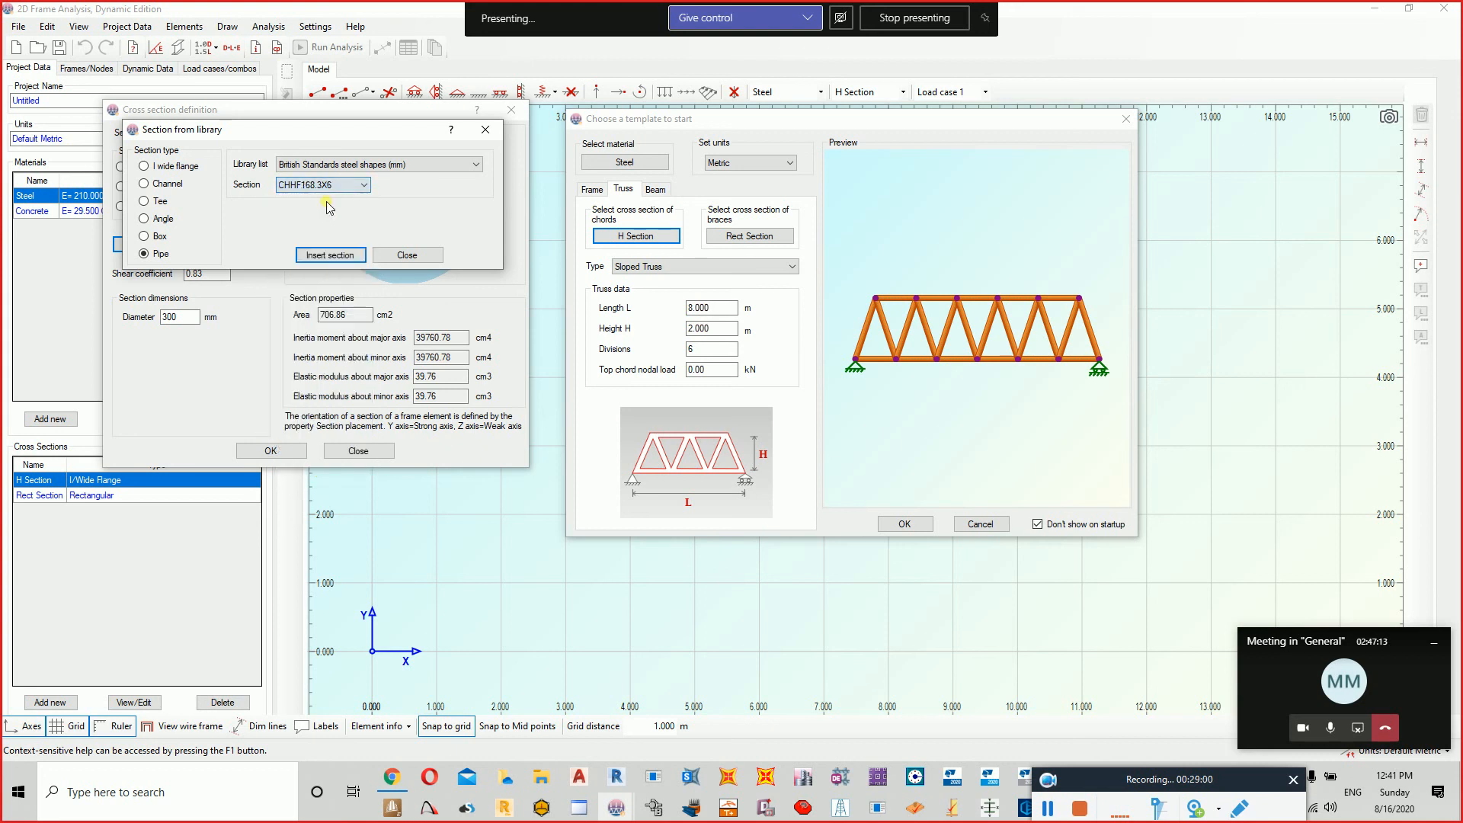
click(335, 255)
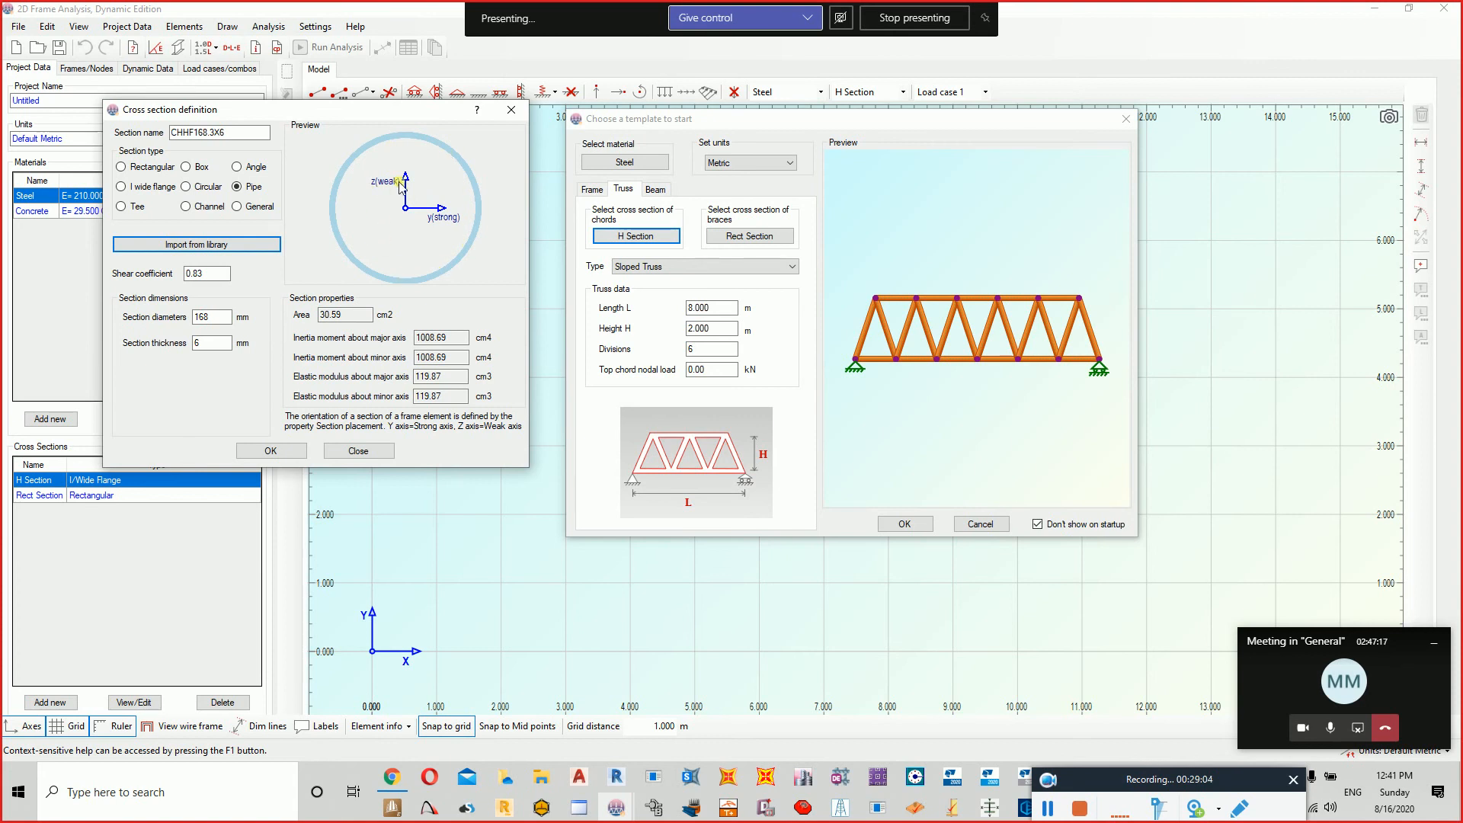
click(298, 454)
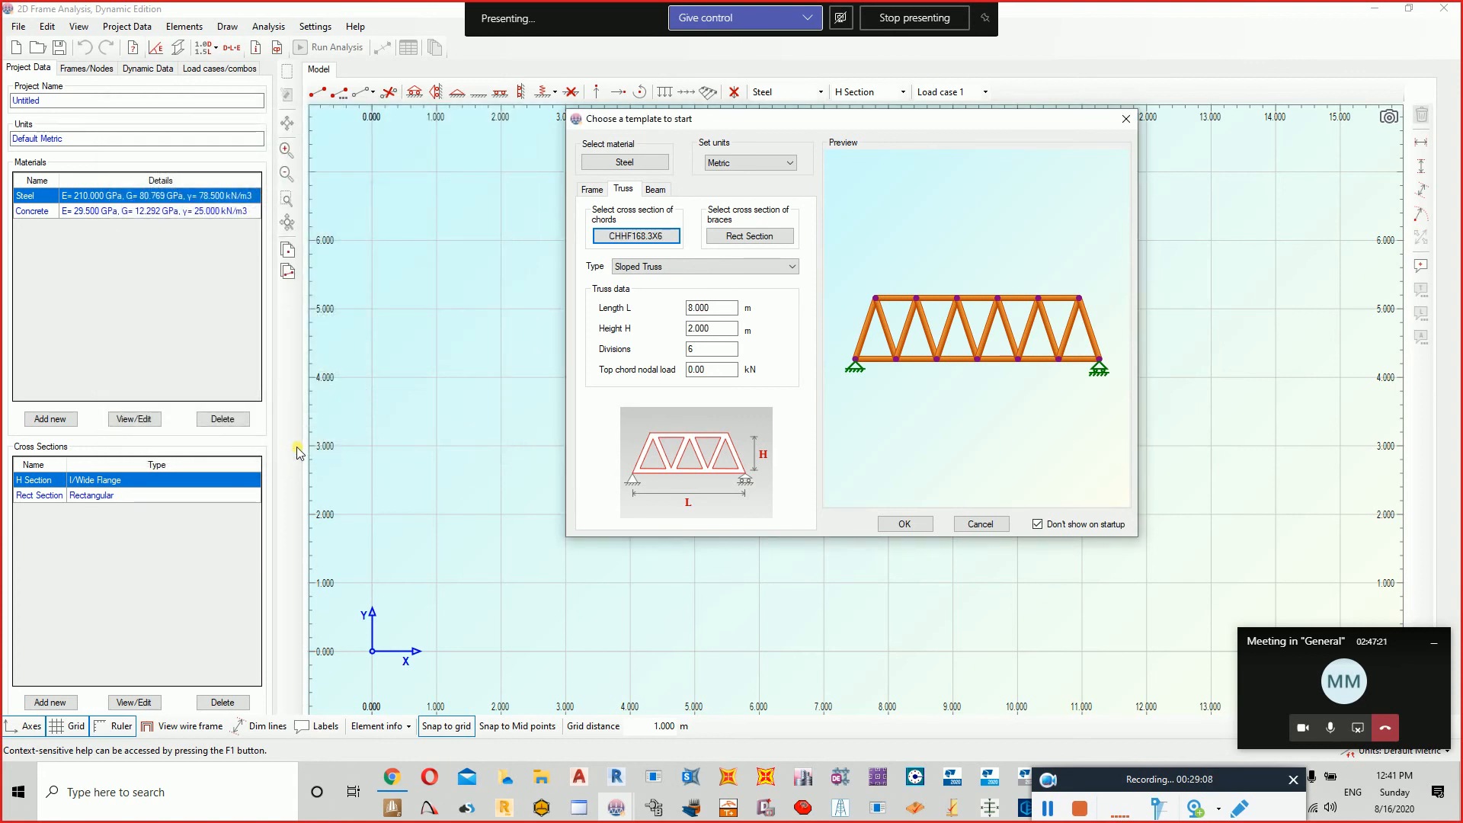
Set the braces' cross section to the angle EA60X60X10 from the British Standards steel shapes (mm) library.
click(752, 238)
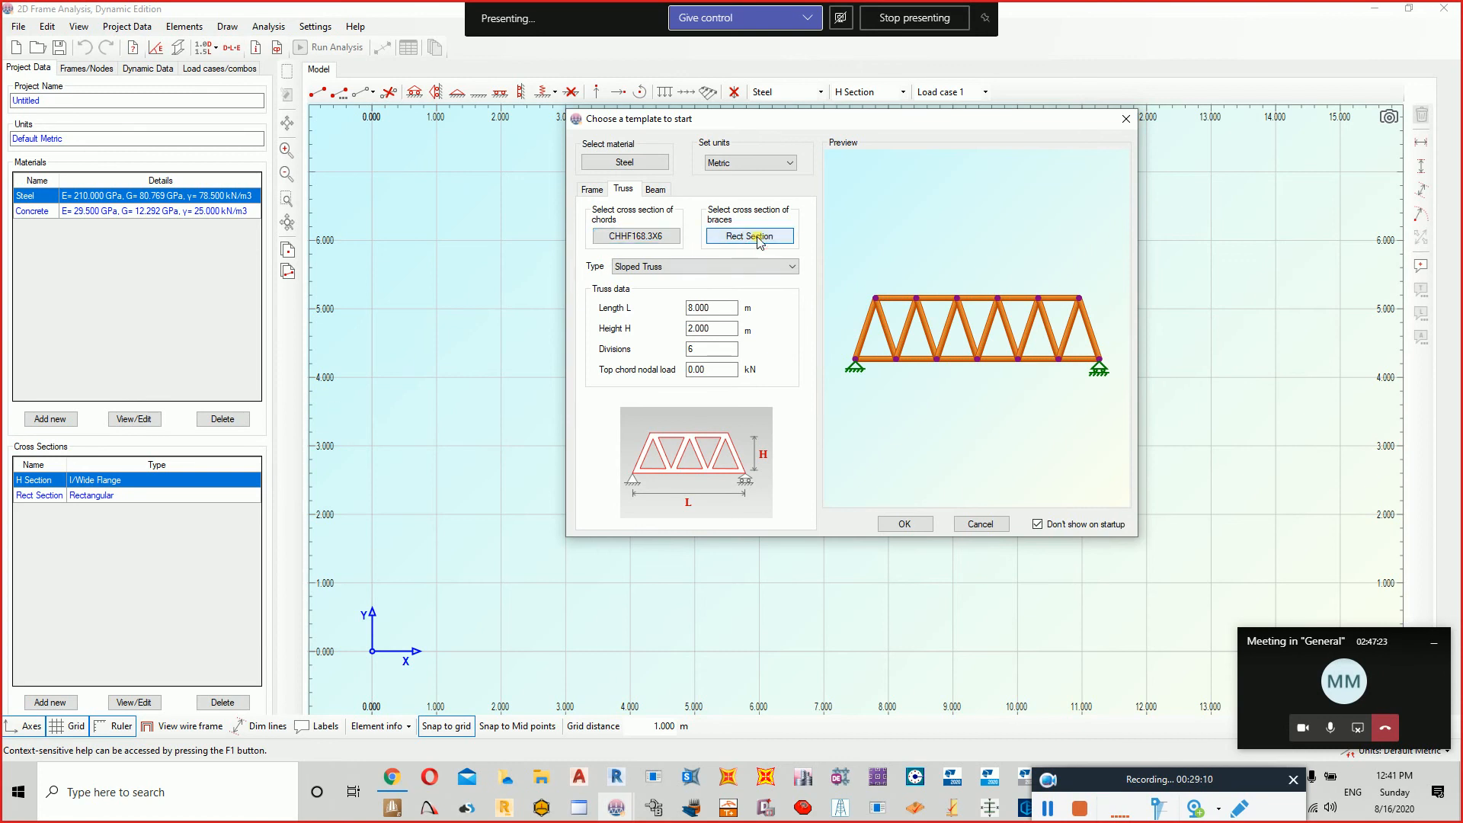
click(276, 206)
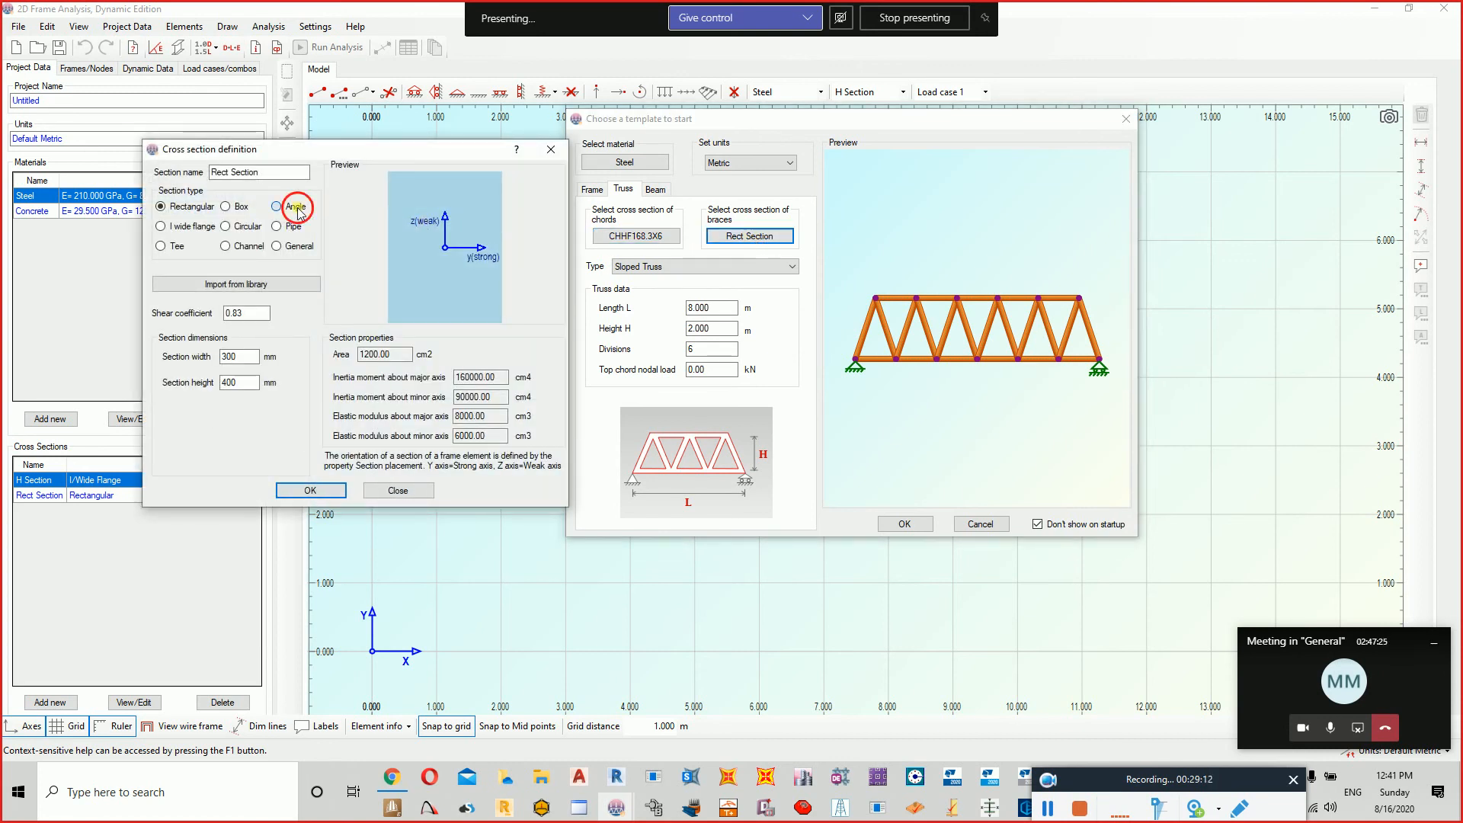
click(284, 285)
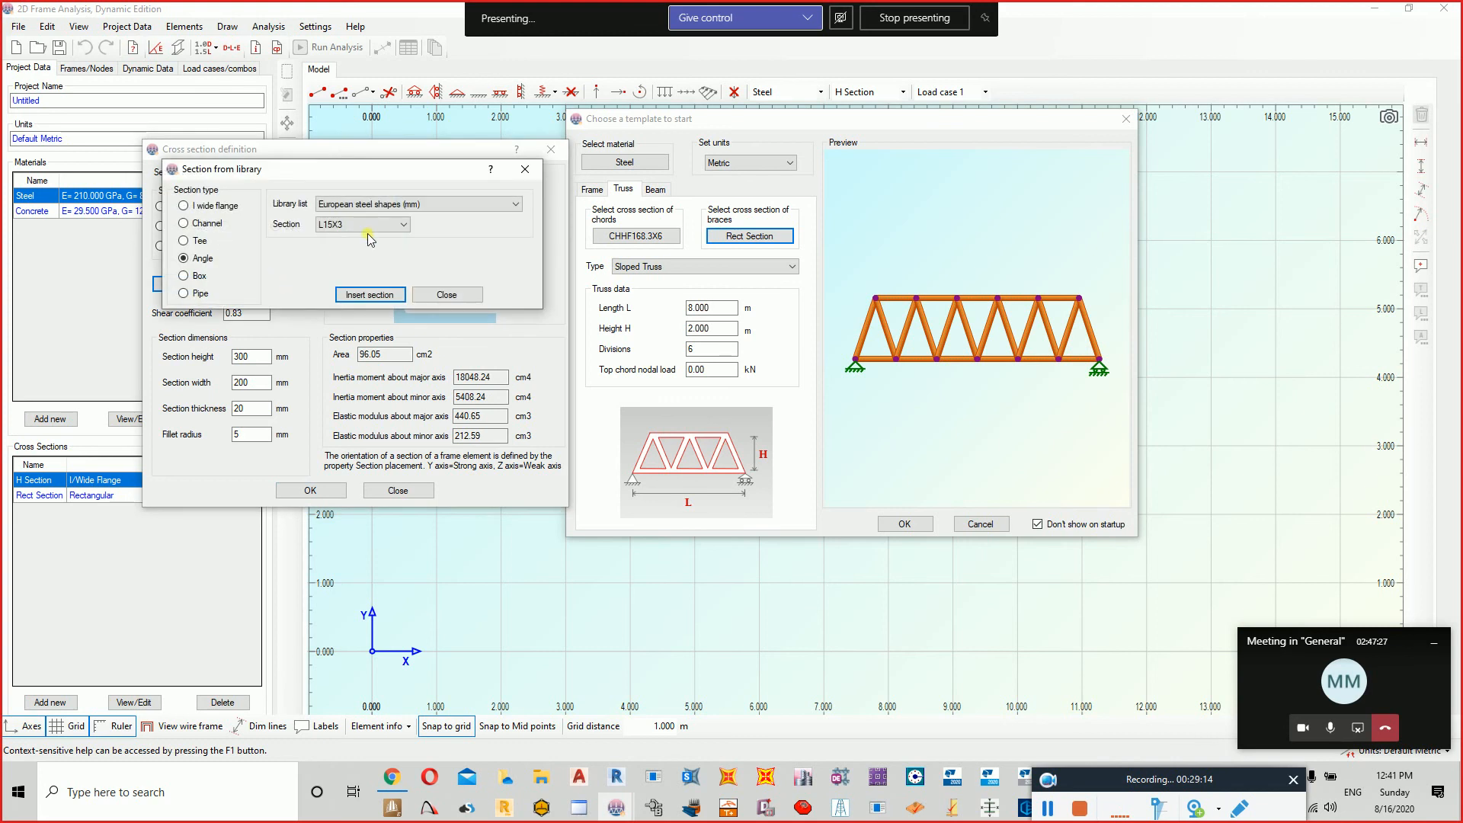
click(417, 204)
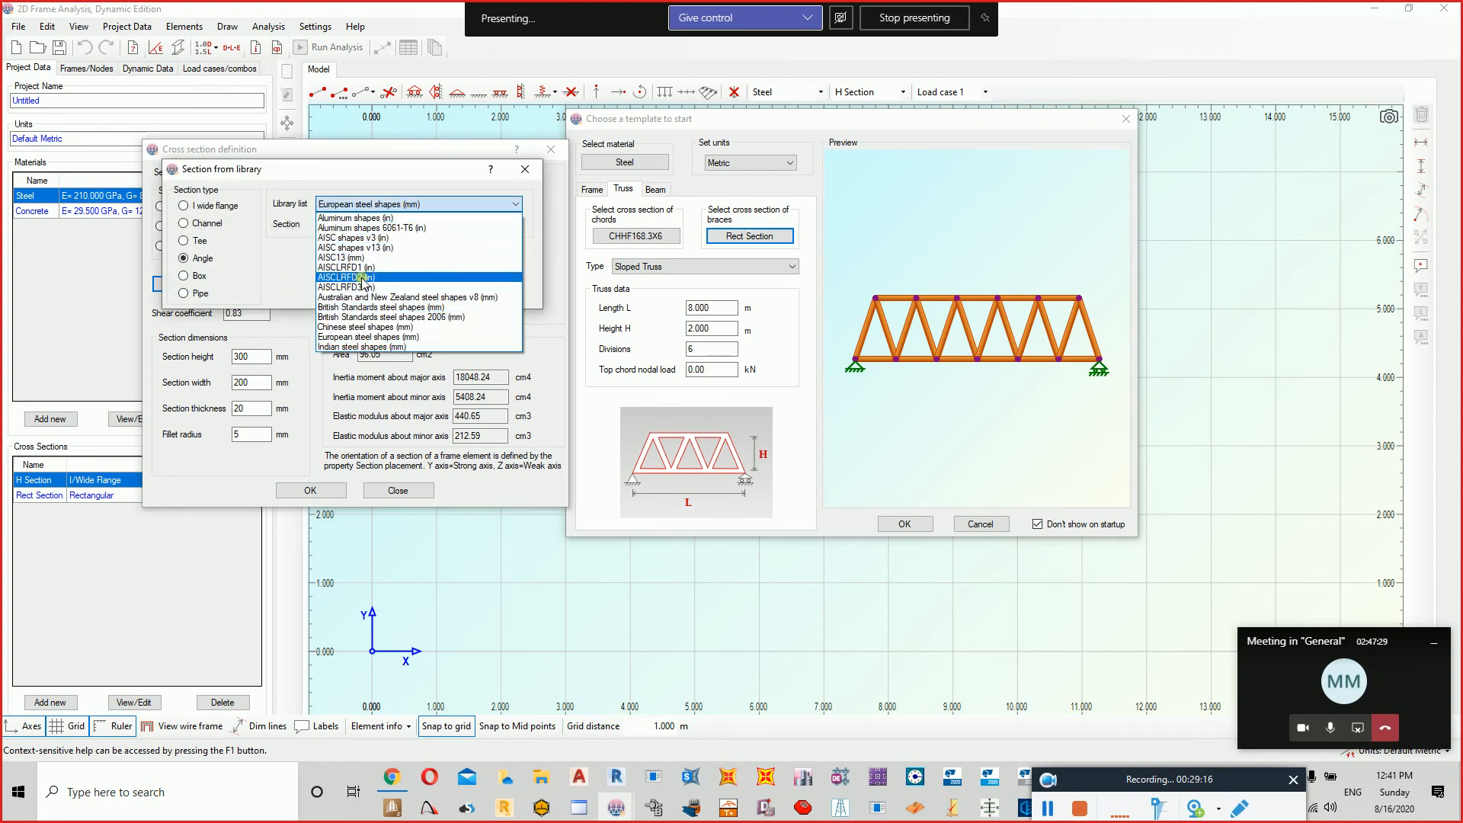
click(356, 307)
click(369, 225)
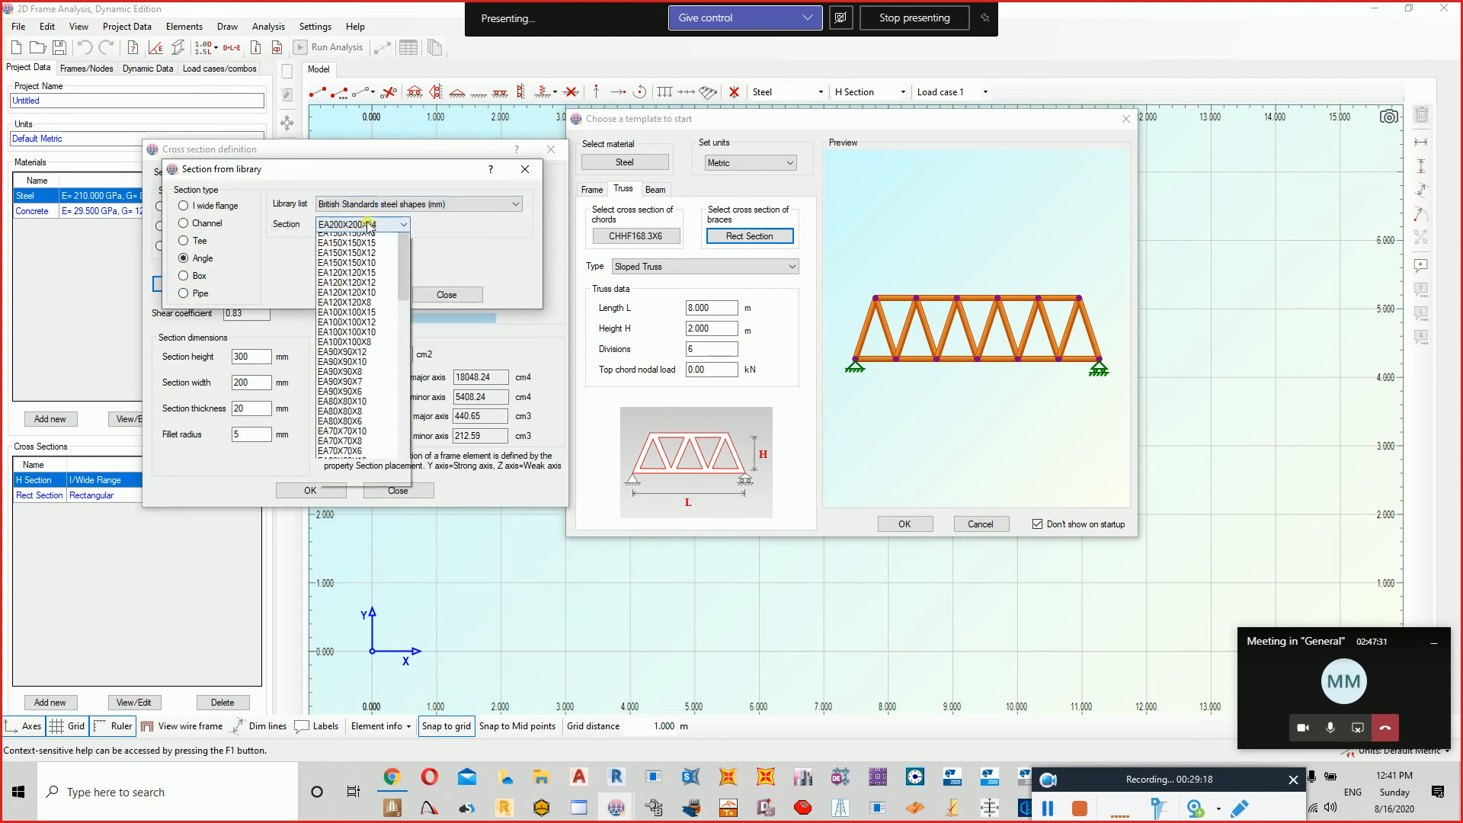
scroll(372, 344, down, 5)
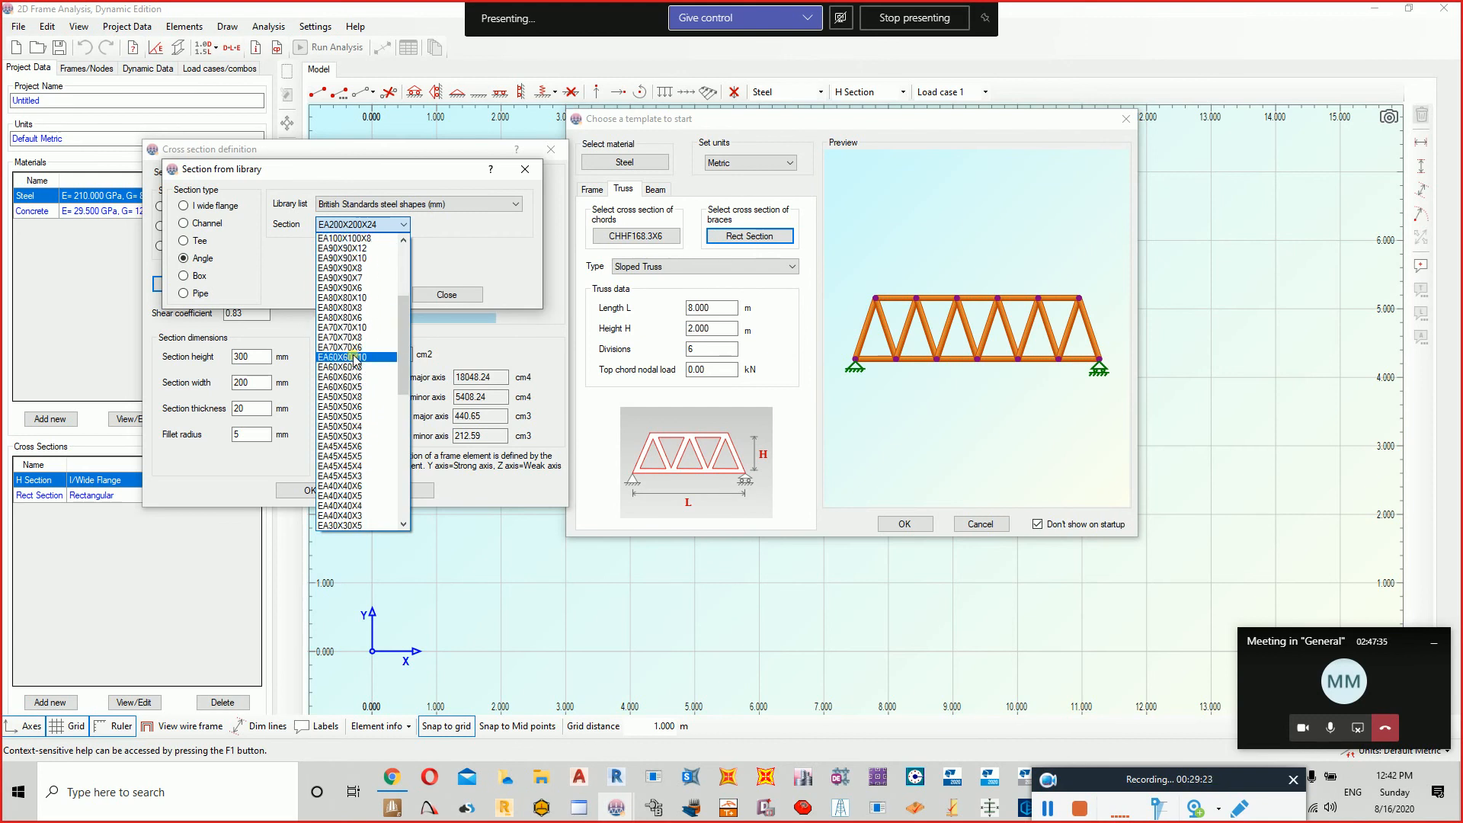
click(369, 358)
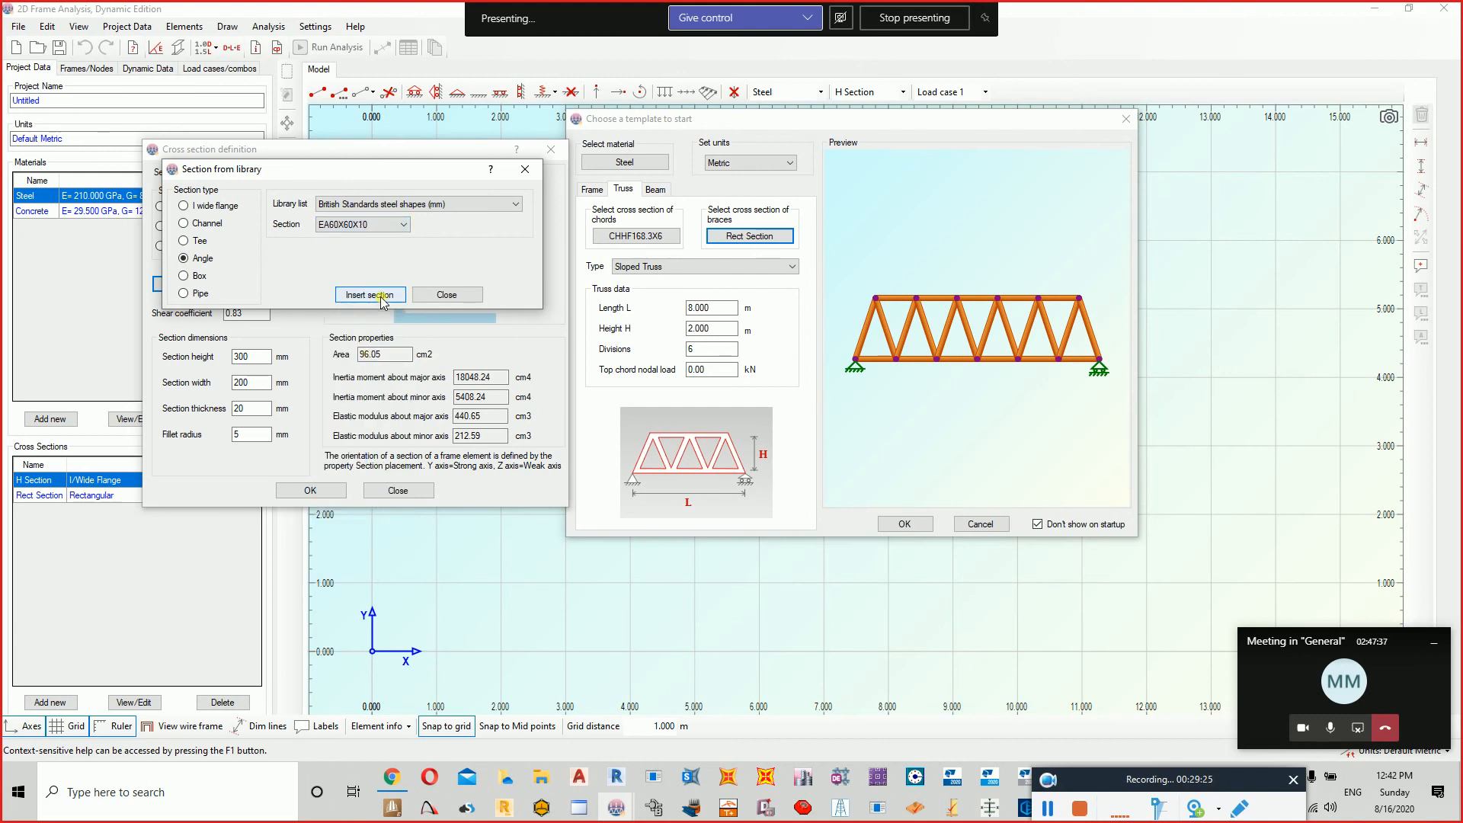
click(381, 298)
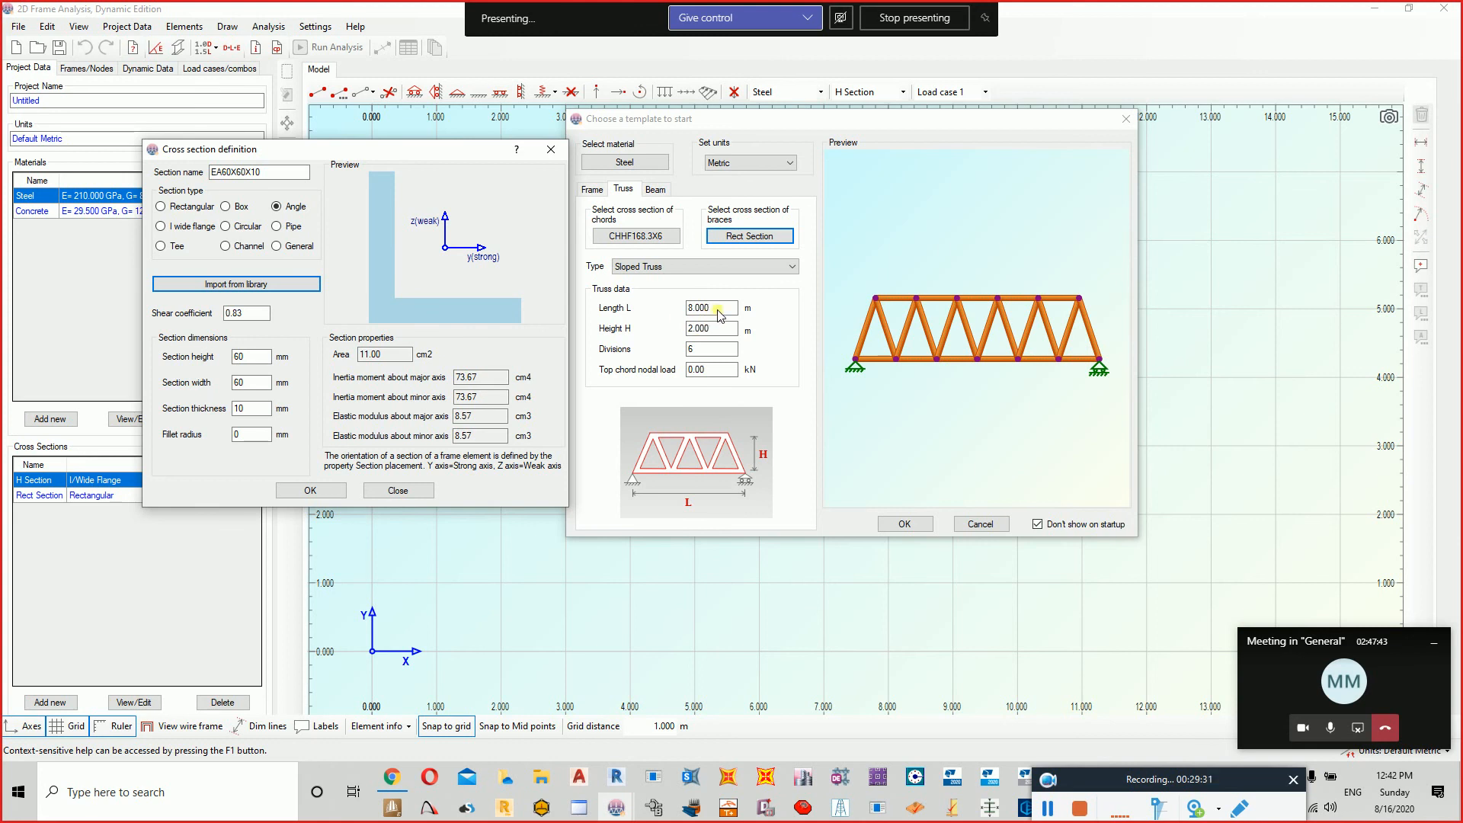
click(312, 490)
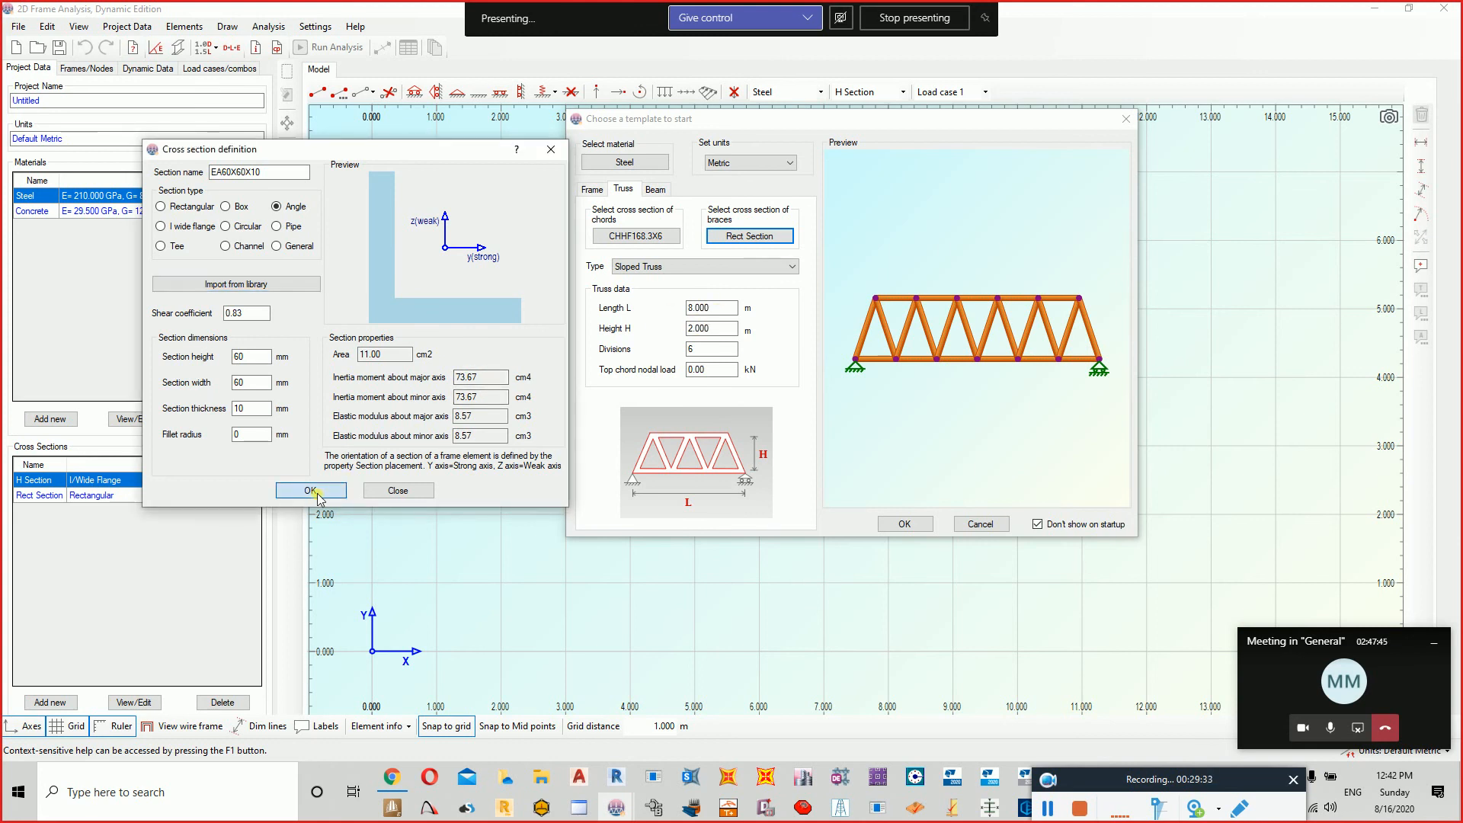
Set the truss length to 10 m, height to 1.5 m, divisions to 5 and top chord nodal load to 10 kN.
drag(728, 309, 684, 310)
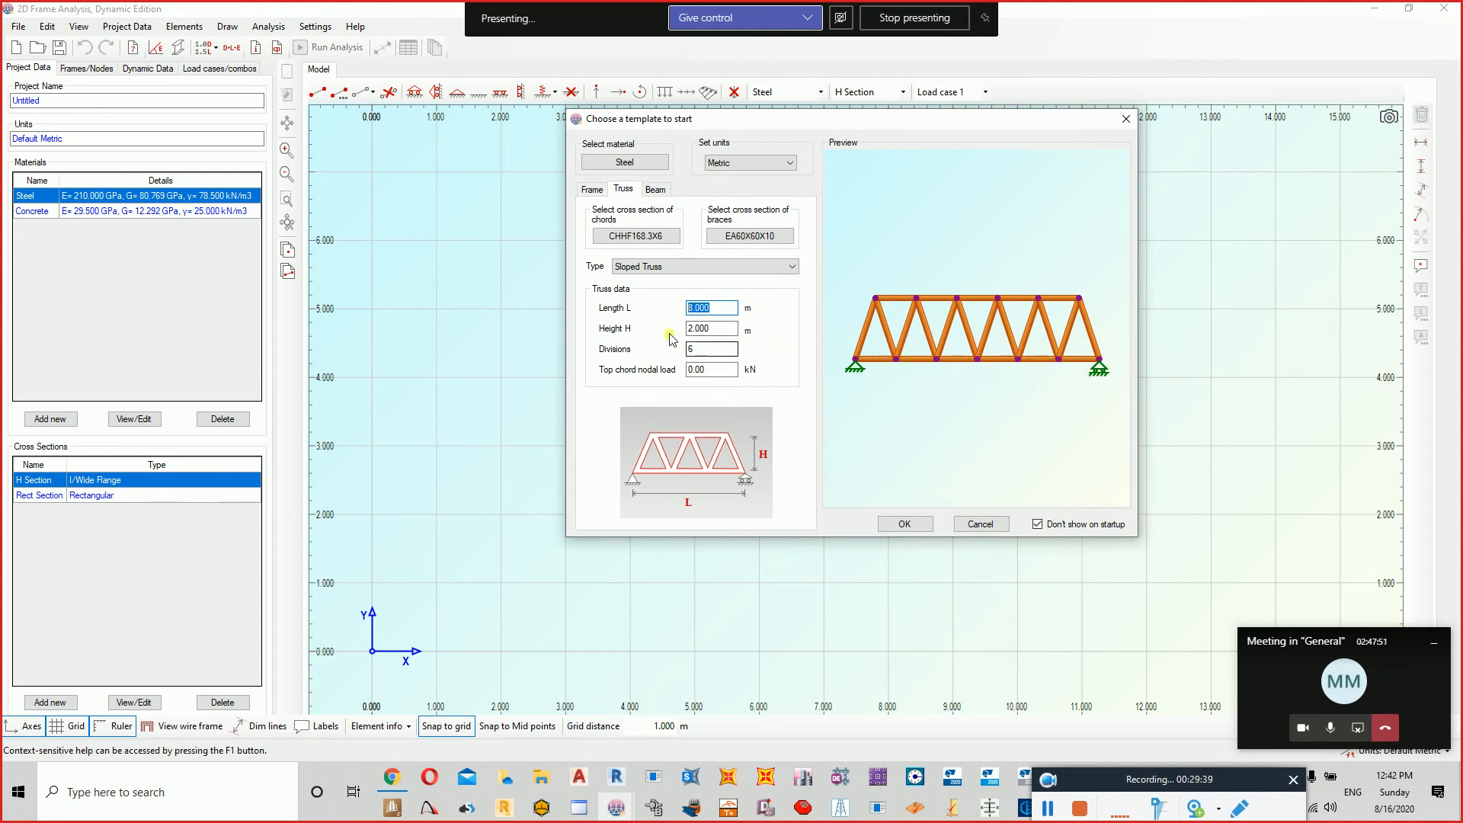
text(10)
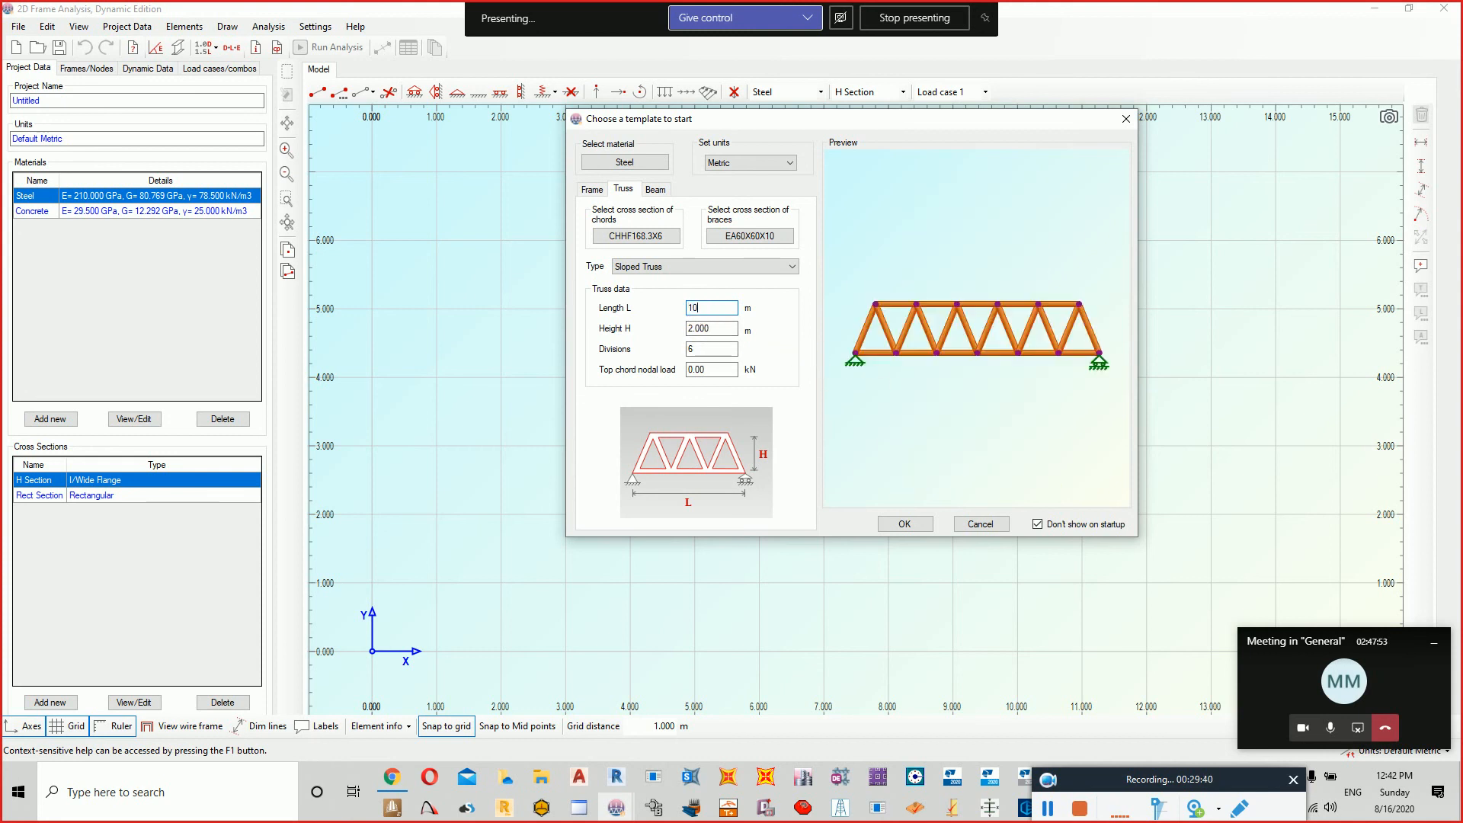
drag(714, 328, 683, 333)
text(1.5)
drag(705, 351, 658, 359)
text(5)
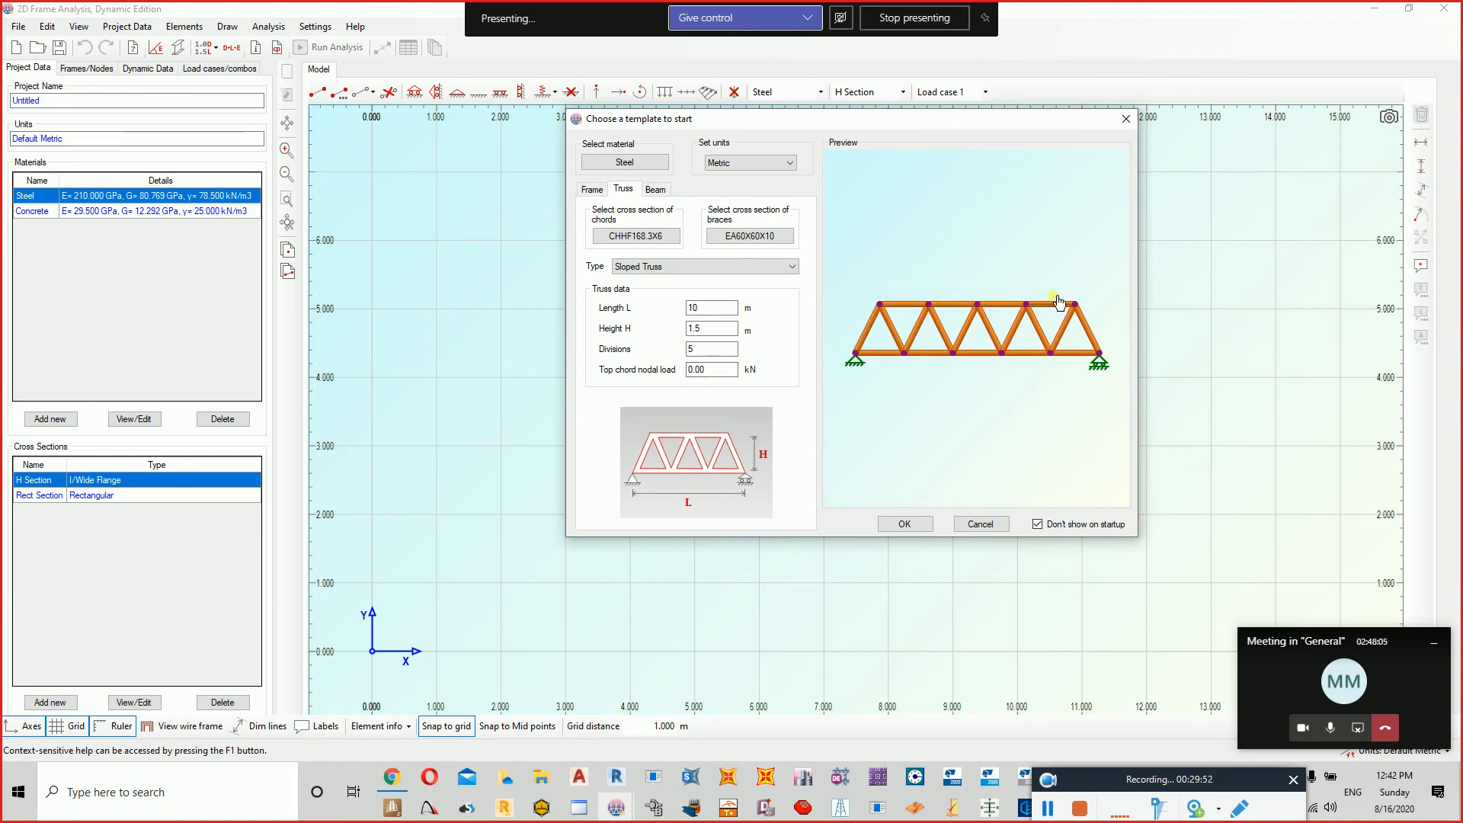
key(Tab)
text(10)
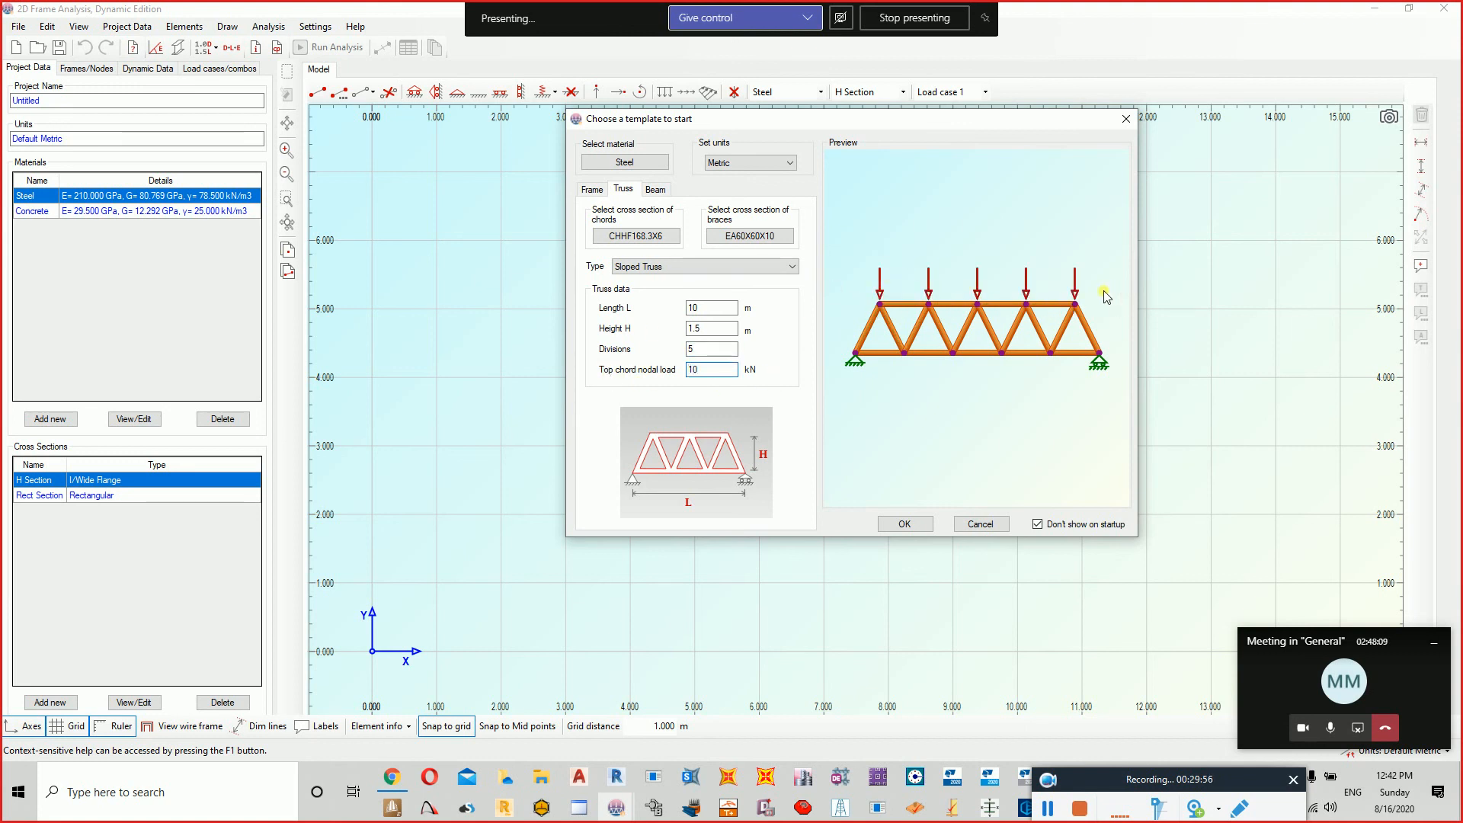
Preview the Vertical, Pratt, Howe and Fink truss types in the template.
click(713, 268)
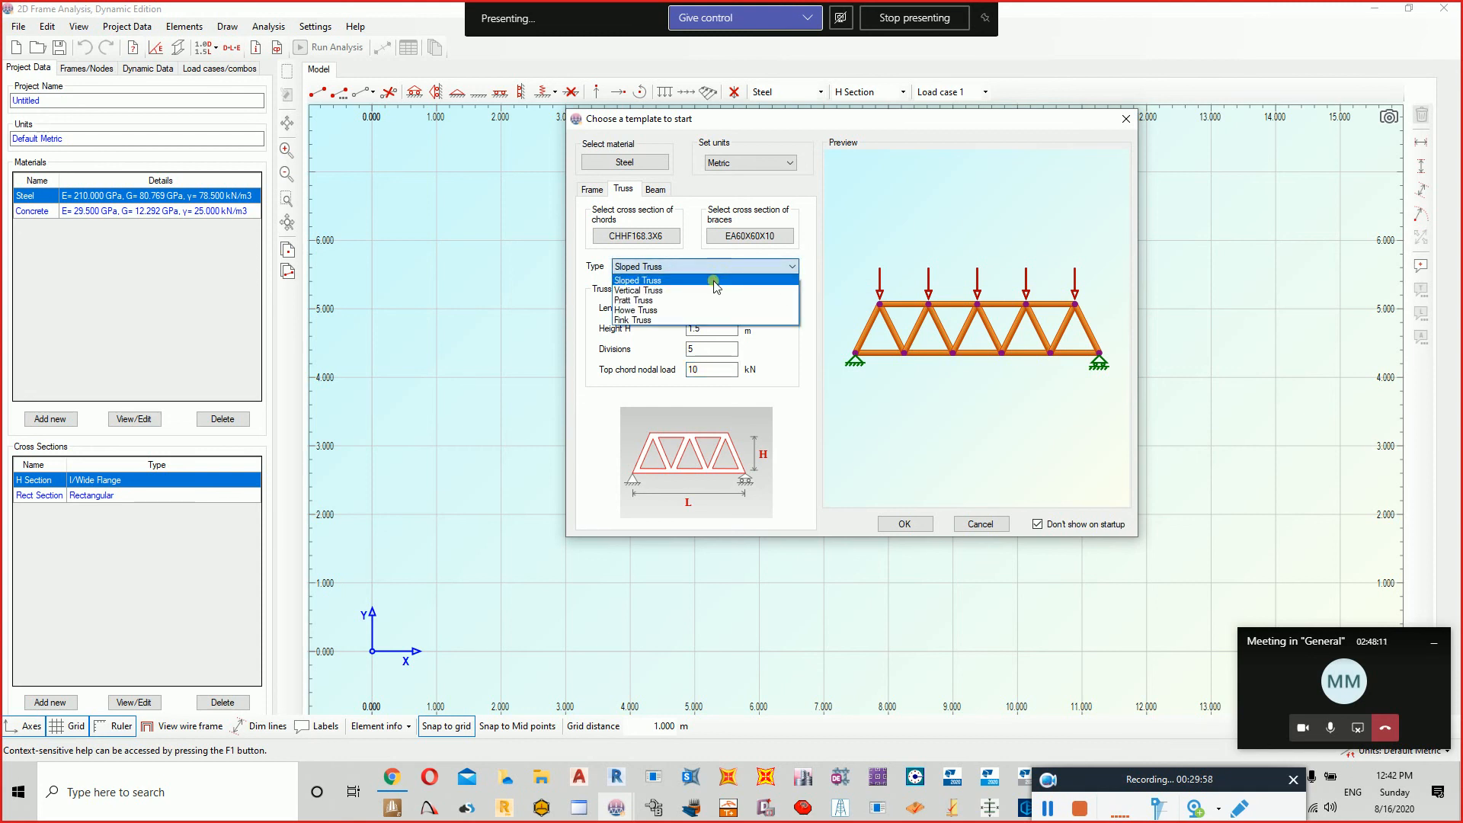
click(713, 281)
click(664, 267)
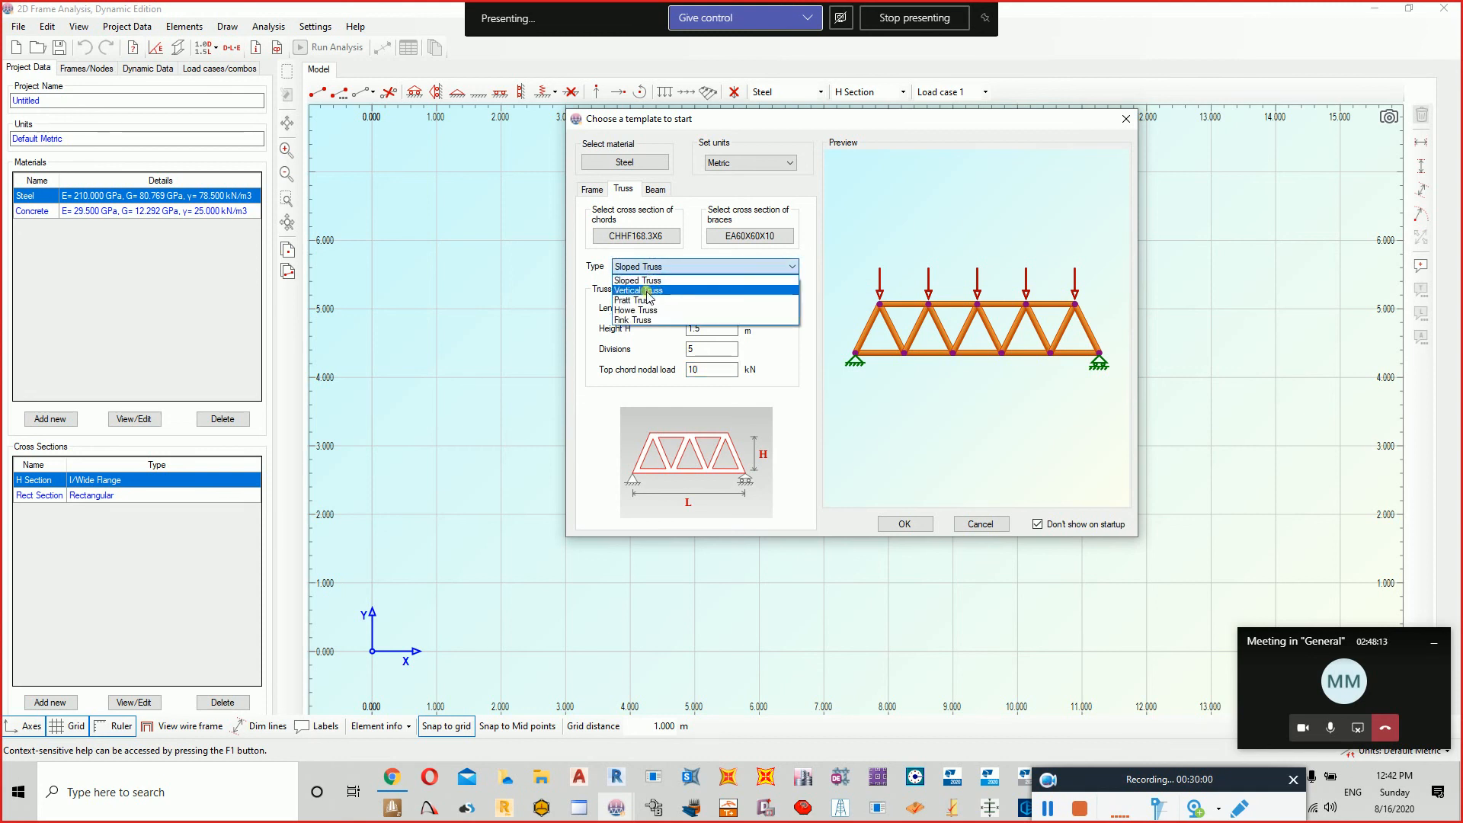
click(648, 290)
click(675, 270)
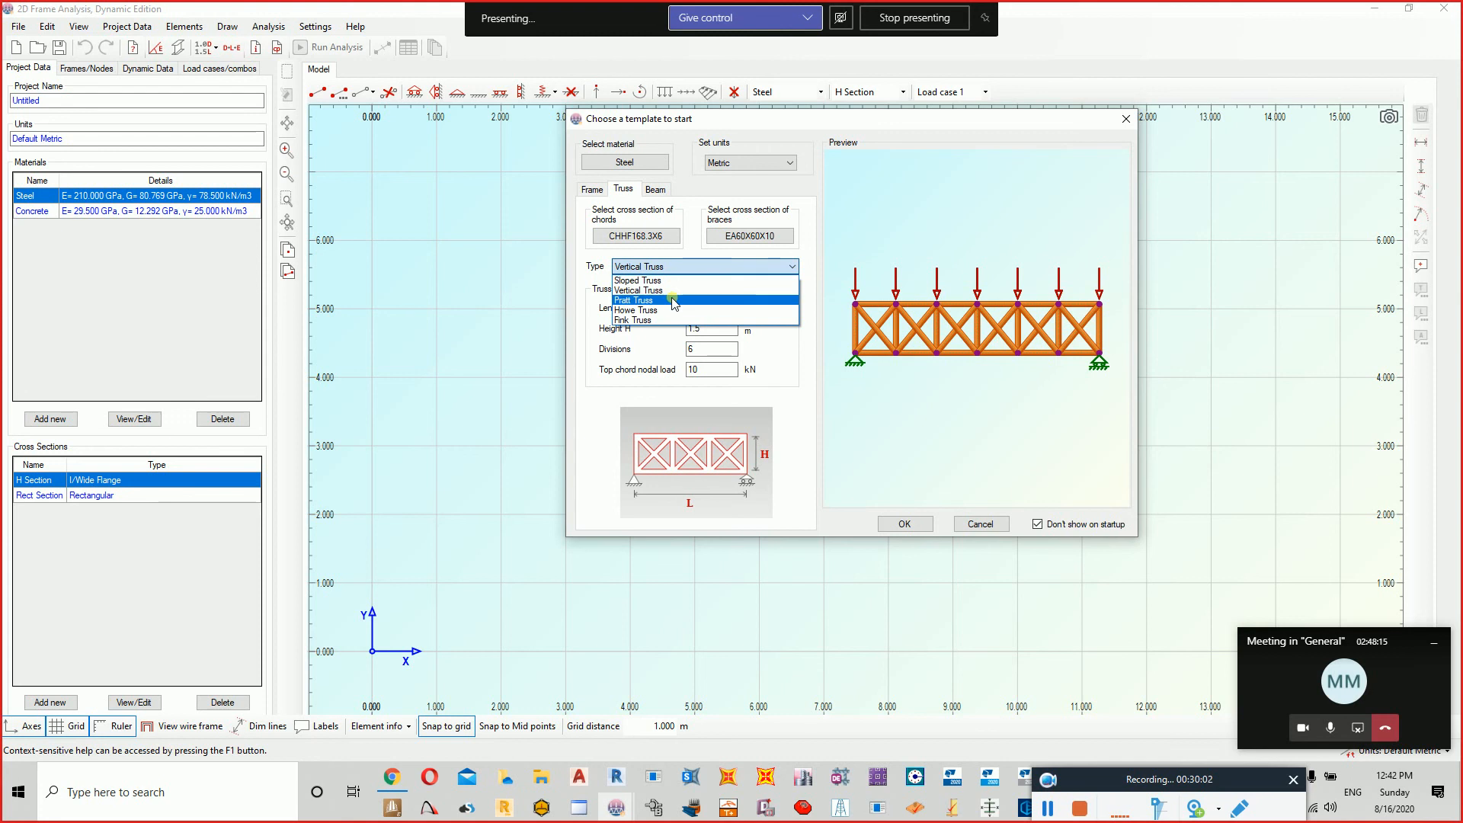
click(640, 301)
click(651, 267)
click(652, 312)
click(671, 267)
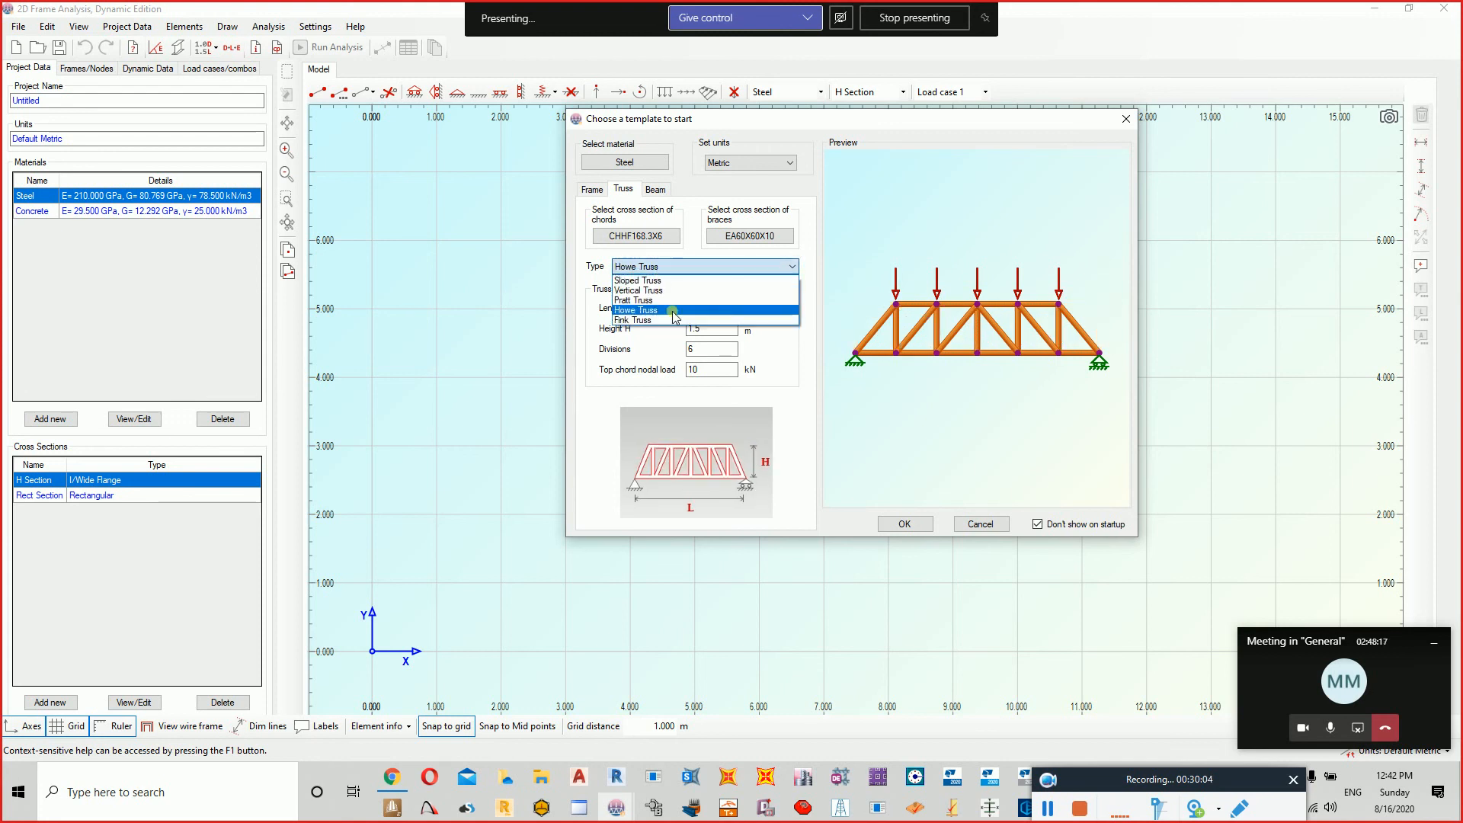
click(656, 320)
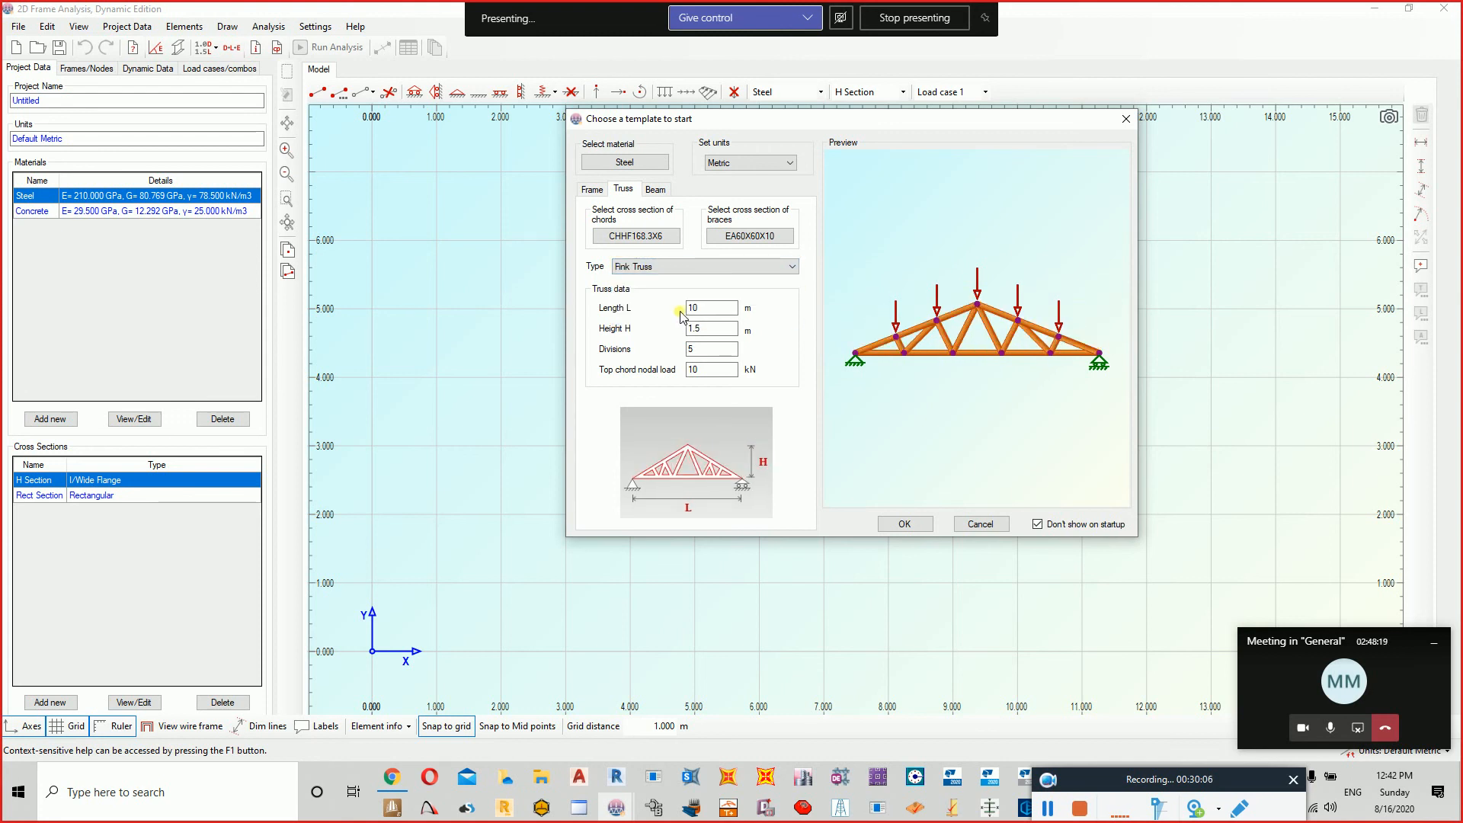
Set the template type back to Sloped Truss and generate the truss model, dismissing the licence notice.
click(697, 269)
click(682, 325)
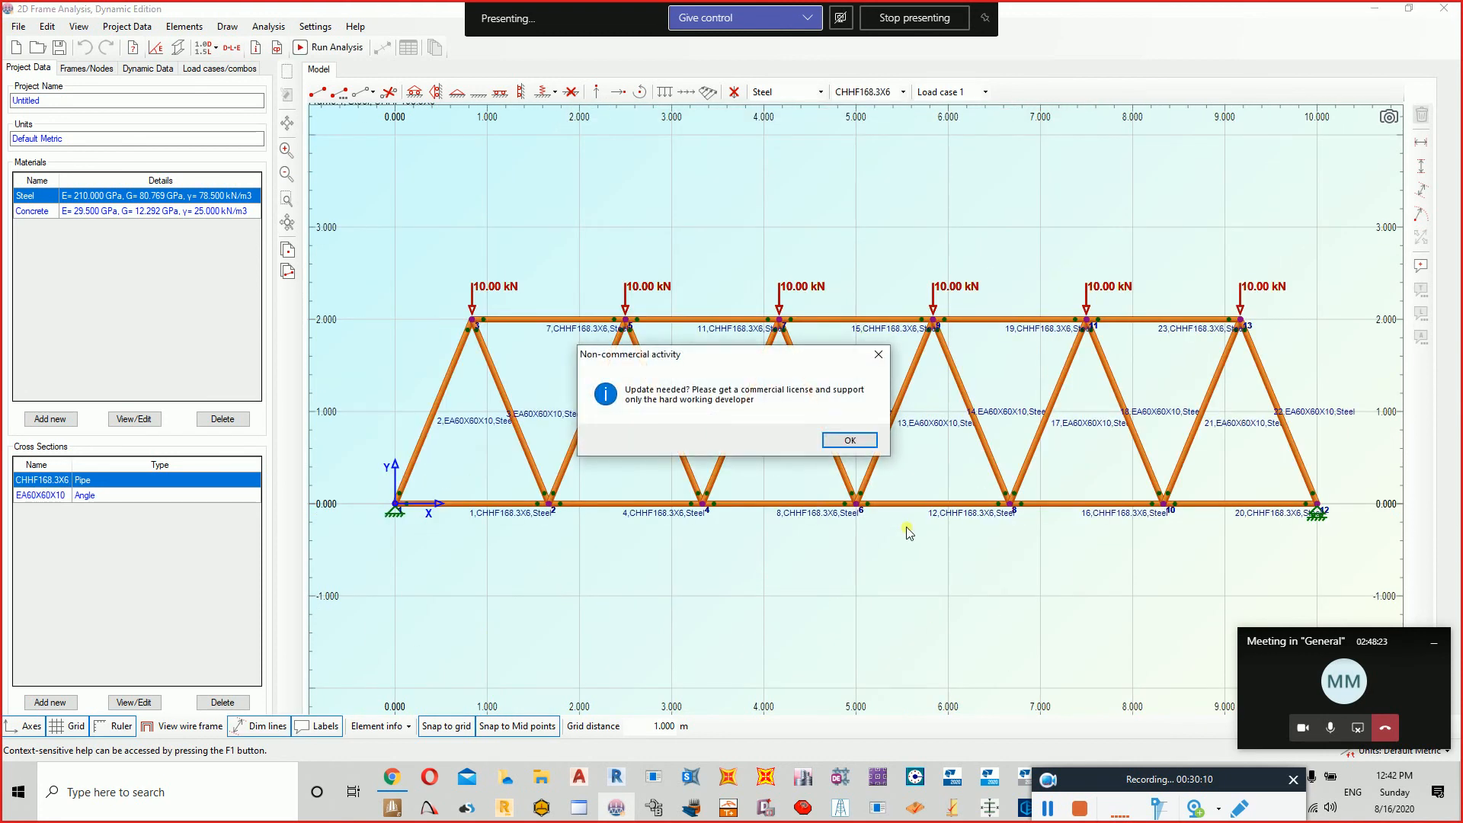
click(844, 441)
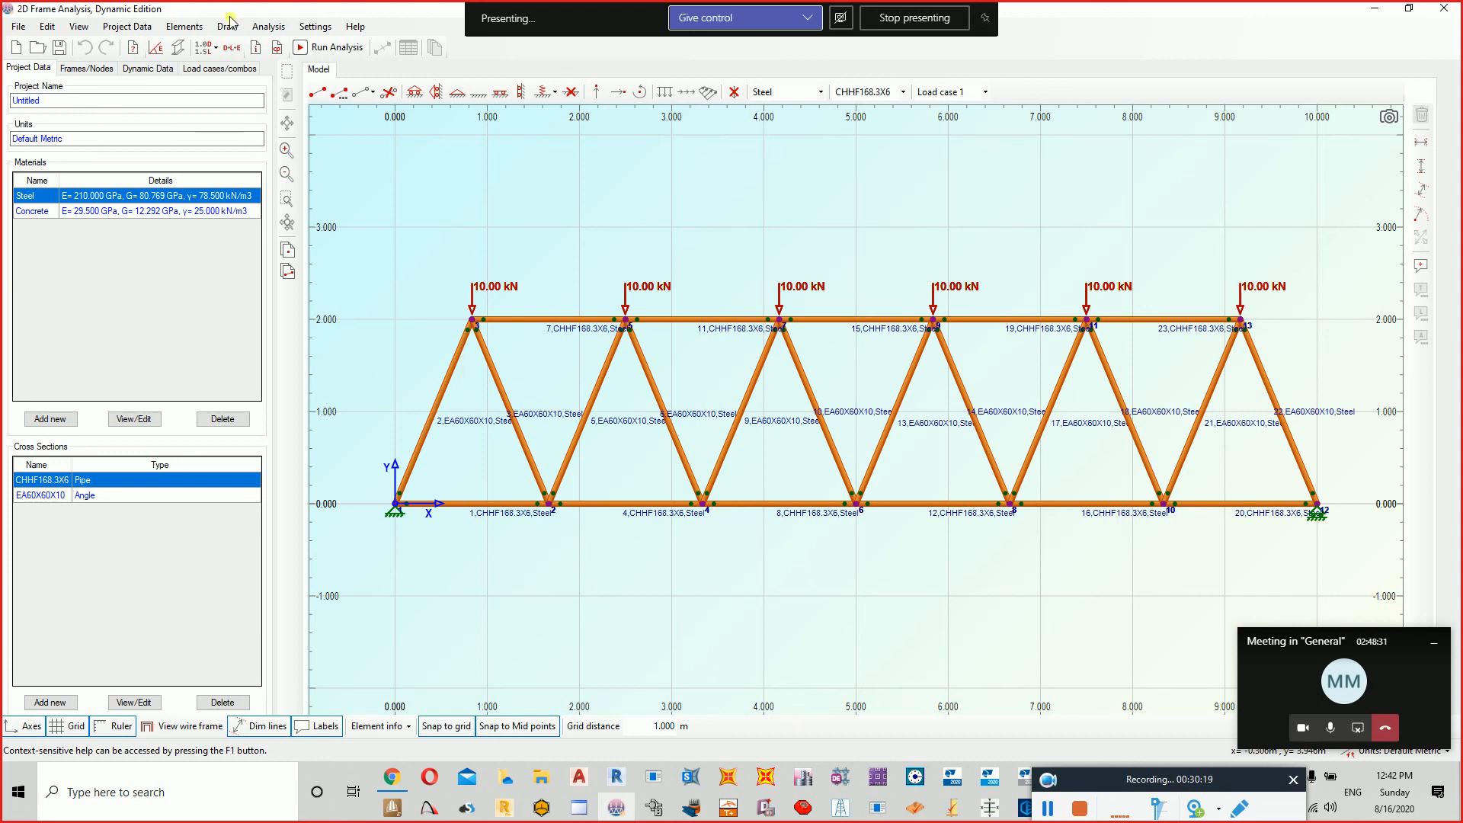
Try to run the analysis on the generated sloped truss with pipe chords and angle braces.
click(337, 49)
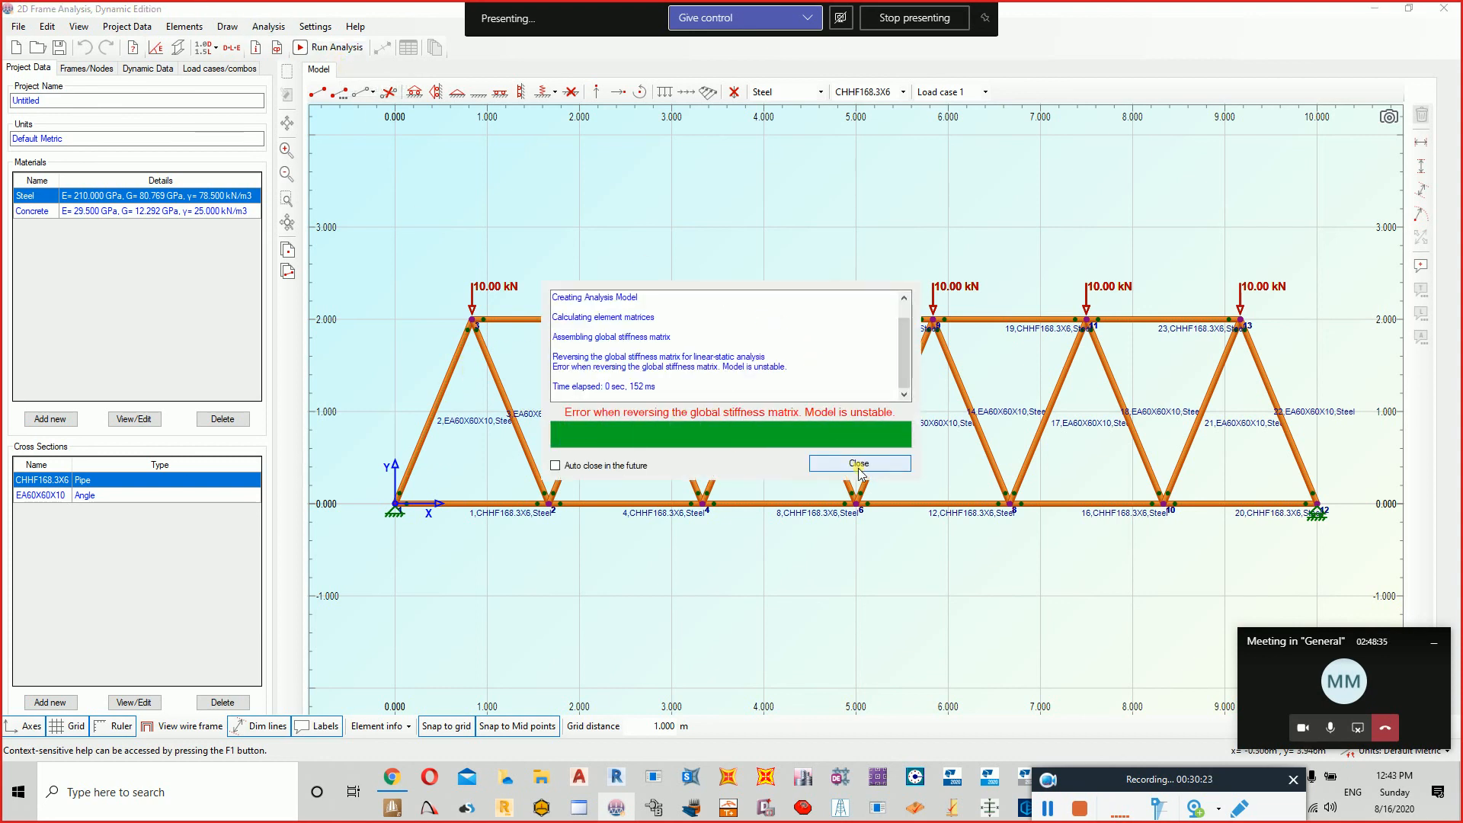
click(858, 465)
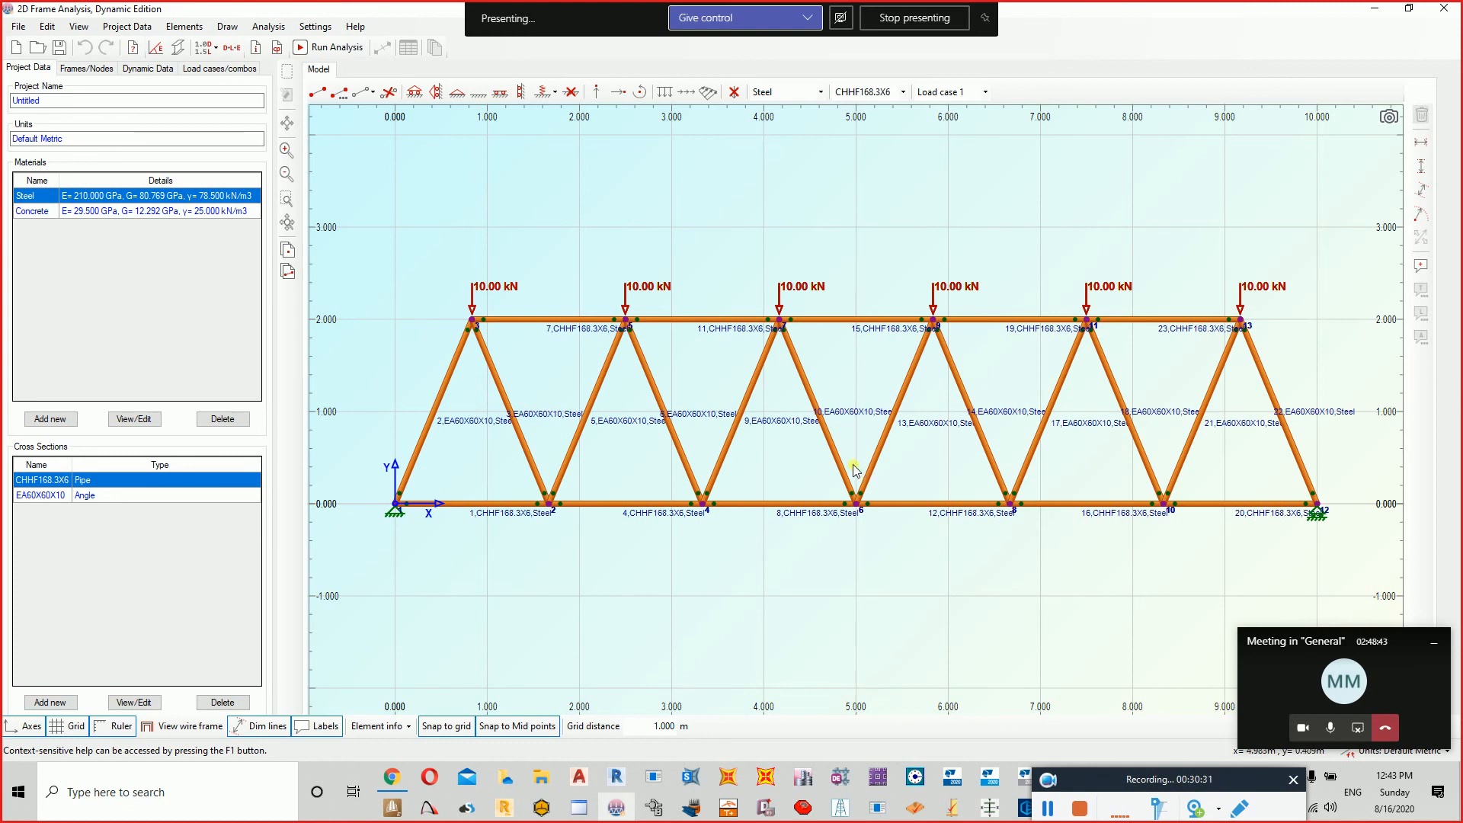
mouse_move(664, 375)
Create a new sloped truss from a template with default dimensions and cross sections and a top chord nodal load of 10 kN.
click(19, 27)
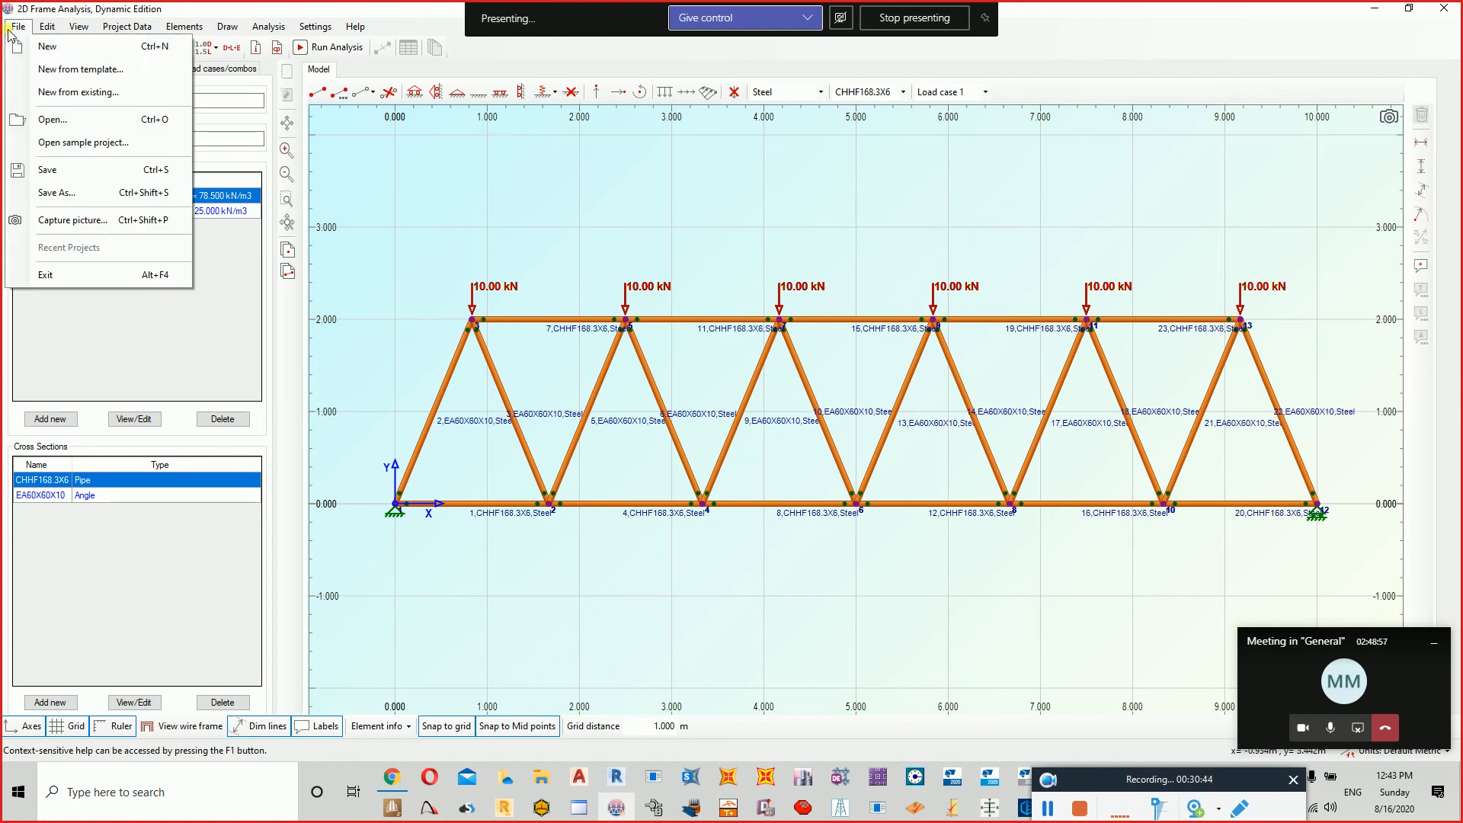
click(36, 67)
click(80, 101)
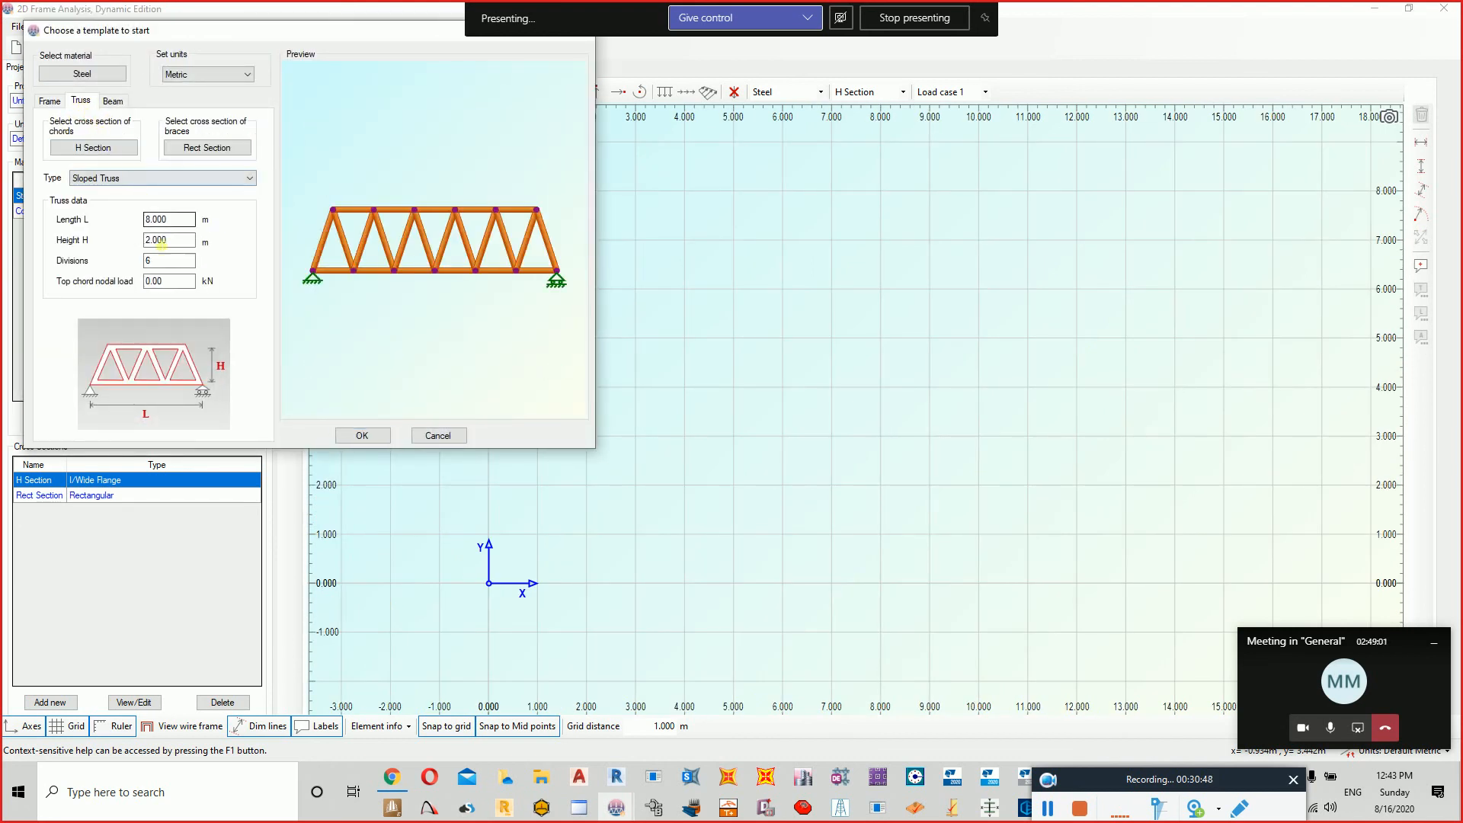
drag(169, 283, 116, 286)
text(10)
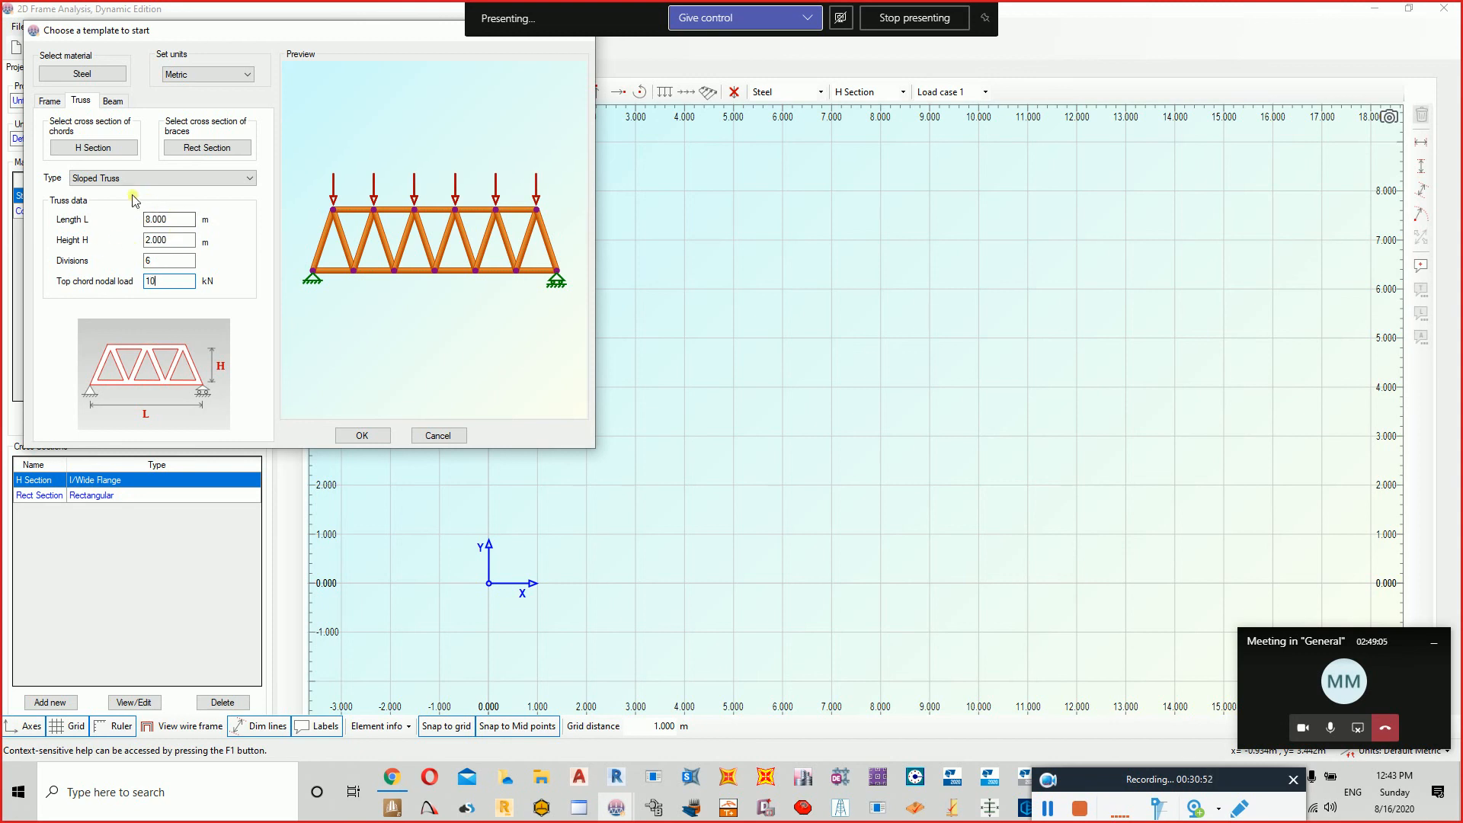
click(363, 438)
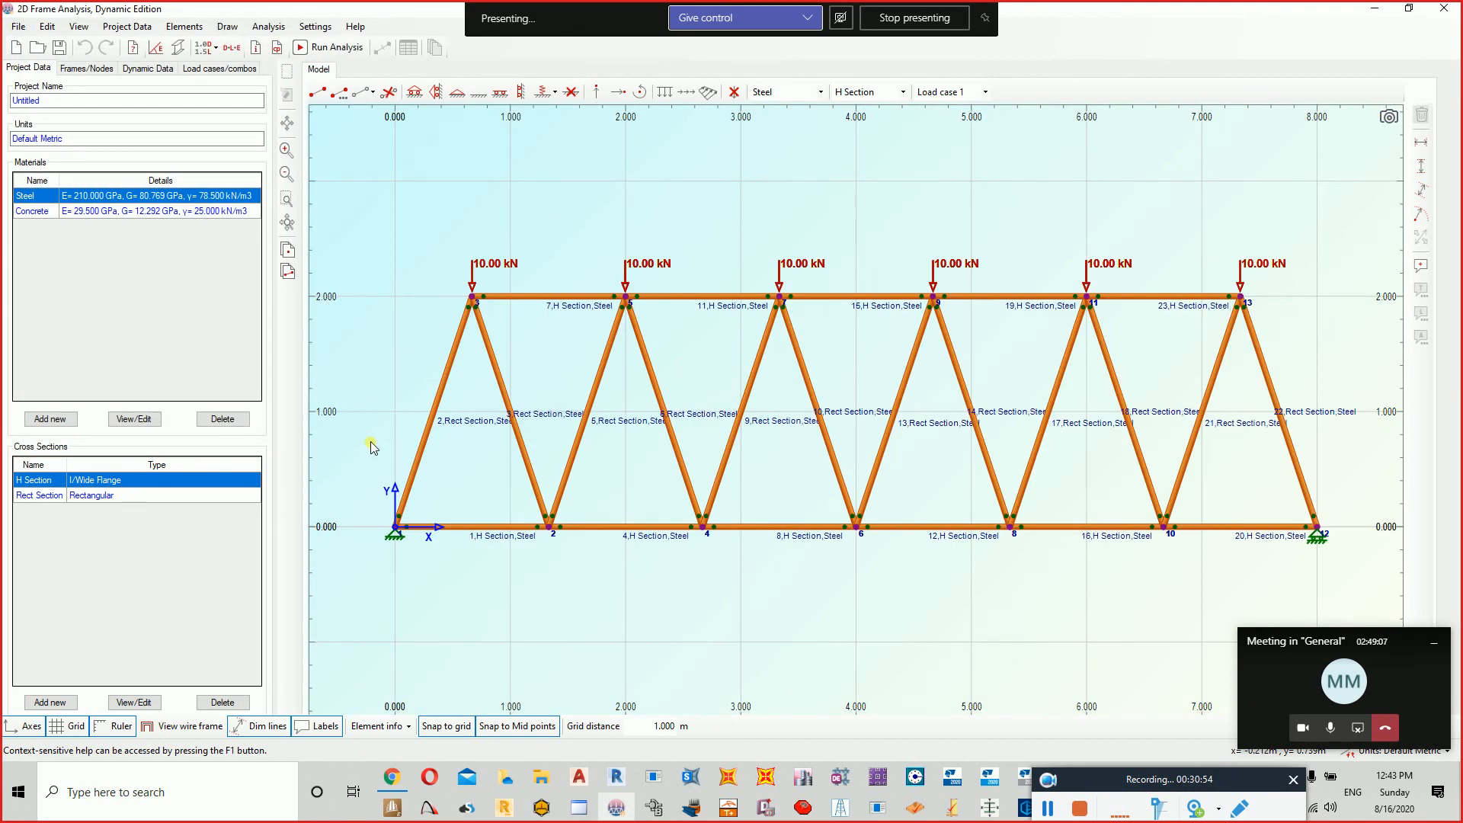
Run the analysis of the new truss and display its axial force diagram at a slightly reduced scale.
click(307, 50)
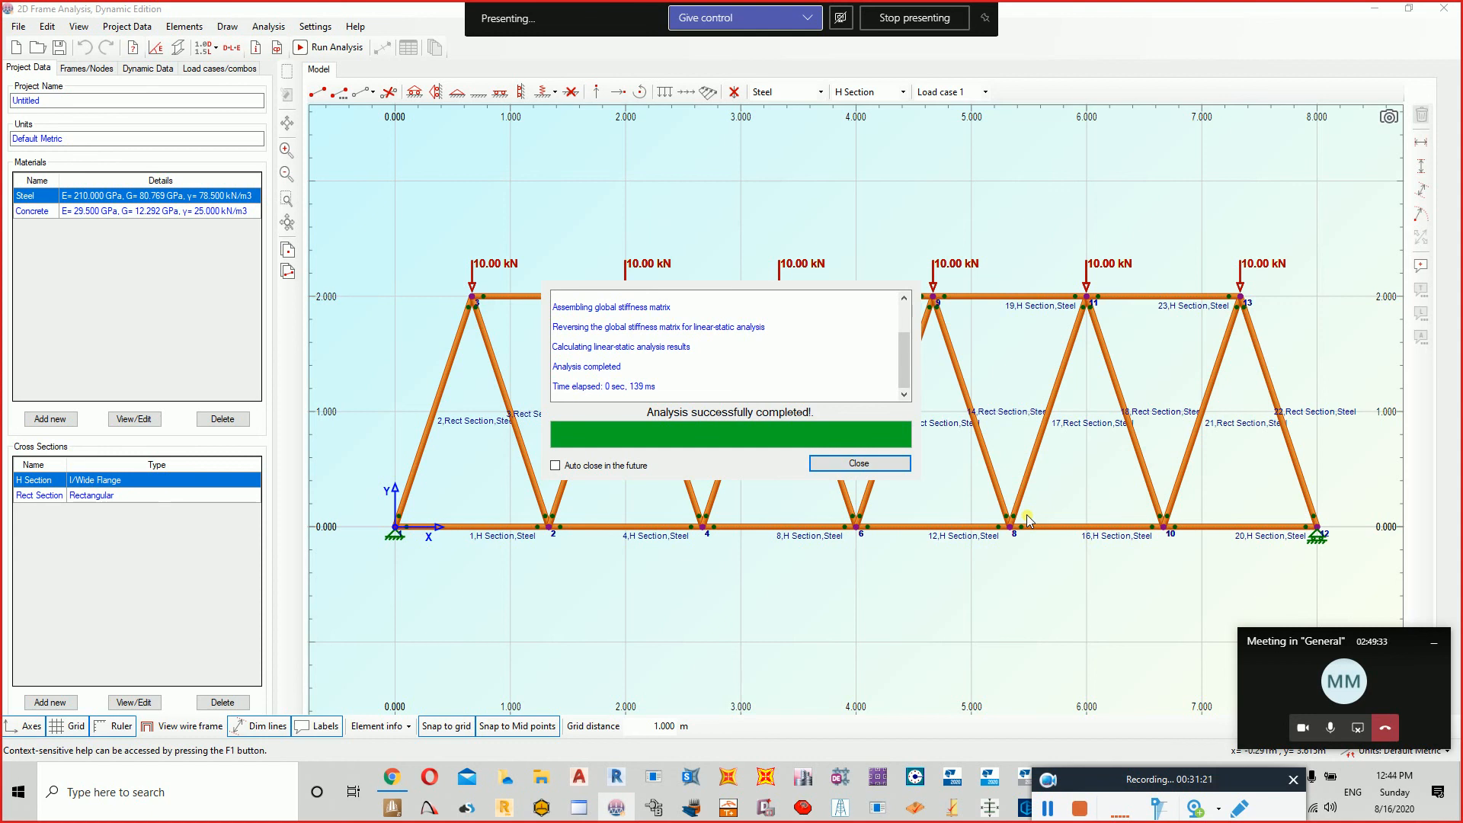
click(860, 463)
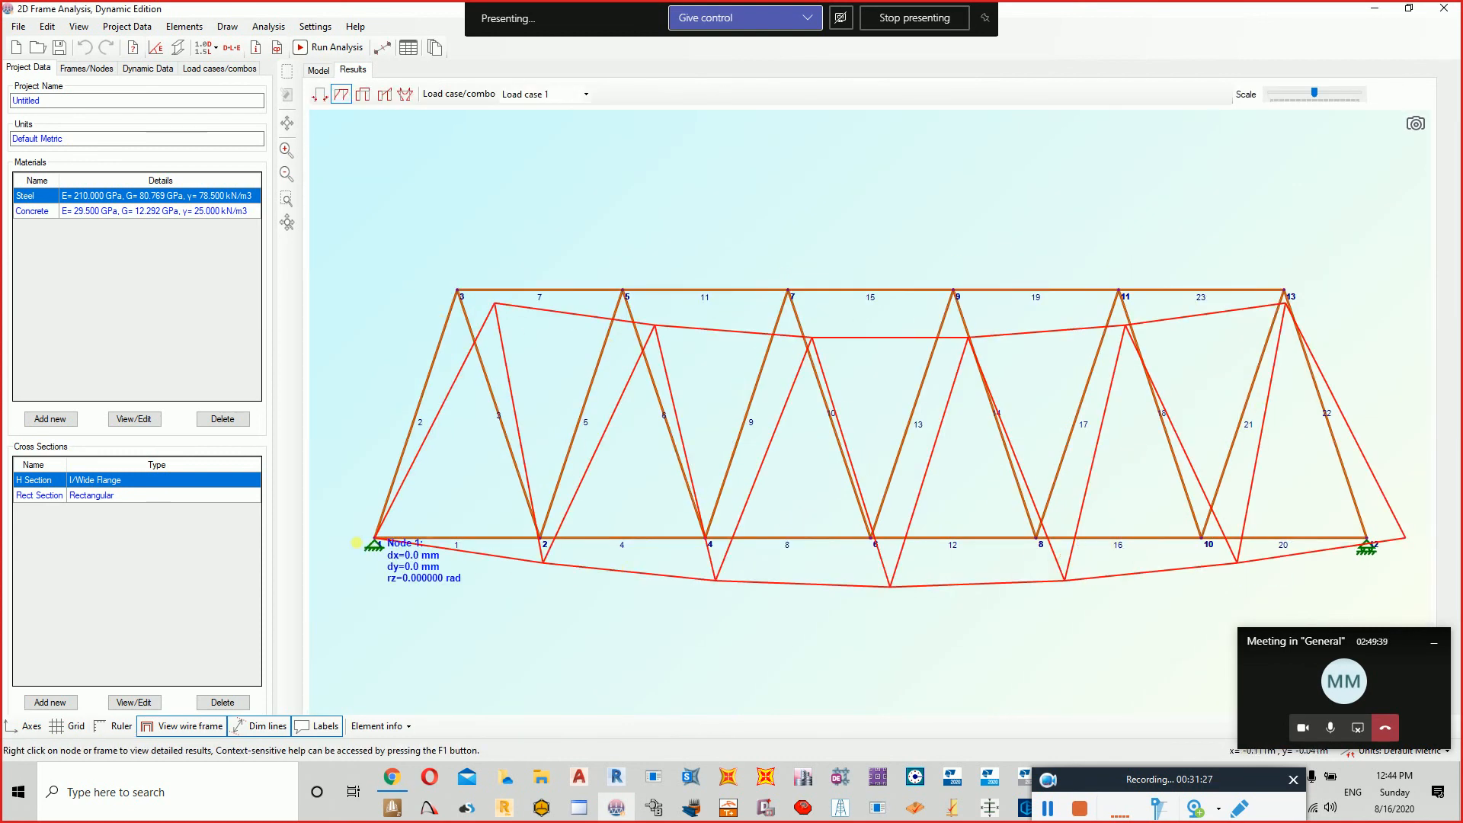
click(362, 96)
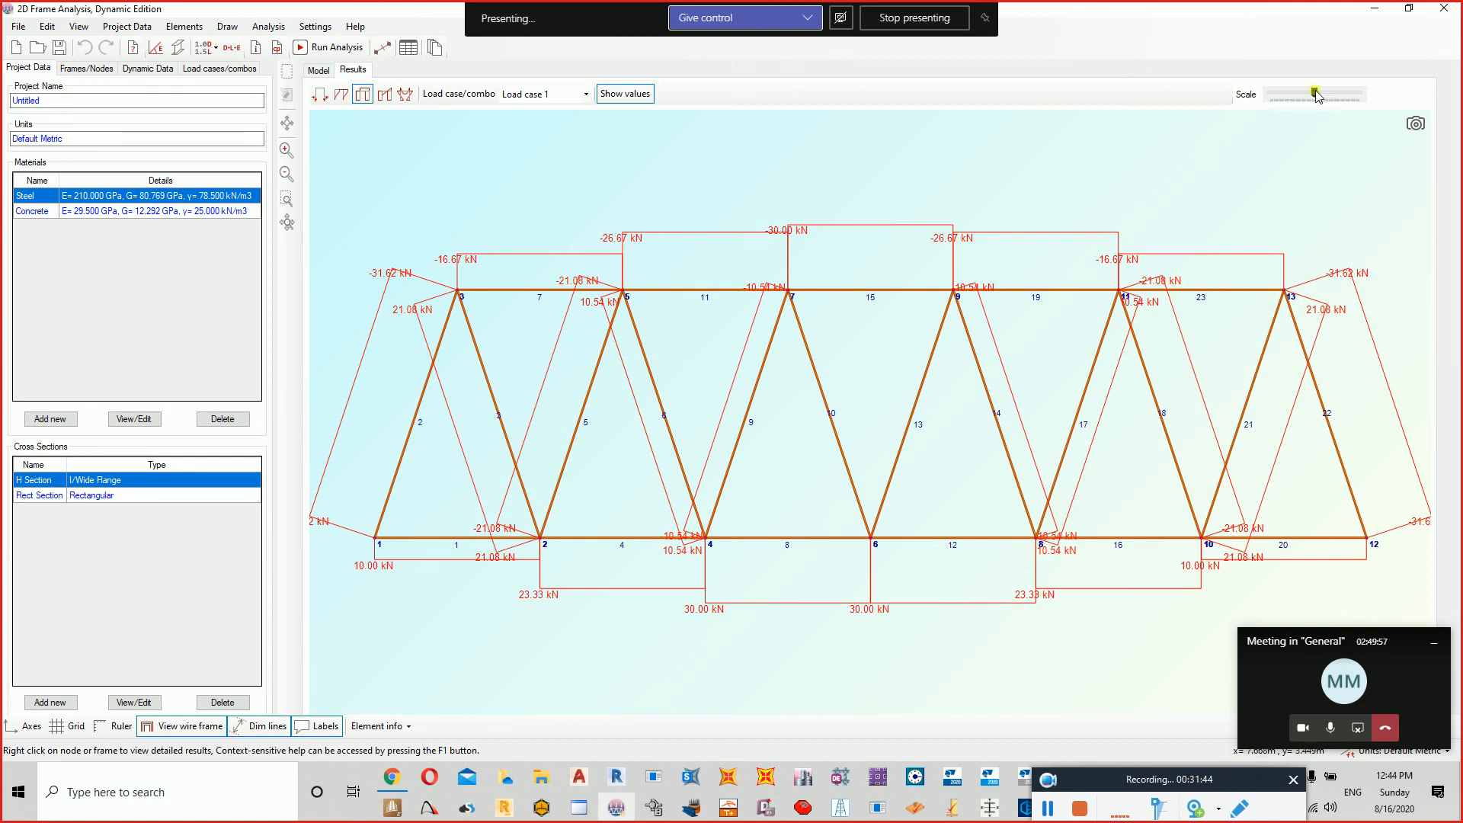
mouse_move(1314, 94)
mouse_down()
mouse_move(1355, 107)
mouse_move(1308, 113)
mouse_up()
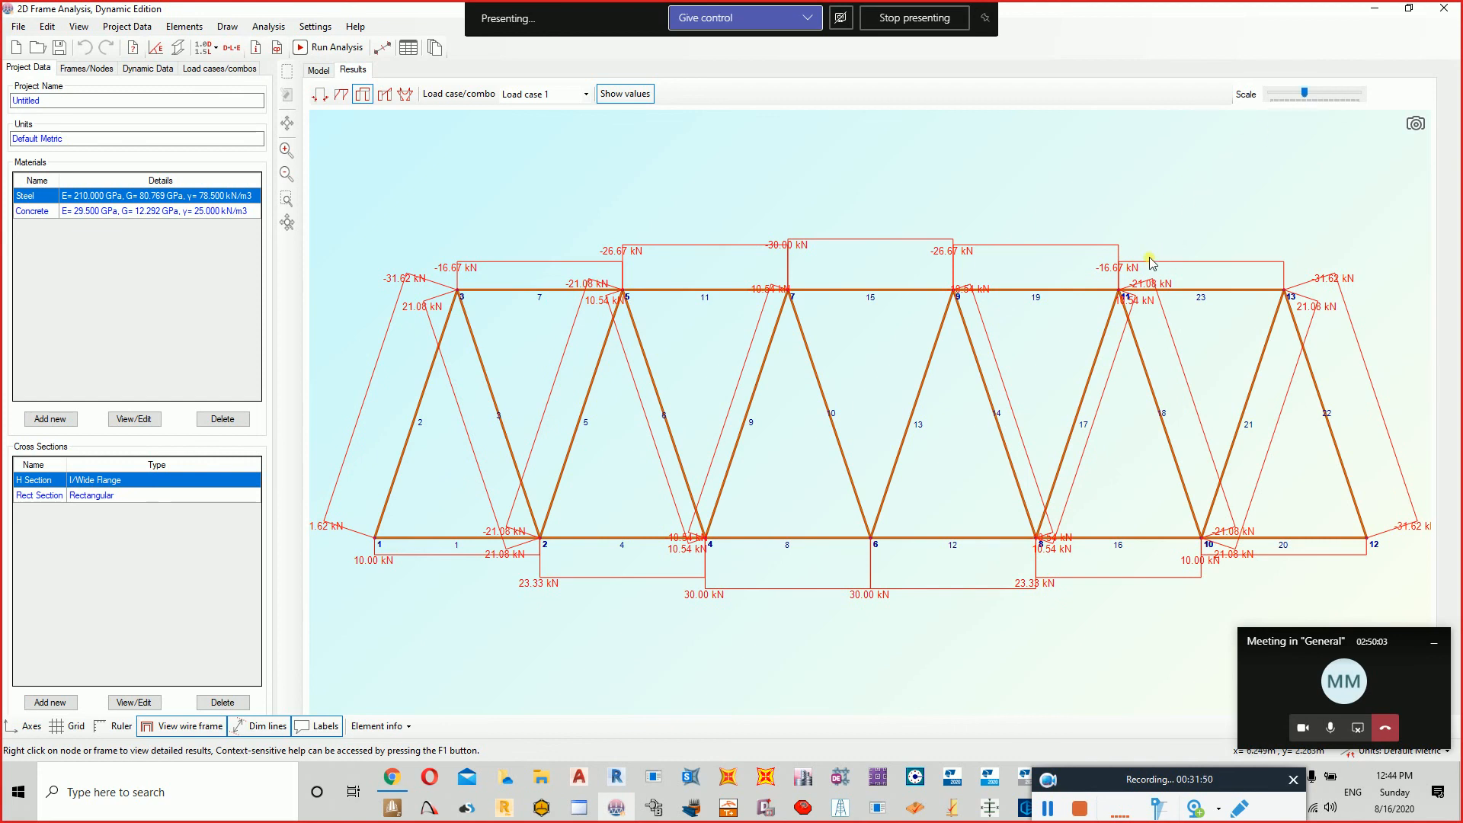
scroll(1151, 263, down, 1)
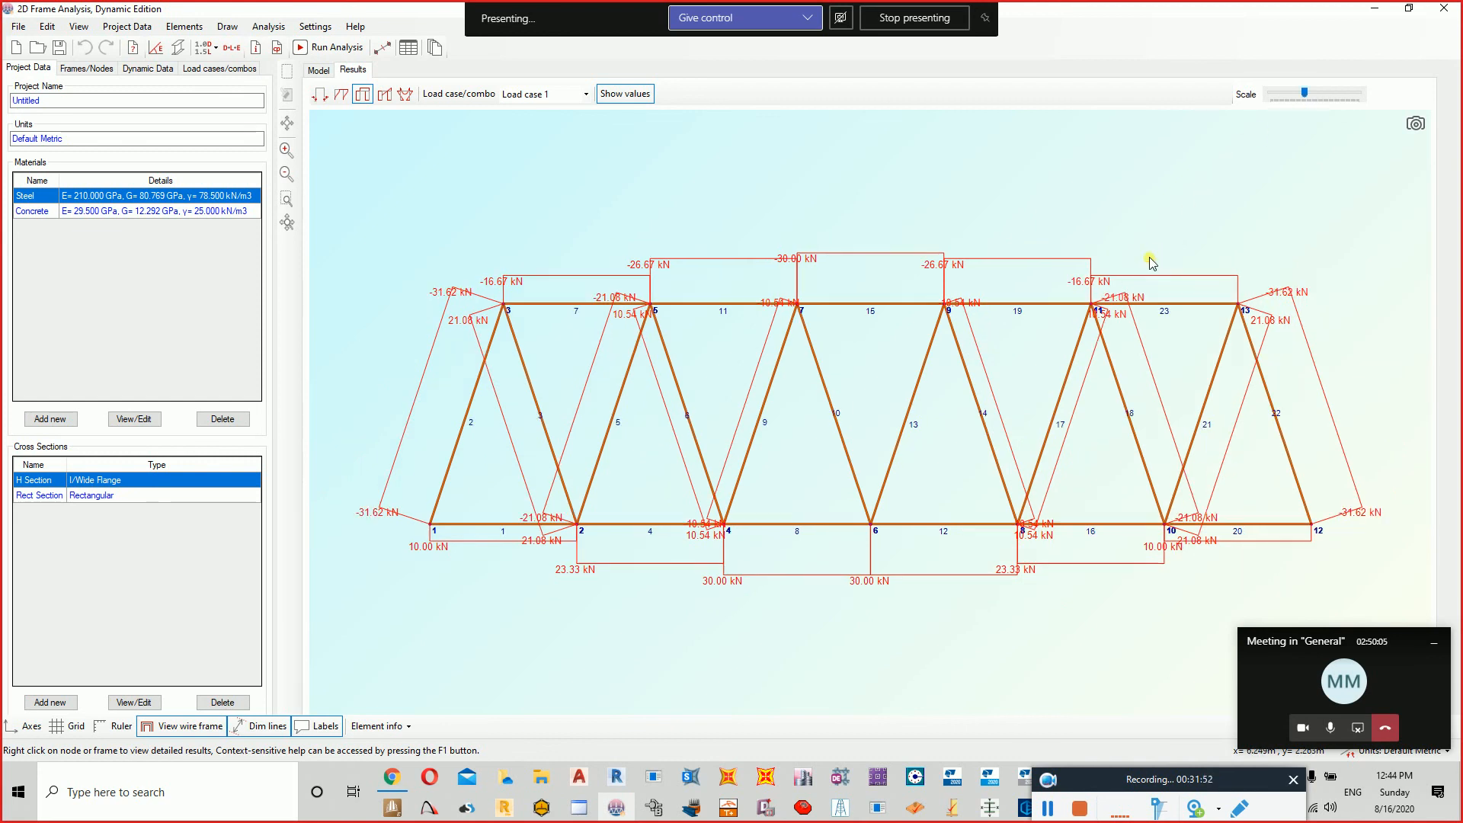